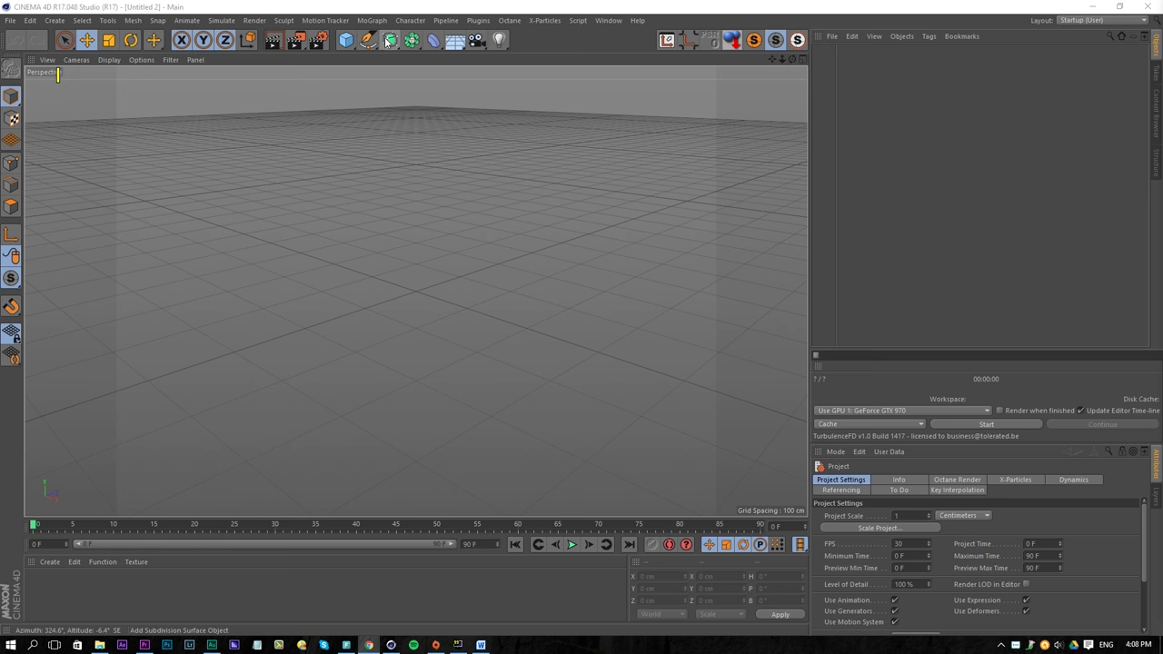
Step: Switch to the open Arrow.c4d project and select the Cone inside the expanded Dart group
{"action": "left_click", "coordinate": [616, 23]}
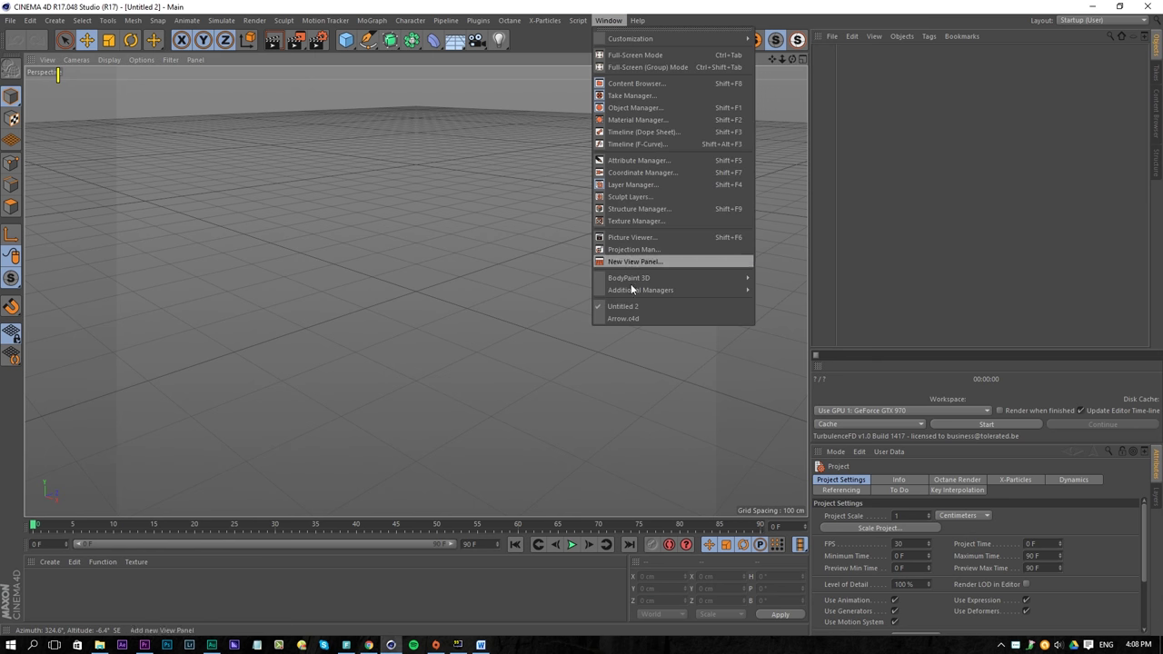
{"action": "left_click", "coordinate": [626, 320]}
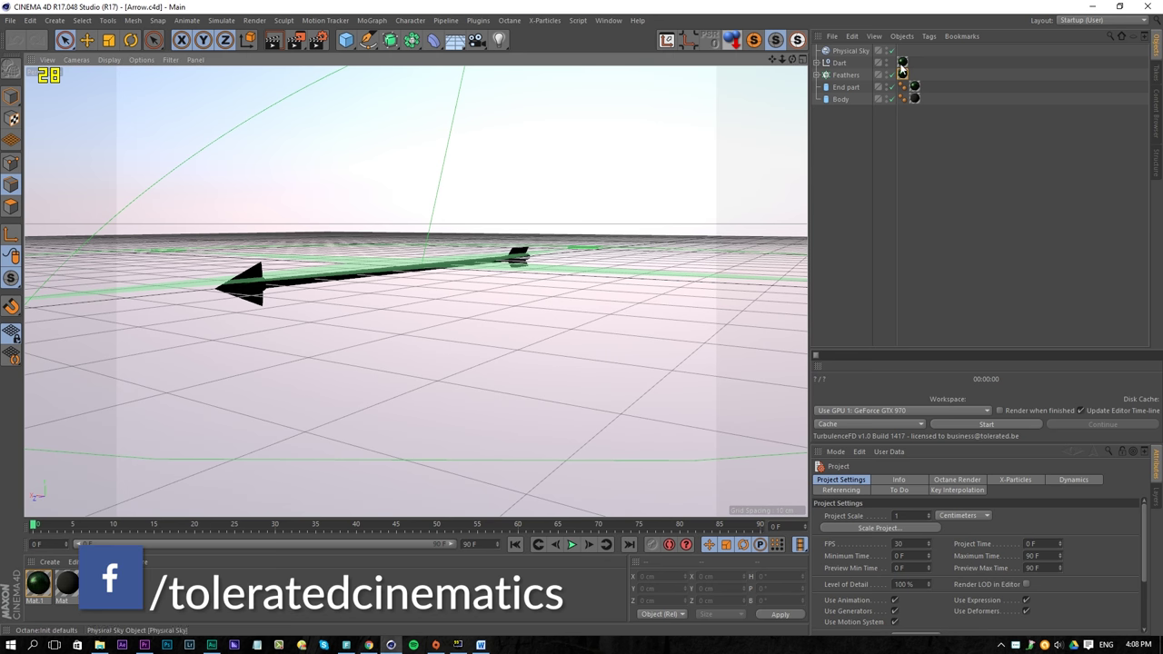
{"action": "left_click", "coordinate": [847, 86]}
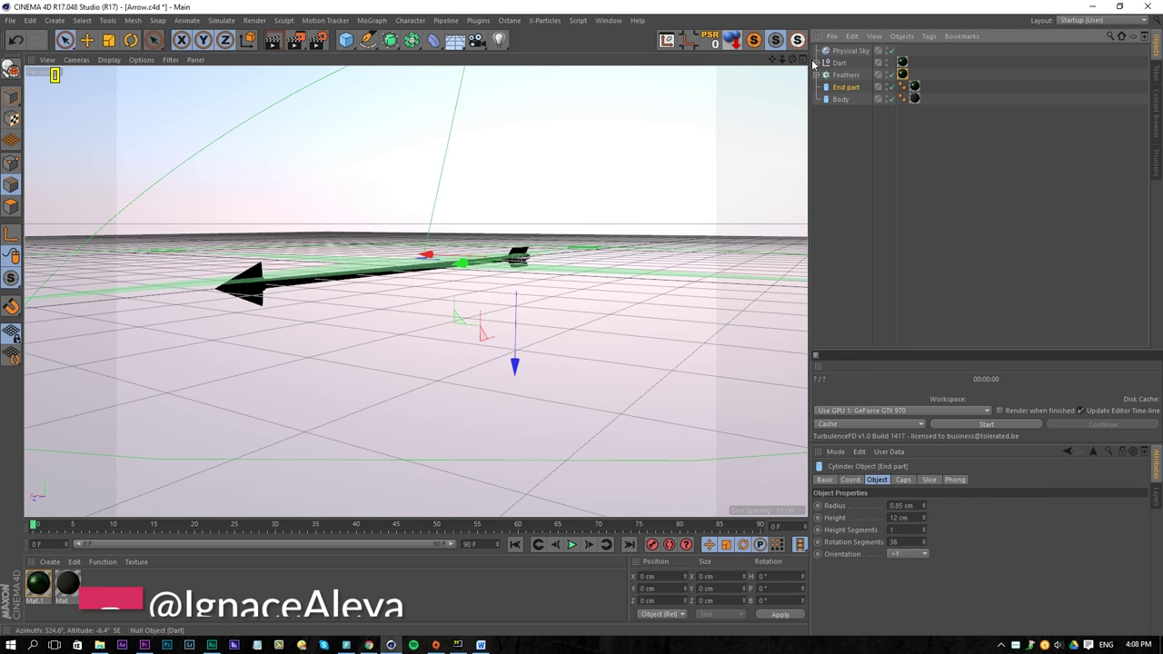
{"action": "left_click", "coordinate": [818, 63]}
{"action": "left_click", "coordinate": [838, 87]}
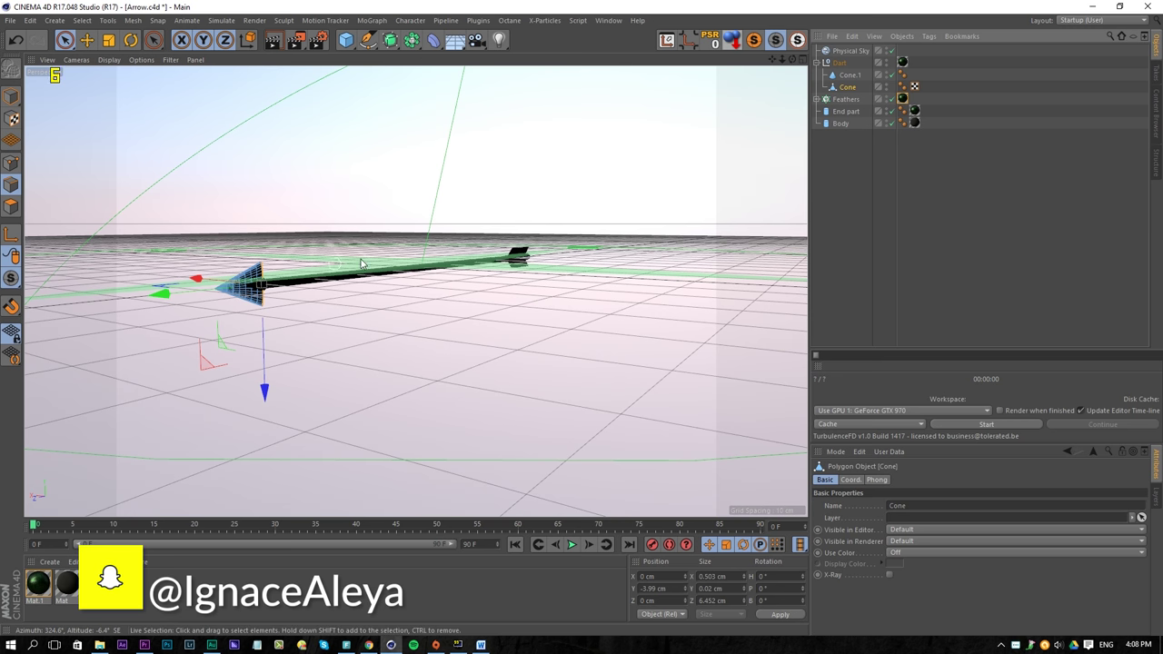
Step: Work on the Cone's polygons and restrict Live Selection to visible elements only
{"action": "right_click_drag", "start_coordinate": [220, 284], "coordinate": [358, 273], "text": "alt"}
{"action": "left_click_drag", "start_coordinate": [358, 272], "coordinate": [281, 296], "text": "alt"}
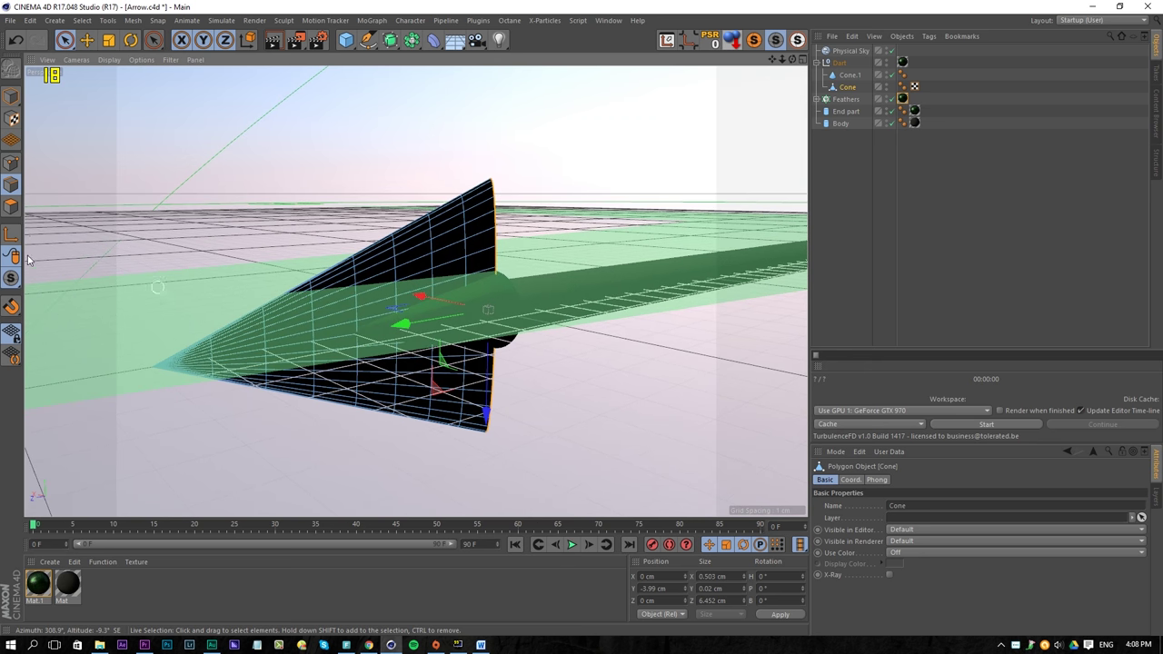
{"action": "left_click", "coordinate": [11, 206]}
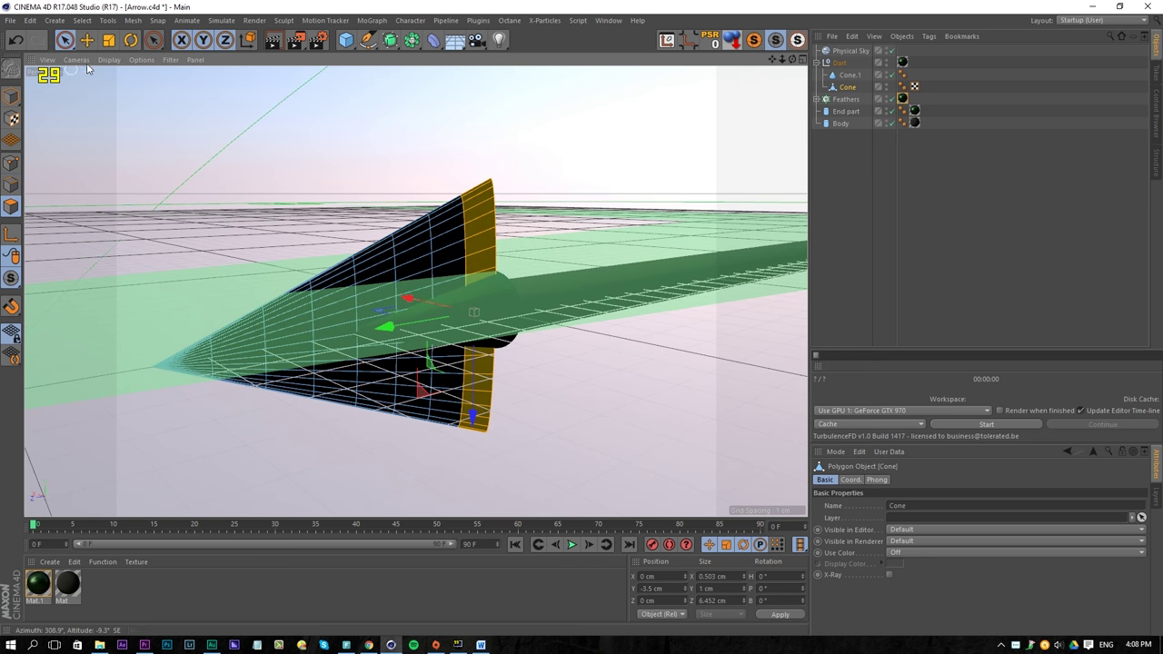
{"action": "left_click", "coordinate": [65, 39]}
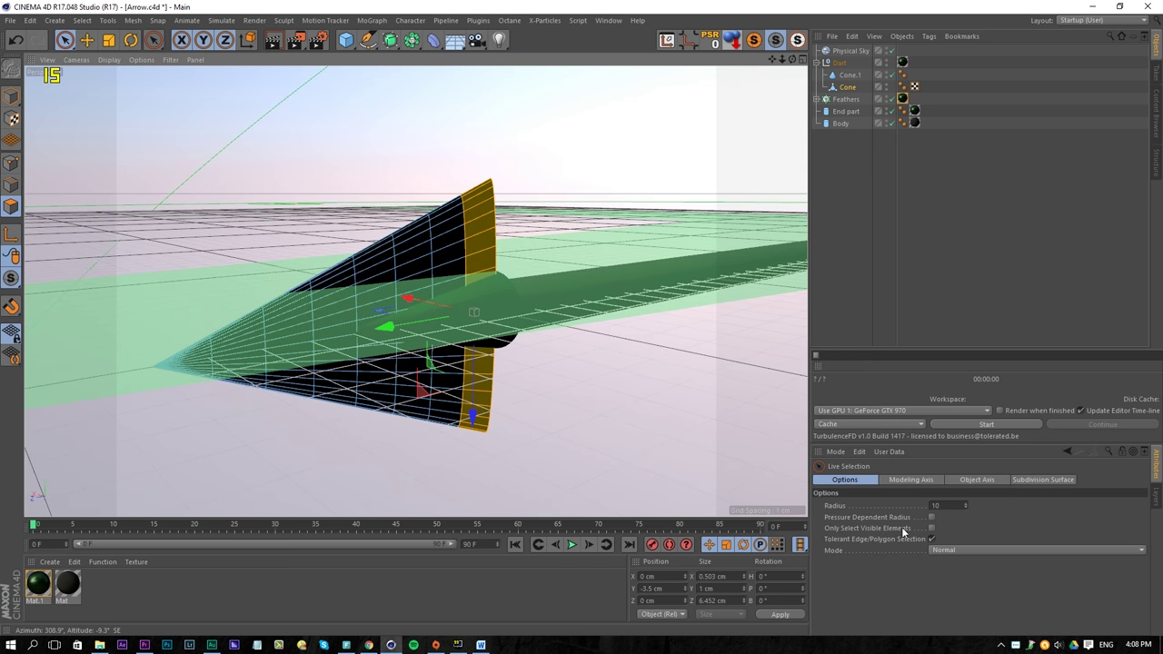
{"action": "left_click", "coordinate": [932, 539]}
{"action": "left_click", "coordinate": [932, 528]}
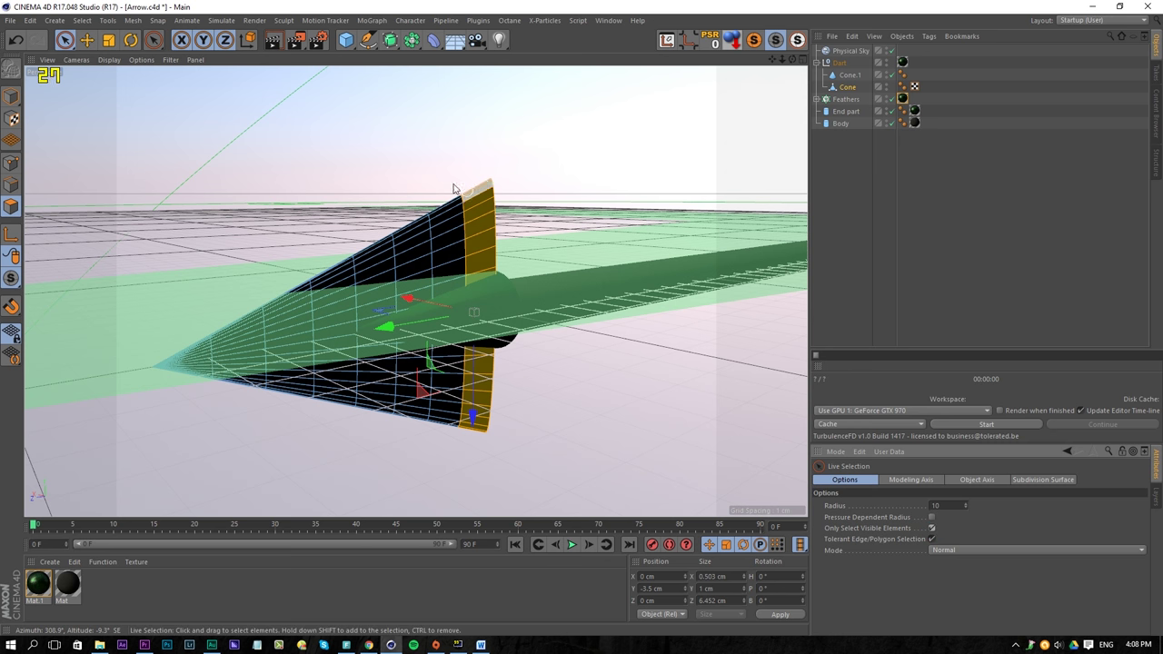
Step: Select the arrowhead polygons along the upper blade edge and around the tip with Live Selection
{"action": "left_click_drag", "start_coordinate": [470, 196], "coordinate": [360, 243]}
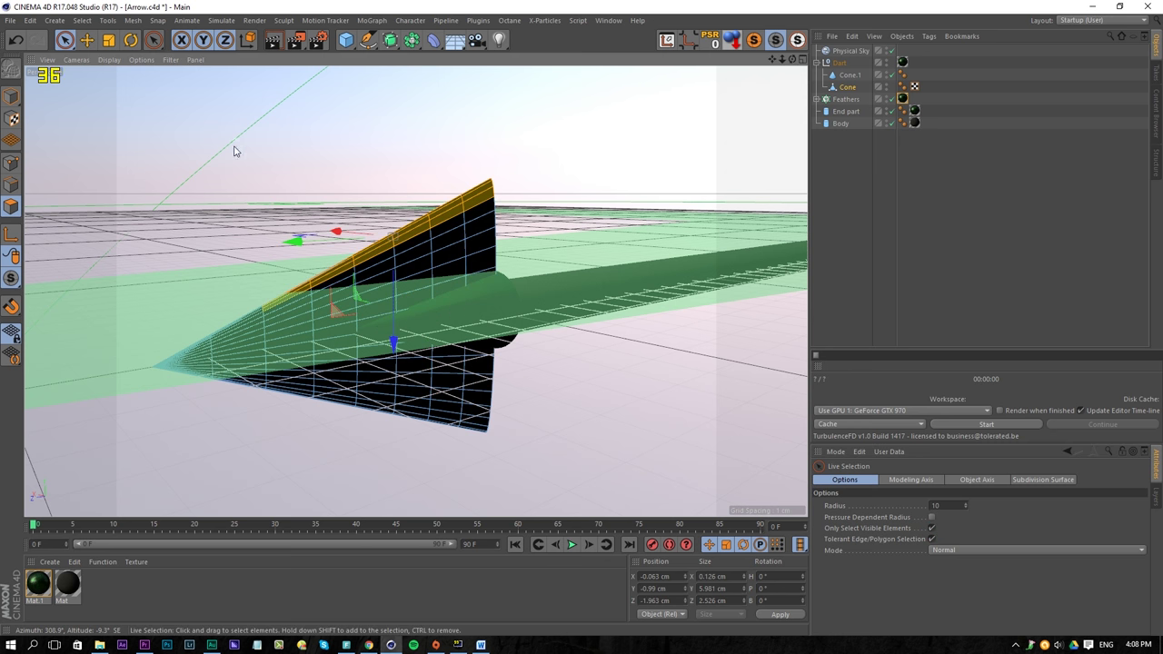
{"action": "middle_click_drag", "start_coordinate": [284, 220], "coordinate": [366, 210], "text": "alt"}
{"action": "right_click_drag", "start_coordinate": [318, 279], "coordinate": [516, 184], "text": "alt"}
{"action": "left_click_drag", "start_coordinate": [369, 295], "coordinate": [371, 302], "text": "ctrl"}
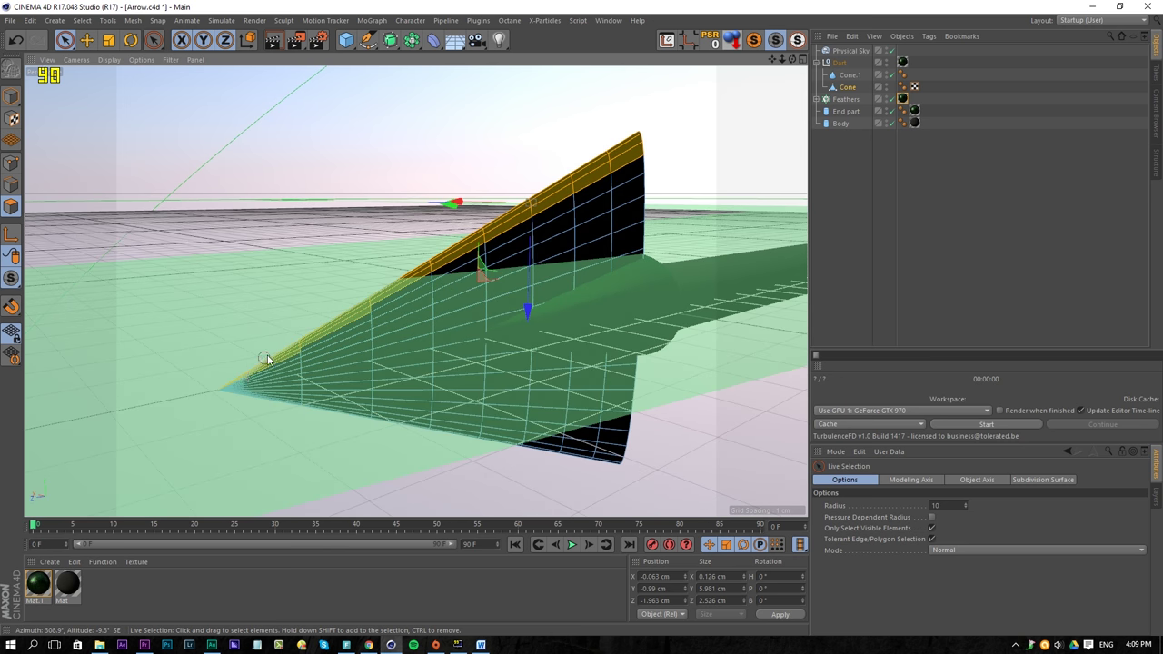
{"action": "left_click_drag", "start_coordinate": [255, 408], "coordinate": [286, 409], "text": "shift"}
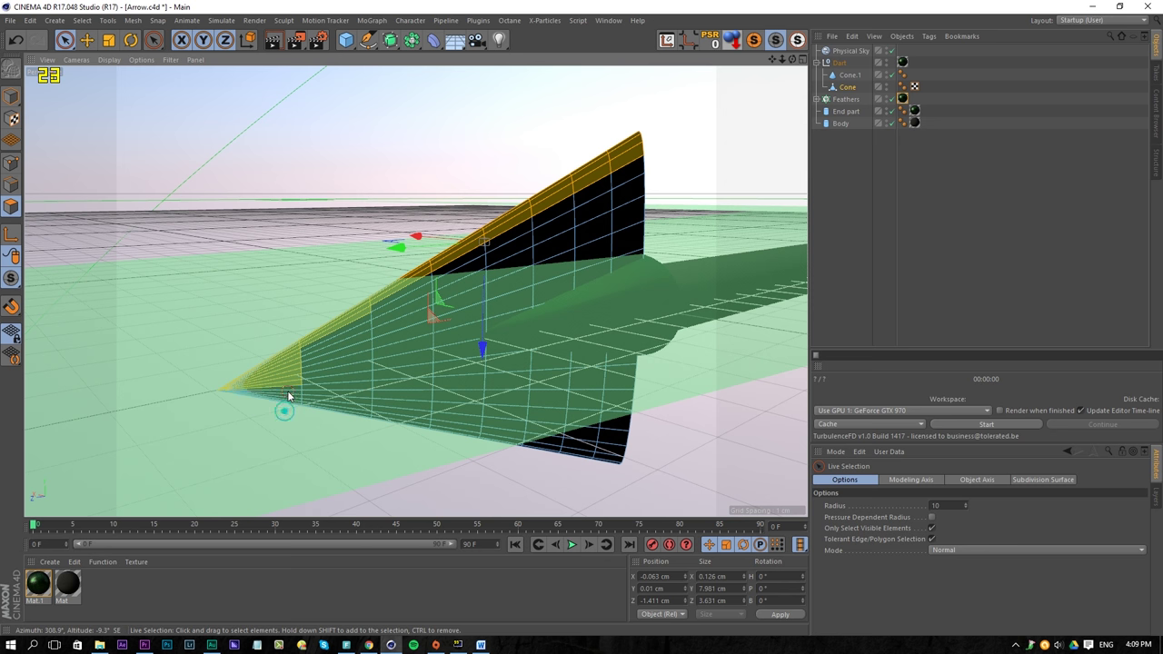
{"action": "left_click", "coordinate": [290, 391], "text": "ctrl"}
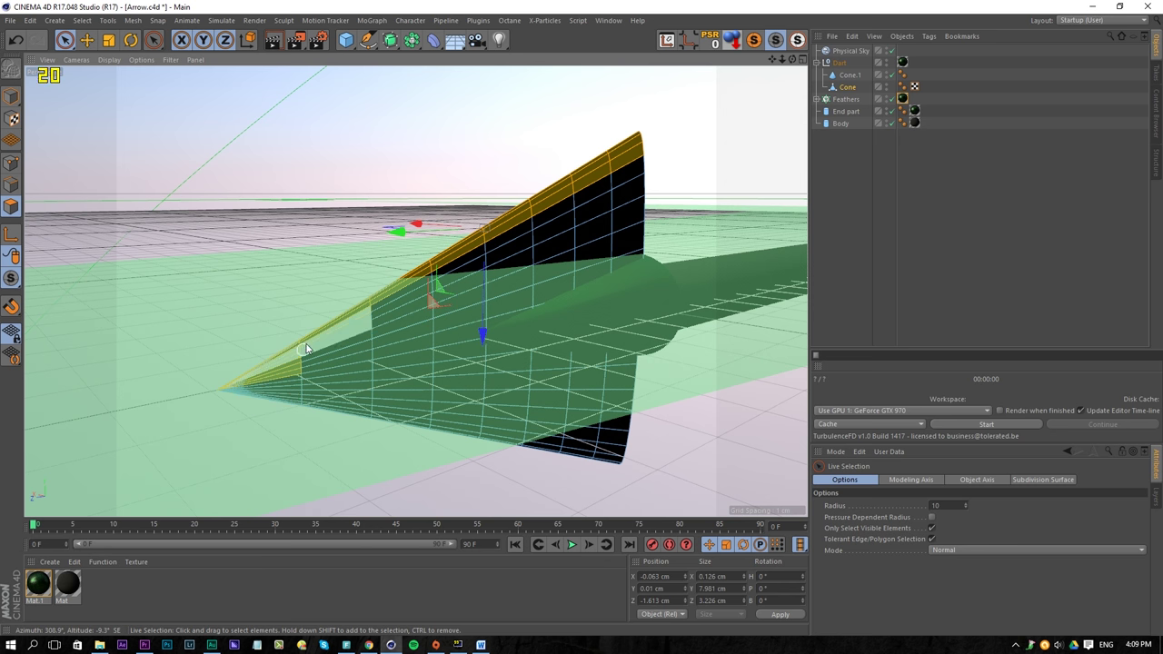
{"action": "left_click", "coordinate": [304, 344], "text": "shift"}
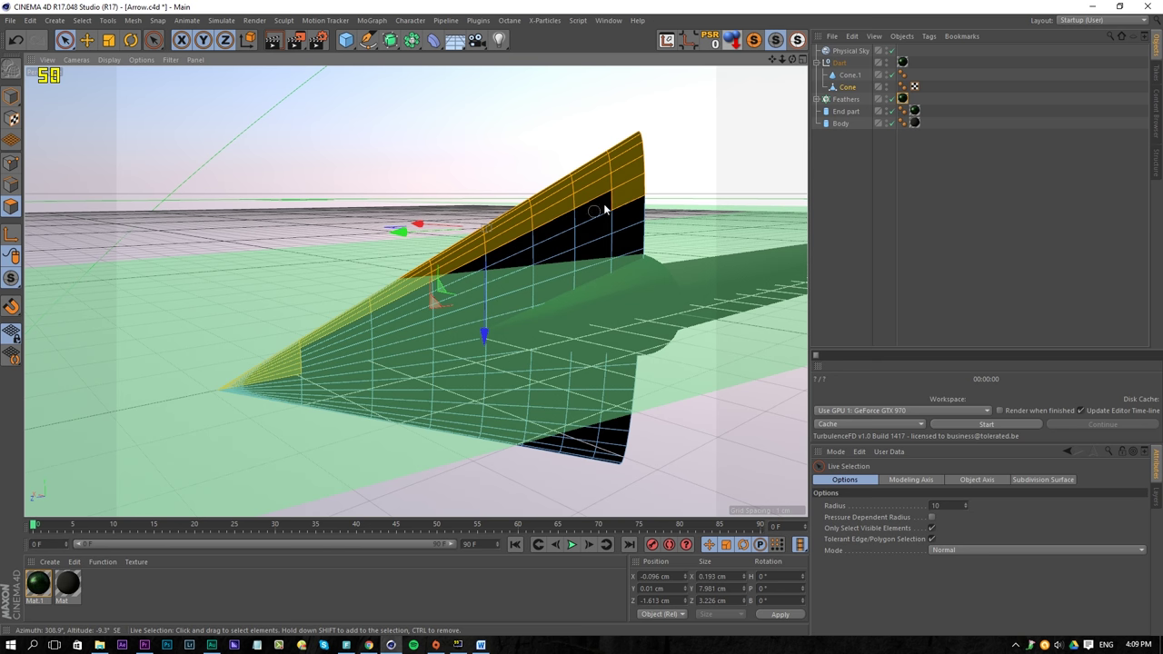
Step: Split the selected edge polygons into a separate object and rename it Metal Part
{"action": "left_click_drag", "start_coordinate": [329, 272], "coordinate": [306, 302], "text": "alt"}
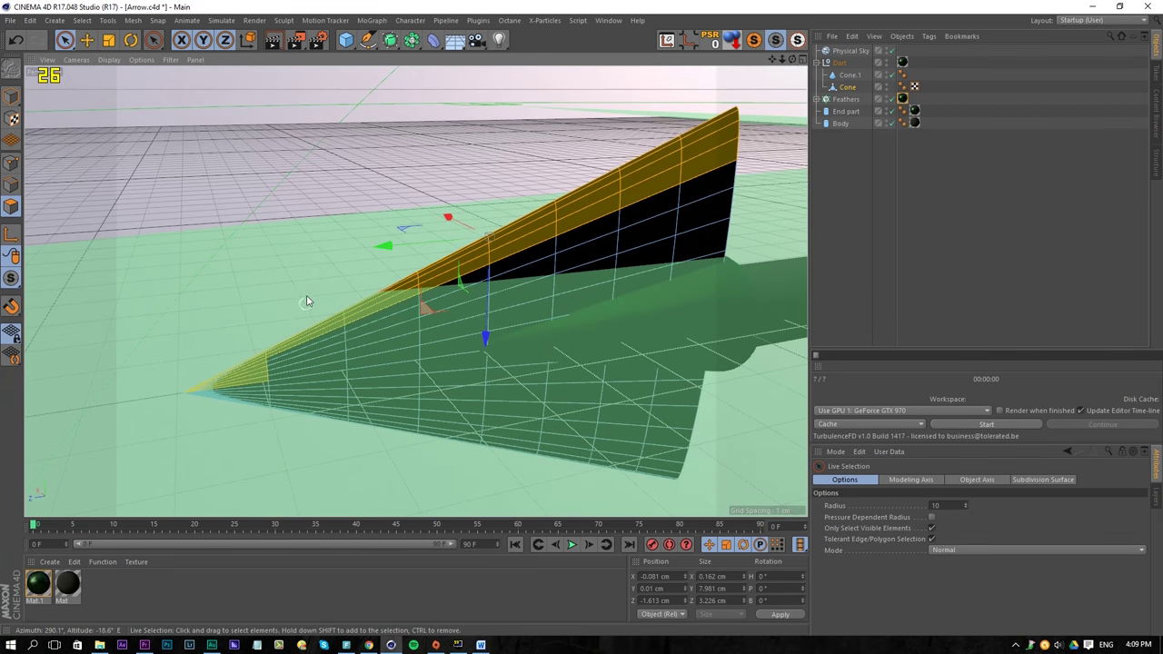
{"action": "right_click", "coordinate": [400, 292]}
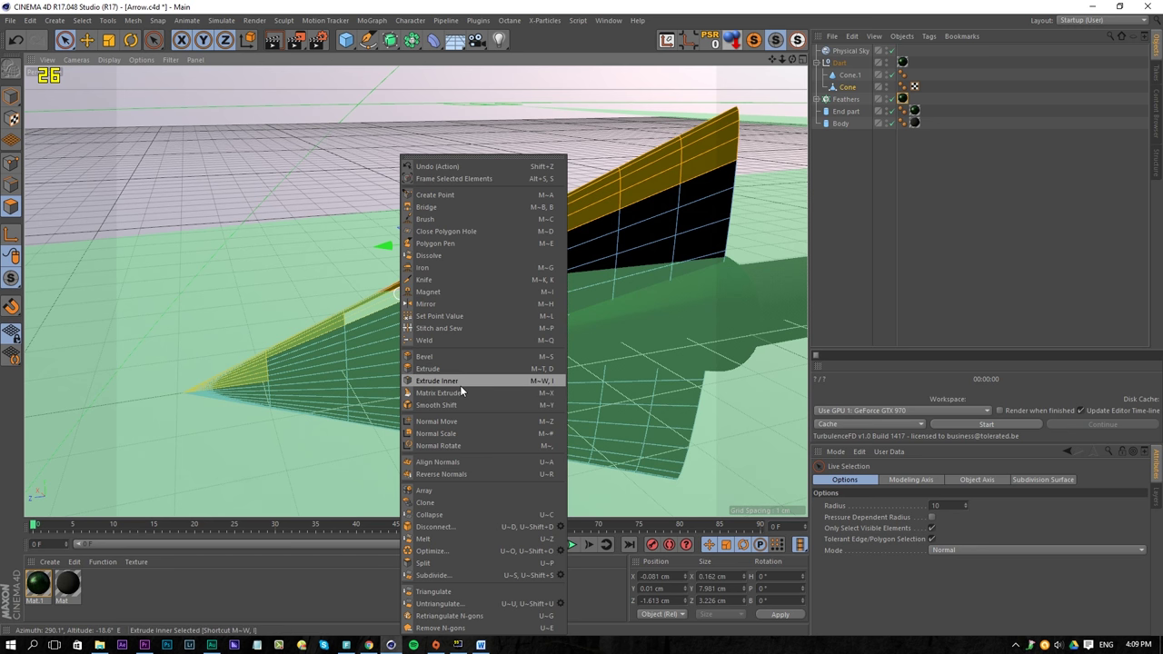
{"action": "left_click", "coordinate": [425, 562]}
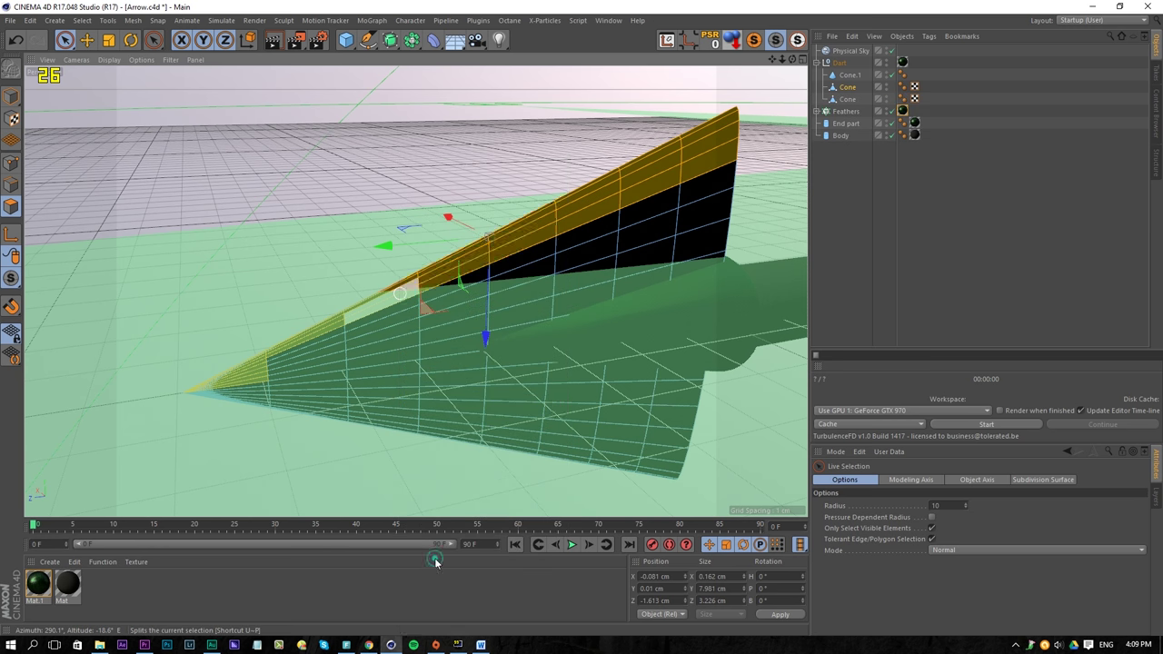
{"action": "left_click", "coordinate": [845, 97]}
{"action": "left_click", "coordinate": [845, 87]}
{"action": "left_click", "coordinate": [848, 98]}
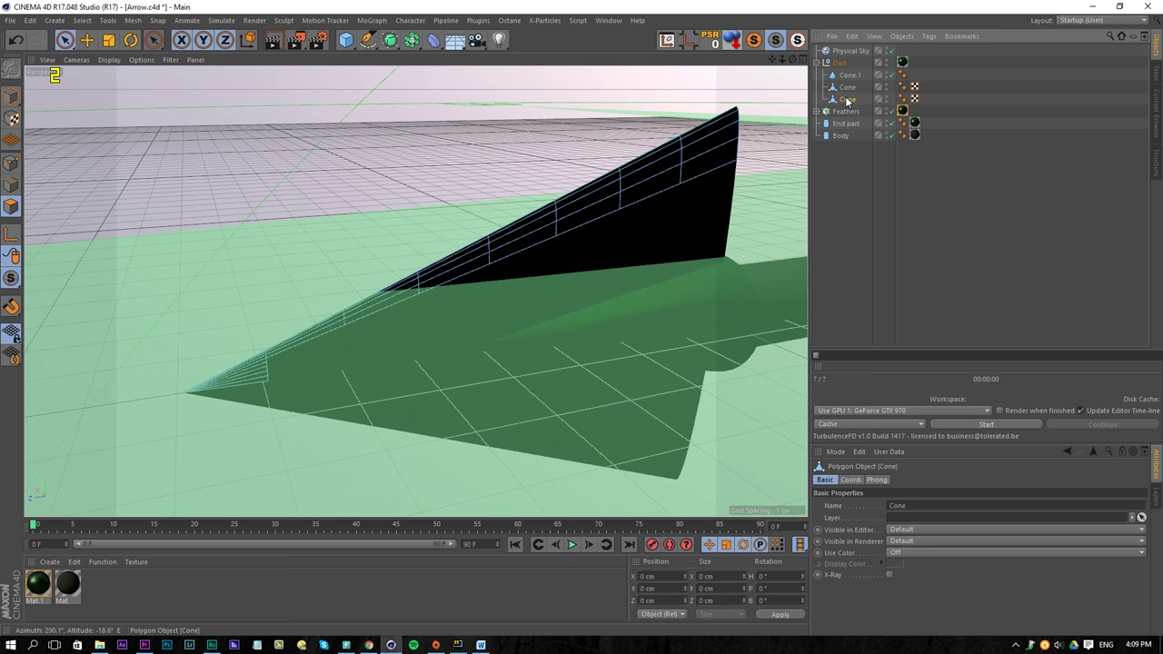
{"action": "double_click", "coordinate": [847, 99]}
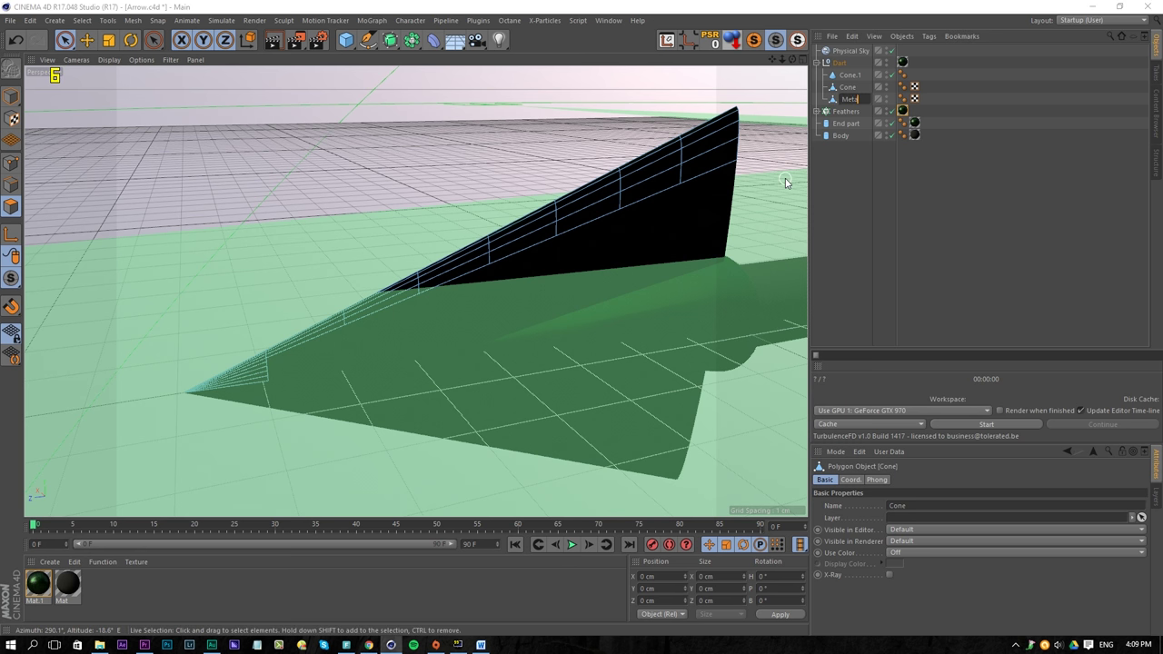
{"action": "type", "text": "Metal Part"}
{"action": "key", "text": "Return"}
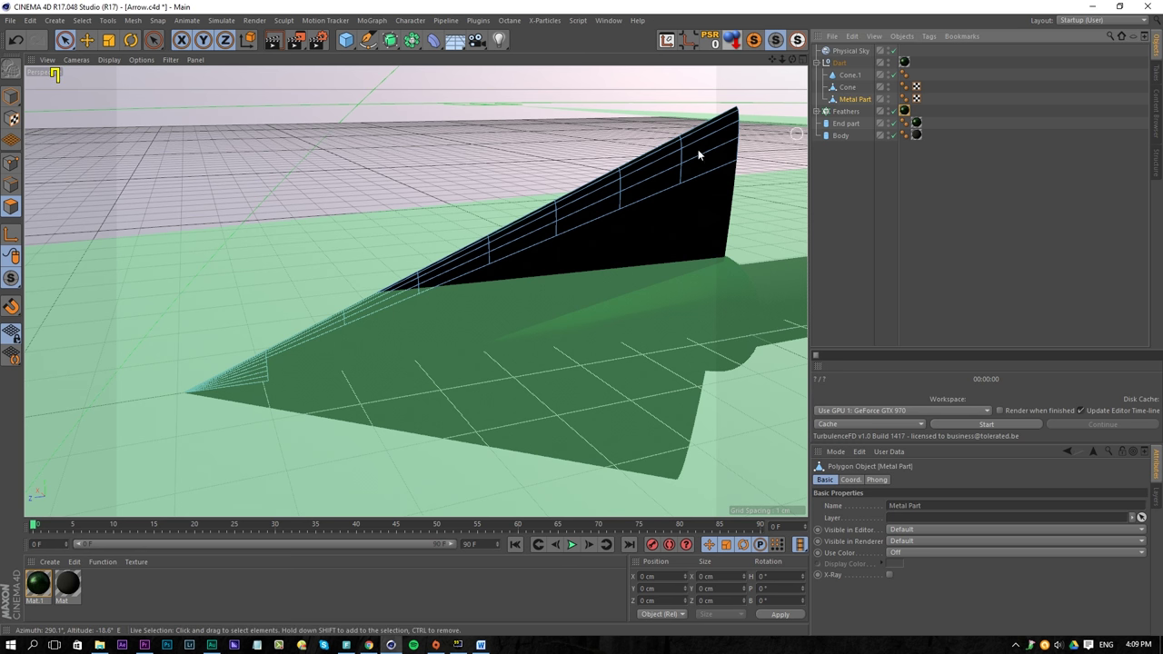
Step: Scale Metal Part as a whole object along X to a width of about 0.196 cm
{"action": "left_click", "coordinate": [11, 96]}
{"action": "left_click_drag", "start_coordinate": [478, 390], "coordinate": [478, 380]}
{"action": "left_click_drag", "start_coordinate": [463, 328], "coordinate": [572, 271]}
{"action": "key", "text": "t"}
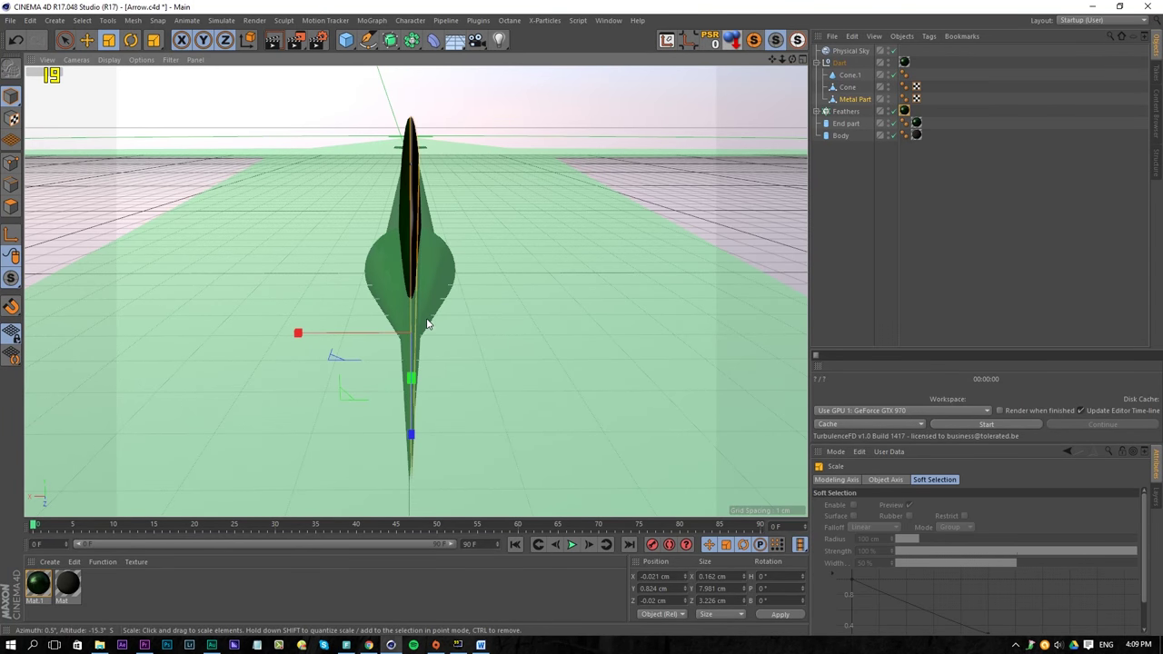
{"action": "left_click", "coordinate": [841, 100]}
{"action": "left_click_drag", "start_coordinate": [778, 125], "coordinate": [441, 257], "text": "alt"}
{"action": "key", "text": "ctrl+z"}
{"action": "left_click_drag", "start_coordinate": [306, 313], "coordinate": [372, 301]}
{"action": "left_click_drag", "start_coordinate": [189, 335], "coordinate": [281, 334]}
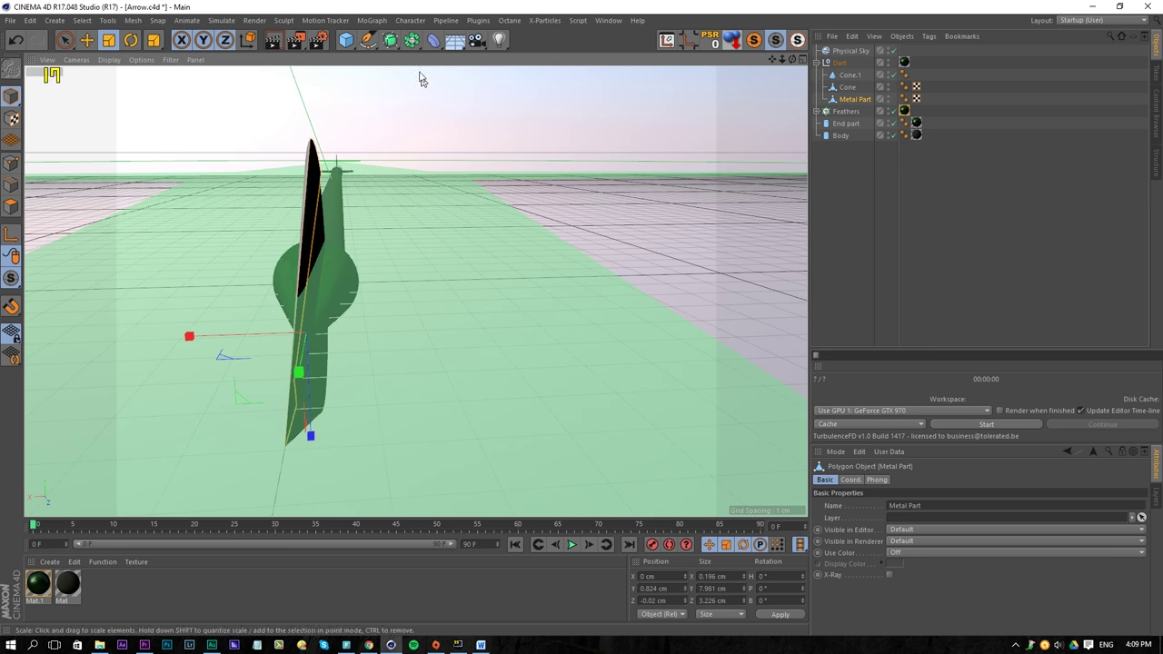
Step: Add a Symmetry object inside the Dart group and place Metal Part under it
{"action": "left_click_drag", "start_coordinate": [429, 42], "coordinate": [409, 38]}
{"action": "left_click_drag", "start_coordinate": [391, 40], "coordinate": [333, 60]}
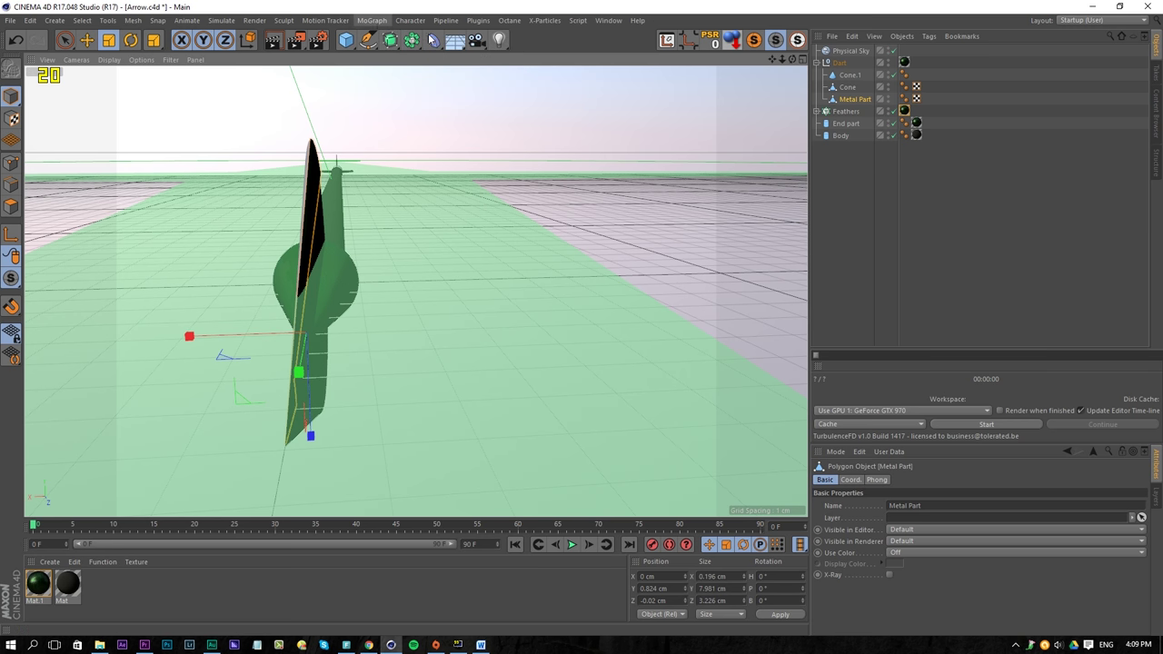
{"action": "left_click", "coordinate": [412, 40]}
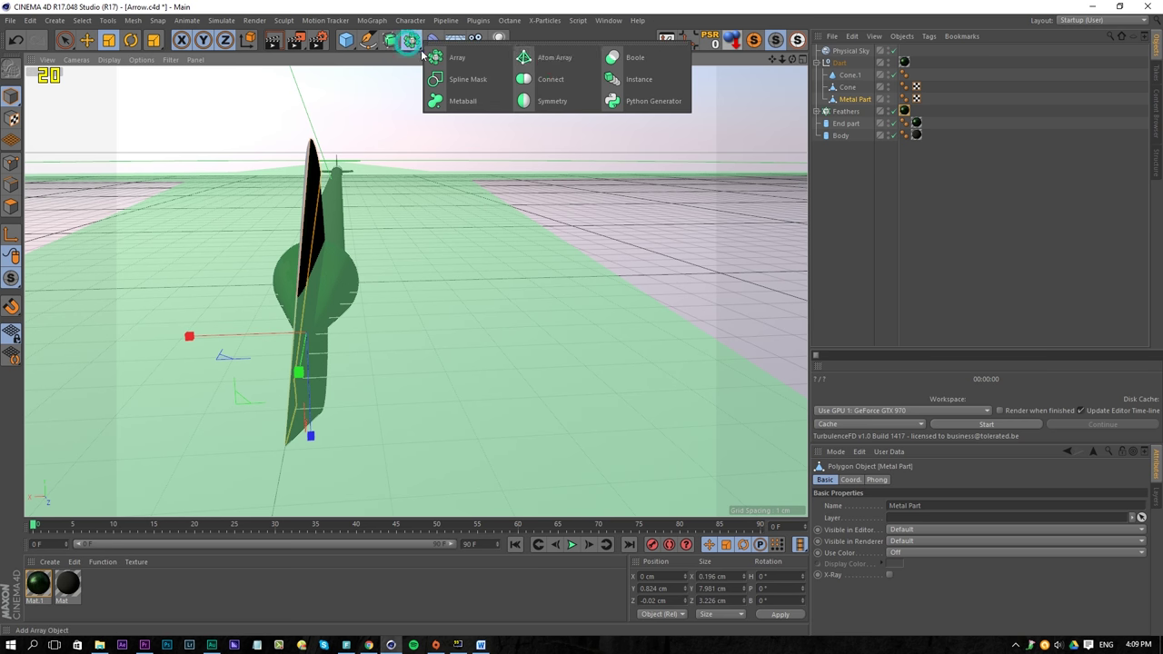
{"action": "left_click", "coordinate": [550, 100]}
{"action": "left_click_drag", "start_coordinate": [844, 50], "coordinate": [855, 101]}
{"action": "left_click", "coordinate": [851, 99]}
Step: Add a second Symmetry object around the first one and set its mirror plane to XZ
{"action": "right_click_drag", "start_coordinate": [340, 216], "coordinate": [400, 212], "text": "alt"}
{"action": "left_click_drag", "start_coordinate": [227, 252], "coordinate": [371, 171], "text": "alt"}
{"action": "right_click_drag", "start_coordinate": [371, 172], "coordinate": [336, 231], "text": "alt"}
{"action": "middle_click_drag", "start_coordinate": [336, 231], "coordinate": [361, 243], "text": "alt"}
{"action": "left_click_drag", "start_coordinate": [417, 48], "coordinate": [557, 101]}
{"action": "left_click_drag", "start_coordinate": [851, 58], "coordinate": [857, 105]}
{"action": "left_click_drag", "start_coordinate": [434, 263], "coordinate": [488, 315], "text": "alt"}
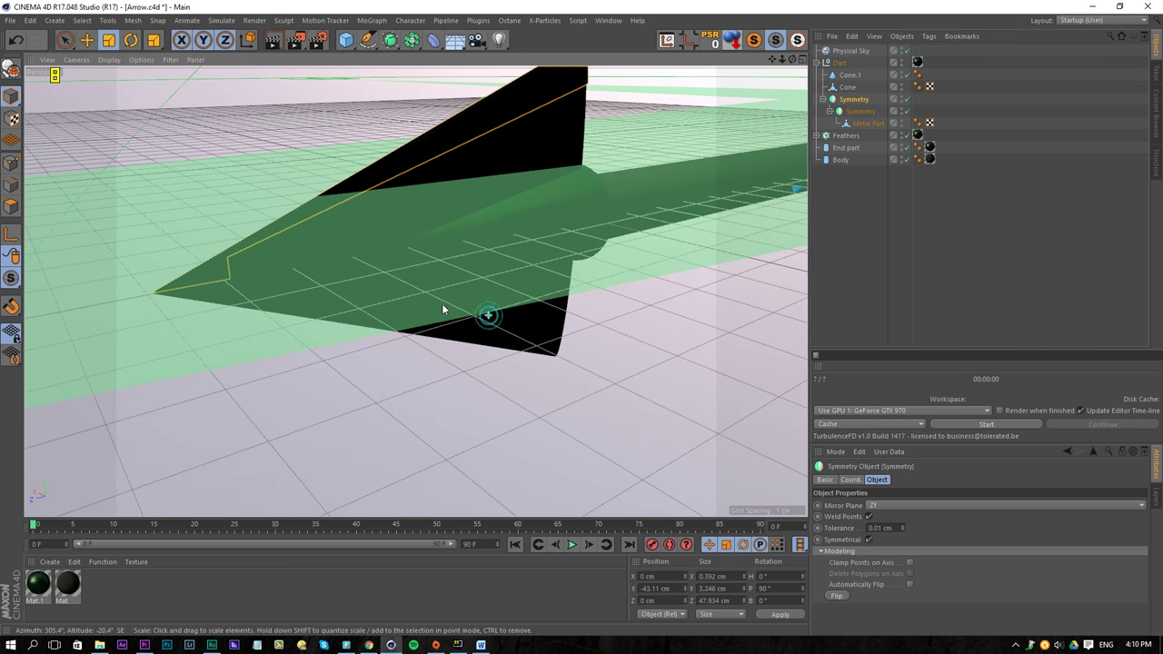
{"action": "left_click", "coordinate": [876, 506]}
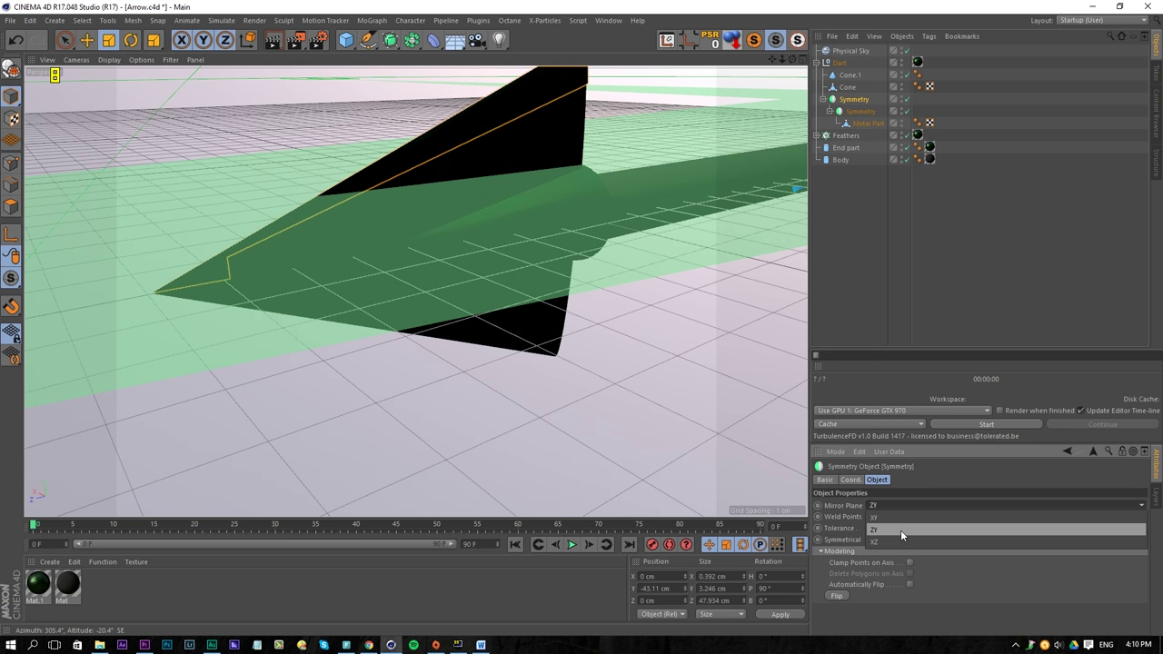
{"action": "left_click", "coordinate": [889, 540]}
{"action": "key", "text": "t"}
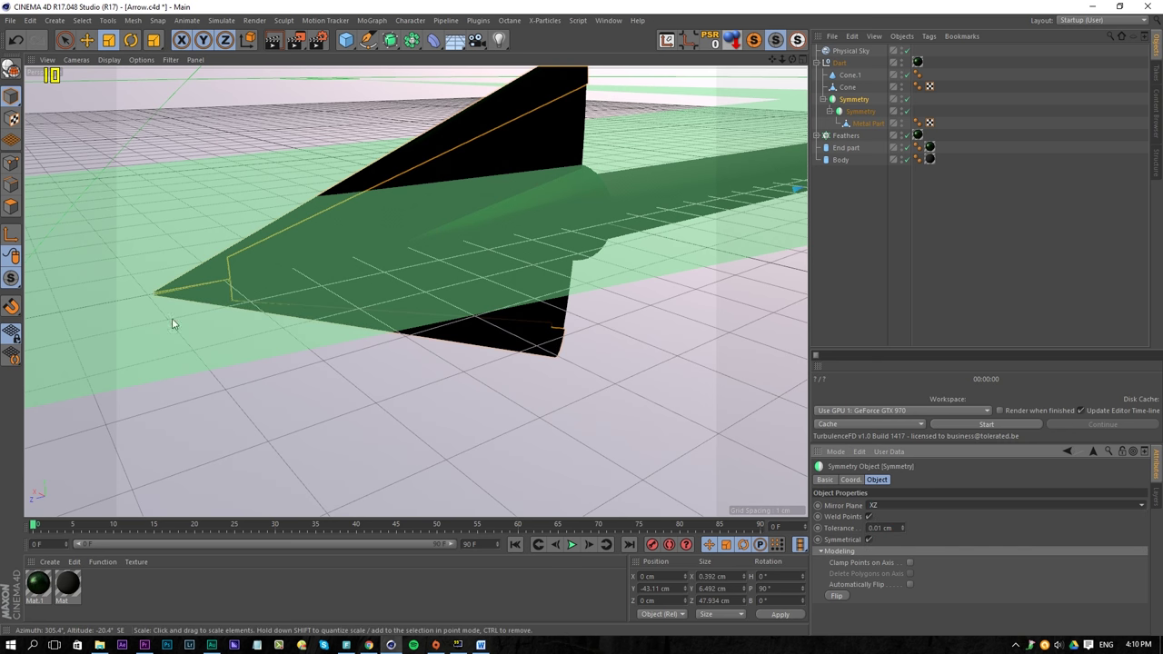
Step: Move the inner Symmetry object slightly along Y to about -0.002 cm
{"action": "left_click", "coordinate": [861, 111]}
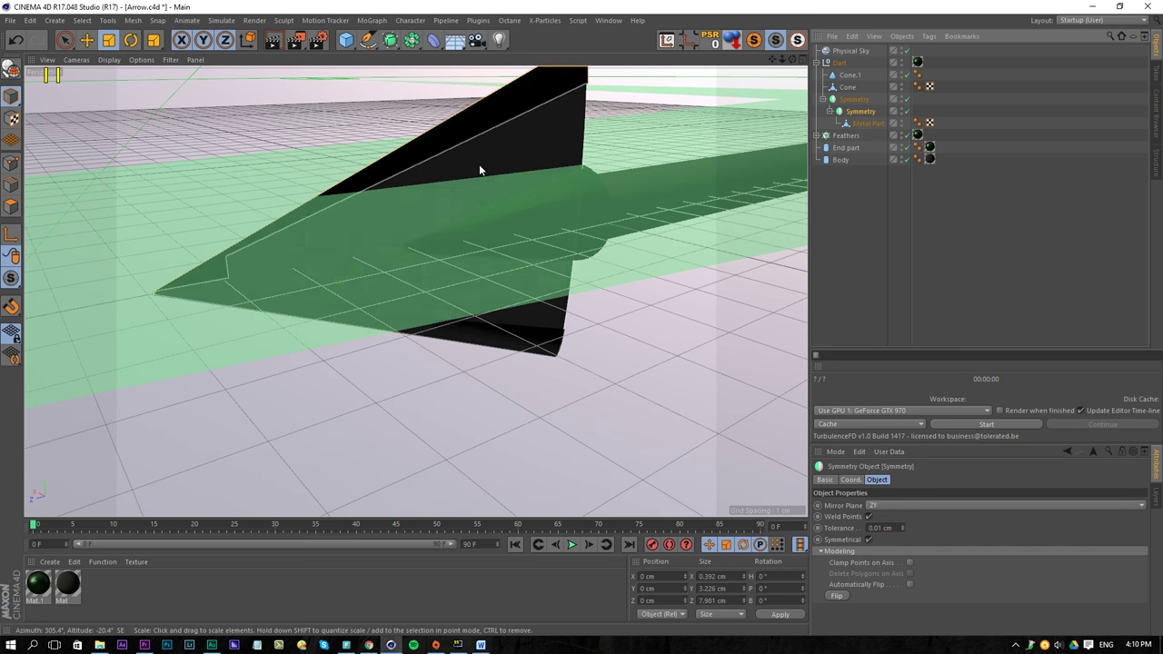
{"action": "middle_click_drag", "start_coordinate": [466, 189], "coordinate": [507, 227], "text": "alt"}
{"action": "left_click", "coordinate": [859, 112]}
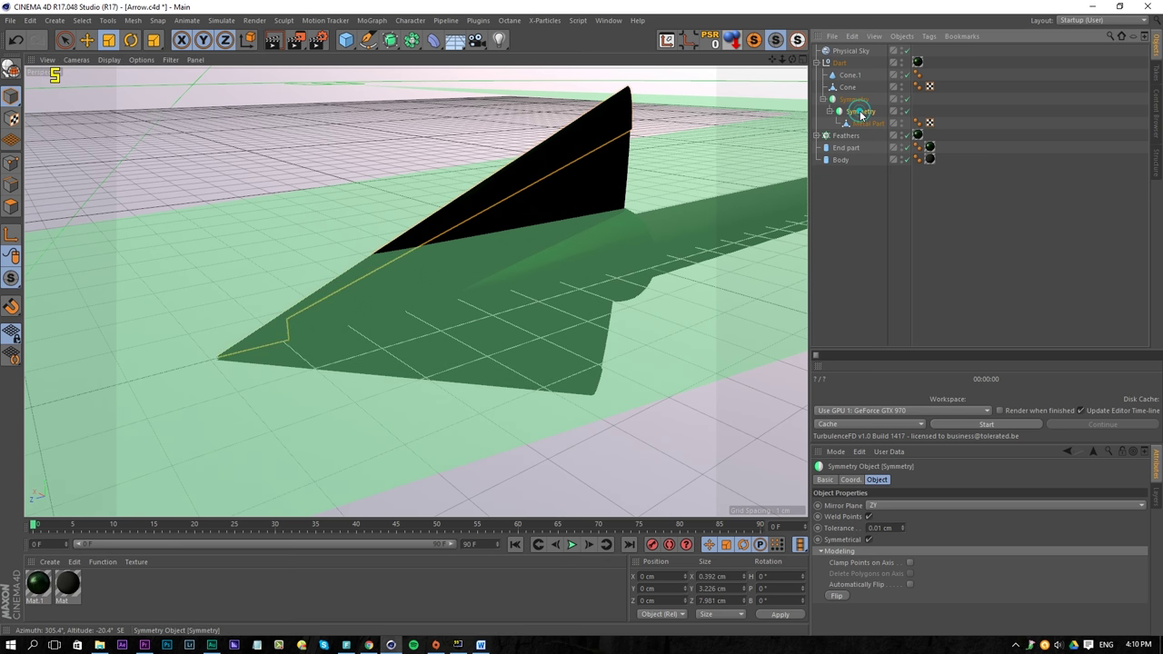
{"action": "left_click", "coordinate": [851, 480]}
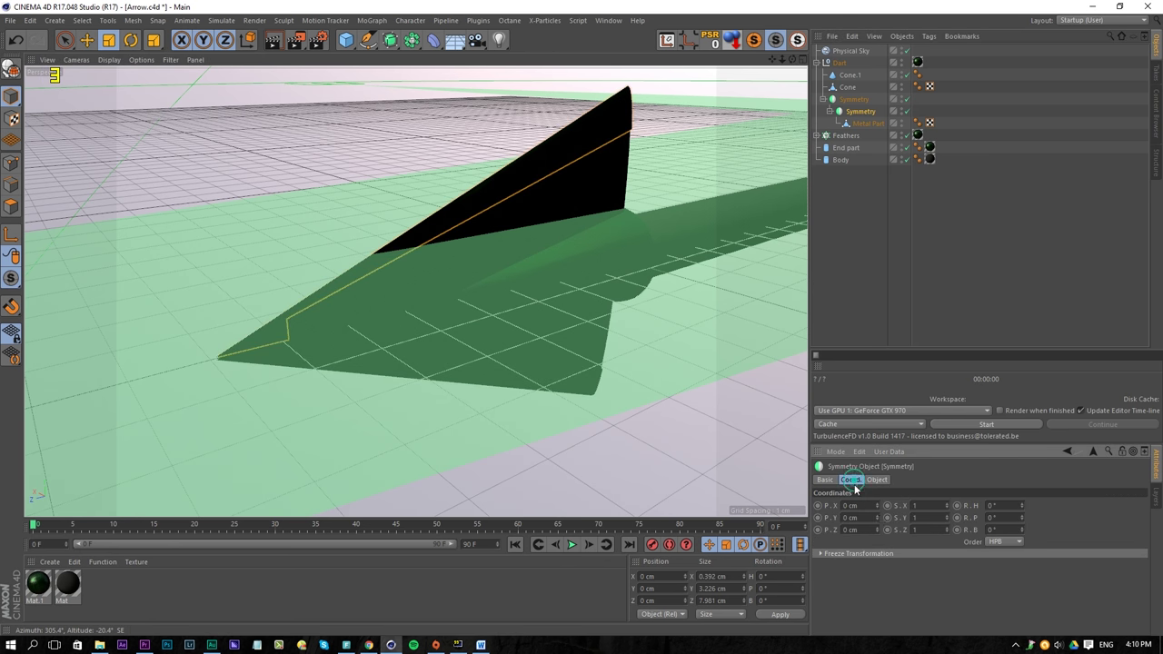
{"action": "left_click", "coordinate": [879, 518]}
{"action": "key", "text": "ctrl+z"}
{"action": "left_click", "coordinate": [87, 40]}
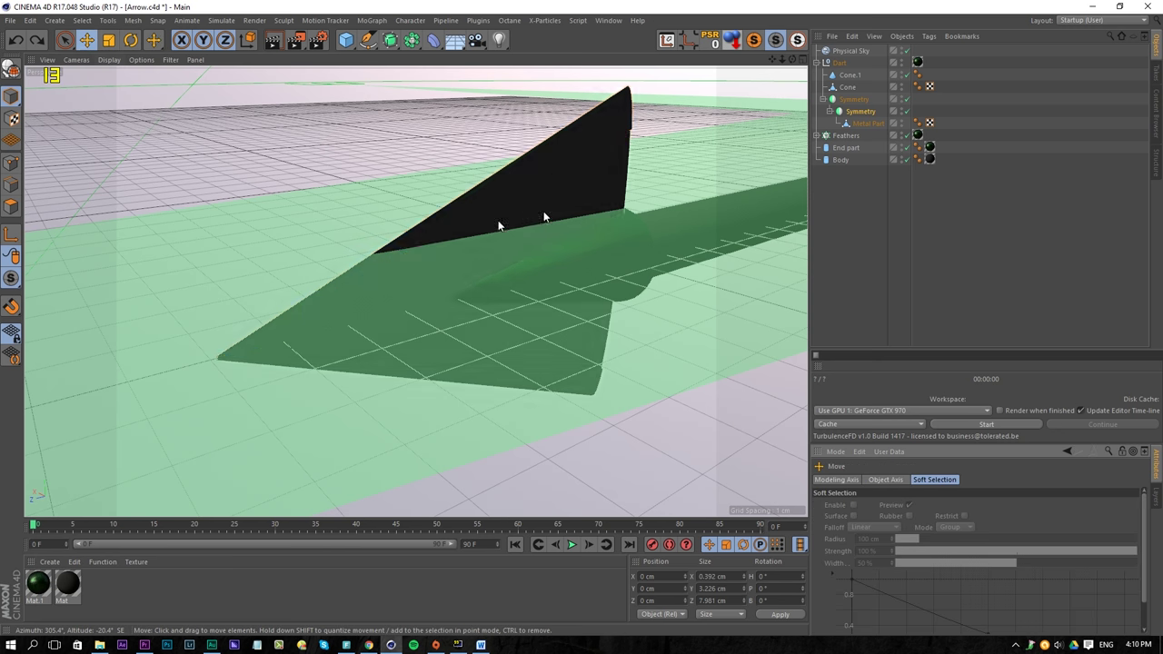
{"action": "scroll", "coordinate": [556, 213], "scroll_direction": "down", "scroll_amount": 6}
{"action": "middle_click_drag", "start_coordinate": [615, 167], "coordinate": [455, 260], "text": "alt"}
{"action": "left_click_drag", "start_coordinate": [766, 189], "coordinate": [765, 186]}
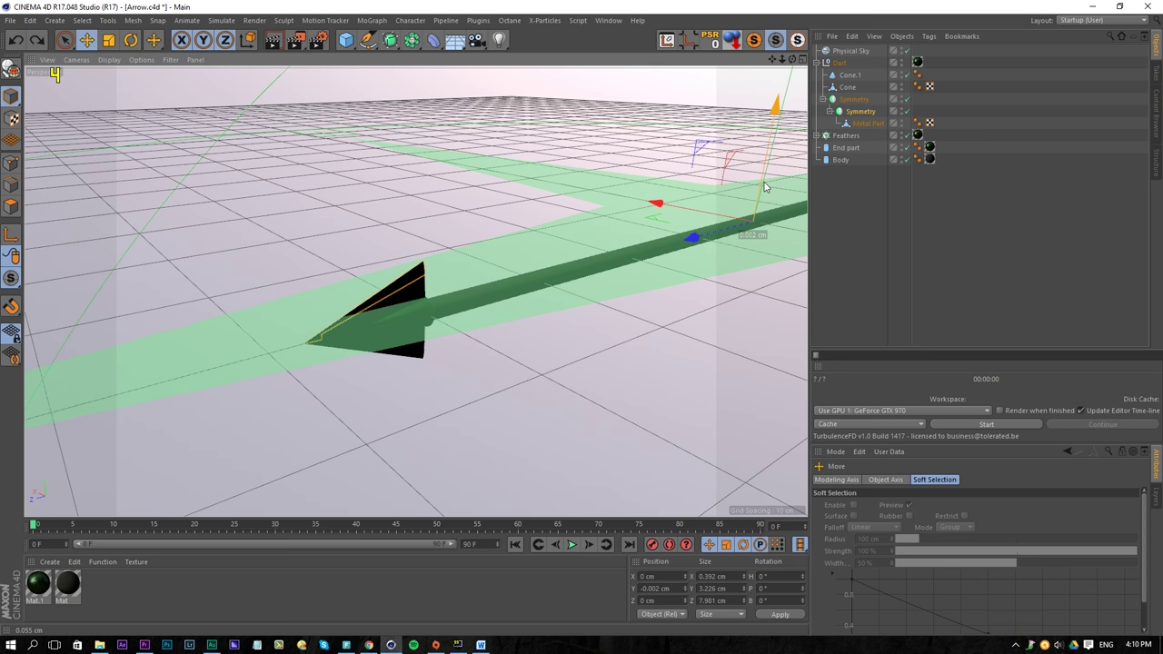
{"action": "scroll", "coordinate": [362, 322], "scroll_direction": "up", "scroll_amount": 6}
{"action": "left_click_drag", "start_coordinate": [362, 322], "coordinate": [394, 283], "text": "alt"}
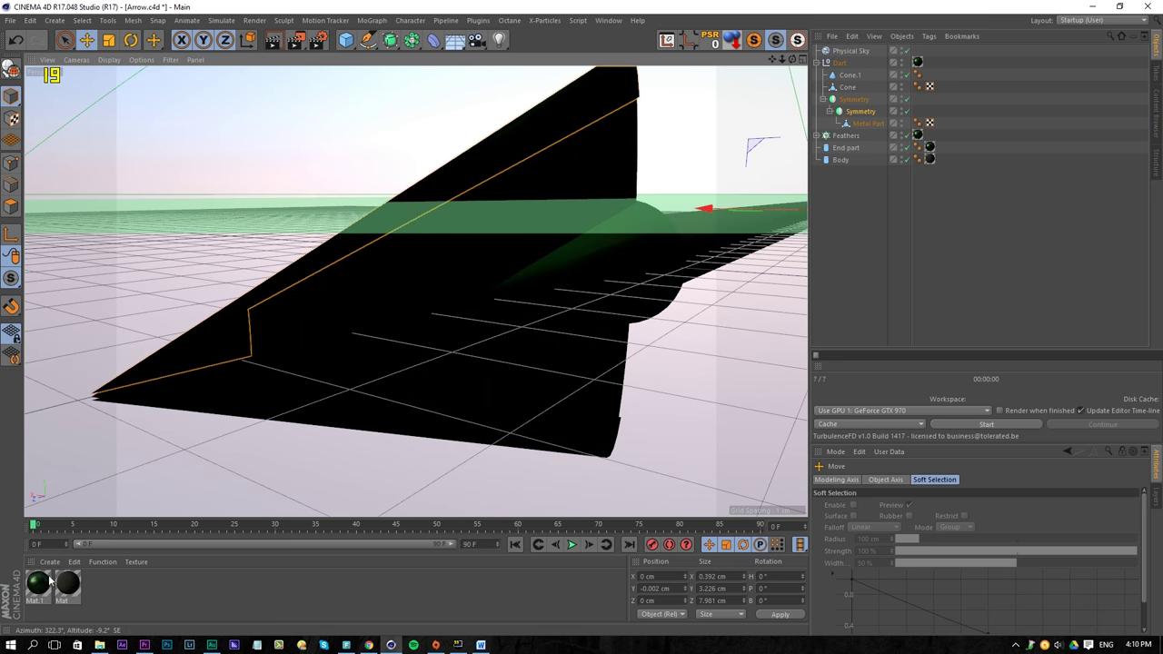
Step: Create a new material, open it for editing and name it Chrome
{"action": "left_click", "coordinate": [49, 563]}
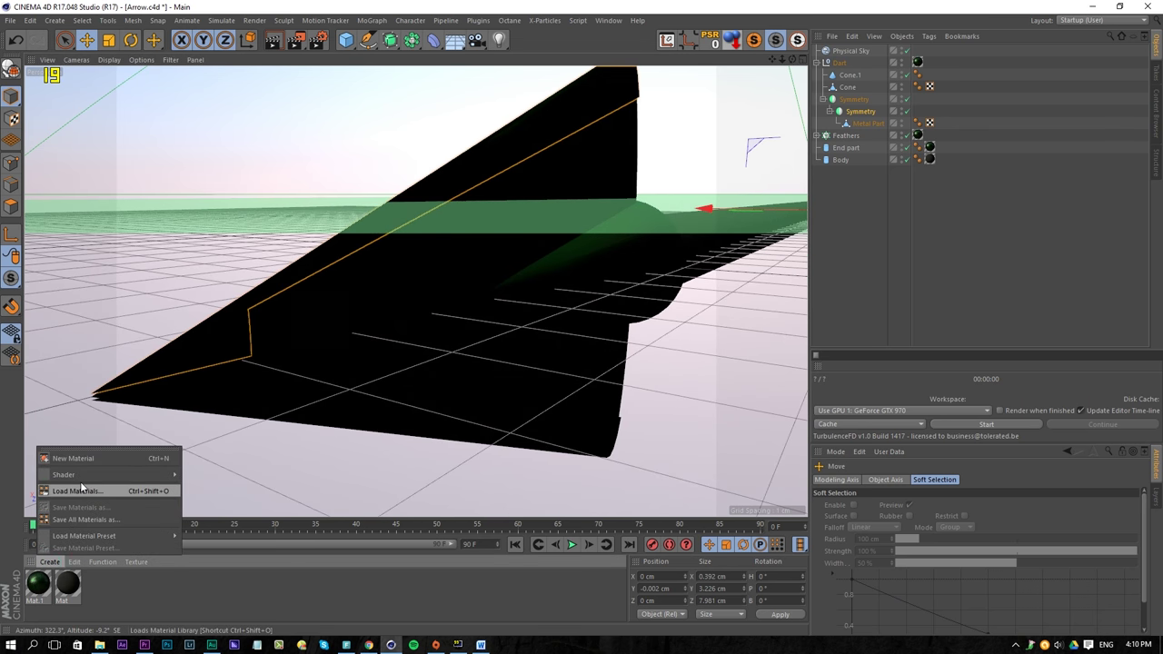
{"action": "left_click", "coordinate": [85, 456]}
{"action": "double_click", "coordinate": [38, 585]}
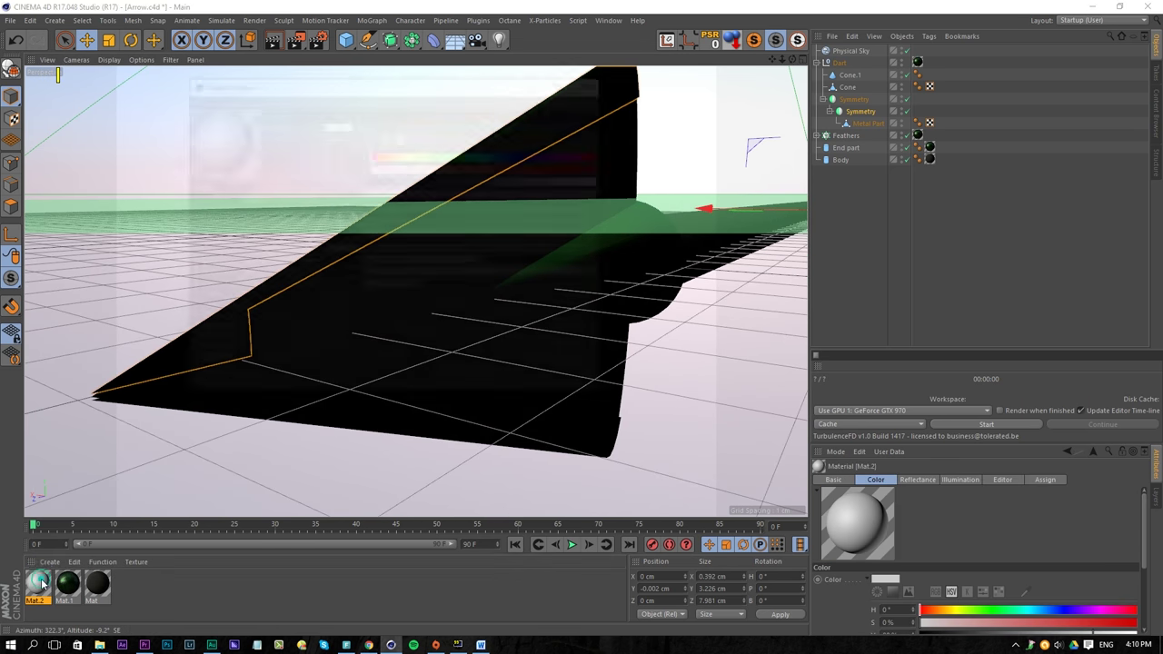
{"action": "type", "text": "Chrome"}
{"action": "key", "text": "Return"}
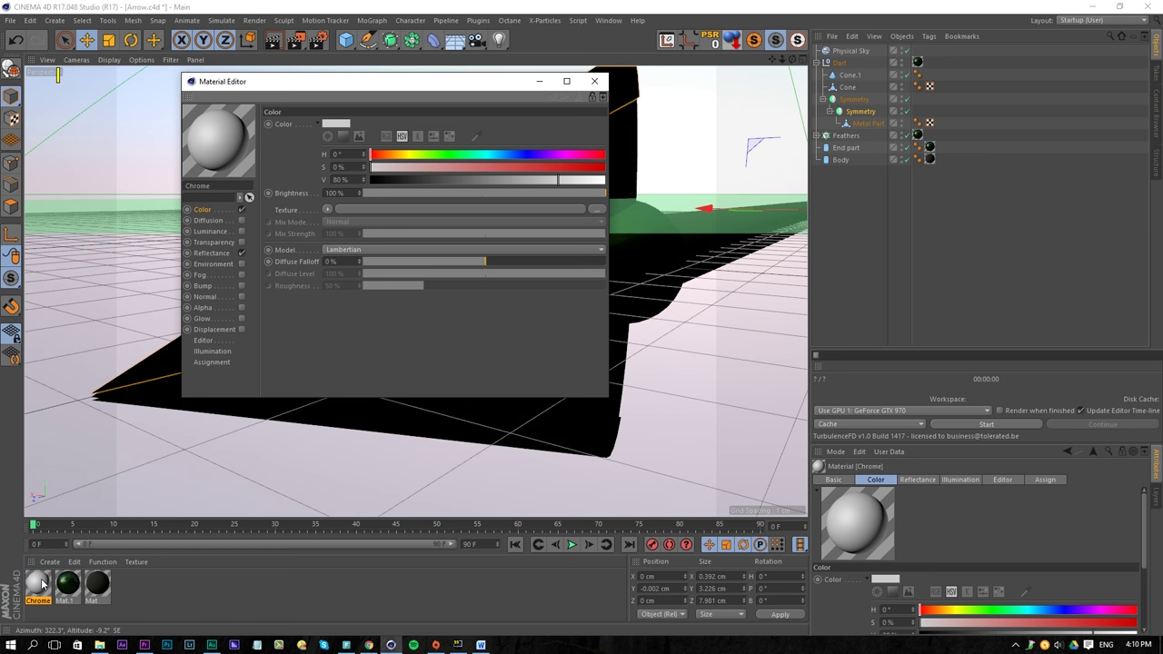
Step: Darken the Chrome color to a value of 8% and replace its default specular with a Beckmann reflectance layer
{"action": "left_click", "coordinate": [336, 124]}
{"action": "left_click", "coordinate": [310, 169]}
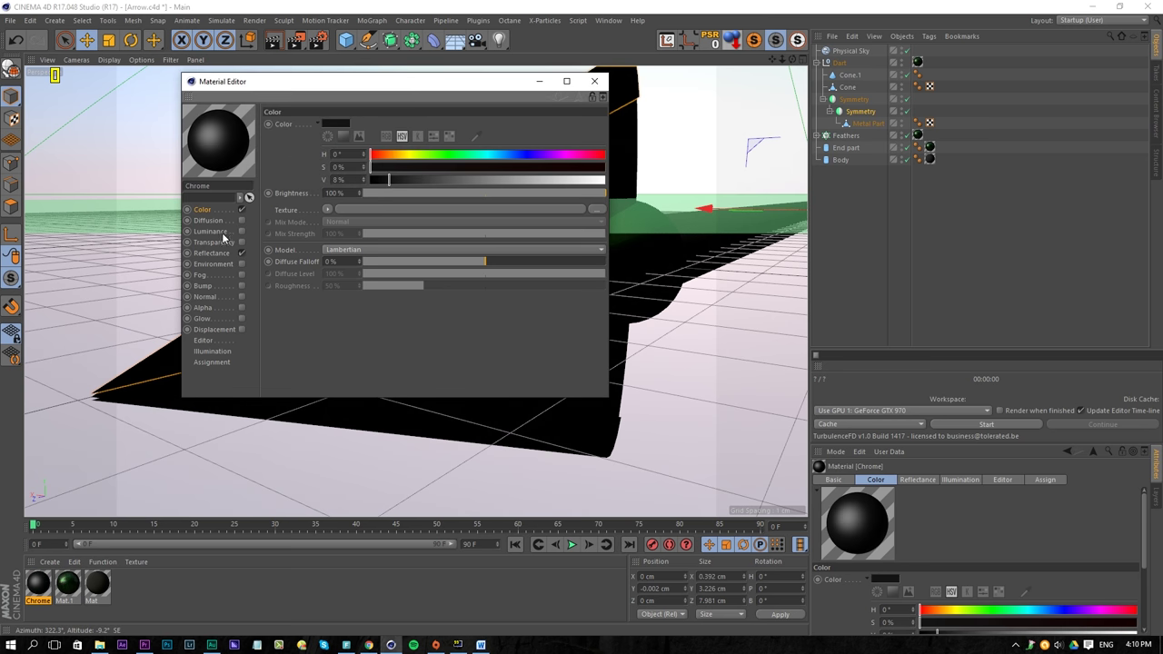
{"action": "left_click", "coordinate": [214, 252]}
{"action": "key", "text": "Delete"}
{"action": "left_click", "coordinate": [280, 148]}
{"action": "left_click", "coordinate": [311, 153]}
{"action": "scroll", "coordinate": [322, 371], "scroll_direction": "down", "scroll_amount": 3}
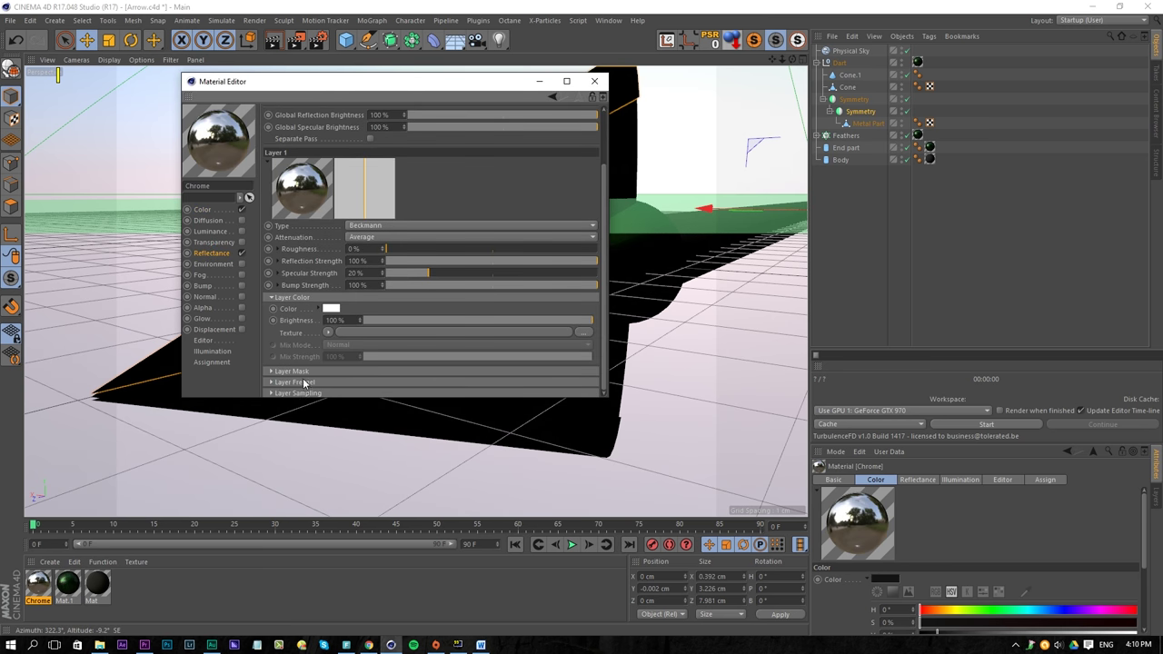
Step: Set the reflectance layer's Fresnel to Conductor with the Chromium preset
{"action": "left_click", "coordinate": [320, 393]}
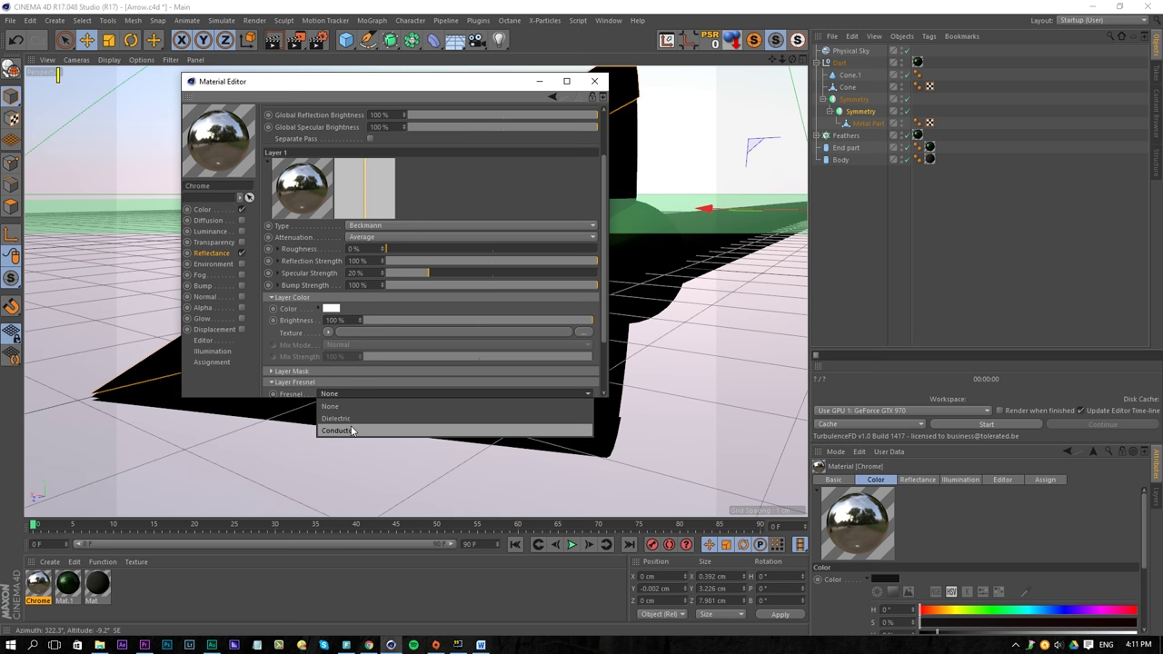
{"action": "left_click", "coordinate": [352, 430]}
{"action": "scroll", "coordinate": [353, 364], "scroll_direction": "down", "scroll_amount": 3}
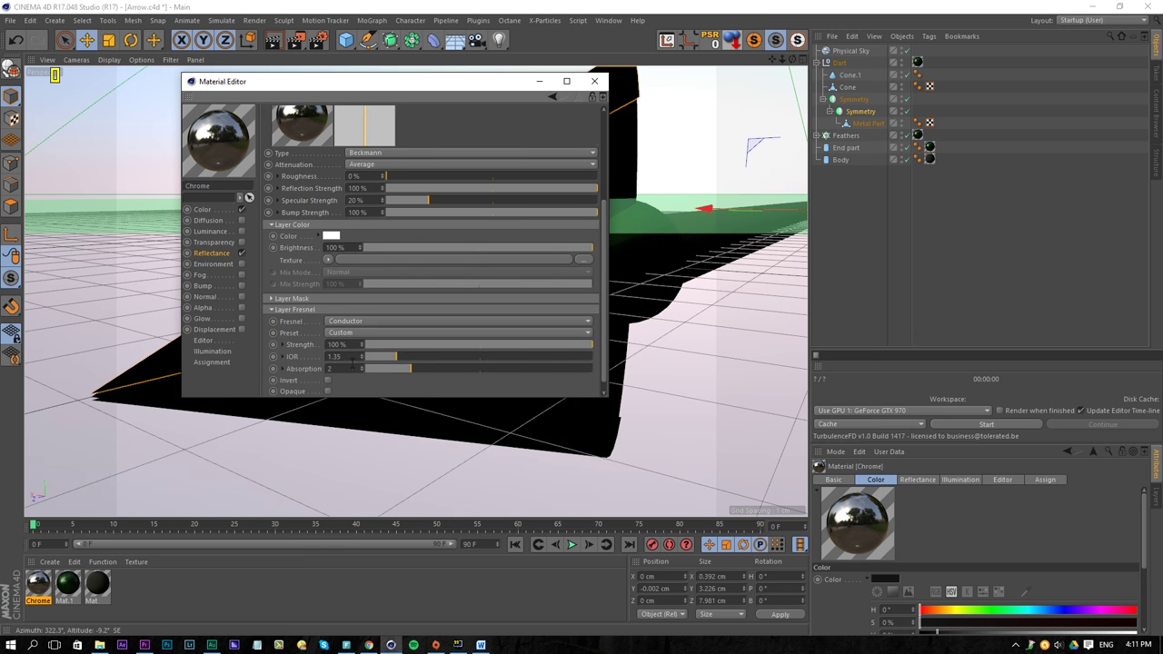
{"action": "left_click", "coordinate": [352, 332]}
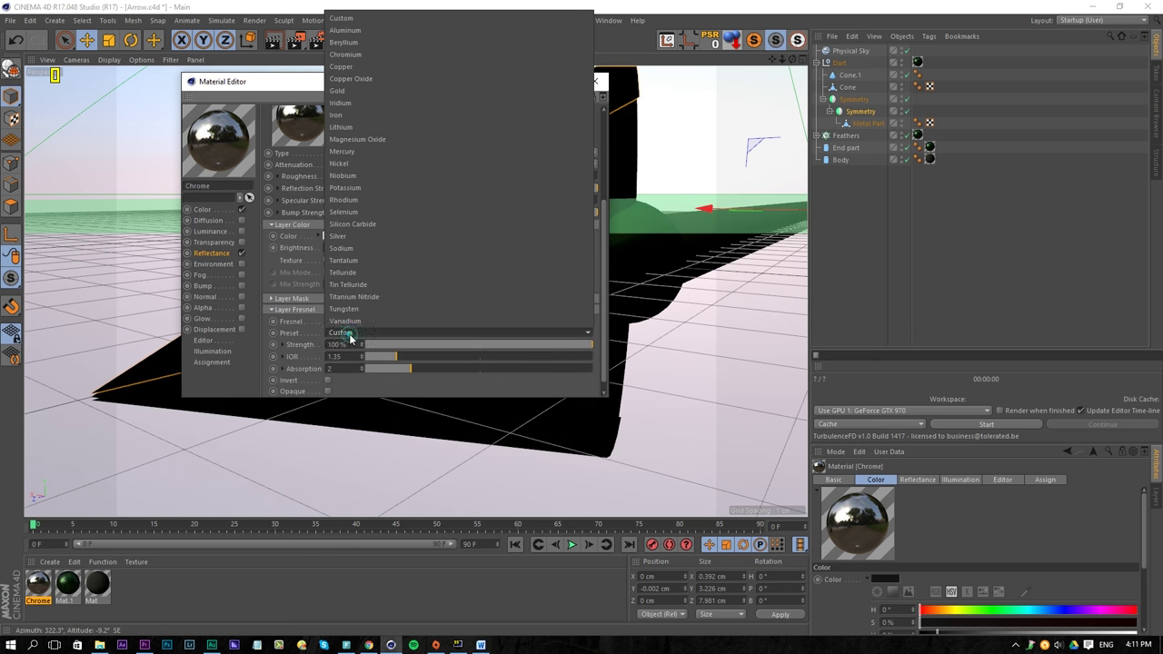
{"action": "left_click", "coordinate": [366, 54]}
Step: Switch the layer's bump mode to Custom Bump Map and load a Noise shader as its custom texture
{"action": "scroll", "coordinate": [320, 216], "scroll_direction": "up", "scroll_amount": 5}
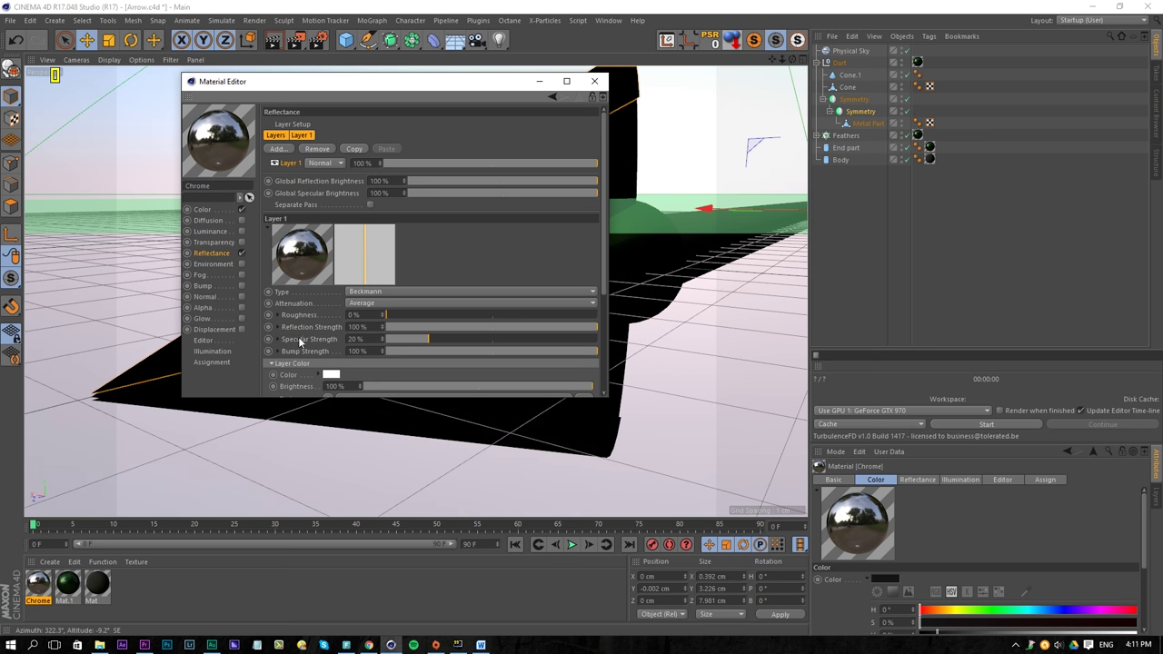
{"action": "left_click", "coordinate": [277, 351]}
{"action": "left_click", "coordinate": [353, 375]}
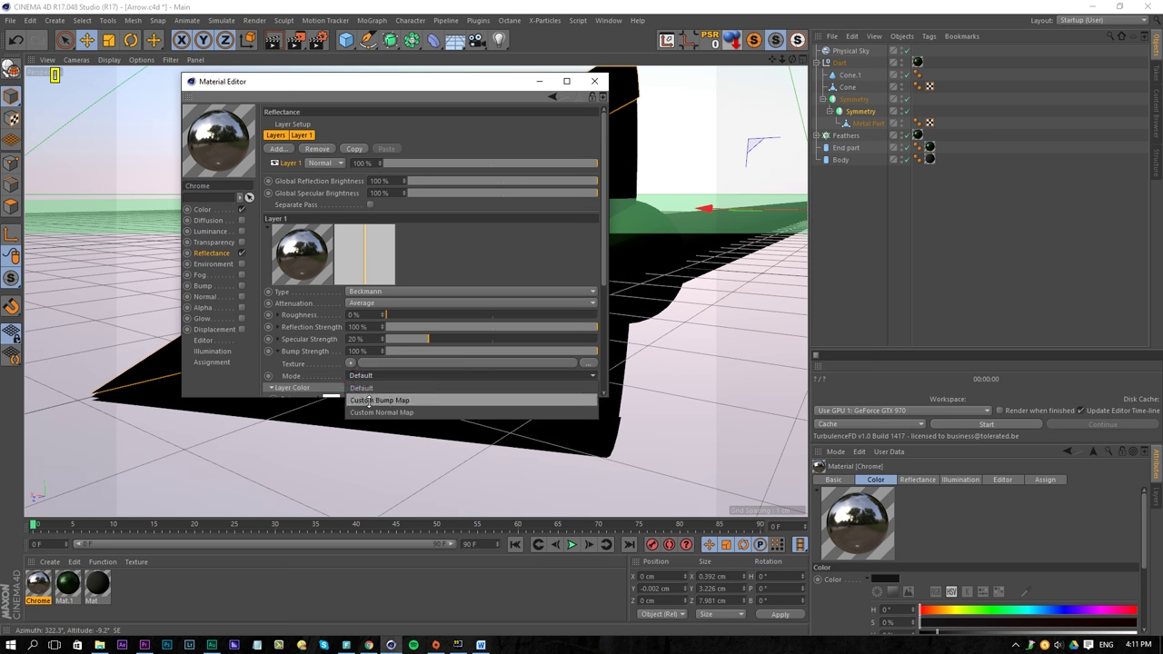
{"action": "left_click", "coordinate": [363, 401]}
{"action": "left_click", "coordinate": [351, 389]}
{"action": "left_click", "coordinate": [380, 221]}
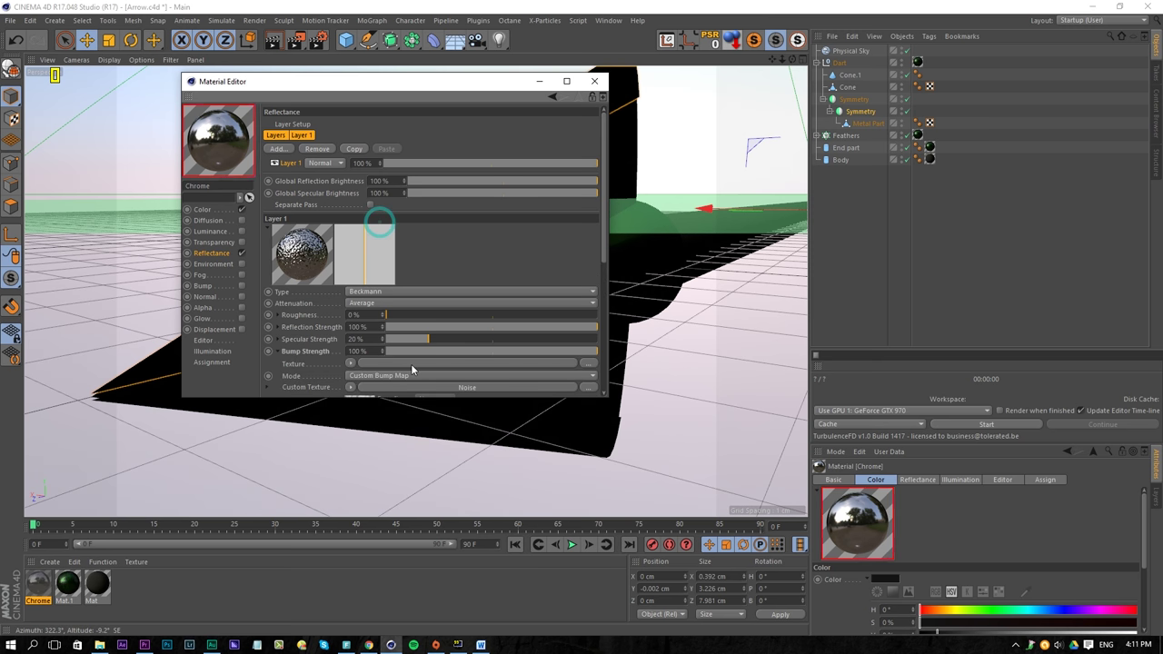
Step: Change the bump noise type to Luka and close the material editor
{"action": "left_click", "coordinate": [403, 387]}
{"action": "left_click", "coordinate": [438, 244]}
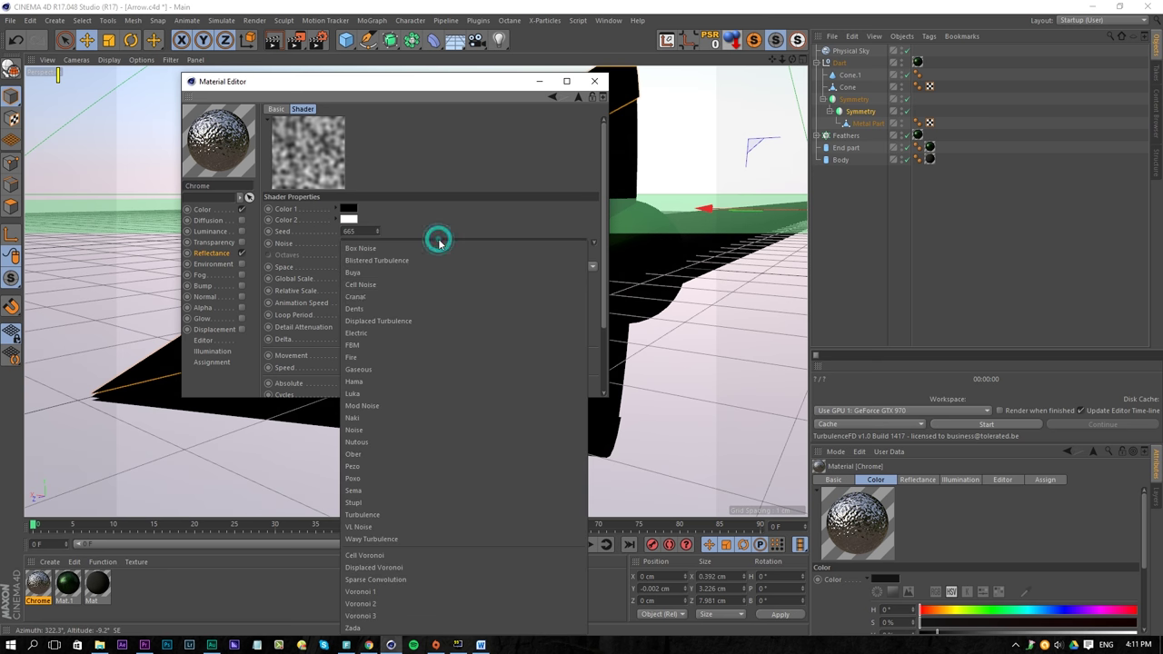
{"action": "left_click", "coordinate": [395, 384]}
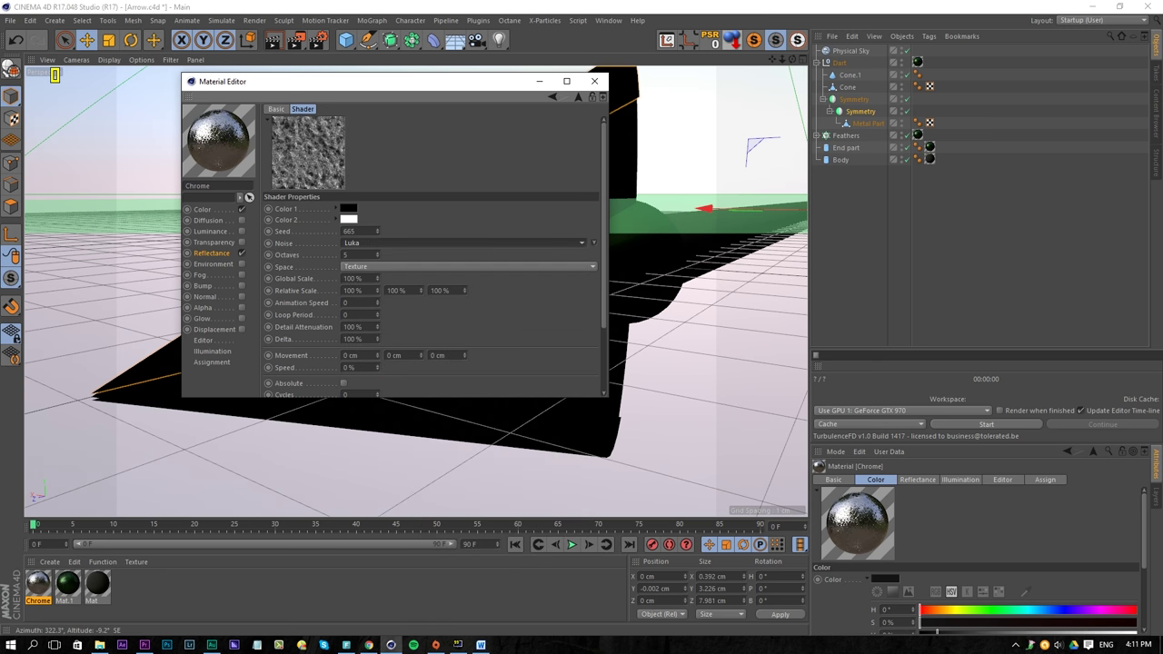
{"action": "left_click", "coordinate": [592, 81]}
Step: Apply the Chrome material to the outer Symmetry object and set its projection to Cubic
{"action": "left_click_drag", "start_coordinate": [40, 585], "coordinate": [864, 103]}
{"action": "left_click", "coordinate": [918, 97]}
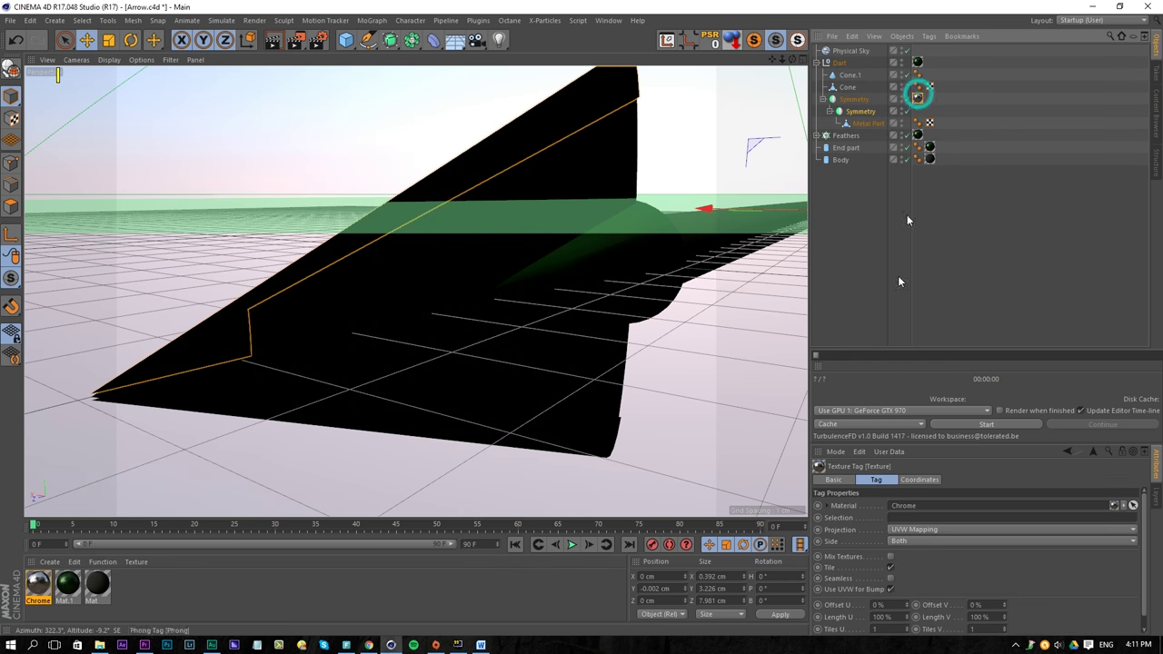
{"action": "left_click", "coordinate": [902, 532]}
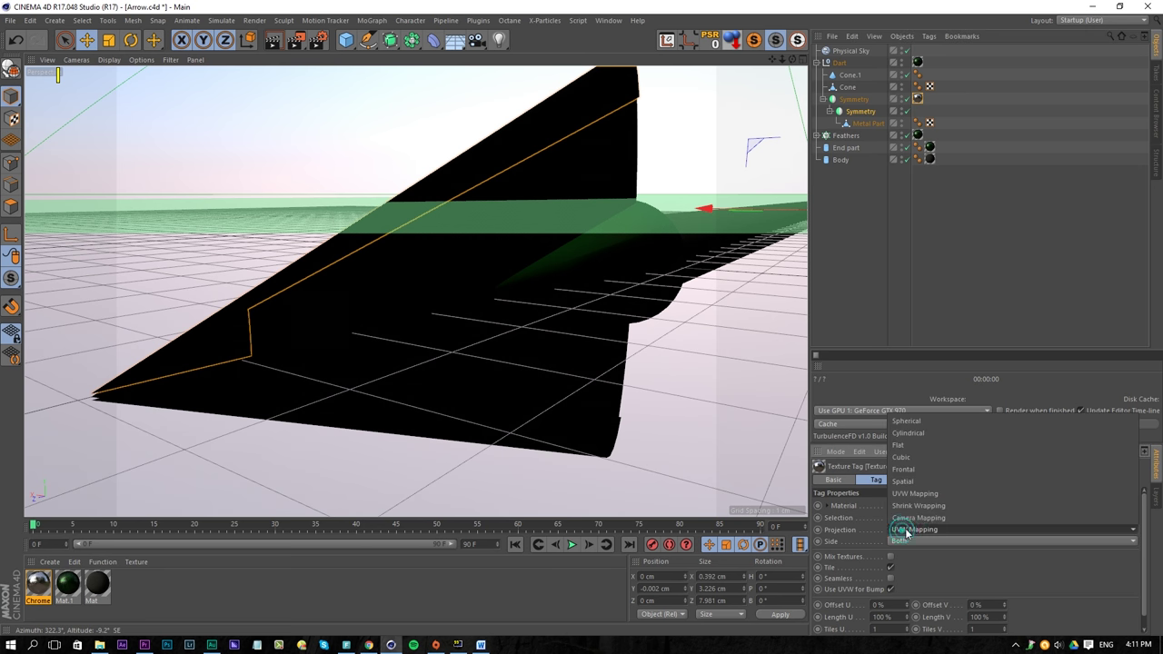
{"action": "left_click", "coordinate": [913, 461]}
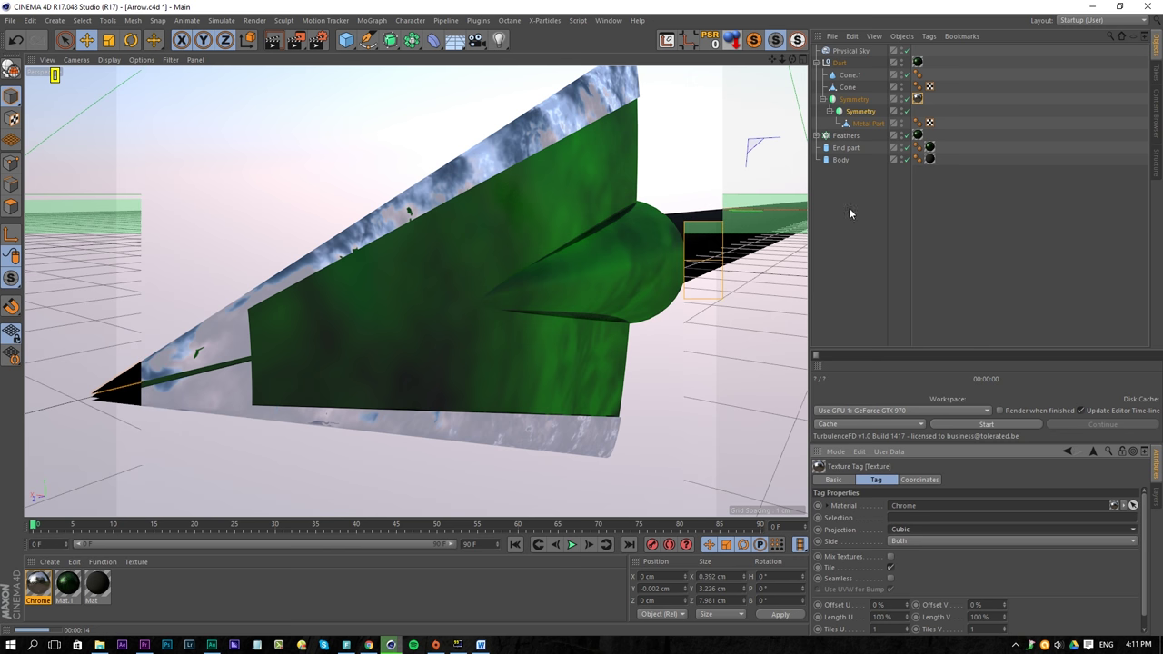
Step: Set the Chrome texture tag's U and V lengths to 10% and the material's reflection roughness to 14%
{"action": "left_click", "coordinate": [894, 617]}
{"action": "key", "text": "BackSpace"}
{"action": "key", "text": "BackSpace"}
{"action": "key", "text": "BackSpace"}
{"action": "double_click", "coordinate": [989, 617]}
{"action": "type", "text": "10"}
{"action": "key", "text": "Return"}
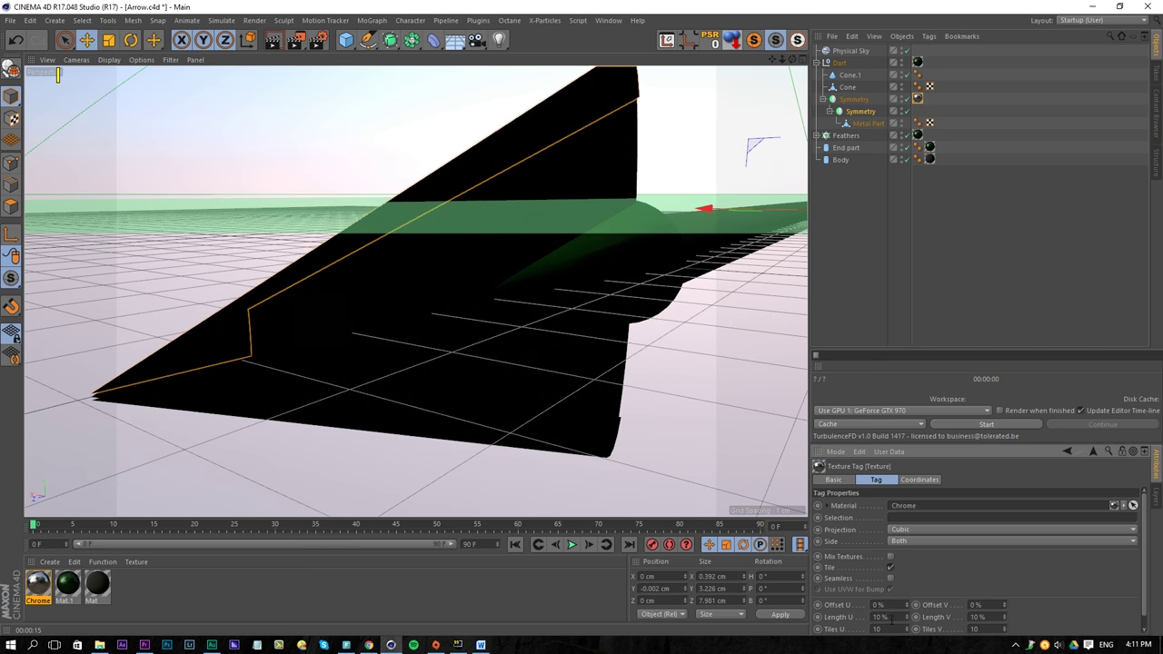
{"action": "double_click", "coordinate": [40, 583]}
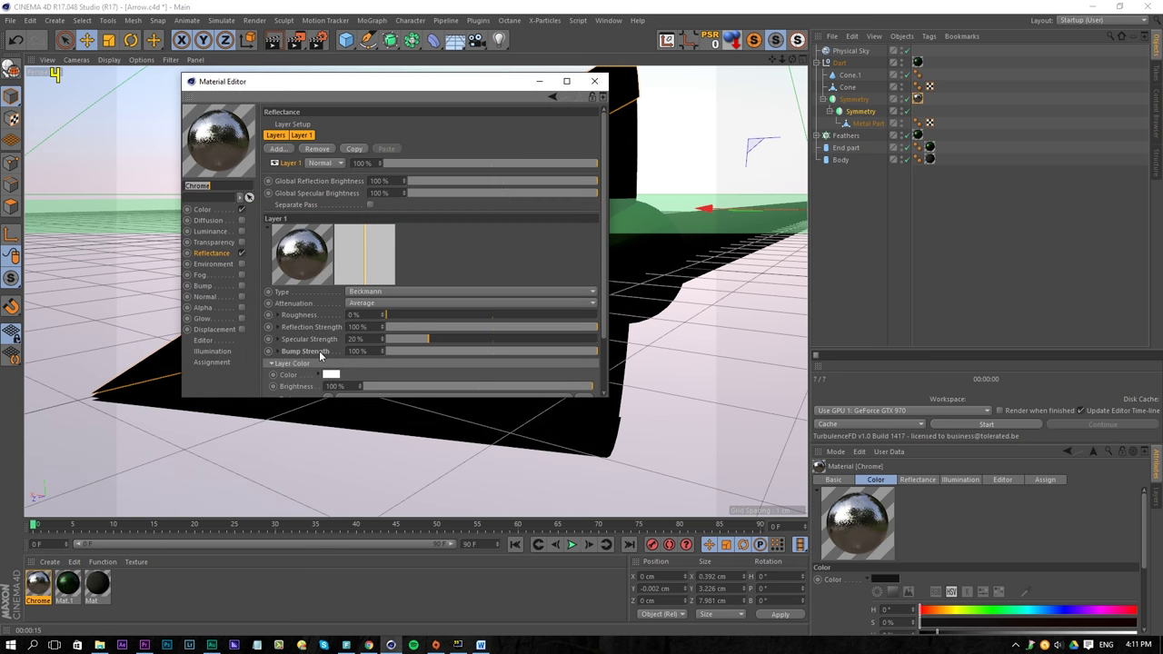
{"action": "left_click", "coordinate": [594, 81]}
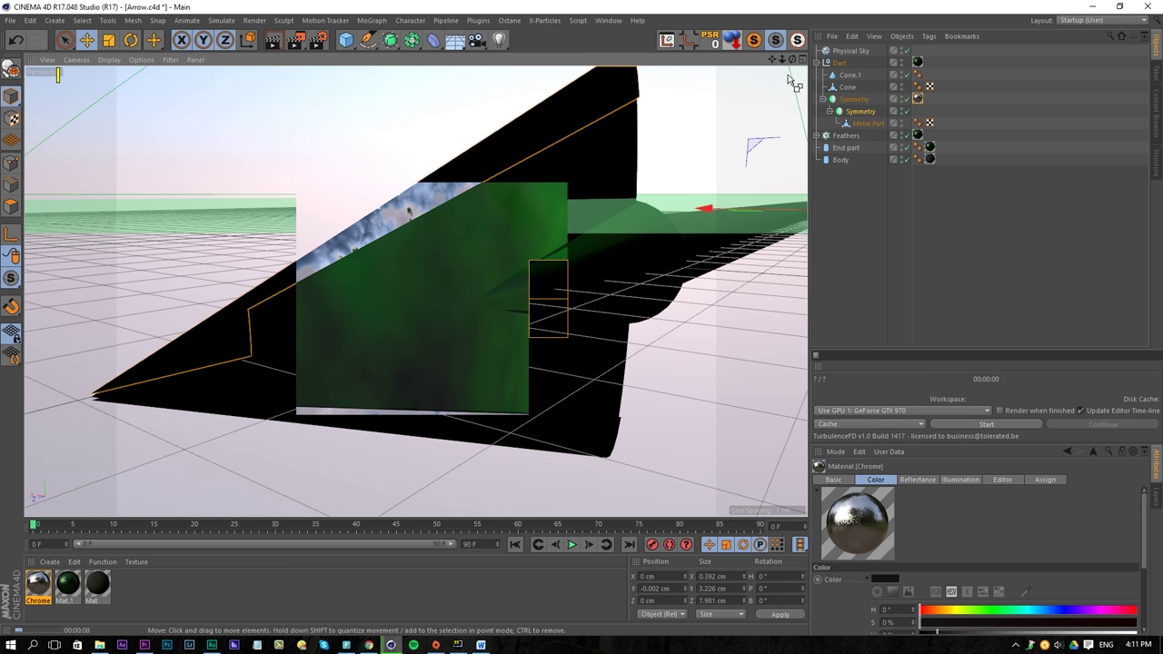
Step: Replace the Physical Sky with an Area Light
{"action": "left_click", "coordinate": [855, 51]}
{"action": "key", "text": "Delete"}
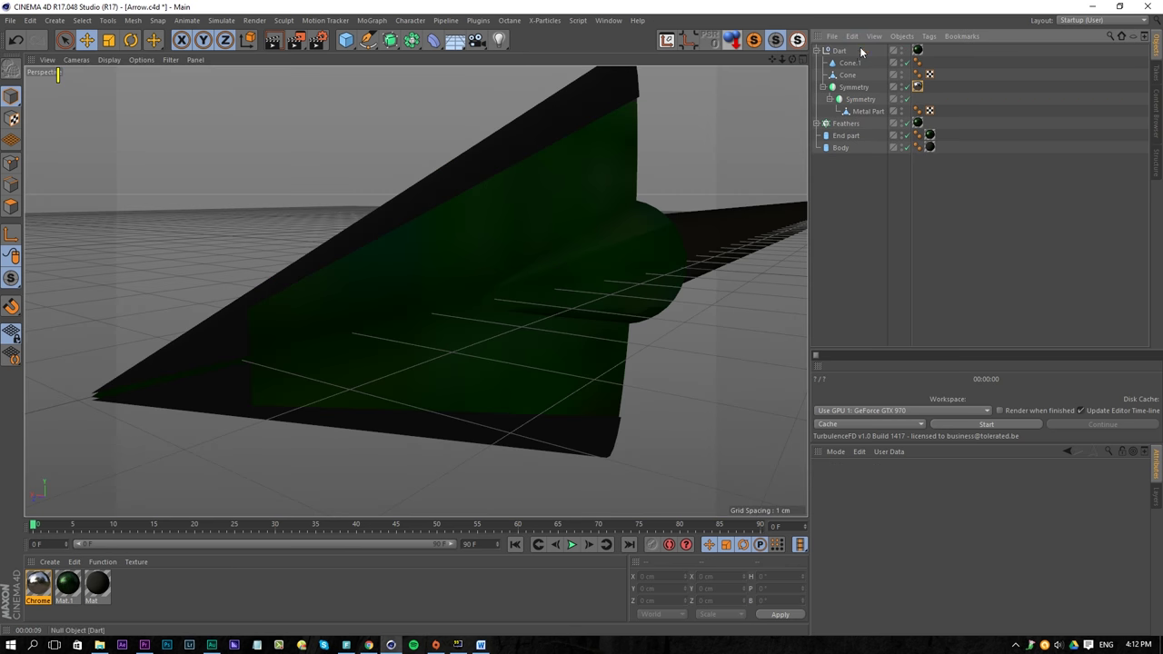
{"action": "left_click", "coordinate": [499, 40]}
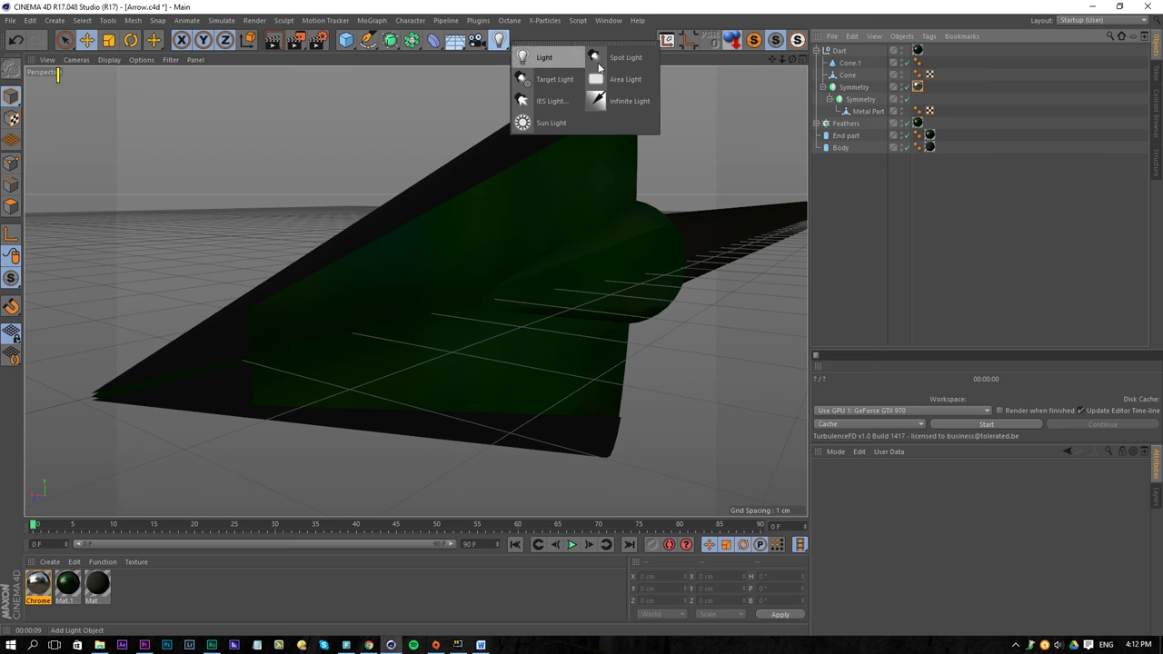
{"action": "left_click", "coordinate": [619, 79]}
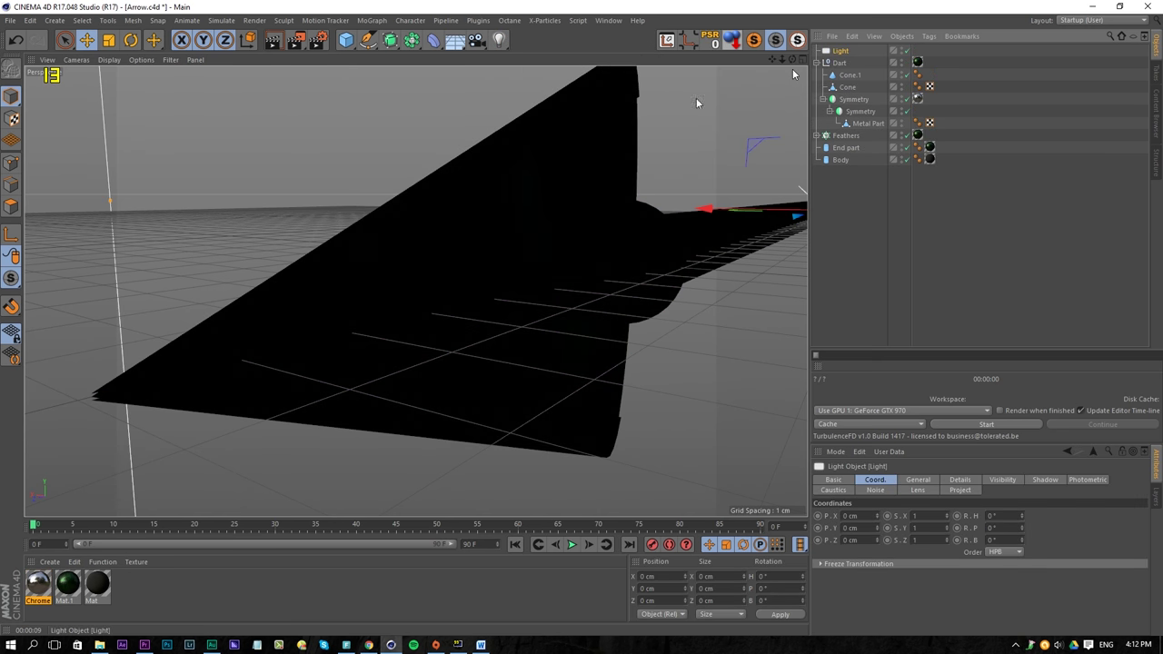
Step: Delete the area light from the scene
{"action": "right_click_drag", "start_coordinate": [697, 103], "coordinate": [503, 168], "text": "alt"}
{"action": "middle_click_drag", "start_coordinate": [503, 168], "coordinate": [464, 289], "text": "alt"}
{"action": "left_click", "coordinate": [838, 51]}
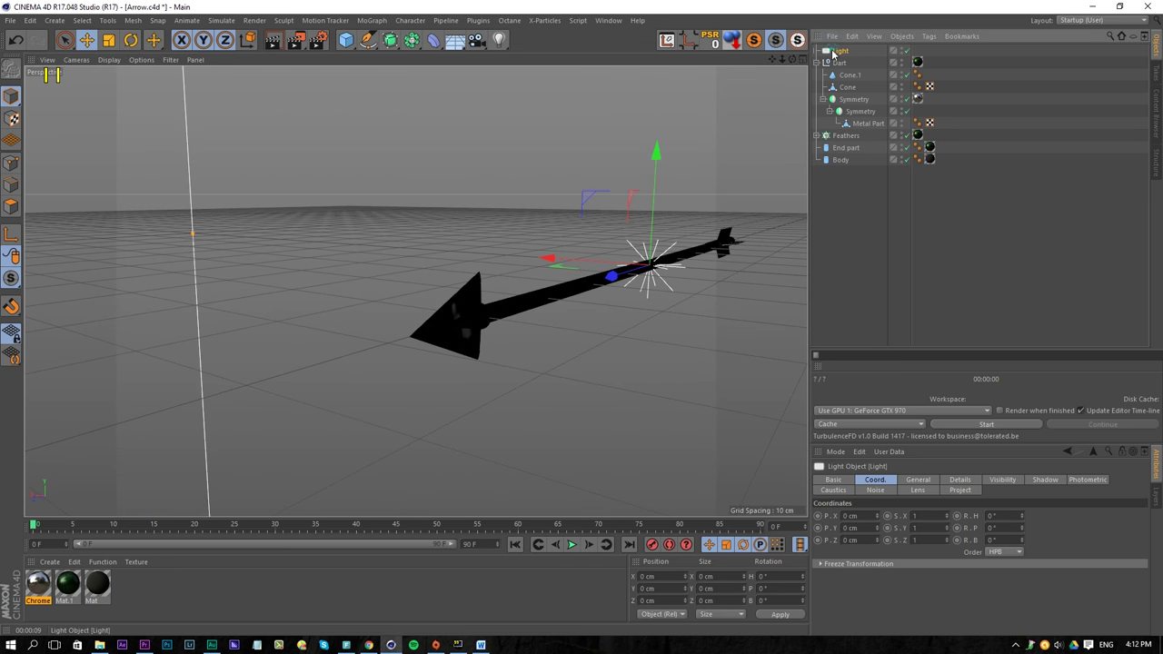
{"action": "key", "text": "Delete"}
Step: Add a new Physical Sky to light the arrowhead
{"action": "right_click_drag", "start_coordinate": [507, 252], "coordinate": [559, 239], "text": "alt"}
{"action": "middle_click_drag", "start_coordinate": [391, 392], "coordinate": [416, 292], "text": "alt"}
{"action": "right_click_drag", "start_coordinate": [416, 292], "coordinate": [512, 207], "text": "alt"}
{"action": "left_click_drag", "start_coordinate": [511, 208], "coordinate": [512, 239], "text": "alt"}
{"action": "left_click", "coordinate": [455, 40]}
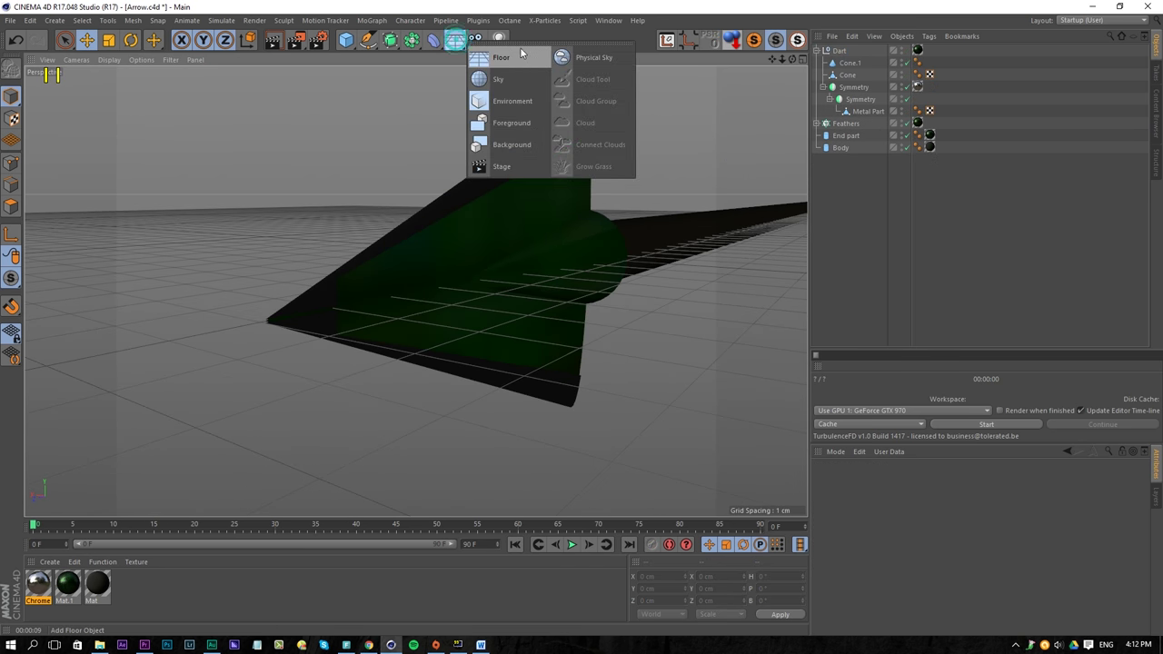
{"action": "left_click", "coordinate": [585, 60]}
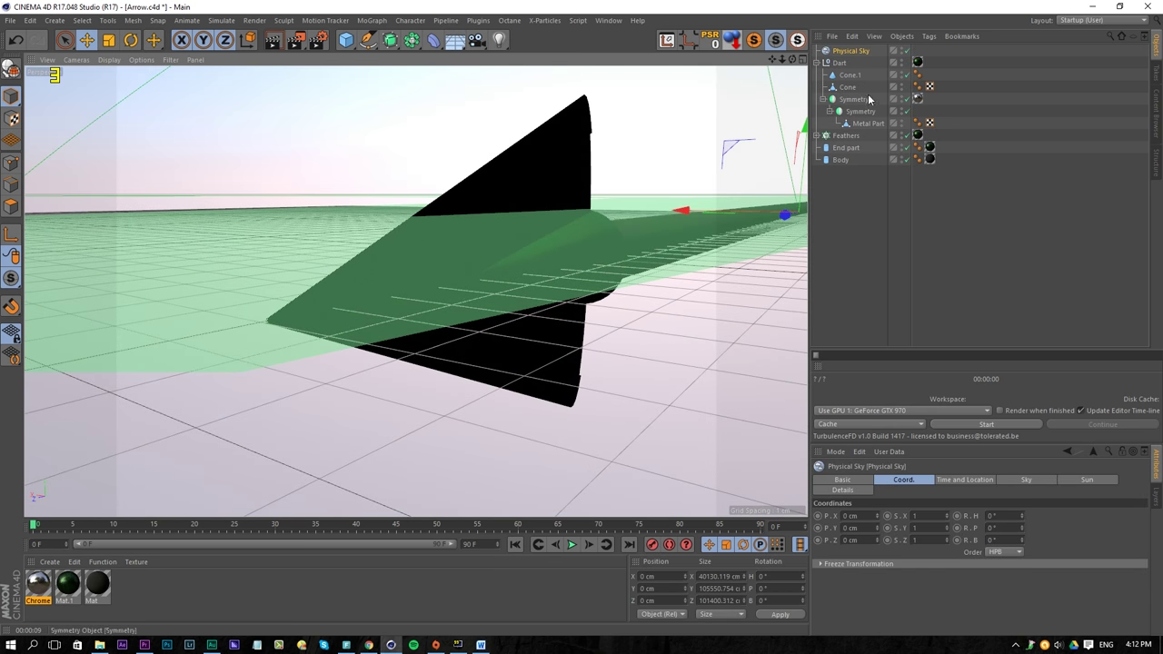
Step: Load a cloudy sky preset for the Physical Sky
{"action": "left_click", "coordinate": [959, 480]}
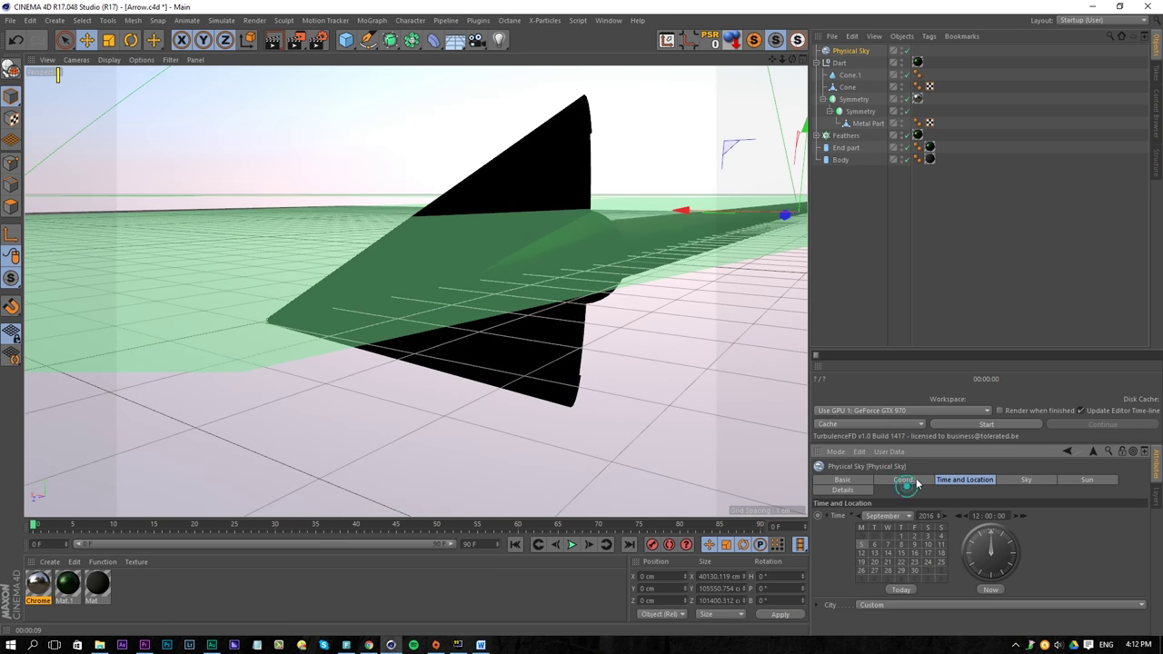
{"action": "left_click", "coordinate": [1023, 479]}
{"action": "left_click", "coordinate": [904, 479]}
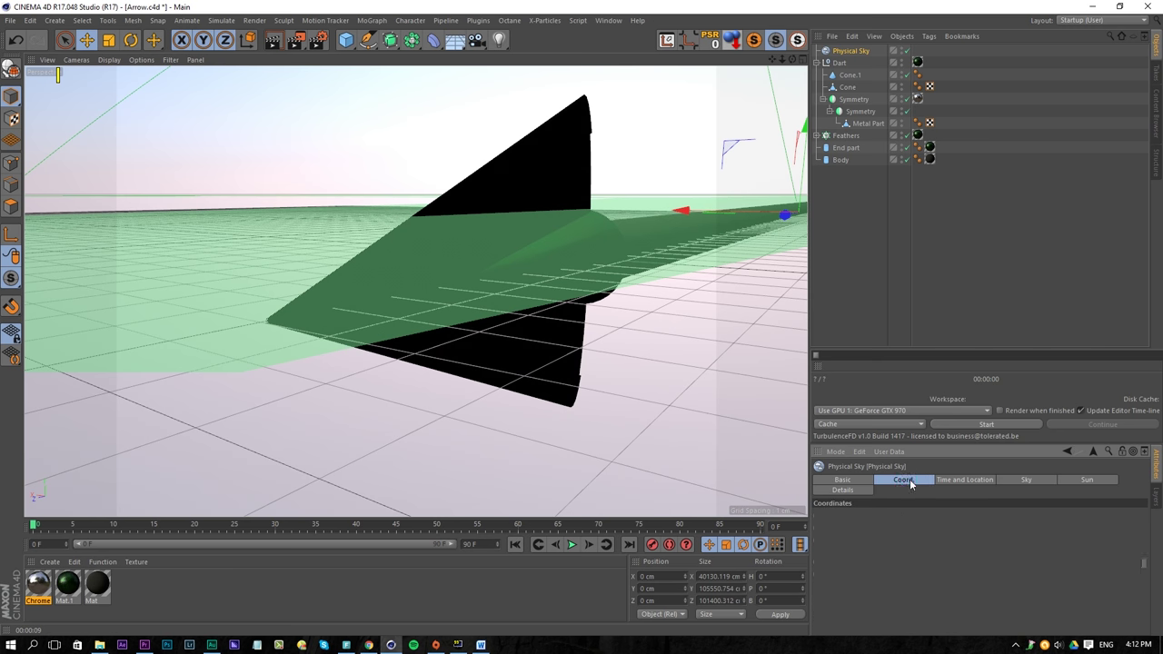
{"action": "left_click", "coordinate": [850, 482]}
{"action": "left_click", "coordinate": [863, 612]}
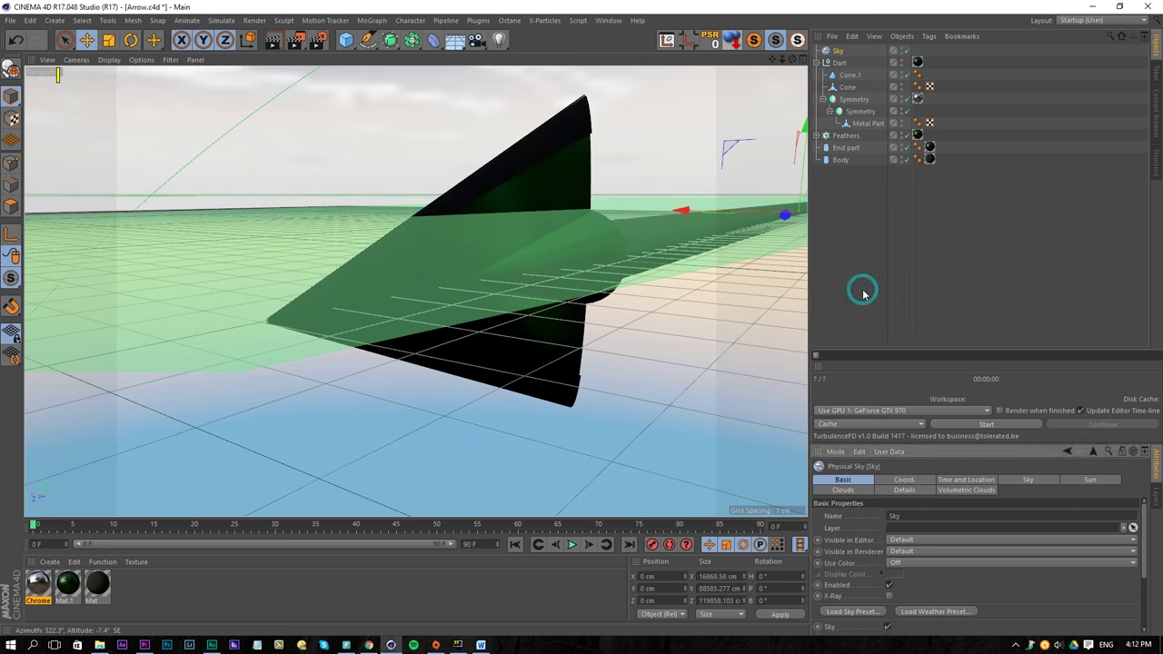
{"action": "left_click", "coordinate": [864, 295]}
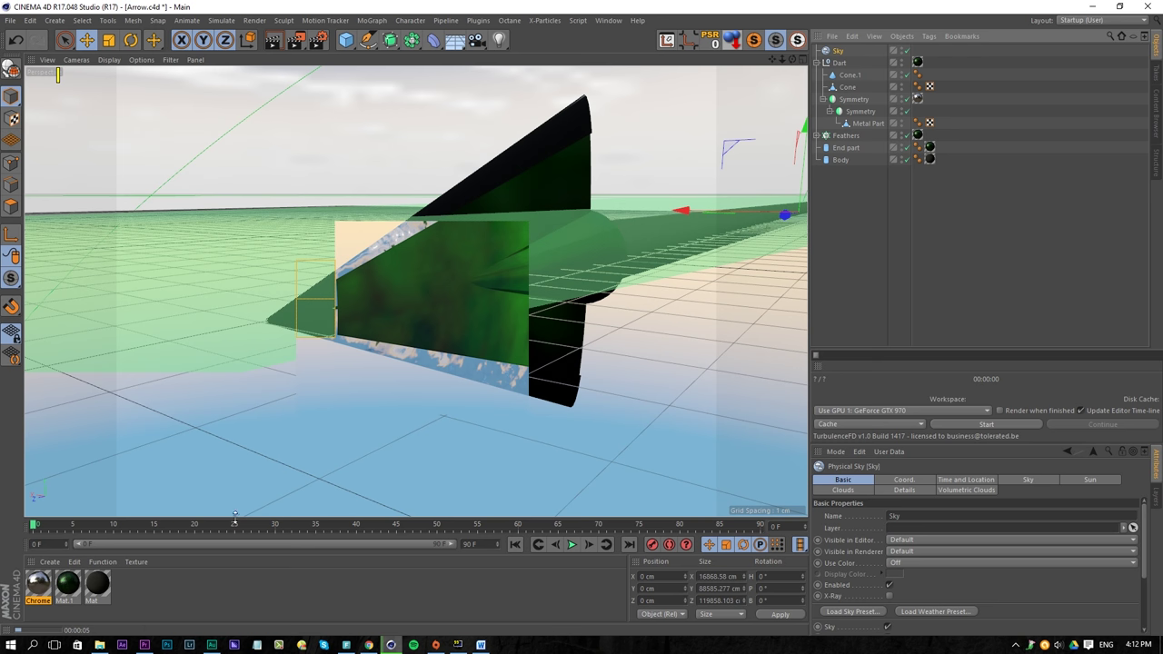
Step: Raise the Chrome material's reflection roughness to 51%
{"action": "double_click", "coordinate": [38, 584]}
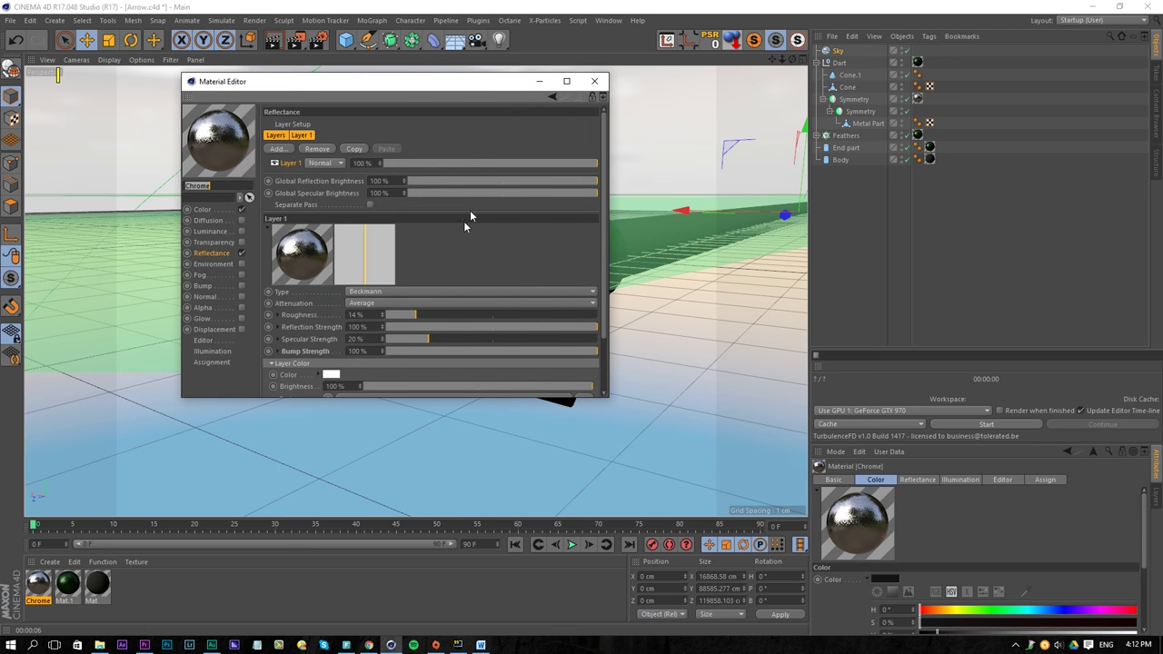
{"action": "left_click_drag", "start_coordinate": [464, 314], "coordinate": [495, 315]}
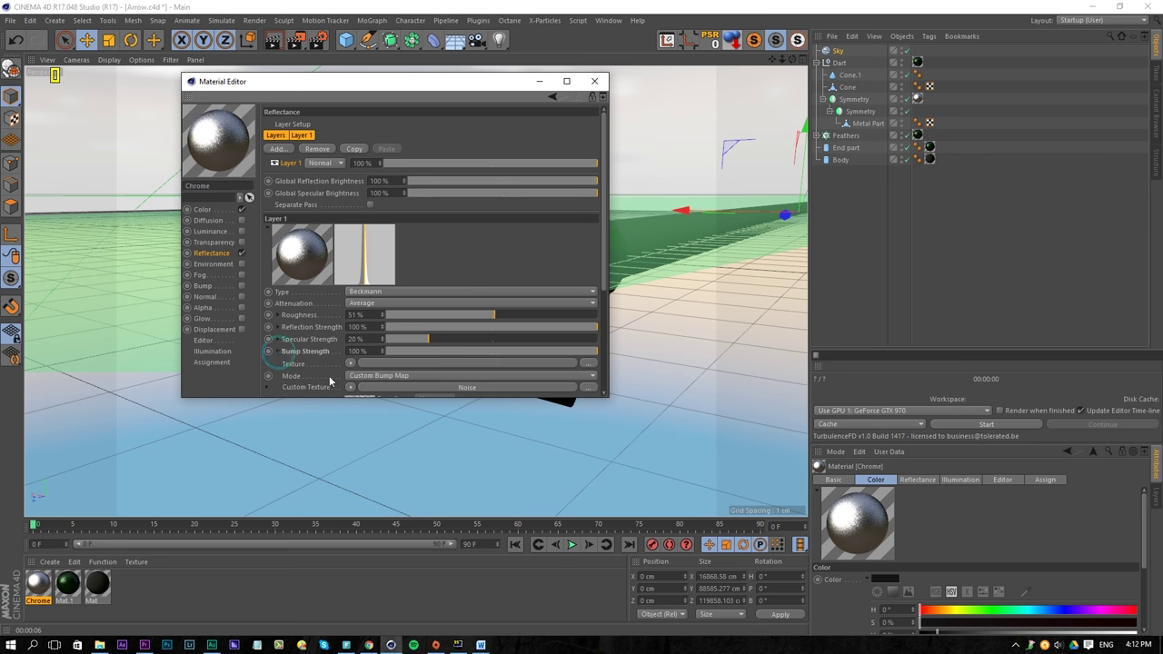
Step: Set the bump noise's global scale to 2%, close the material editor and preview-render the arrowhead
{"action": "scroll", "coordinate": [332, 376], "scroll_direction": "down", "scroll_amount": 3}
{"action": "left_click", "coordinate": [442, 318]}
{"action": "double_click", "coordinate": [362, 205]}
{"action": "type", "text": "2"}
{"action": "key", "text": "Return"}
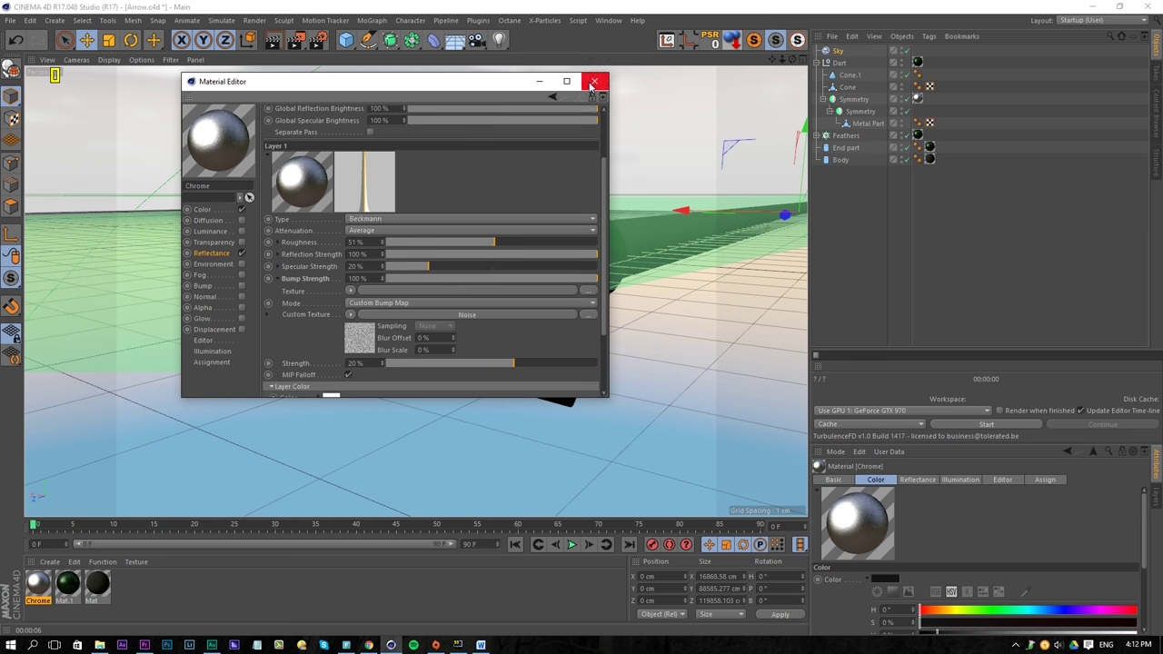
{"action": "left_click", "coordinate": [594, 81]}
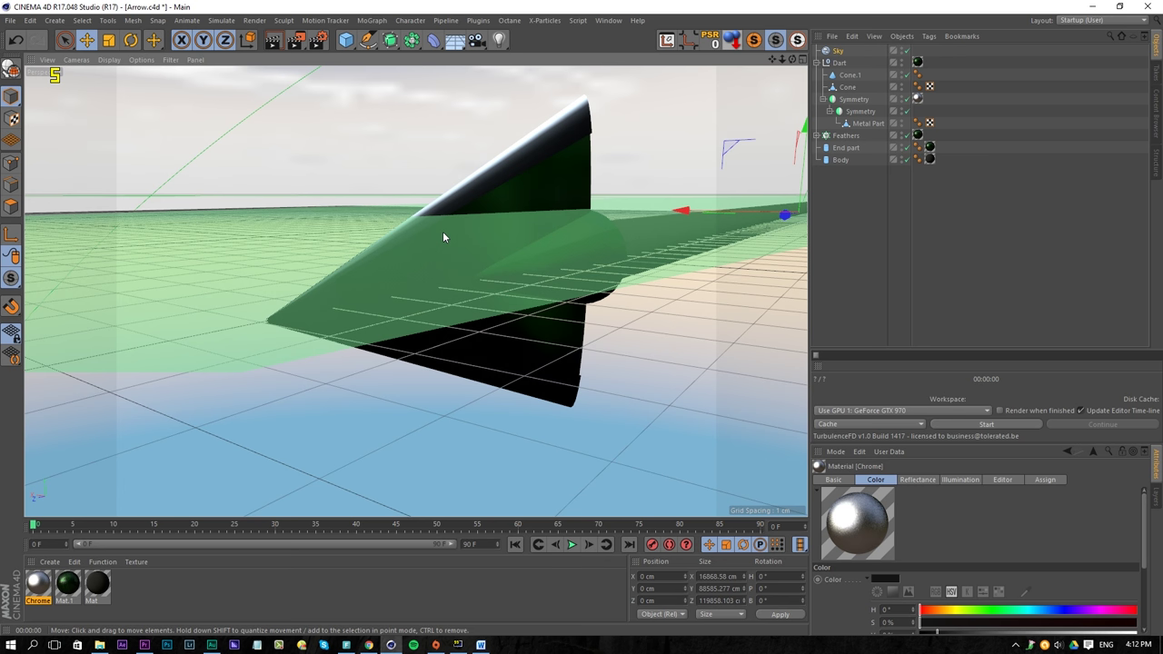
{"action": "key", "text": "alt+r"}
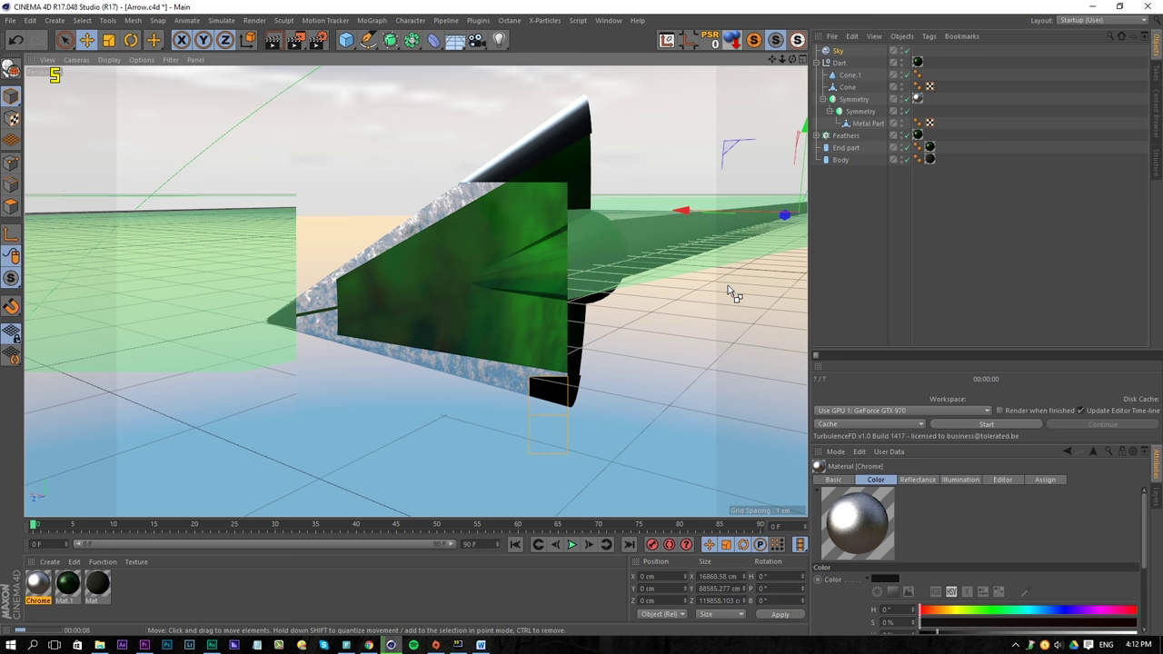
Step: Delete the Sky object and collapse the Dart group
{"action": "left_click", "coordinate": [838, 51]}
{"action": "key", "text": "Delete"}
{"action": "left_click", "coordinate": [836, 49]}
{"action": "left_click", "coordinate": [817, 50]}
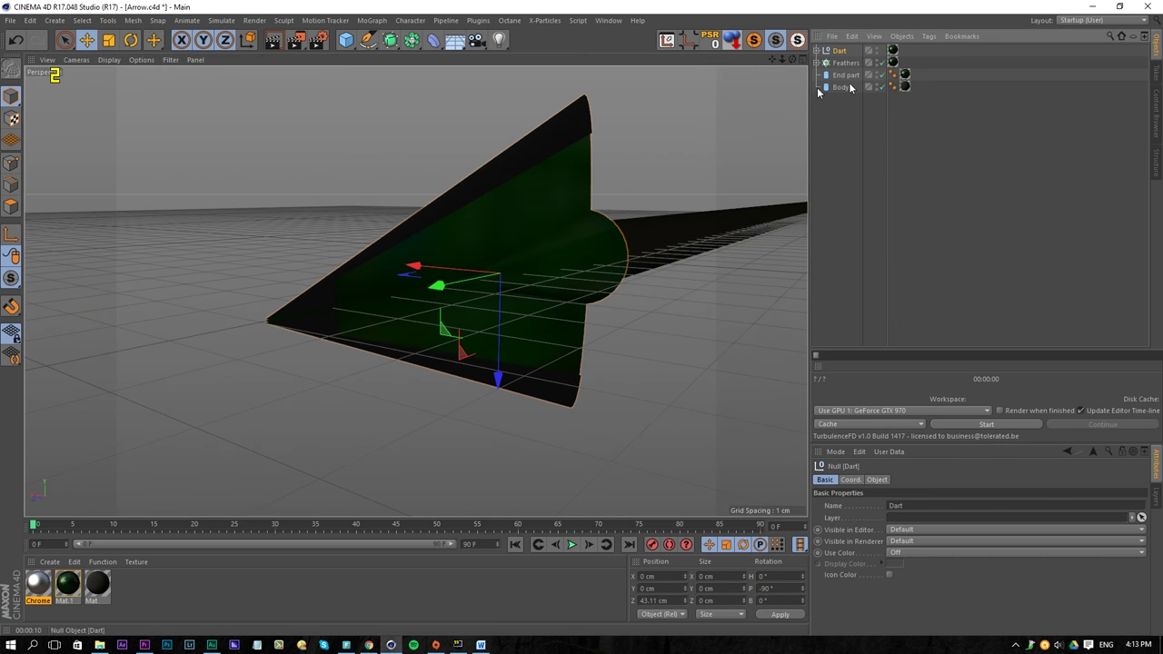
Step: Group Dart, Feathers, End part and Body under one null named Arrow
{"action": "left_click_drag", "start_coordinate": [851, 147], "coordinate": [836, 16]}
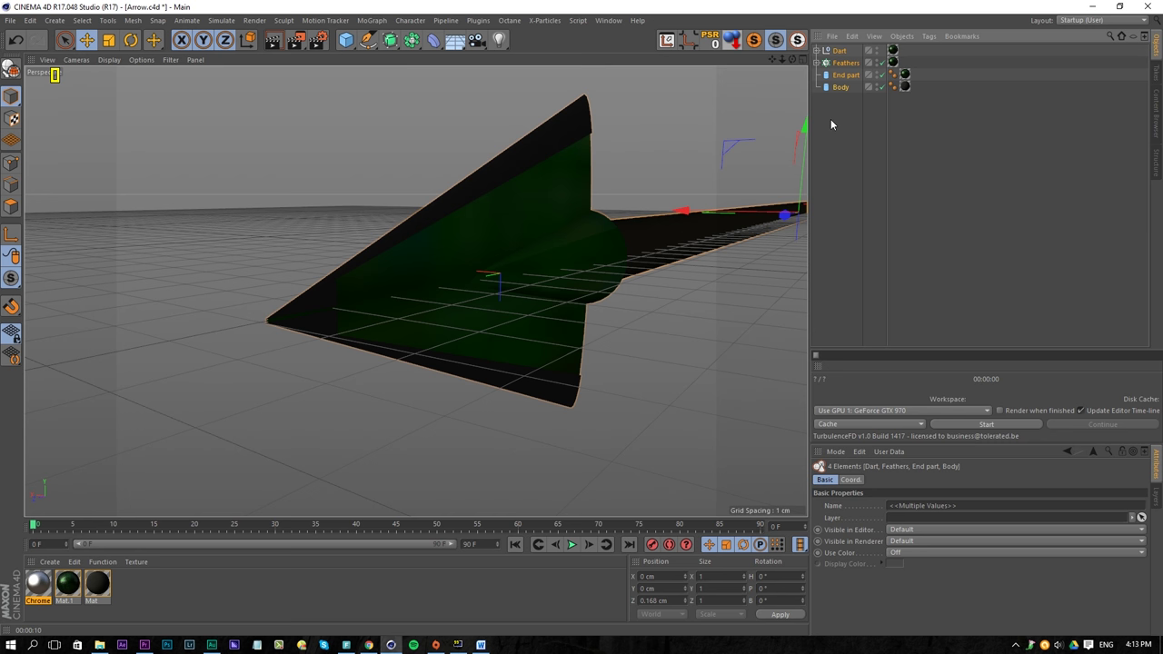
{"action": "key", "text": "alt+g"}
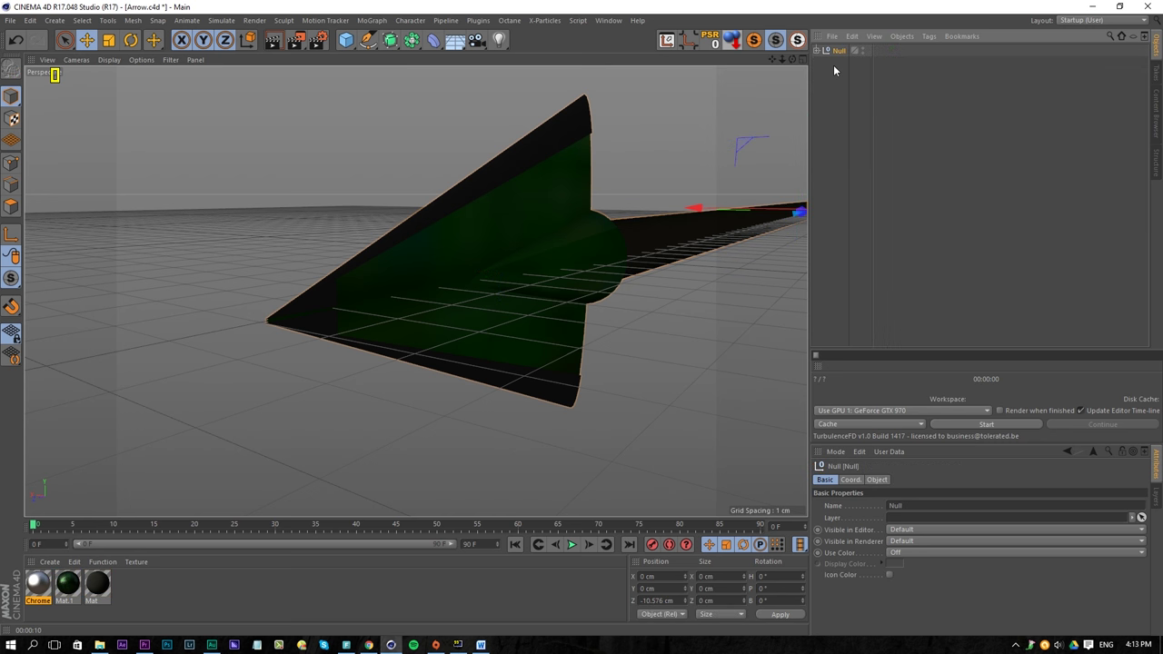
{"action": "double_click", "coordinate": [836, 50]}
{"action": "type", "text": "Arrow"}
{"action": "key", "text": "Return"}
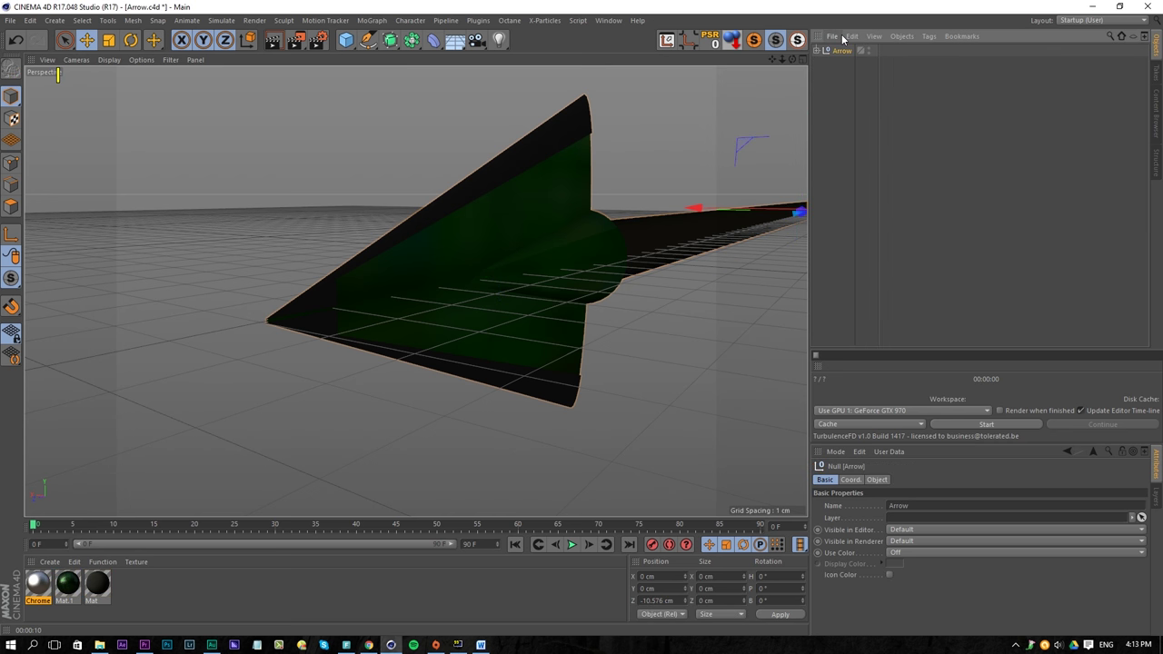
Step: Create a new project and set its render output size to 1920 × 1080 pixels
{"action": "left_click", "coordinate": [10, 20]}
{"action": "left_click", "coordinate": [23, 40]}
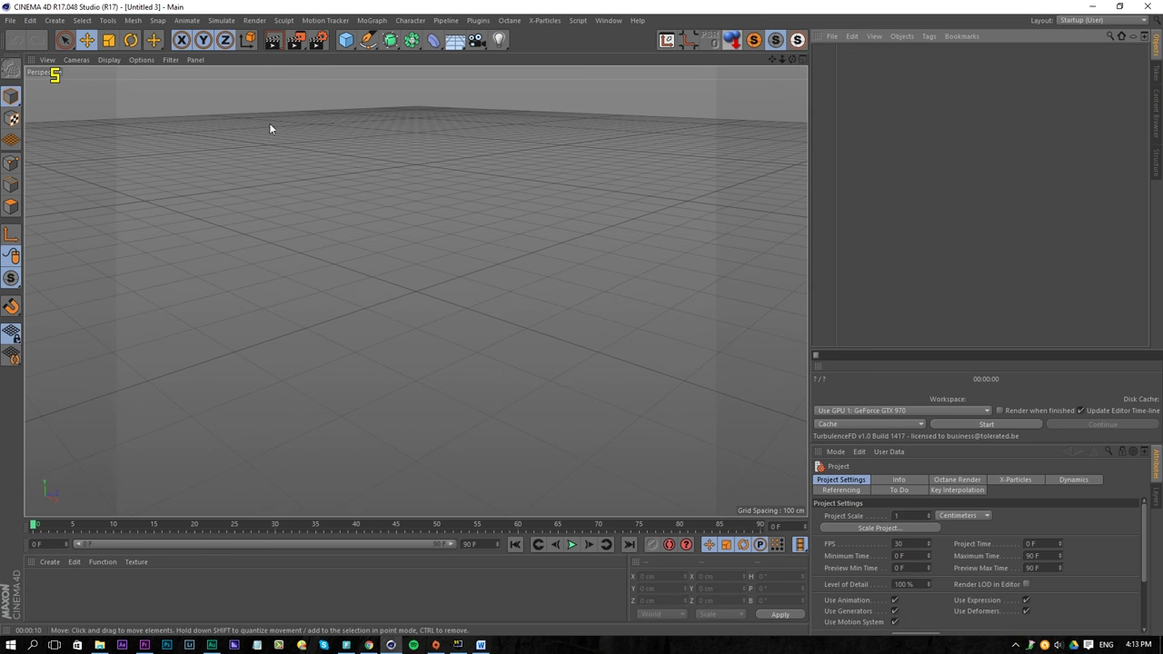
{"action": "left_click", "coordinate": [317, 39]}
{"action": "left_click", "coordinate": [210, 63]}
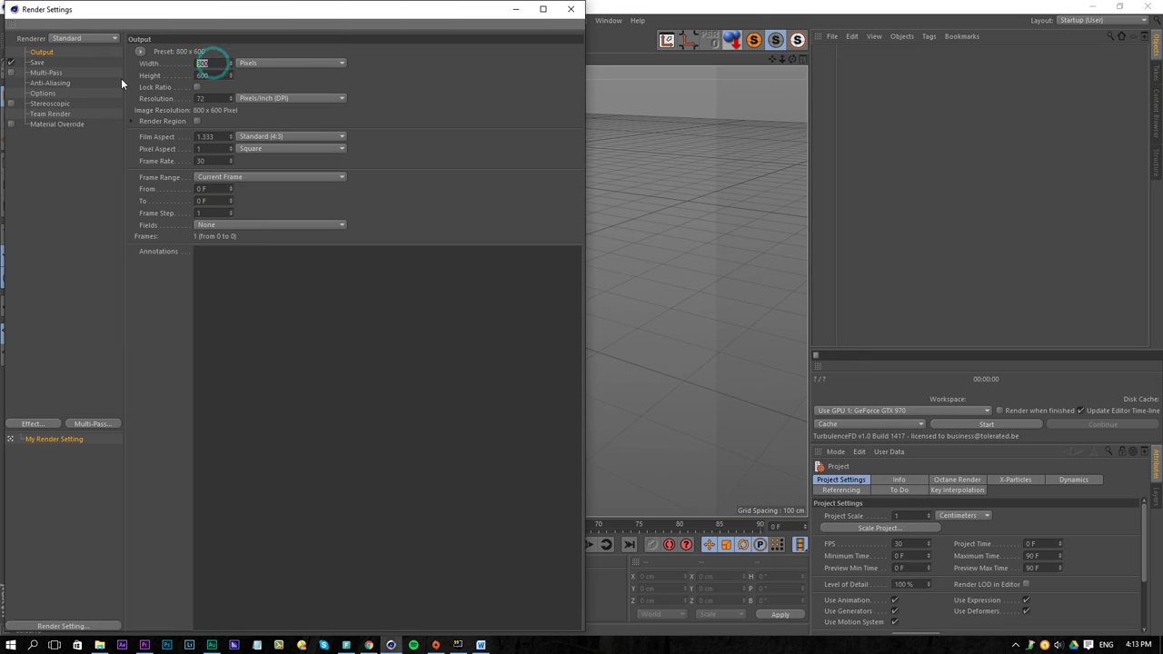
{"action": "left_click_drag", "start_coordinate": [216, 10], "coordinate": [400, 47]}
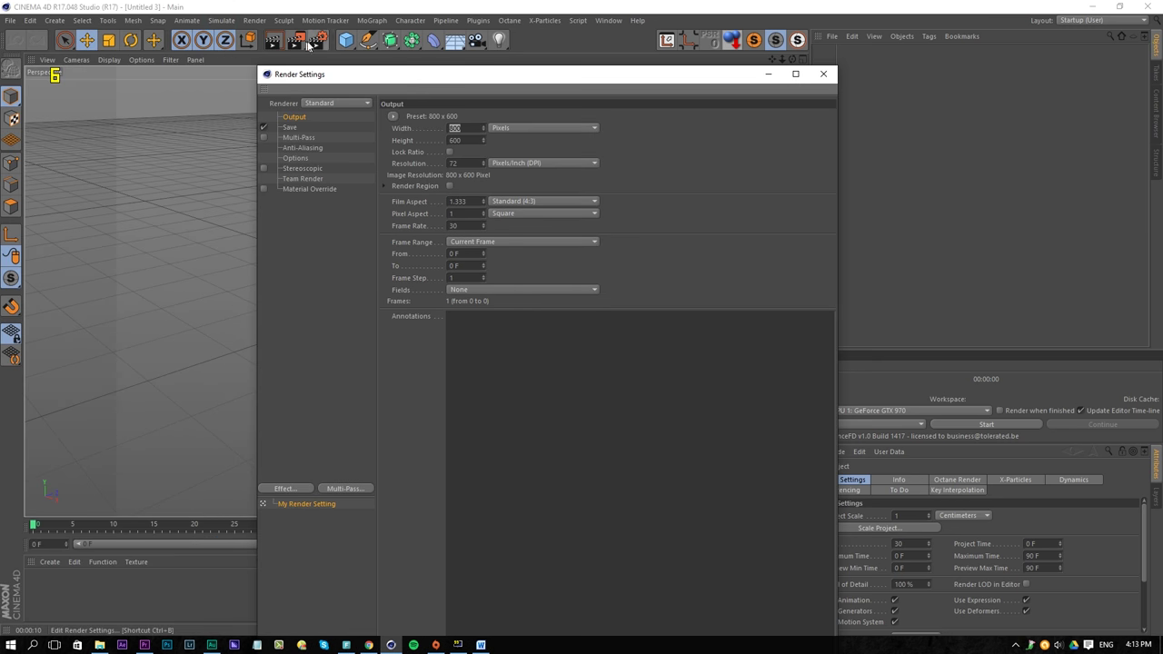
{"action": "left_click_drag", "start_coordinate": [463, 127], "coordinate": [398, 137]}
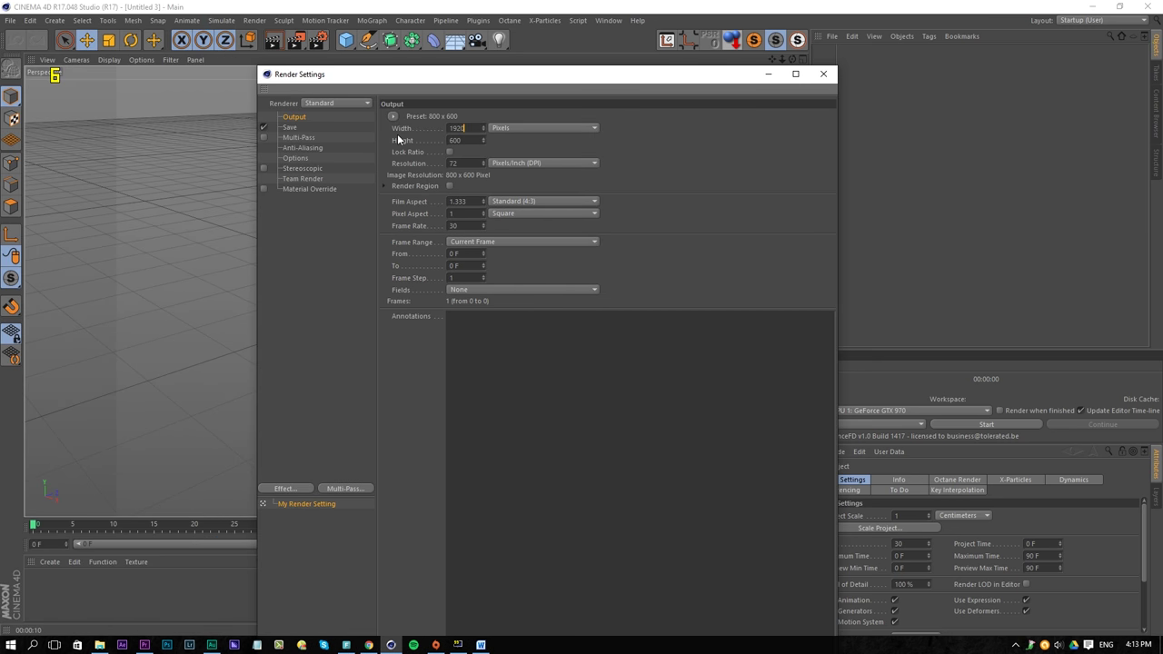
{"action": "key", "text": "Tab"}
{"action": "key", "text": "0"}
{"action": "key", "text": "Tab"}
{"action": "type", "text": "1080"}
{"action": "key", "text": "Return"}
Step: Set the render output's frame range to All Frames and its frame rate to 24
{"action": "left_click", "coordinate": [513, 239]}
{"action": "left_click", "coordinate": [487, 281]}
{"action": "left_click_drag", "start_coordinate": [474, 226], "coordinate": [401, 221]}
{"action": "type", "text": "24"}
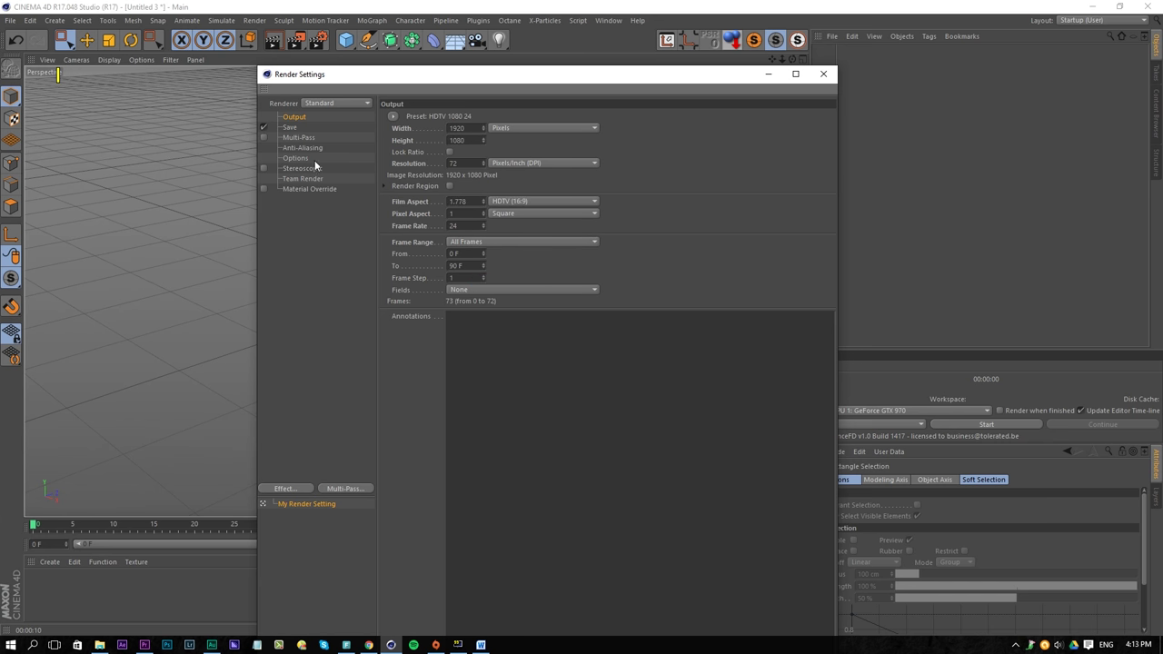
{"action": "left_click_drag", "start_coordinate": [364, 76], "coordinate": [500, 33]}
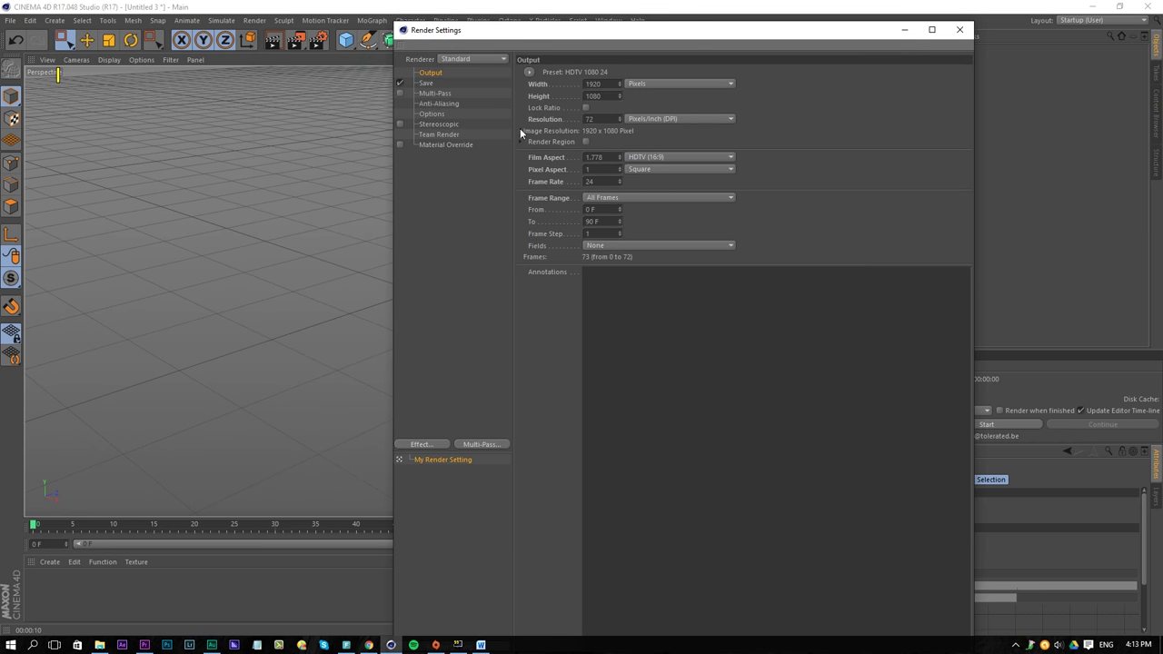
Step: Set the project's FPS to 24 in the project settings
{"action": "left_click_drag", "start_coordinate": [700, 37], "coordinate": [344, 34]}
{"action": "left_click", "coordinate": [815, 176]}
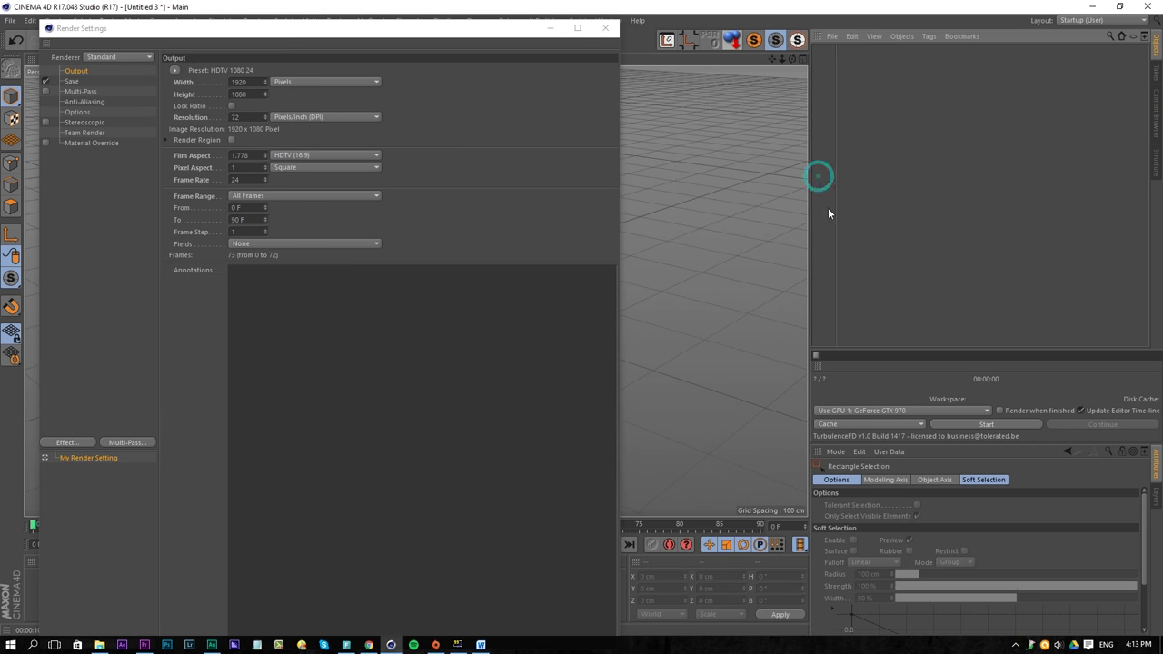
{"action": "key", "text": "ctrl+d"}
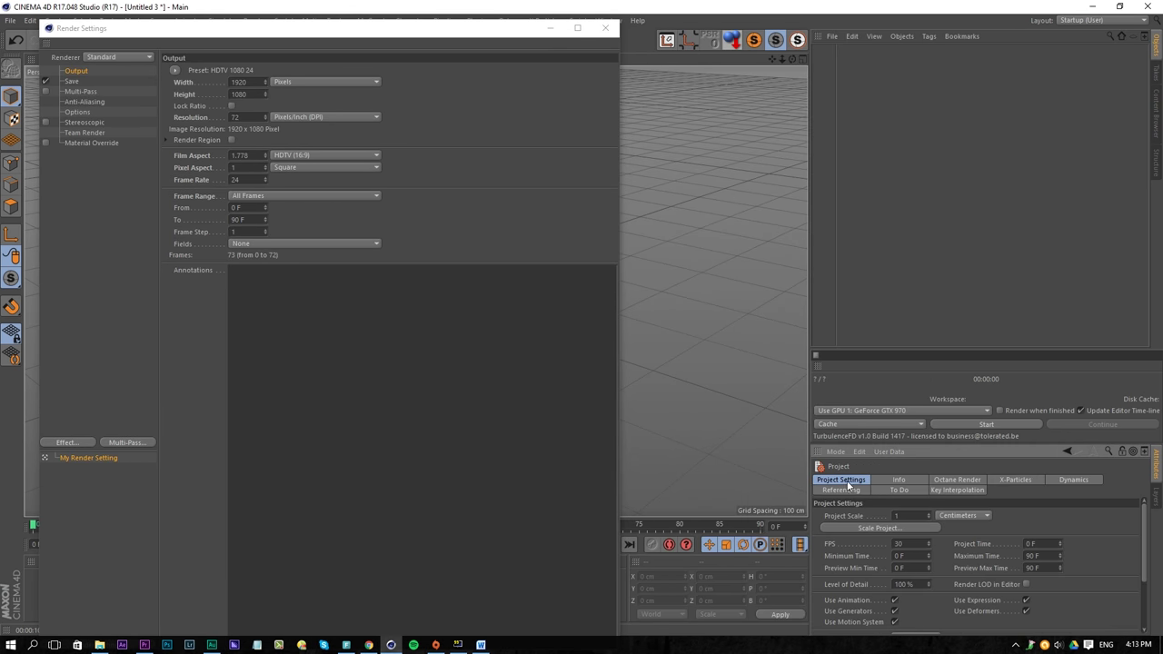
{"action": "left_click_drag", "start_coordinate": [915, 543], "coordinate": [815, 556]}
{"action": "type", "text": "24"}
Step: Switch the renderer to Physical and close the render settings
{"action": "left_click_drag", "start_coordinate": [397, 41], "coordinate": [565, 15]}
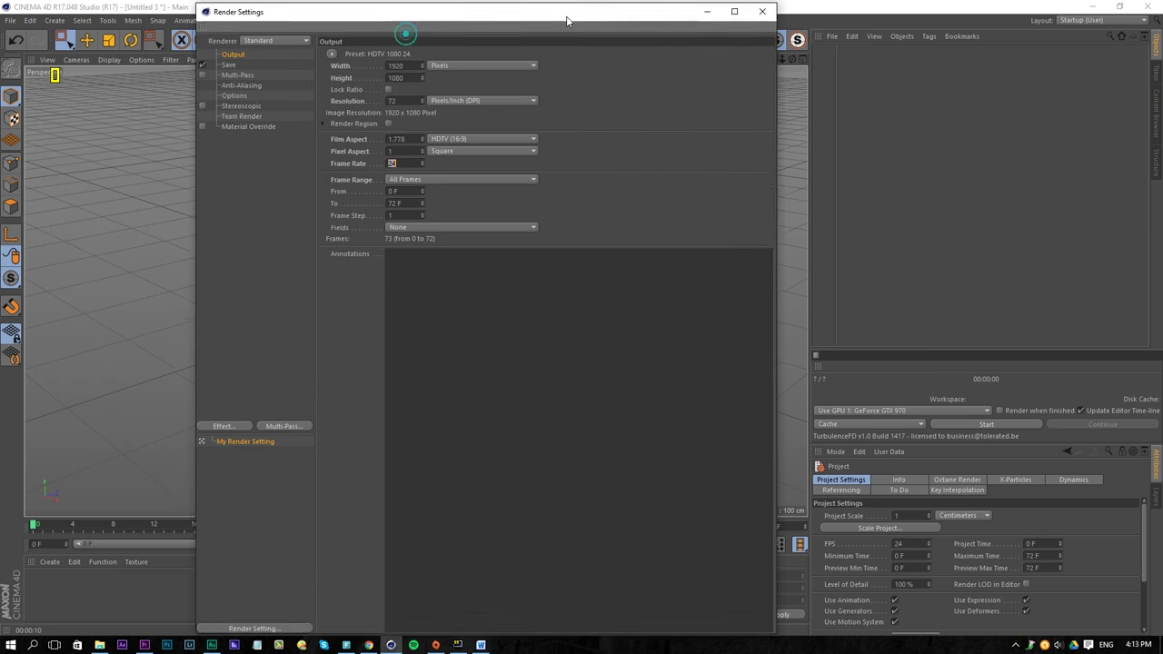
{"action": "left_click", "coordinate": [403, 162]}
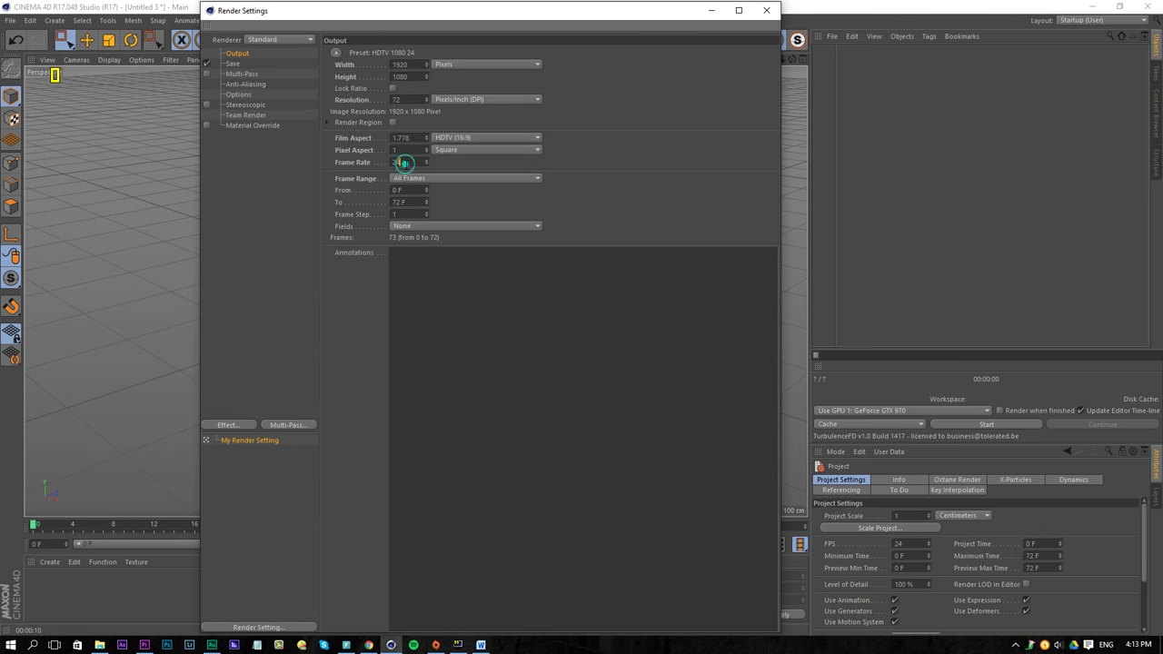
{"action": "left_click", "coordinate": [287, 41]}
{"action": "left_click", "coordinate": [274, 62]}
{"action": "left_click", "coordinate": [233, 64]}
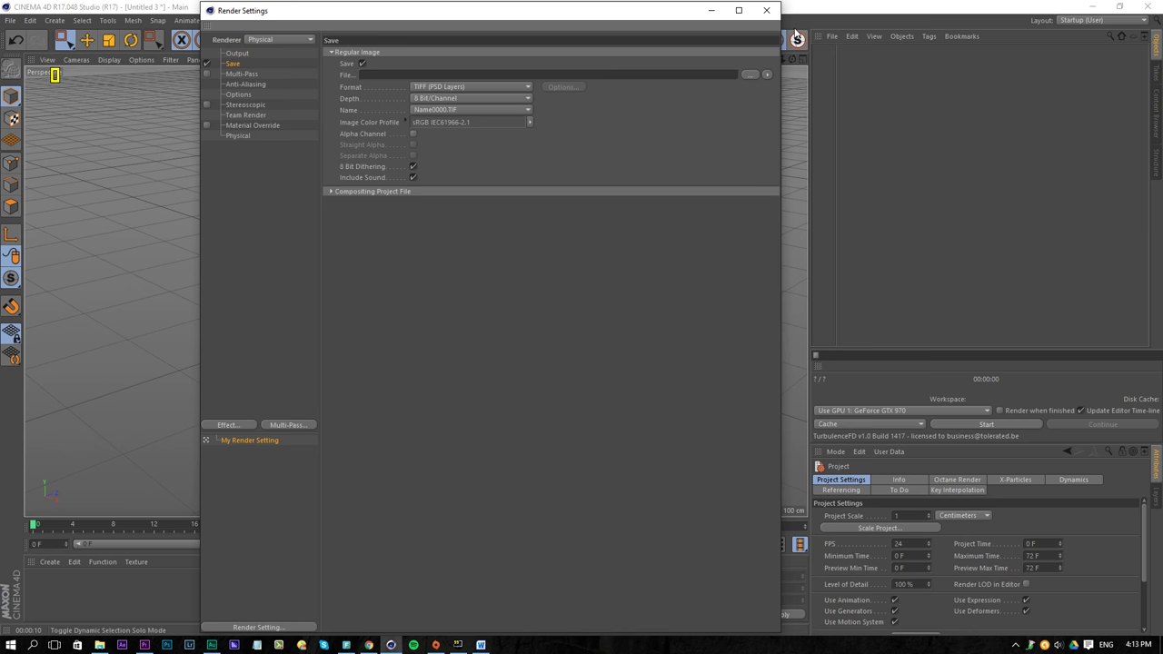
{"action": "left_click", "coordinate": [766, 10]}
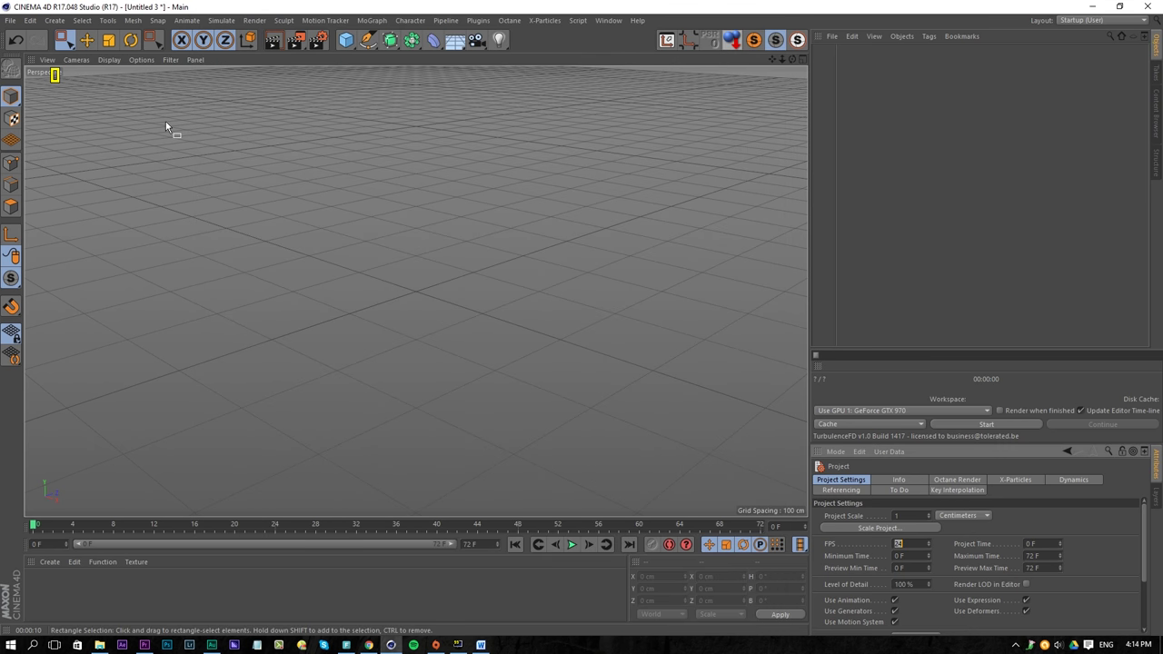
Step: Save the new project as Arrow Intro in the Creating an Arrow in Cinema 4D folder
{"action": "key", "text": "ctrl+s"}
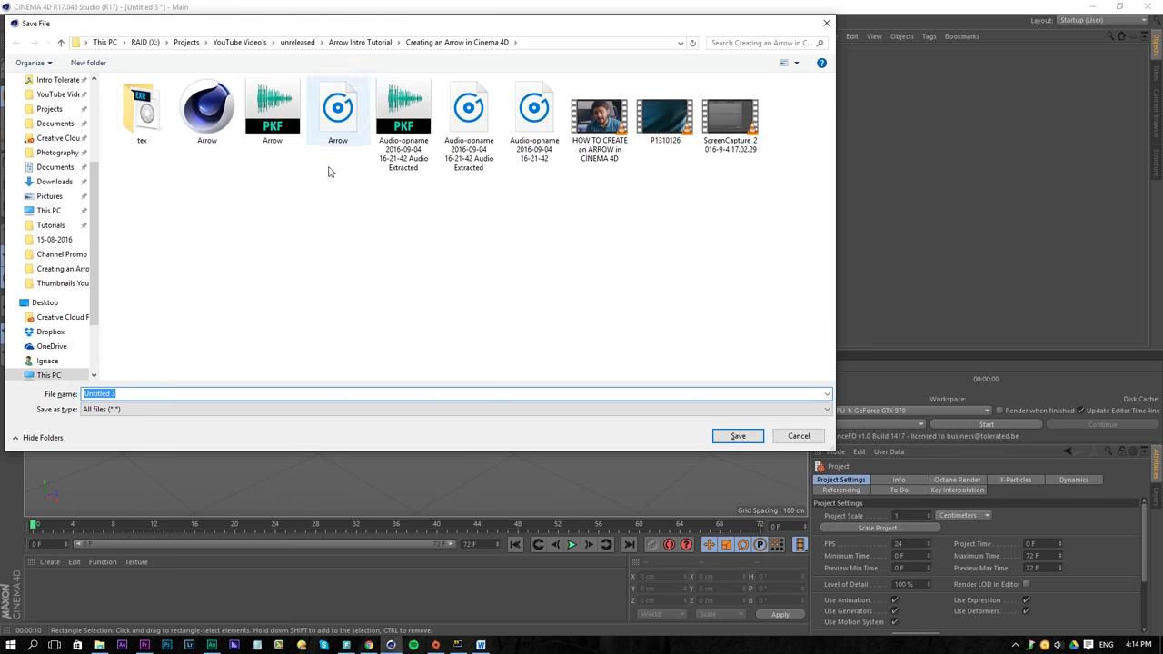
{"action": "type", "text": "Arrow Intro"}
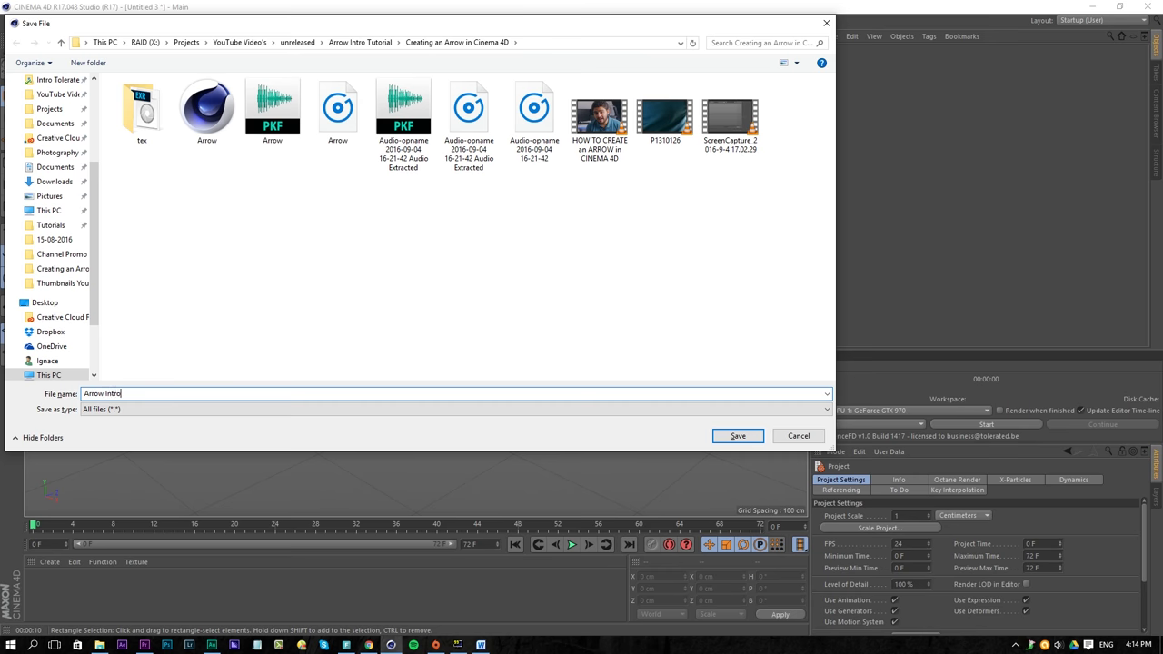
{"action": "key", "text": "Return"}
Step: Add a Tube primitive to the empty scene
{"action": "left_click_drag", "start_coordinate": [426, 183], "coordinate": [435, 165], "text": "alt"}
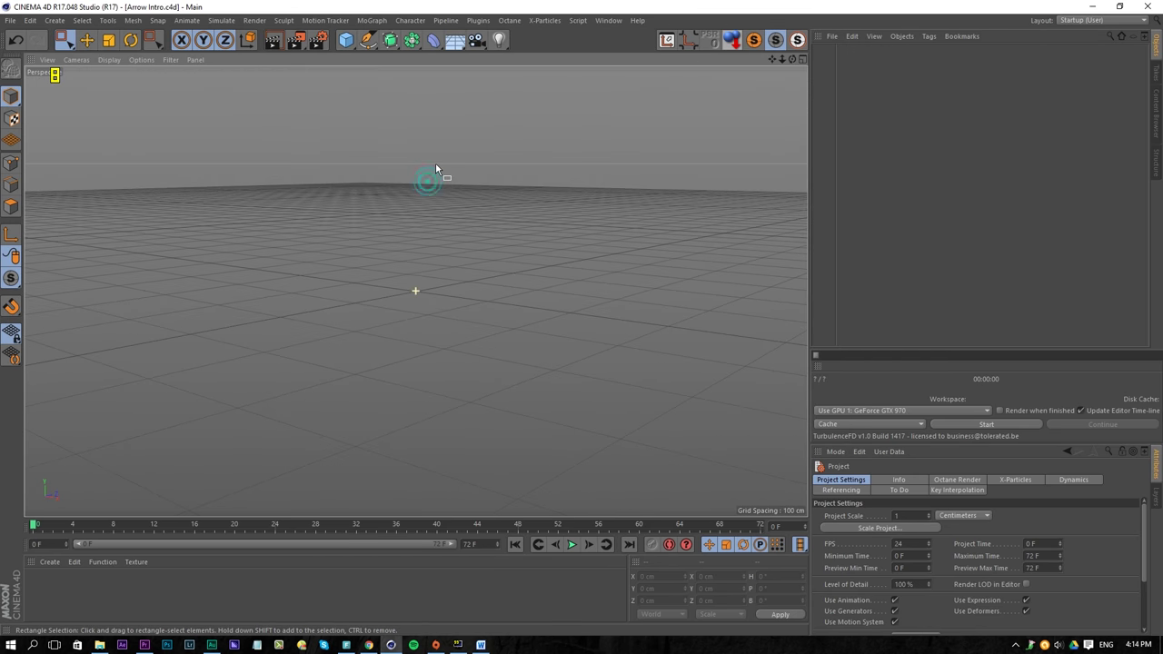
{"action": "middle_click_drag", "start_coordinate": [420, 200], "coordinate": [369, 235], "text": "alt"}
{"action": "left_click_drag", "start_coordinate": [369, 237], "coordinate": [408, 197], "text": "alt"}
{"action": "left_click_drag", "start_coordinate": [346, 40], "coordinate": [519, 95]}
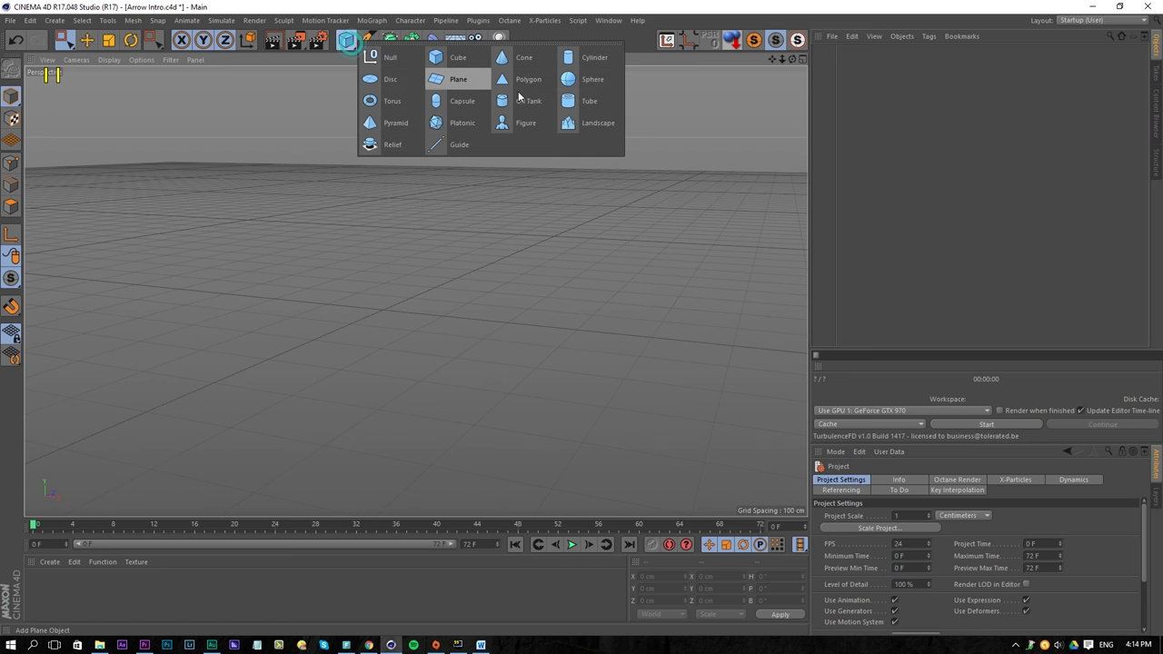
{"action": "left_click", "coordinate": [588, 102]}
{"action": "left_click_drag", "start_coordinate": [564, 174], "coordinate": [548, 218], "text": "alt"}
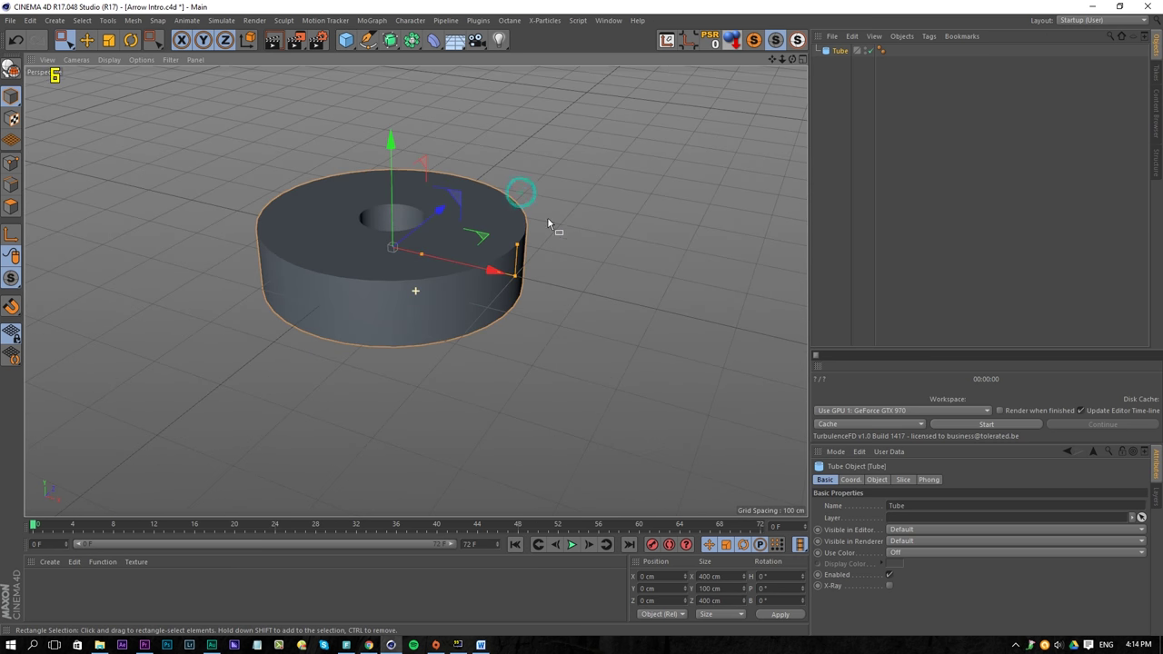
Step: Stand the tube upright with a 90° pitch and reshape it to about 180 cm inner radius and 80 cm height
{"action": "left_click", "coordinate": [838, 50]}
{"action": "key", "text": "r"}
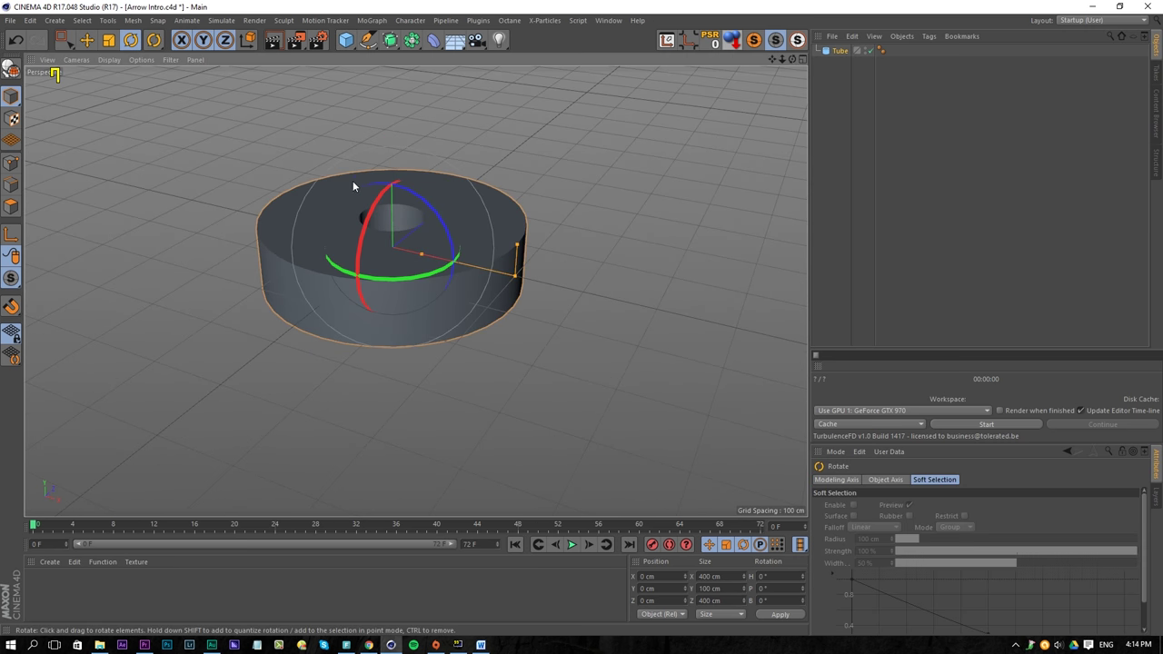
{"action": "left_click_drag", "start_coordinate": [380, 200], "coordinate": [356, 305]}
{"action": "left_click_drag", "start_coordinate": [333, 258], "coordinate": [366, 229], "text": "alt"}
{"action": "left_click_drag", "start_coordinate": [429, 254], "coordinate": [617, 239]}
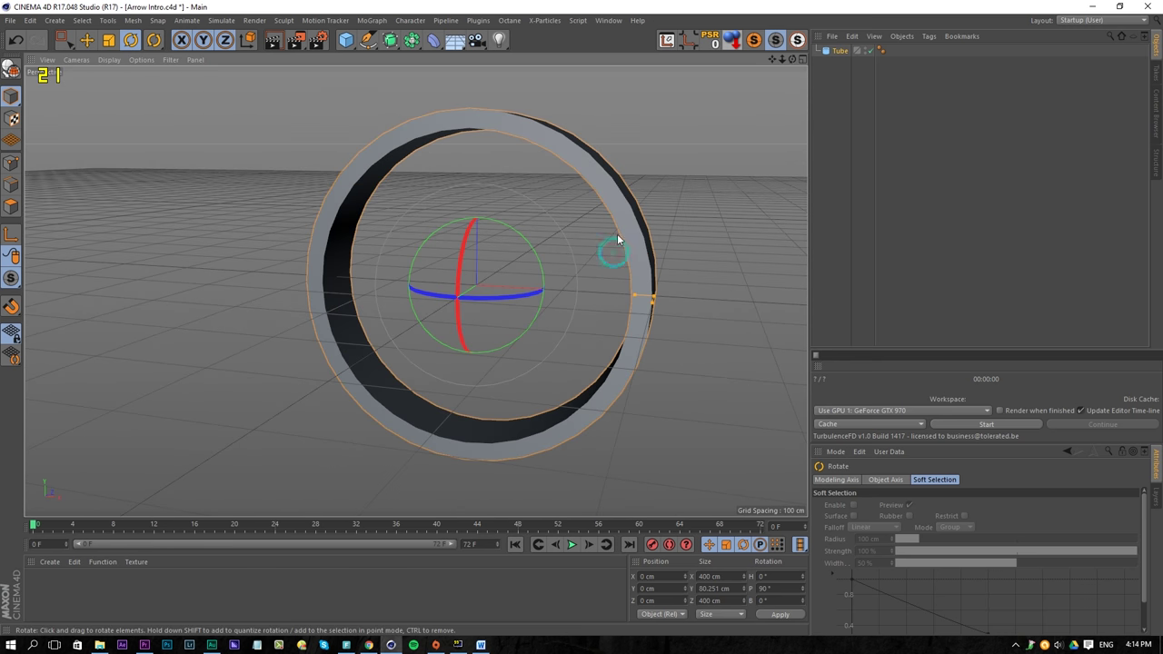
Step: Enable the tube's fillet and set the fillet radius to 1 cm
{"action": "left_click", "coordinate": [840, 51]}
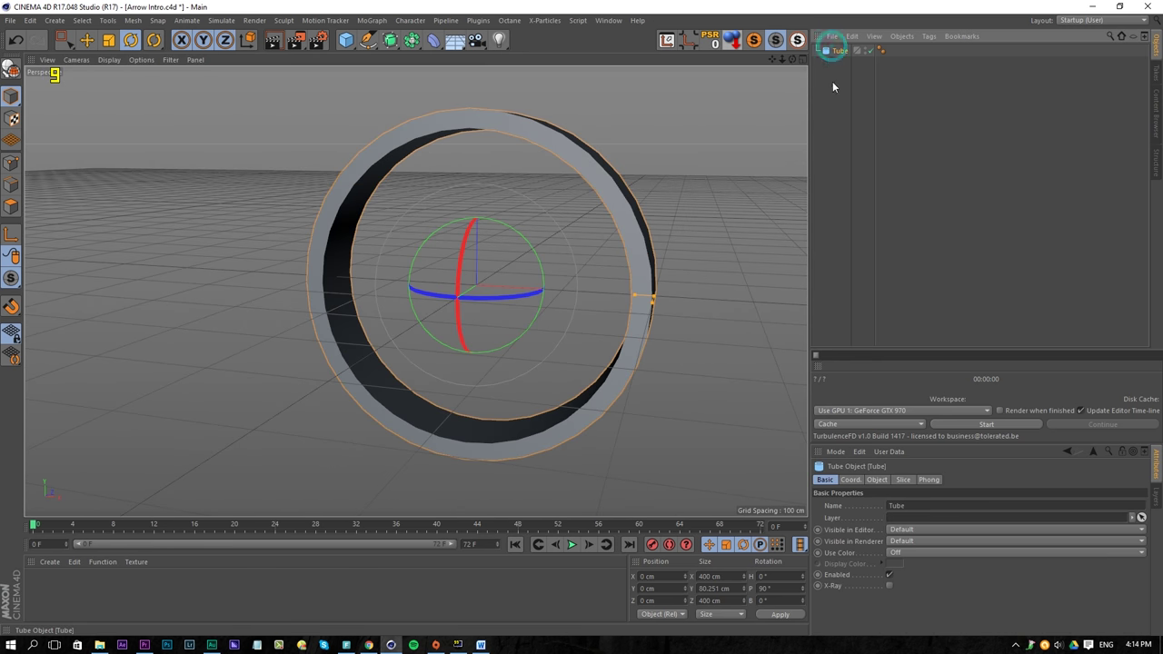
{"action": "left_click", "coordinate": [876, 480]}
{"action": "left_click", "coordinate": [890, 593]}
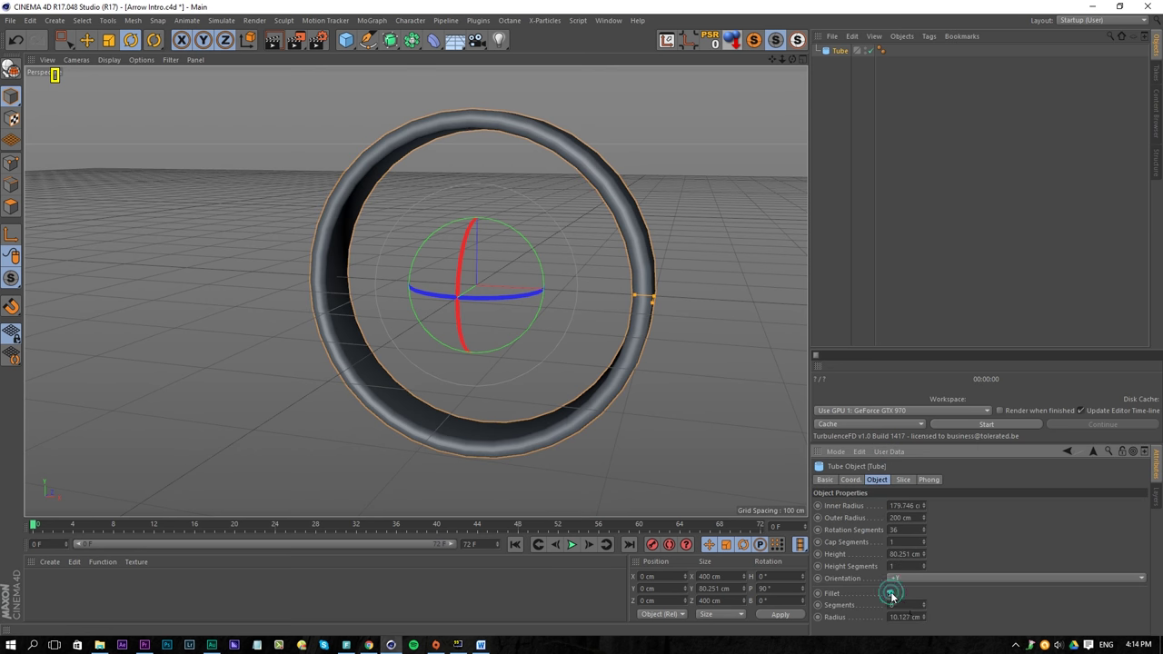
{"action": "double_click", "coordinate": [905, 617]}
{"action": "type", "text": "1"}
{"action": "key", "text": "Return"}
{"action": "right_click_drag", "start_coordinate": [657, 273], "coordinate": [787, 200], "text": "alt"}
{"action": "left_click_drag", "start_coordinate": [663, 299], "coordinate": [618, 320], "text": "alt"}
{"action": "scroll", "coordinate": [618, 320], "scroll_direction": "up", "scroll_amount": 3}
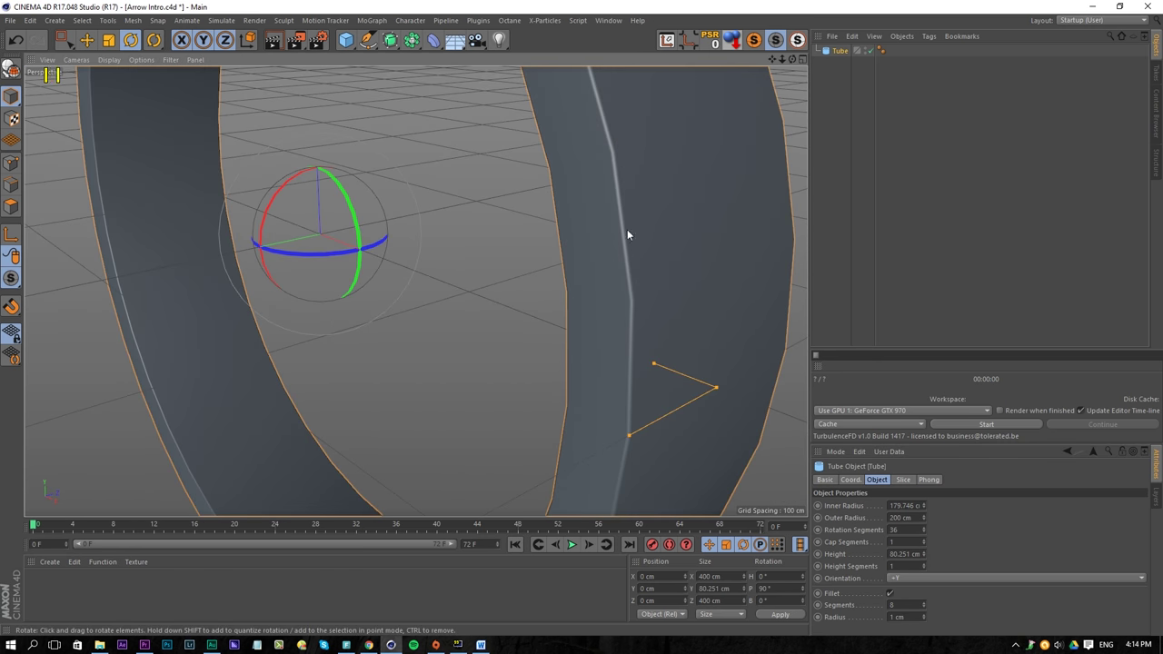
Step: Set the tube's rotation segments to 80
{"action": "left_click", "coordinate": [909, 530]}
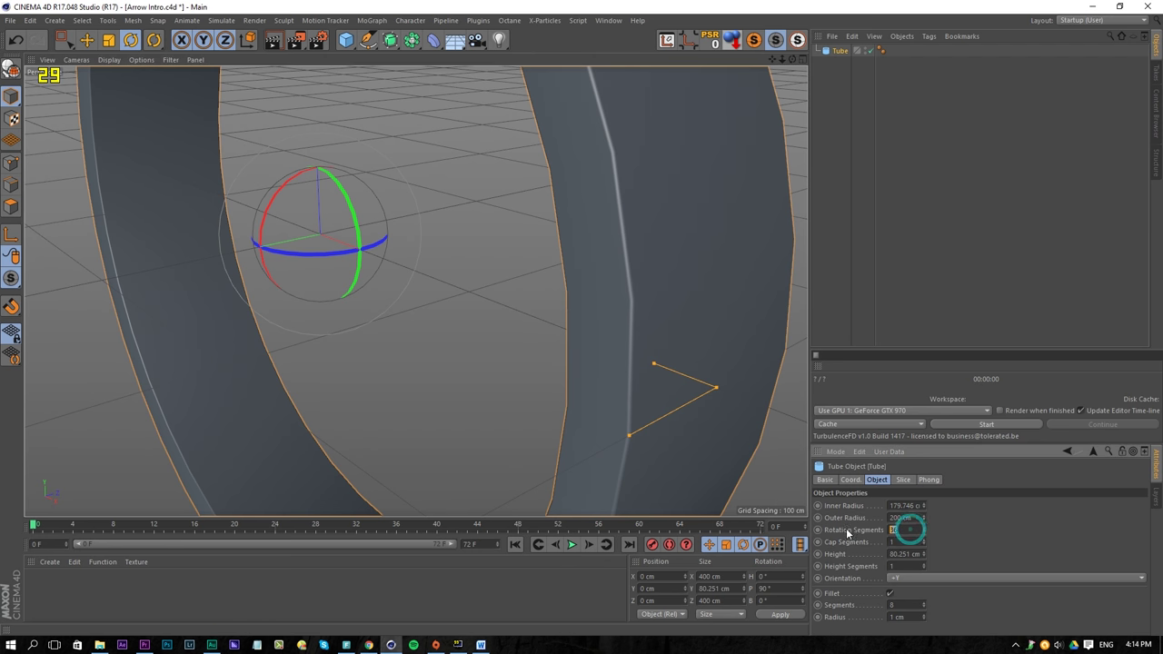
{"action": "type", "text": "80"}
{"action": "key", "text": "Return"}
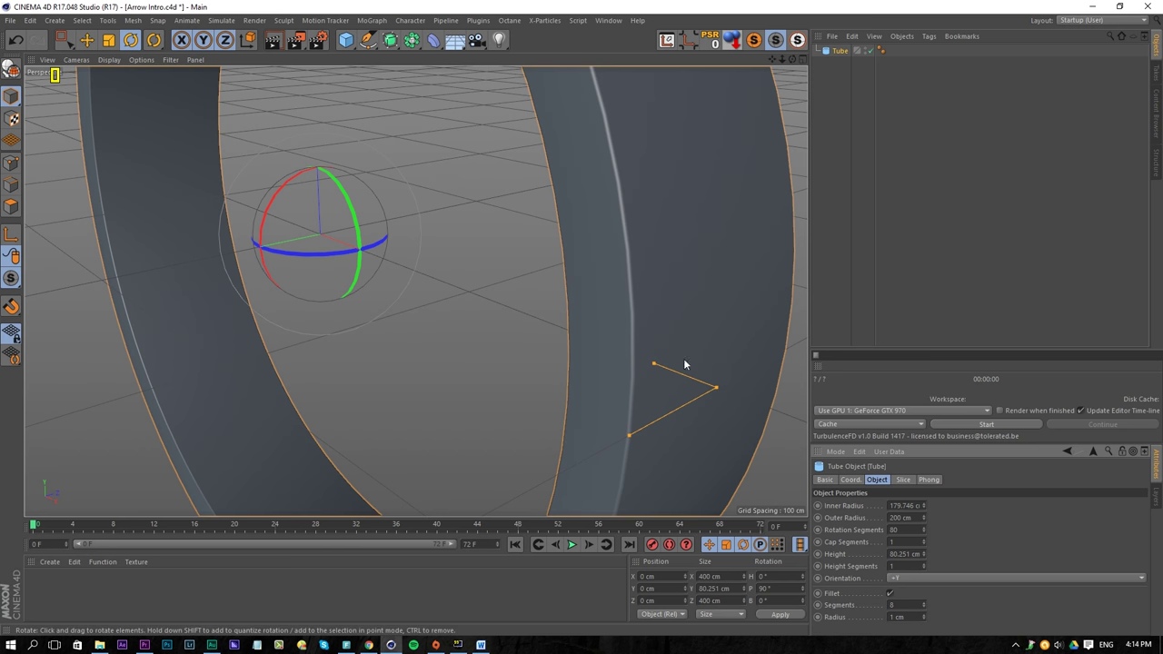
{"action": "left_click_drag", "start_coordinate": [635, 284], "coordinate": [708, 260], "text": "alt"}
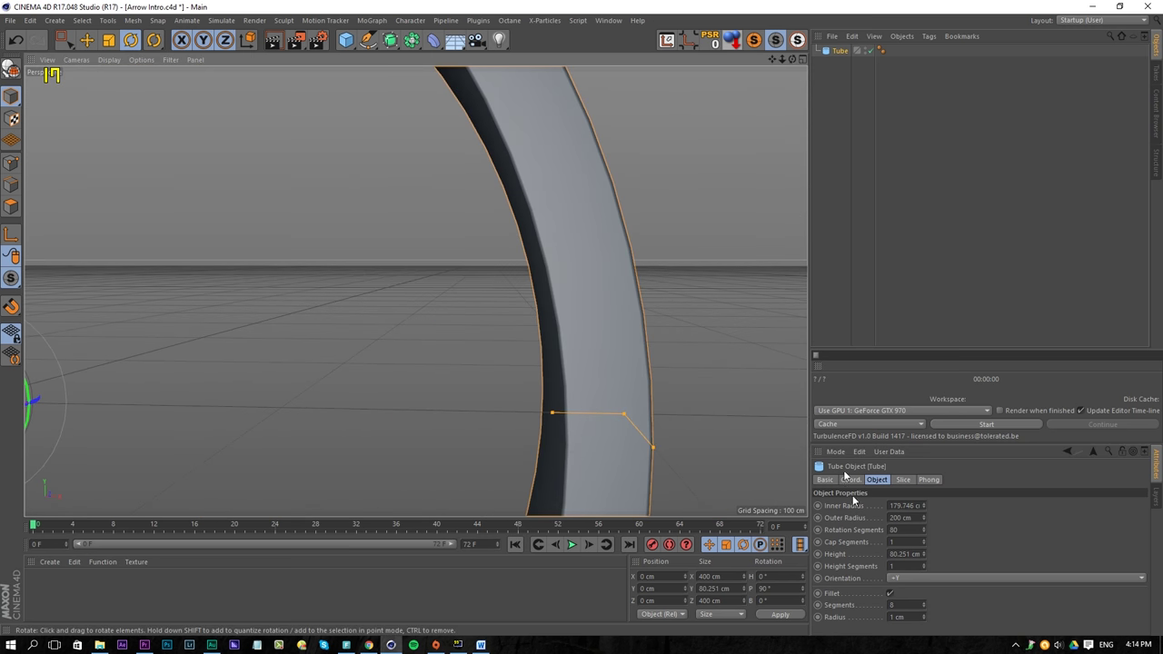
Step: Set the tube's rotation segments to 100
{"action": "double_click", "coordinate": [906, 529]}
{"action": "type", "text": "100"}
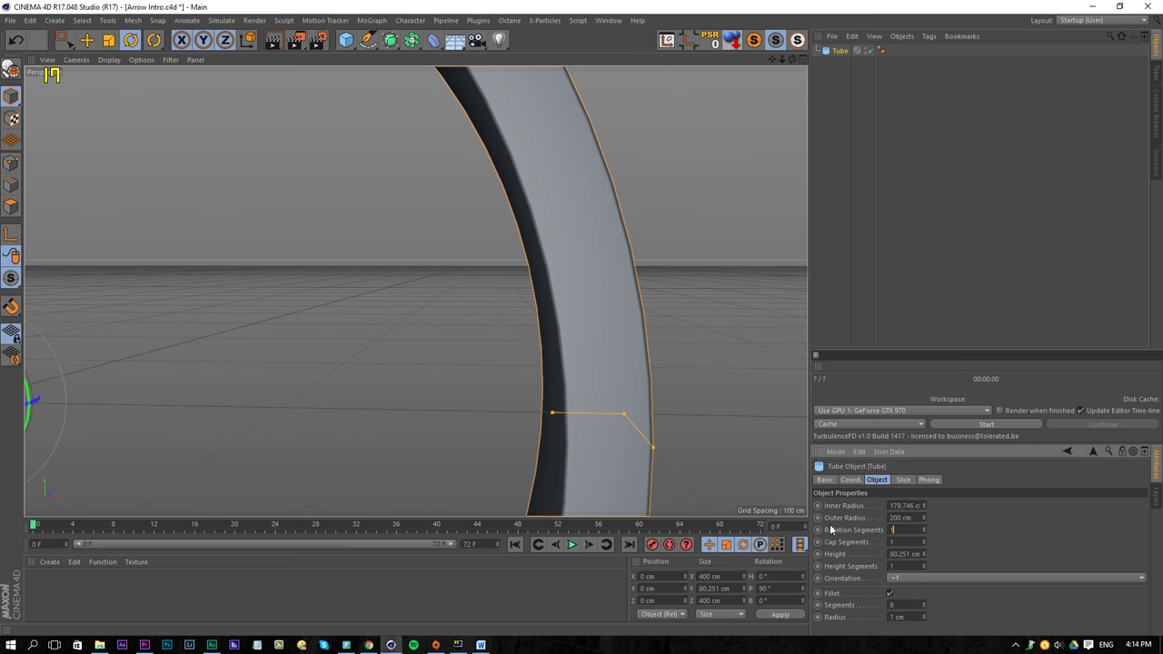
{"action": "key", "text": "Return"}
{"action": "left_click_drag", "start_coordinate": [676, 377], "coordinate": [568, 391], "text": "alt"}
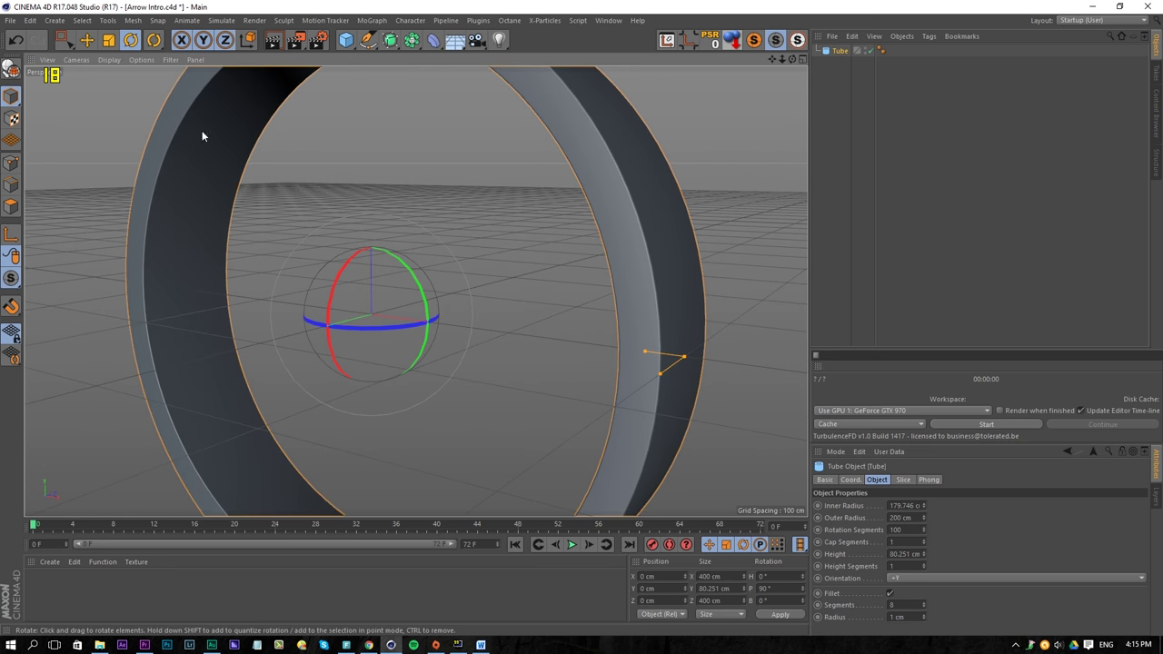
Step: Switch the viewport display to Gouraud Shading (Lines) to show the tube's segment lines
{"action": "left_click", "coordinate": [109, 59]}
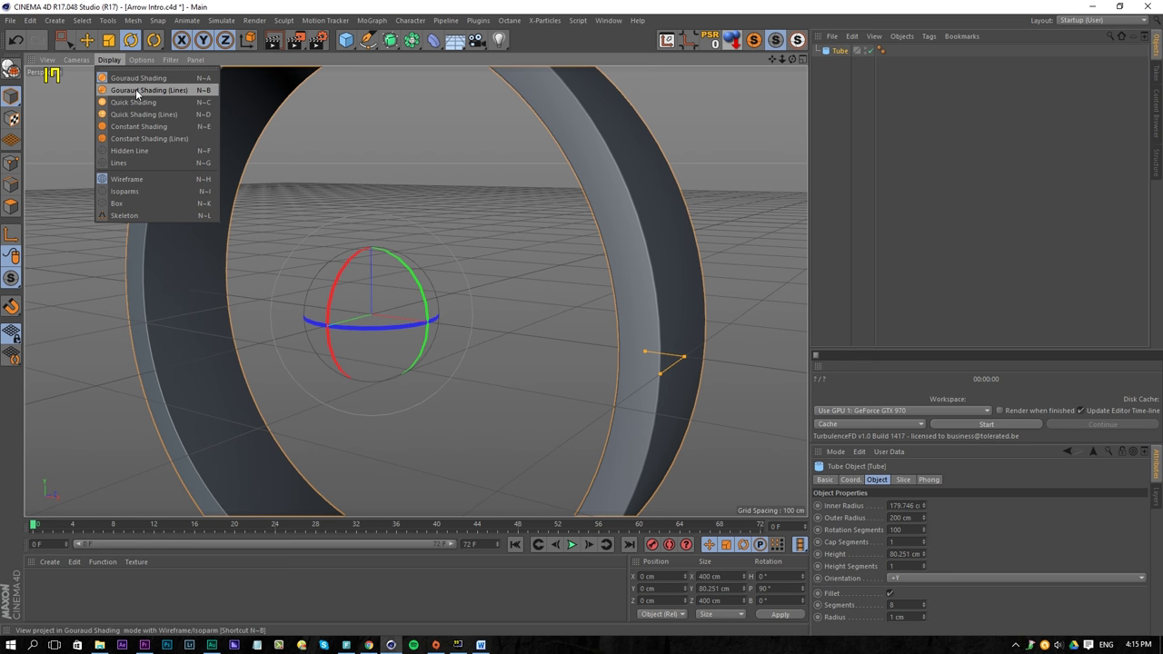
{"action": "left_click", "coordinate": [198, 90]}
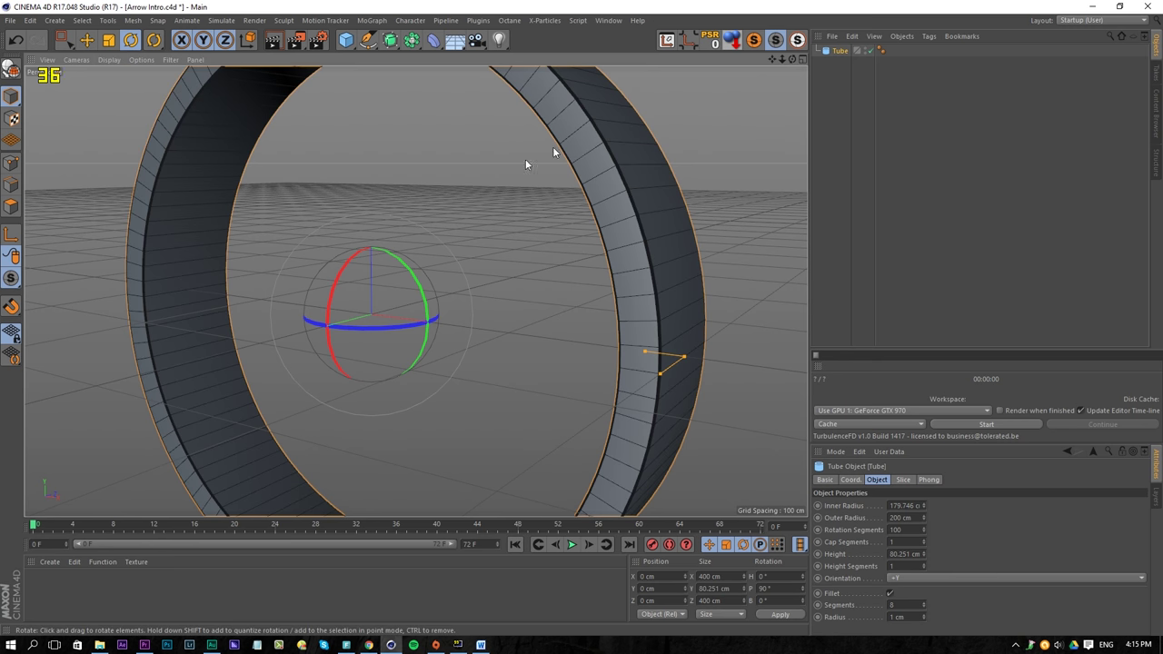
{"action": "left_click_drag", "start_coordinate": [470, 281], "coordinate": [546, 278], "text": "alt"}
{"action": "right_click_drag", "start_coordinate": [548, 281], "coordinate": [455, 312], "text": "alt"}
{"action": "middle_click_drag", "start_coordinate": [455, 312], "coordinate": [527, 324], "text": "alt"}
{"action": "left_click_drag", "start_coordinate": [538, 355], "coordinate": [511, 384], "text": "alt"}
{"action": "scroll", "coordinate": [546, 396], "scroll_direction": "up", "scroll_amount": 5}
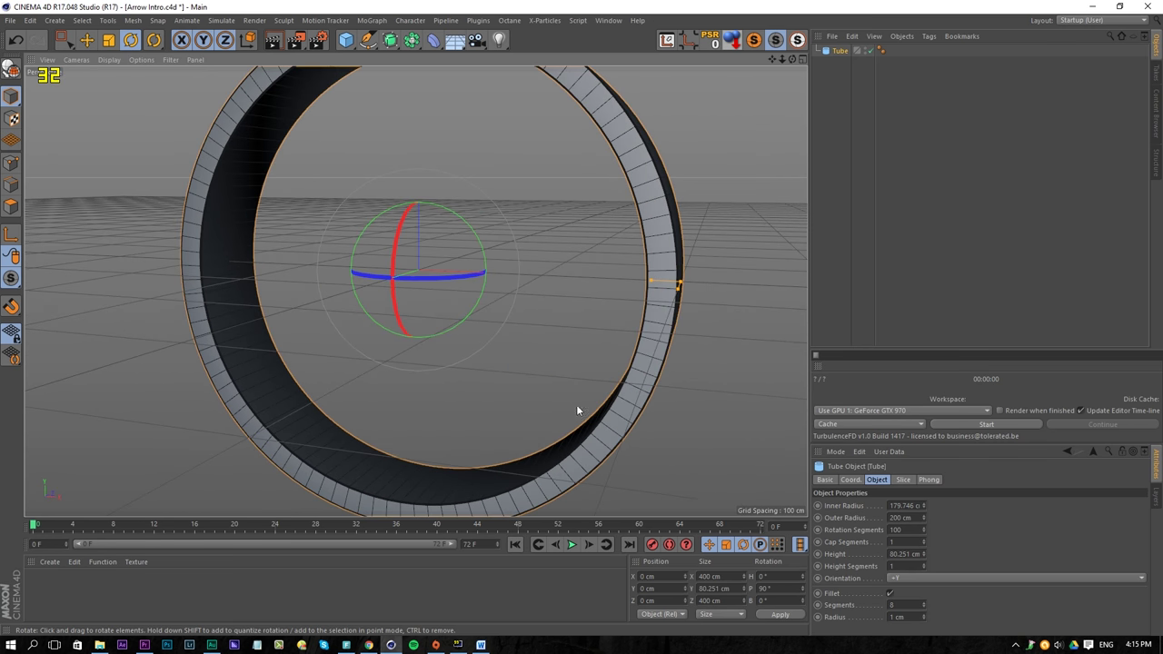
Step: Set the tube's fillet radius to 2 cm with 1 fillet segment and preview-render the ring's edge
{"action": "double_click", "coordinate": [907, 617]}
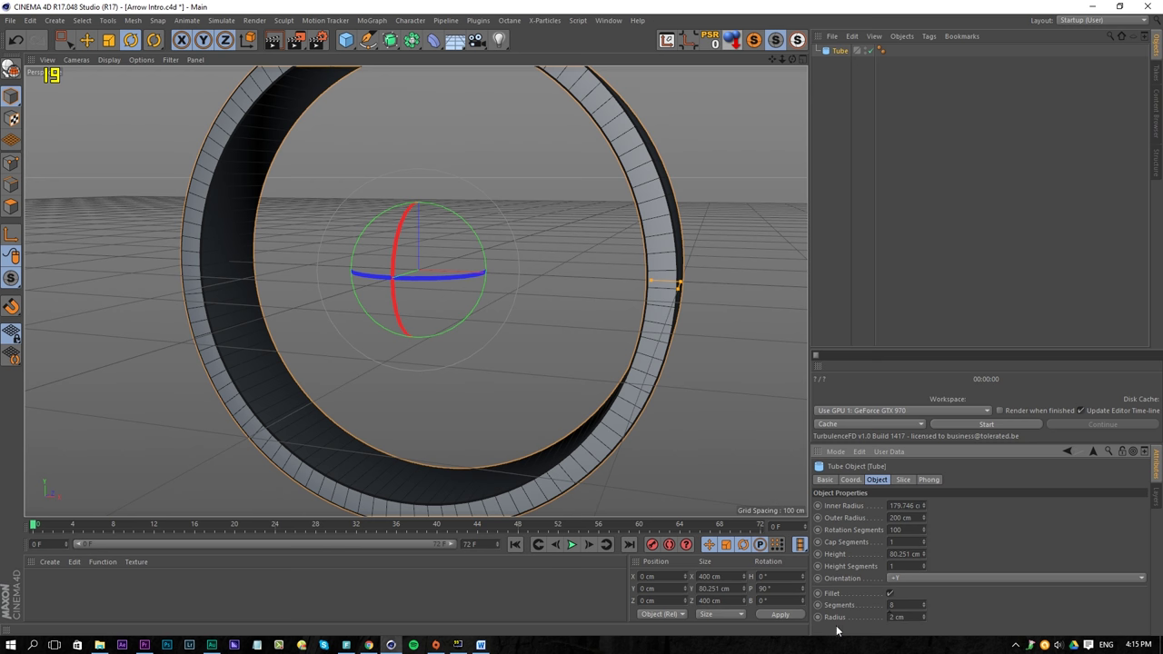
{"action": "scroll", "coordinate": [682, 300], "scroll_direction": "up", "scroll_amount": 8}
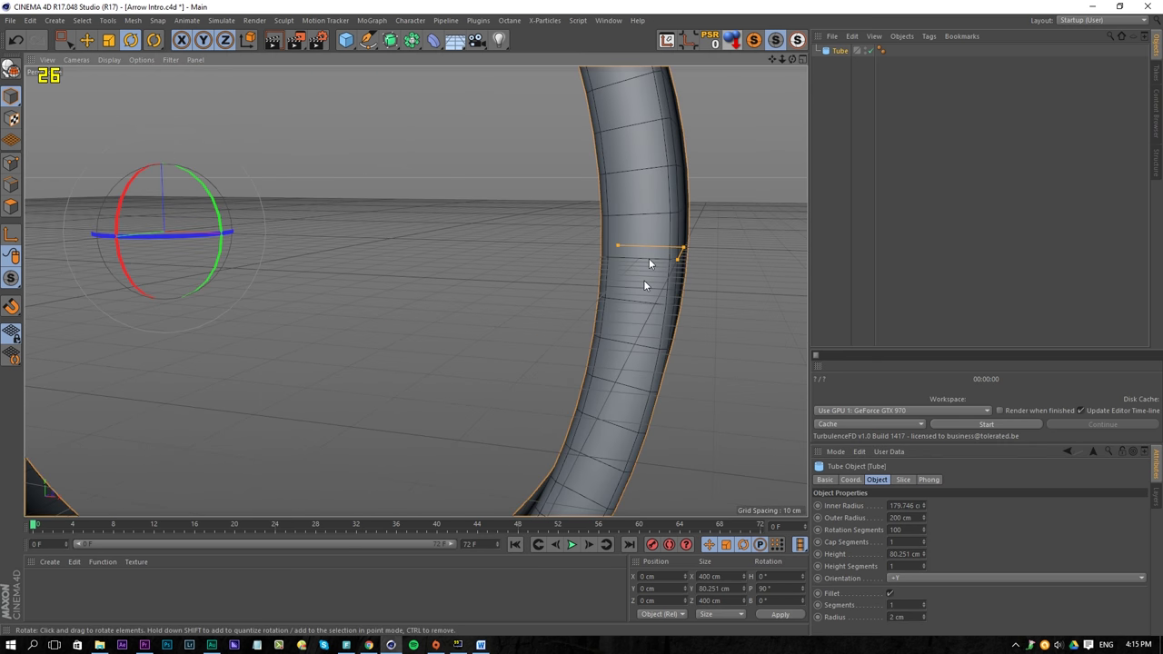
{"action": "left_click_drag", "start_coordinate": [649, 263], "coordinate": [610, 221], "text": "alt"}
{"action": "key", "text": "ctrl+r"}
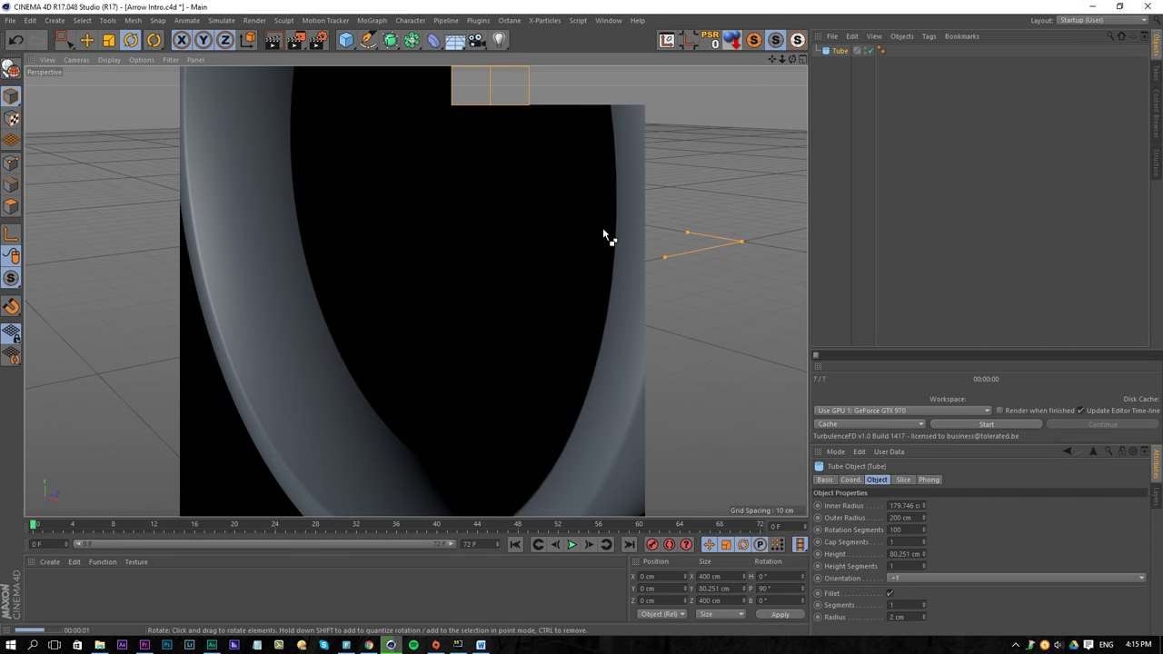
Step: Delete the Phong tag from the Tube object
{"action": "left_click", "coordinate": [838, 52]}
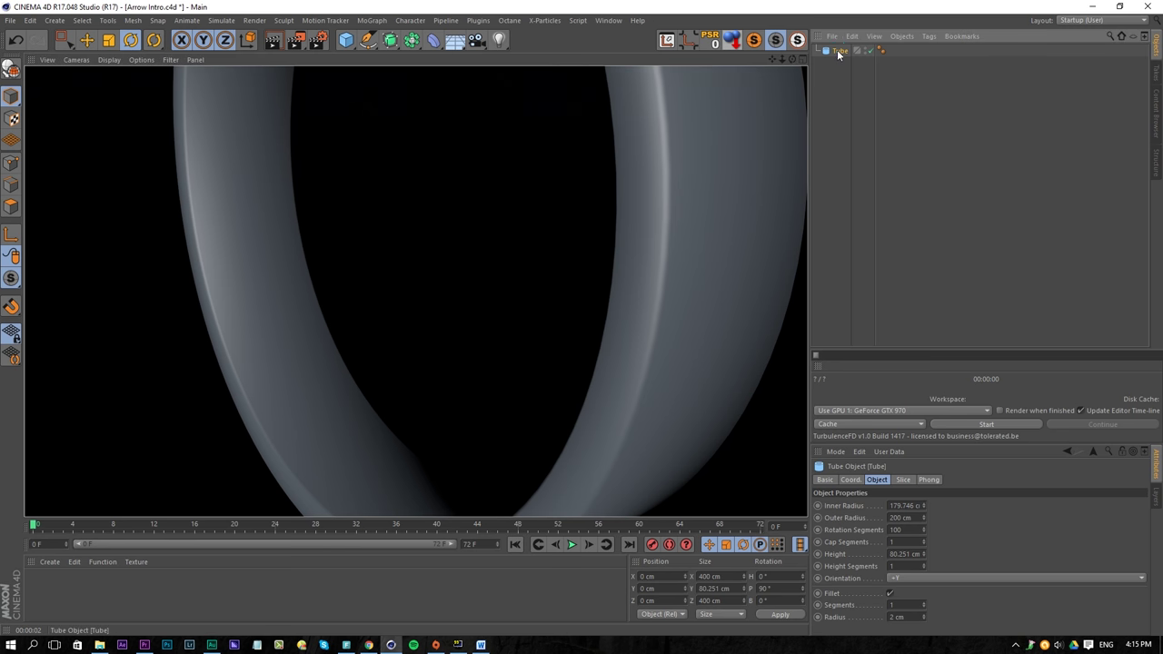
{"action": "left_click", "coordinate": [881, 51]}
{"action": "key", "text": "Delete"}
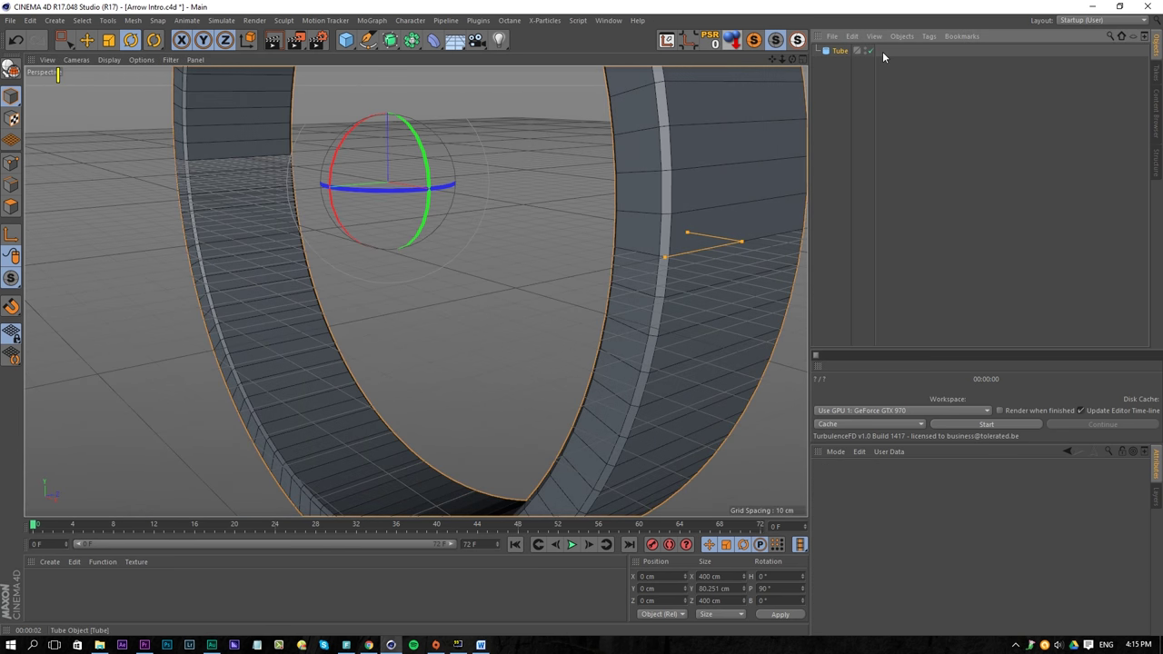
Step: Preview-render the ring without its Phong tag and undo the tag's deletion
{"action": "key", "text": "ctrl+r"}
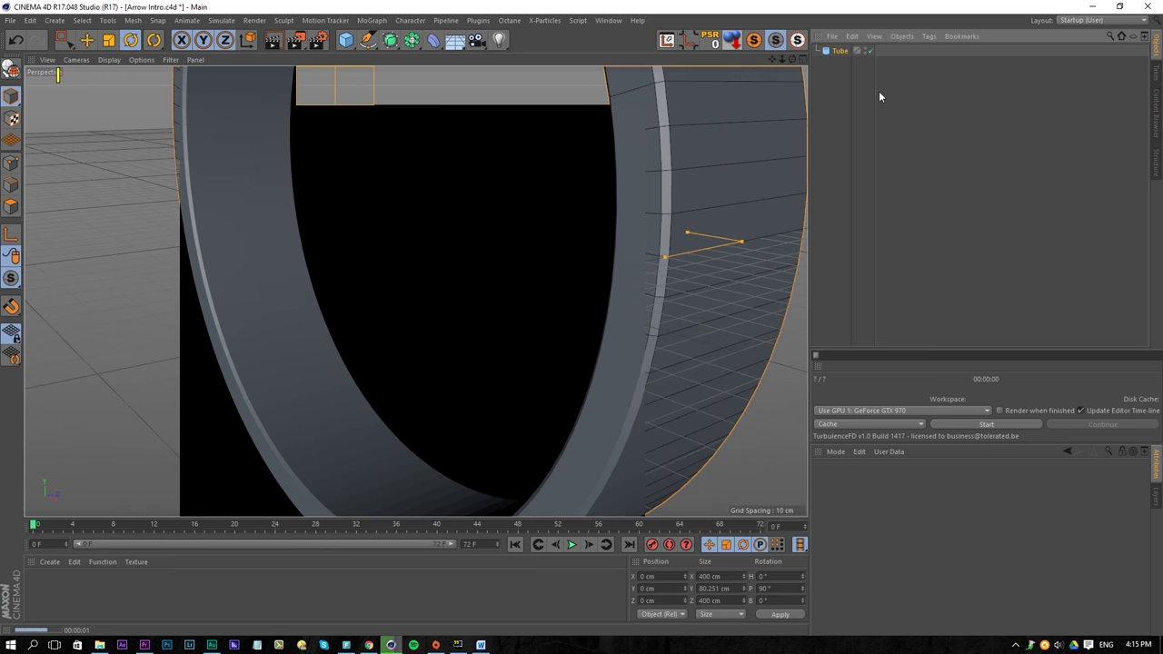
{"action": "key", "text": "ctrl+z"}
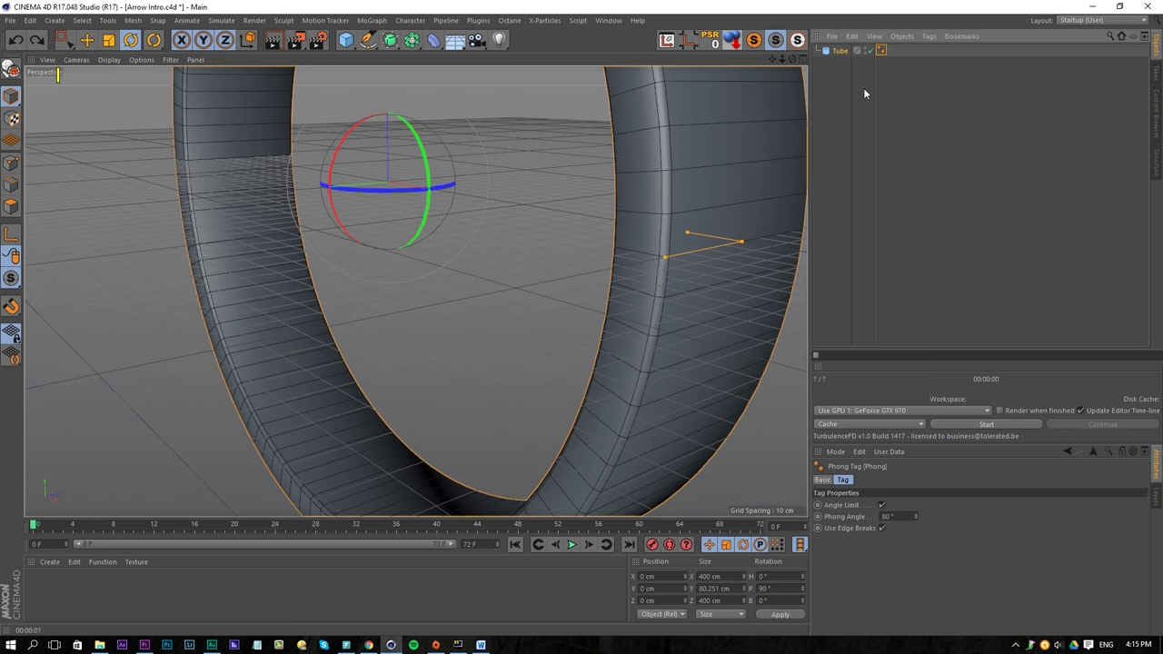
Step: Add a Bevel deformer as a child of the Tube and enable Use Angle on it
{"action": "left_click", "coordinate": [826, 53]}
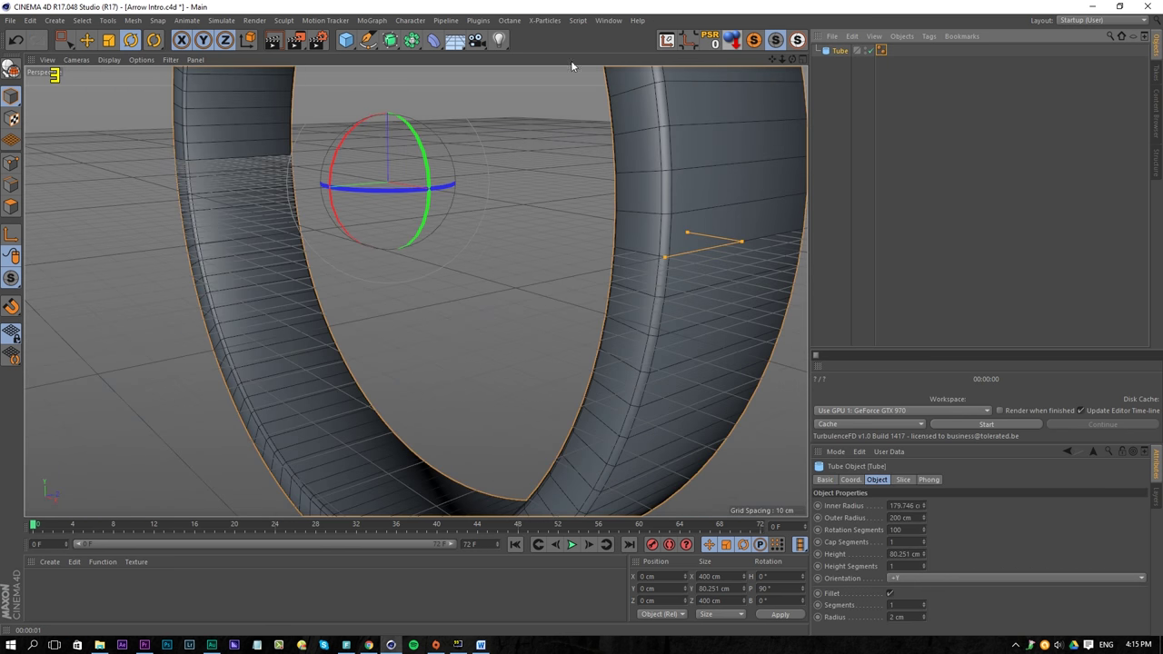
{"action": "left_click_drag", "start_coordinate": [436, 47], "coordinate": [556, 211]}
{"action": "left_click_drag", "start_coordinate": [841, 53], "coordinate": [843, 64]}
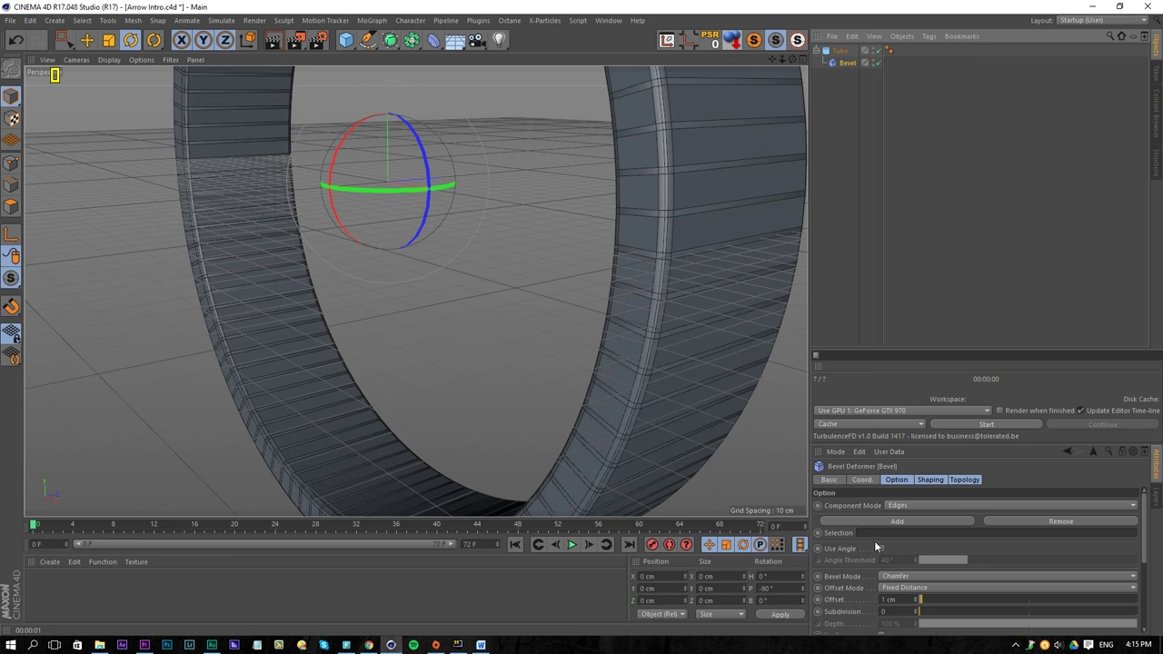
{"action": "left_click", "coordinate": [881, 549]}
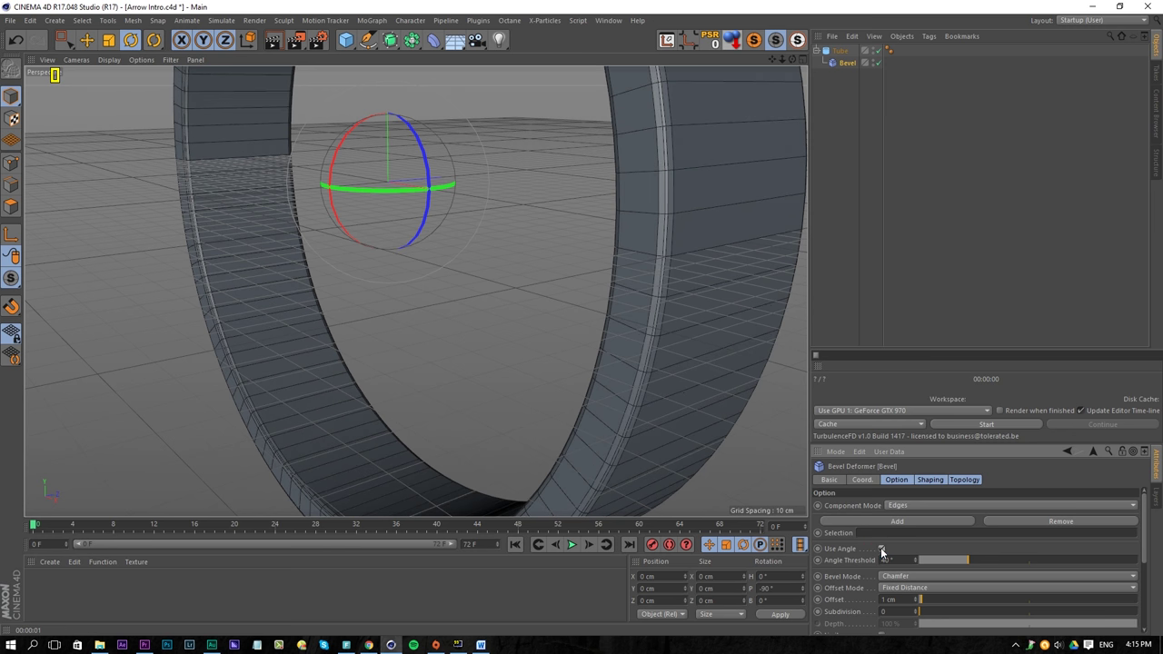
Step: Try bevel offsets of 0.4 cm and 0.3 cm on the ring and preview-render the edge
{"action": "left_click_drag", "start_coordinate": [897, 599], "coordinate": [848, 594]}
{"action": "type", "text": ",4"}
{"action": "key", "text": "Return"}
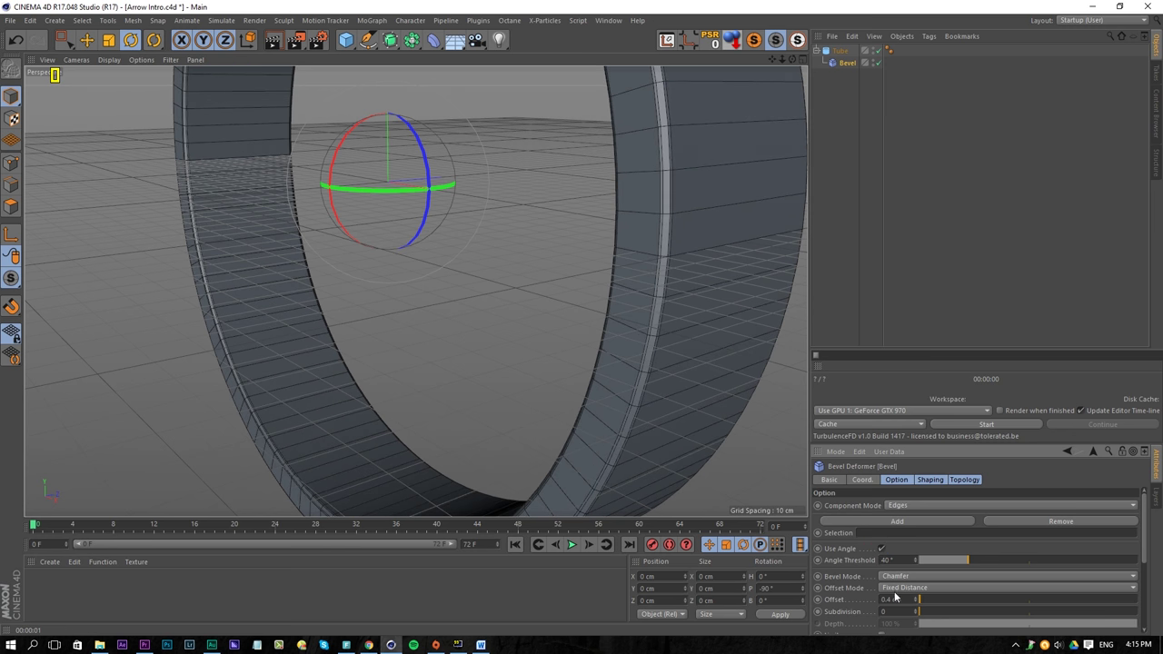
{"action": "left_click_drag", "start_coordinate": [904, 597], "coordinate": [845, 599]}
{"action": "type", "text": ".3"}
{"action": "key", "text": "Return"}
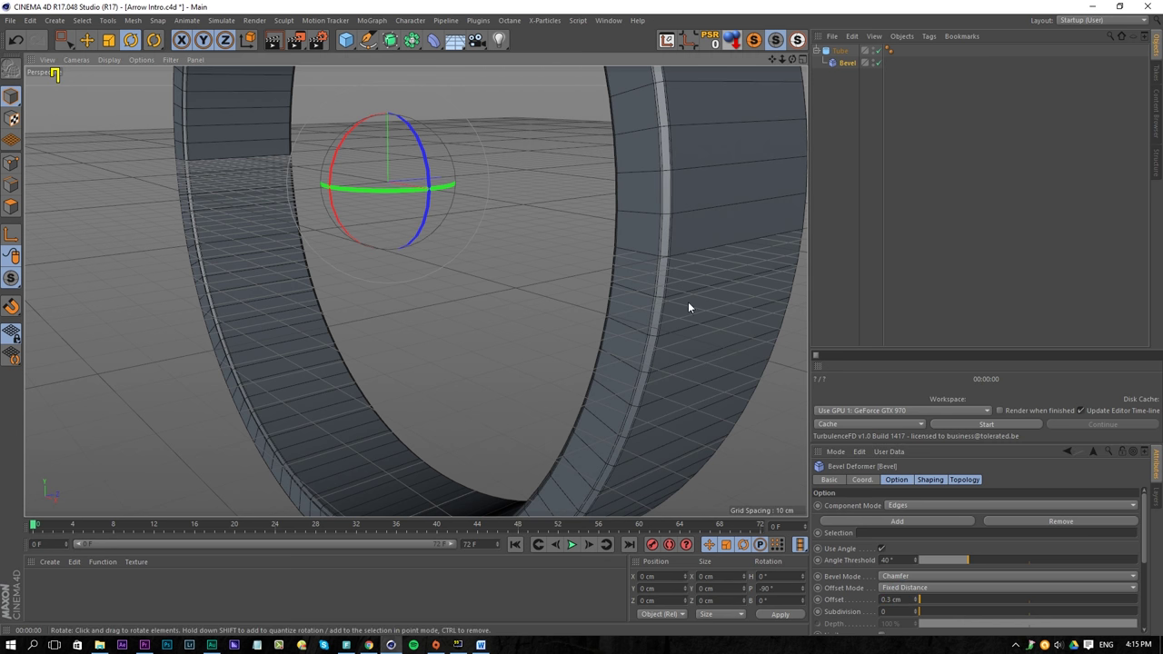
{"action": "key", "text": "ctrl+r"}
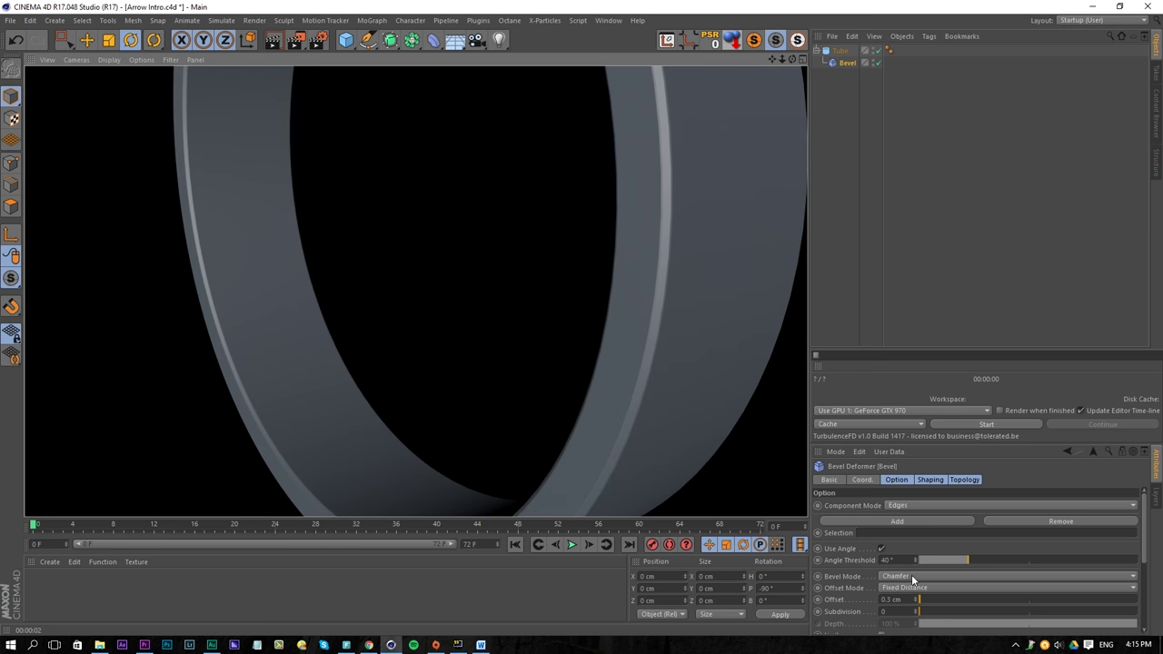
Step: Set the Bevel deformer's offset to 0.2 cm and its subdivision to 2, and preview-render the ring
{"action": "left_click_drag", "start_coordinate": [908, 599], "coordinate": [832, 599]}
{"action": "type", "text": "0.2"}
{"action": "key", "text": "Return"}
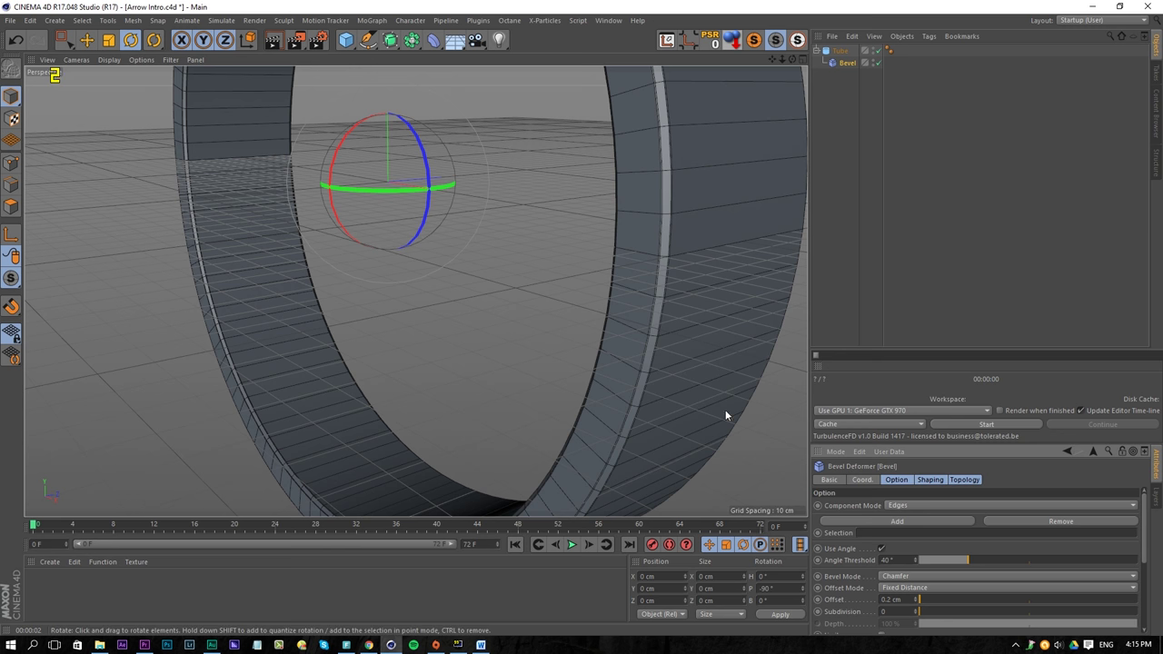
{"action": "type", "text": "2"}
{"action": "key", "text": "Return"}
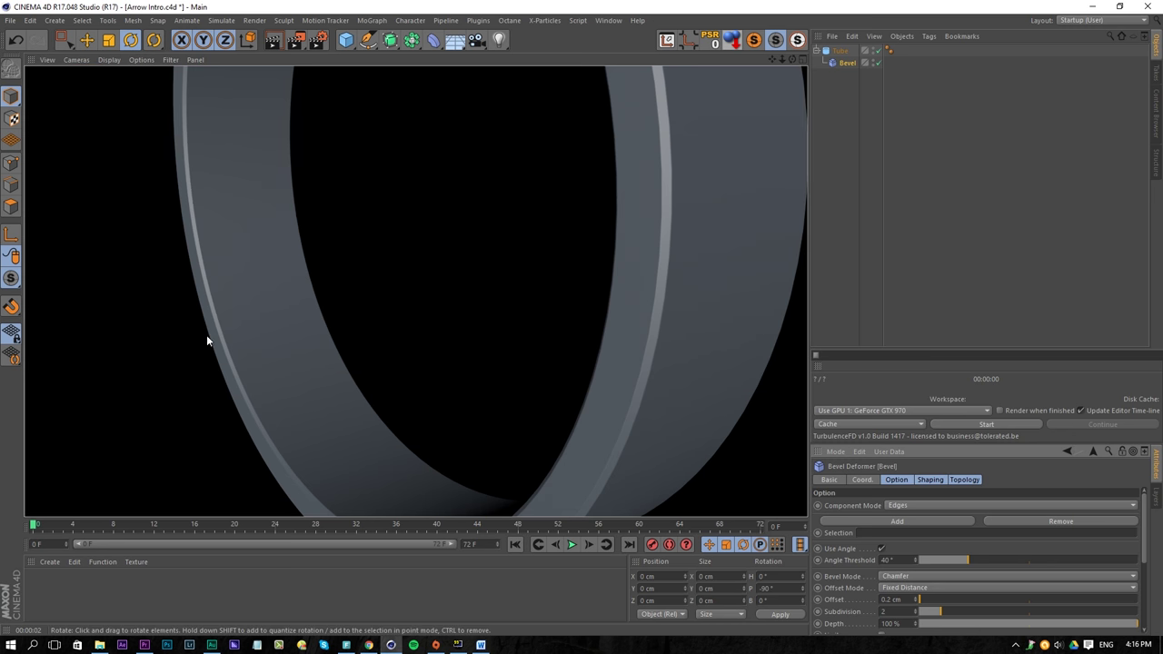
Step: Add a MoText object and set its depth to 80 cm to match the tube's height
{"action": "left_click_drag", "start_coordinate": [329, 297], "coordinate": [578, 273], "text": "alt"}
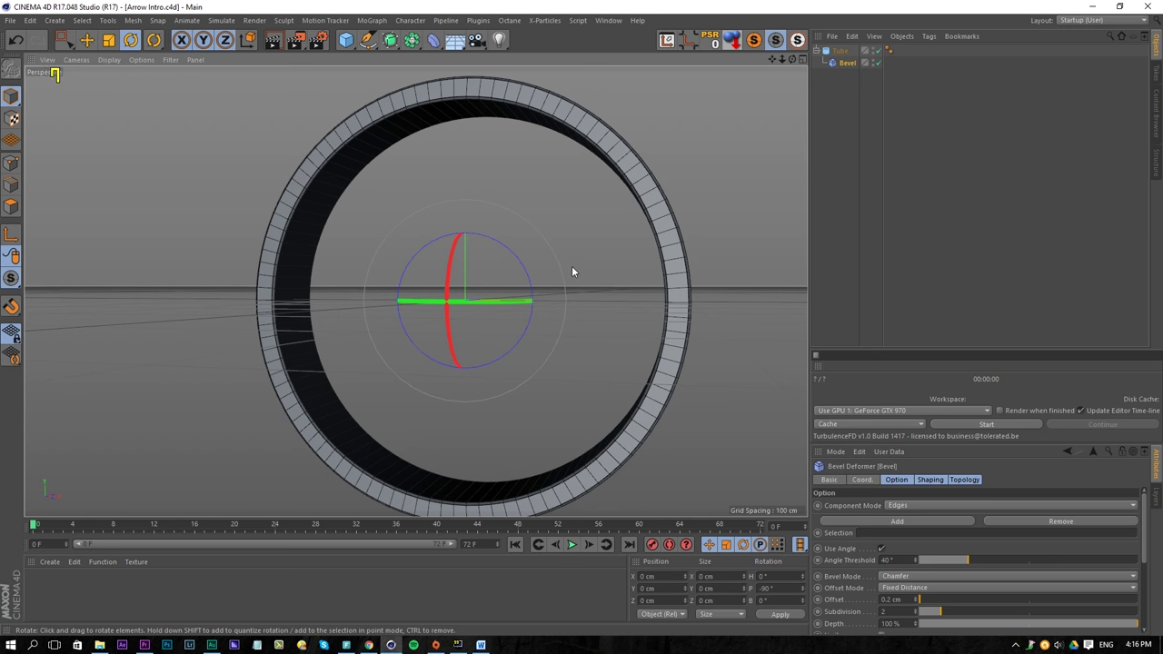
{"action": "left_click", "coordinate": [372, 21]}
{"action": "left_click", "coordinate": [383, 160]}
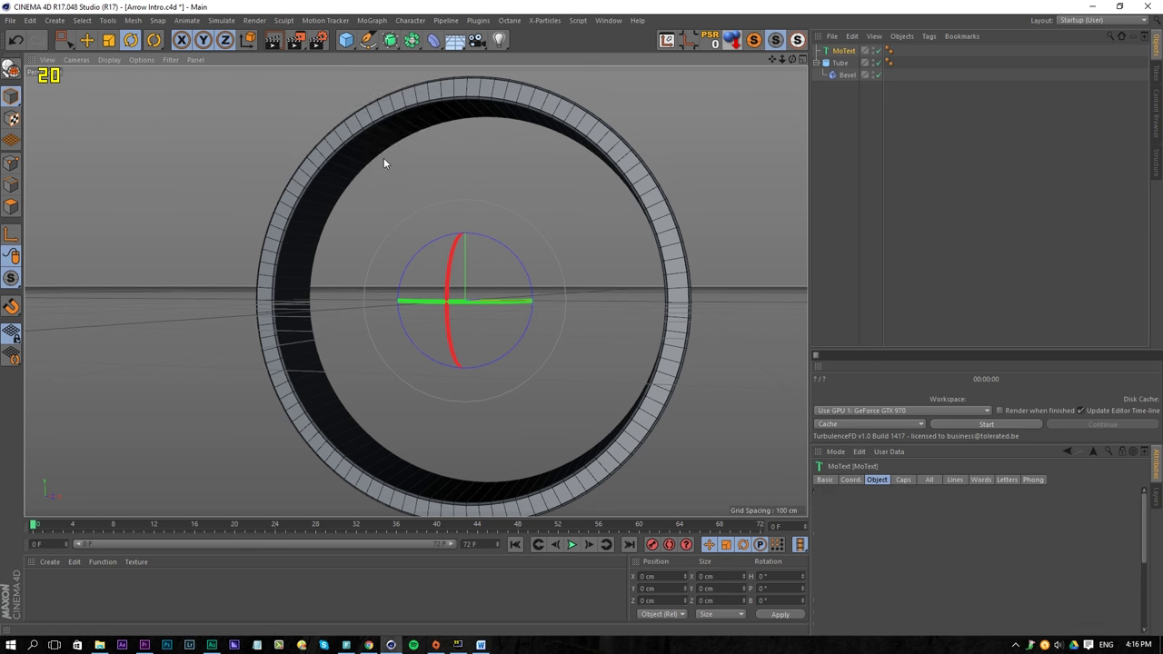
{"action": "left_click_drag", "start_coordinate": [634, 232], "coordinate": [368, 304], "text": "alt"}
{"action": "left_click", "coordinate": [838, 64]}
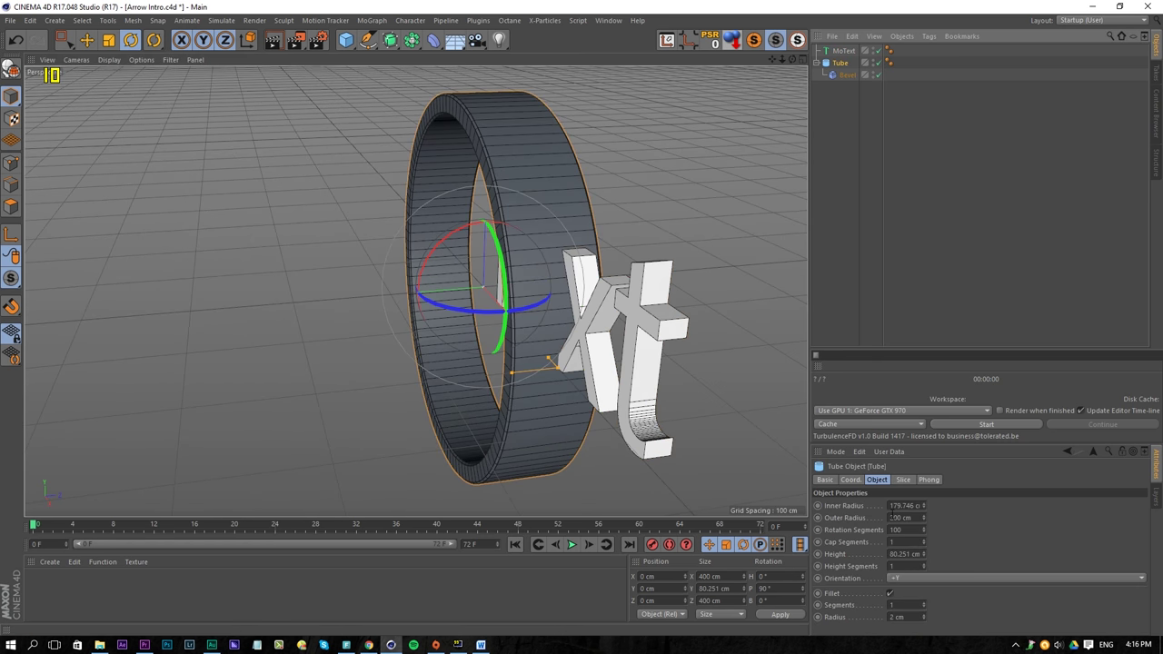
{"action": "double_click", "coordinate": [903, 553]}
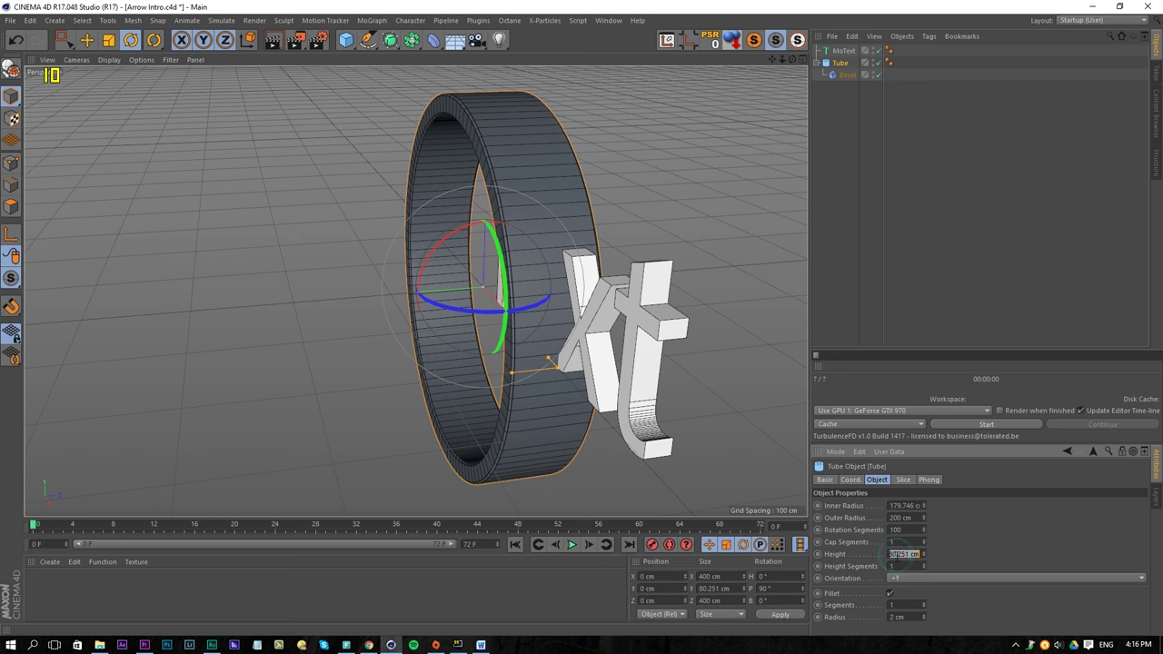
{"action": "left_click", "coordinate": [844, 51]}
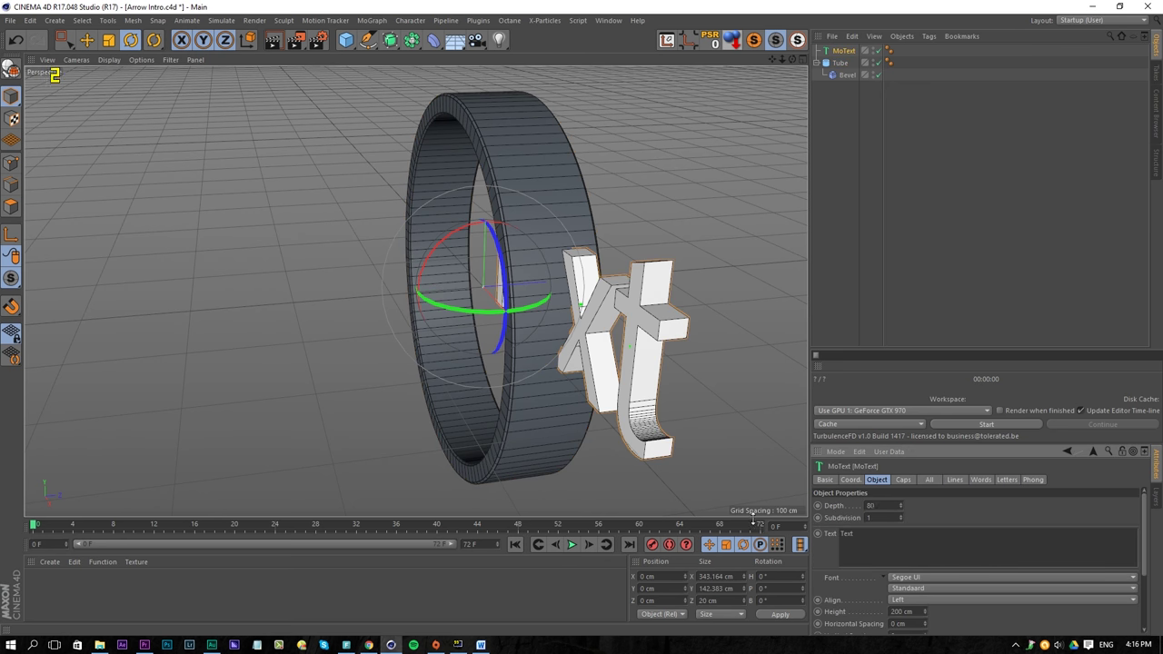
{"action": "type", "text": "80"}
{"action": "key", "text": "Return"}
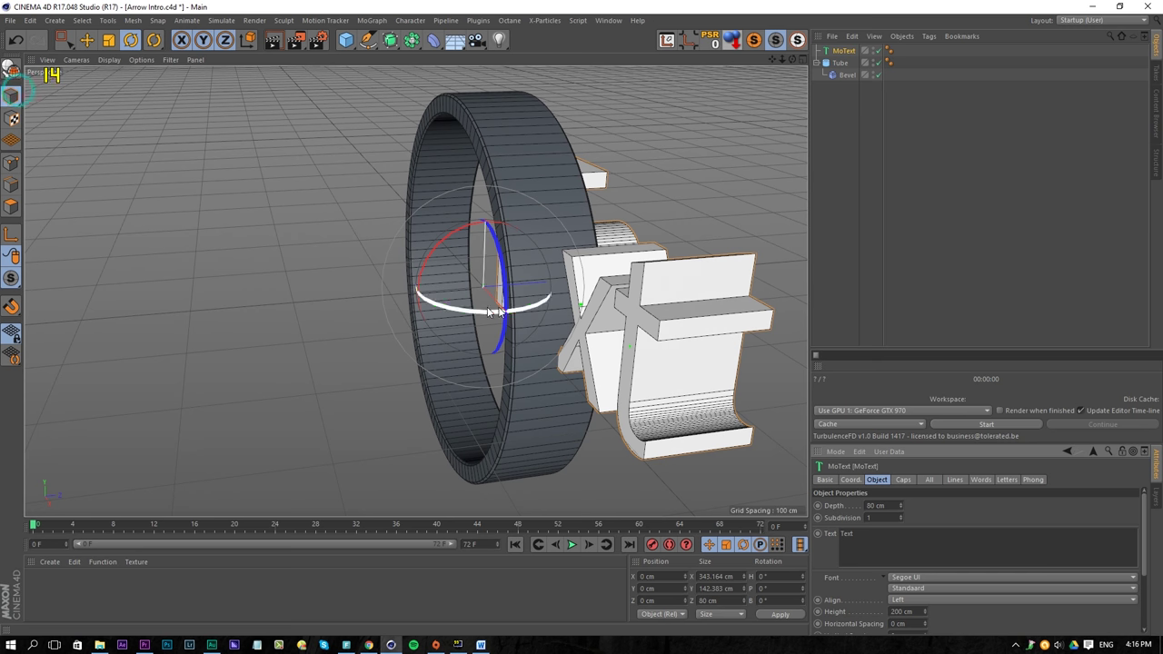
Step: Move the text along Z to about -40 cm so its depth sits within the ring
{"action": "key", "text": "e"}
{"action": "left_click_drag", "start_coordinate": [536, 287], "coordinate": [500, 289]}
{"action": "middle_click_drag", "start_coordinate": [500, 289], "coordinate": [443, 244], "text": "alt"}
Step: Set the text alignment to Middle and lower the text to about -57 cm on Y inside the ring
{"action": "left_click", "coordinate": [846, 52]}
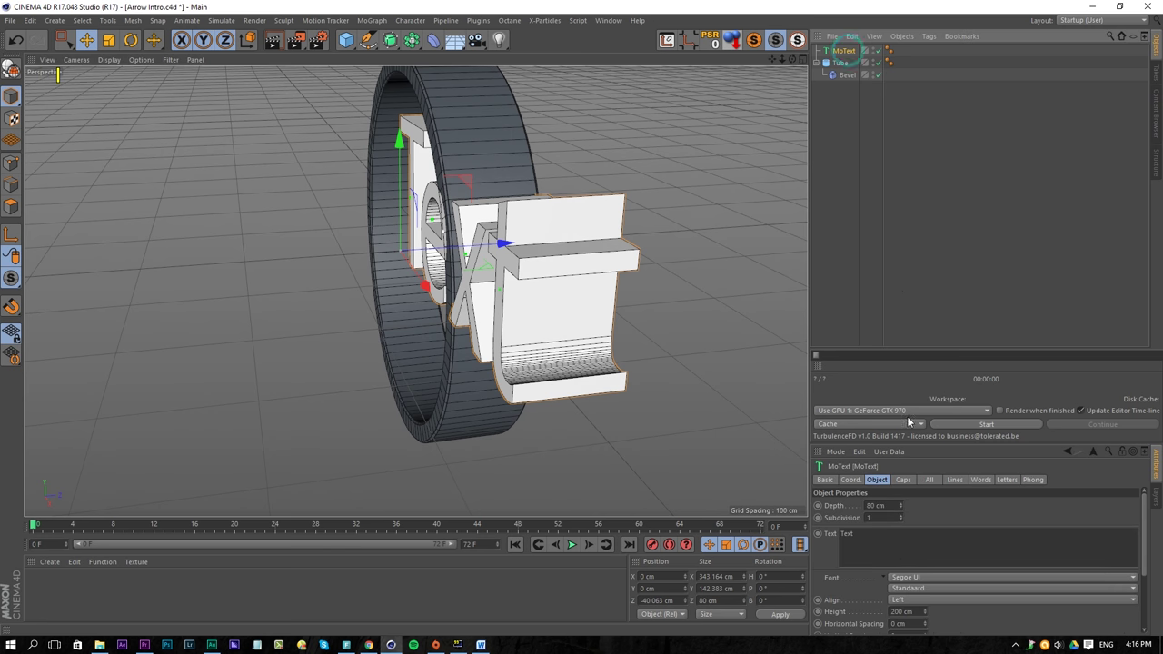
{"action": "left_click", "coordinate": [900, 602]}
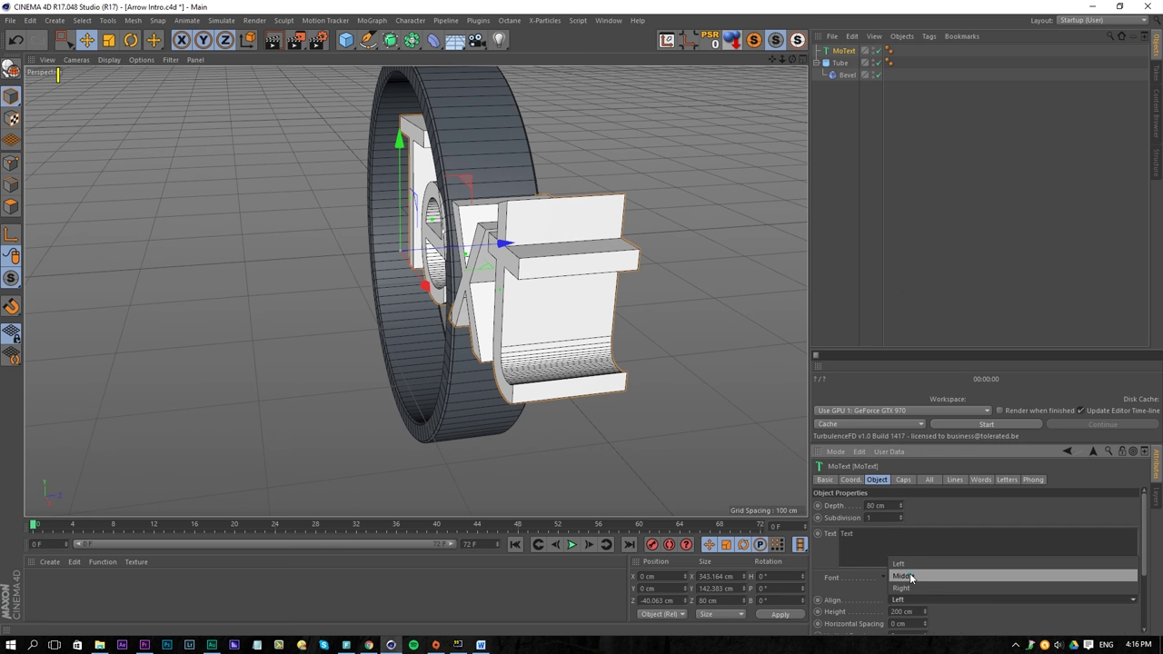
{"action": "left_click", "coordinate": [902, 586]}
{"action": "left_click_drag", "start_coordinate": [739, 471], "coordinate": [520, 286], "text": "alt"}
Step: Replace the MoText object's default text with "TC"
{"action": "double_click", "coordinate": [876, 538]}
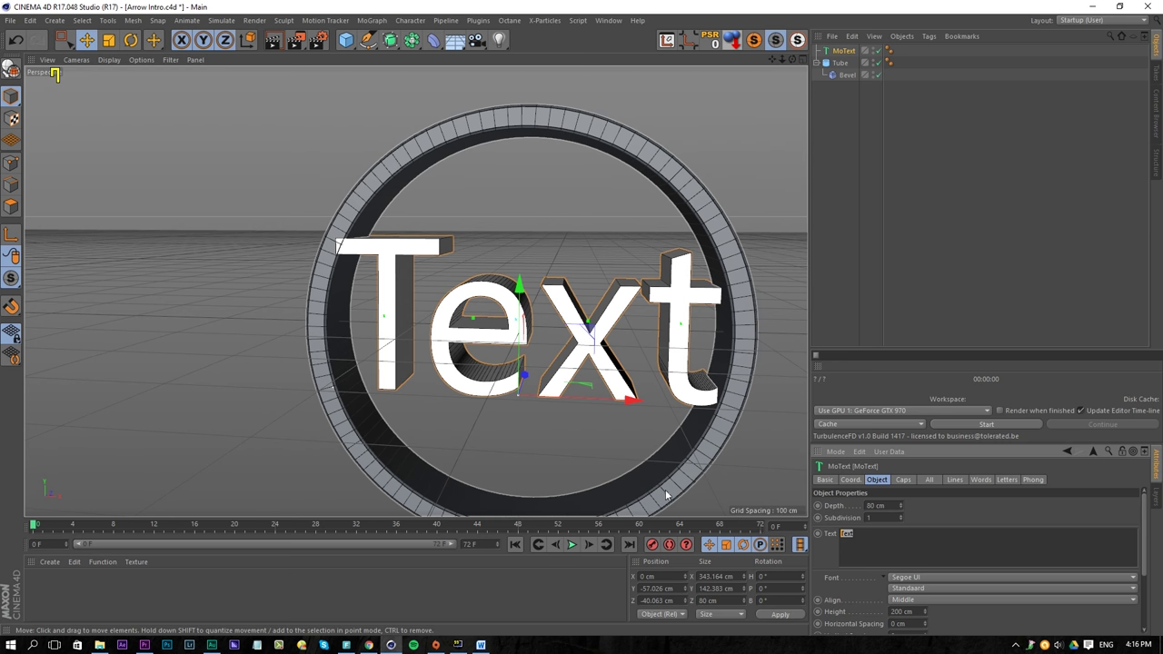
{"action": "type", "text": "TC"}
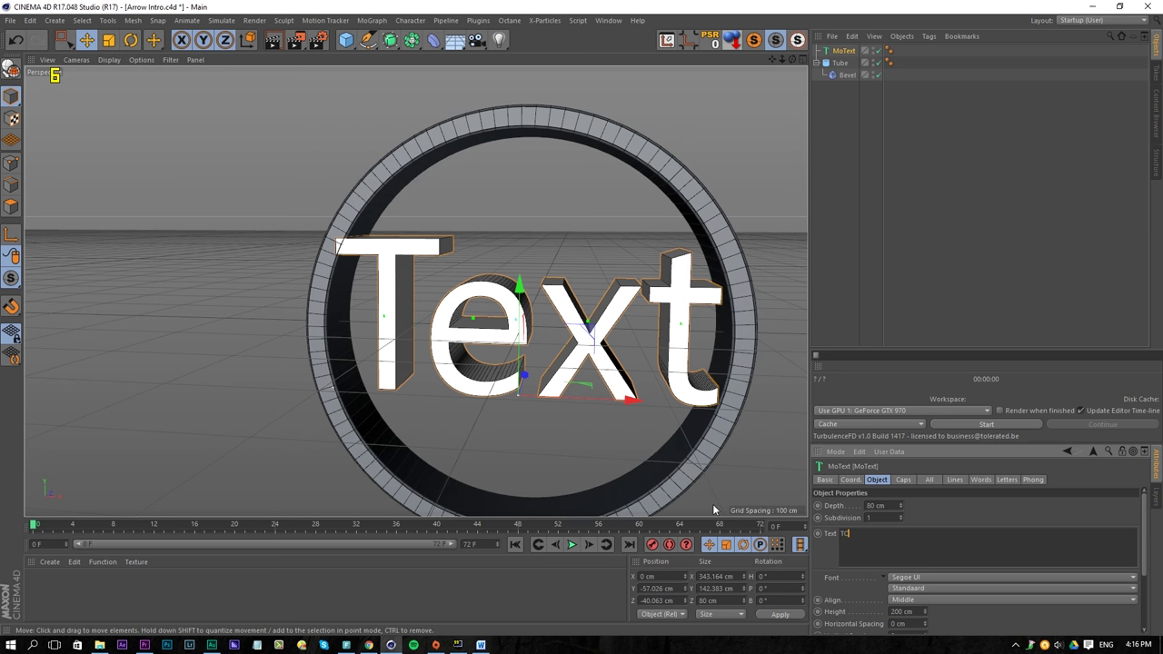
{"action": "left_click", "coordinate": [937, 507]}
{"action": "double_click", "coordinate": [862, 536]}
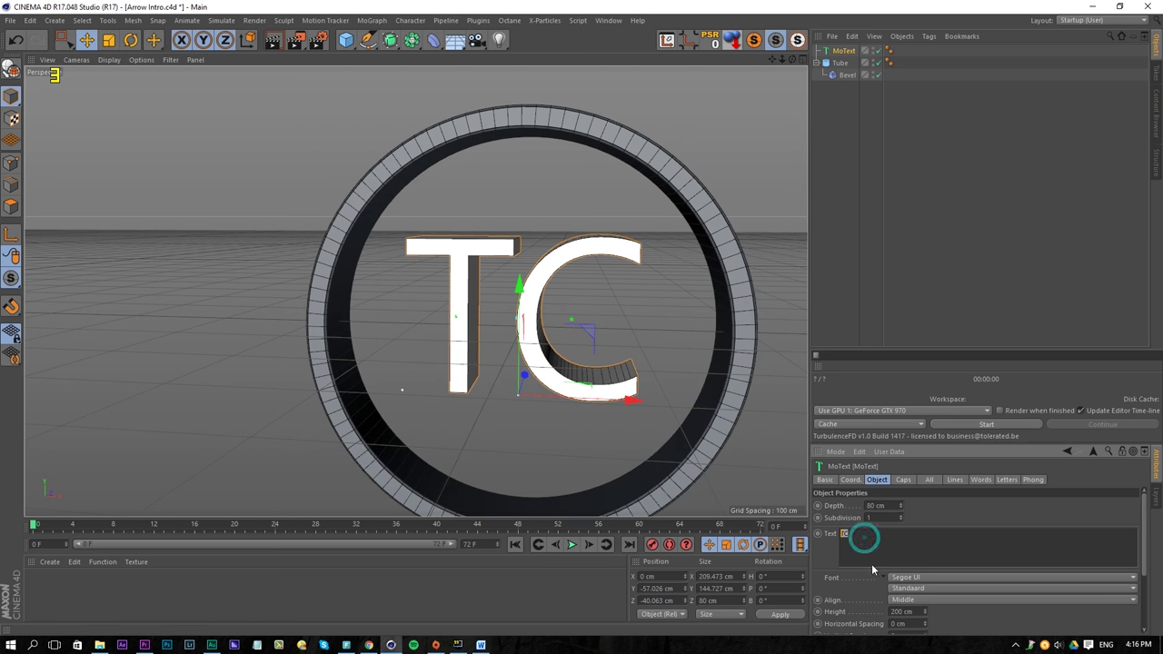
Step: Try the Quartzo Demo font on the TC text and change it to Nexa Bold
{"action": "left_click", "coordinate": [919, 580]}
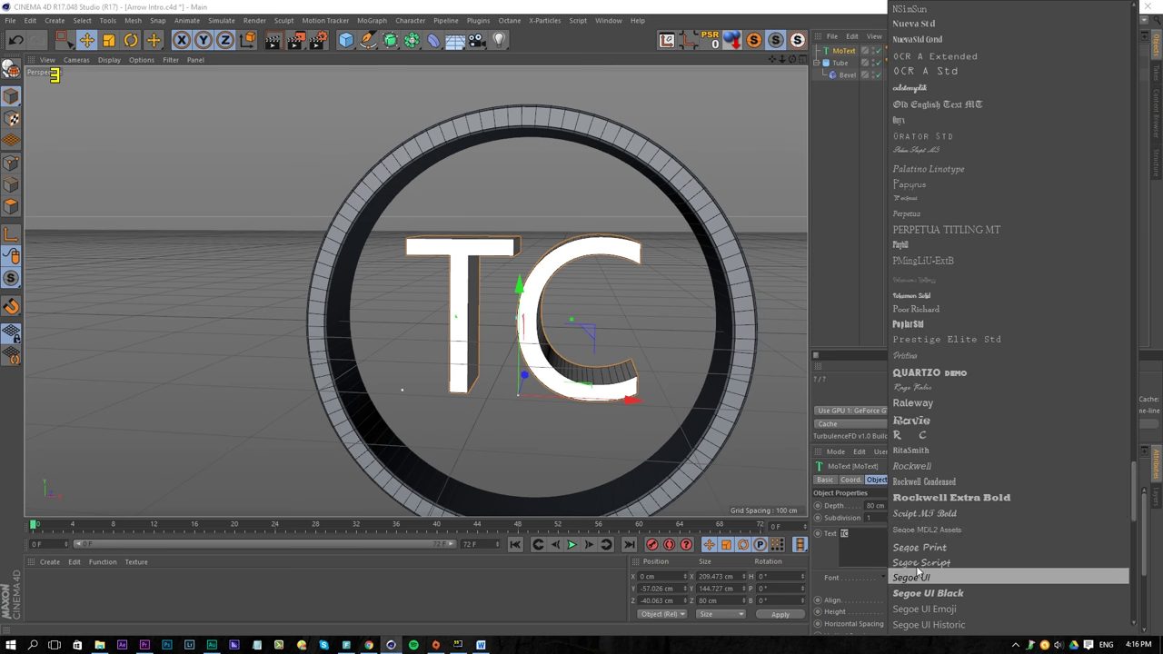
{"action": "left_click", "coordinate": [966, 376]}
{"action": "left_click", "coordinate": [913, 579]}
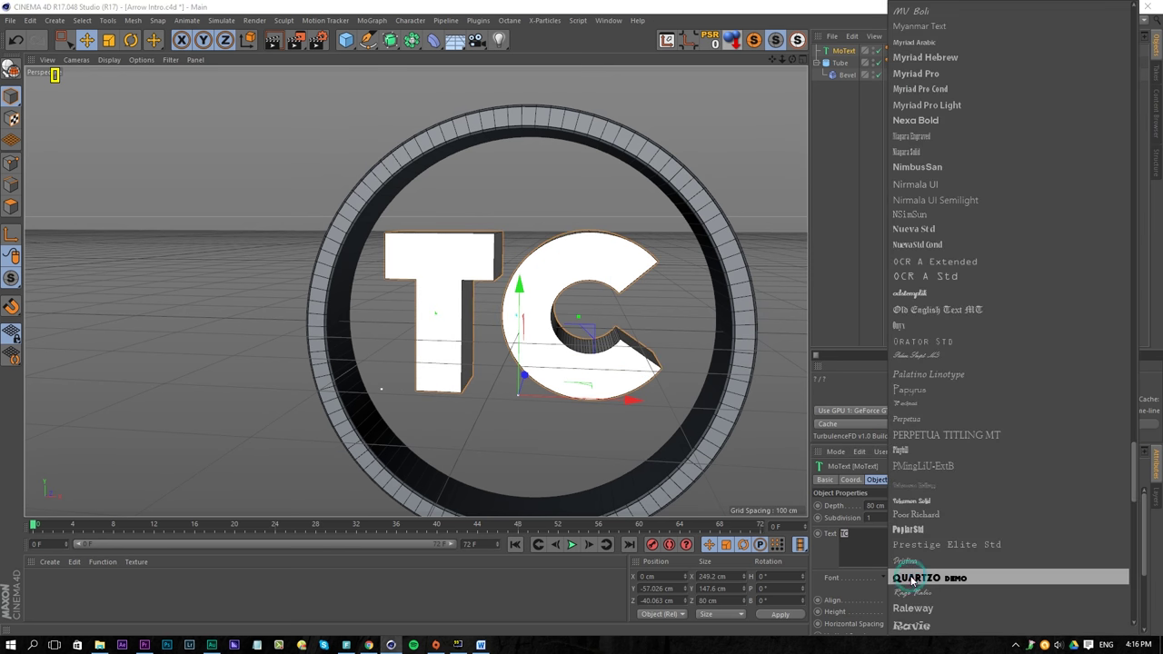
{"action": "scroll", "coordinate": [913, 579], "scroll_direction": "down", "scroll_amount": 5}
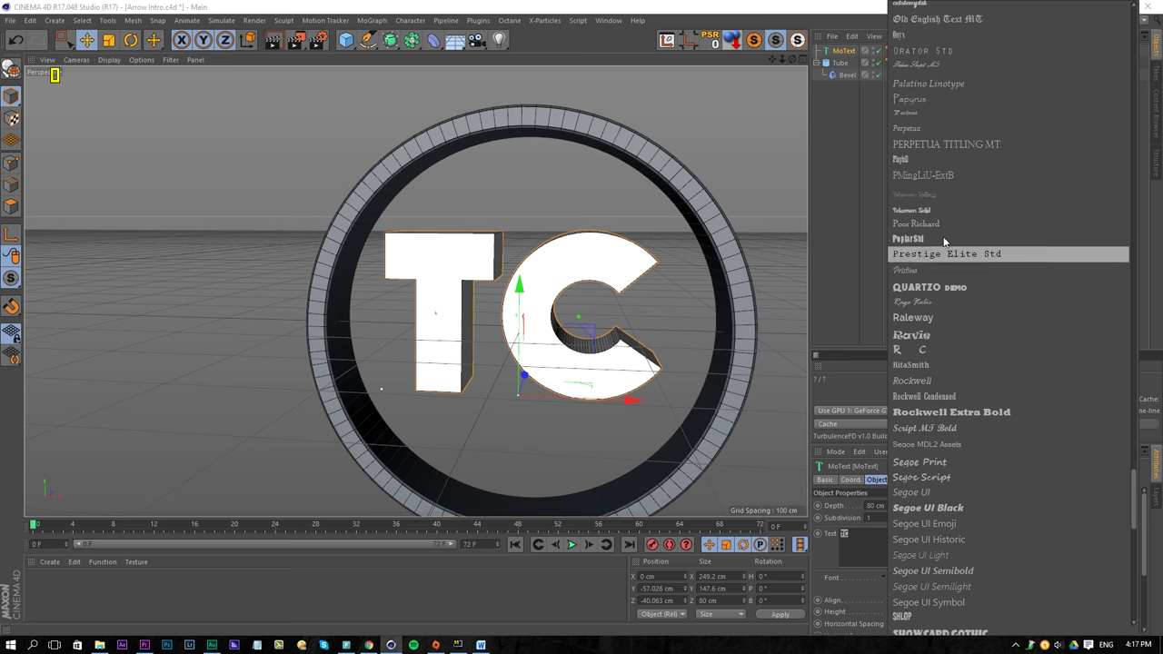
{"action": "scroll", "coordinate": [1008, 318], "scroll_direction": "down", "scroll_amount": 5}
{"action": "scroll", "coordinate": [1008, 319], "scroll_direction": "down", "scroll_amount": 3}
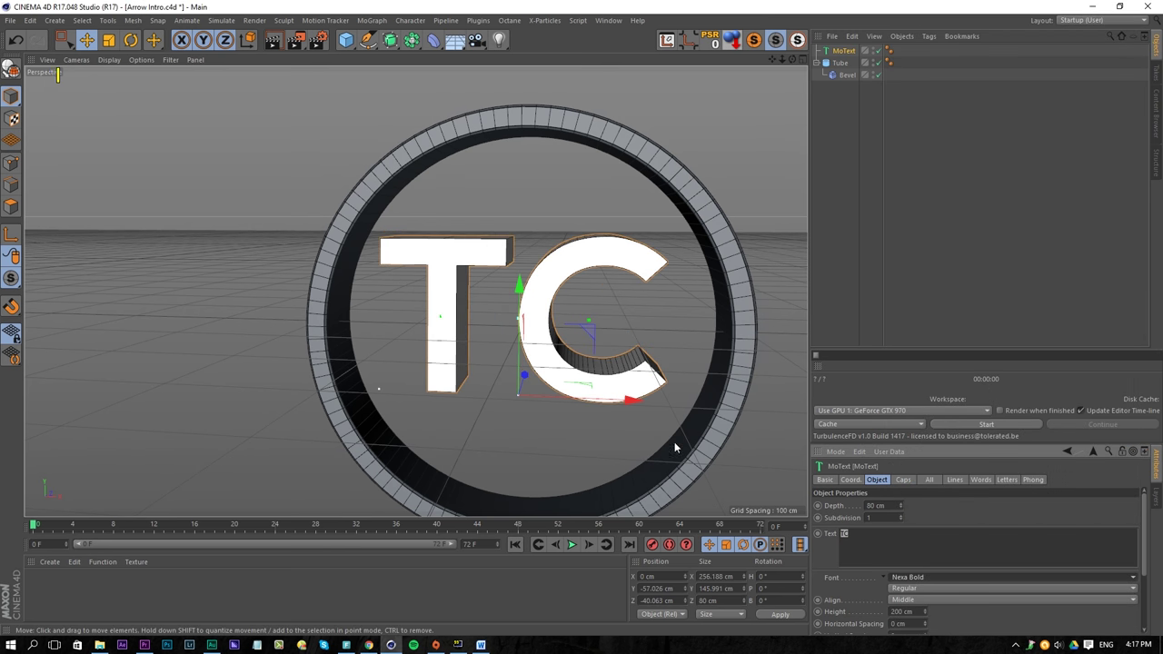
Step: Set the TC text's height to 275 cm and its horizontal spacing to -57 cm so the letters overlap
{"action": "left_click_drag", "start_coordinate": [593, 390], "coordinate": [580, 321], "text": "alt"}
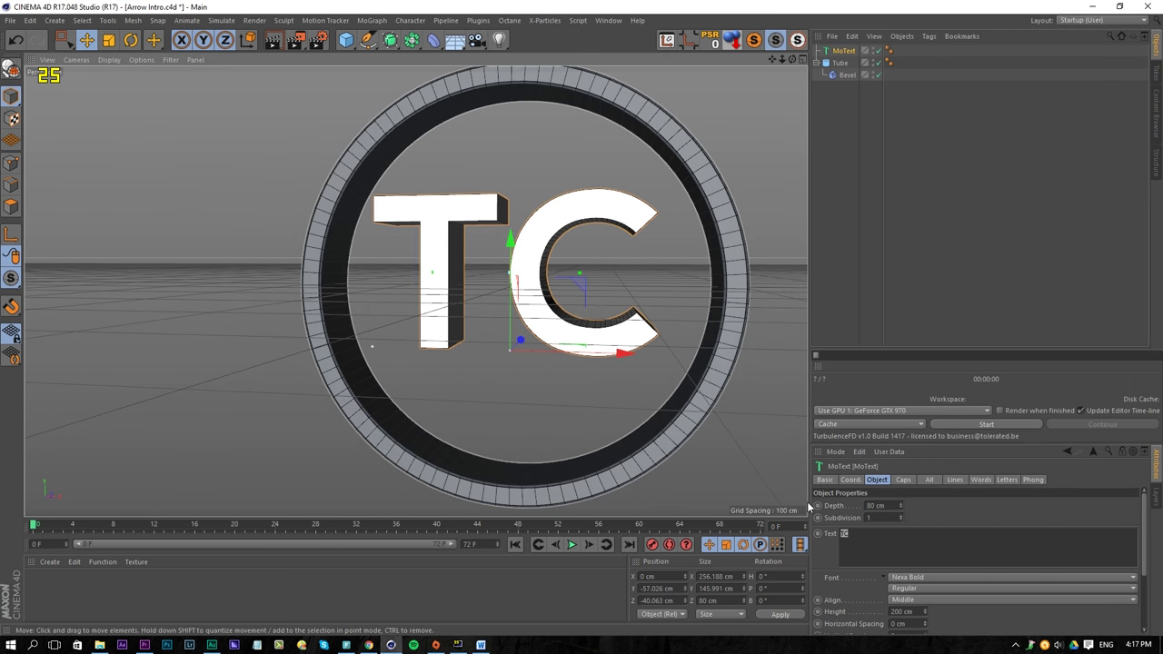
{"action": "left_click_drag", "start_coordinate": [926, 615], "coordinate": [922, 615]}
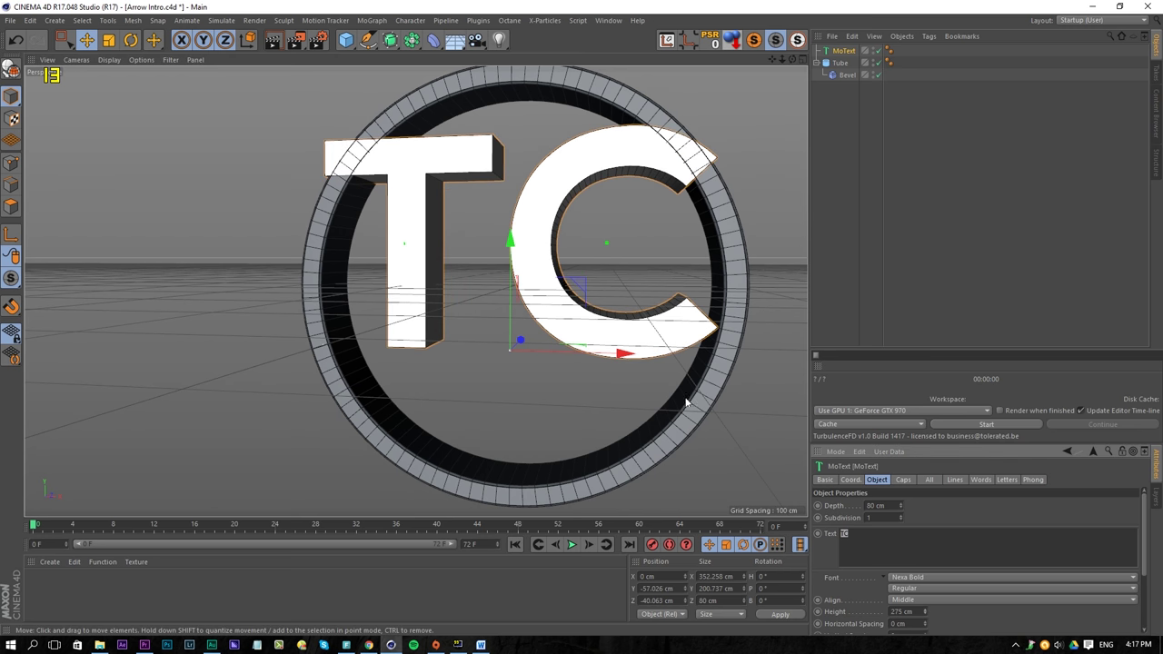
{"action": "left_click_drag", "start_coordinate": [687, 402], "coordinate": [779, 476], "text": "alt"}
{"action": "left_click_drag", "start_coordinate": [925, 623], "coordinate": [918, 638]}
{"action": "middle_click_drag", "start_coordinate": [470, 212], "coordinate": [503, 290], "text": "alt"}
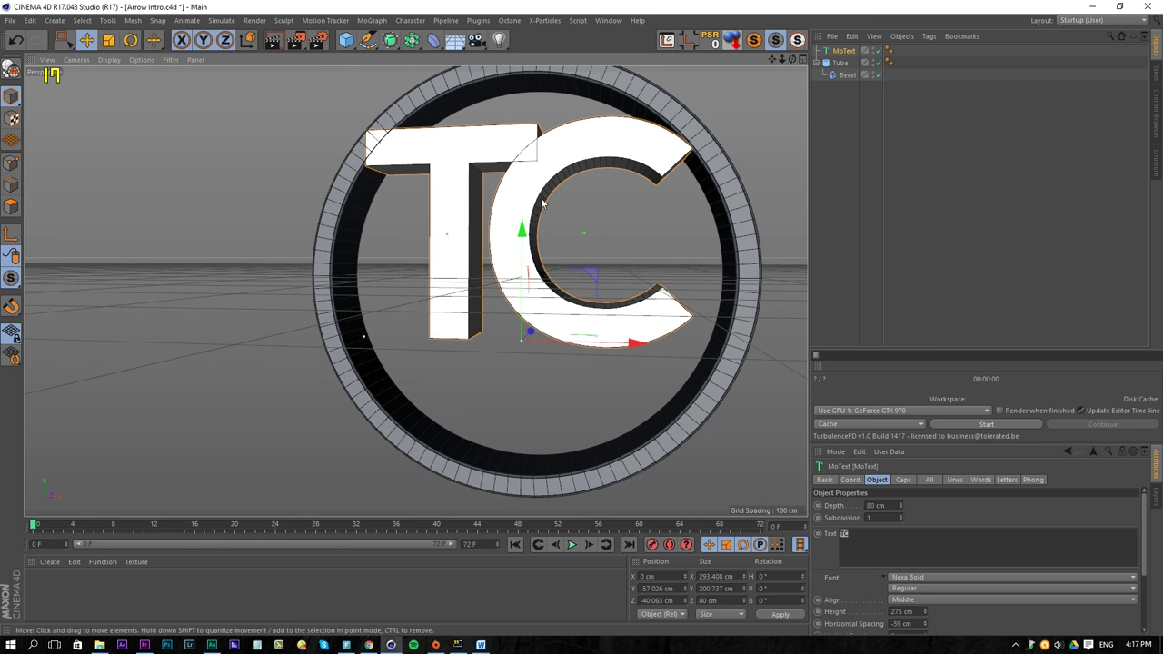
{"action": "left_click_drag", "start_coordinate": [924, 624], "coordinate": [923, 614]}
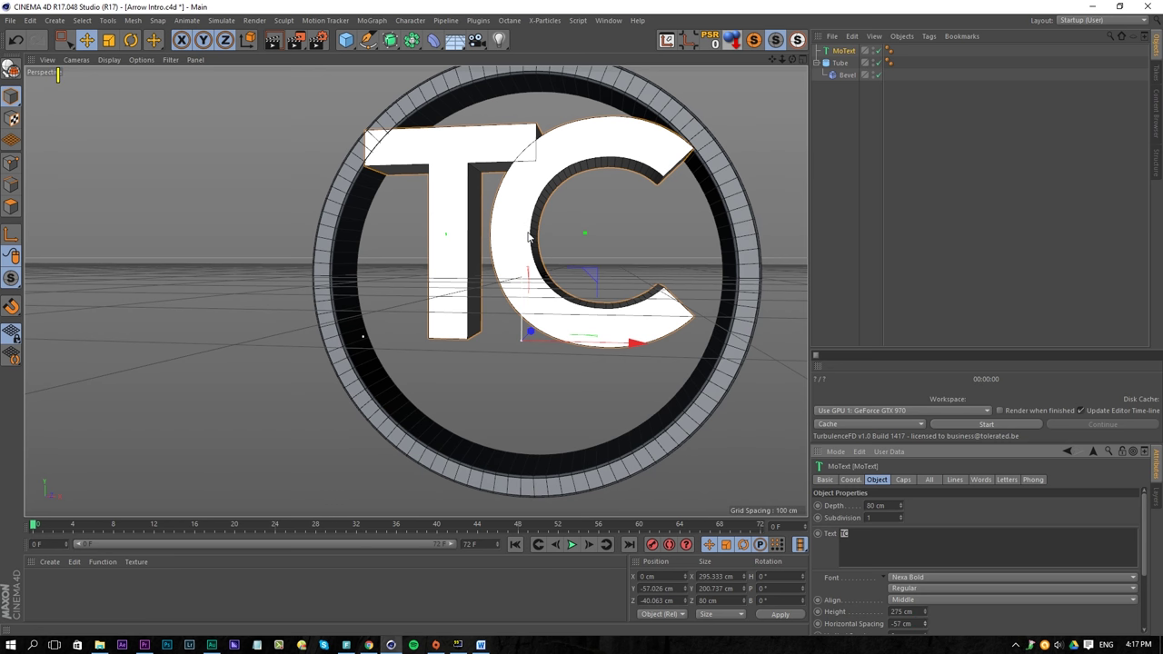
Step: Increase the text height to 304 cm and center the letters in the ring at about X 9 cm, Y -97 cm, Z -39 cm
{"action": "left_click_drag", "start_coordinate": [528, 238], "coordinate": [524, 280]}
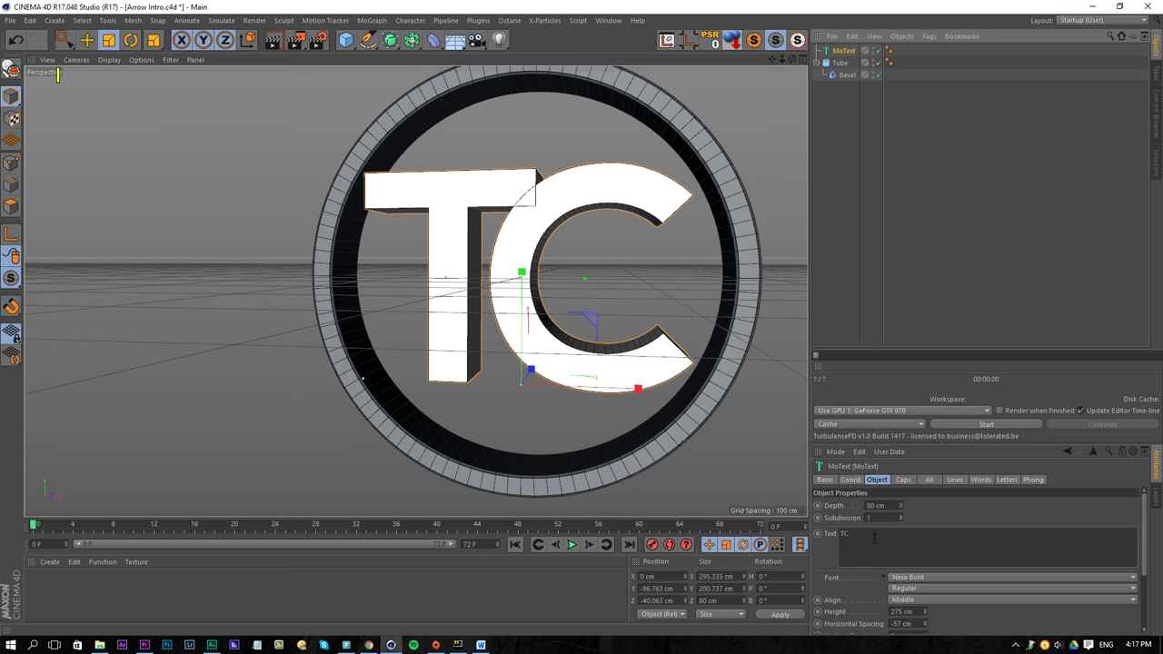
{"action": "left_click_drag", "start_coordinate": [926, 613], "coordinate": [926, 591]}
{"action": "key", "text": "e"}
{"action": "left_click_drag", "start_coordinate": [618, 394], "coordinate": [631, 393]}
{"action": "left_click_drag", "start_coordinate": [541, 373], "coordinate": [543, 372]}
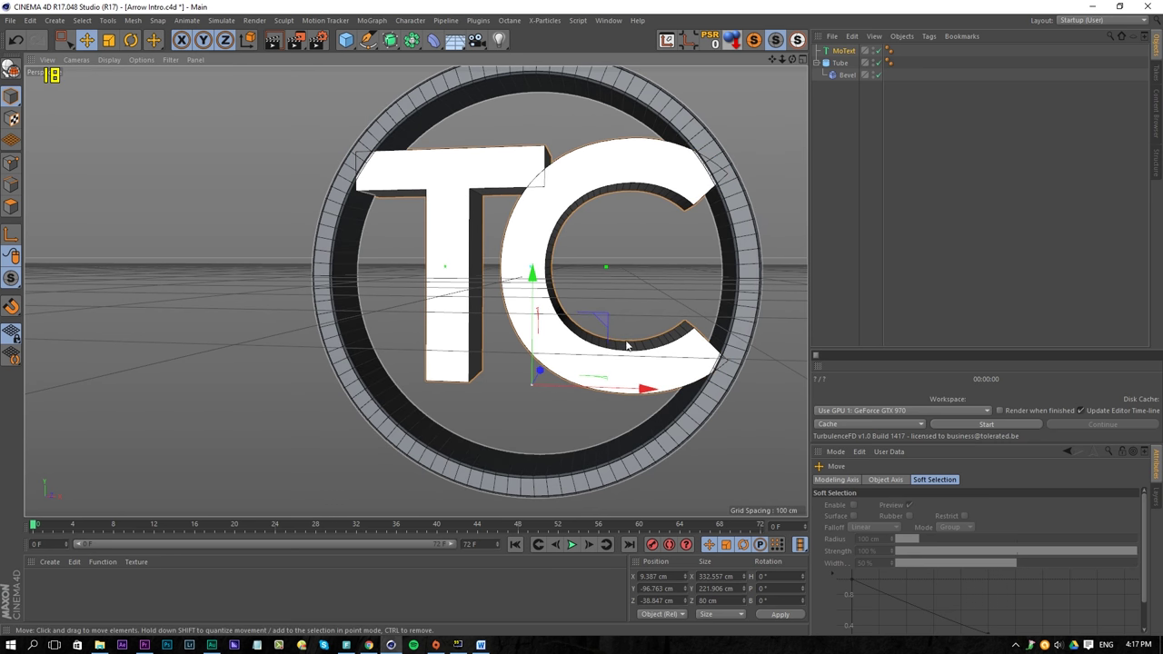
Step: Set both the start and end caps of the TC text to Fillet Cap
{"action": "left_click_drag", "start_coordinate": [592, 330], "coordinate": [587, 294], "text": "alt"}
{"action": "left_click", "coordinate": [825, 52]}
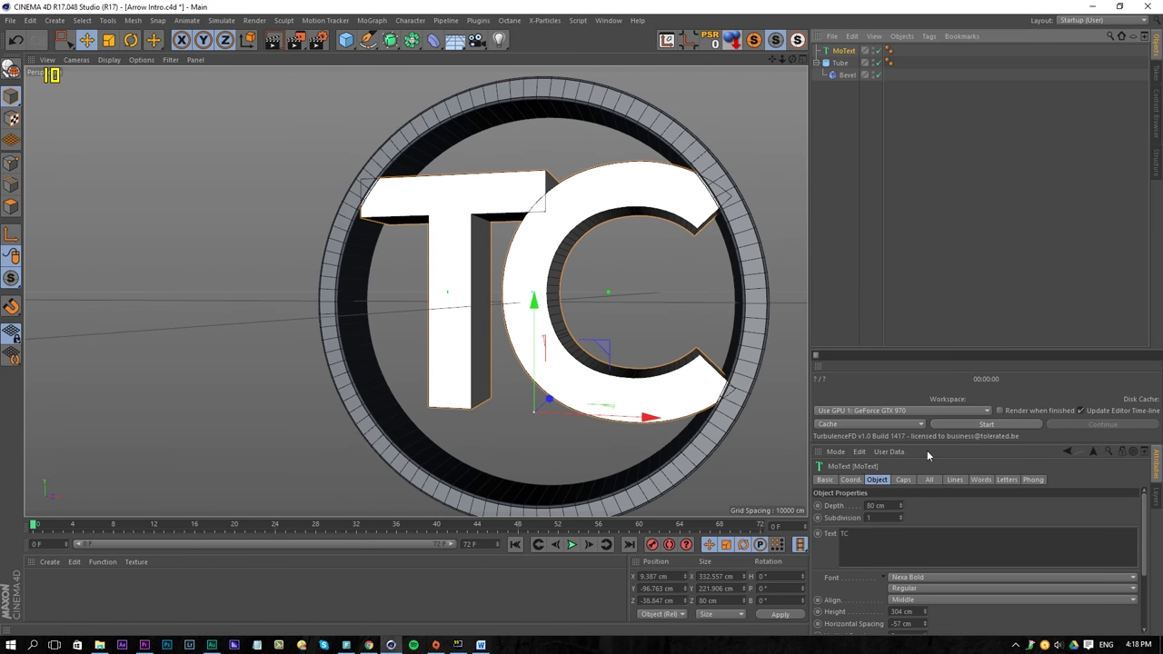
{"action": "left_click", "coordinate": [903, 480]}
{"action": "left_click", "coordinate": [936, 505]}
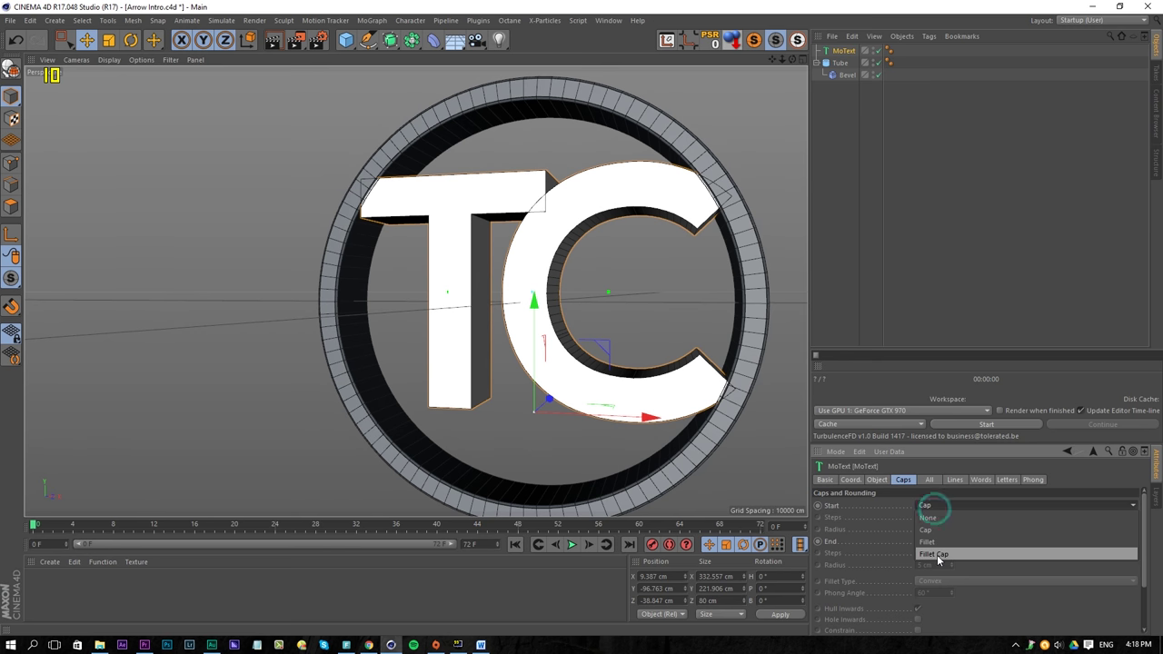
{"action": "left_click", "coordinate": [937, 551]}
{"action": "left_click", "coordinate": [934, 541]}
{"action": "left_click", "coordinate": [931, 587]}
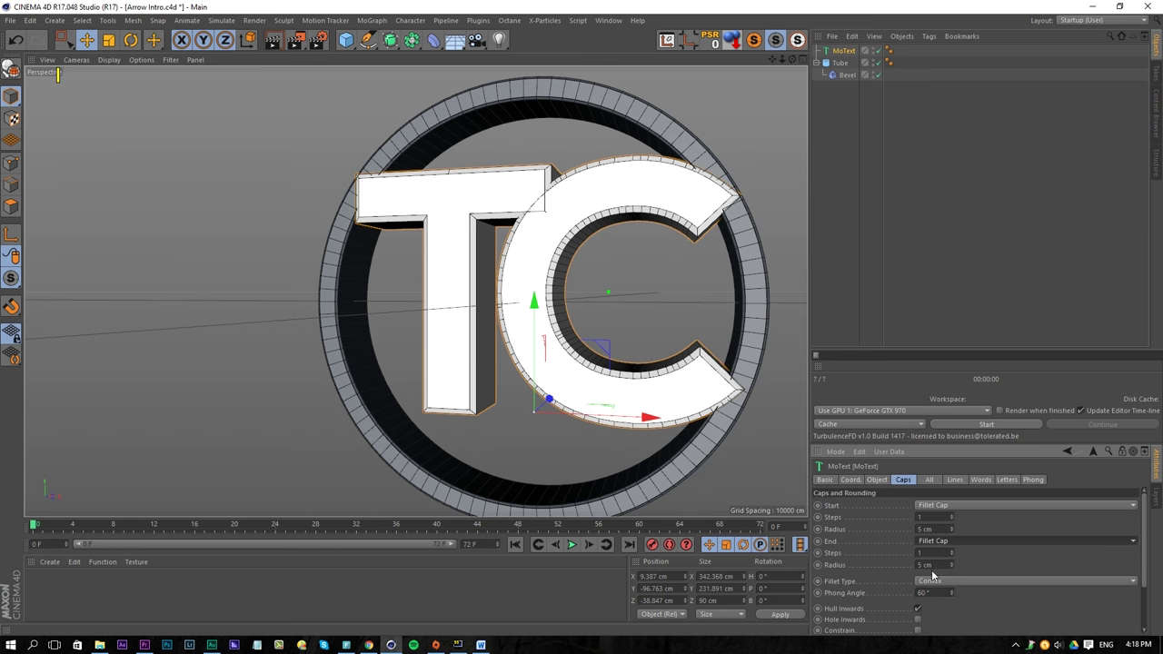
Step: Set the start cap's fillet radius to 1 cm on the TC text
{"action": "left_click_drag", "start_coordinate": [941, 529], "coordinate": [878, 530]}
{"action": "type", "text": "1"}
{"action": "key", "text": "Return"}
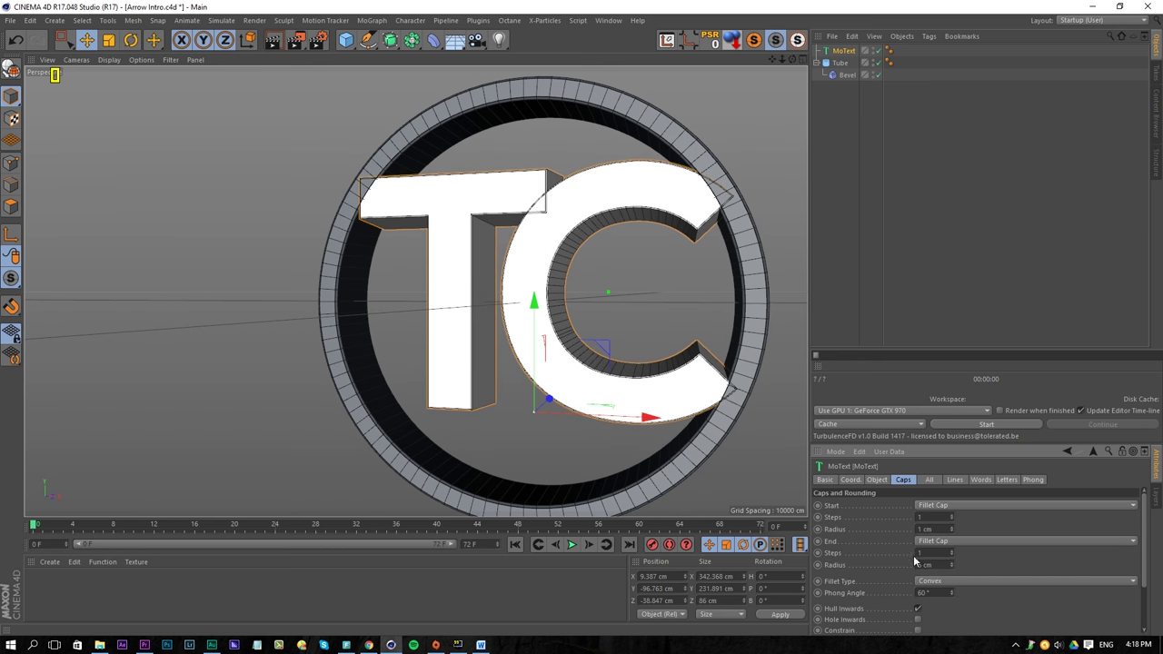
Step: Set the end cap's fillet radius to 1 cm on the TC text
{"action": "type", "text": "1"}
{"action": "key", "text": "Return"}
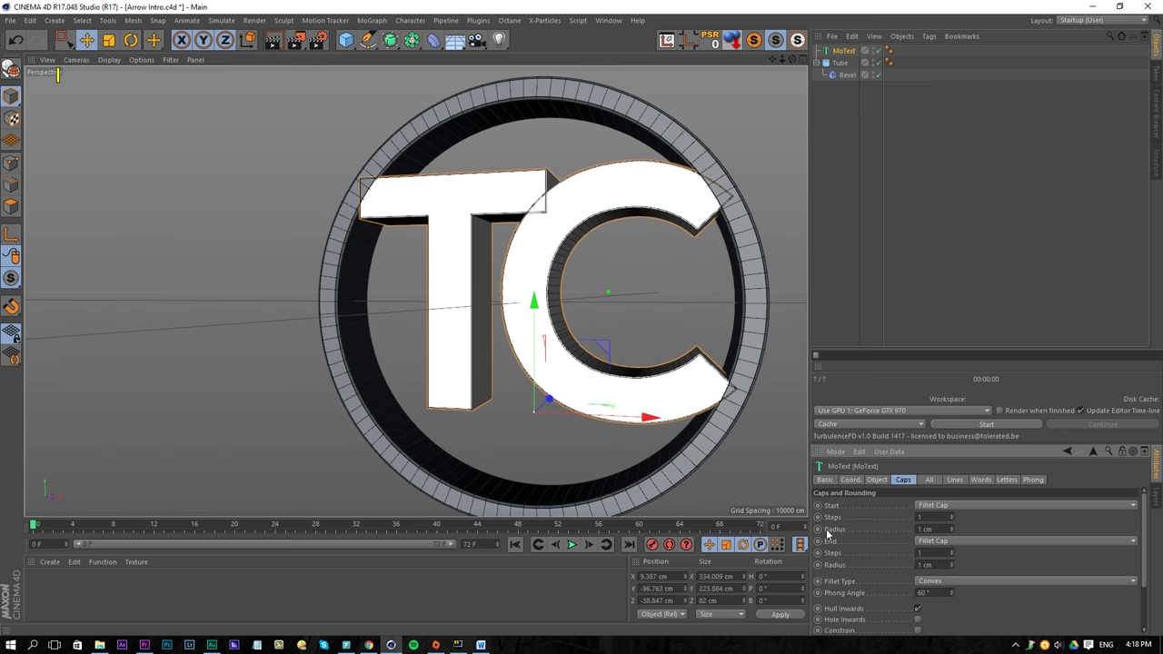
{"action": "right_click_drag", "start_coordinate": [754, 285], "coordinate": [835, 253], "text": "alt"}
{"action": "right_click_drag", "start_coordinate": [634, 153], "coordinate": [681, 148], "text": "alt"}
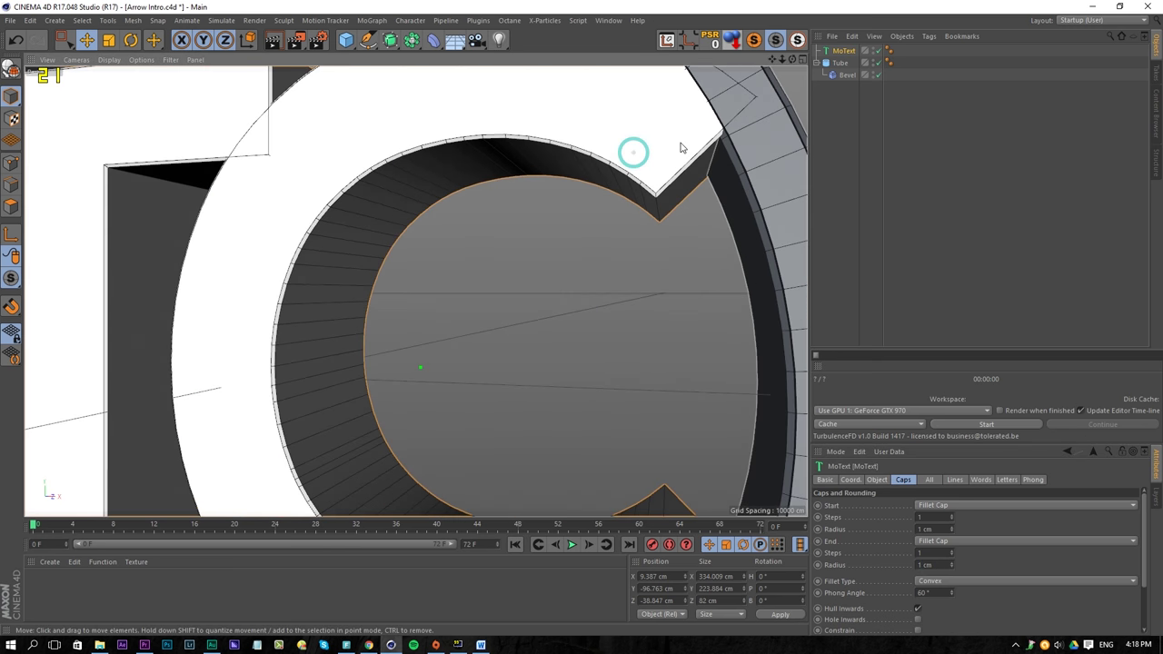
Step: Set the fillet radius of both the start and end caps of the TC text to 2 cm
{"action": "double_click", "coordinate": [935, 529]}
{"action": "type", "text": "2"}
{"action": "key", "text": "Return"}
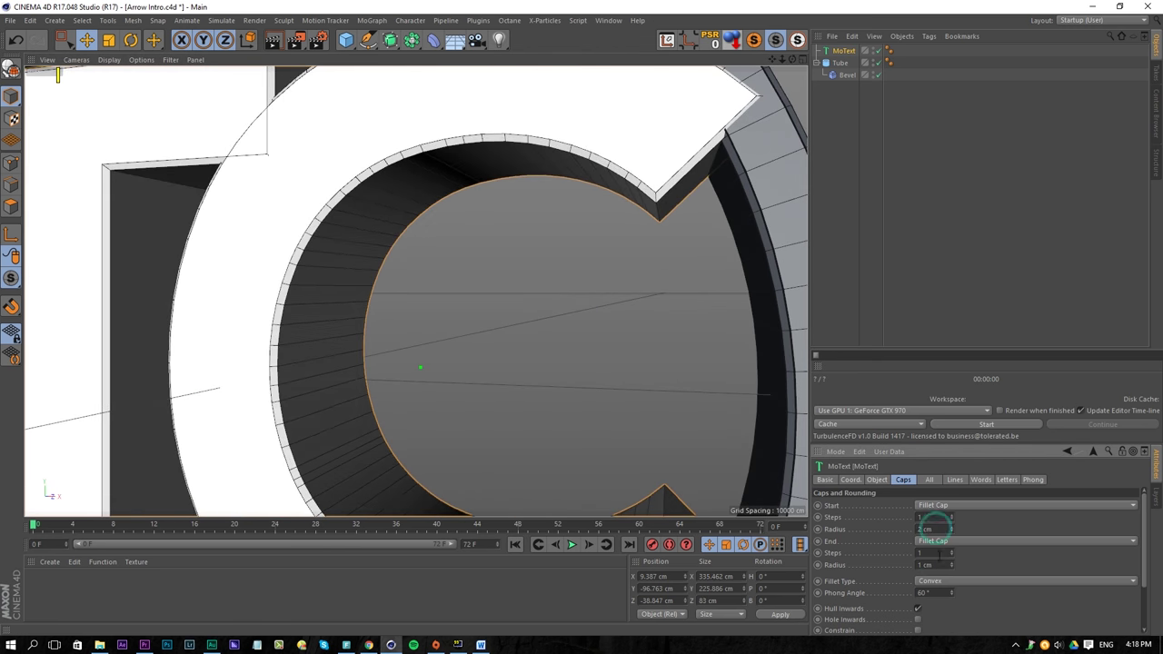
{"action": "type", "text": "2"}
{"action": "key", "text": "Return"}
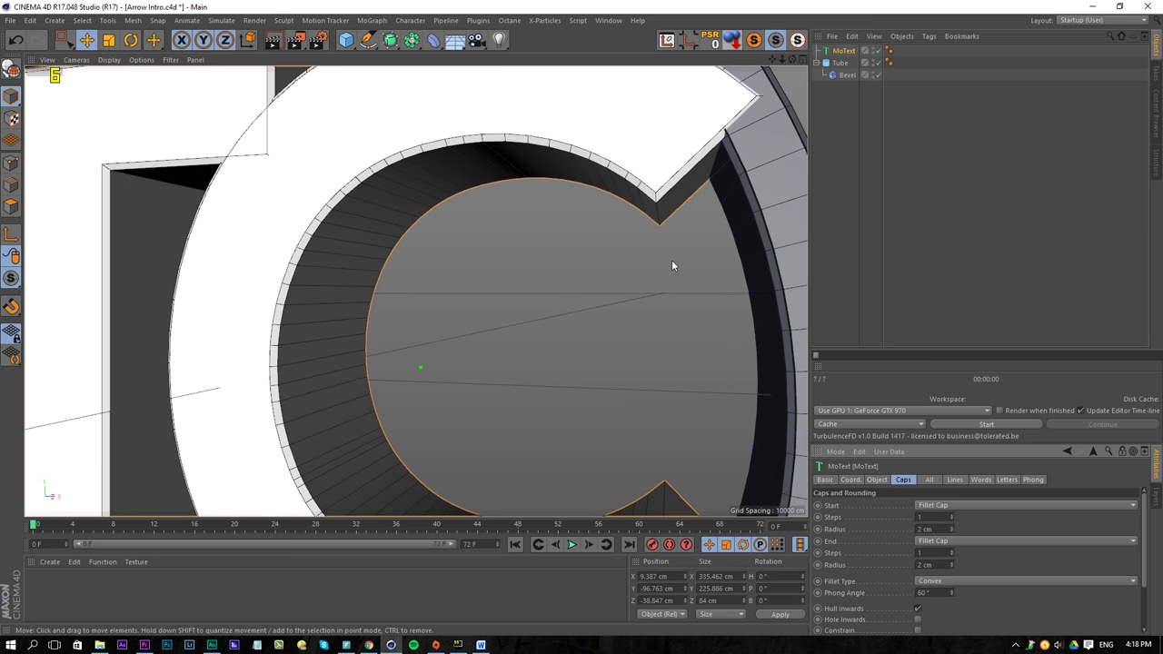
{"action": "left_click_drag", "start_coordinate": [676, 252], "coordinate": [696, 296], "text": "alt"}
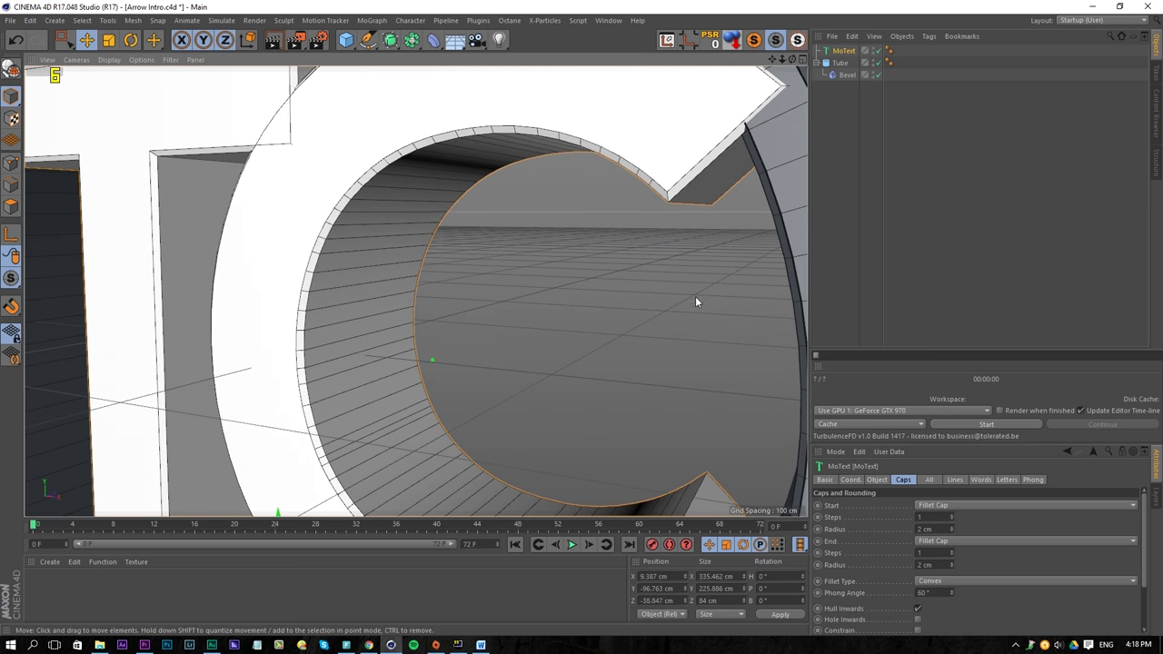
Step: Enable Constrain for the TC text's caps and shift the text slightly in depth to about Z -37.7 cm
{"action": "left_click", "coordinate": [918, 631]}
{"action": "mouse_move", "coordinate": [627, 236]}
{"action": "left_mouse_down", "text": "alt"}
{"action": "mouse_move", "coordinate": [669, 175]}
{"action": "mouse_move", "coordinate": [647, 227]}
{"action": "left_mouse_up", "text": "alt"}
{"action": "left_click_drag", "start_coordinate": [566, 390], "coordinate": [727, 169]}
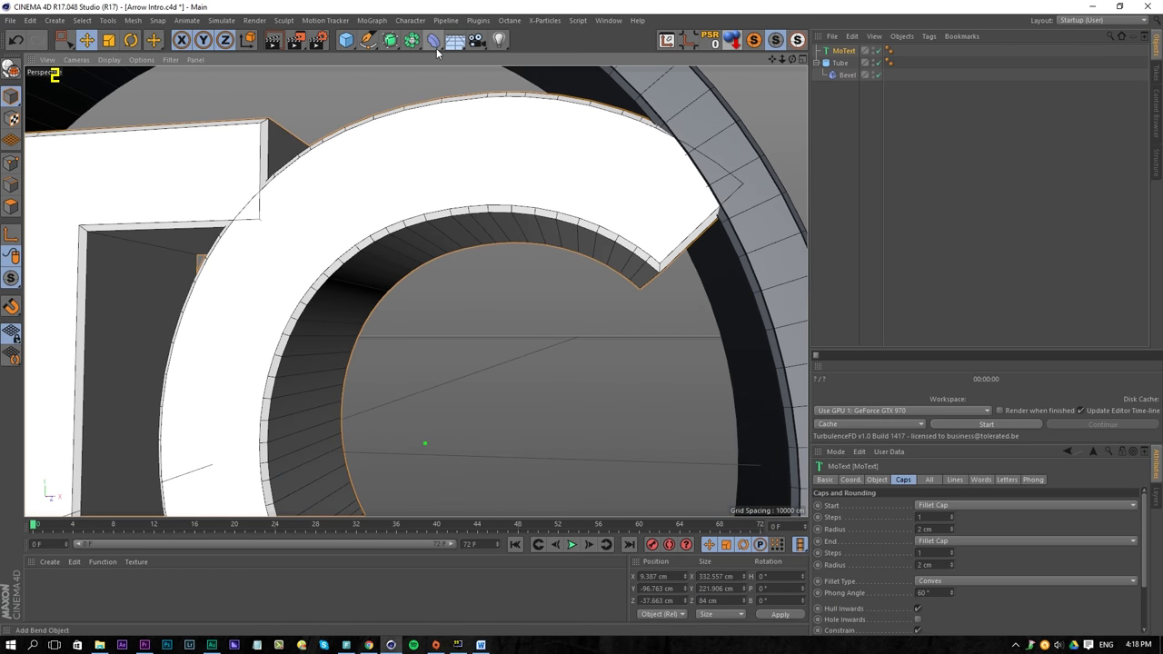
{"action": "left_click_drag", "start_coordinate": [434, 44], "coordinate": [572, 208]}
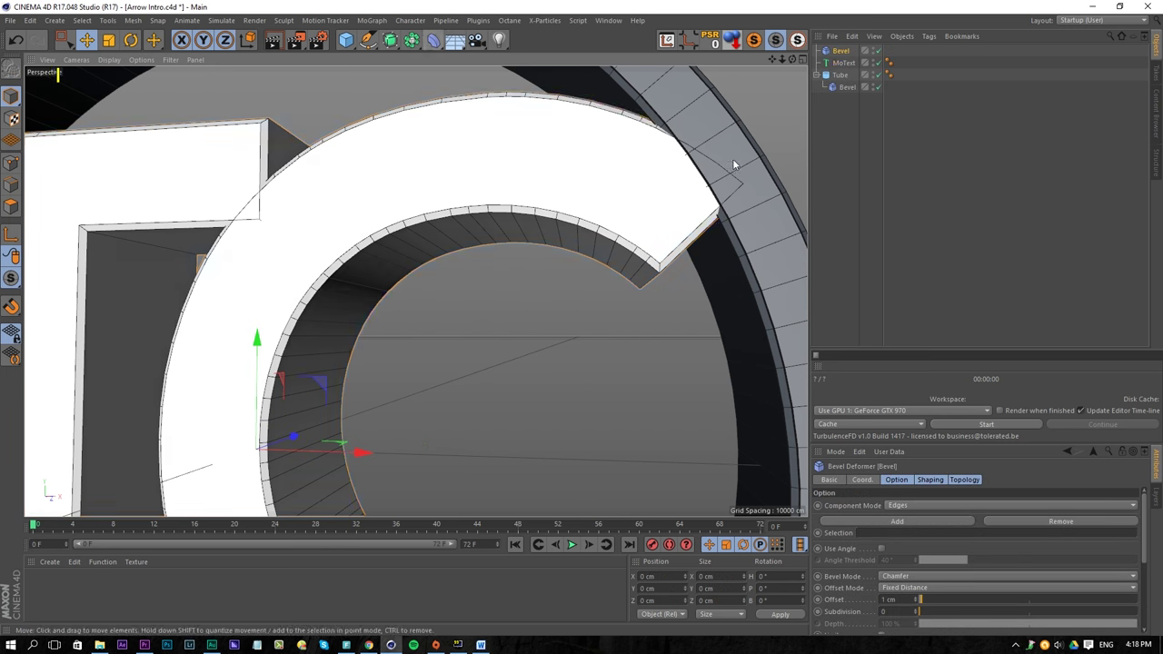
{"action": "left_click_drag", "start_coordinate": [838, 53], "coordinate": [845, 62]}
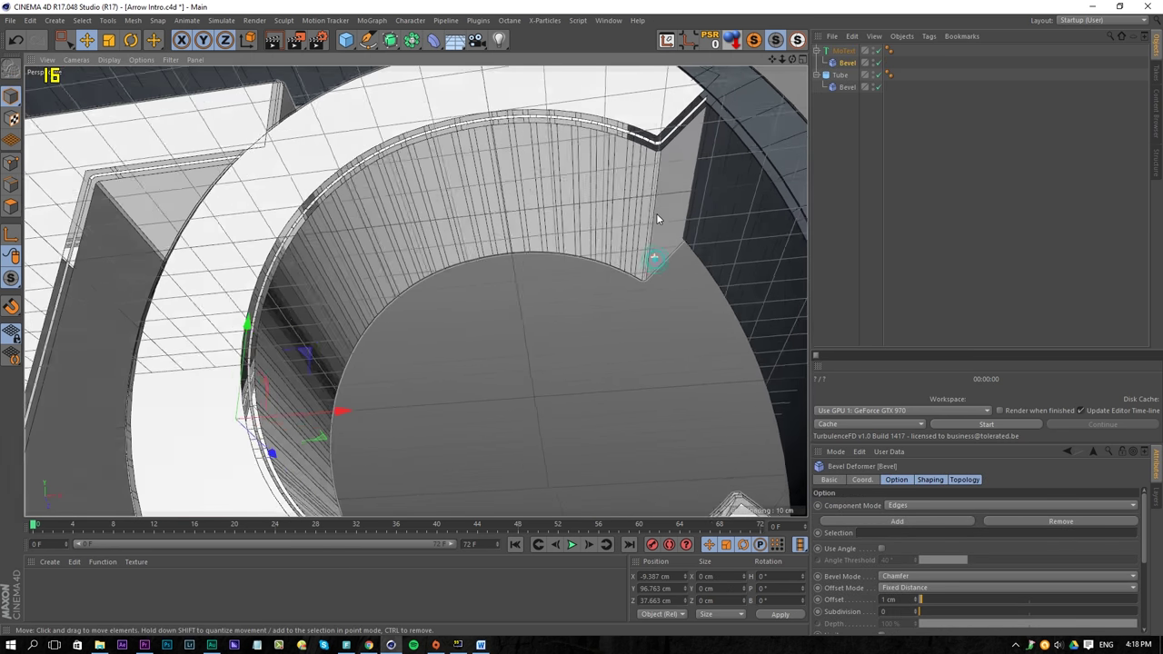
{"action": "left_click_drag", "start_coordinate": [657, 214], "coordinate": [652, 186], "text": "alt"}
{"action": "right_click_drag", "start_coordinate": [637, 108], "coordinate": [757, 104], "text": "alt"}
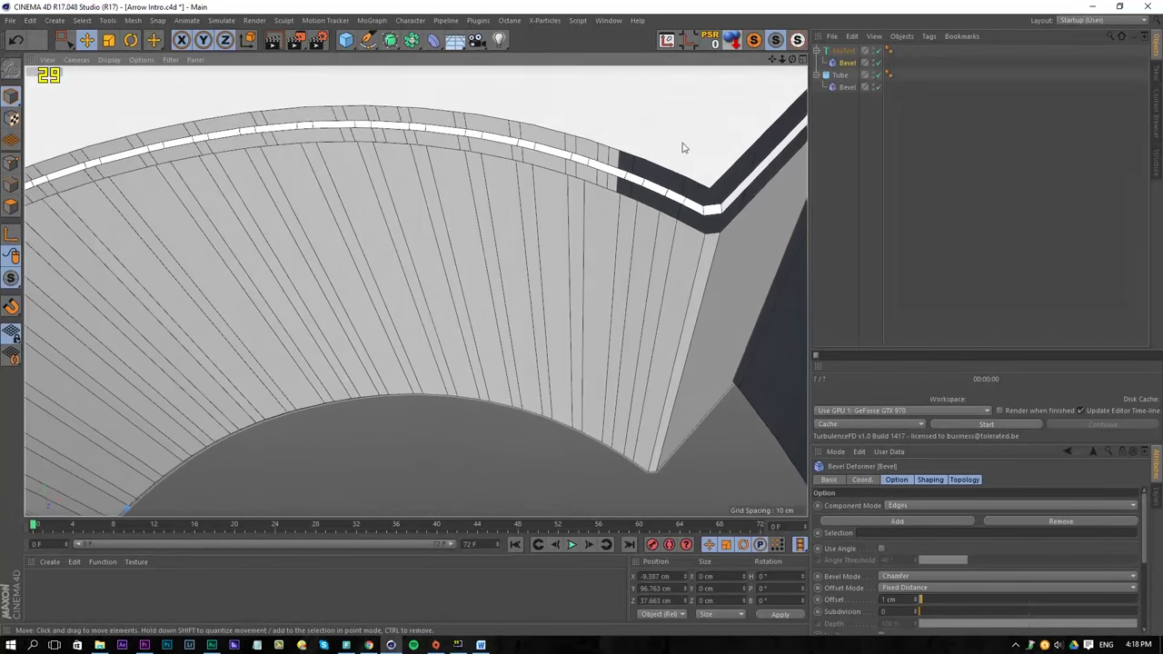
{"action": "left_click_drag", "start_coordinate": [682, 143], "coordinate": [657, 179], "text": "alt"}
{"action": "right_click_drag", "start_coordinate": [664, 166], "coordinate": [634, 189], "text": "alt"}
{"action": "left_click", "coordinate": [836, 63]}
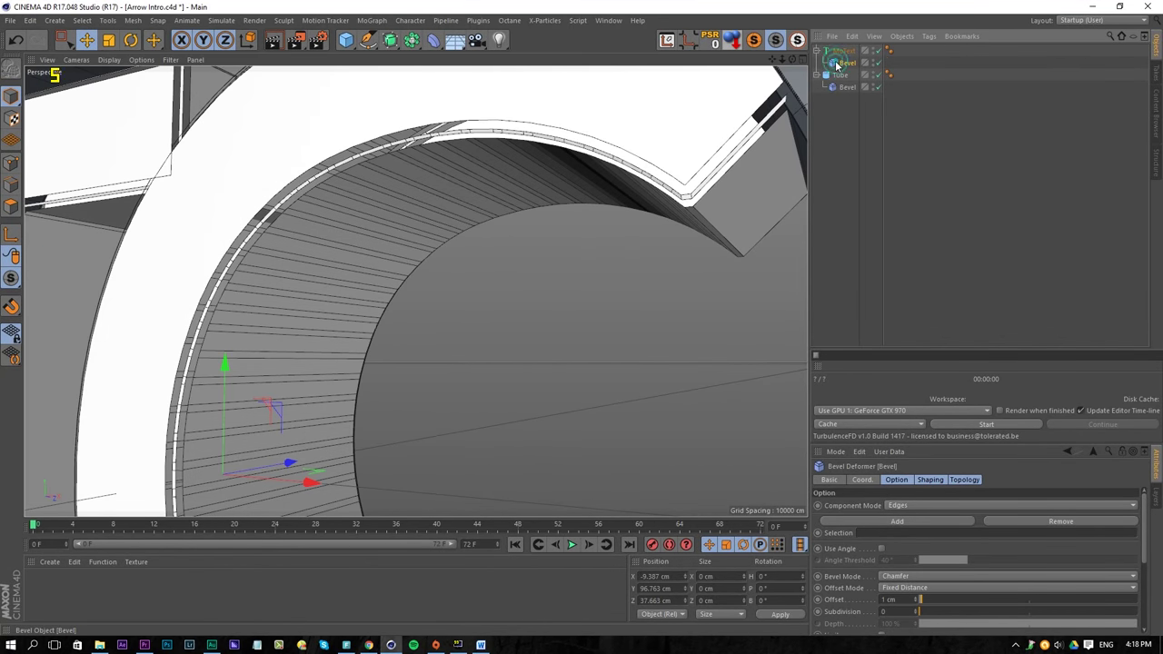
{"action": "key", "text": "Delete"}
Step: Rename the text object as TC and the tube as Ring
{"action": "left_click", "coordinate": [836, 51]}
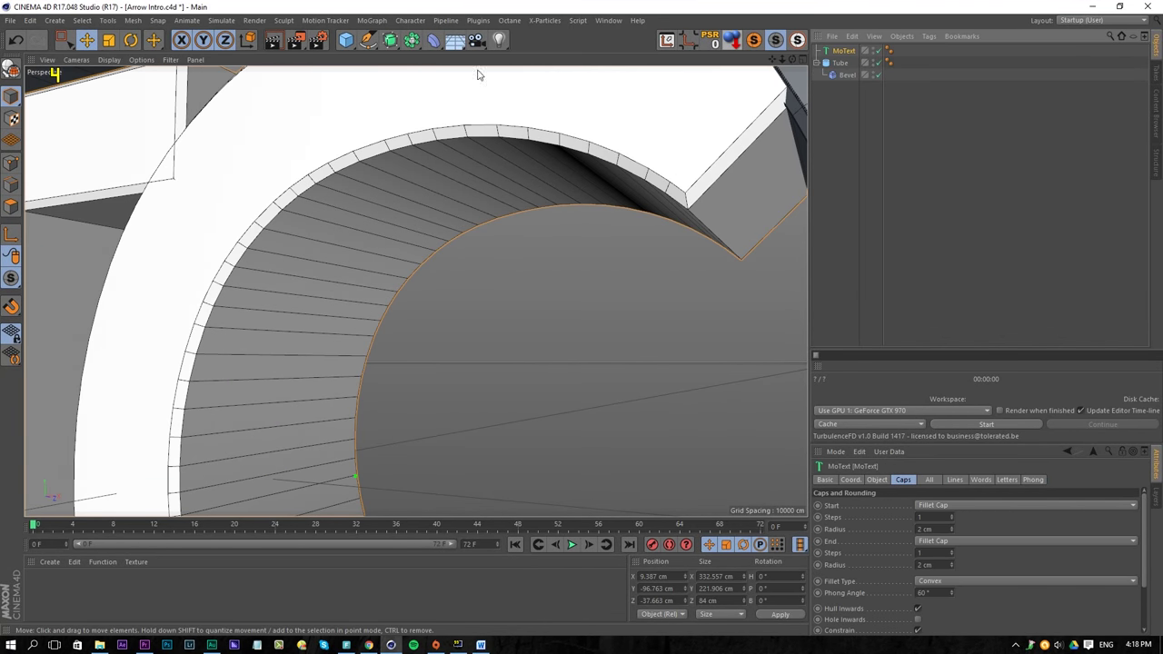
{"action": "left_click", "coordinate": [841, 63]}
{"action": "type", "text": "Ring"}
{"action": "key", "text": "Return"}
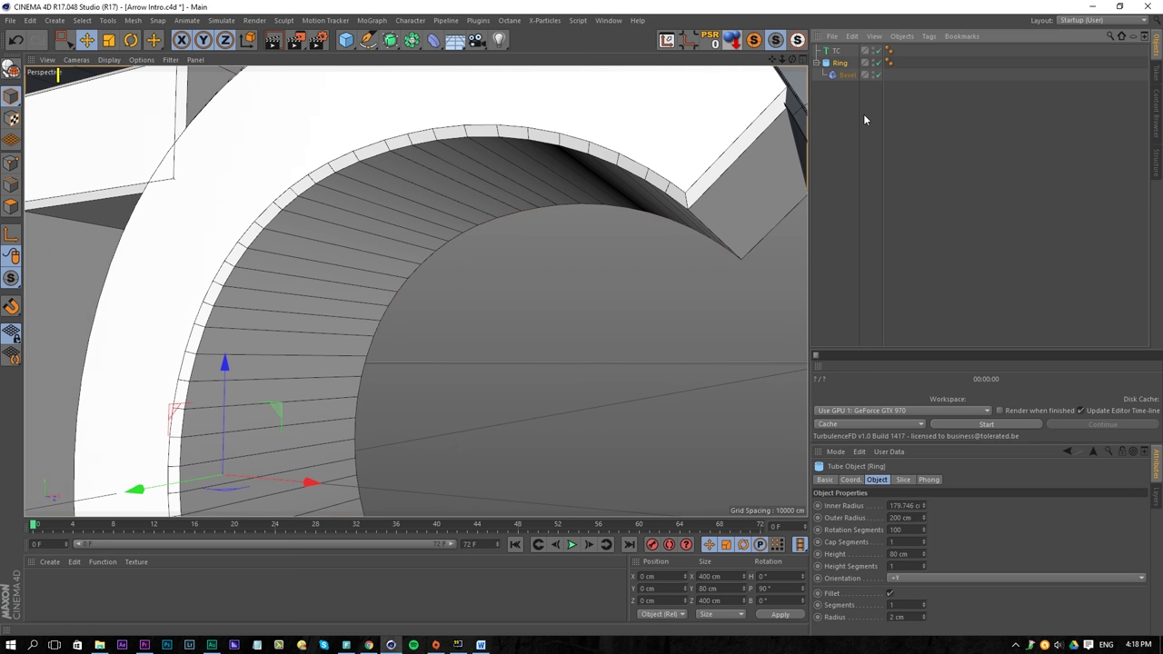
Step: Add a Connect object and make the TC text its child
{"action": "left_click", "coordinate": [838, 52]}
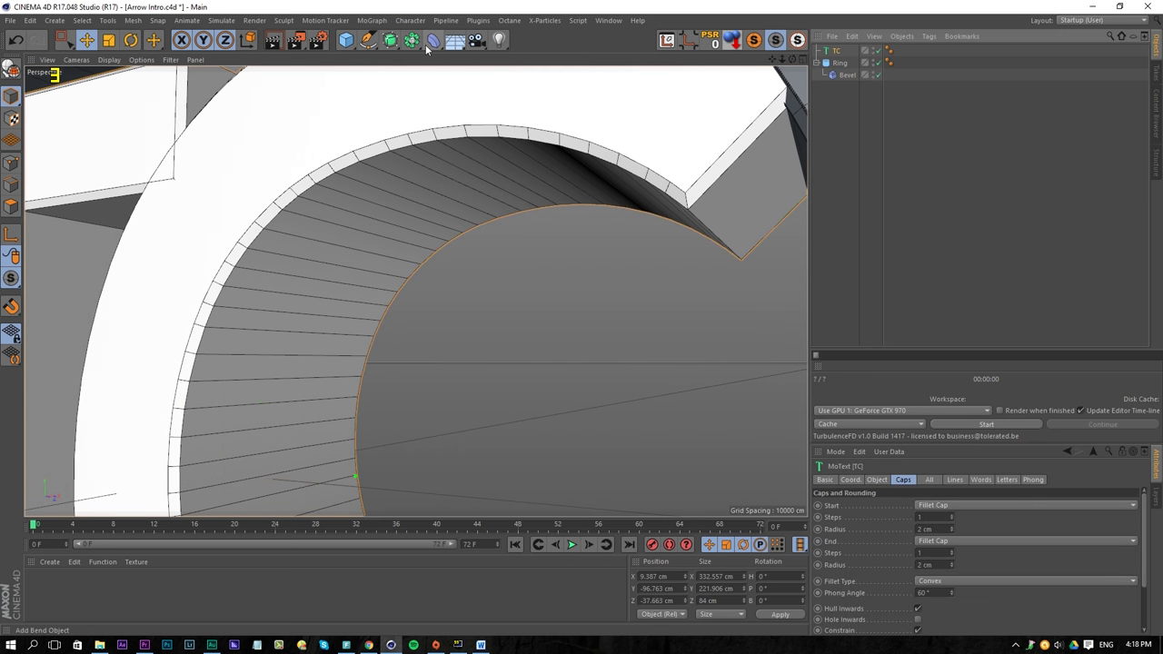
{"action": "left_click_drag", "start_coordinate": [414, 42], "coordinate": [535, 98]}
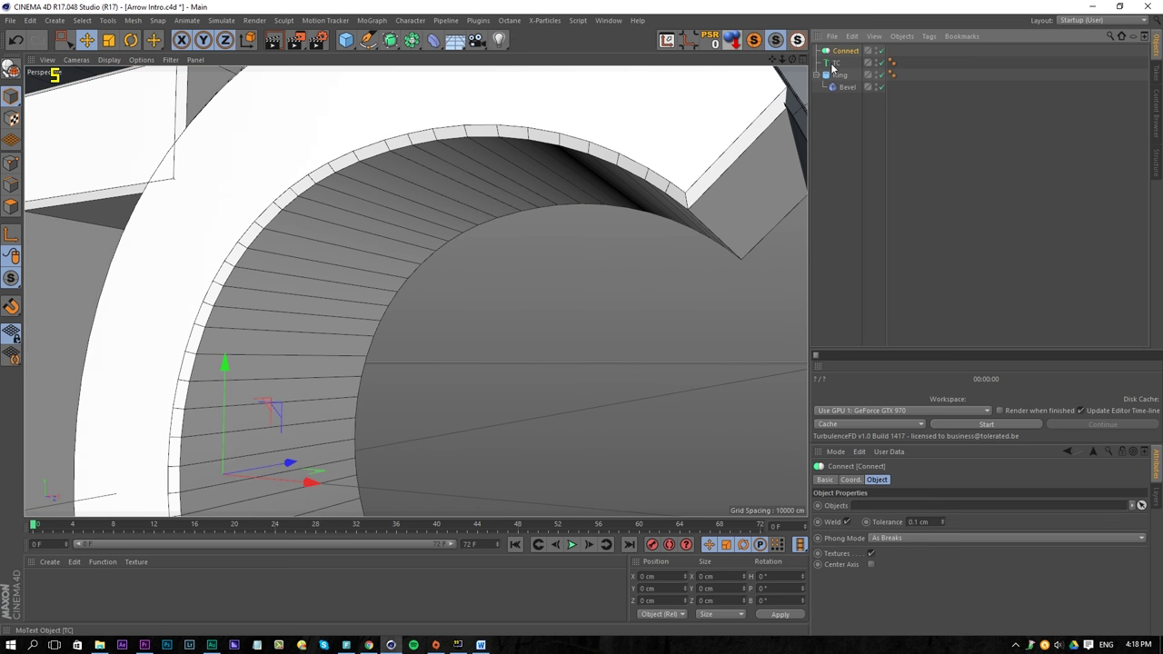
{"action": "left_click_drag", "start_coordinate": [844, 53], "coordinate": [845, 52]}
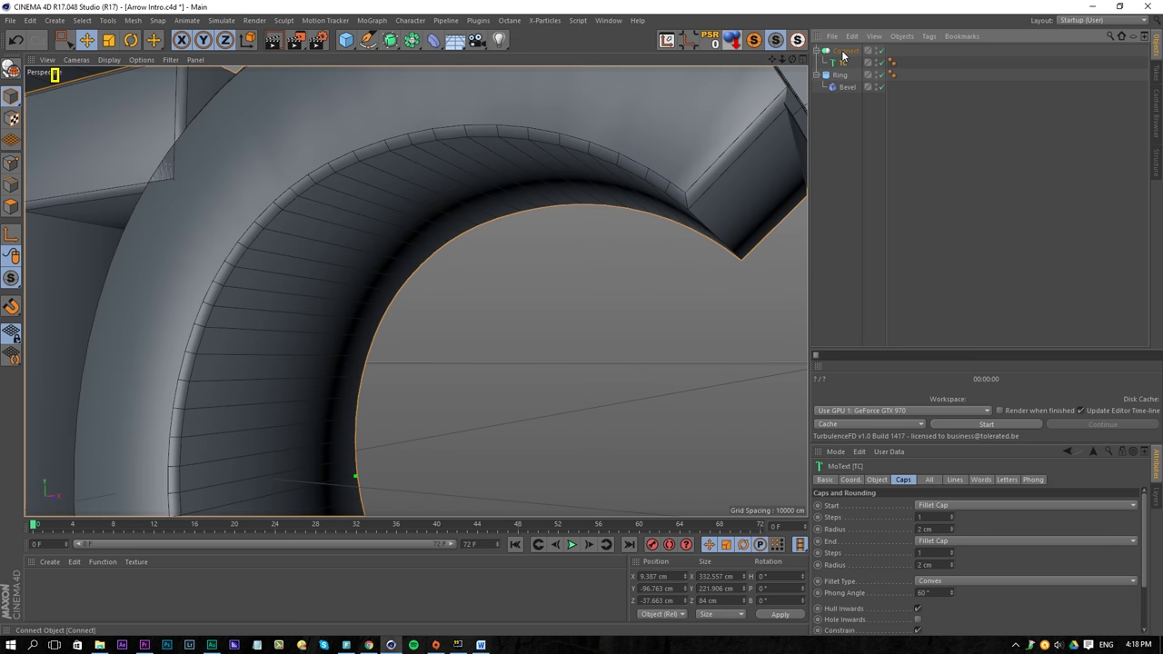
Step: Add a Bevel deformer and group it with the Connect object under a null named TC
{"action": "left_click_drag", "start_coordinate": [433, 40], "coordinate": [590, 209]}
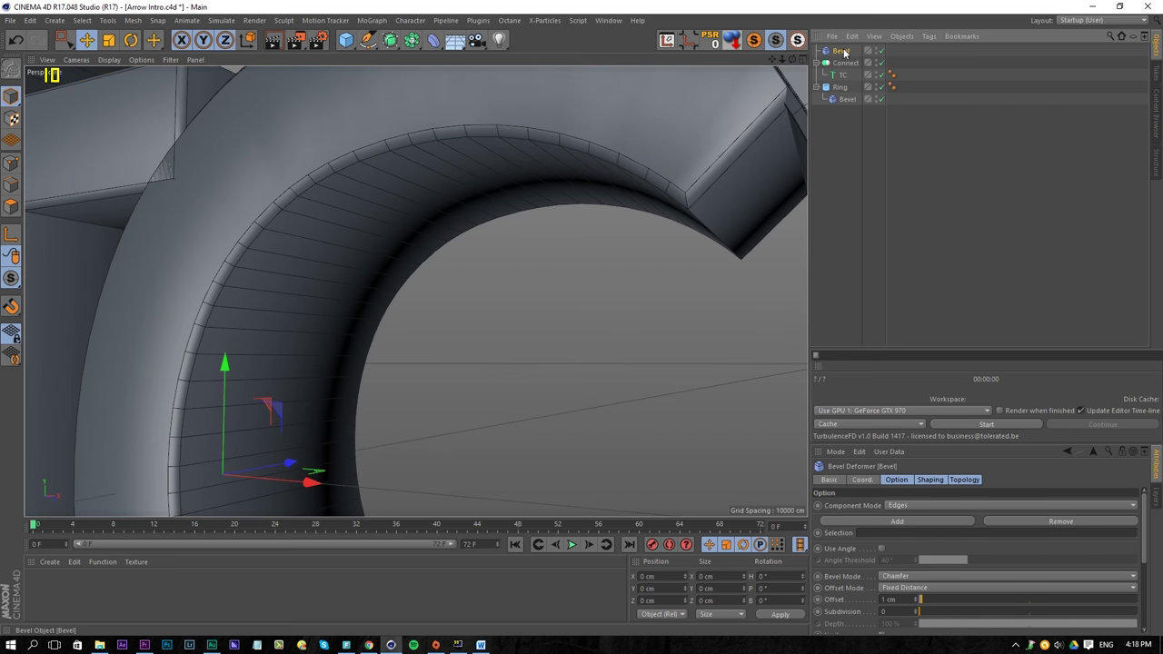
{"action": "left_click", "coordinate": [845, 63], "text": "ctrl"}
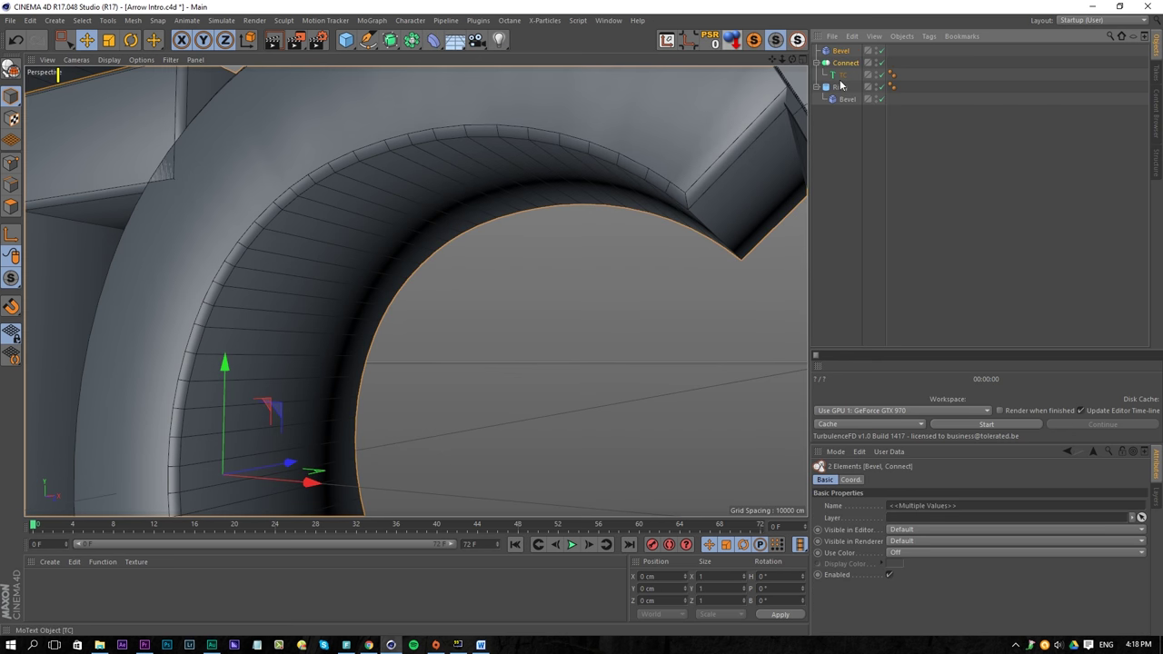
{"action": "key", "text": "alt+g"}
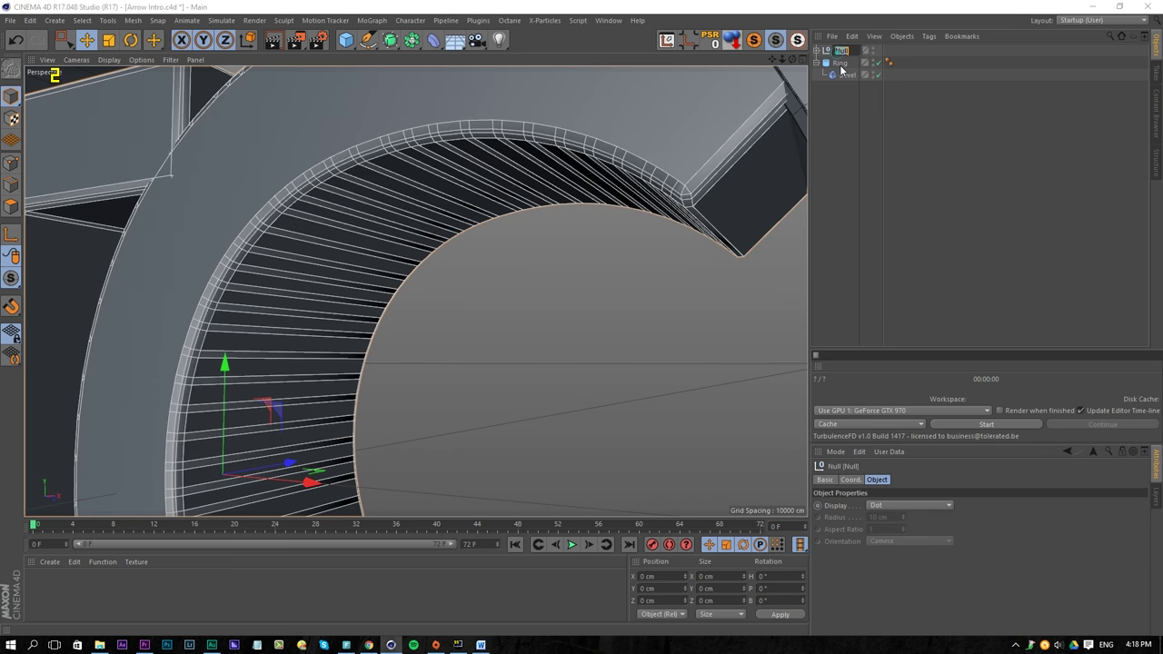
{"action": "type", "text": "TC"}
{"action": "key", "text": "Return"}
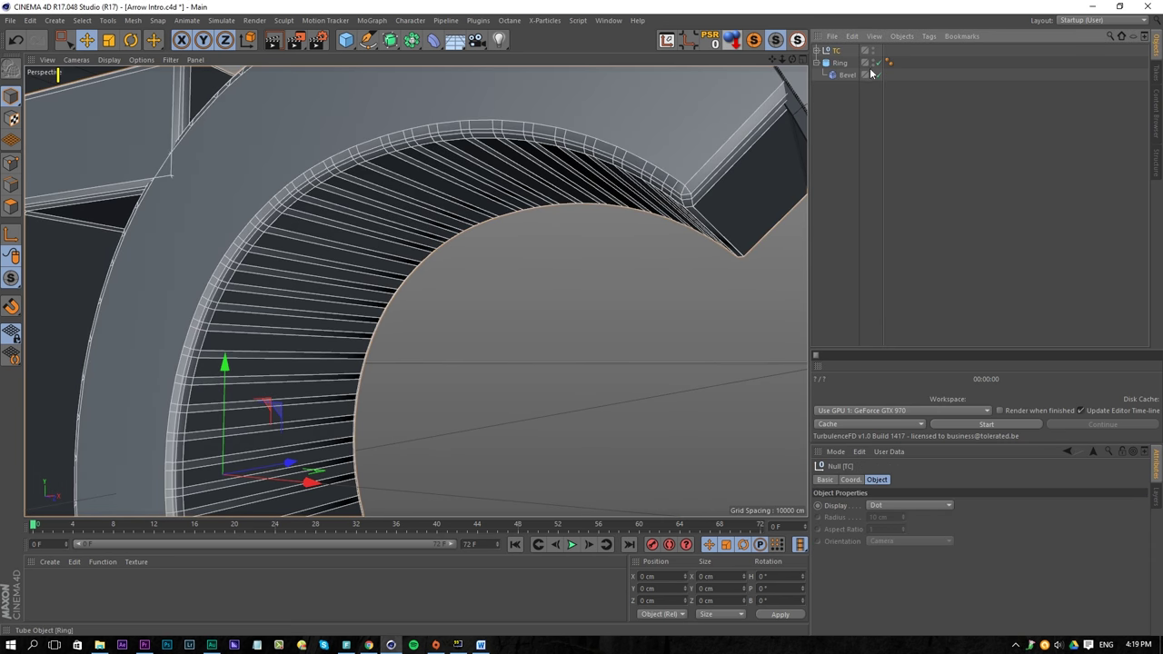
Step: Enable Use Angle on the TC group's Bevel deformer and set its offset to 0.2 cm
{"action": "left_click", "coordinate": [815, 51]}
{"action": "left_click", "coordinate": [847, 63]}
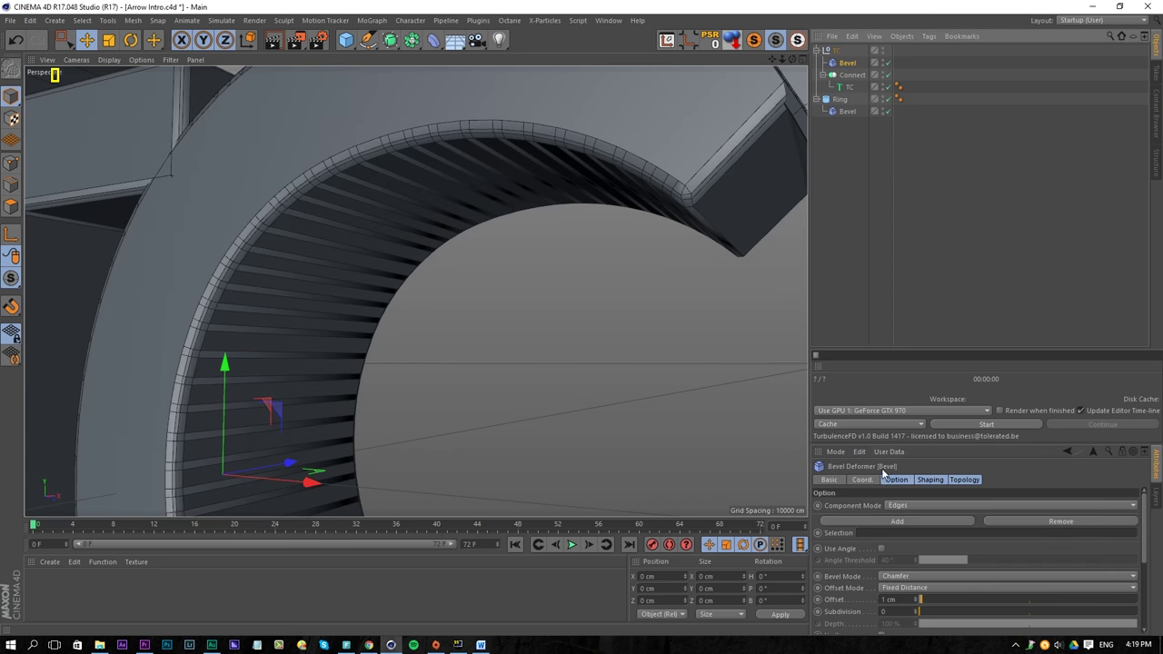
{"action": "left_click", "coordinate": [881, 549]}
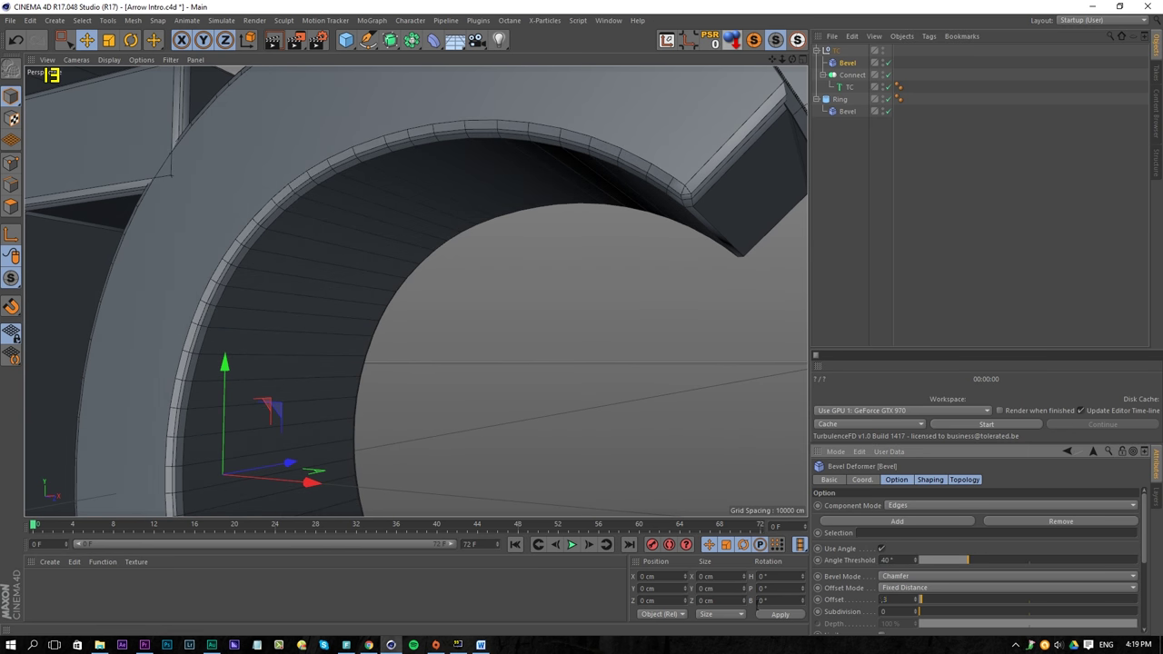
{"action": "key", "text": "Return"}
{"action": "double_click", "coordinate": [903, 604]}
{"action": "type", "text": ".2"}
{"action": "key", "text": "Return"}
Step: Render the view, then examine the beveled TC lettering and the ring from several angles and distances
{"action": "key", "text": "ctrl+r"}
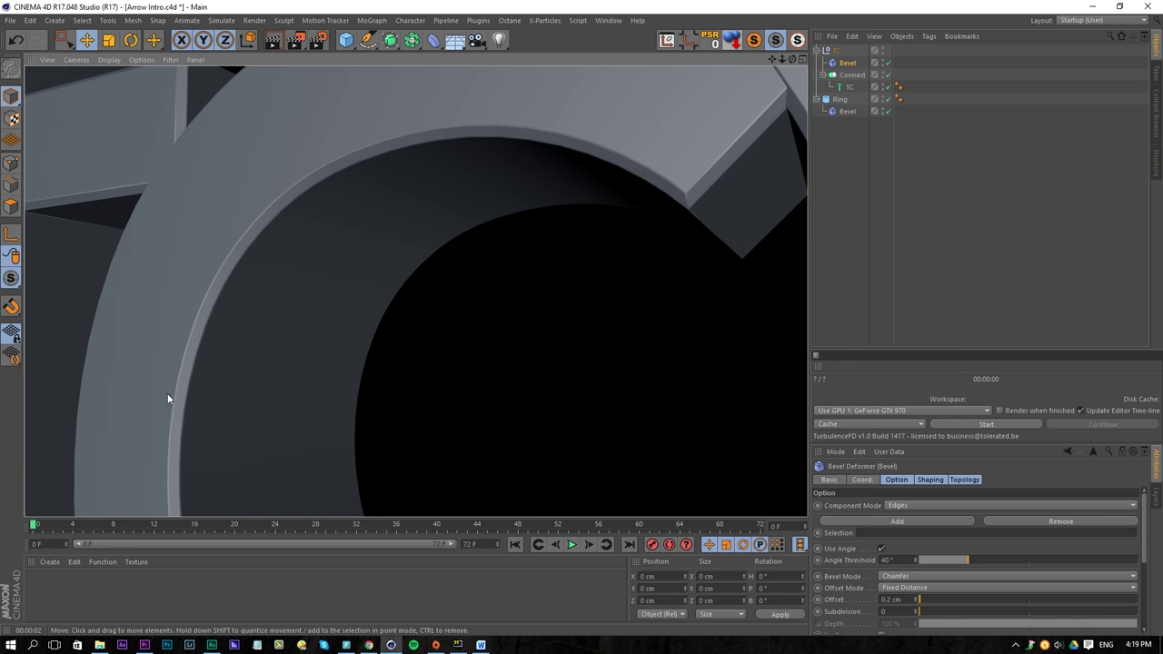
{"action": "right_click_drag", "start_coordinate": [513, 198], "coordinate": [390, 246], "text": "alt"}
{"action": "left_click_drag", "start_coordinate": [453, 276], "coordinate": [421, 281], "text": "alt"}
{"action": "right_click_drag", "start_coordinate": [422, 286], "coordinate": [400, 289], "text": "alt"}
{"action": "middle_click_drag", "start_coordinate": [416, 290], "coordinate": [452, 213], "text": "alt"}
{"action": "left_click_drag", "start_coordinate": [452, 213], "coordinate": [533, 182], "text": "alt"}
{"action": "middle_click_drag", "start_coordinate": [533, 182], "coordinate": [581, 164], "text": "alt"}
{"action": "right_click_drag", "start_coordinate": [537, 173], "coordinate": [464, 180], "text": "alt"}
{"action": "middle_click_drag", "start_coordinate": [537, 173], "coordinate": [462, 231], "text": "alt"}
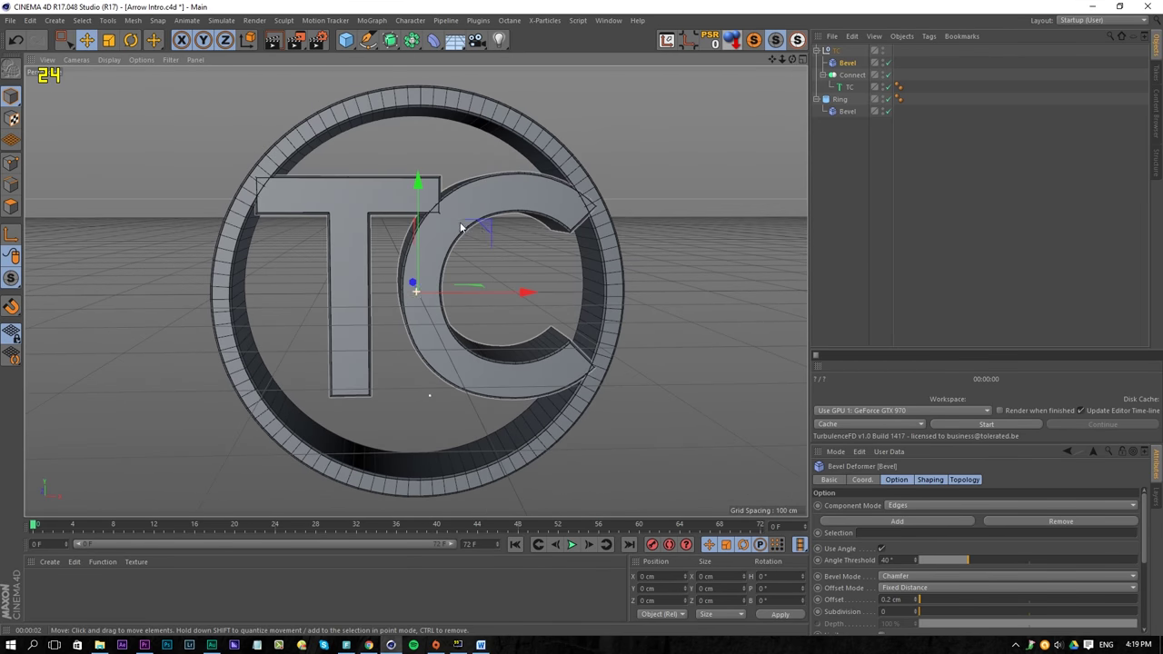
{"action": "left_click_drag", "start_coordinate": [462, 231], "coordinate": [474, 236], "text": "alt"}
{"action": "right_click_drag", "start_coordinate": [471, 233], "coordinate": [422, 244], "text": "alt"}
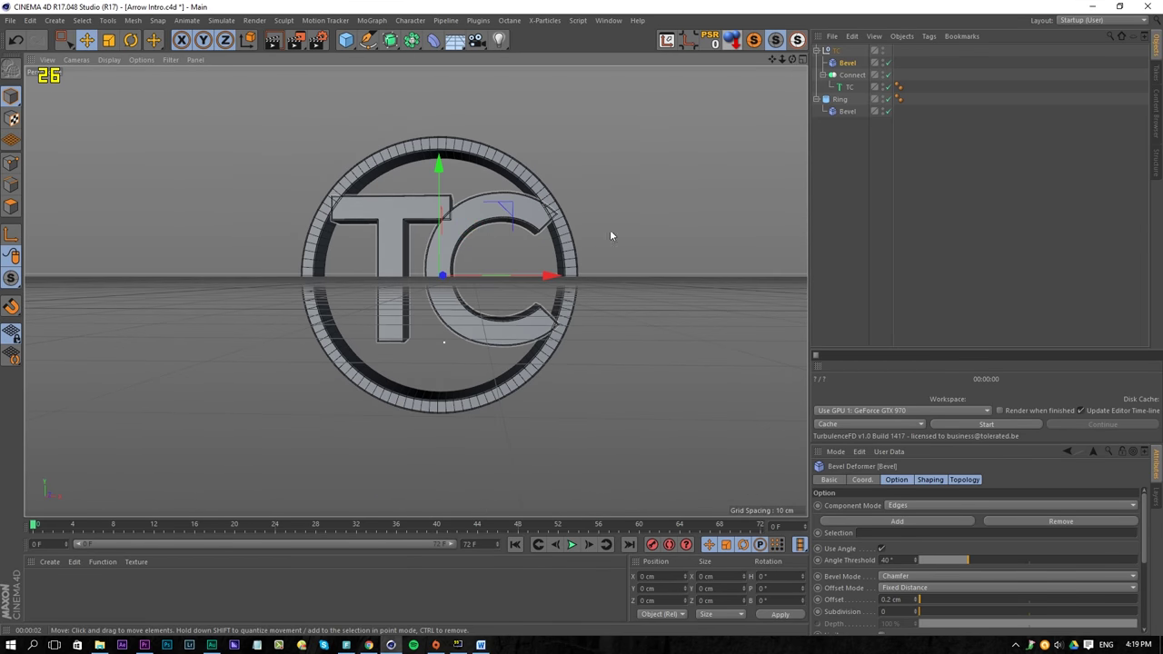
Step: Move the TC group to about X -7.2 cm, Y -14.5 cm to center it in the ring, and preview-render the view
{"action": "left_click", "coordinate": [837, 51]}
{"action": "left_click_drag", "start_coordinate": [439, 194], "coordinate": [438, 220]}
{"action": "left_click_drag", "start_coordinate": [542, 284], "coordinate": [537, 287]}
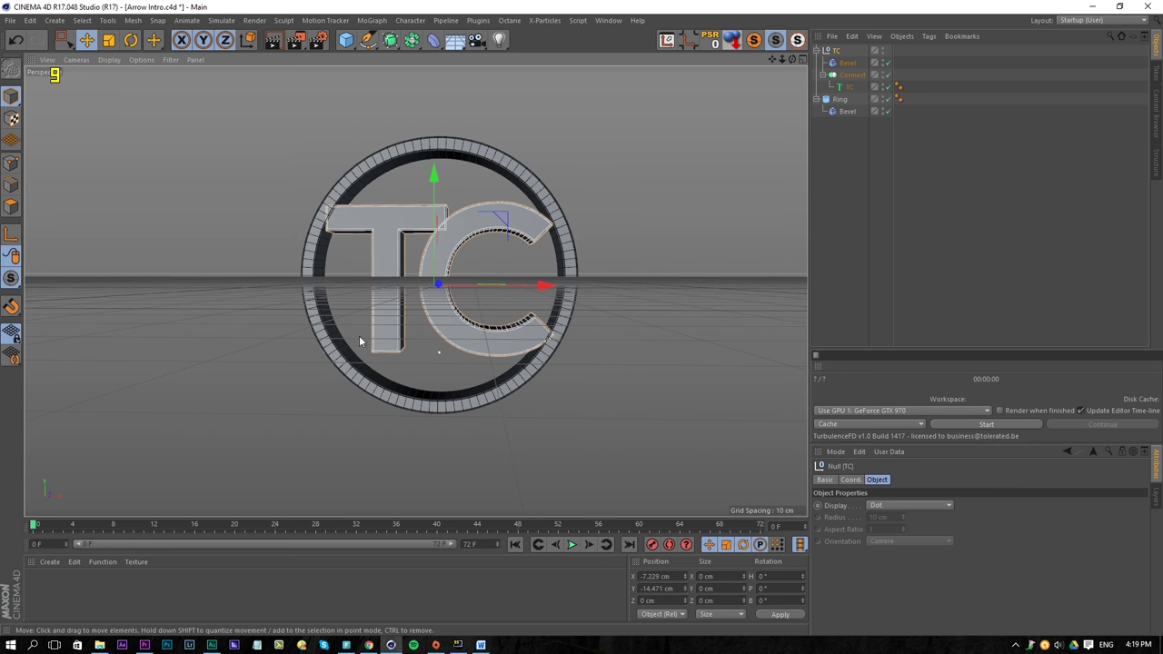
{"action": "key", "text": "ctrl+r"}
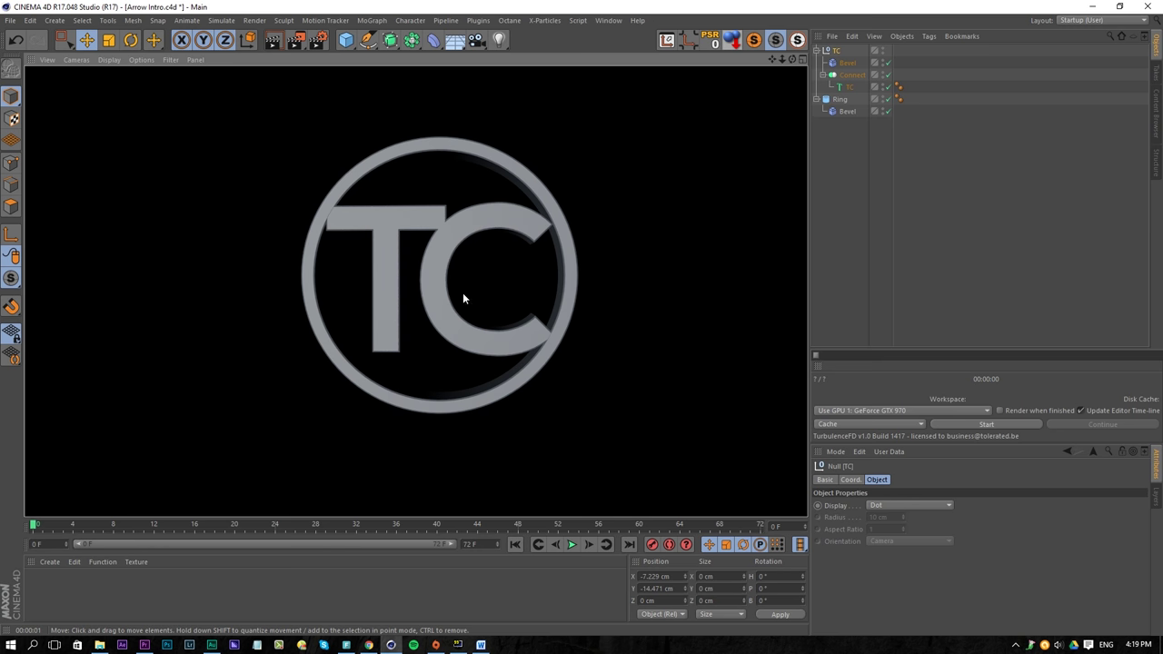
Step: Add a sphere and scale it up to a diameter of about 2026 cm
{"action": "left_click", "coordinate": [345, 39]}
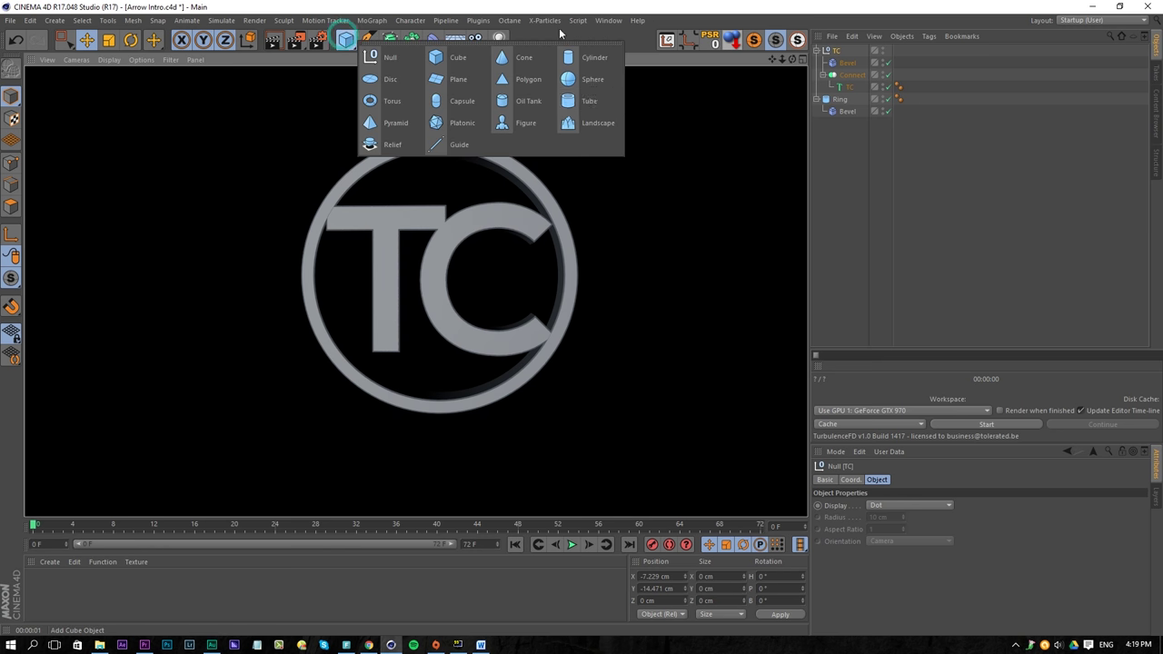
{"action": "left_click", "coordinate": [589, 78]}
{"action": "key", "text": "t"}
{"action": "left_click_drag", "start_coordinate": [465, 305], "coordinate": [673, 119]}
{"action": "key", "text": "e"}
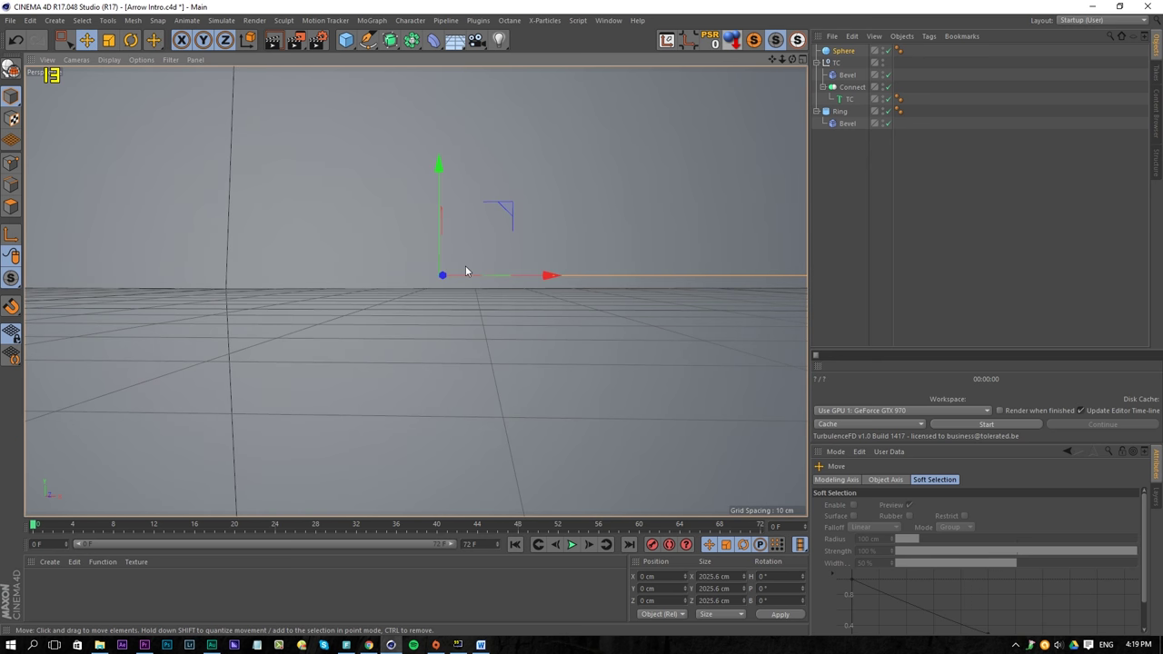
Step: Position the sphere behind the logo at Z 997 cm
{"action": "left_click", "coordinate": [838, 51]}
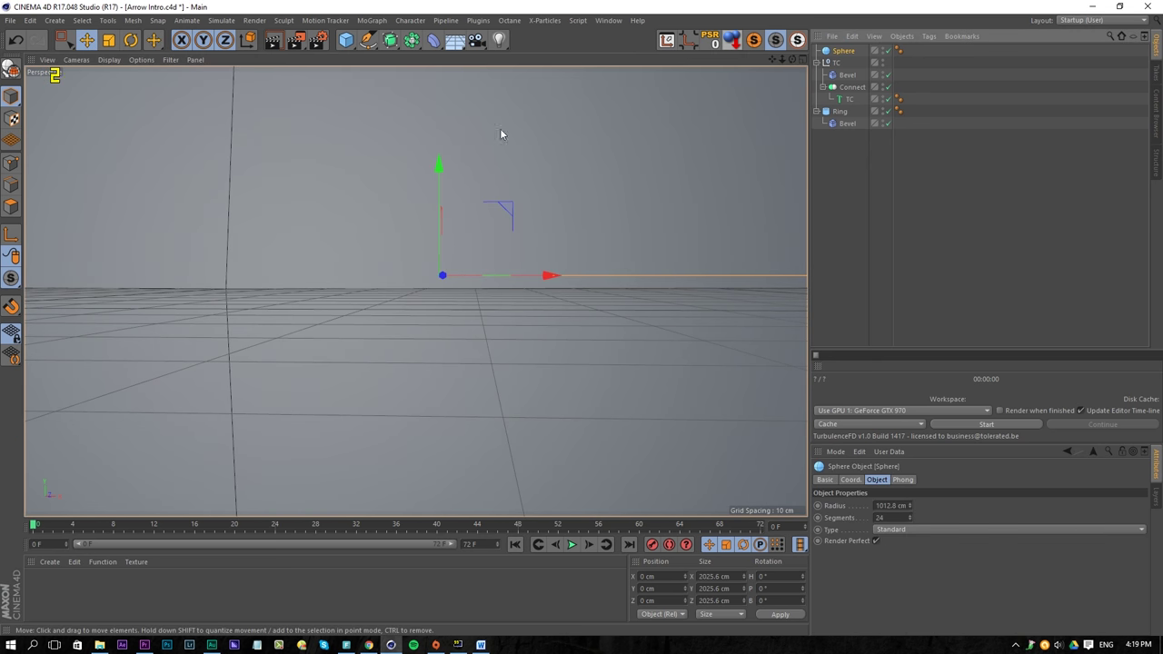
{"action": "left_click", "coordinate": [877, 481]}
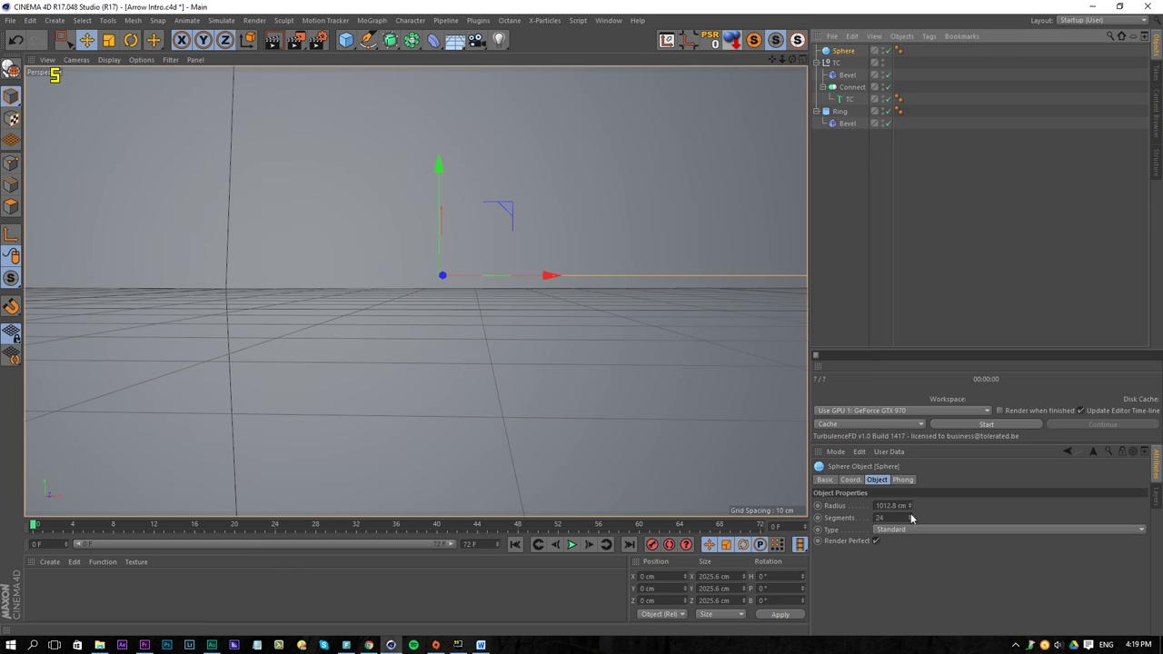
{"action": "left_click", "coordinate": [852, 480]}
{"action": "left_click_drag", "start_coordinate": [878, 529], "coordinate": [849, 476]}
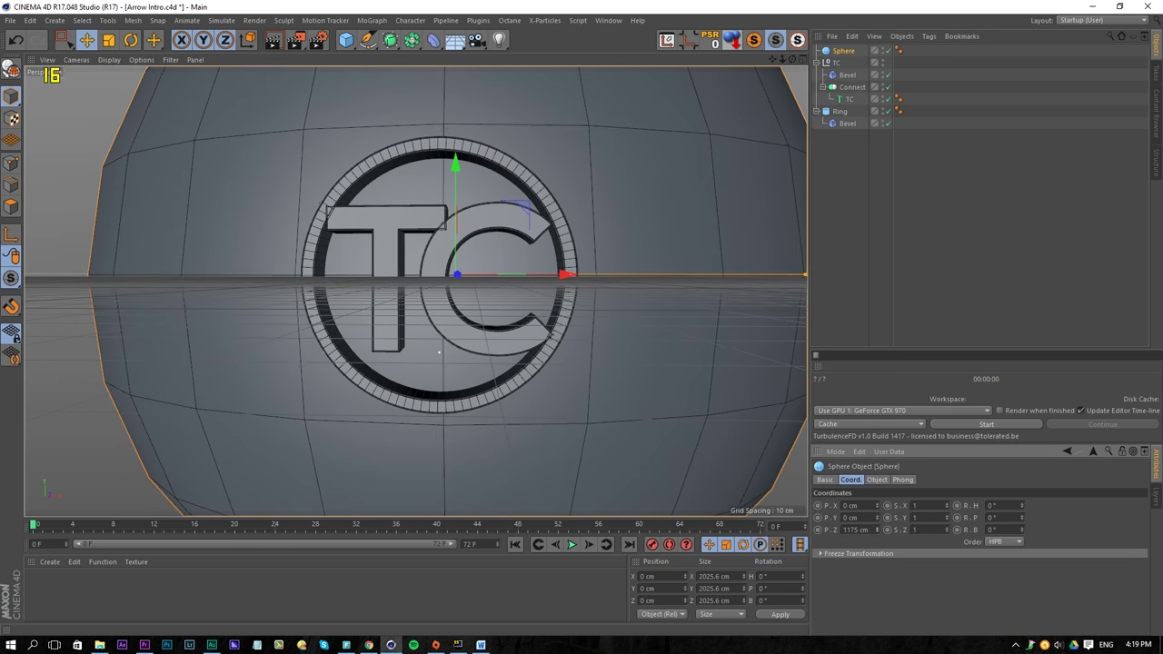
{"action": "mouse_move", "coordinate": [878, 530]}
{"action": "left_mouse_down"}
{"action": "mouse_move", "coordinate": [878, 543]}
{"action": "mouse_move", "coordinate": [878, 532]}
{"action": "left_mouse_up"}
{"action": "mouse_move", "coordinate": [498, 259]}
{"action": "left_mouse_down", "text": "alt"}
{"action": "mouse_move", "coordinate": [431, 280]}
{"action": "mouse_move", "coordinate": [354, 282]}
{"action": "mouse_move", "coordinate": [484, 263]}
{"action": "left_mouse_up", "text": "alt"}
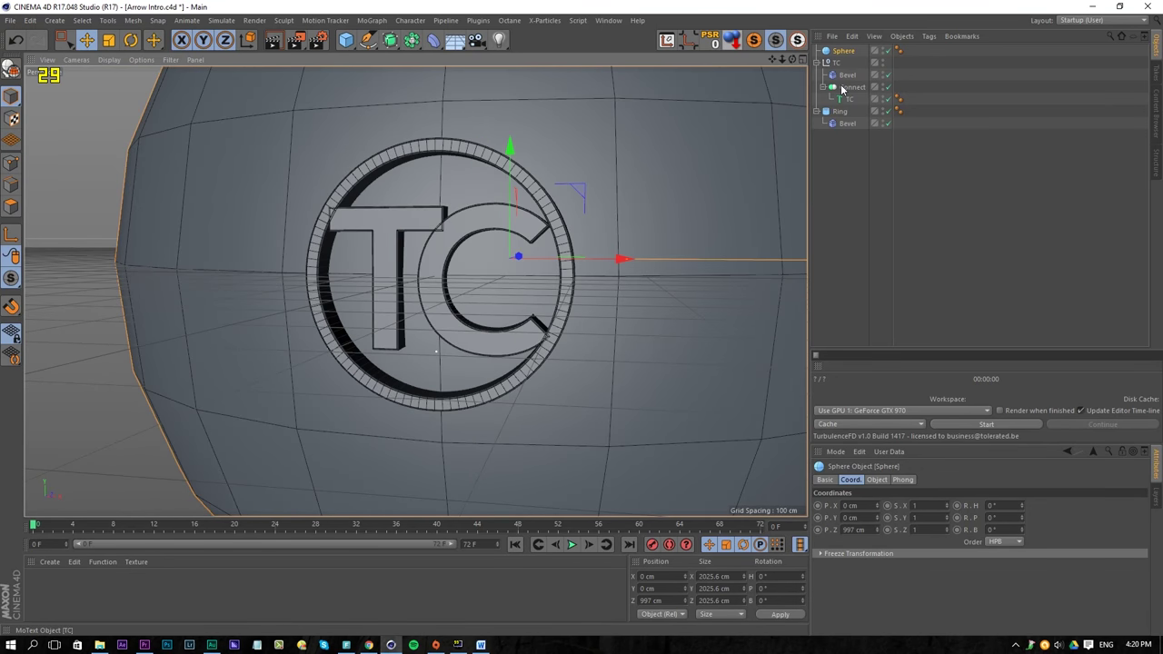
Step: Smooth the sphere by increasing its segments to 120
{"action": "left_click", "coordinate": [886, 480]}
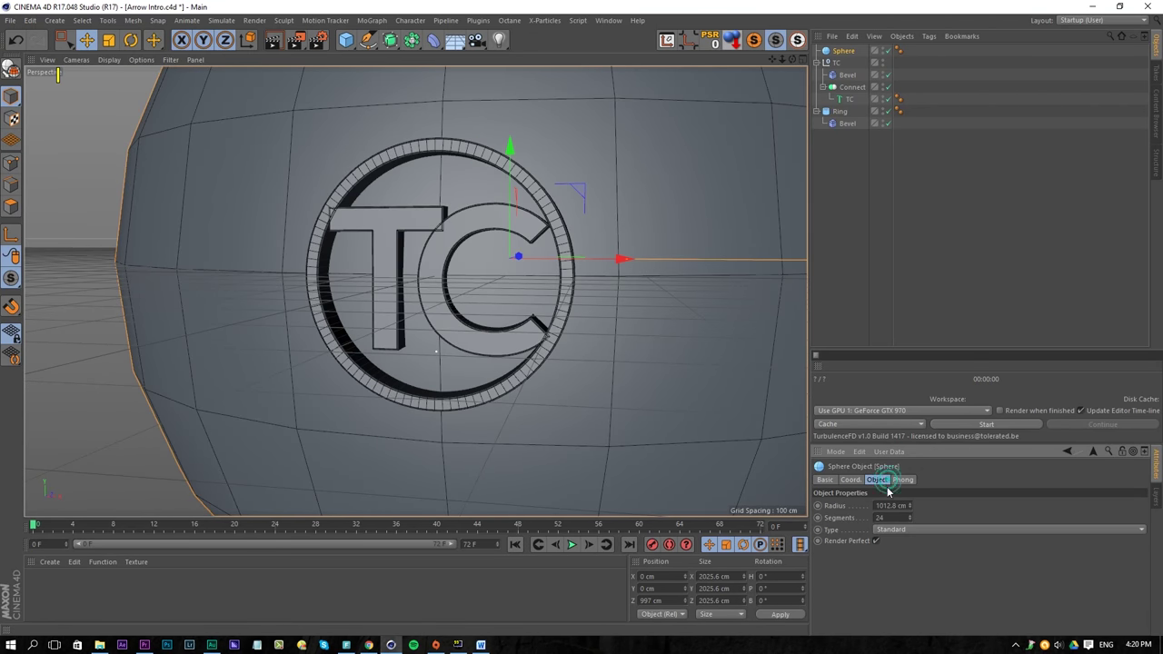
{"action": "type", "text": "90"}
{"action": "key", "text": "Return"}
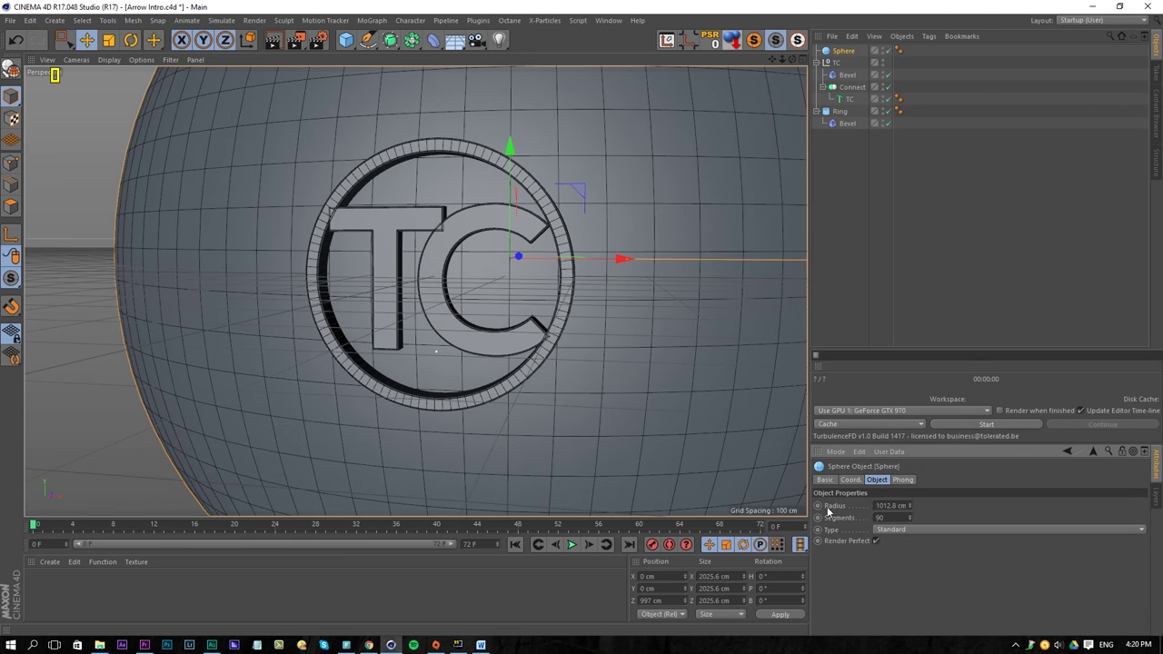
{"action": "type", "text": "120"}
{"action": "key", "text": "Return"}
{"action": "left_click_drag", "start_coordinate": [317, 330], "coordinate": [566, 199], "text": "alt"}
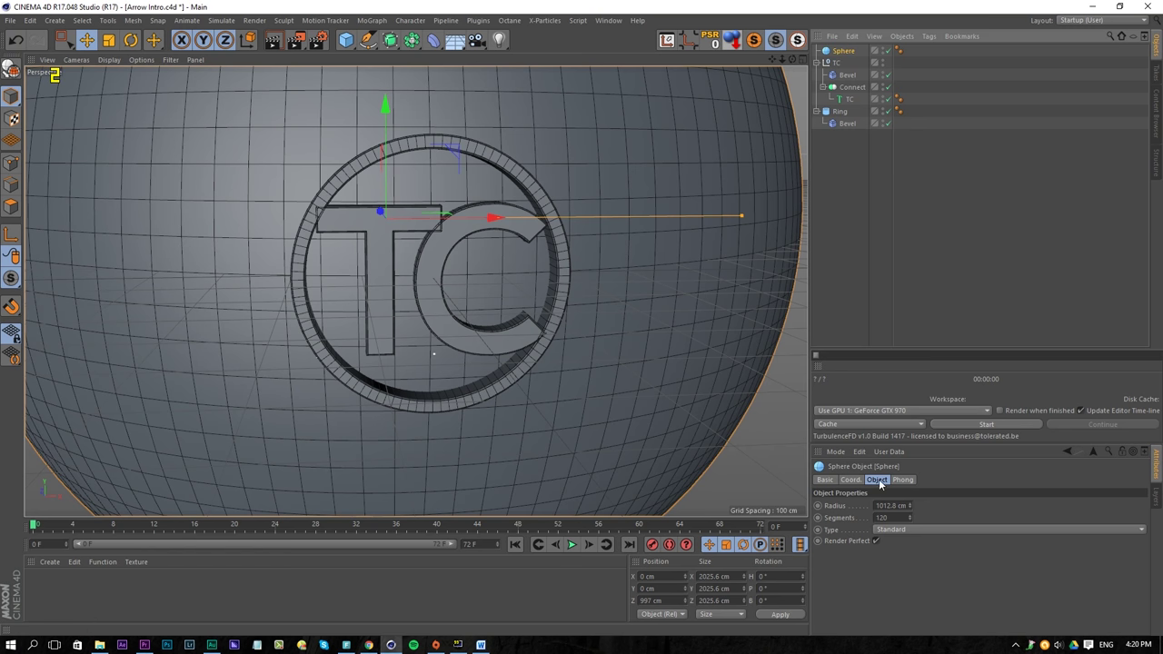
Step: Set the sphere's type to Icosahedron to give its surface a triangular mesh
{"action": "left_click", "coordinate": [886, 530]}
{"action": "left_click", "coordinate": [909, 566]}
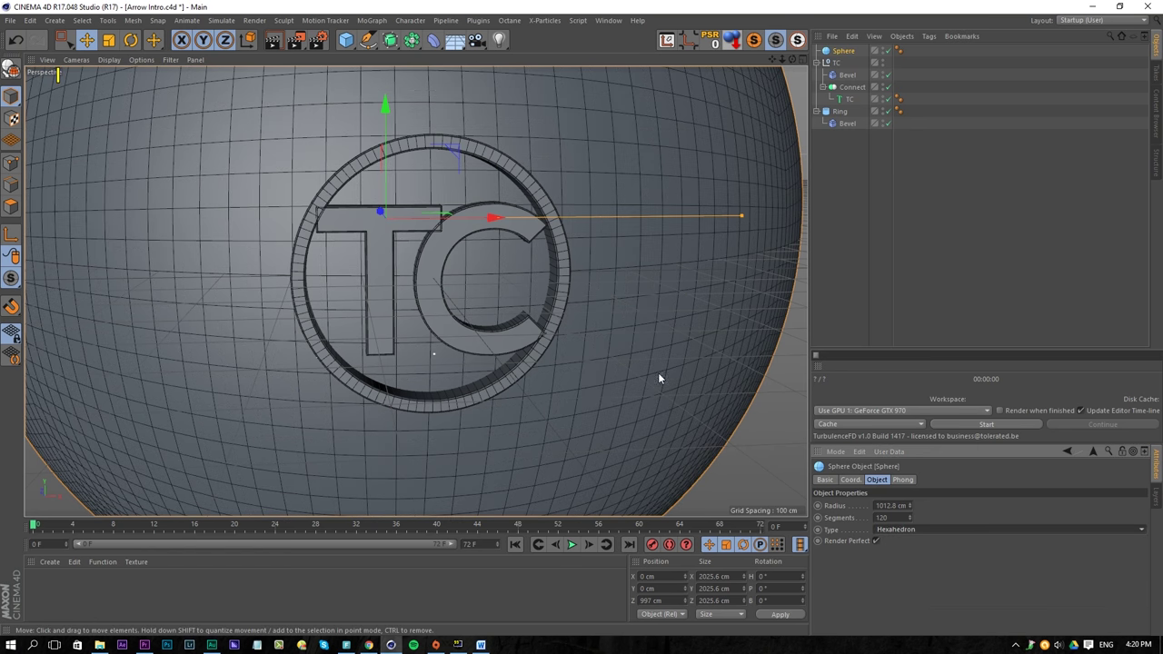
{"action": "left_click", "coordinate": [907, 530]}
{"action": "left_click", "coordinate": [891, 591]}
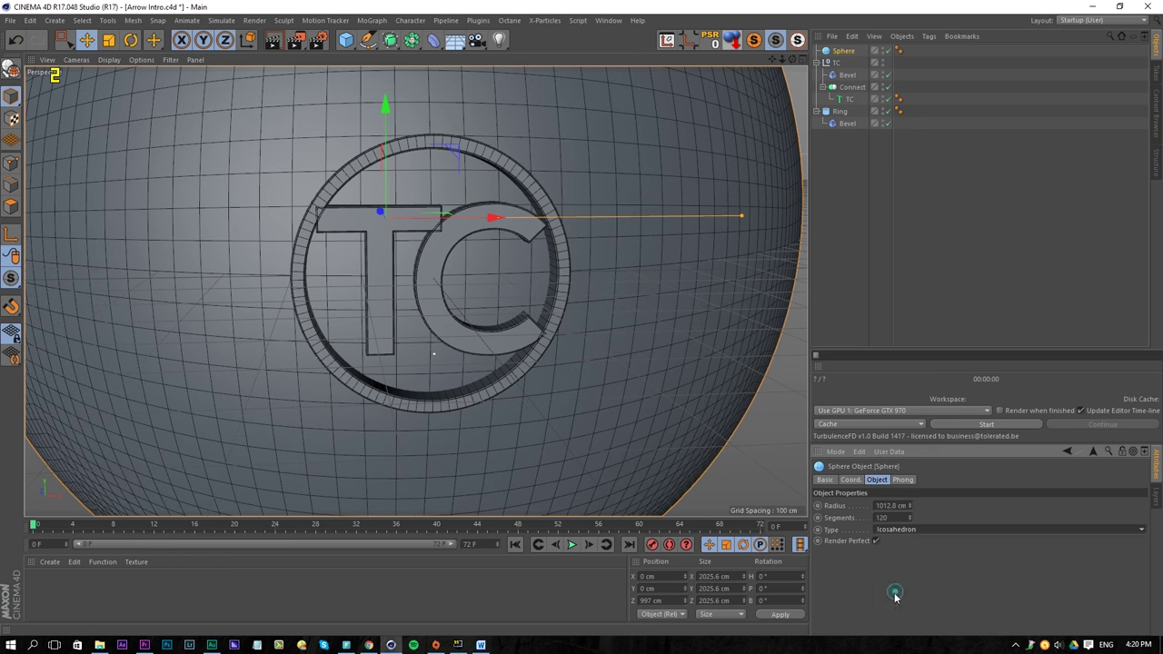
{"action": "left_click_drag", "start_coordinate": [686, 381], "coordinate": [591, 382], "text": "alt"}
{"action": "left_click", "coordinate": [916, 531]}
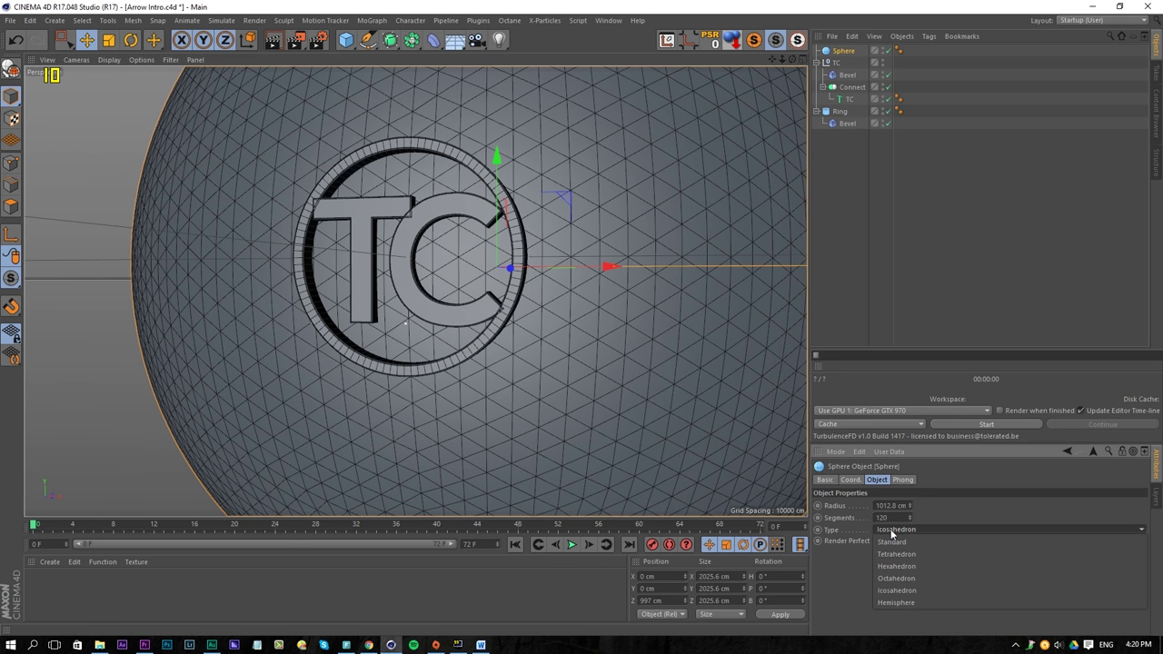
{"action": "left_click", "coordinate": [905, 530]}
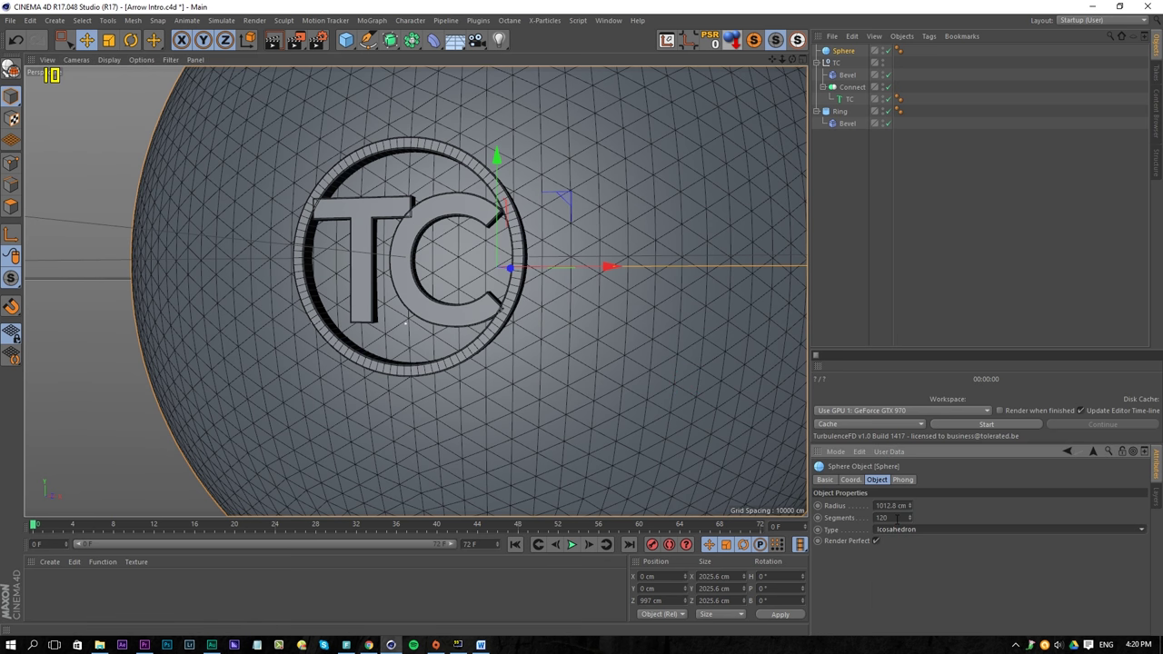
{"action": "left_click_drag", "start_coordinate": [588, 404], "coordinate": [600, 264], "text": "alt"}
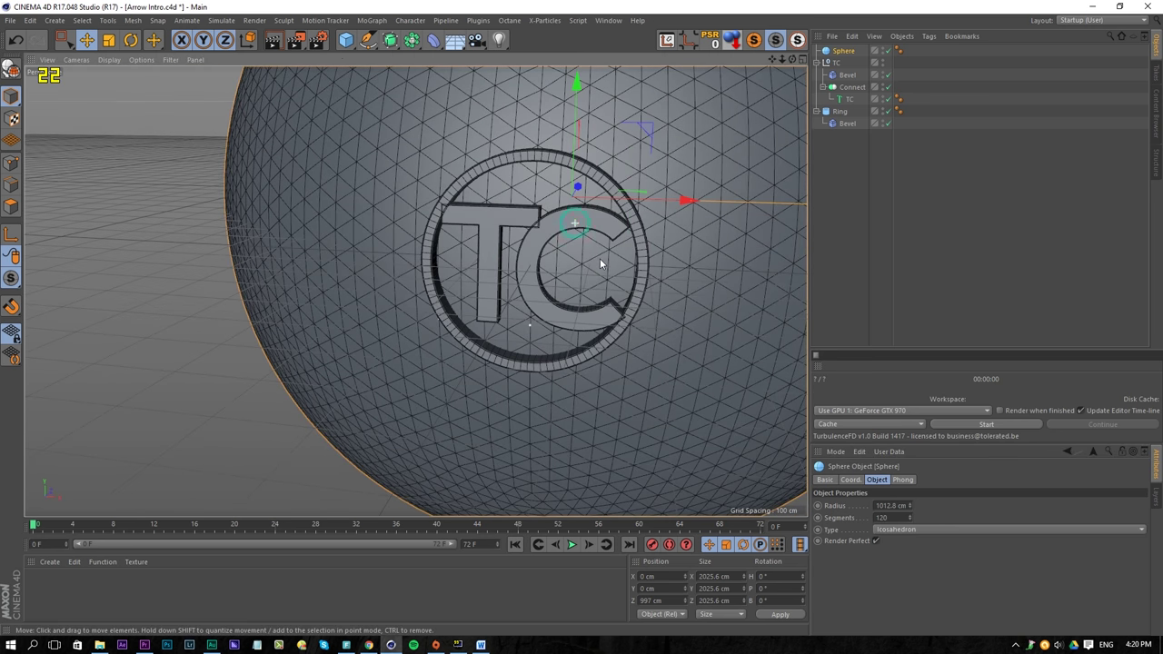
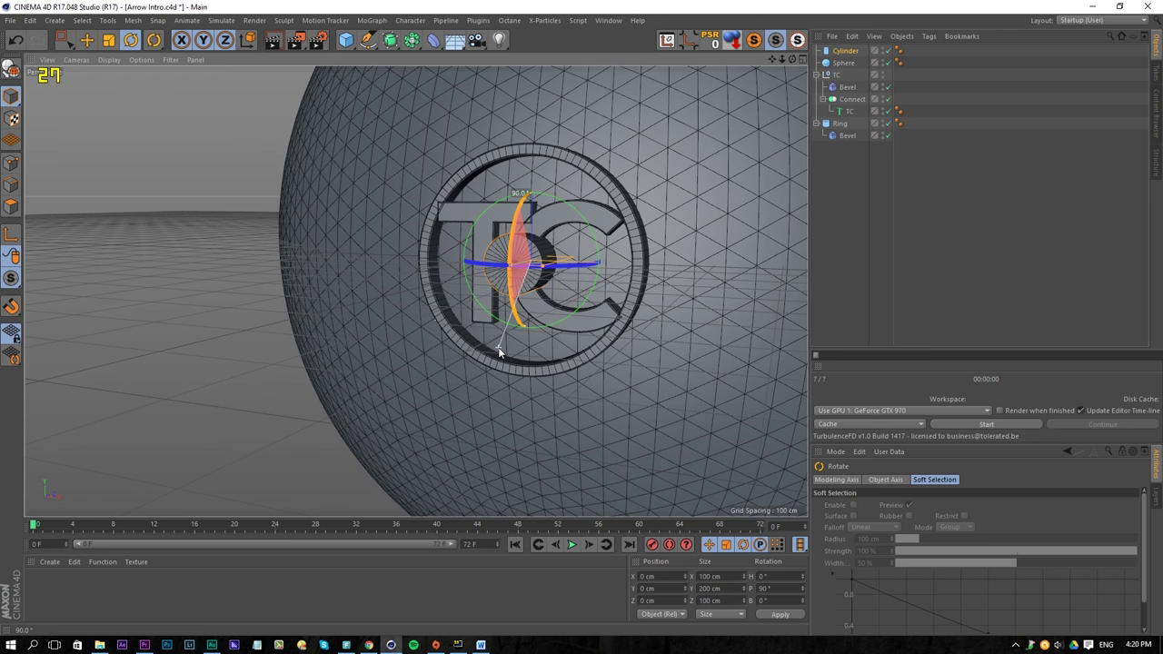
Step: Set the cylinder's height to 40 cm and move it back inside the ring to about Z 12.9 cm
{"action": "left_click_drag", "start_coordinate": [594, 234], "coordinate": [600, 314], "text": "alt"}
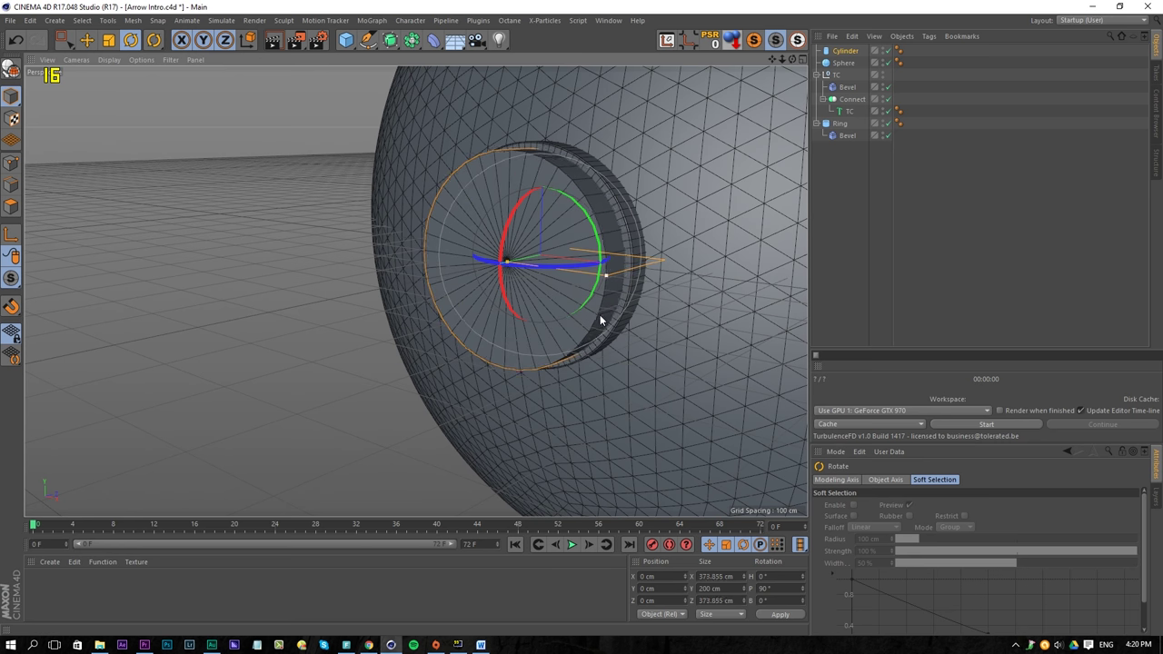
{"action": "left_click", "coordinate": [843, 51]}
{"action": "double_click", "coordinate": [903, 518]}
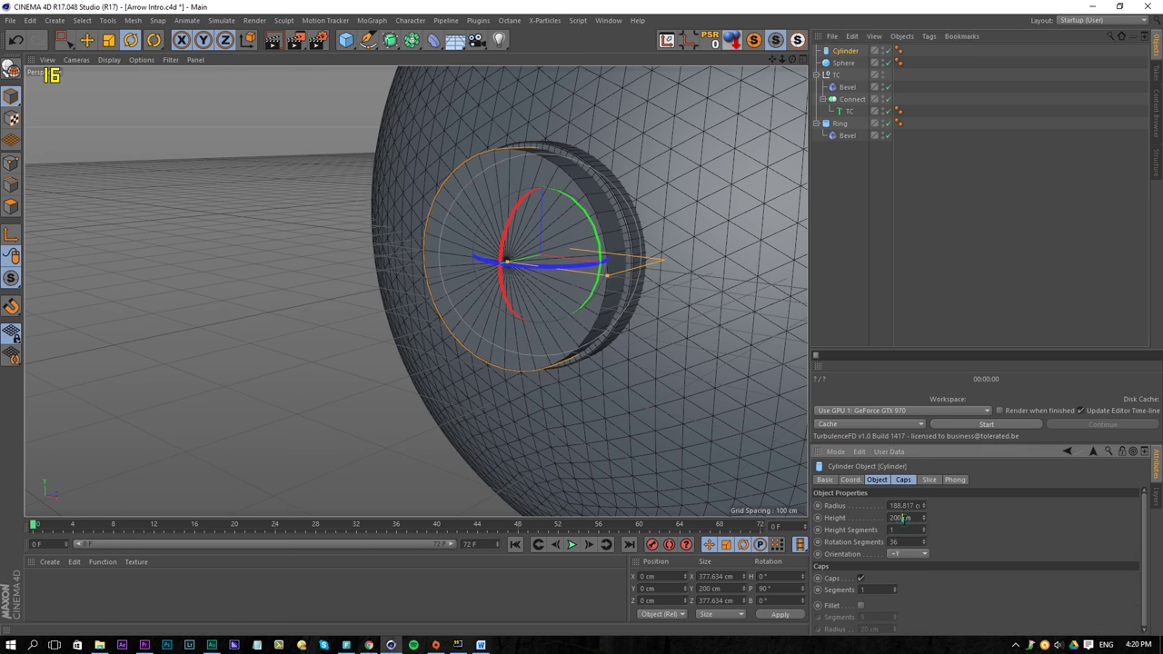
{"action": "type", "text": "80"}
{"action": "key", "text": "Return"}
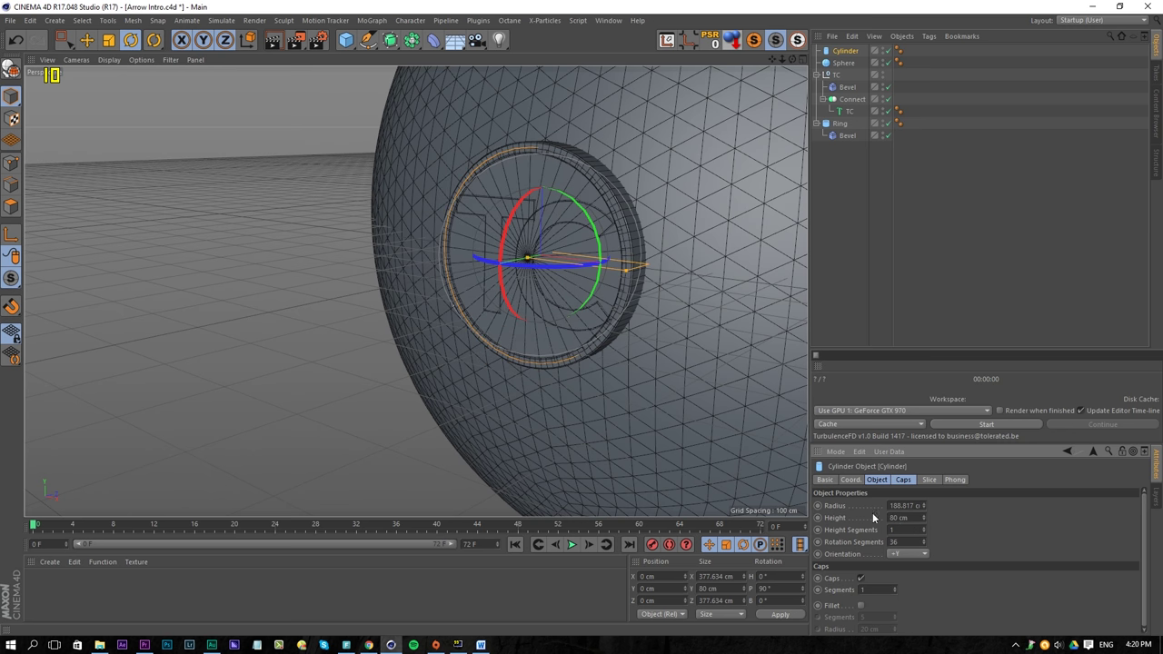
{"action": "double_click", "coordinate": [907, 518]}
{"action": "type", "text": "40"}
{"action": "key", "text": "Return"}
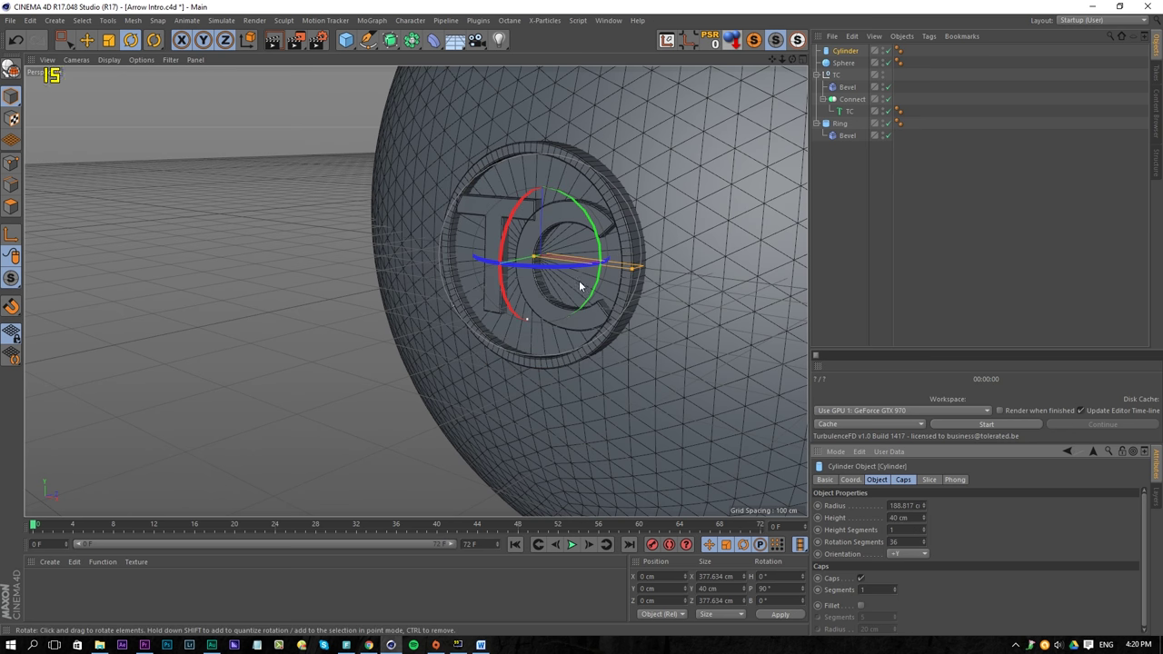
{"action": "key", "text": "e"}
{"action": "left_click_drag", "start_coordinate": [545, 275], "coordinate": [488, 262], "text": "alt"}
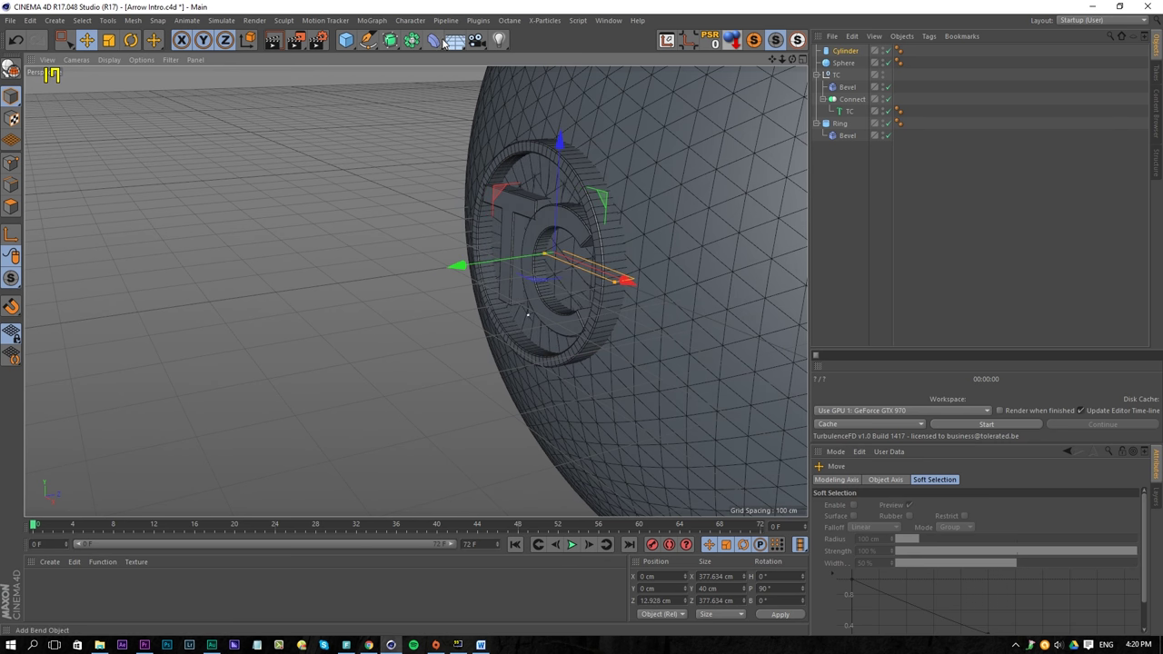
Step: Add a Boole object and make the sphere and the cylinder its children, with the sphere first
{"action": "left_click", "coordinate": [411, 40]}
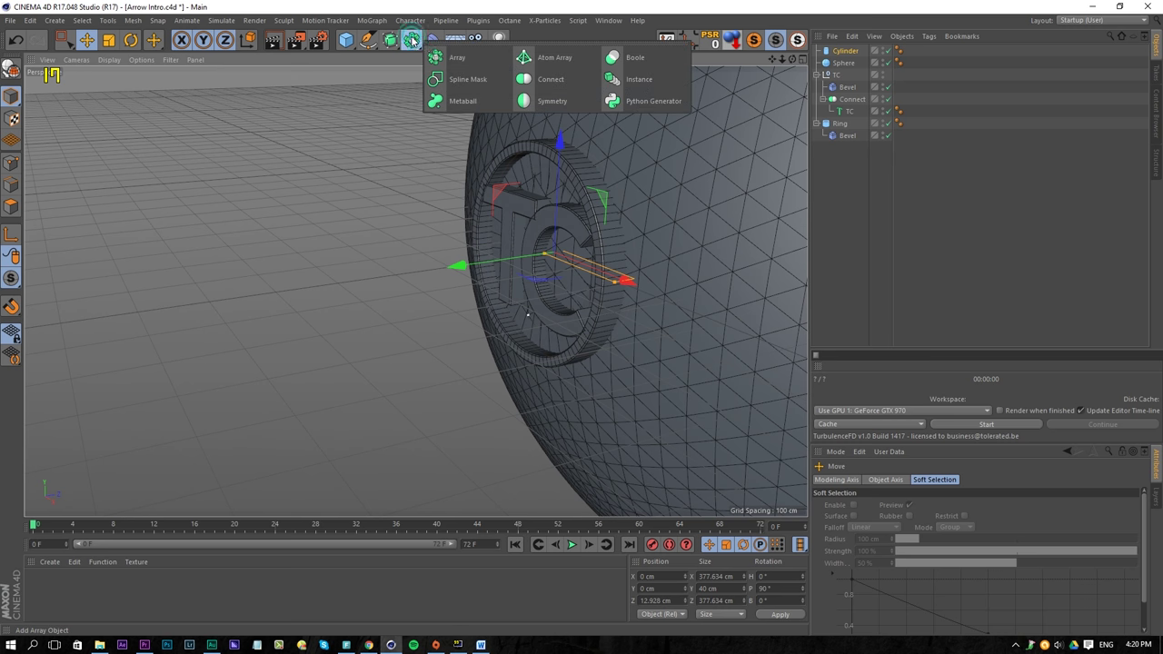
{"action": "left_click", "coordinate": [627, 56]}
{"action": "mouse_move", "coordinate": [830, 74]}
{"action": "left_mouse_down"}
{"action": "mouse_move", "coordinate": [834, 51]}
{"action": "mouse_move", "coordinate": [849, 71]}
{"action": "left_mouse_up"}
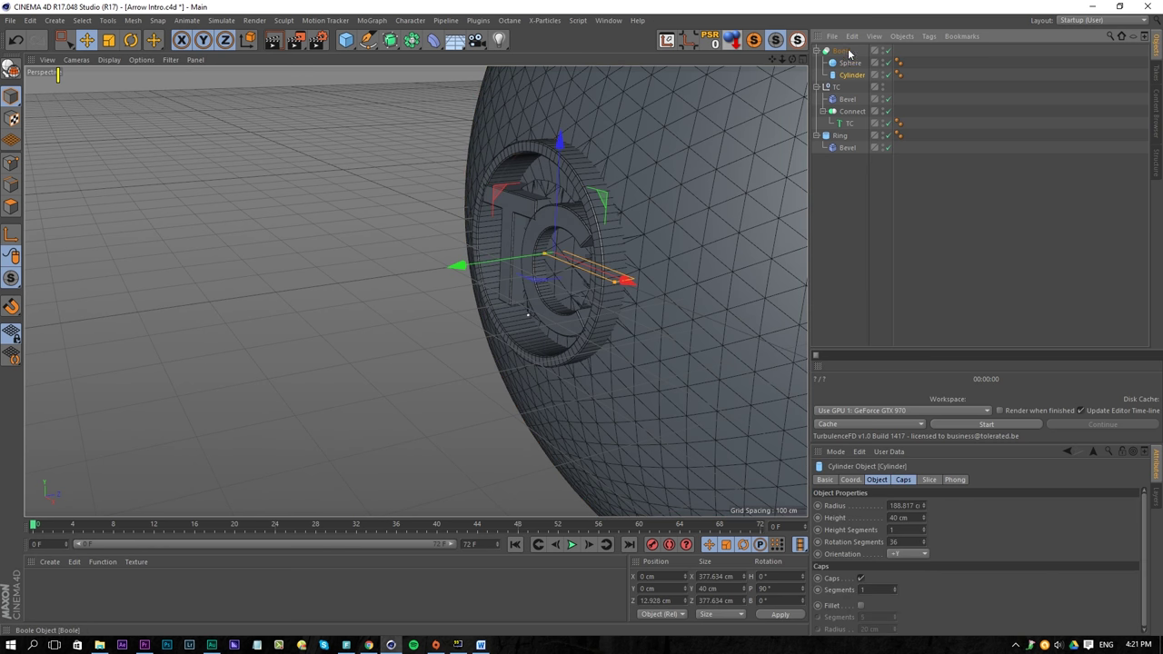
Step: Set the Boole's boolean type to A intersect B and check the resulting disc inside the ring
{"action": "left_click", "coordinate": [845, 51]}
{"action": "left_click", "coordinate": [970, 505]}
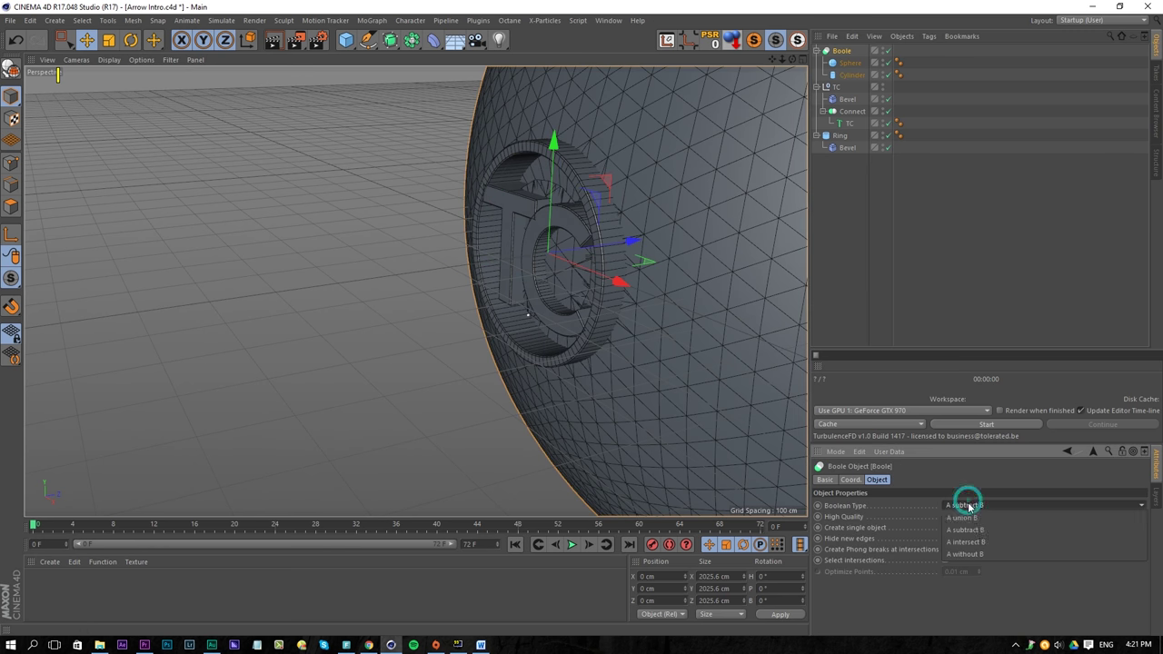
{"action": "left_click", "coordinate": [967, 542]}
{"action": "left_click_drag", "start_coordinate": [618, 264], "coordinate": [672, 259], "text": "alt"}
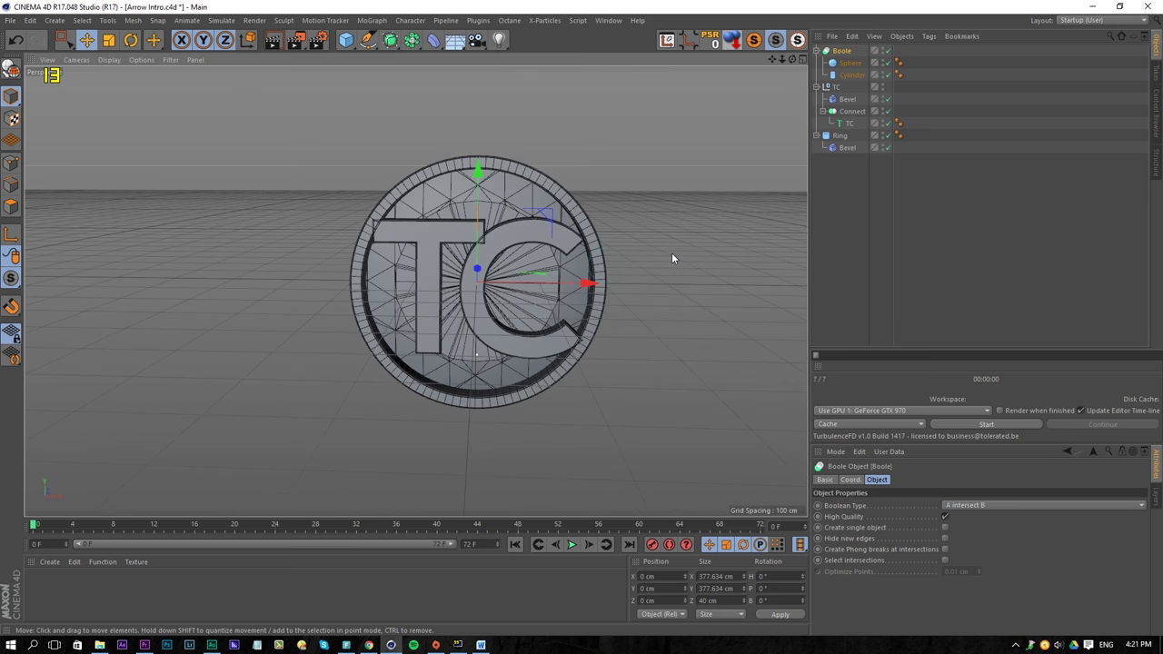
{"action": "mouse_move", "coordinate": [517, 276]}
{"action": "left_mouse_down", "text": "alt"}
{"action": "mouse_move", "coordinate": [597, 263]}
{"action": "mouse_move", "coordinate": [523, 273]}
{"action": "left_mouse_up", "text": "alt"}
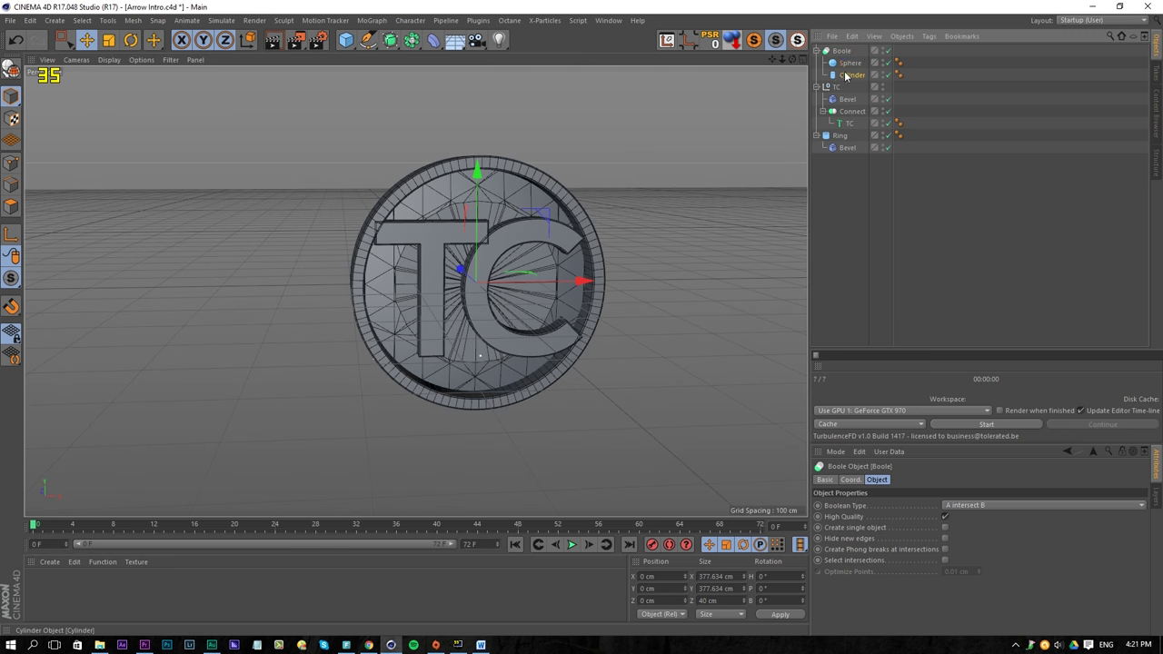
{"action": "left_click_drag", "start_coordinate": [851, 75], "coordinate": [850, 60]}
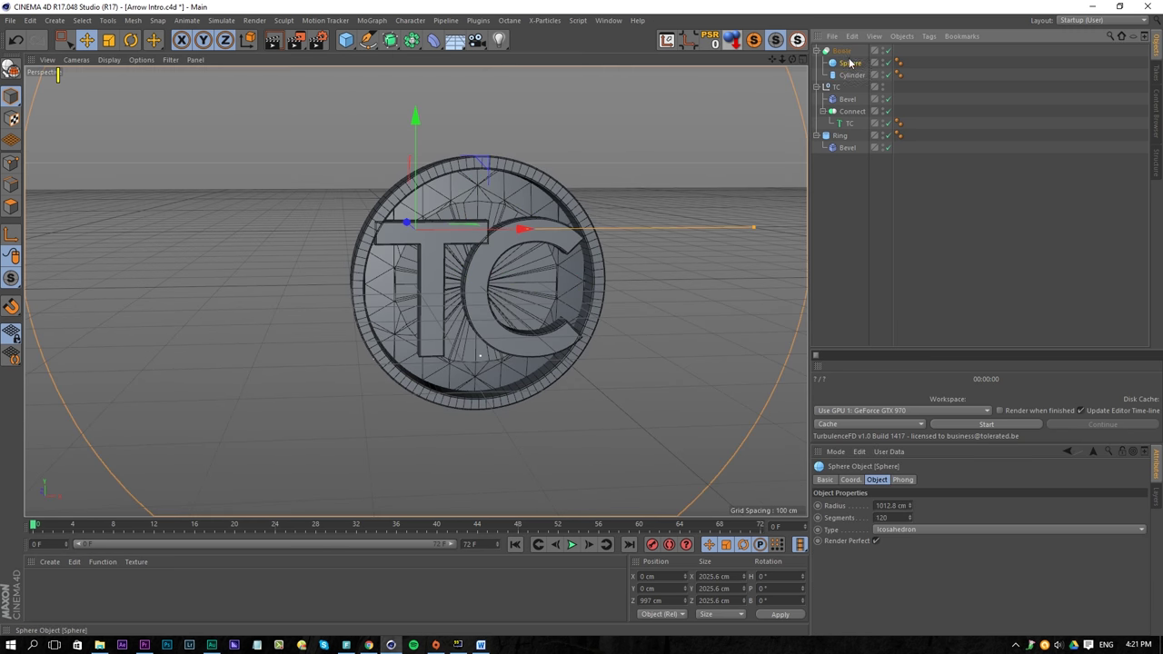
{"action": "left_click", "coordinate": [841, 51]}
{"action": "left_click_drag", "start_coordinate": [596, 217], "coordinate": [642, 218], "text": "alt"}
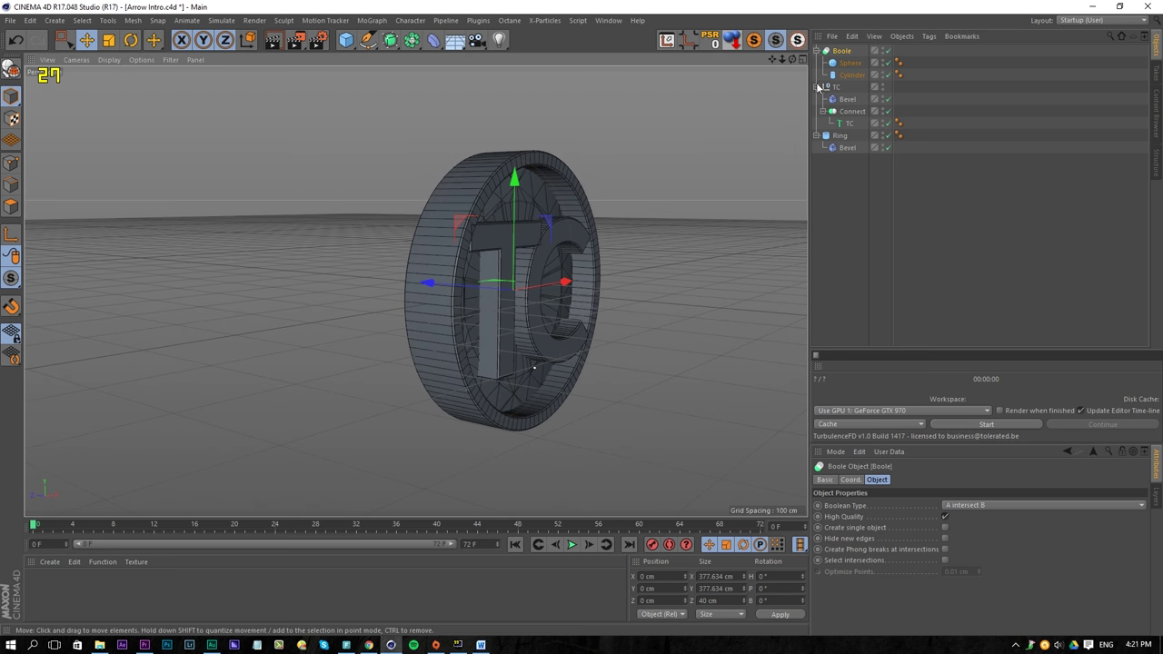
Step: Resize the Boole's cylinder to about 320 cm in diameter and 74 cm in height, and move it to about Z -5.1 cm
{"action": "left_click", "coordinate": [851, 74]}
{"action": "key", "text": "t"}
{"action": "left_click_drag", "start_coordinate": [691, 136], "coordinate": [452, 334]}
{"action": "key", "text": "e"}
{"action": "left_click_drag", "start_coordinate": [451, 335], "coordinate": [491, 318], "text": "alt"}
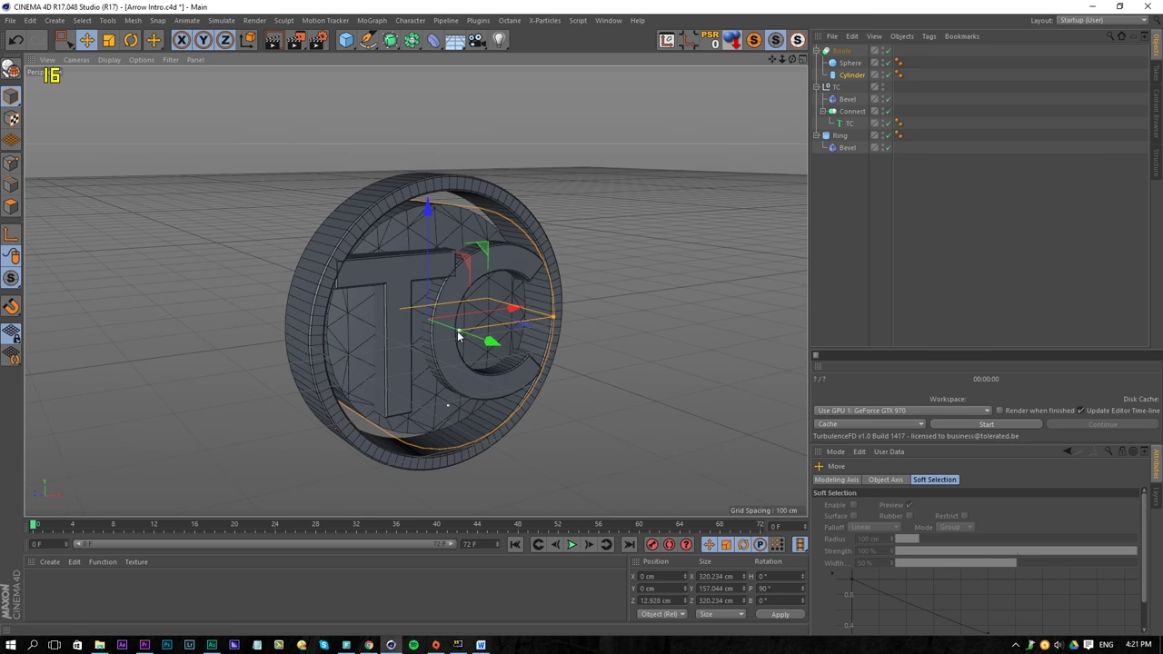
{"action": "left_click_drag", "start_coordinate": [373, 312], "coordinate": [298, 309], "text": "alt"}
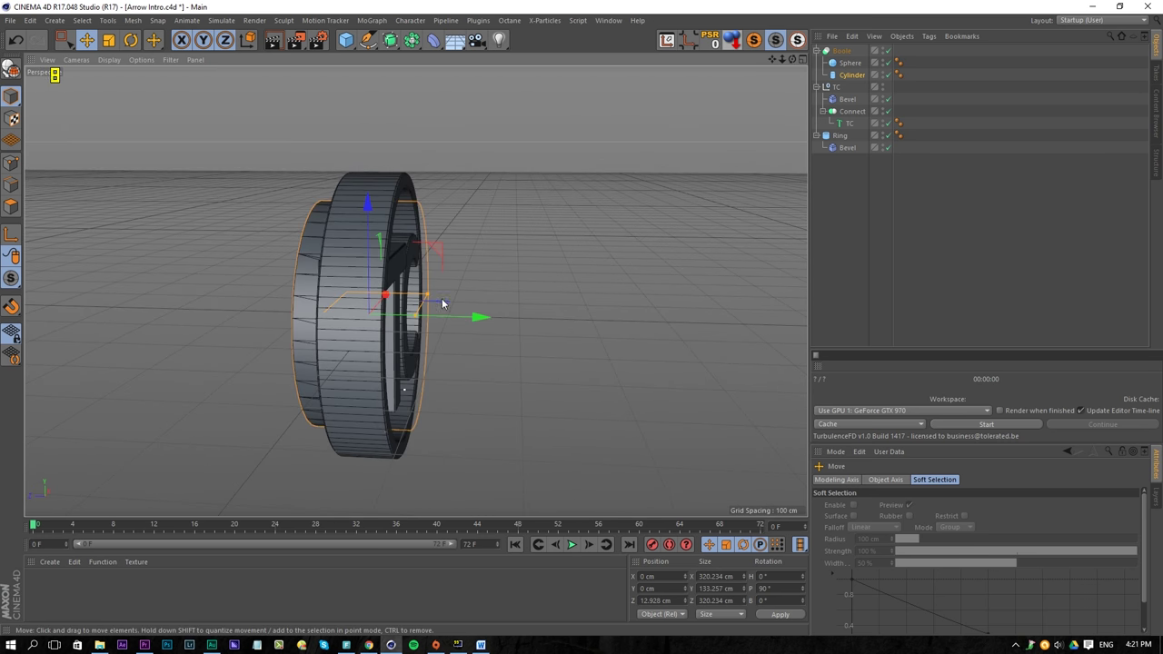
{"action": "left_click_drag", "start_coordinate": [426, 296], "coordinate": [394, 314]}
{"action": "key", "text": "ctrl+z"}
{"action": "left_click_drag", "start_coordinate": [467, 322], "coordinate": [486, 322]}
{"action": "left_click_drag", "start_coordinate": [486, 322], "coordinate": [300, 247], "text": "alt"}
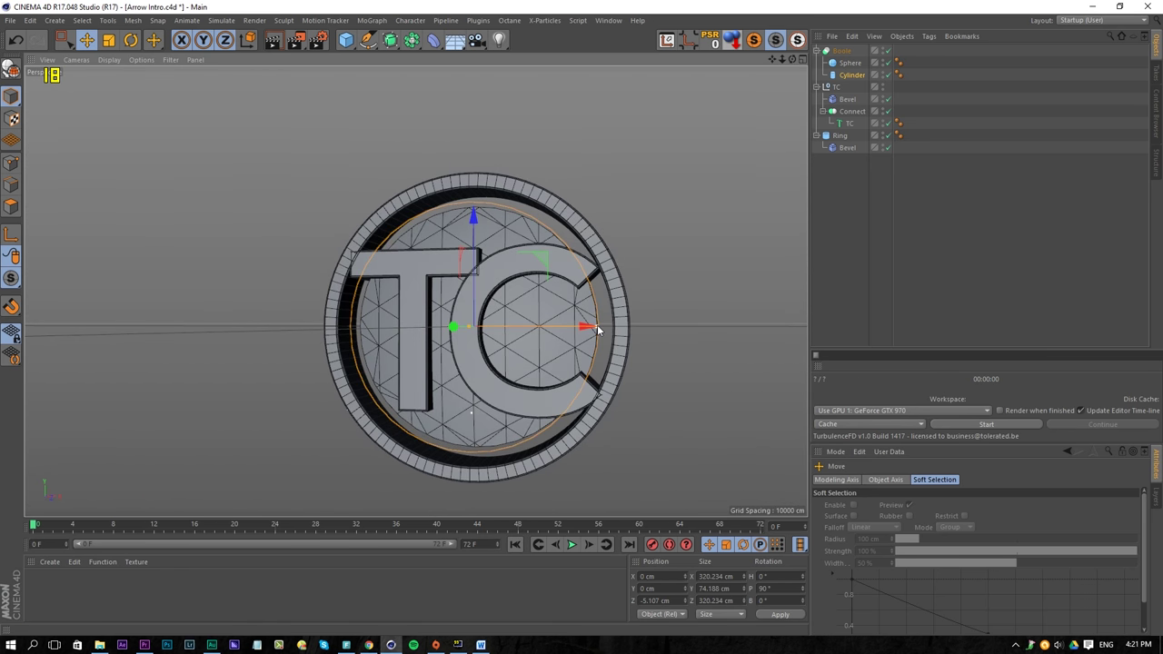
Step: Widen the cylinder to a diameter of about 371 cm so the backing disc fills the ring
{"action": "left_click_drag", "start_coordinate": [598, 331], "coordinate": [619, 327]}
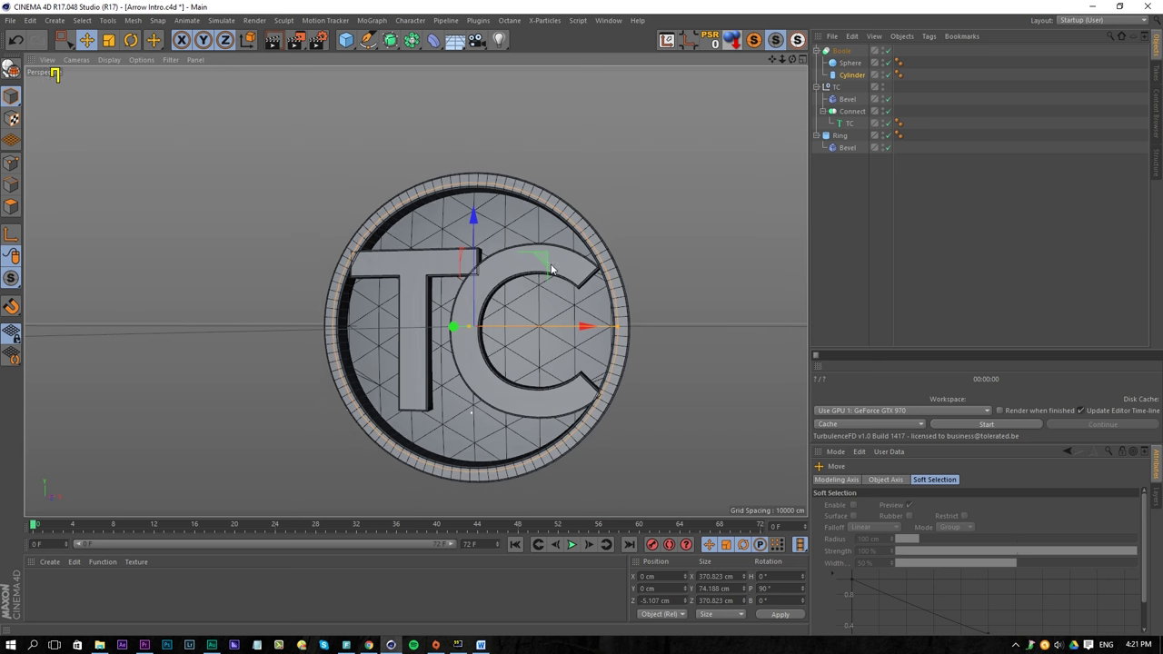
{"action": "left_click_drag", "start_coordinate": [572, 256], "coordinate": [566, 161], "text": "alt"}
{"action": "left_click_drag", "start_coordinate": [548, 330], "coordinate": [494, 312], "text": "alt"}
{"action": "scroll", "coordinate": [493, 312], "scroll_direction": "down", "scroll_amount": 3}
Step: Group all scene objects under one null and name it Logo
{"action": "left_click_drag", "start_coordinate": [847, 208], "coordinate": [843, 5]}
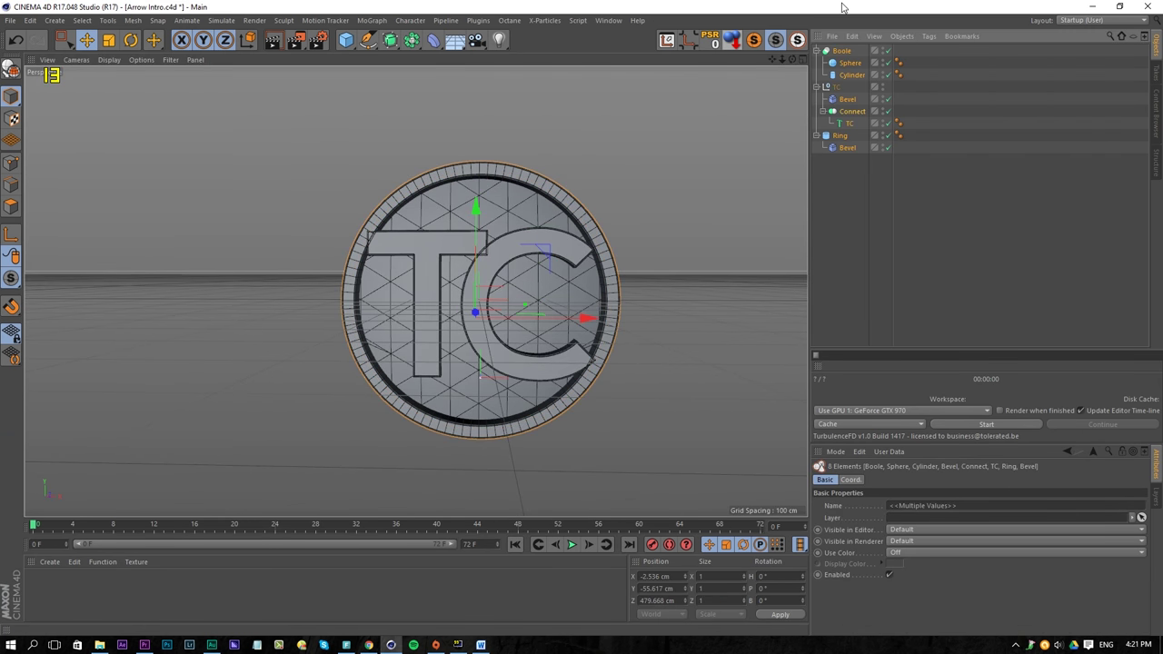
{"action": "key", "text": "alt+g"}
{"action": "double_click", "coordinate": [840, 51]}
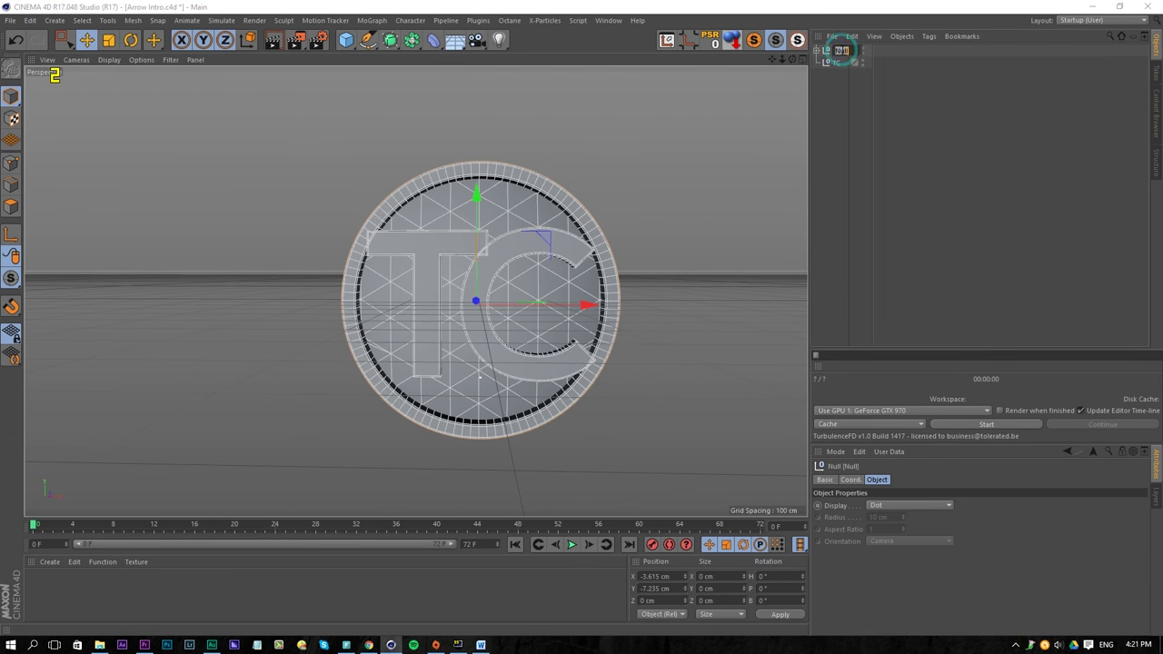
{"action": "type", "text": "Logo"}
{"action": "key", "text": "Return"}
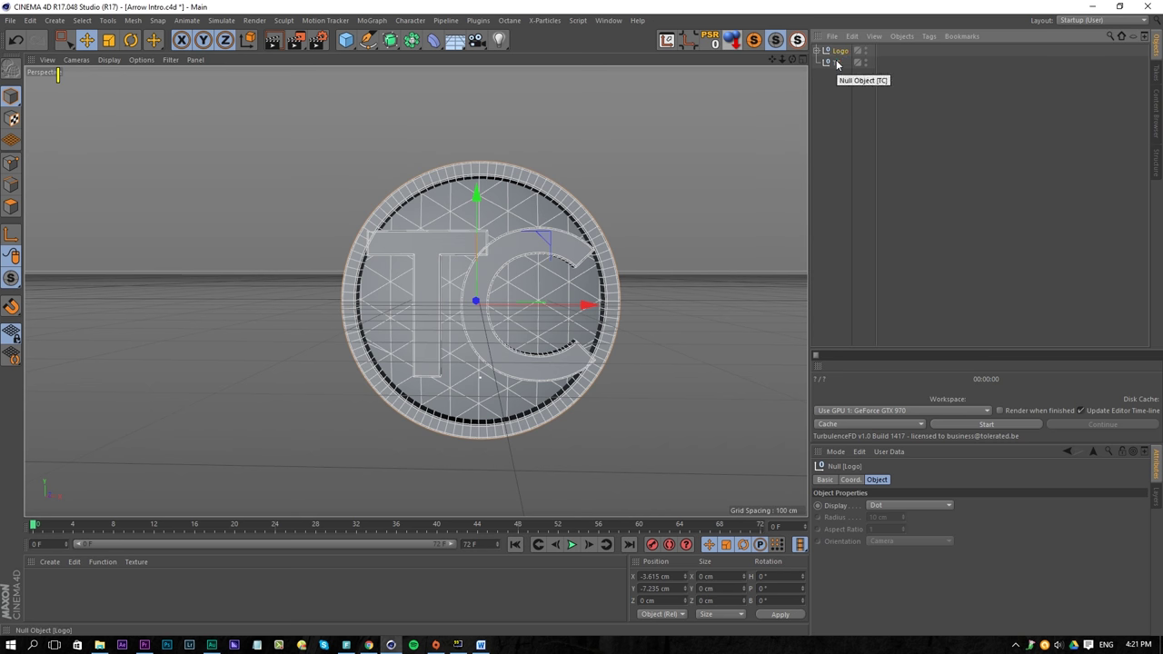
Step: Move the lettering's Bevel and Connect objects out of the Logo group and back under the TC null
{"action": "left_click", "coordinate": [835, 62]}
{"action": "left_click", "coordinate": [817, 51]}
{"action": "left_click", "coordinate": [823, 51]}
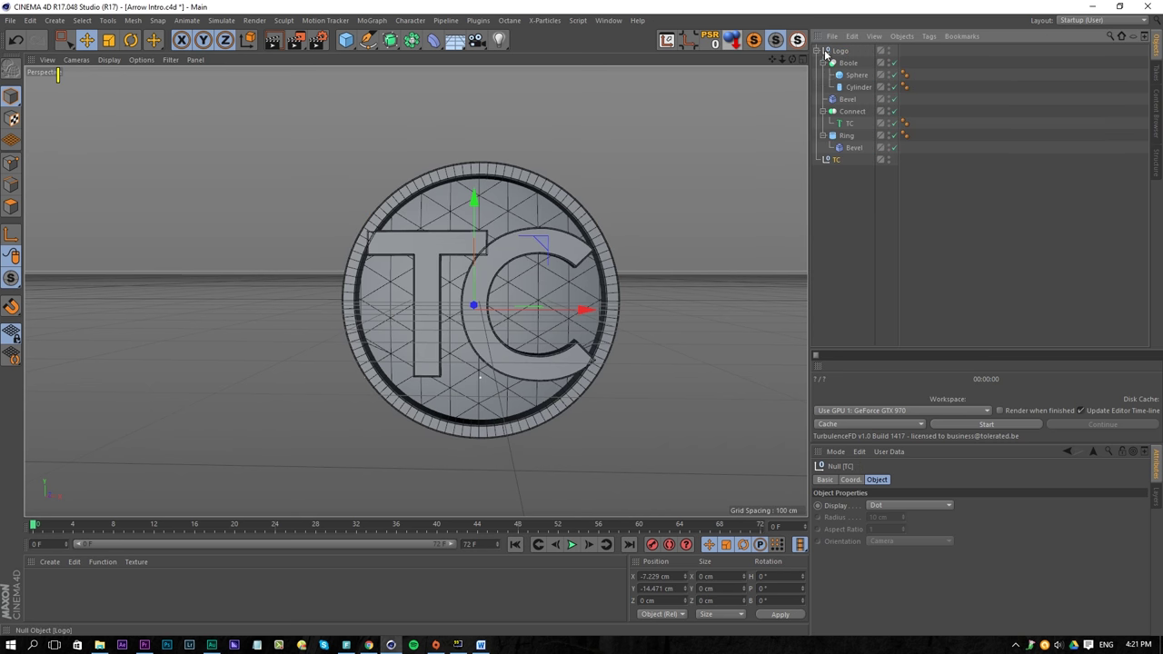
{"action": "left_click", "coordinate": [851, 112]}
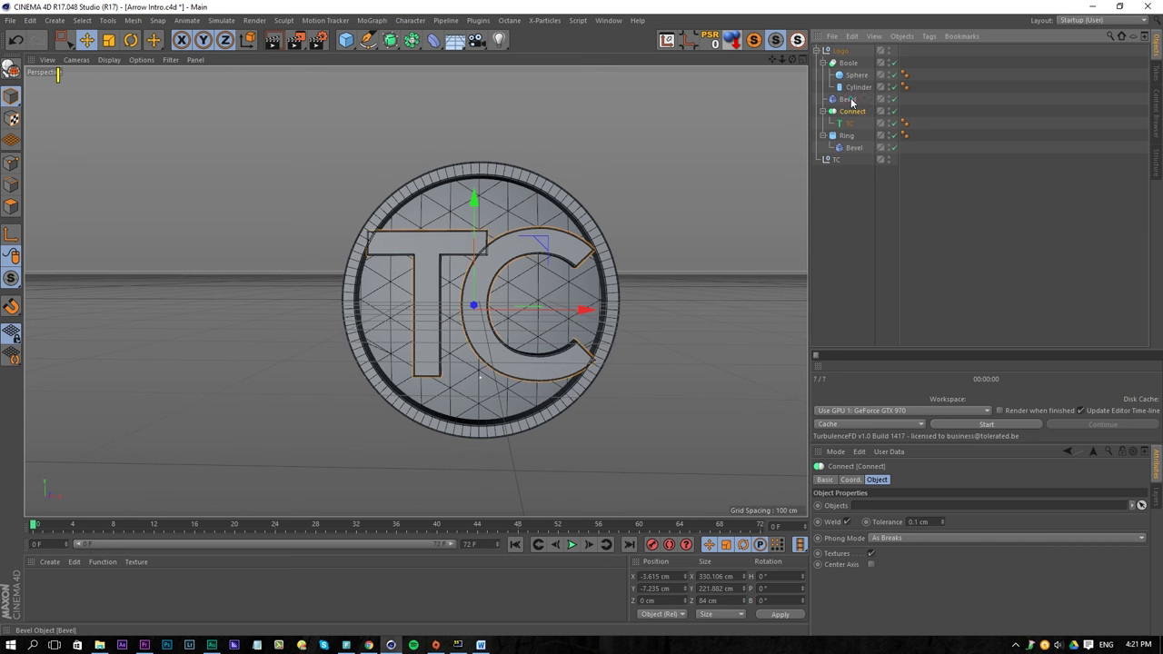
{"action": "left_click", "coordinate": [848, 99], "text": "ctrl"}
{"action": "left_click_drag", "start_coordinate": [850, 100], "coordinate": [836, 162]}
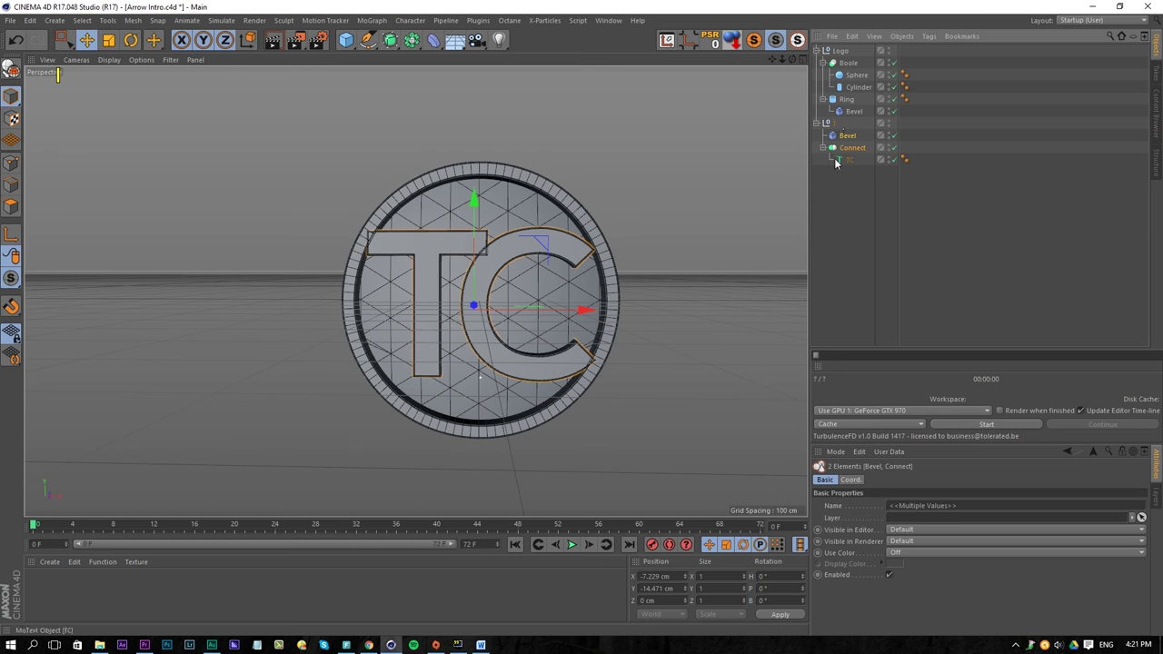
Step: Nest the TC group inside the Logo group and collapse the object hierarchy
{"action": "left_click_drag", "start_coordinate": [848, 118], "coordinate": [843, 52]}
{"action": "left_click", "coordinate": [822, 63]}
{"action": "left_click", "coordinate": [823, 74]}
{"action": "left_click", "coordinate": [822, 87]}
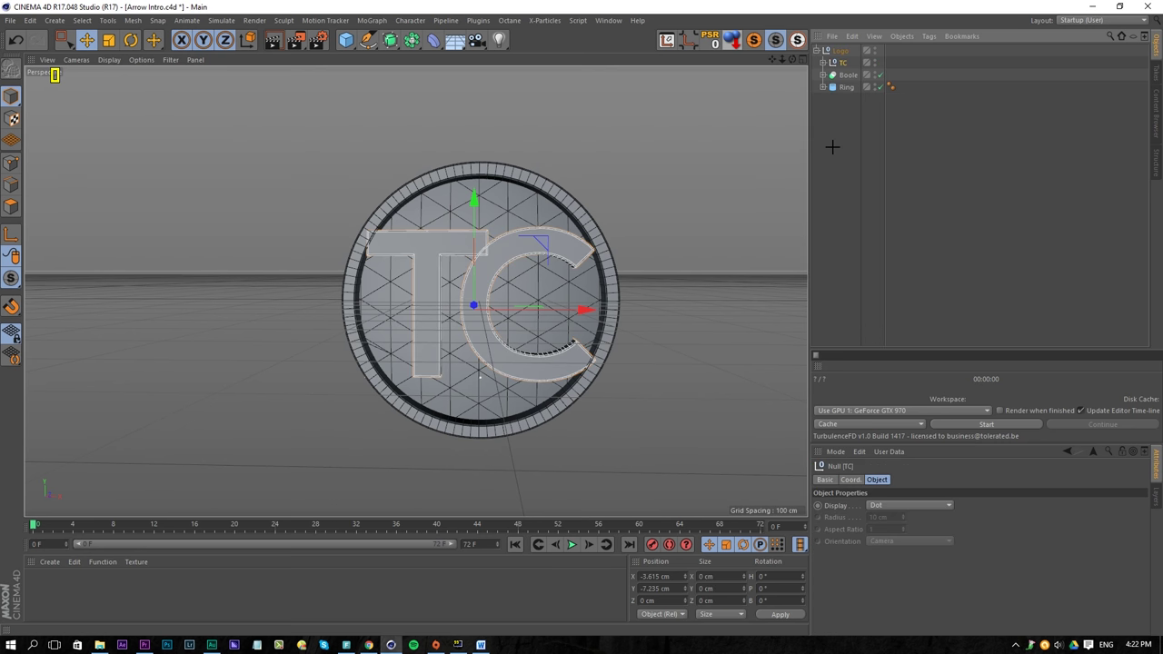
{"action": "left_click", "coordinate": [832, 146]}
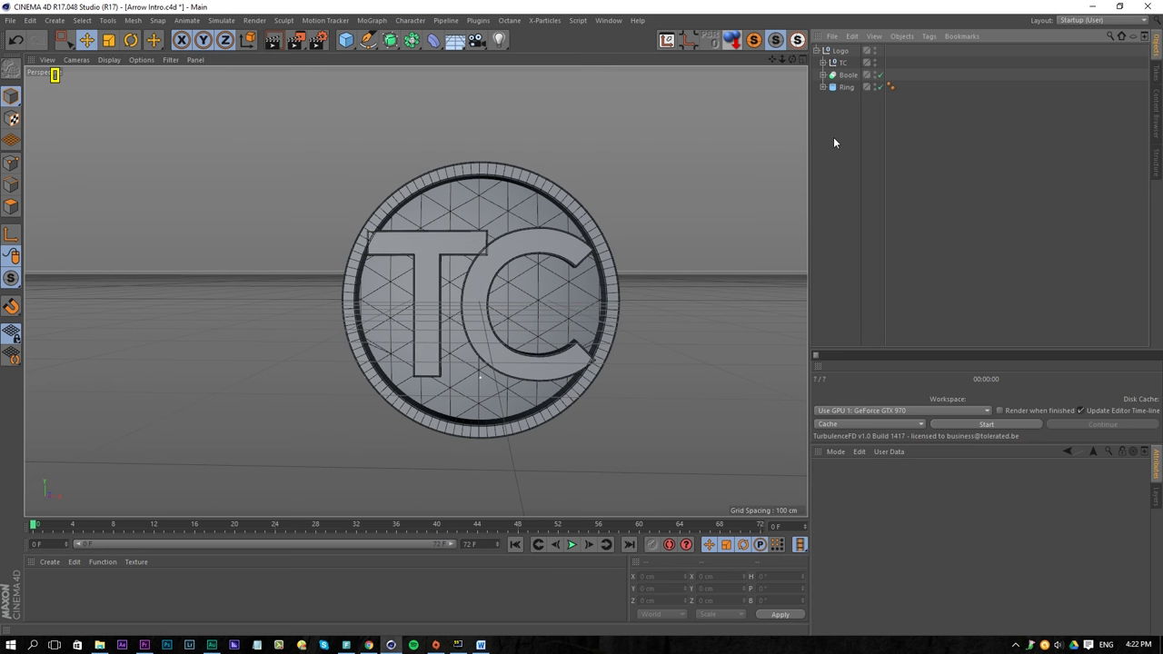
{"action": "left_click", "coordinate": [821, 51]}
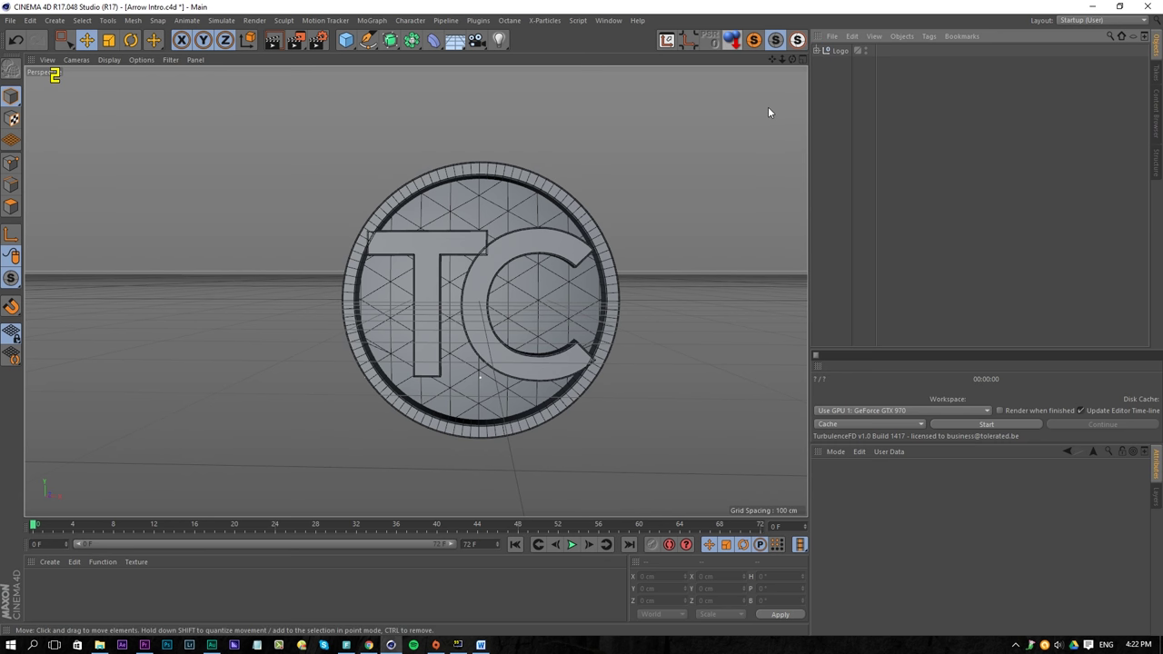
Step: Create a new material and assign a Layer shader as its color texture
{"action": "left_click", "coordinate": [49, 562]}
{"action": "left_click", "coordinate": [76, 462]}
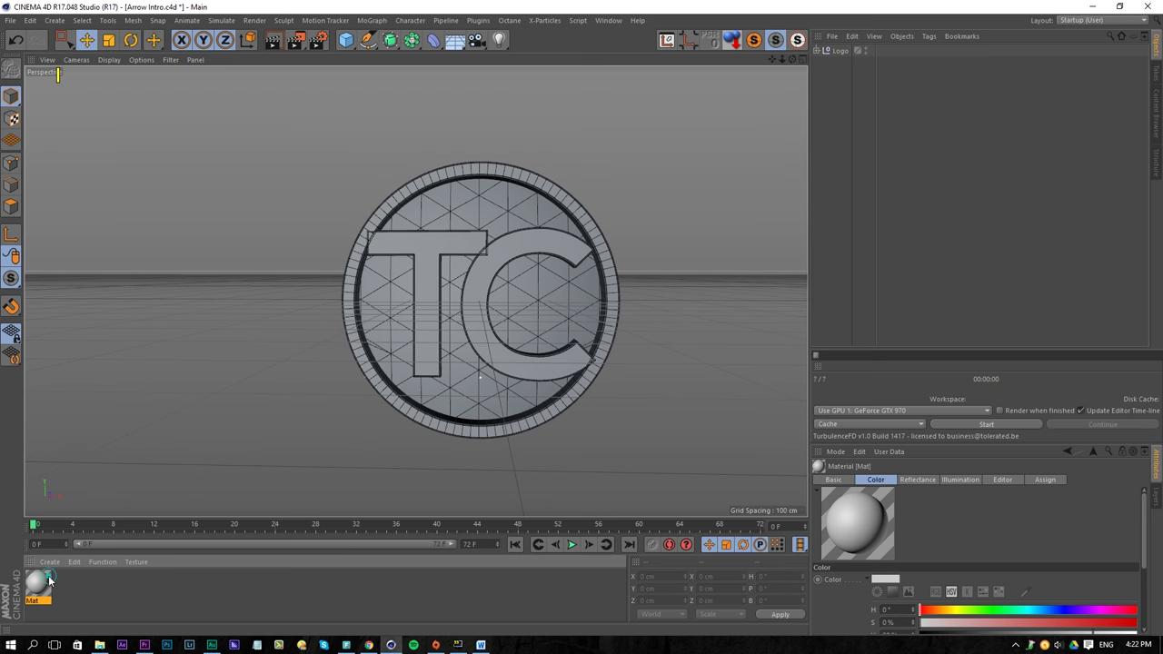
{"action": "double_click", "coordinate": [40, 582]}
{"action": "left_click", "coordinate": [202, 210]}
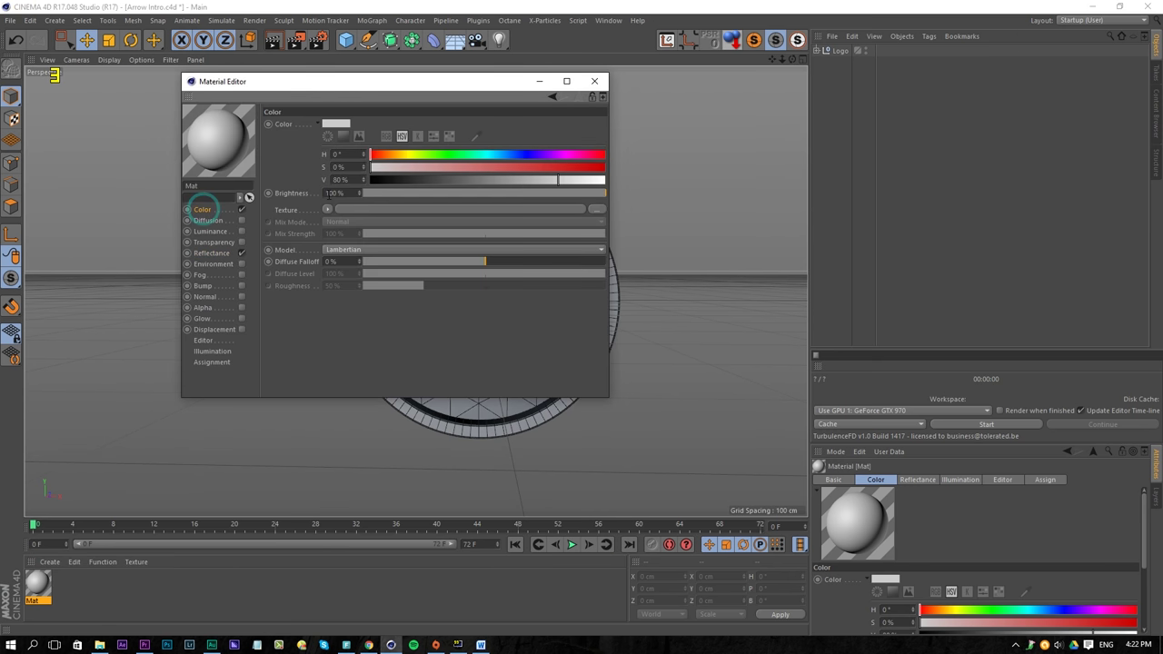
{"action": "left_click", "coordinate": [329, 211]}
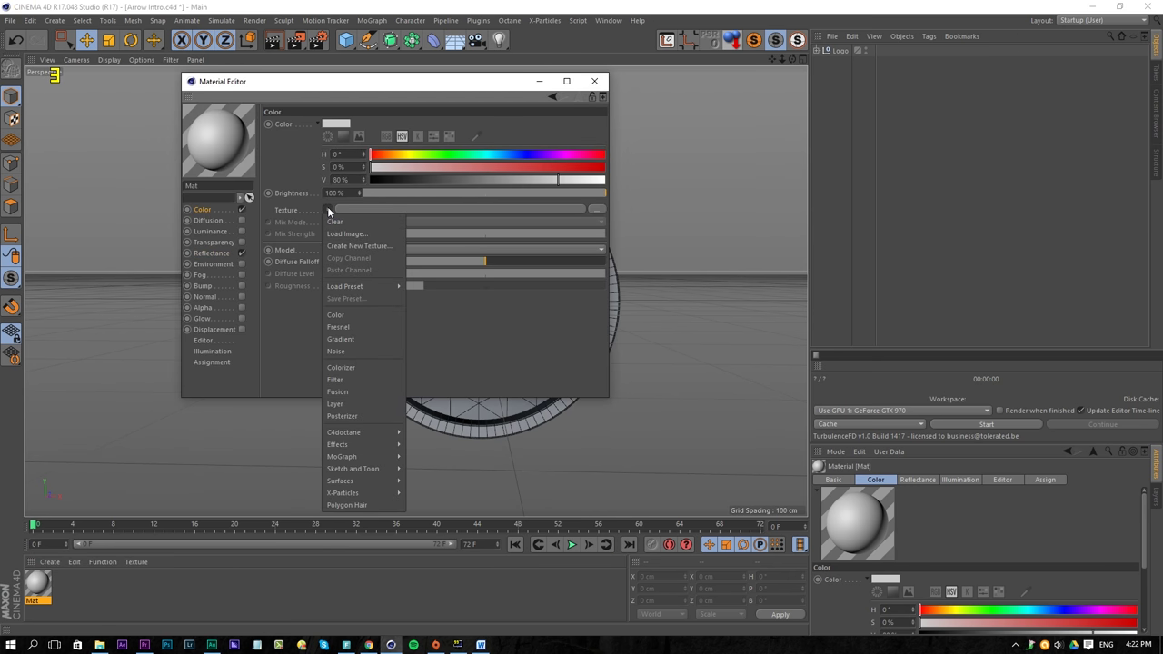
{"action": "left_click", "coordinate": [352, 405]}
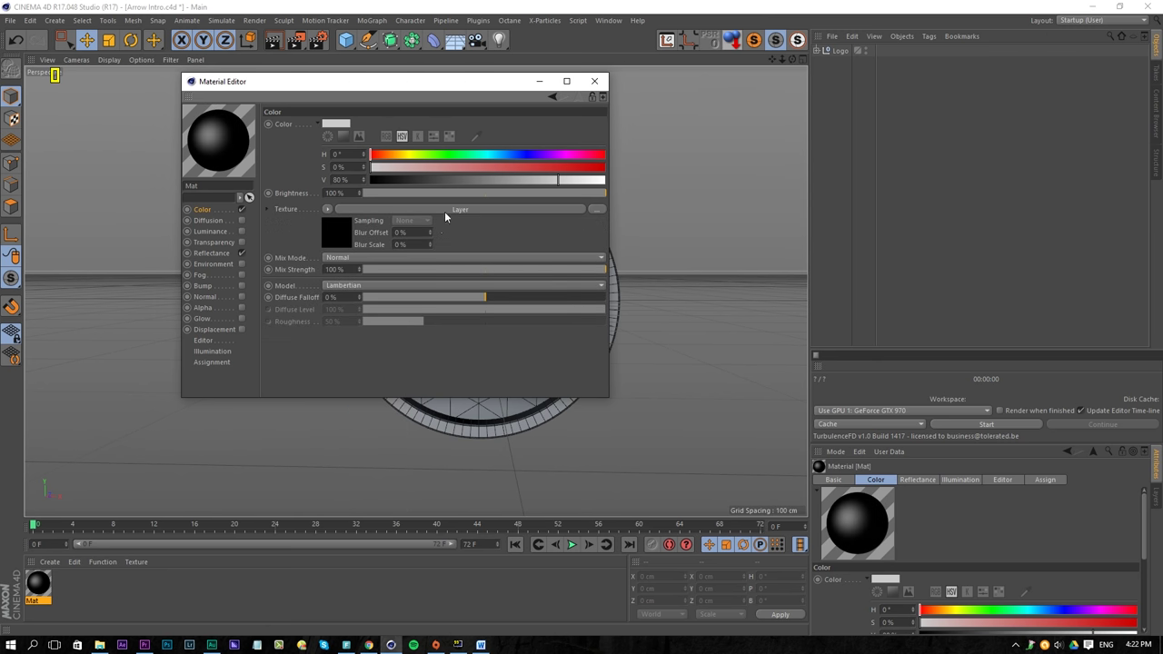
Step: Add a Color shader as a layer inside the material's Layer shader
{"action": "left_click", "coordinate": [445, 211]}
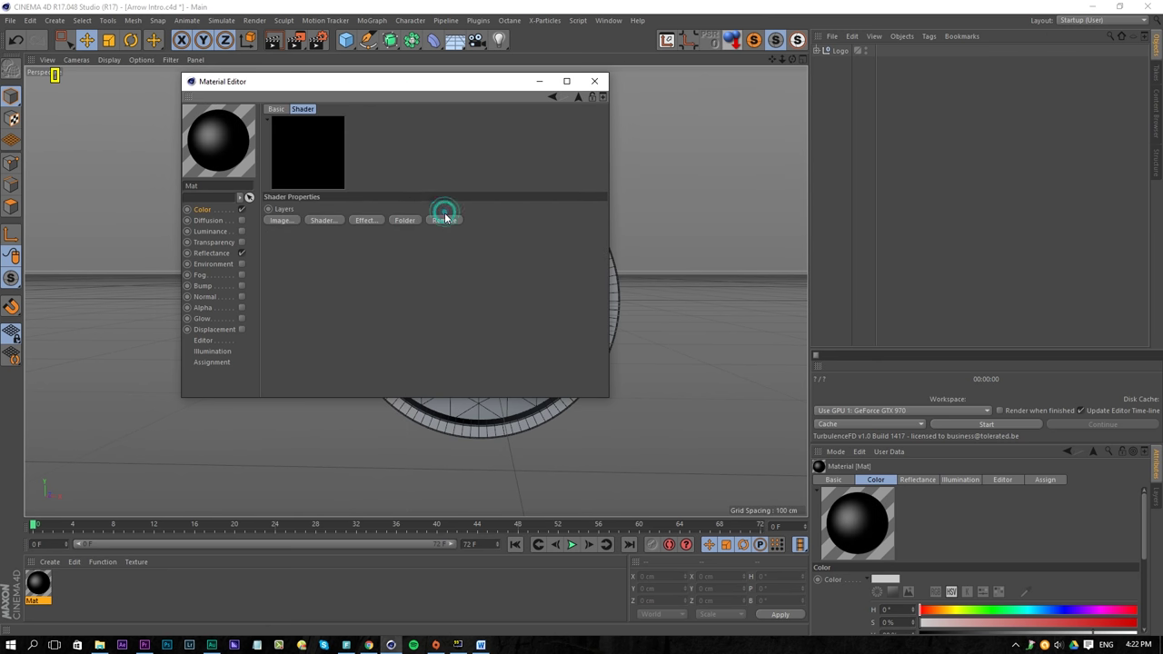
{"action": "left_click", "coordinate": [323, 220]}
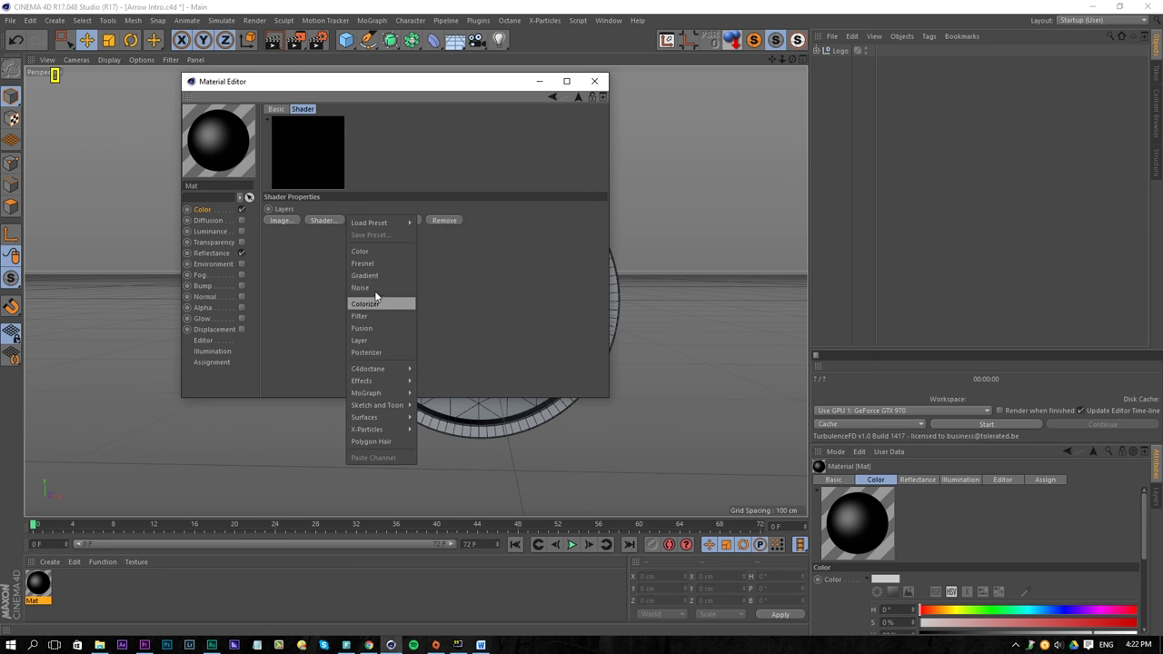
{"action": "left_click", "coordinate": [378, 253]}
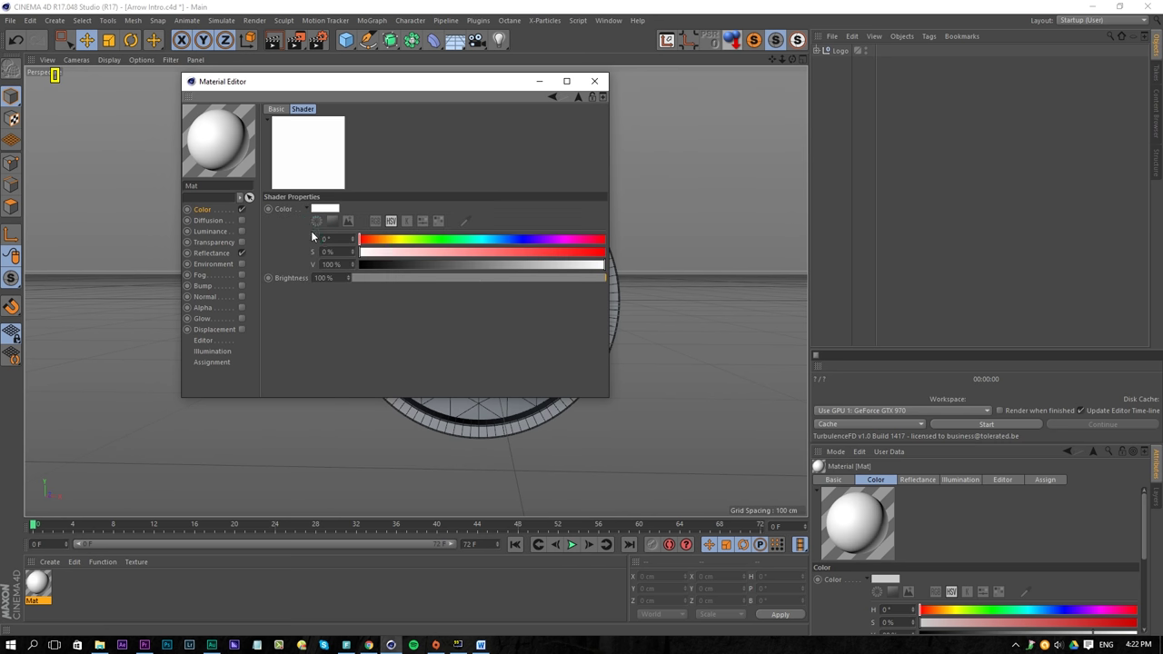
Step: Set the Color shader to a muted green with hue 136°, saturation 49 % and value 52 %, and return to the layer list
{"action": "left_click", "coordinate": [437, 239]}
{"action": "left_click_drag", "start_coordinate": [472, 252], "coordinate": [622, 253]}
{"action": "left_click", "coordinate": [473, 262]}
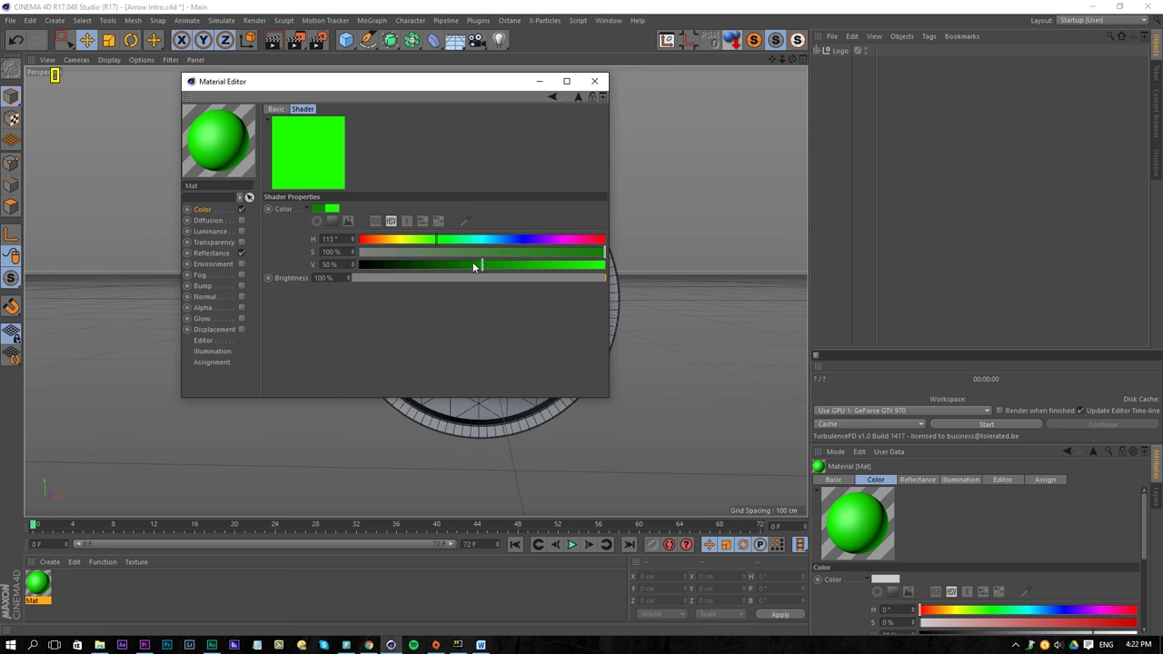
{"action": "left_click_drag", "start_coordinate": [471, 263], "coordinate": [529, 263]}
{"action": "left_click_drag", "start_coordinate": [450, 251], "coordinate": [591, 266]}
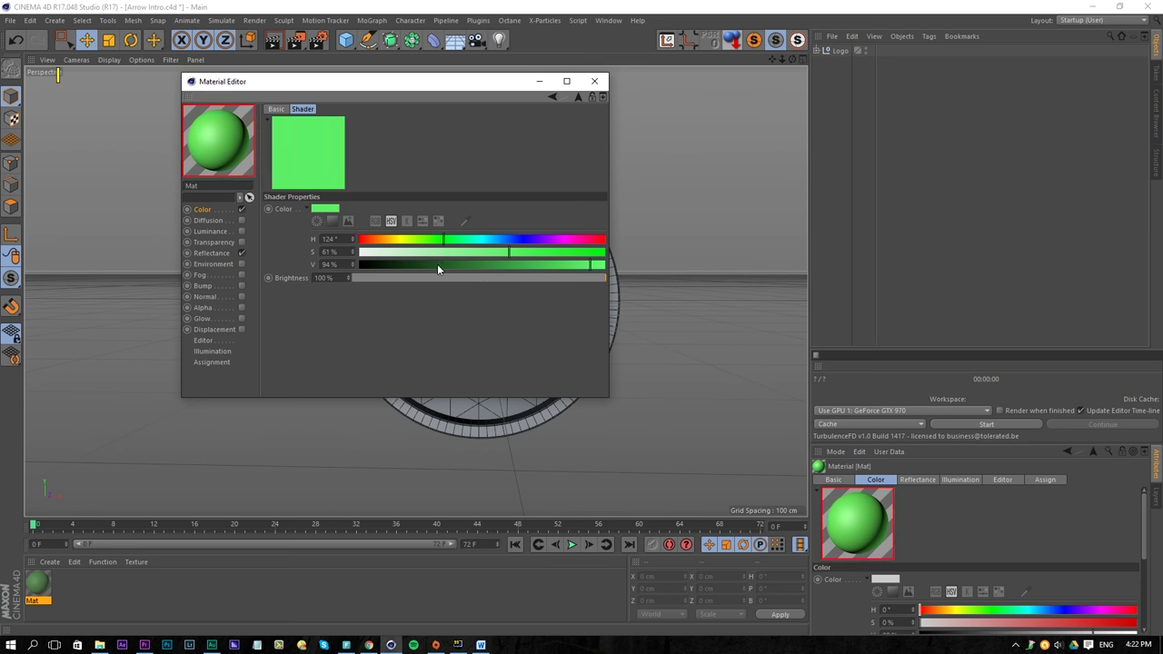
{"action": "left_click", "coordinate": [436, 263]}
{"action": "left_click_drag", "start_coordinate": [449, 264], "coordinate": [471, 254]}
{"action": "left_click", "coordinate": [494, 254]}
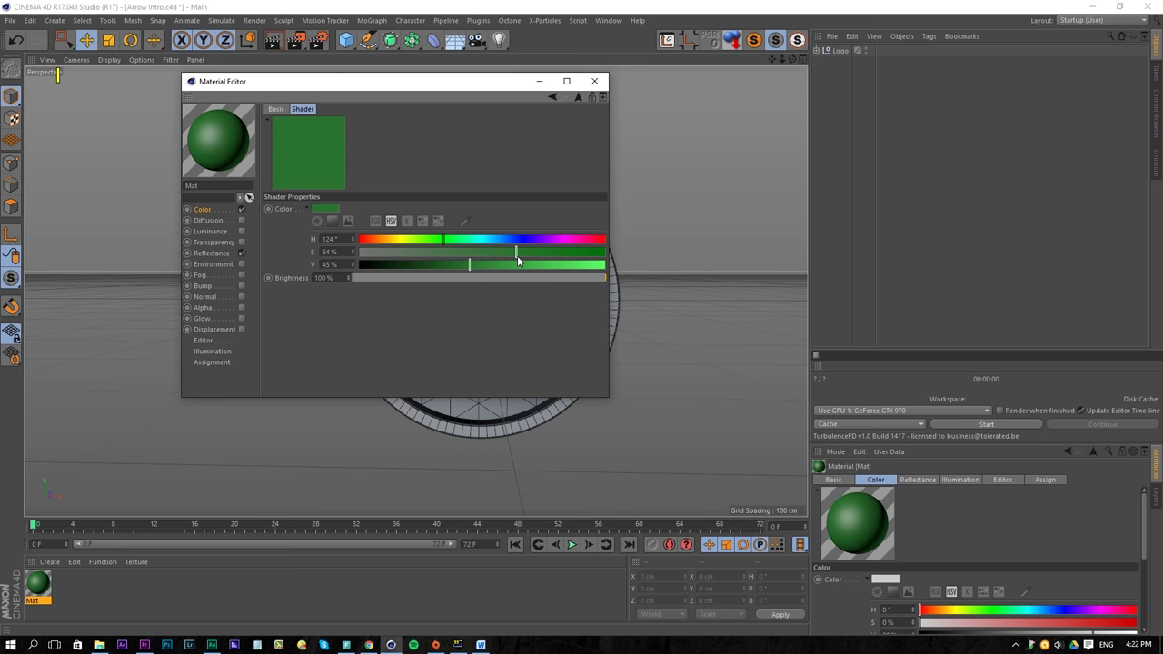
{"action": "left_click", "coordinate": [501, 264]}
{"action": "left_click", "coordinate": [480, 252]}
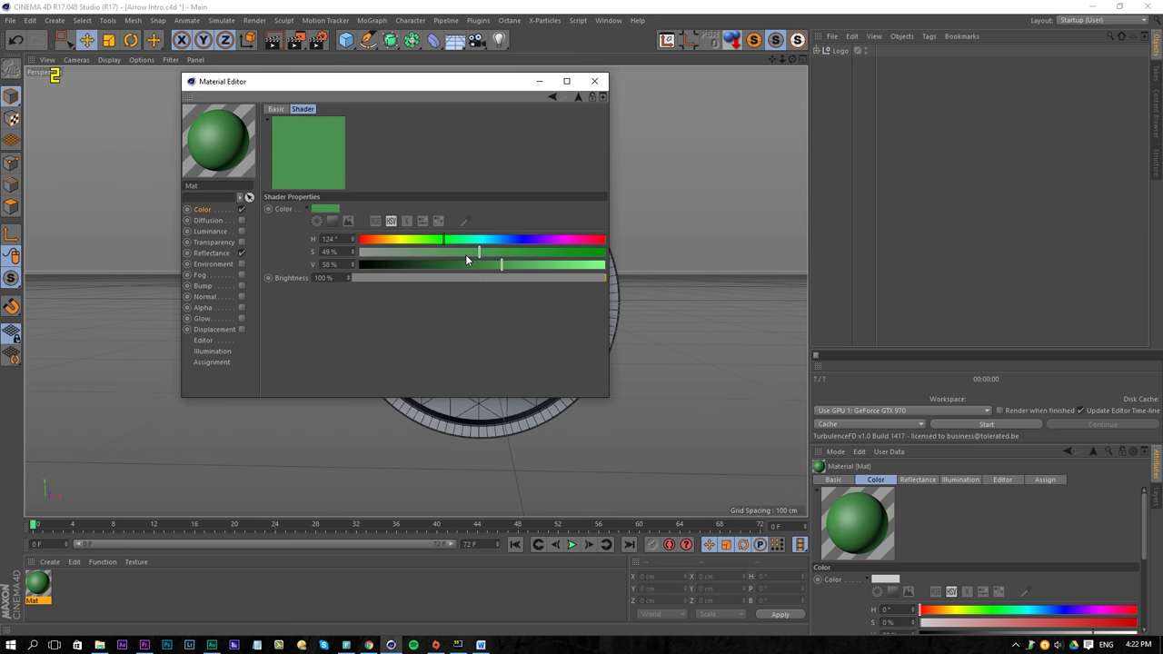
{"action": "left_click_drag", "start_coordinate": [501, 264], "coordinate": [509, 264]}
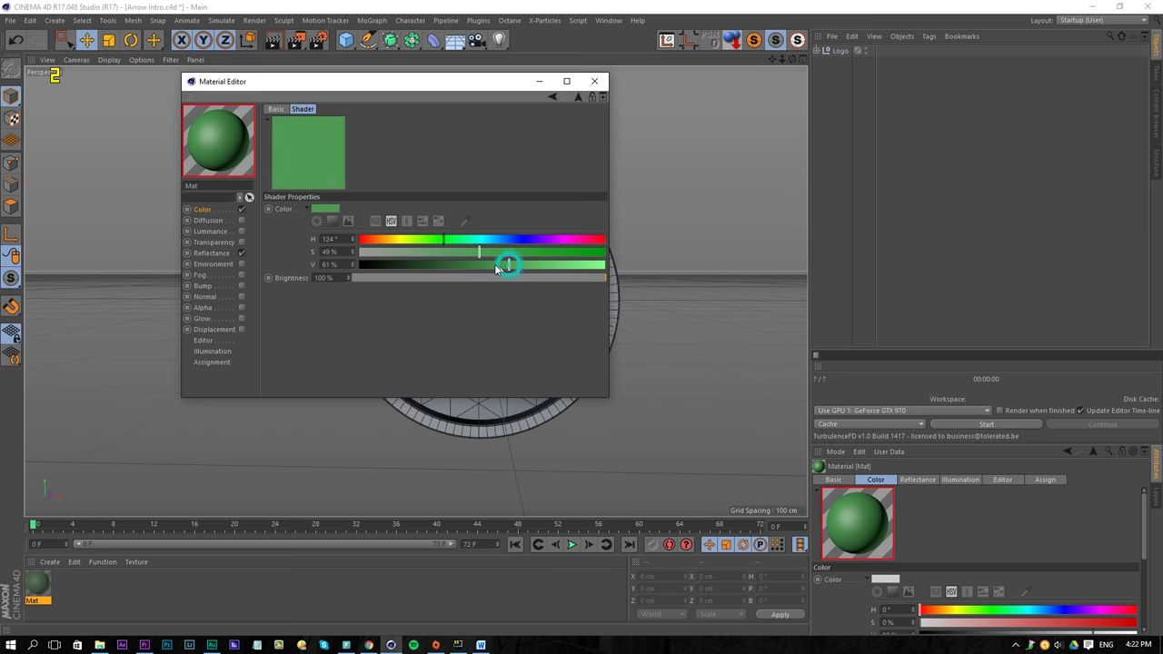
{"action": "left_click", "coordinate": [495, 265]}
{"action": "left_click", "coordinate": [487, 264]}
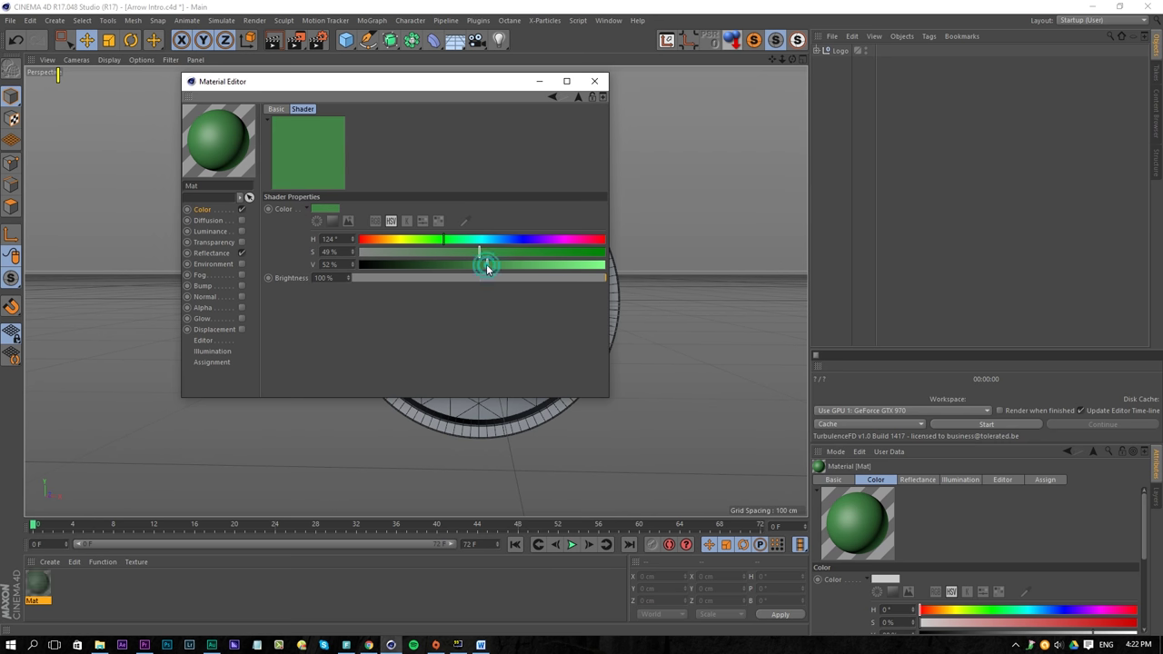
{"action": "left_click_drag", "start_coordinate": [442, 240], "coordinate": [454, 243]}
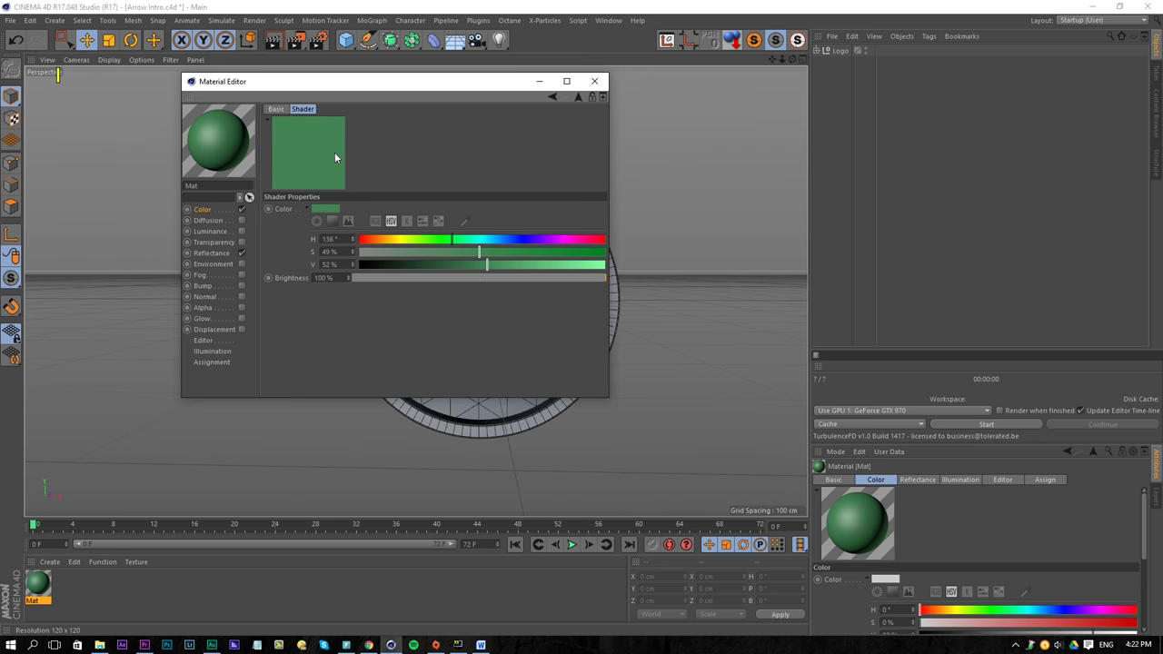
{"action": "left_click", "coordinate": [577, 98]}
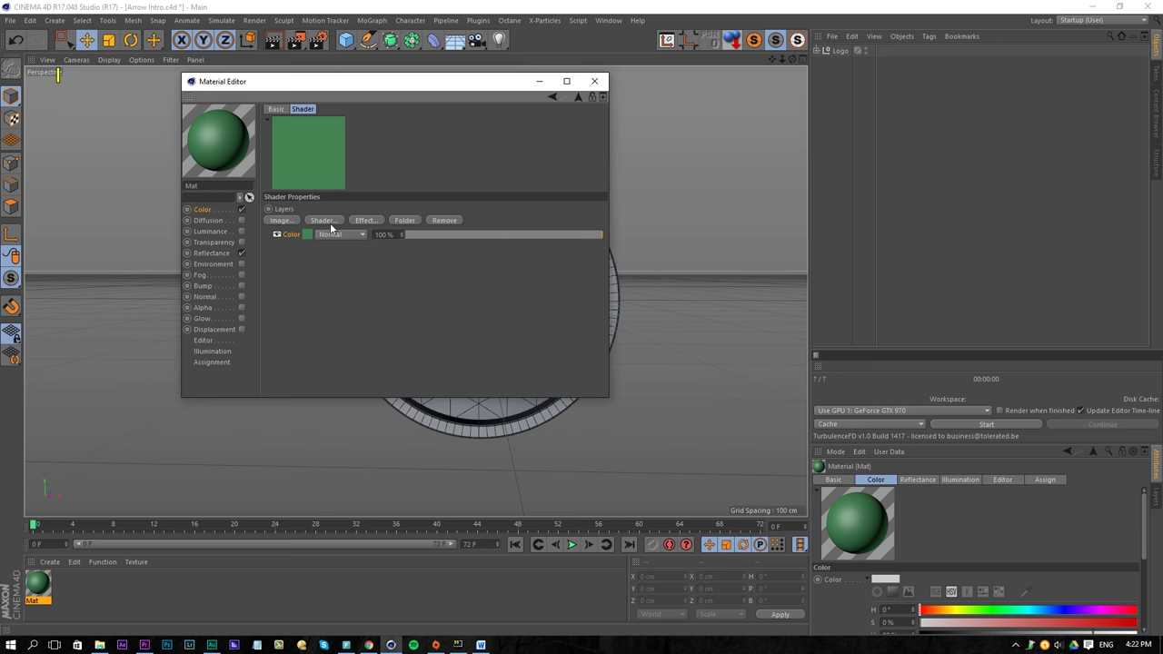
Step: Add the Grunge-metal-texture image as a layer above the green and copy it to the project location
{"action": "left_click", "coordinate": [288, 222]}
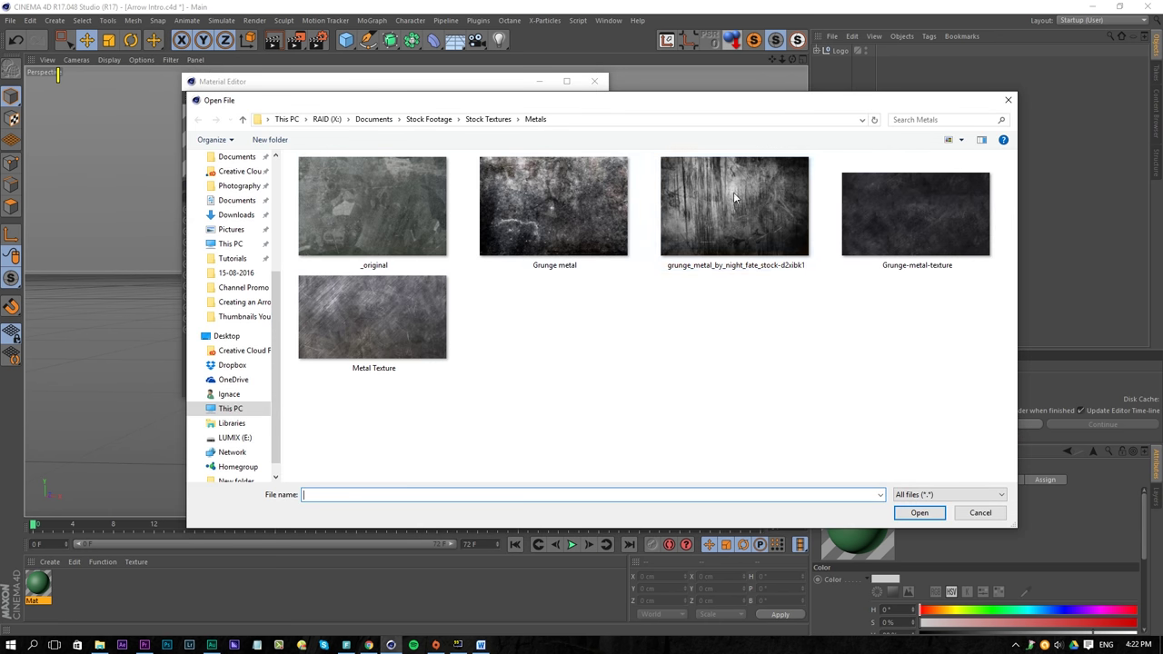
{"action": "left_click", "coordinate": [736, 203]}
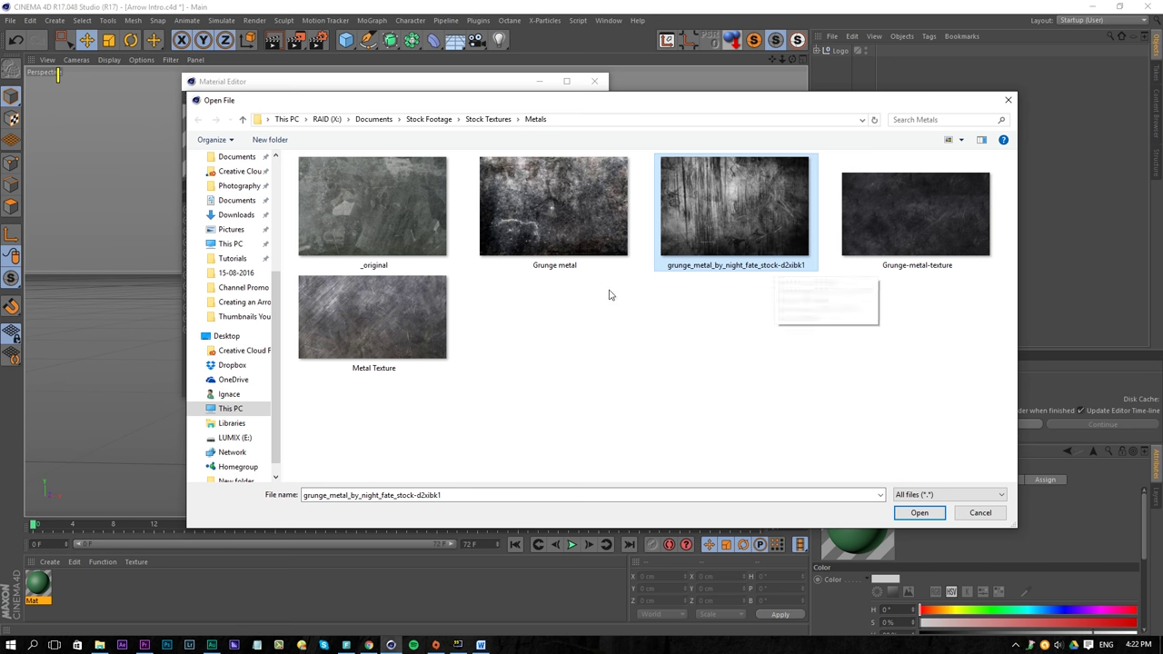
{"action": "left_click", "coordinate": [945, 212]}
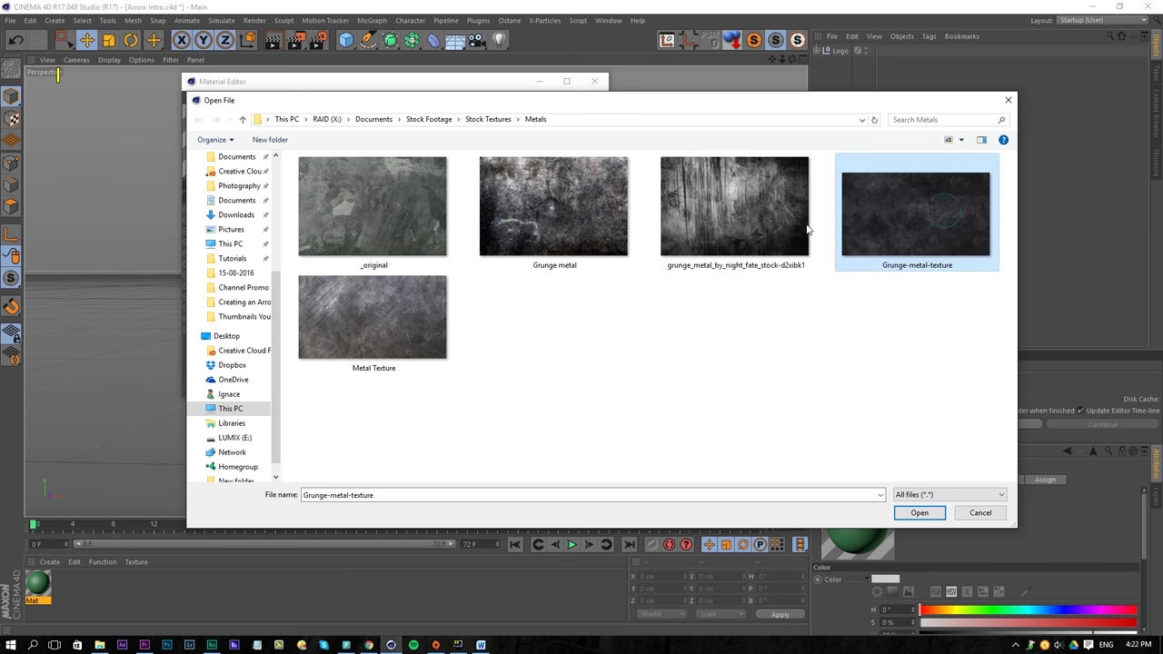
{"action": "left_click", "coordinate": [919, 514]}
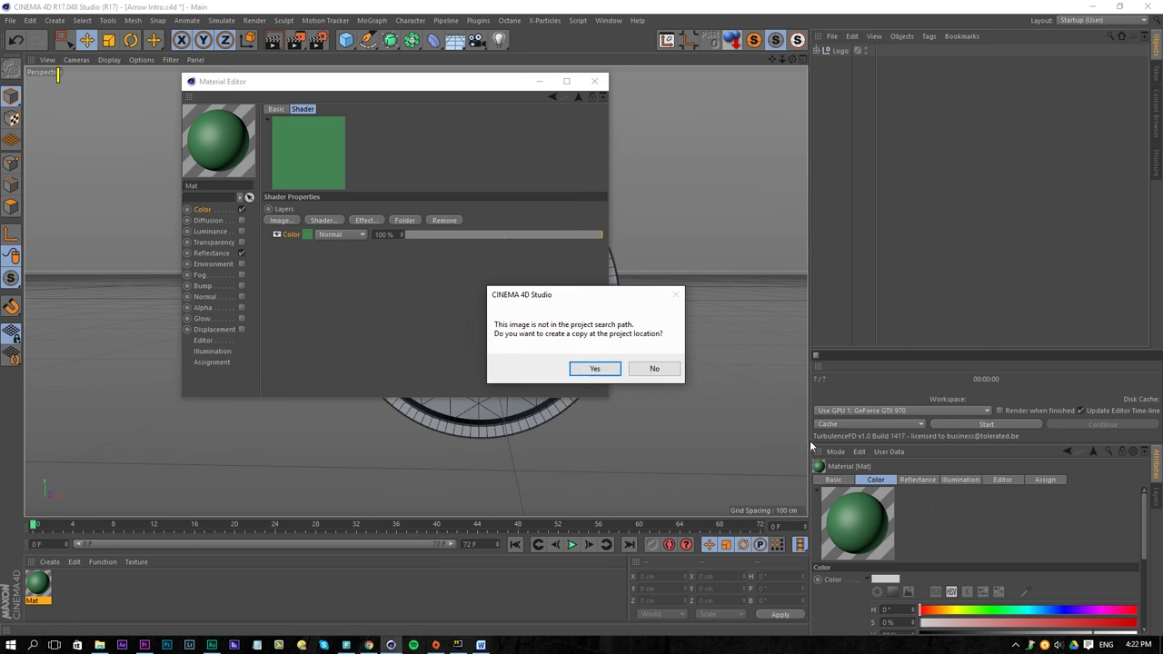
{"action": "left_click", "coordinate": [598, 370]}
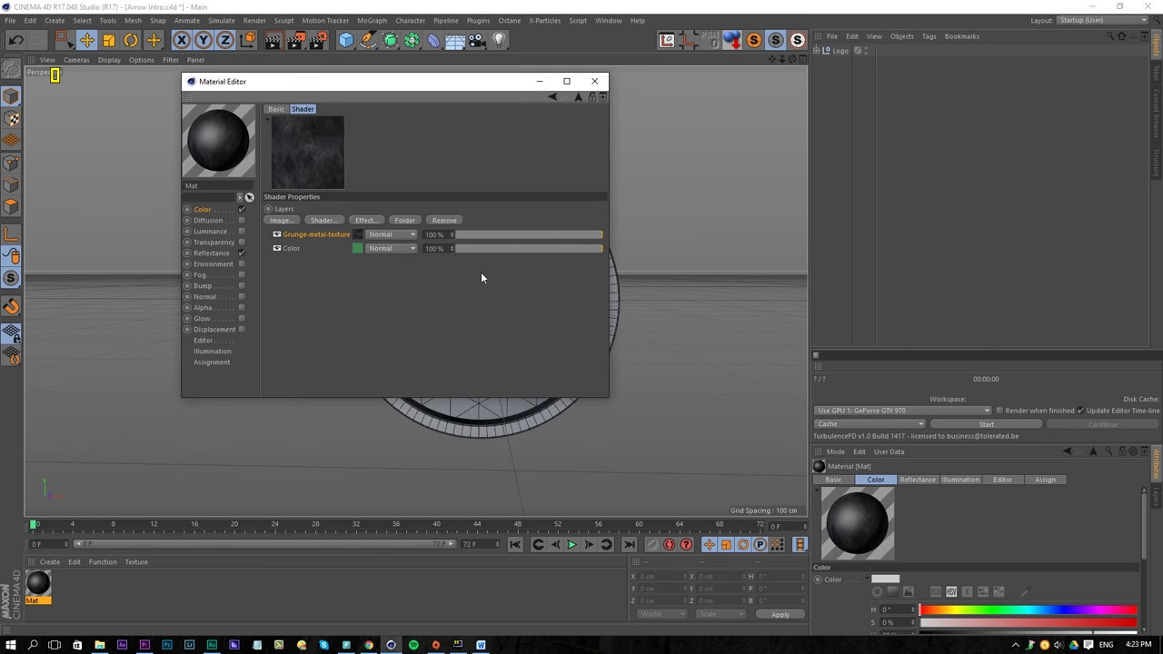
Step: Set the Grunge-metal-texture layer's blend mode to Overlay at 96 % strength
{"action": "left_click", "coordinate": [391, 236]}
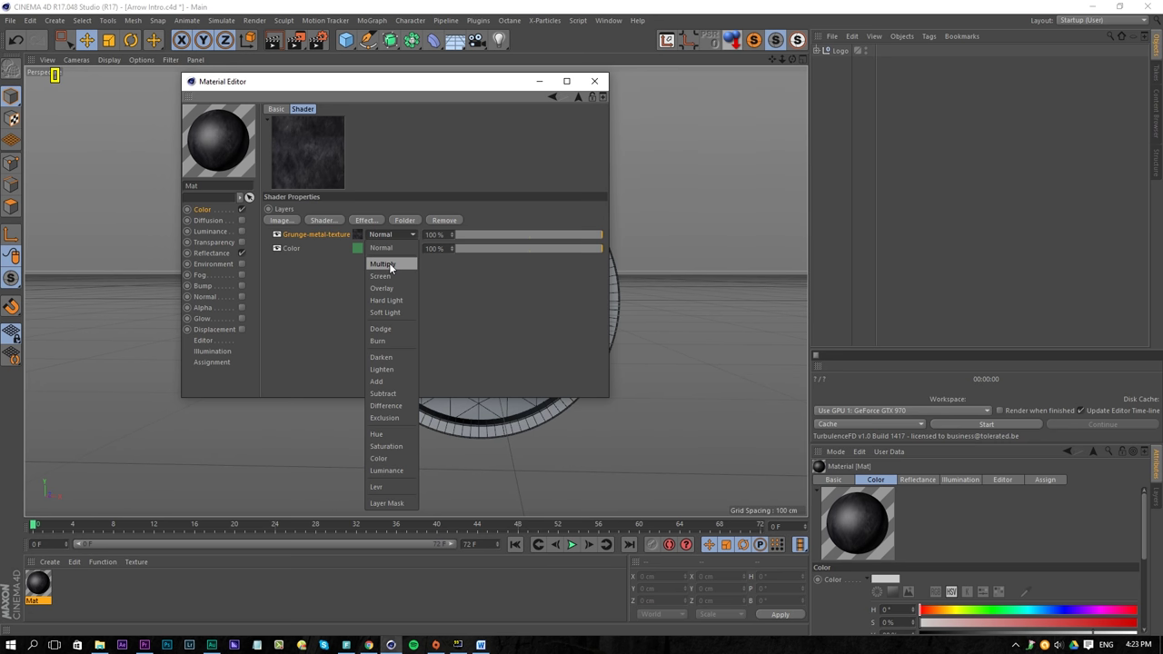
{"action": "left_click", "coordinate": [390, 265]}
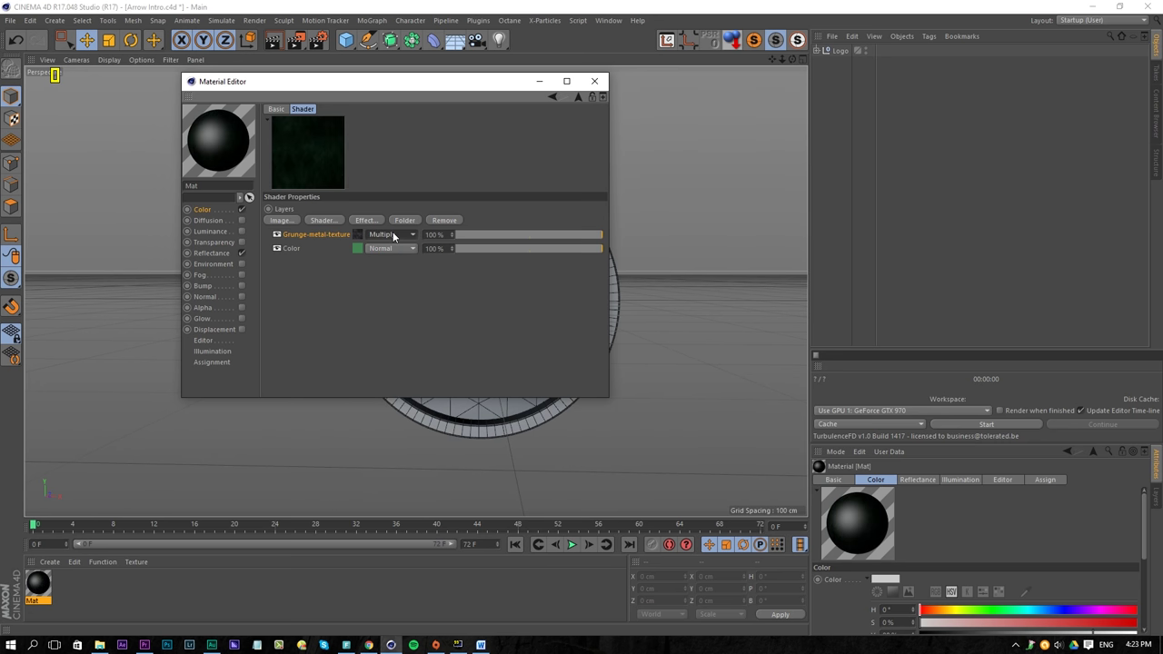
{"action": "left_click", "coordinate": [393, 235]}
{"action": "left_click", "coordinate": [380, 276]}
{"action": "left_click", "coordinate": [393, 235]}
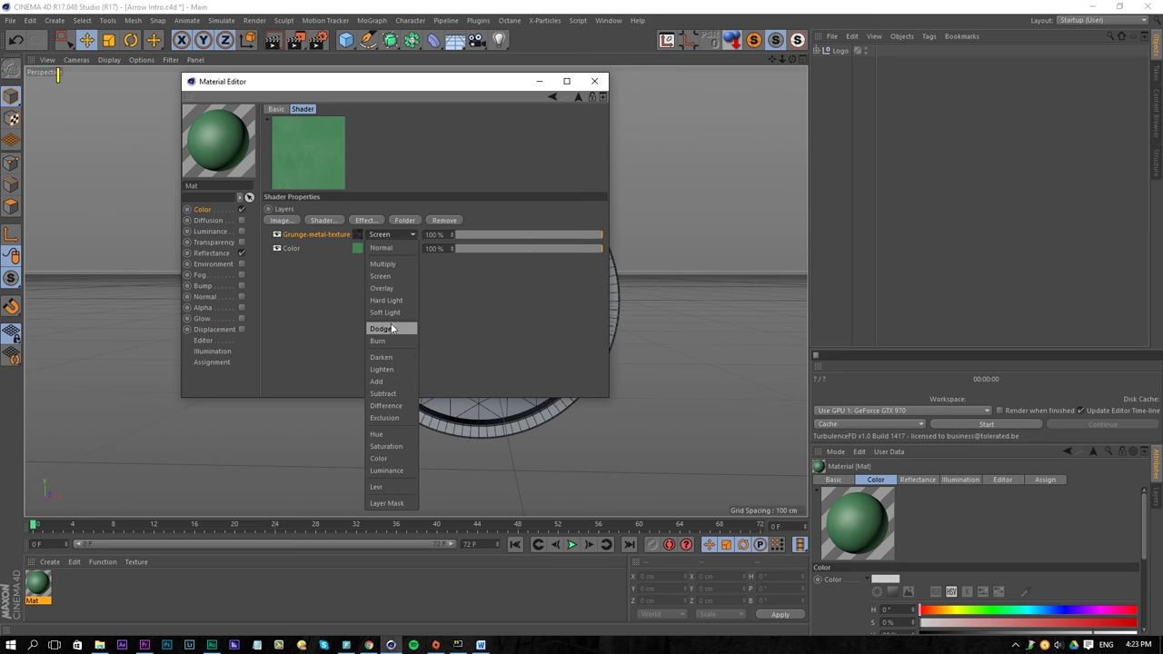
{"action": "left_click", "coordinate": [392, 290]}
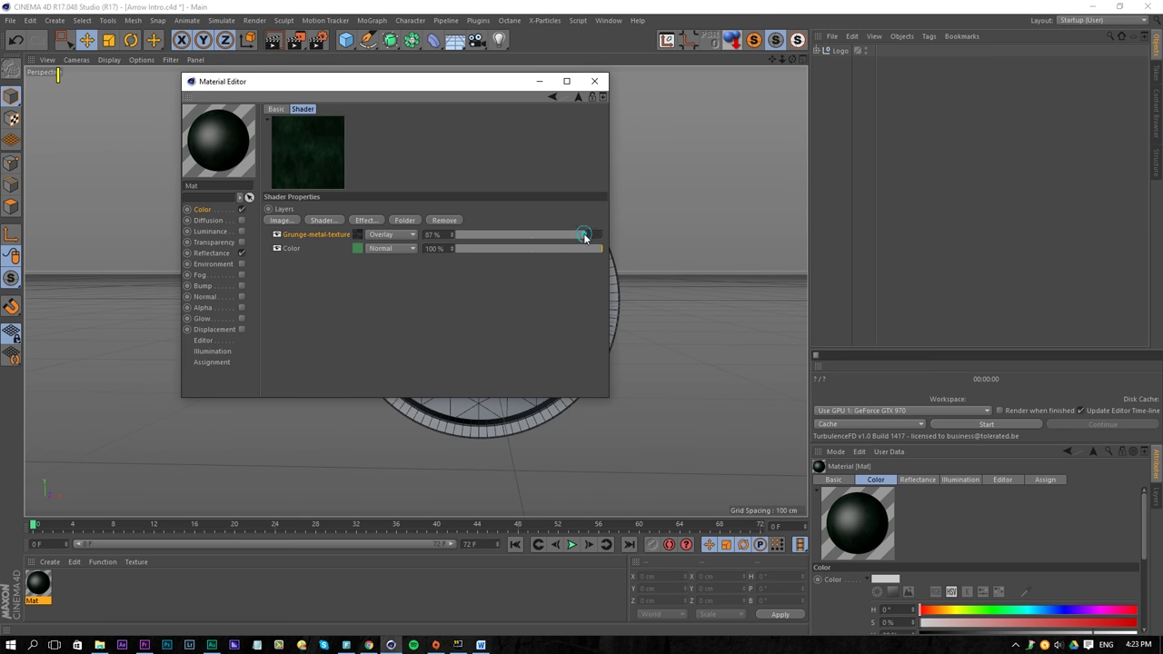
{"action": "left_click_drag", "start_coordinate": [587, 234], "coordinate": [595, 239]}
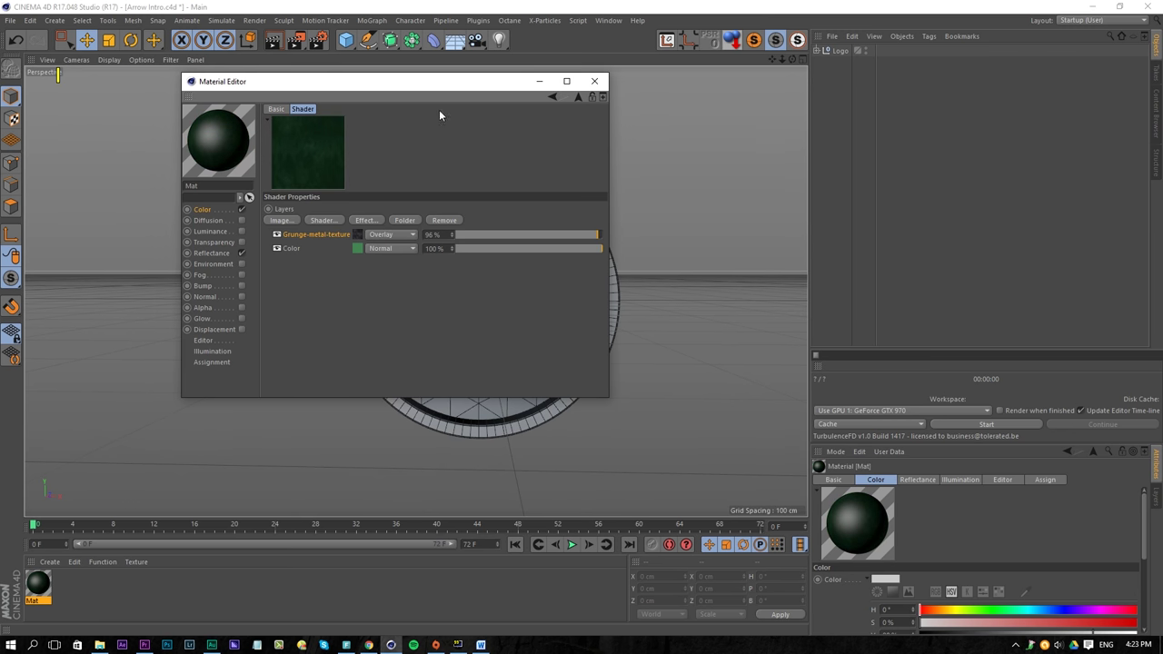
Step: Apply the material to the outer ring, set its projection to Cubic, and render the view
{"action": "left_click_drag", "start_coordinate": [445, 84], "coordinate": [926, 117]}
{"action": "left_click_drag", "start_coordinate": [40, 580], "coordinate": [363, 277]}
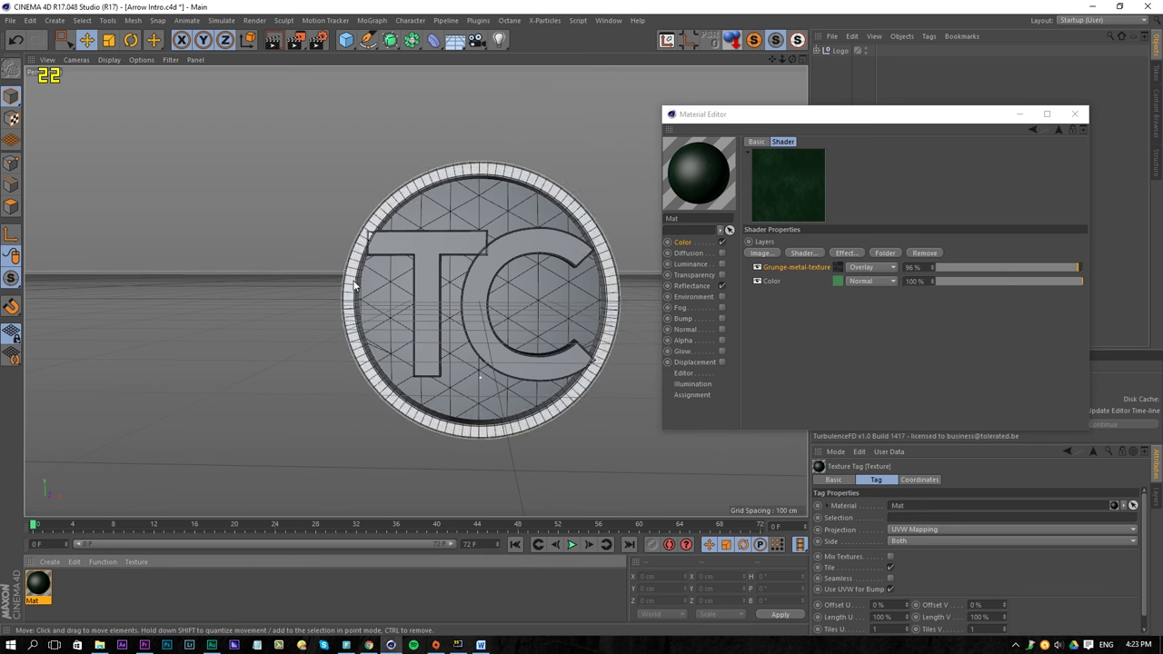
{"action": "left_click", "coordinate": [905, 530]}
{"action": "left_click", "coordinate": [905, 519]}
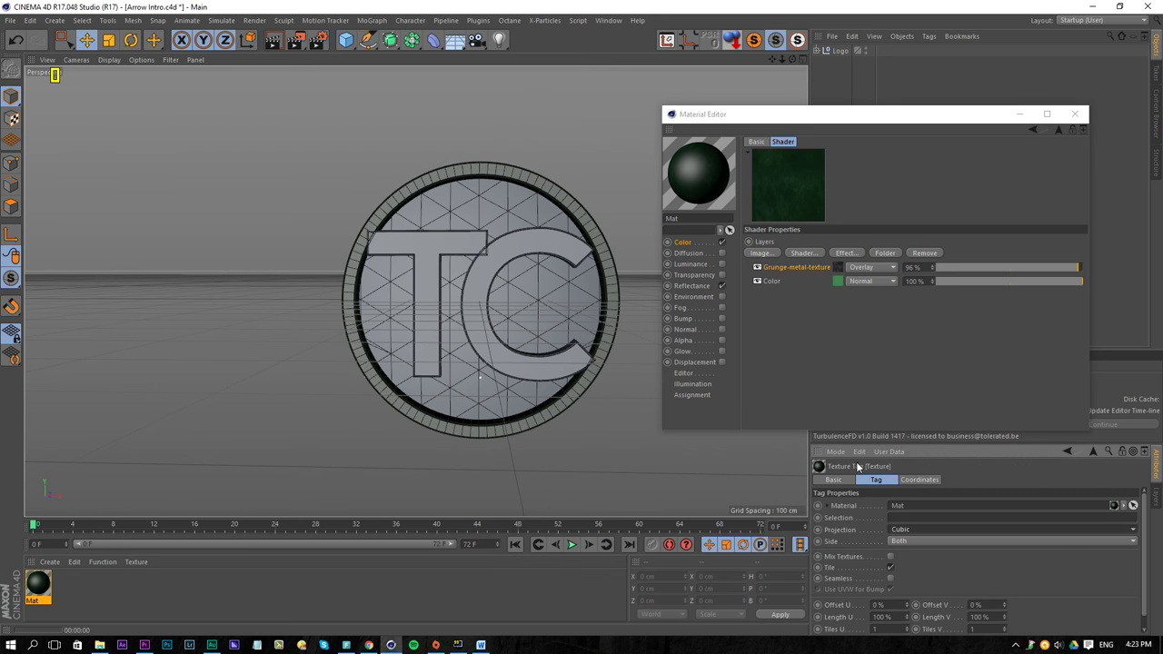
{"action": "key", "text": "ctrl+r"}
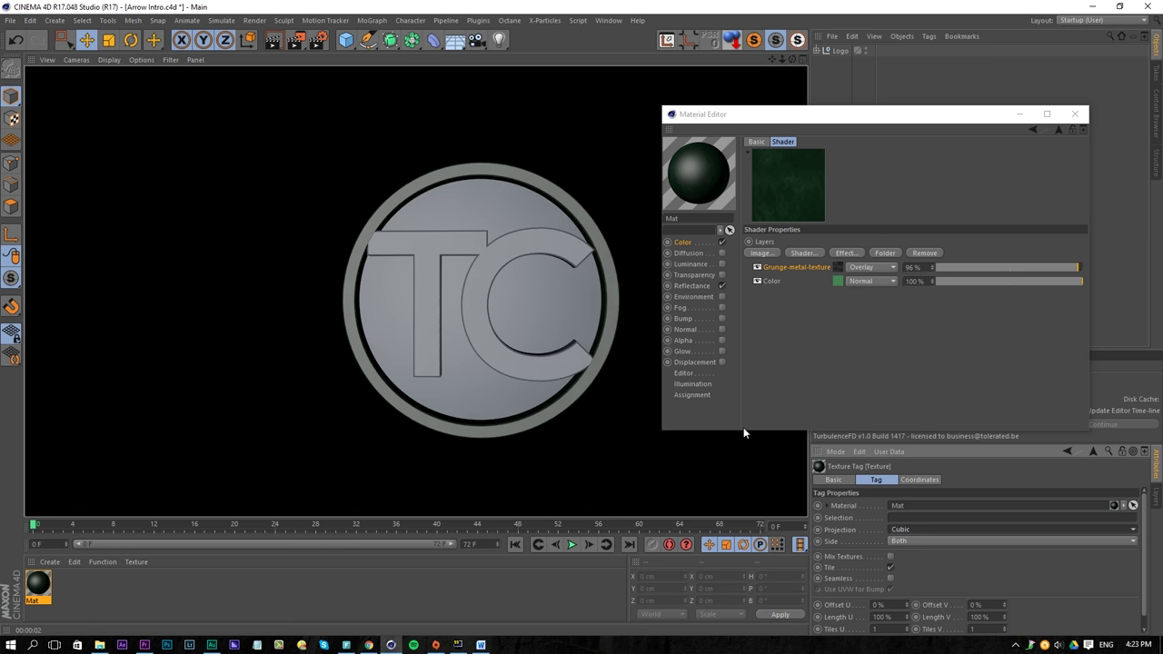
Step: Remove the Default Specular layer from the material's reflectance and render the view again
{"action": "left_click", "coordinate": [692, 286]}
{"action": "left_click", "coordinate": [828, 168]}
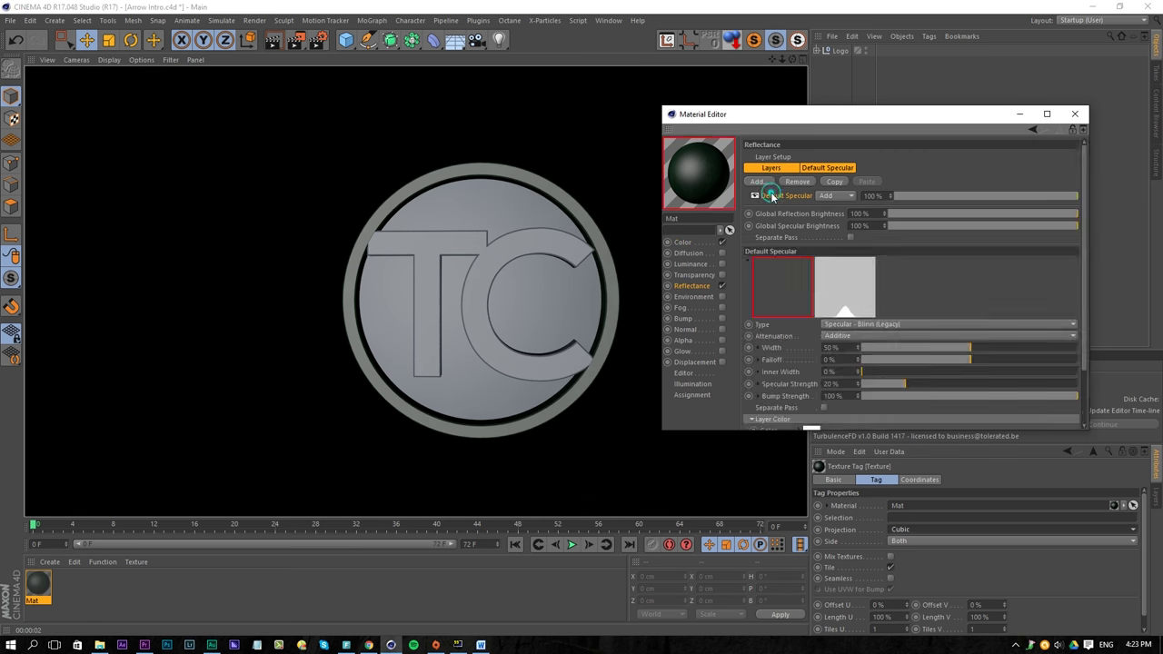
{"action": "left_click", "coordinate": [797, 181]}
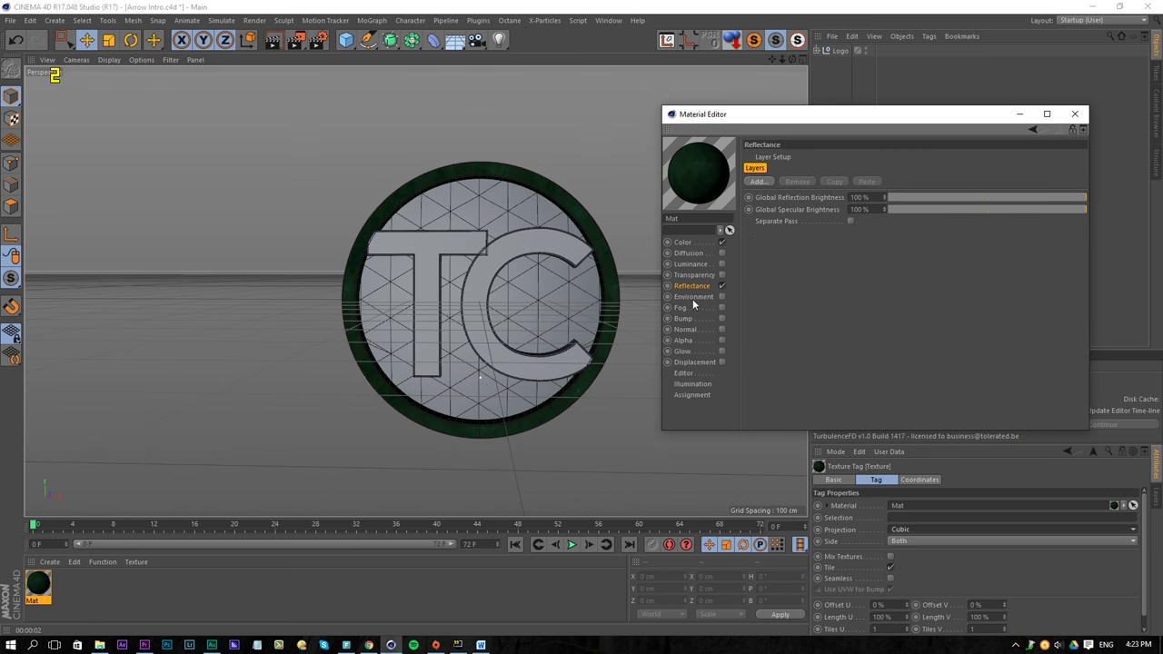
{"action": "key", "text": "ctrl+r"}
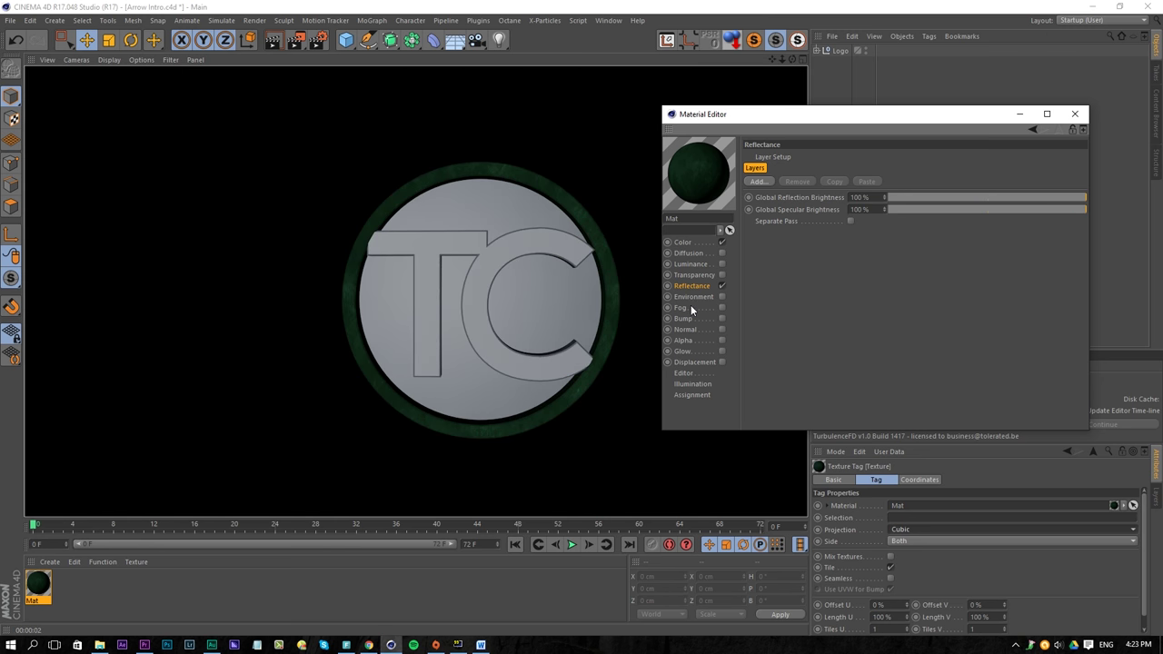
Step: Add a Noise shader layer on top of the material's color layers and open its settings
{"action": "left_click", "coordinate": [701, 245]}
{"action": "left_click", "coordinate": [884, 242]}
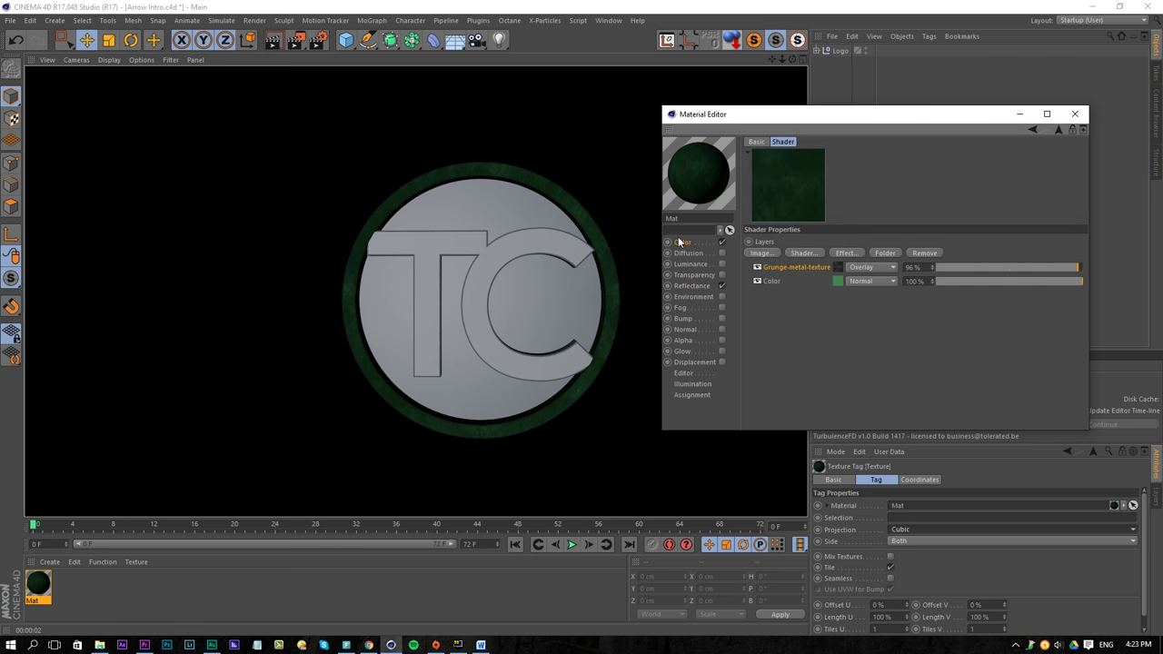
{"action": "left_click", "coordinate": [803, 254]}
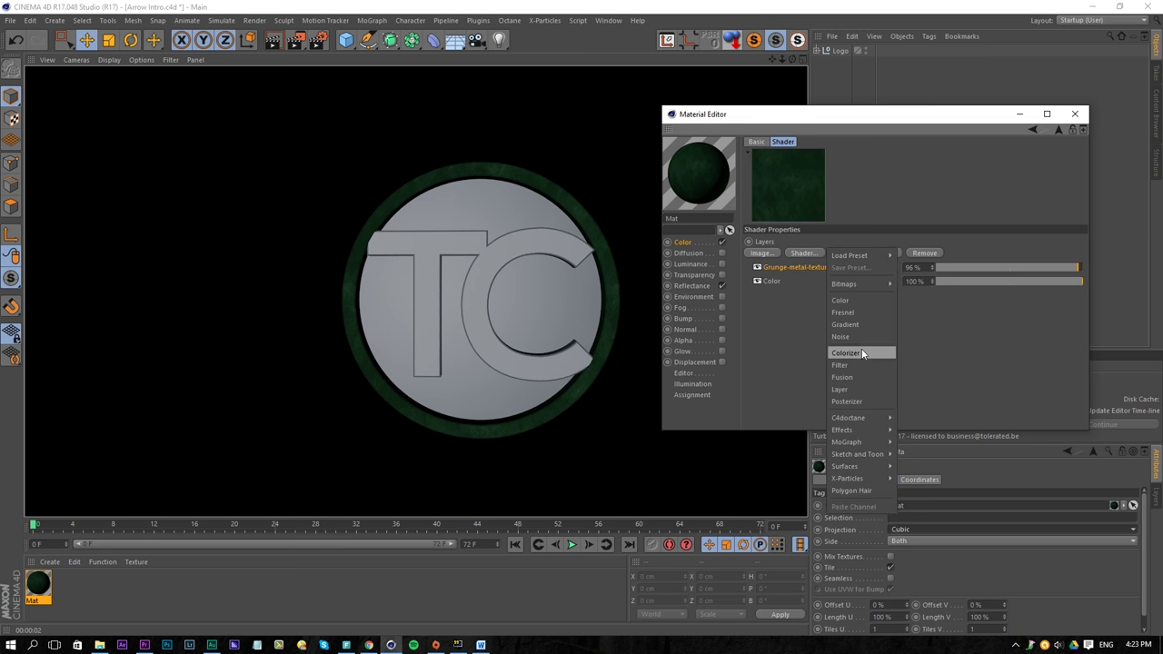
{"action": "left_click", "coordinate": [863, 351]}
{"action": "left_click", "coordinate": [830, 264]}
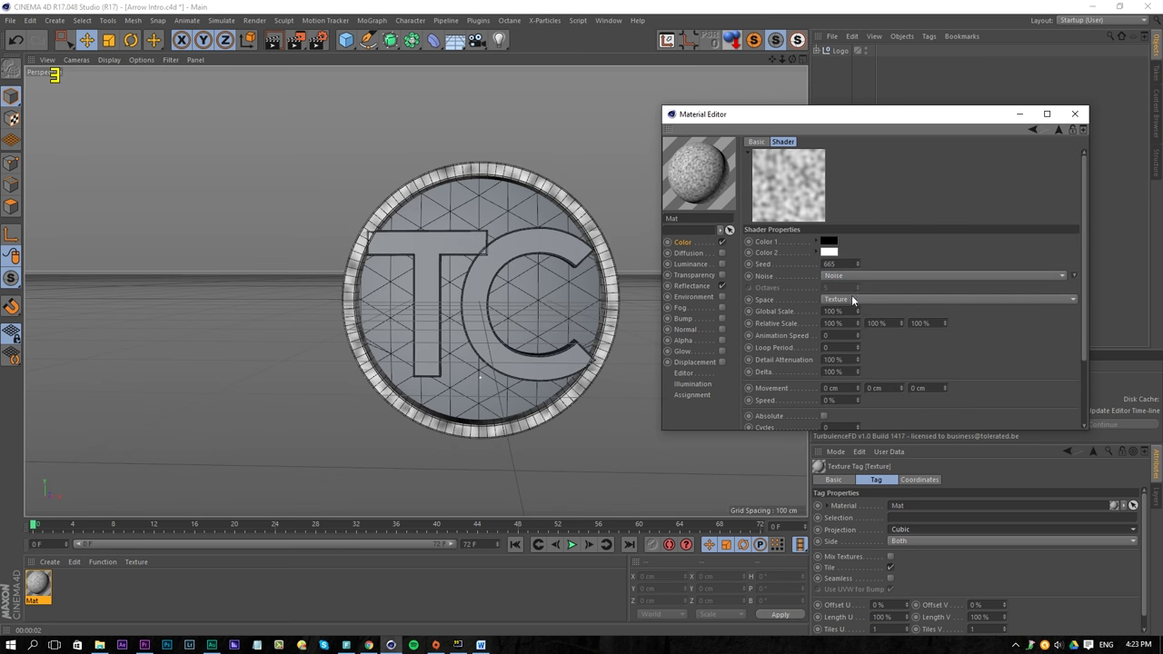
Step: Set the noise type to Wavy Turbulence with a Low Clip of 37 %, and return to the layer list
{"action": "left_click", "coordinate": [845, 275]}
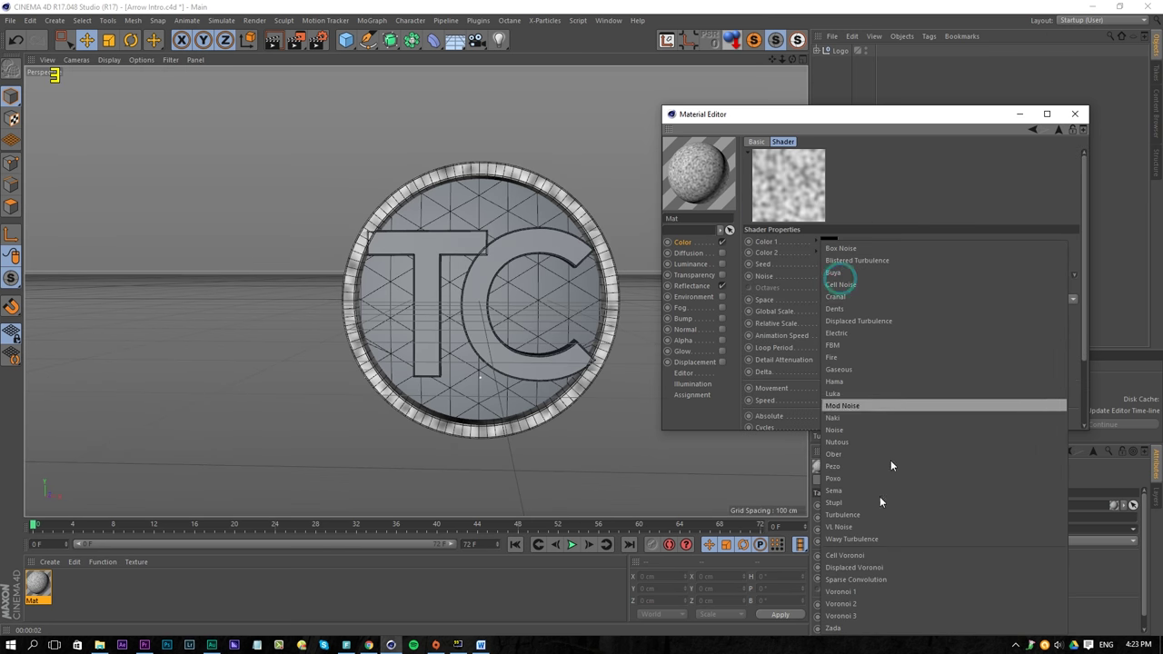
{"action": "left_click", "coordinate": [858, 540]}
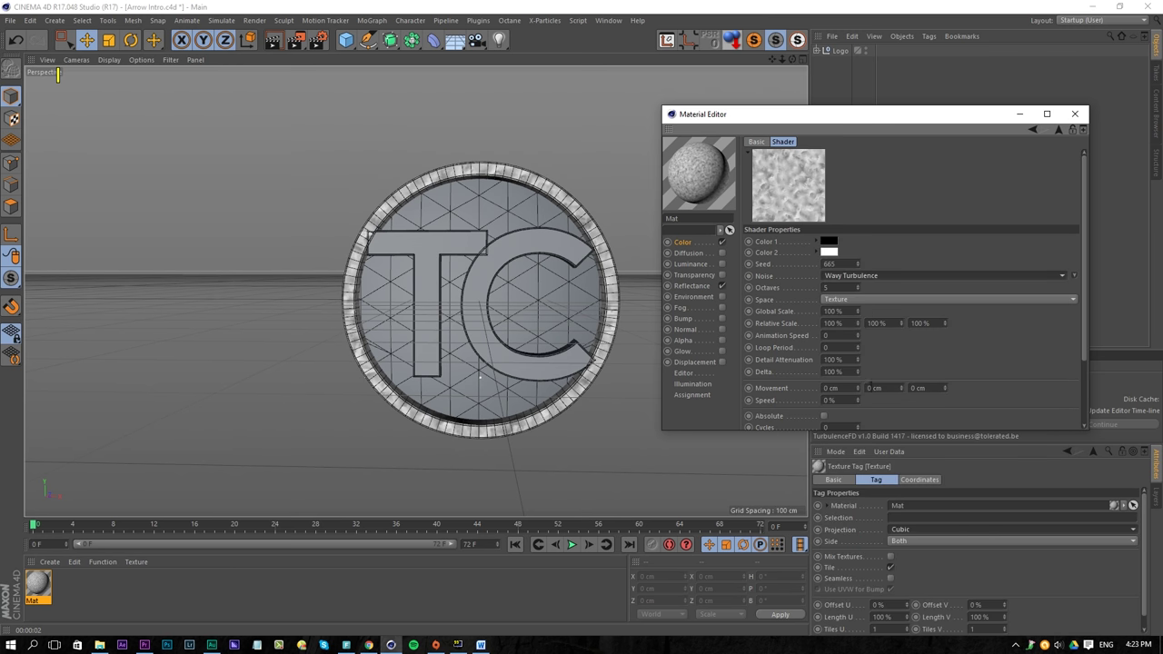
{"action": "left_click_drag", "start_coordinate": [951, 116], "coordinate": [937, 33]}
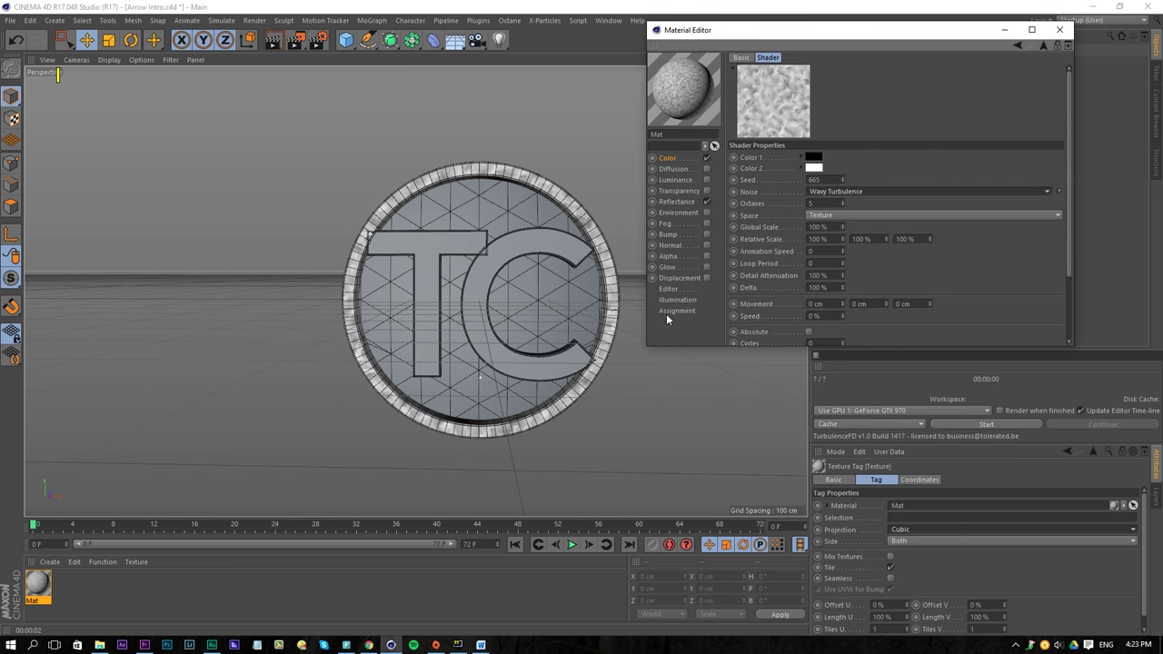
{"action": "left_click_drag", "start_coordinate": [667, 347], "coordinate": [668, 516]}
{"action": "left_click_drag", "start_coordinate": [875, 356], "coordinate": [928, 355]}
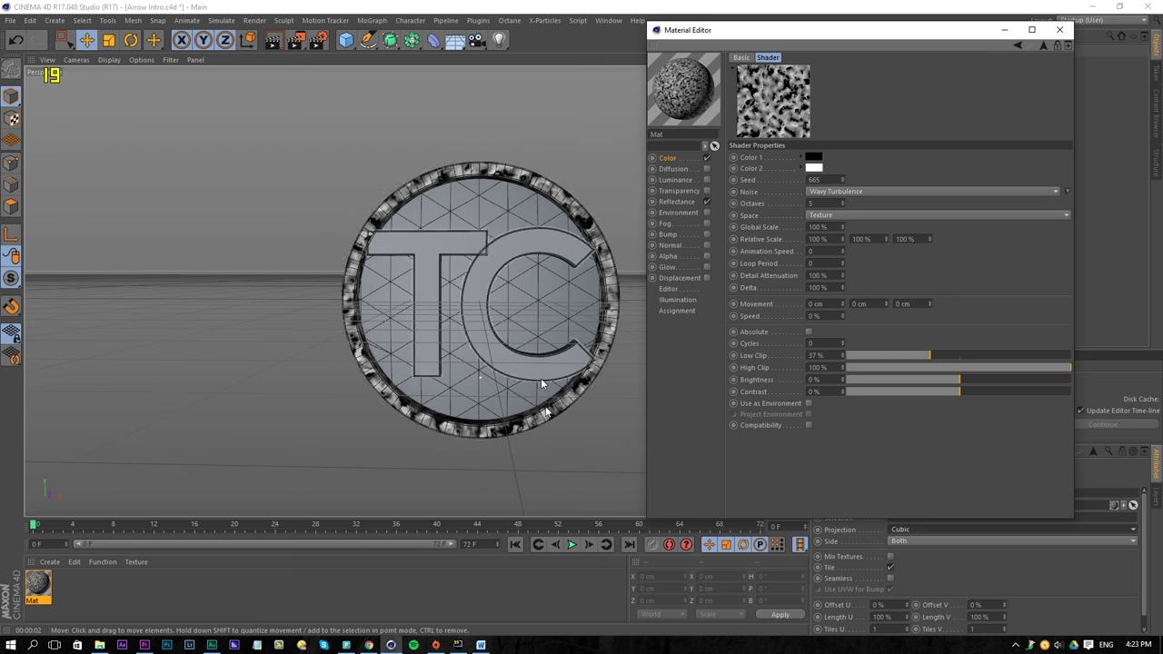
{"action": "left_click", "coordinate": [1038, 45]}
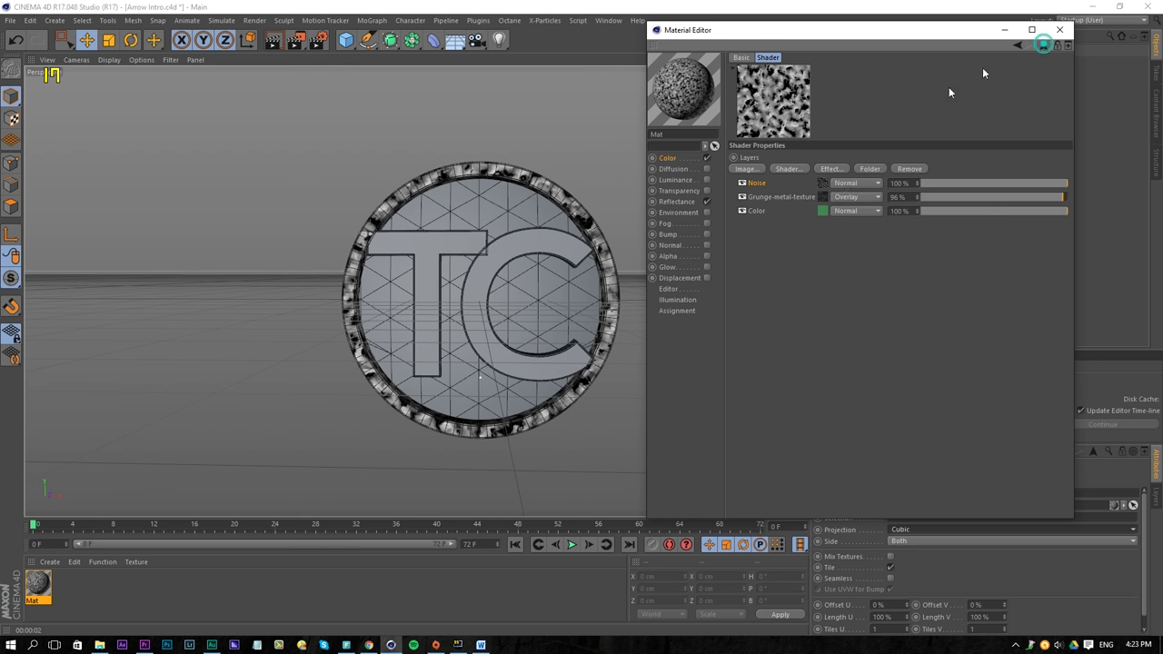
Step: Set the Noise layer's blend mode to Multiply and lower its opacity in the material's color layers
{"action": "left_click", "coordinate": [845, 184]}
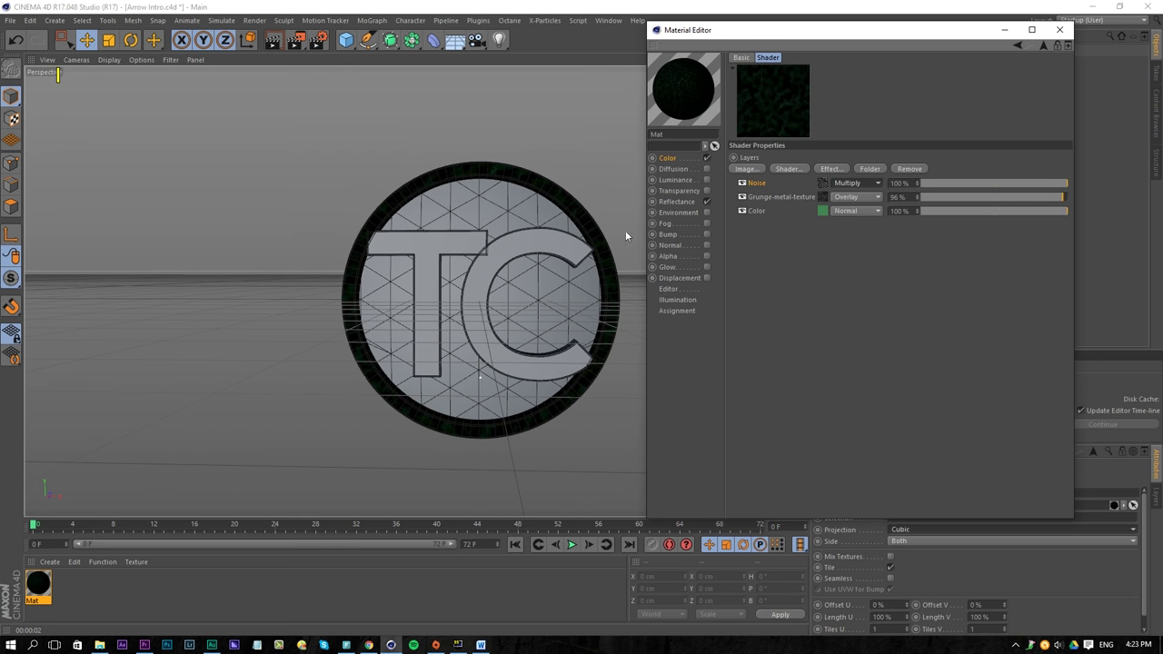
{"action": "mouse_move", "coordinate": [1018, 184]}
{"action": "left_mouse_down"}
{"action": "mouse_move", "coordinate": [976, 185]}
{"action": "mouse_move", "coordinate": [1021, 188]}
{"action": "left_mouse_up"}
Step: Set the Noise shader's Low Clip to 43 % and High Clip to 58 %
{"action": "left_click", "coordinate": [824, 183]}
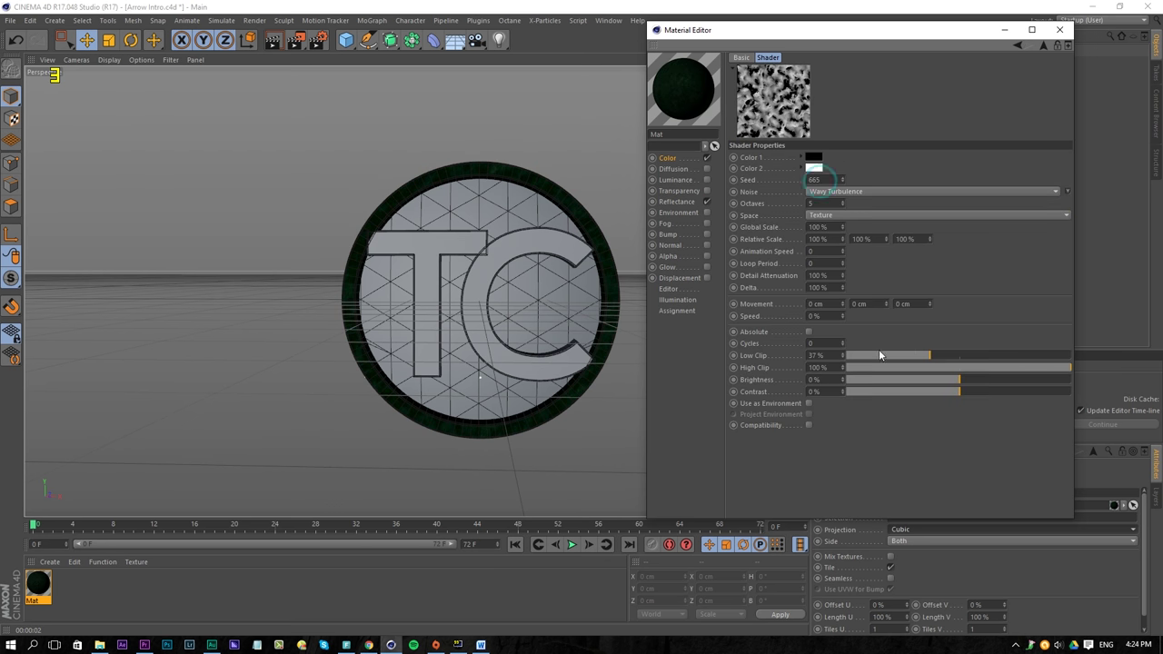
{"action": "left_click", "coordinate": [1014, 366]}
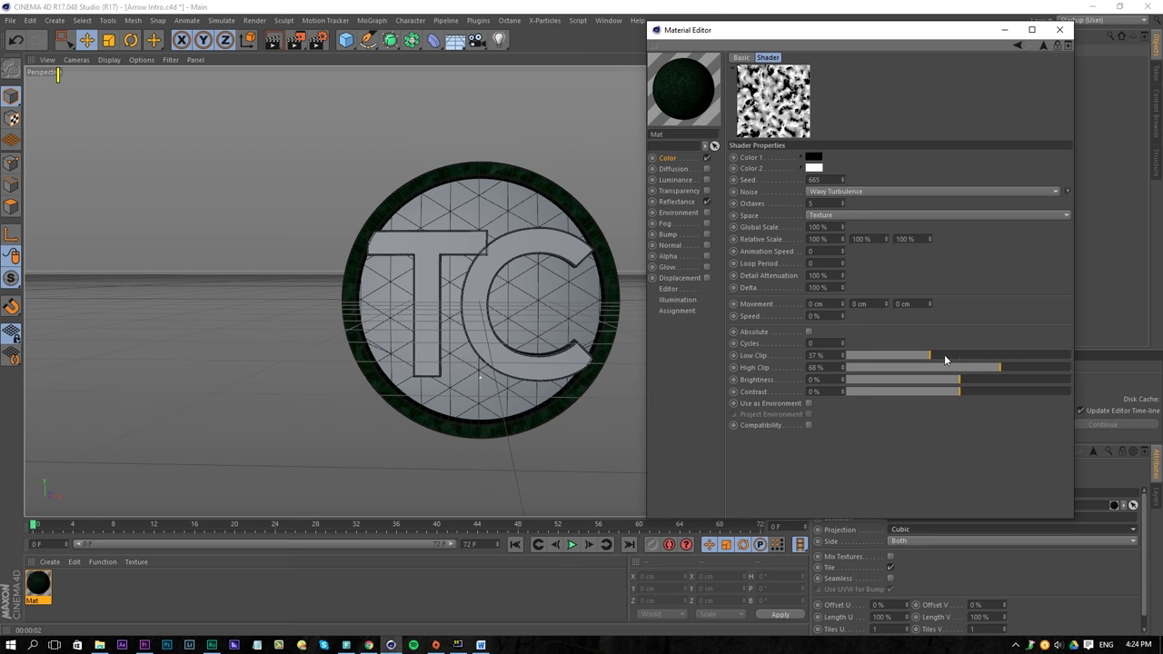
{"action": "left_click", "coordinate": [944, 356]}
{"action": "left_click", "coordinate": [982, 368]}
{"action": "left_click_drag", "start_coordinate": [981, 368], "coordinate": [977, 367]}
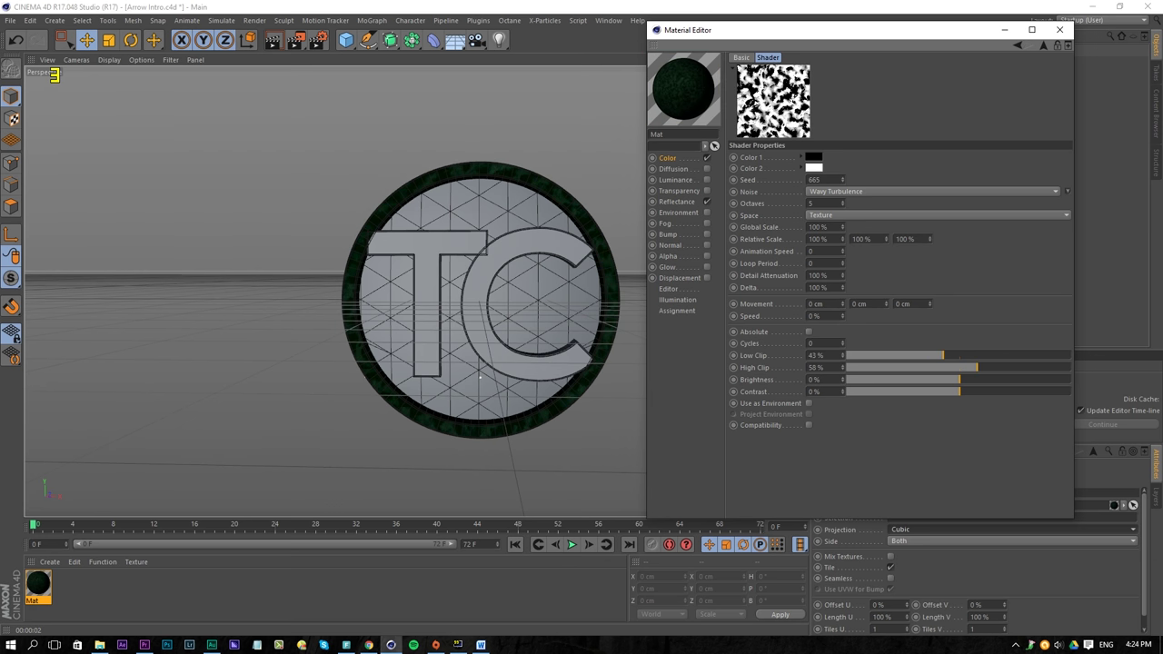
Step: Stretch the noise by setting its second Relative Scale value to 300 %, and render the view
{"action": "left_click", "coordinate": [826, 226]}
{"action": "left_click", "coordinate": [875, 239]}
{"action": "type", "text": "300"}
{"action": "key", "text": "Return"}
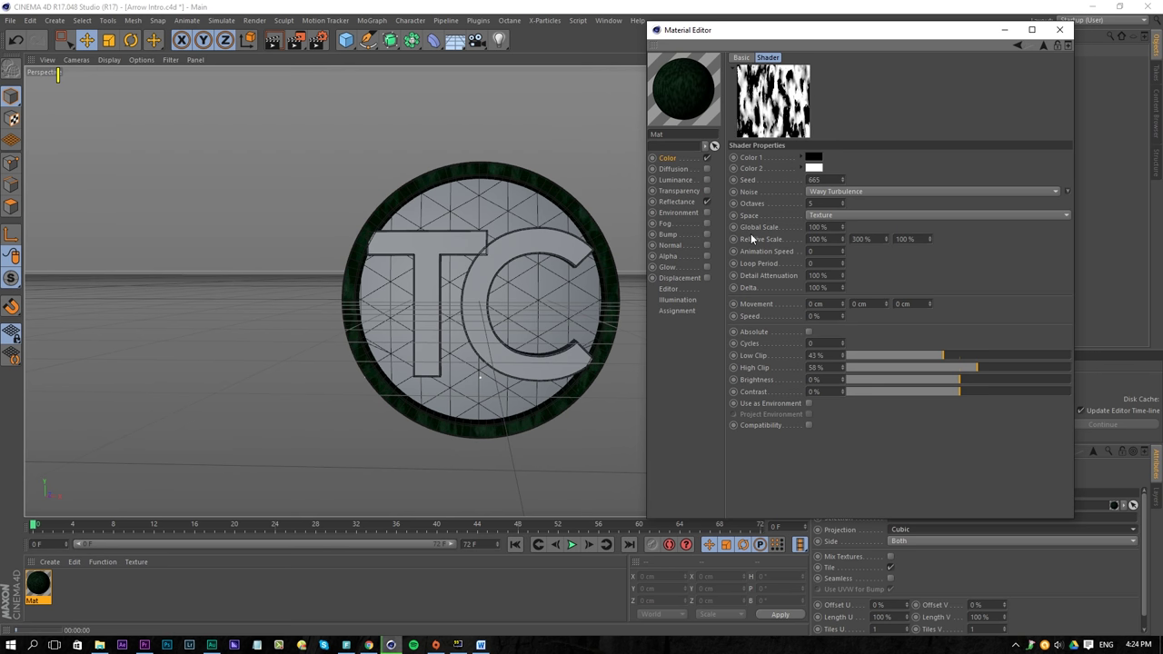
{"action": "key", "text": "ctrl+r"}
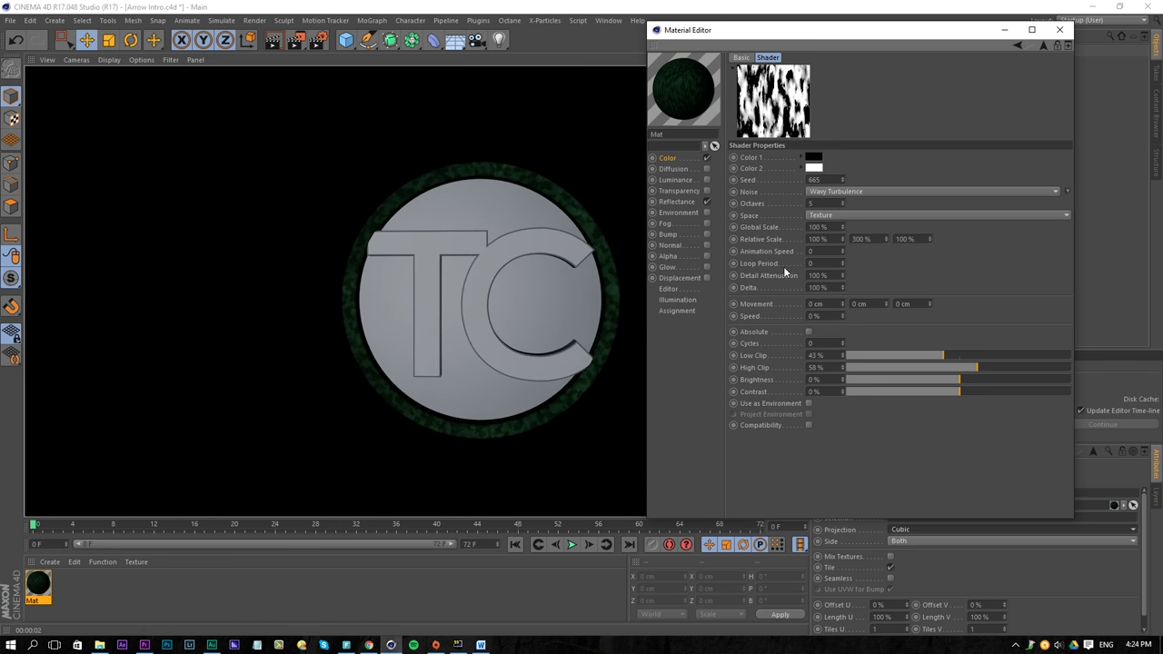
Step: Set the noise's Global Scale to 500 % and render the view again
{"action": "left_click_drag", "start_coordinate": [836, 224], "coordinate": [685, 227]}
{"action": "type", "text": "500"}
{"action": "key", "text": "Return"}
{"action": "key", "text": "ctrl+r"}
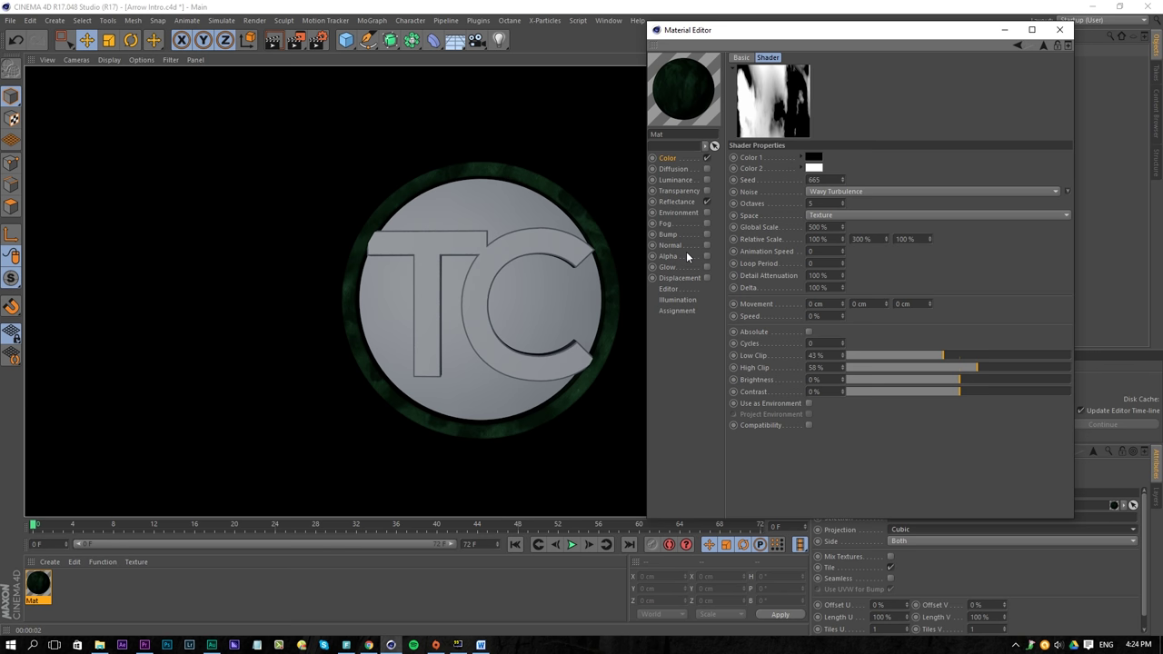
Step: Add a Beckmann layer to the material's reflectance and set its Fresnel to Conductor with the Iron preset
{"action": "left_click", "coordinate": [680, 201]}
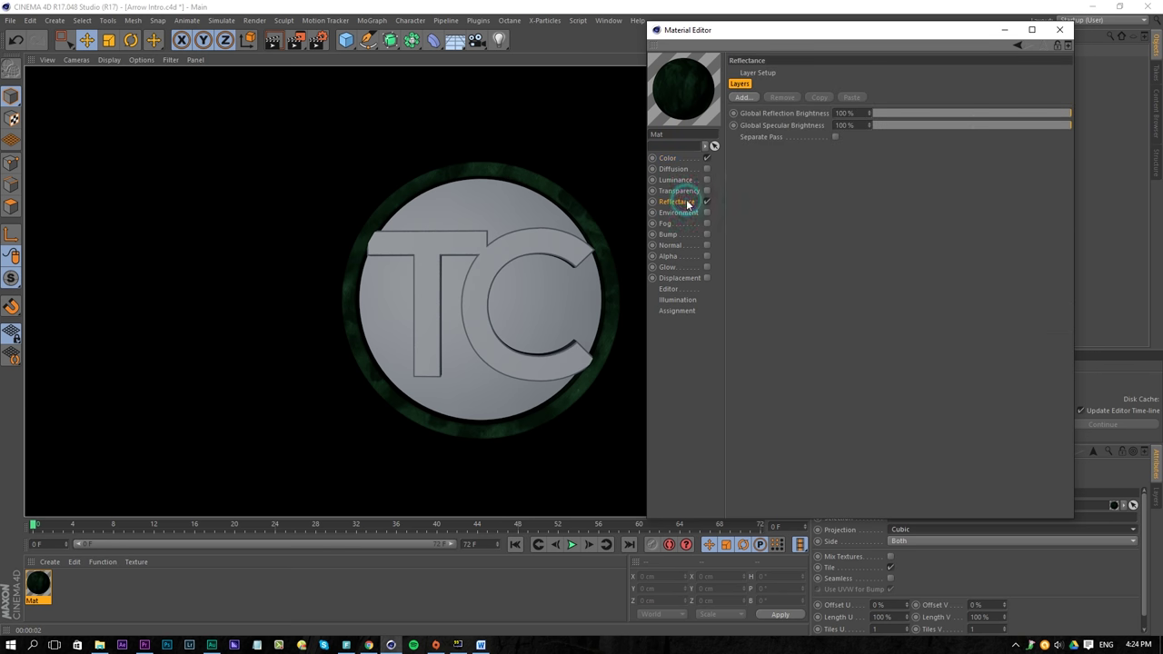
{"action": "left_click", "coordinate": [742, 97]}
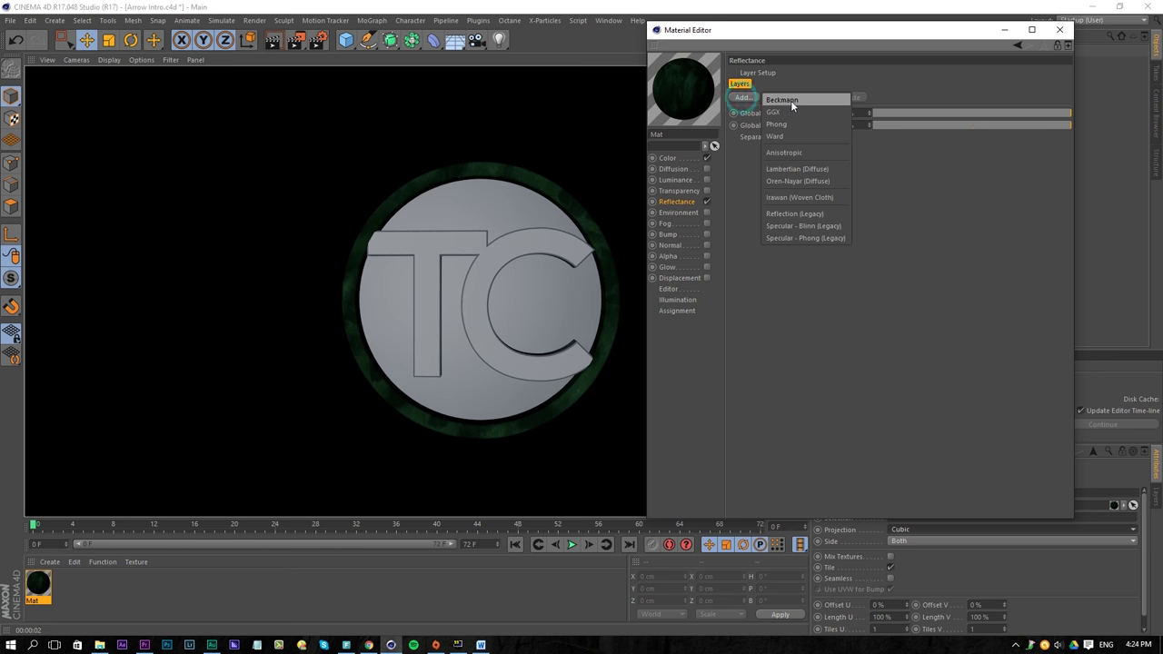
{"action": "left_click", "coordinate": [791, 102]}
{"action": "left_click", "coordinate": [768, 397]}
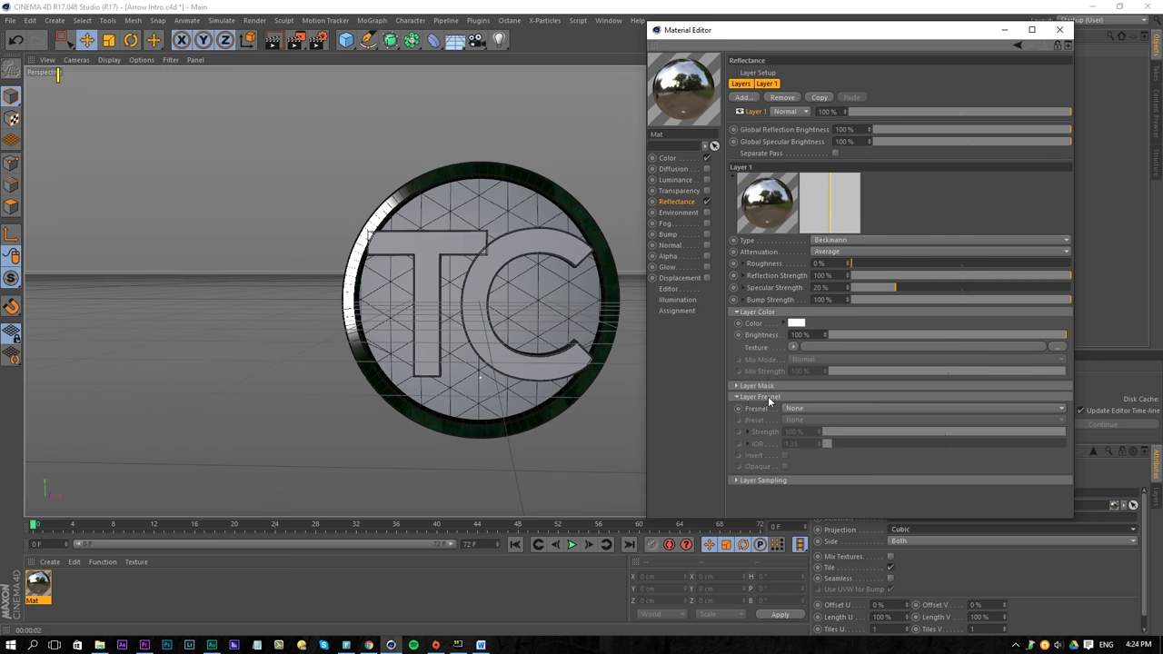
{"action": "left_click", "coordinate": [800, 408]}
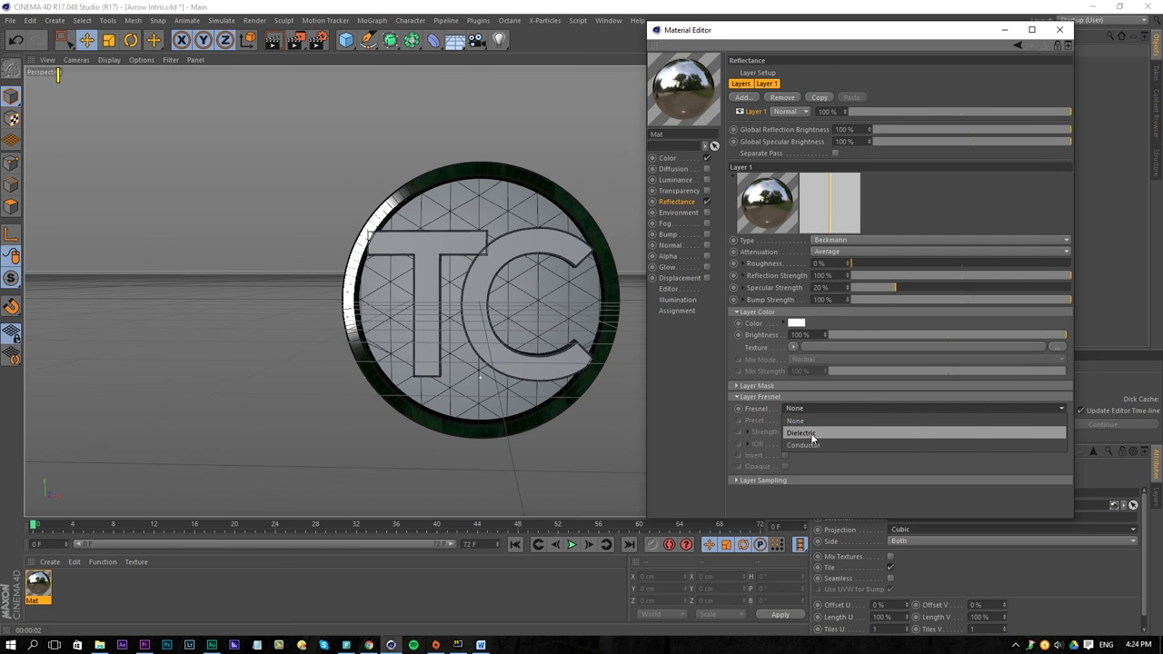
{"action": "left_click", "coordinate": [807, 444]}
{"action": "left_click", "coordinate": [804, 422]}
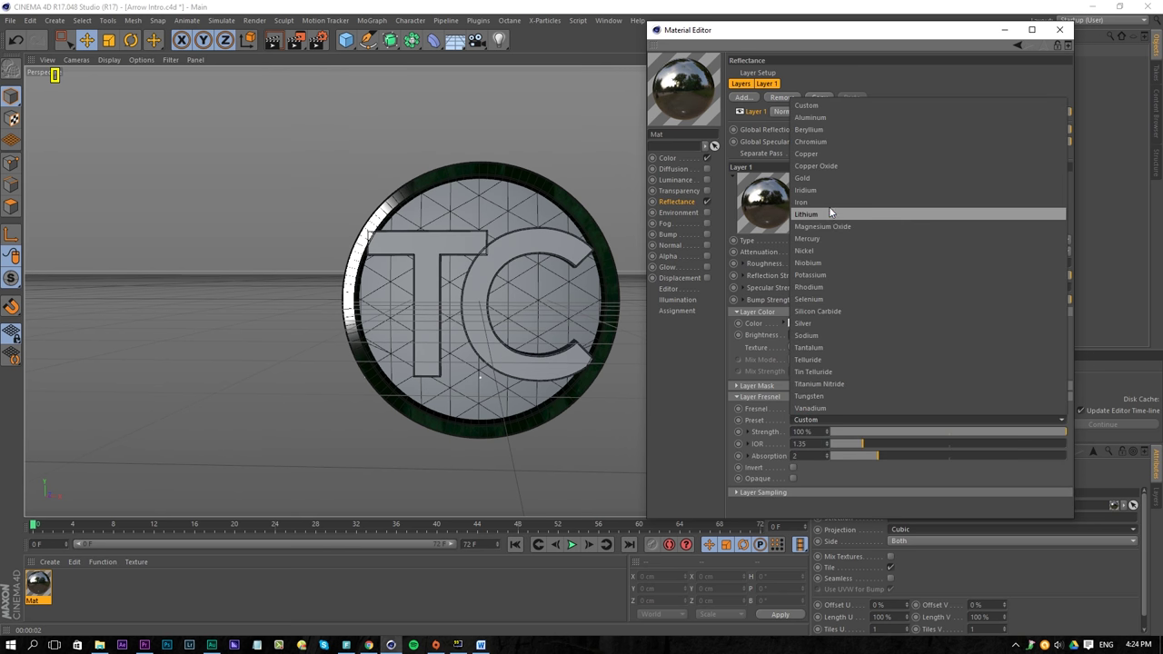
{"action": "left_click", "coordinate": [829, 207]}
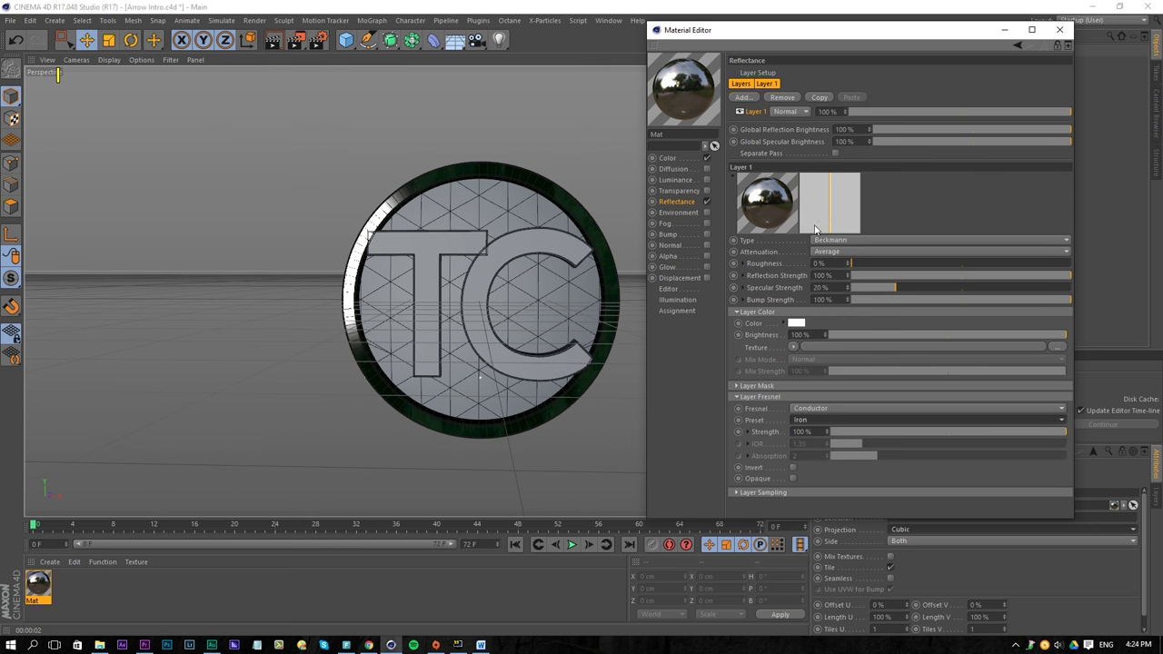
Step: Set the reflectance layer's roughness to 7 %, render the view, and close the material's settings
{"action": "left_click", "coordinate": [867, 264]}
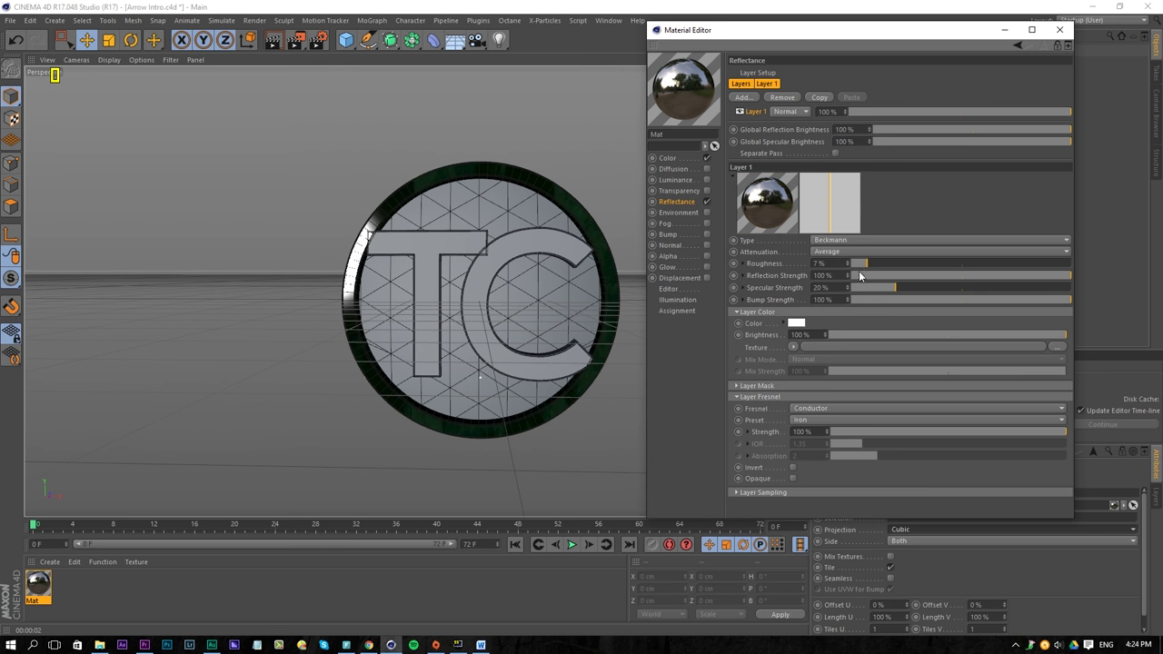
{"action": "key", "text": "ctrl+r"}
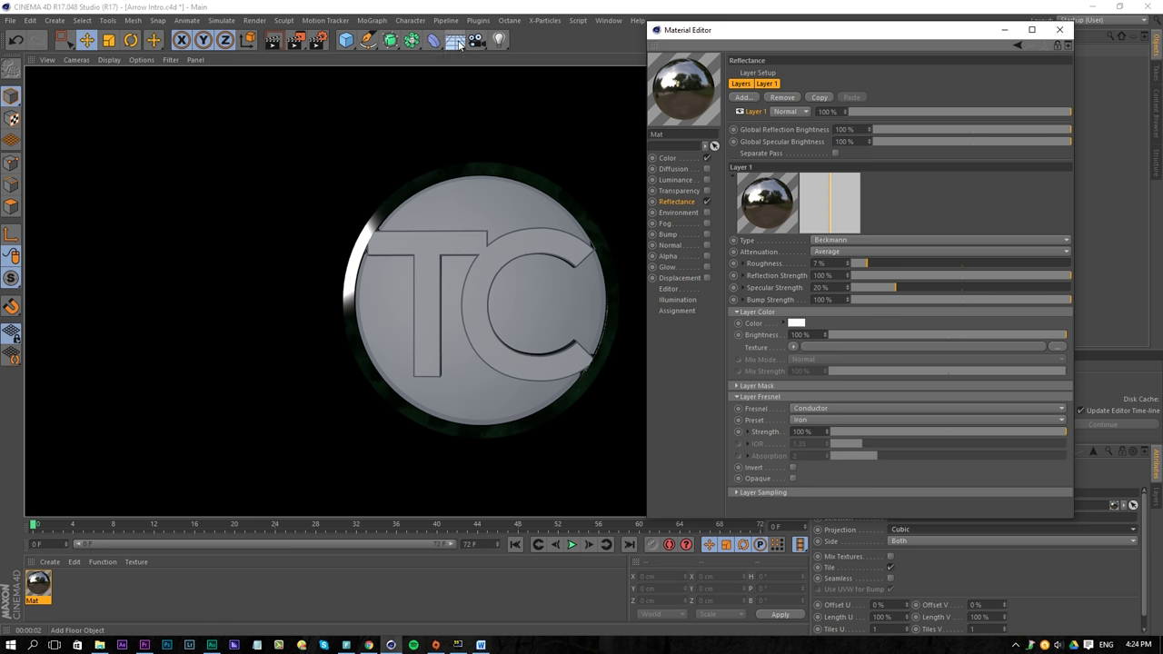
{"action": "left_click", "coordinate": [1060, 29]}
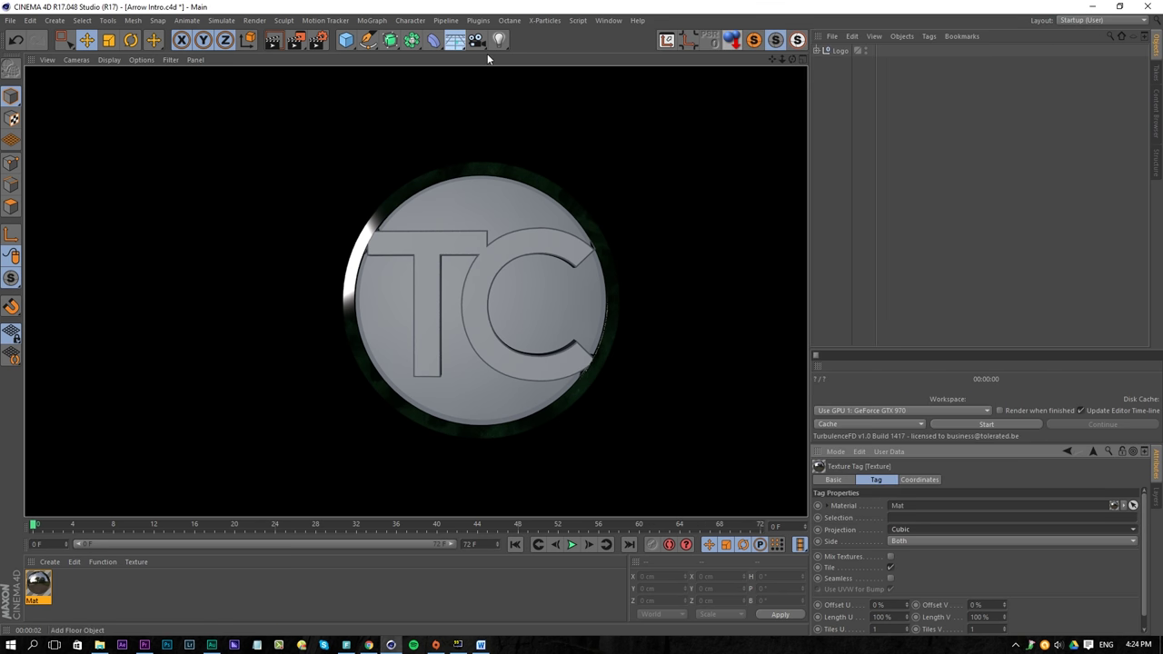
Step: Add a Sky object to the scene and create a new material named HDRI
{"action": "left_click", "coordinate": [454, 39]}
{"action": "left_click", "coordinate": [506, 78]}
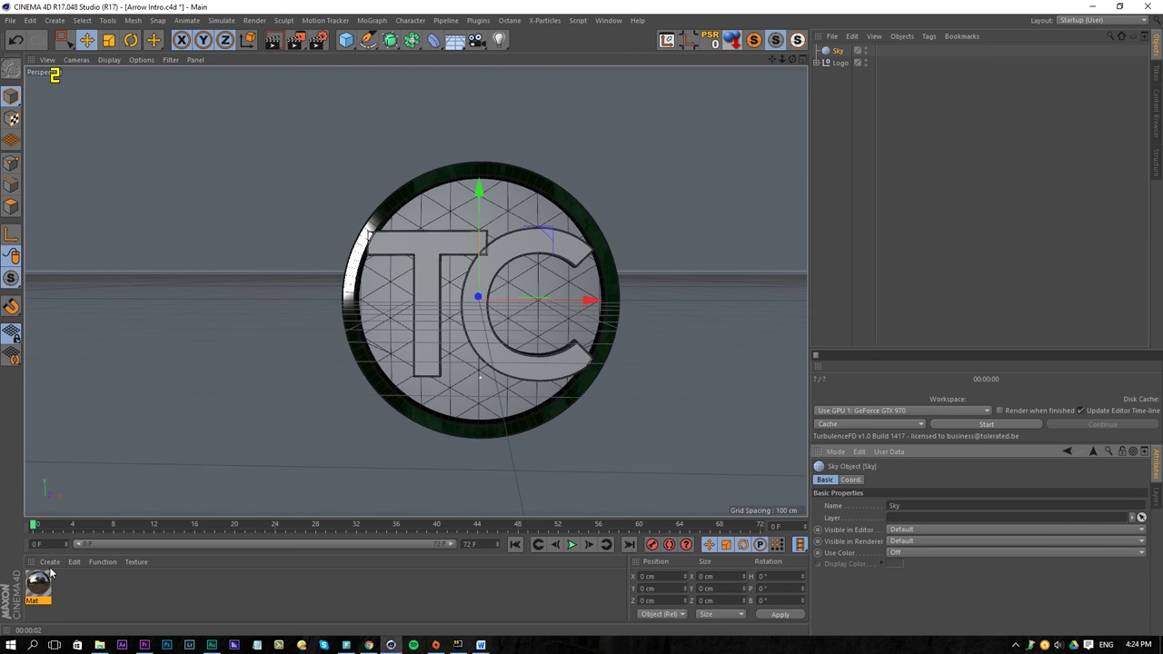
{"action": "left_click", "coordinate": [50, 562]}
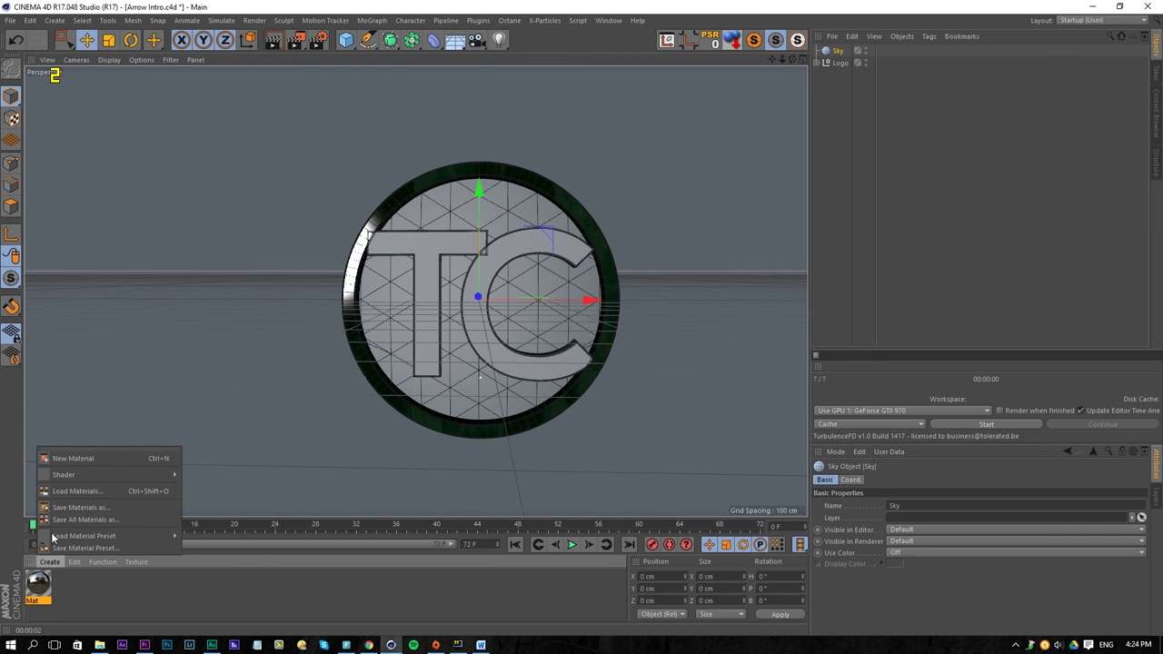
{"action": "left_click", "coordinate": [73, 458]}
{"action": "double_click", "coordinate": [39, 581]}
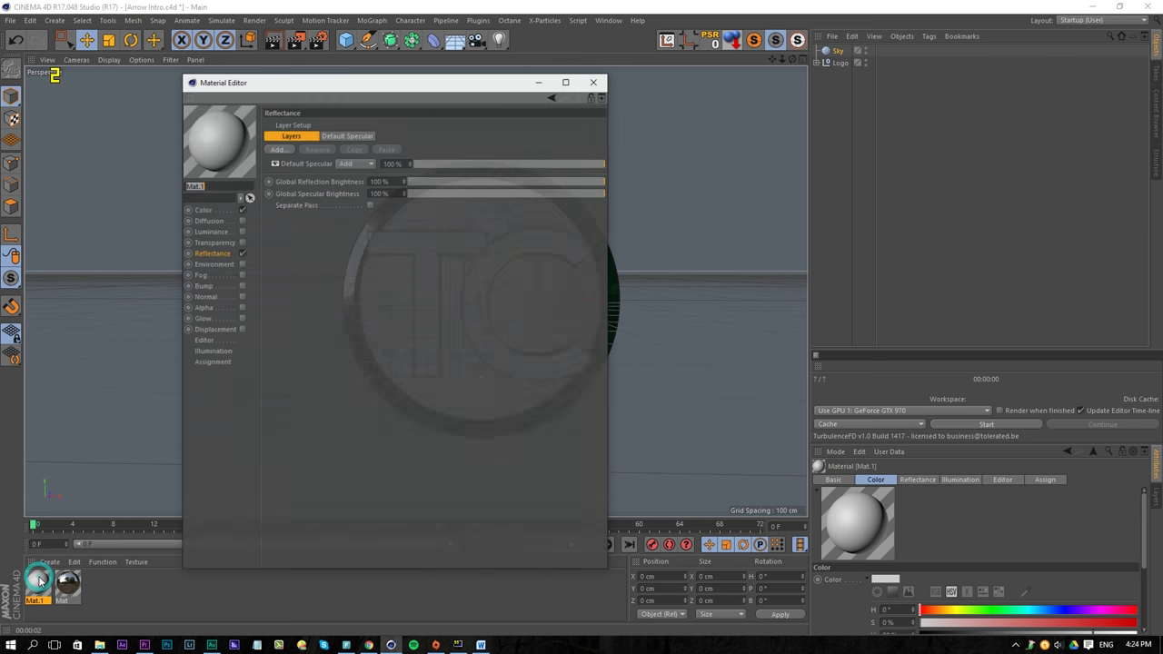
{"action": "type", "text": "HDRI"}
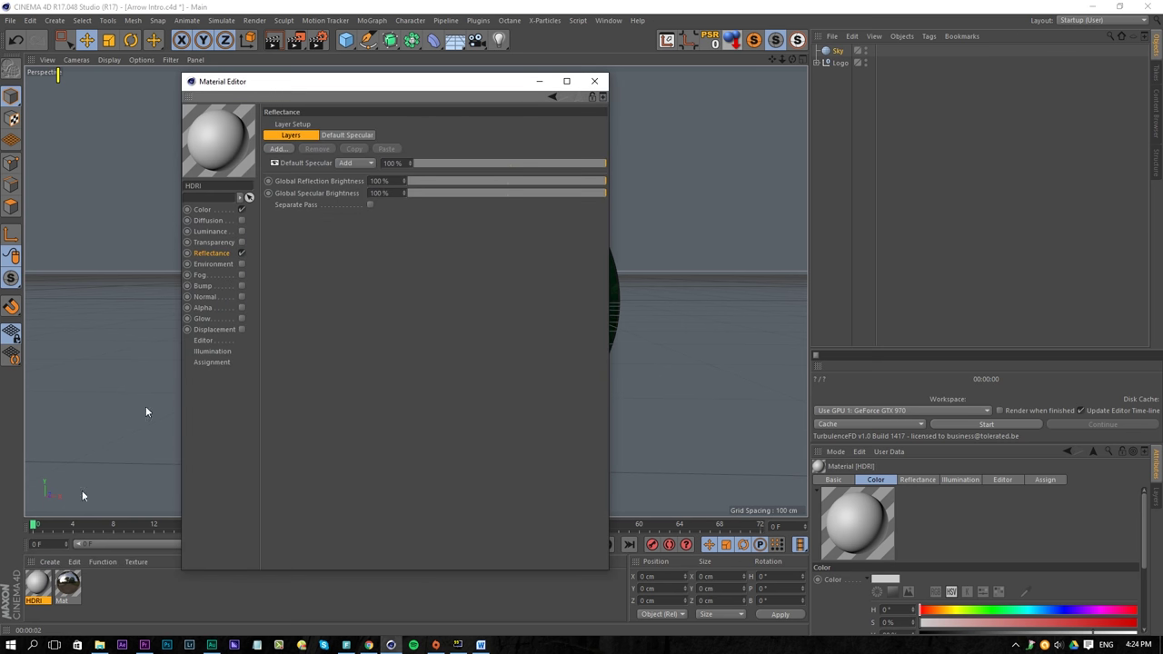
Step: Disable the HDRI material's Color and Reflectance channels and enable Luminance
{"action": "left_click", "coordinate": [242, 209]}
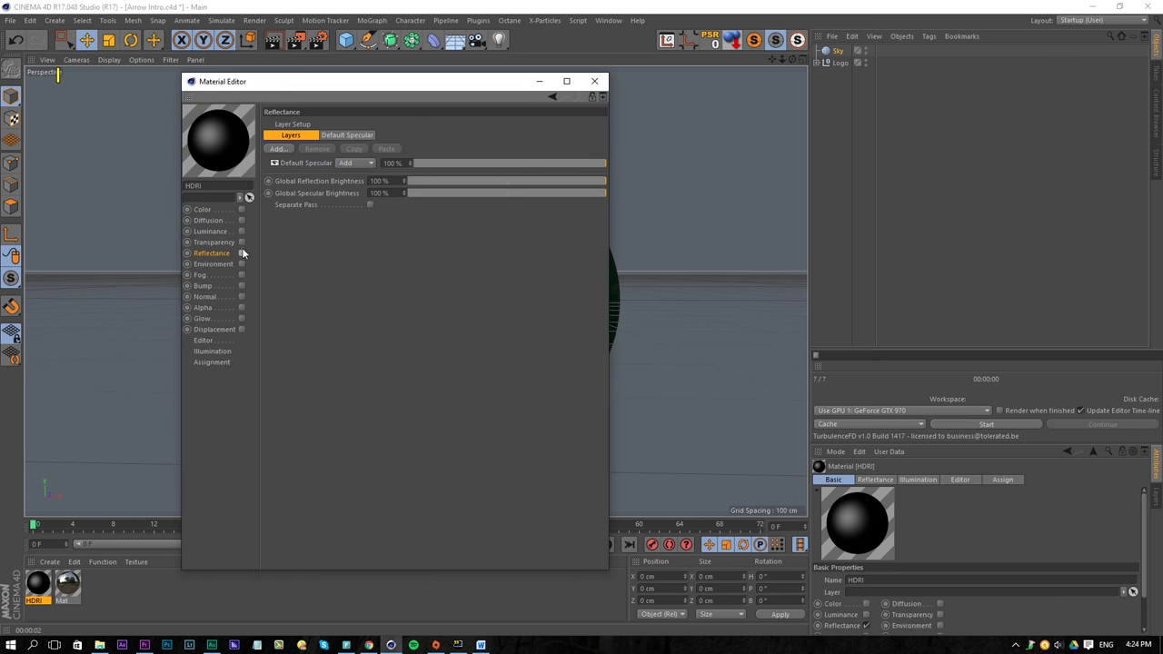
{"action": "left_click", "coordinate": [242, 253]}
{"action": "left_click", "coordinate": [216, 230]}
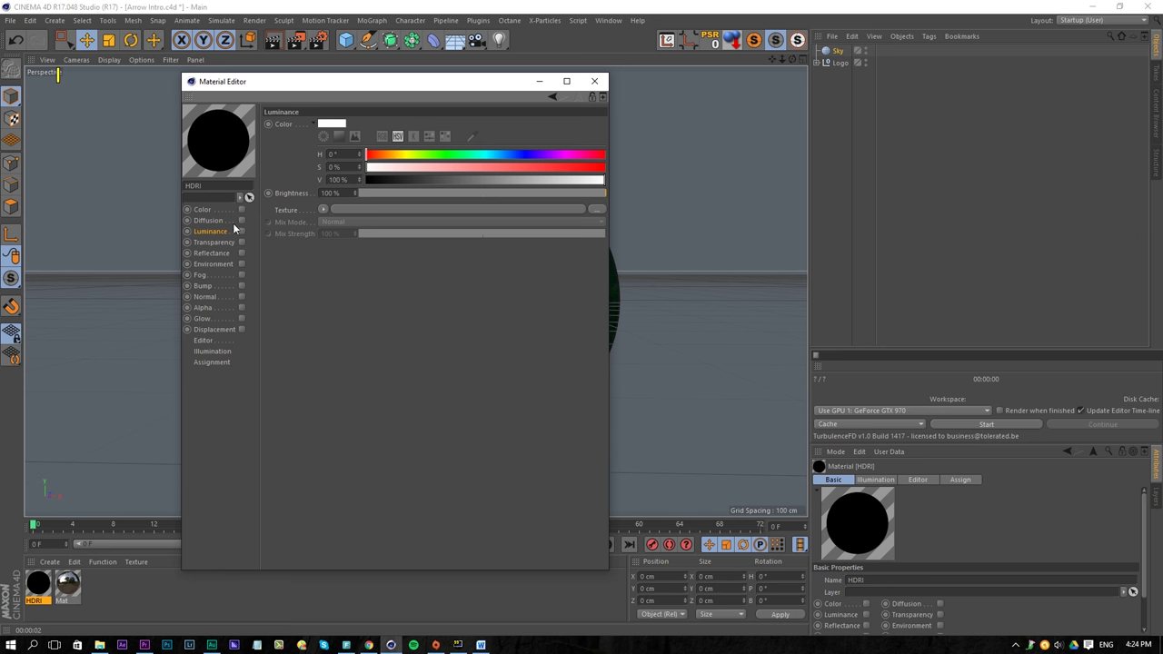
{"action": "left_click", "coordinate": [242, 232]}
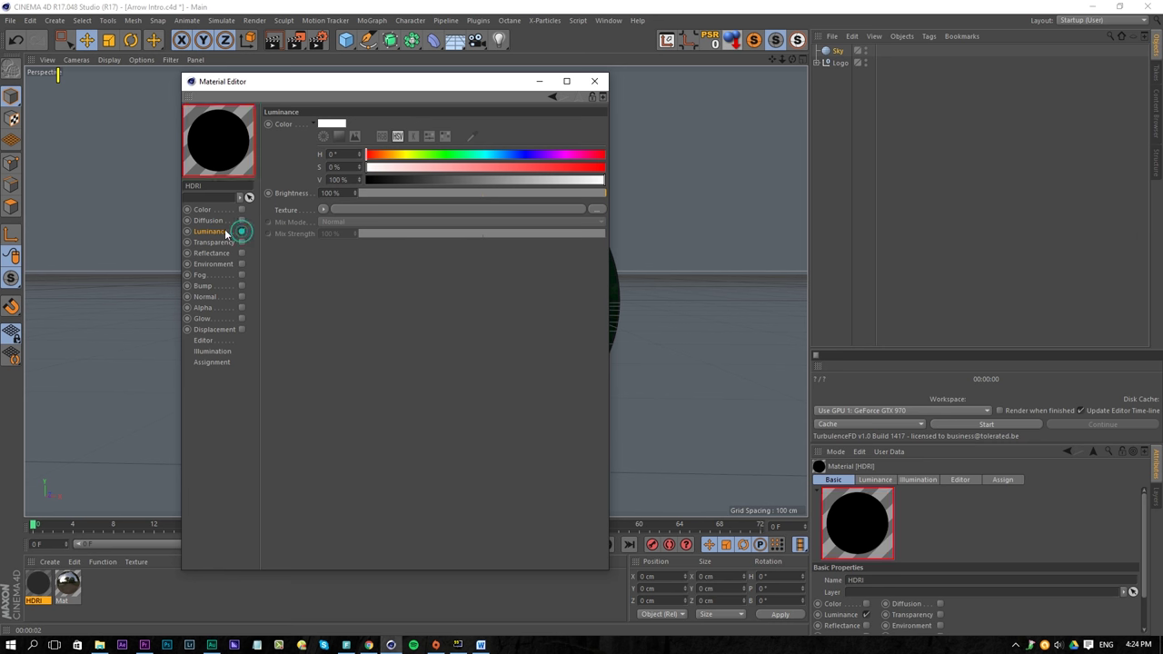
Step: Load the Photo-studio-with-umbrella image from the Stock HDRI folder as the Luminance texture, copying it to the project location
{"action": "left_click", "coordinate": [322, 209]}
{"action": "left_click", "coordinate": [337, 230]}
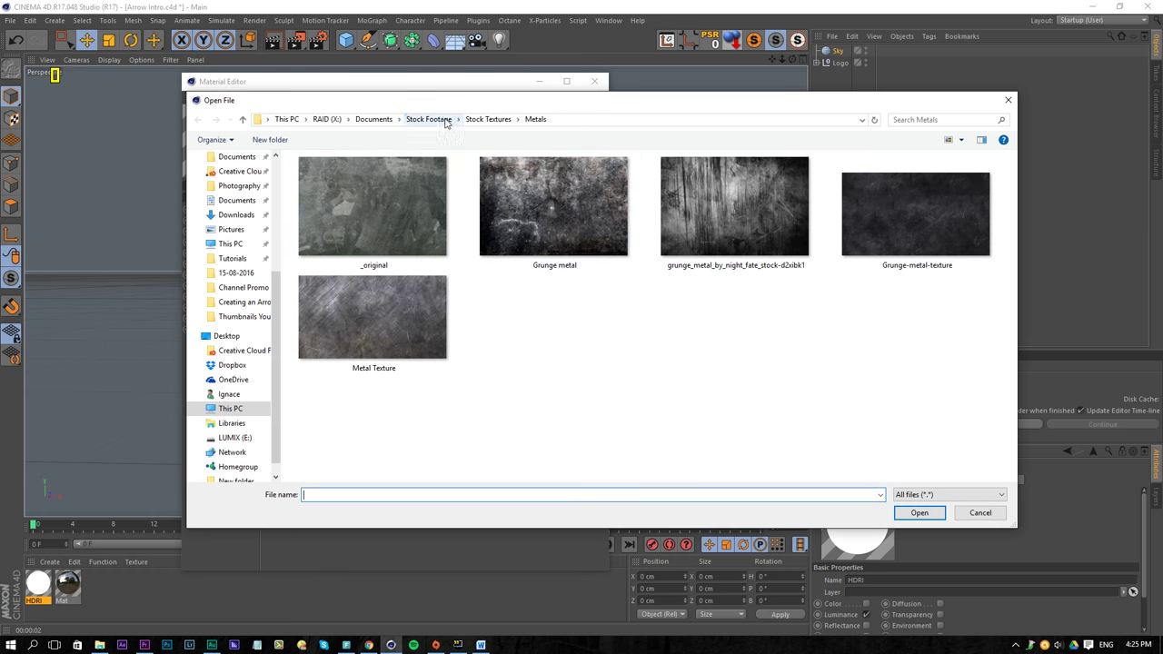
{"action": "left_click", "coordinate": [446, 123]}
{"action": "double_click", "coordinate": [350, 289]}
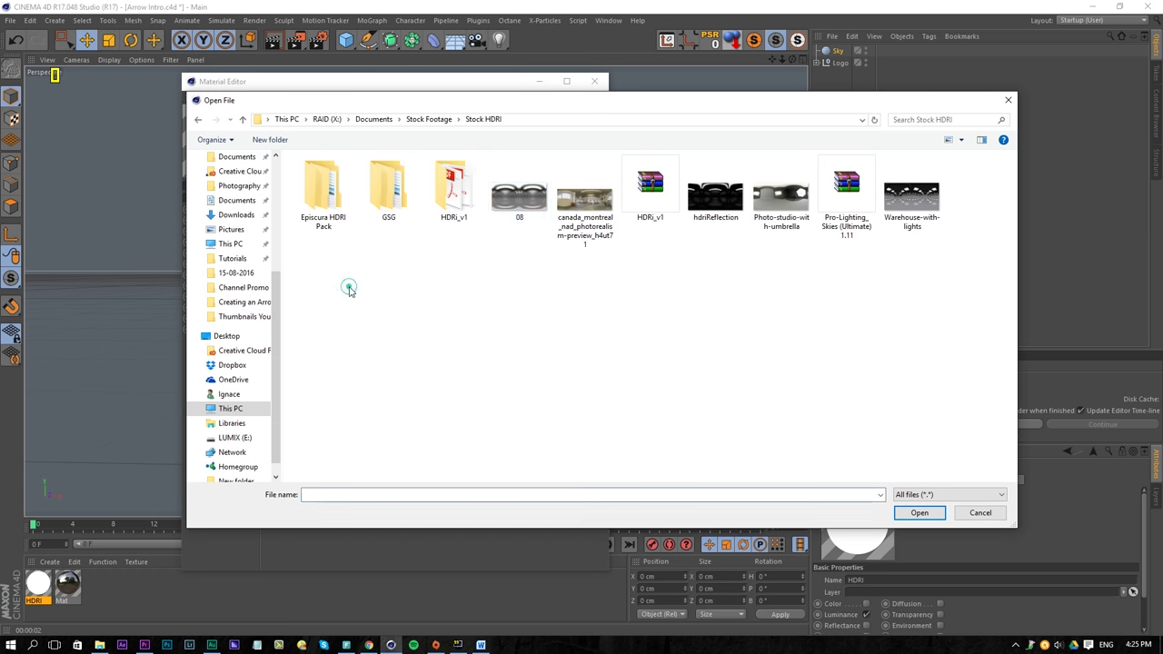
{"action": "left_click", "coordinate": [916, 214]}
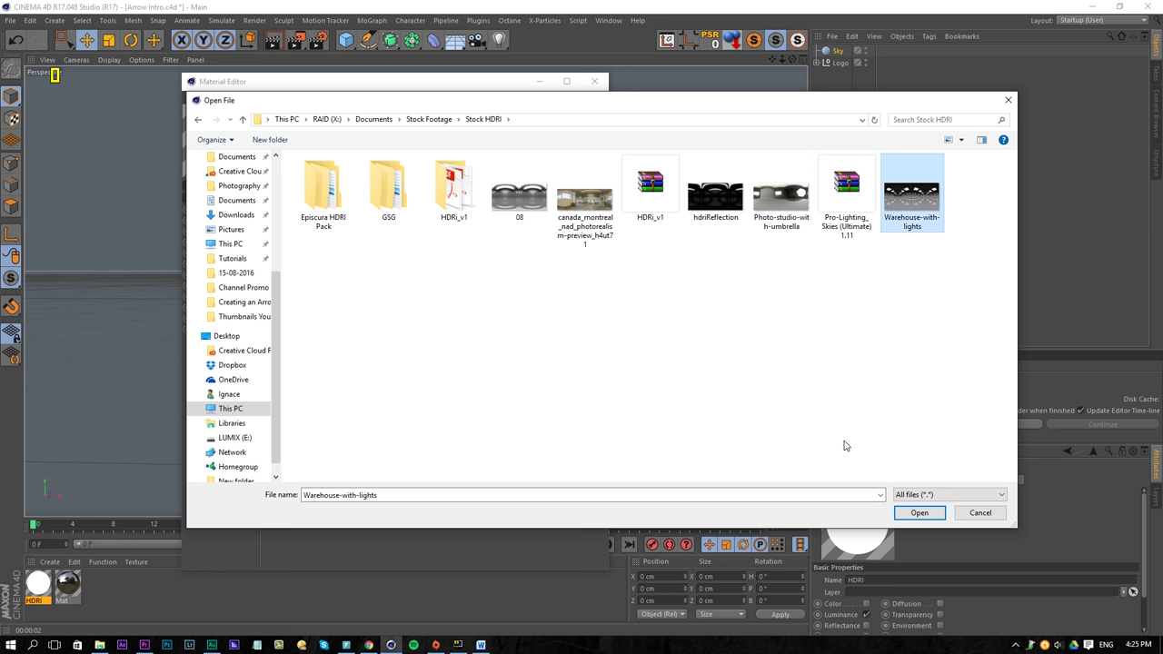
{"action": "left_click", "coordinate": [769, 204]}
{"action": "left_click", "coordinate": [918, 513]}
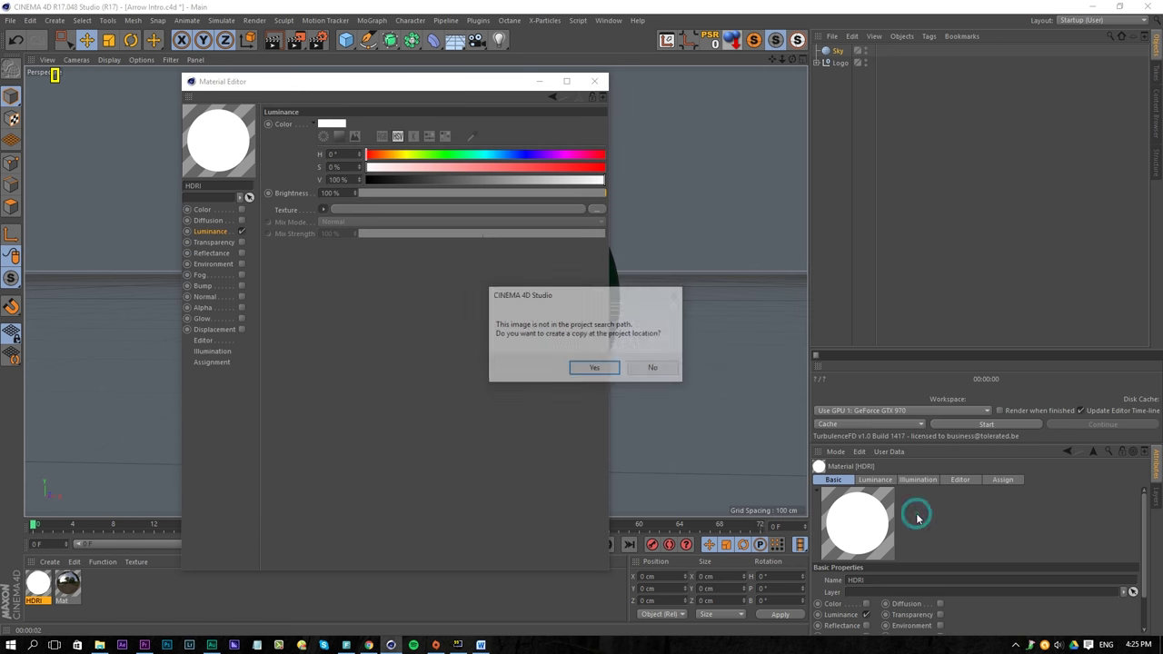
{"action": "left_click", "coordinate": [592, 368]}
Step: Close the material's settings, apply the HDRI material to the Sky object, and render the view
{"action": "left_click", "coordinate": [594, 81]}
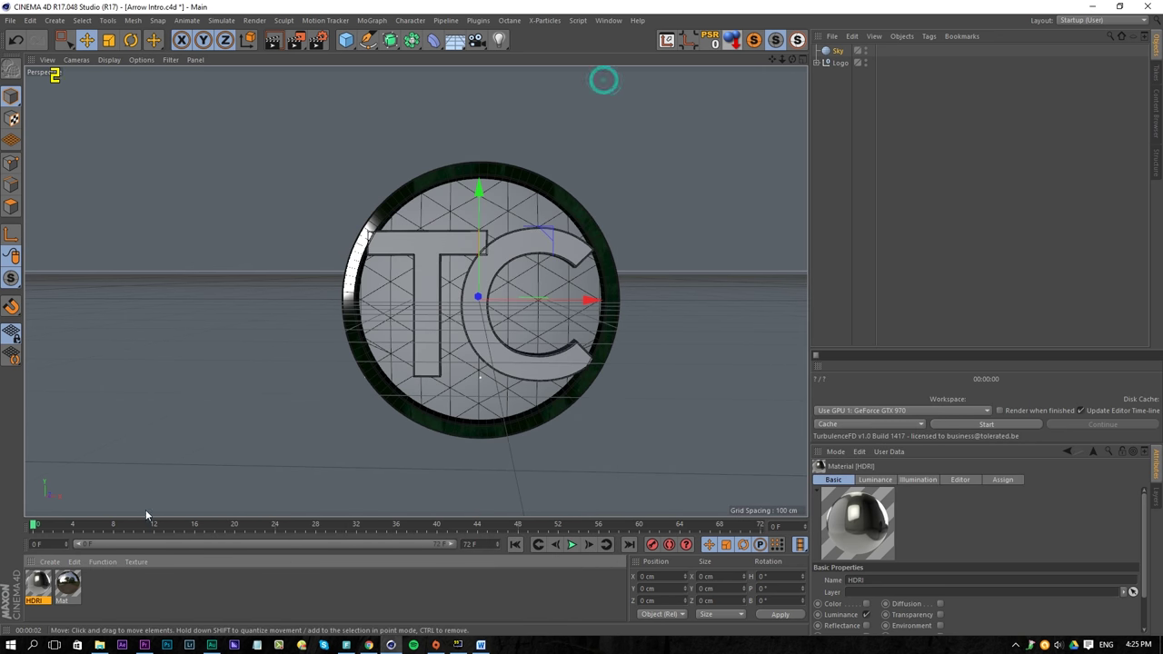
{"action": "left_click_drag", "start_coordinate": [771, 84], "coordinate": [831, 50]}
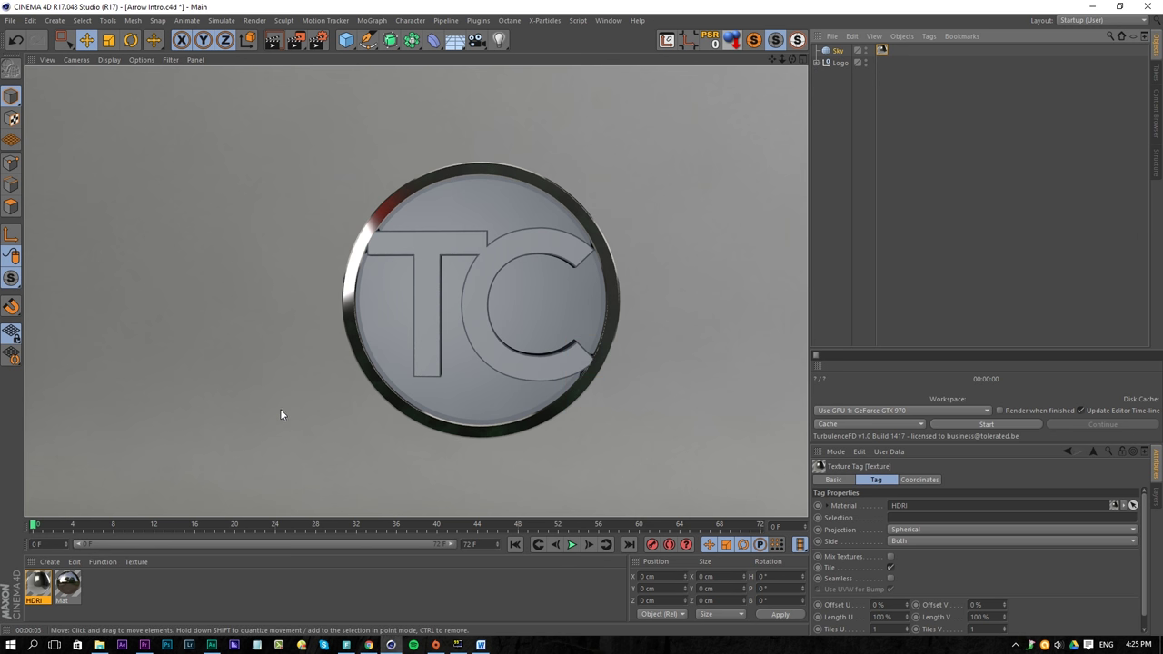
Step: Rename the ring's material as Logo
{"action": "double_click", "coordinate": [68, 585]}
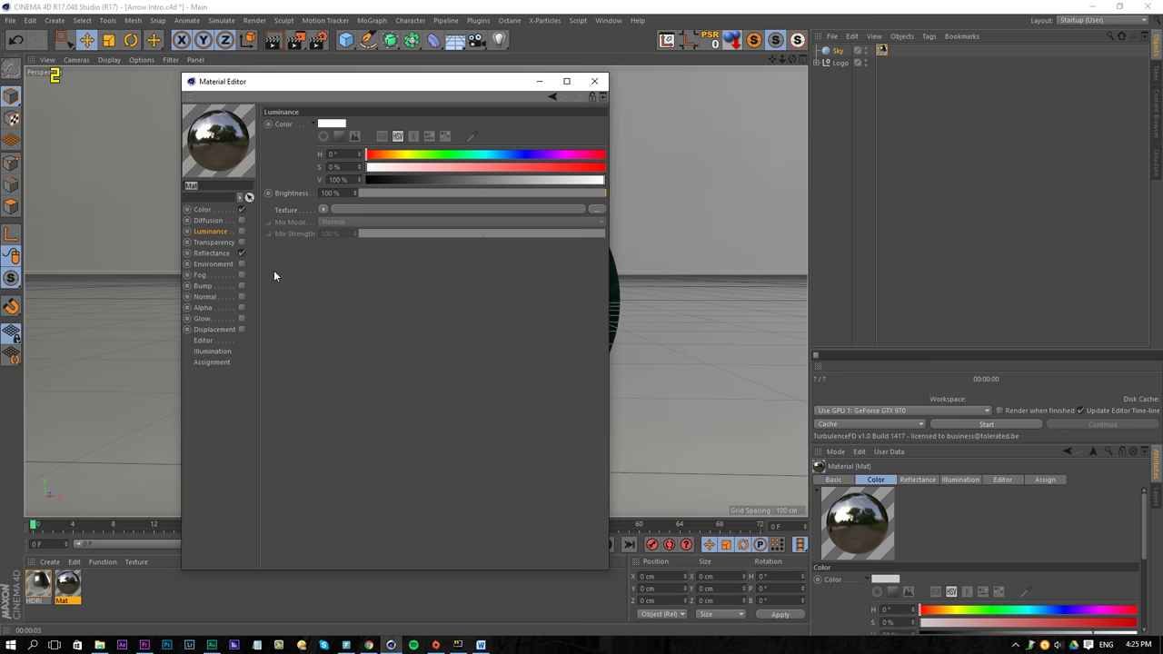
{"action": "type", "text": "Logo"}
{"action": "key", "text": "Return"}
Step: Set the Logo material's reflectance layer to 0 % Specular Strength and 65 % Reflection Strength, checking it in a render
{"action": "left_click", "coordinate": [208, 253]}
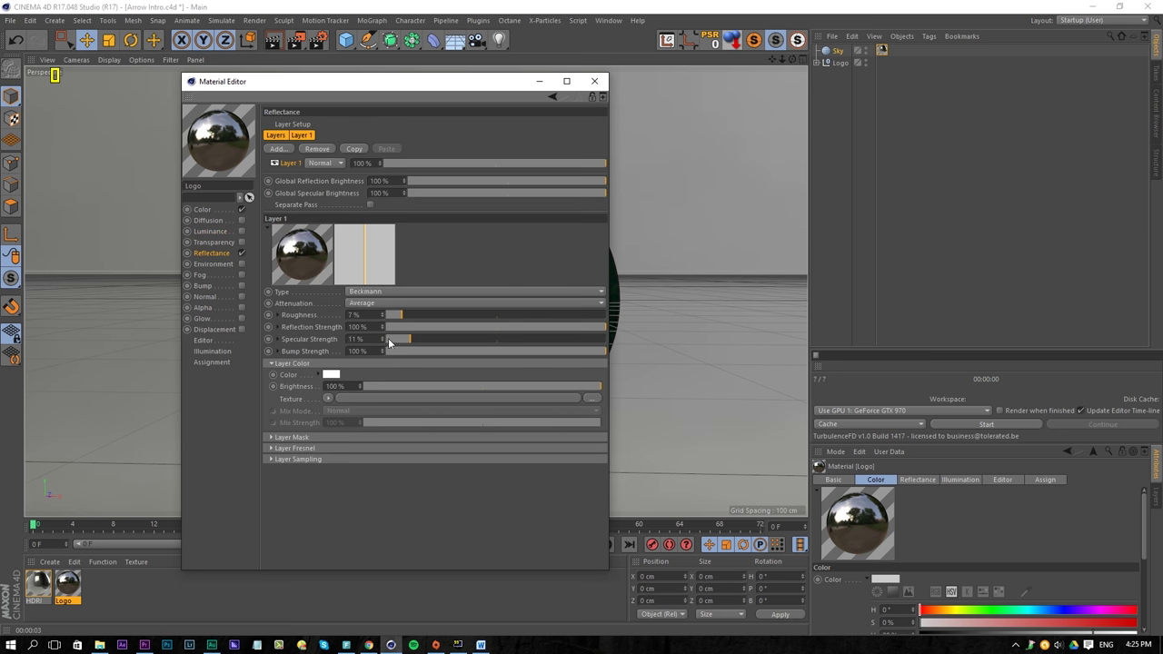
{"action": "left_click_drag", "start_coordinate": [416, 84], "coordinate": [835, 91]}
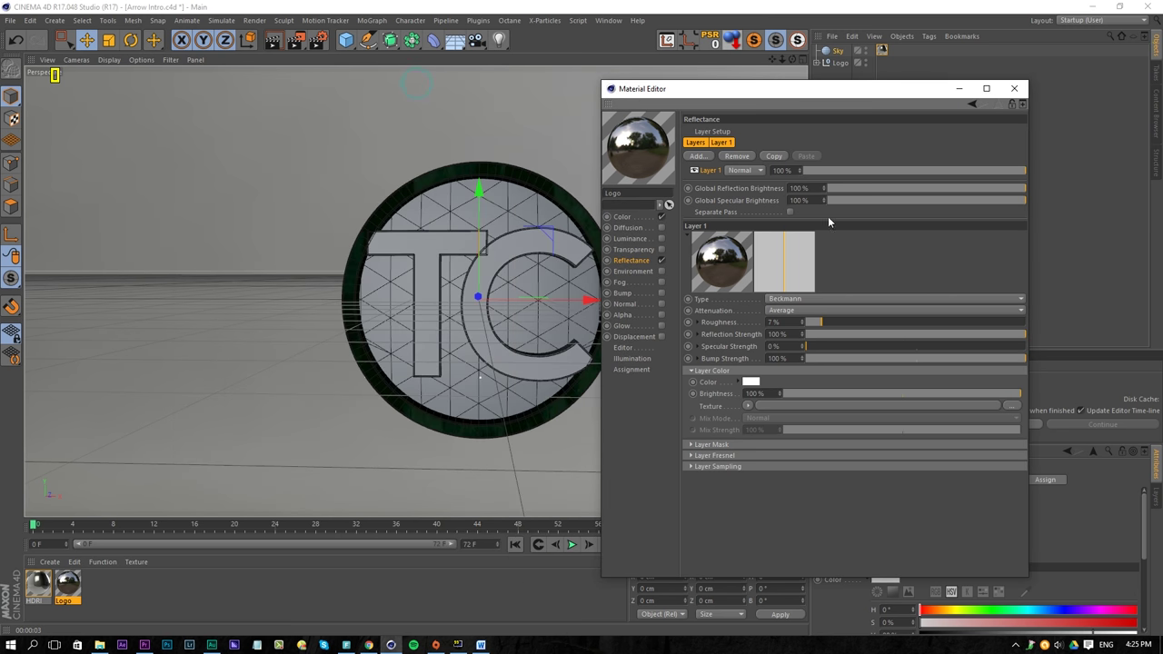
{"action": "left_click", "coordinate": [896, 340]}
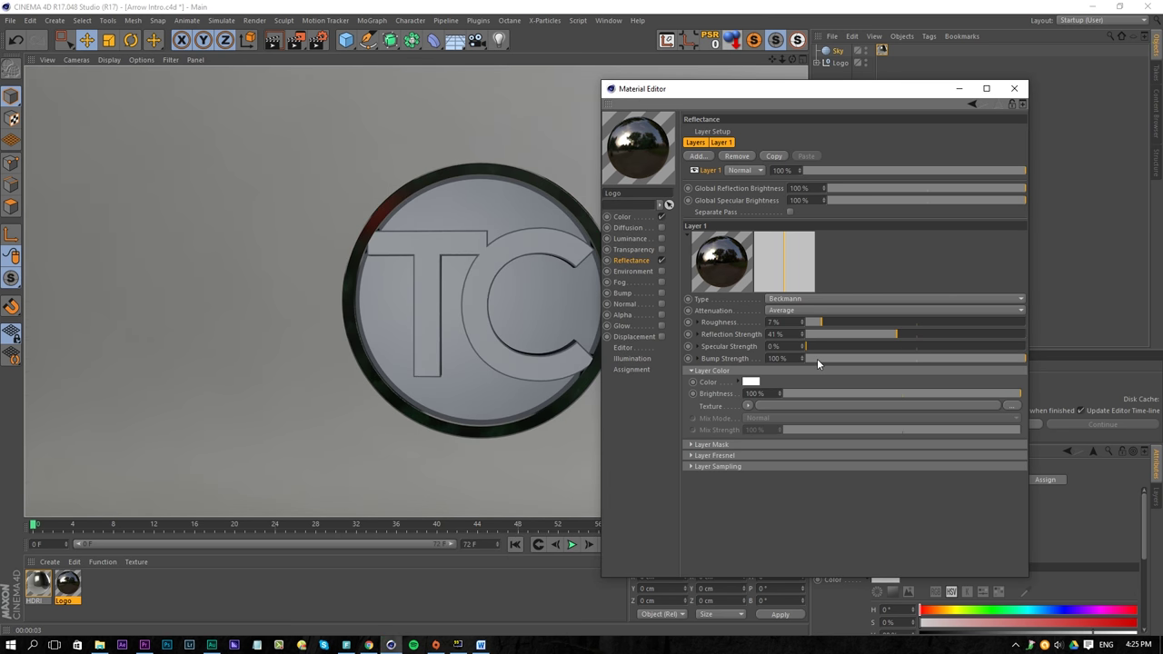
{"action": "left_click", "coordinate": [950, 334]}
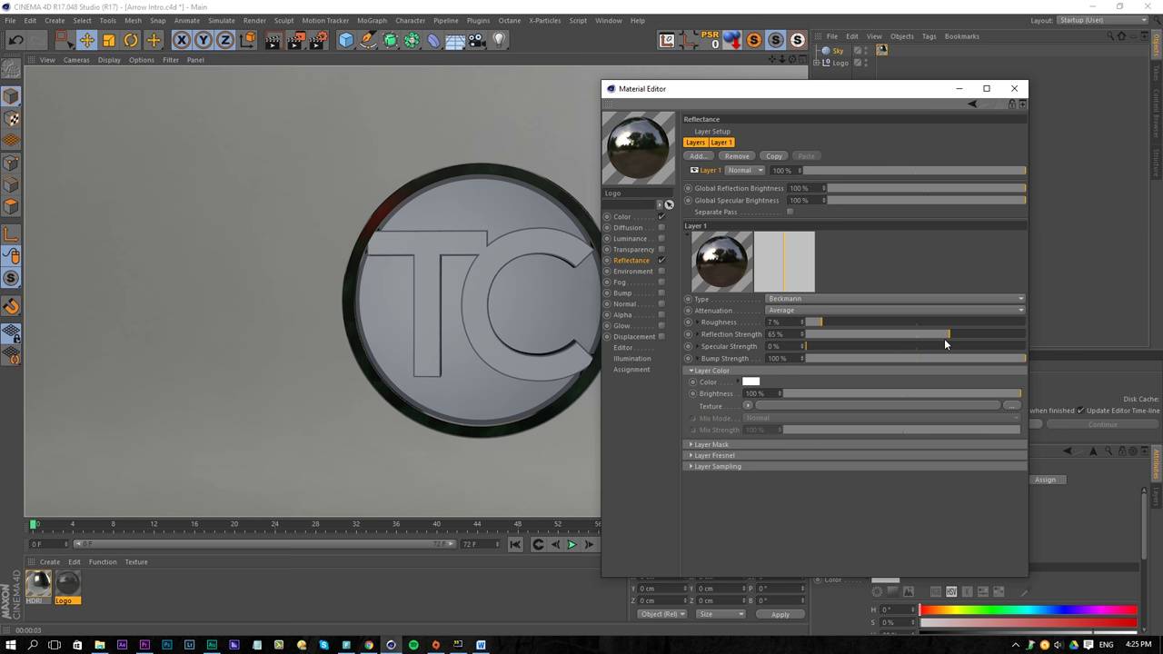
Step: Tint the Logo material's reflectance layer pure green with a hue of 121° and 100 % saturation
{"action": "left_click", "coordinate": [753, 383]}
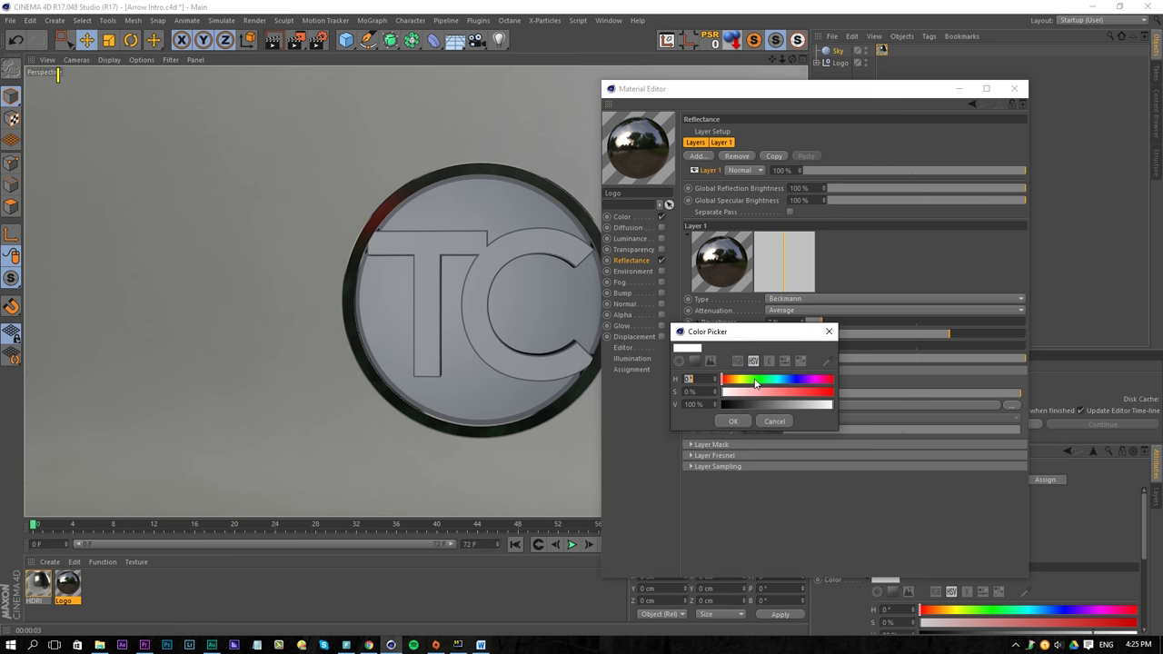
{"action": "left_click", "coordinate": [760, 380]}
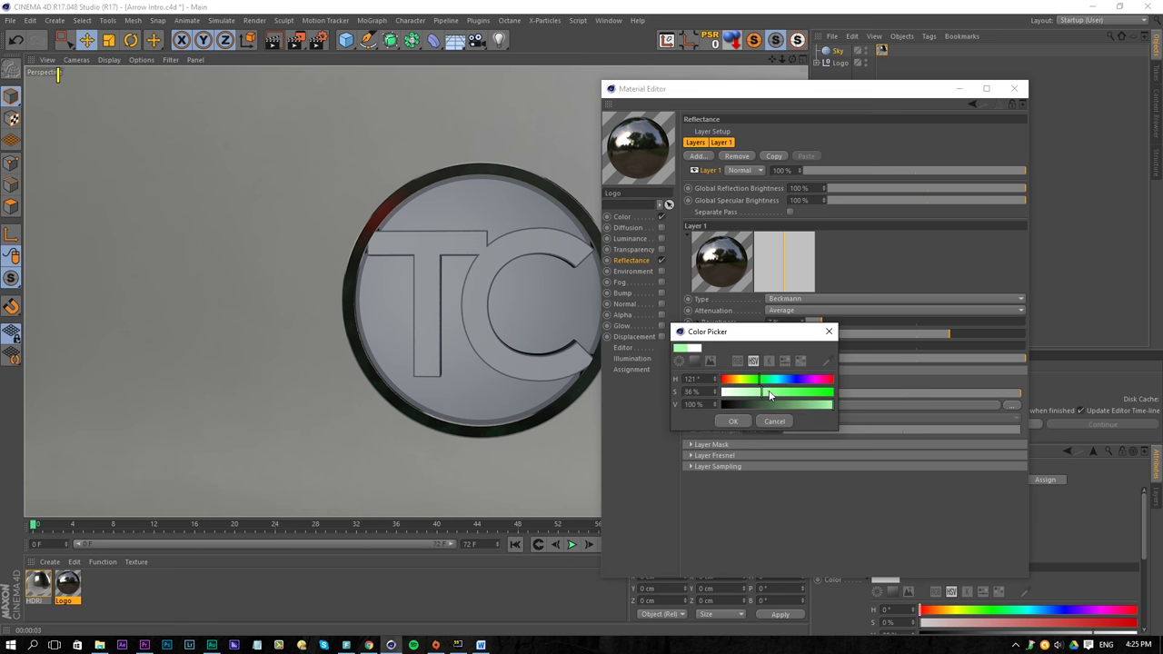
{"action": "left_click", "coordinate": [731, 421]}
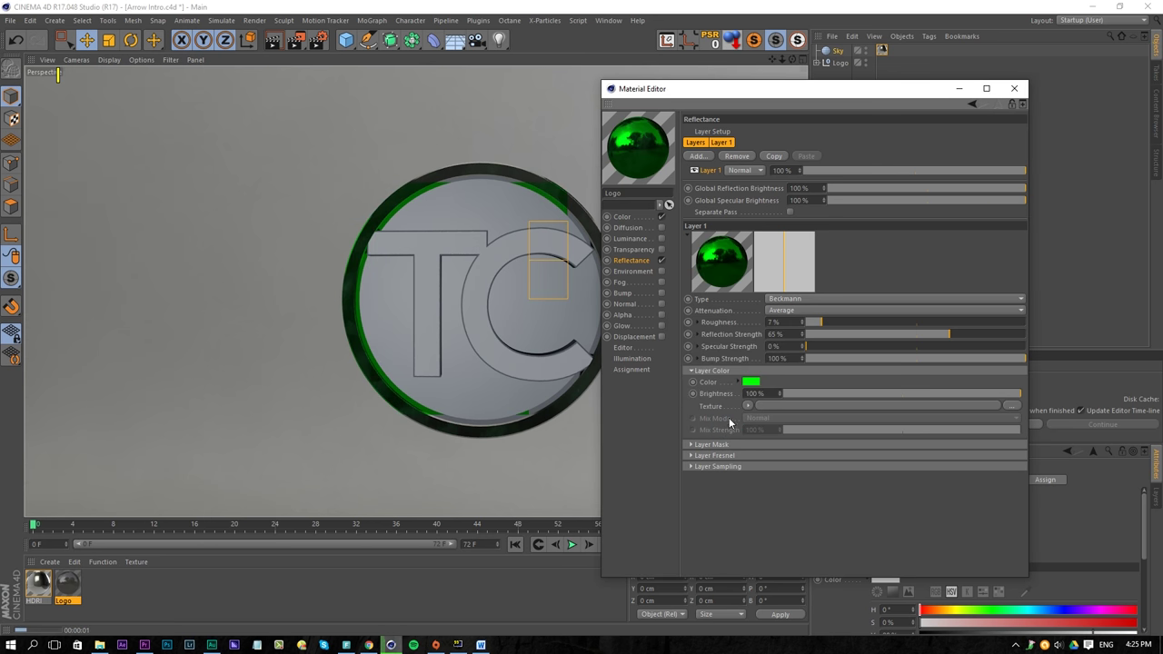
Step: Darken the reflectance layer's green by setting its color value to 38 %
{"action": "left_click", "coordinate": [752, 383]}
{"action": "left_click", "coordinate": [765, 410]}
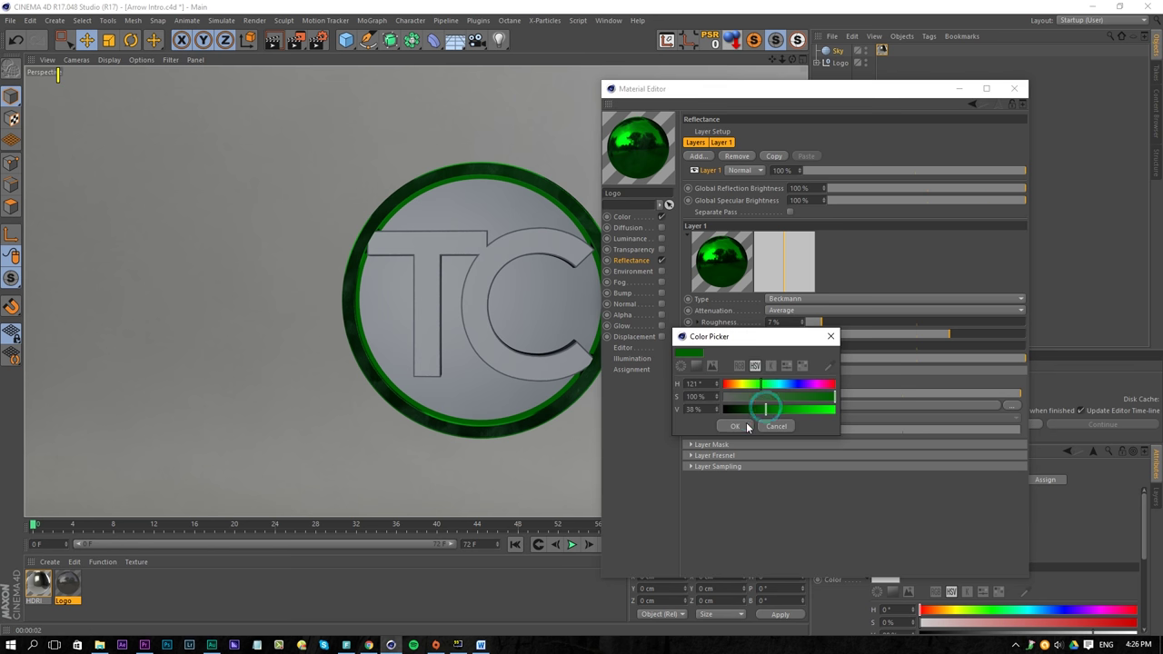
{"action": "left_click", "coordinate": [736, 426]}
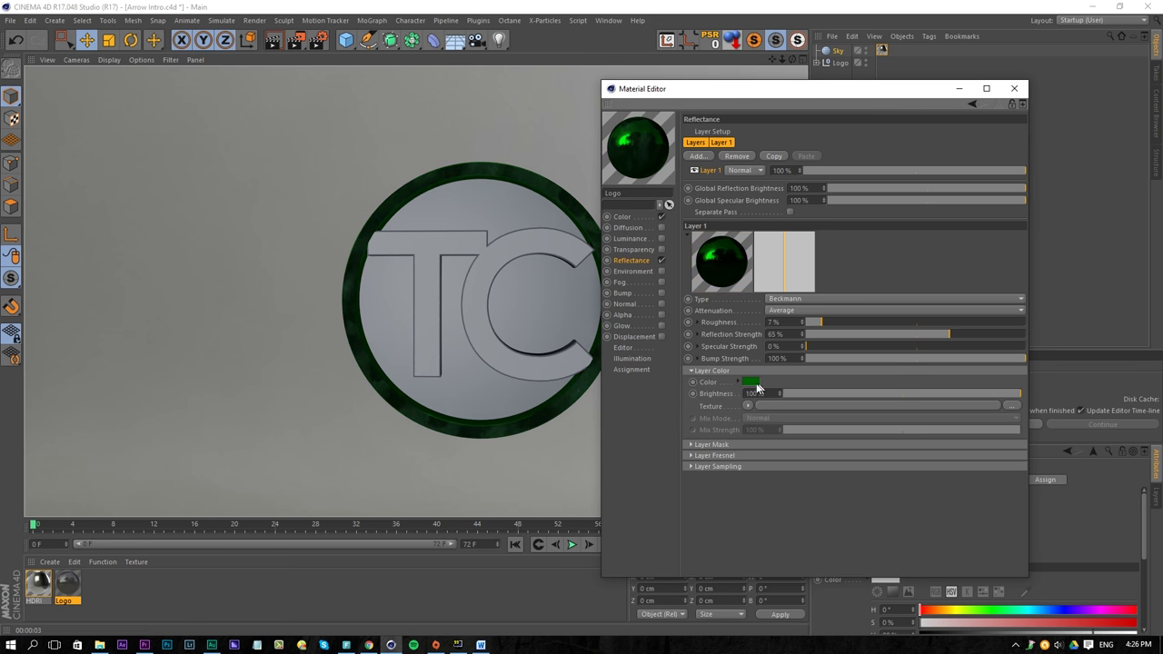
Step: Set the reflectance layer color to a light green with 38 % saturation and 100 % value, and close the material's settings
{"action": "left_click", "coordinate": [754, 383]}
{"action": "left_click_drag", "start_coordinate": [816, 407], "coordinate": [858, 408]}
{"action": "left_click", "coordinate": [768, 396]}
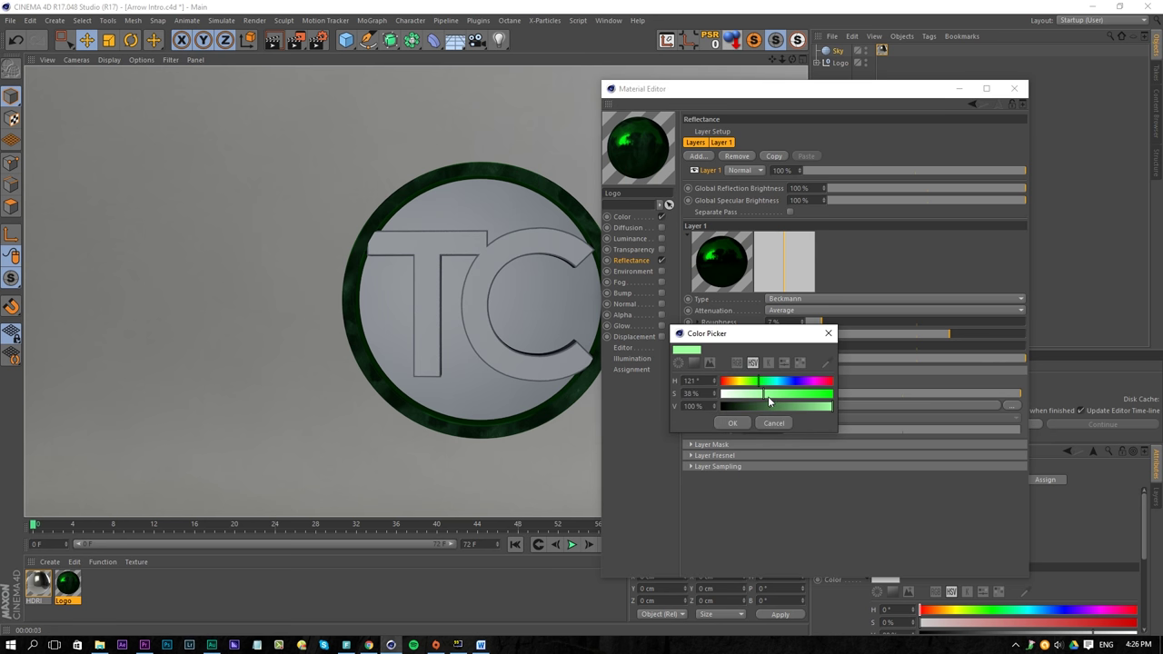
{"action": "left_click", "coordinate": [733, 423]}
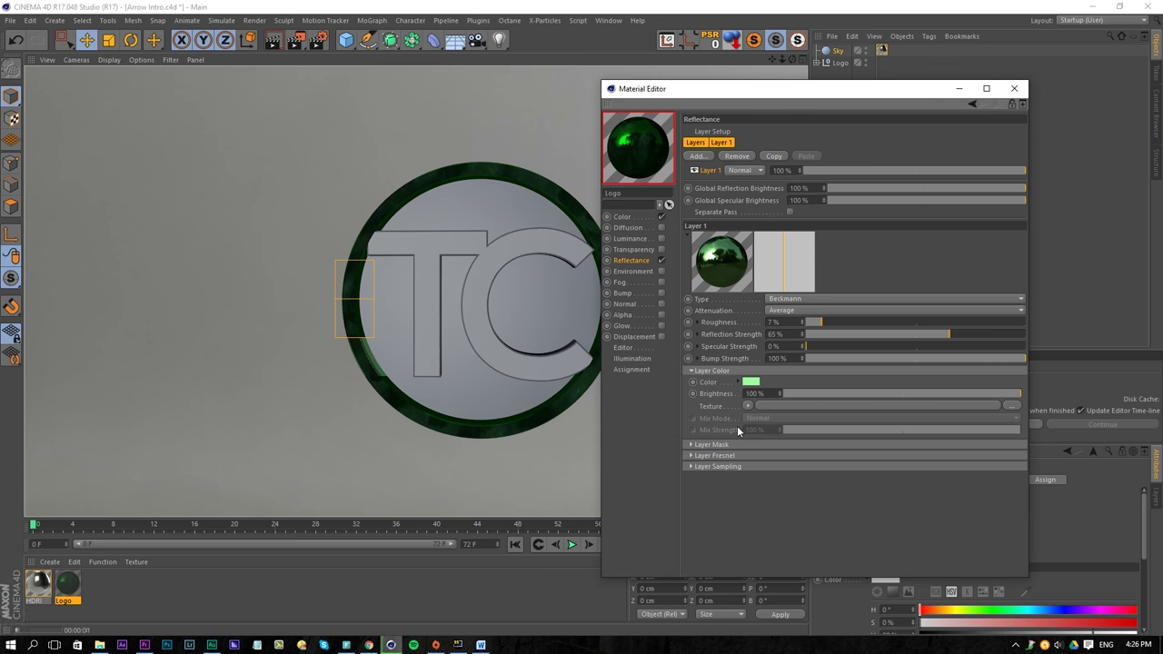
{"action": "left_click", "coordinate": [751, 383]}
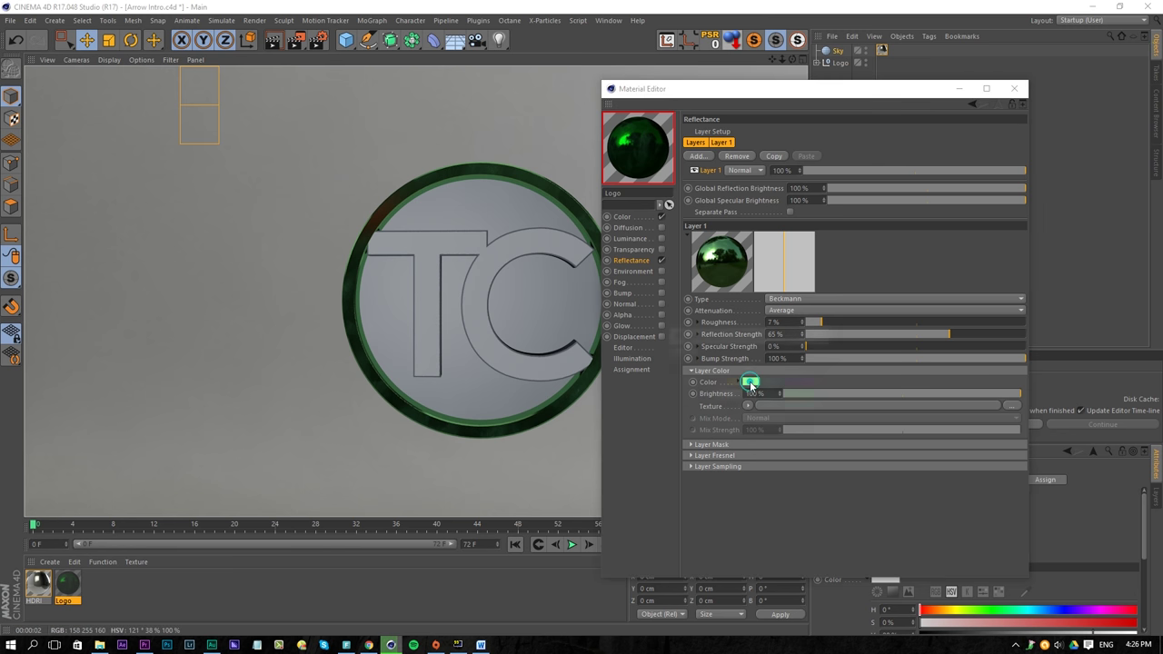
{"action": "left_click", "coordinate": [734, 423]}
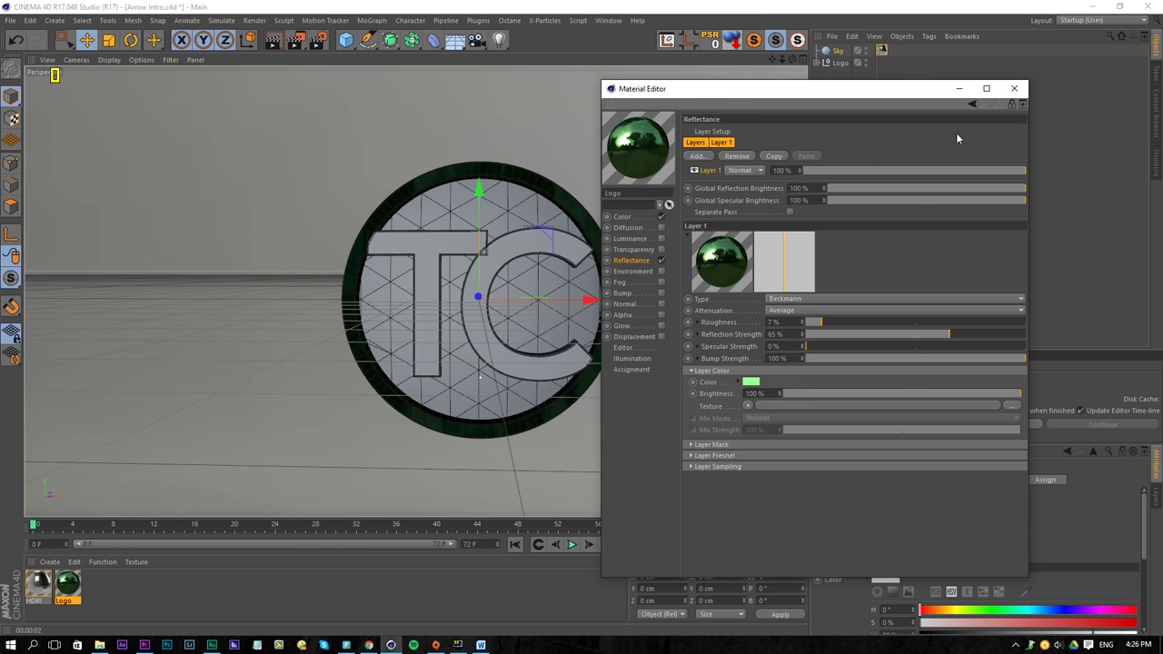
{"action": "left_click", "coordinate": [1014, 88]}
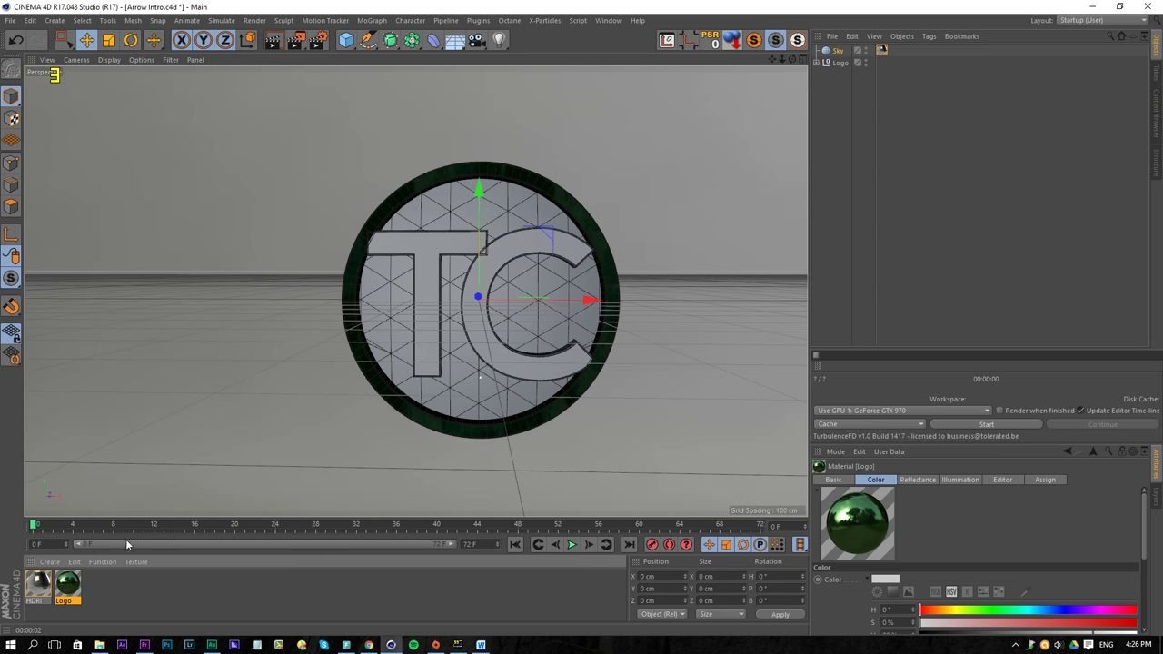
Step: Expand the Logo group and copy the ring's Logo material tag onto the TC lettering
{"action": "left_click", "coordinate": [816, 63]}
{"action": "left_click_drag", "start_coordinate": [903, 99], "coordinate": [899, 75], "text": "ctrl"}
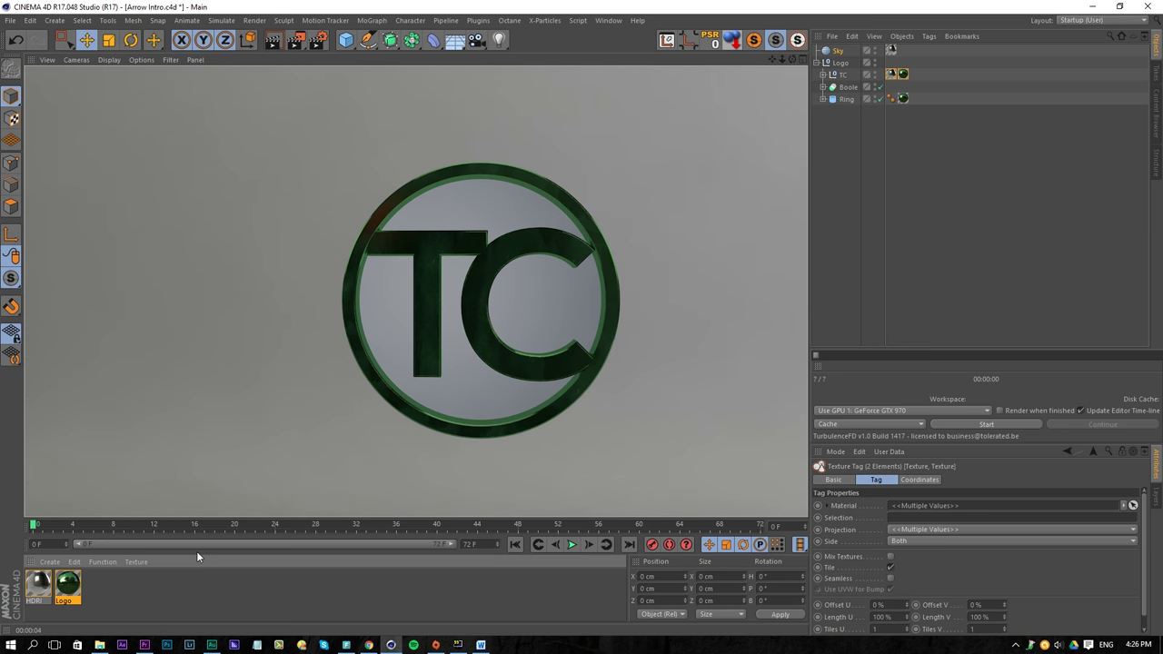
Step: Add an omni light and place it above and in front of the logo, at about Y 328 cm, Z -80 cm
{"action": "left_click", "coordinate": [499, 39]}
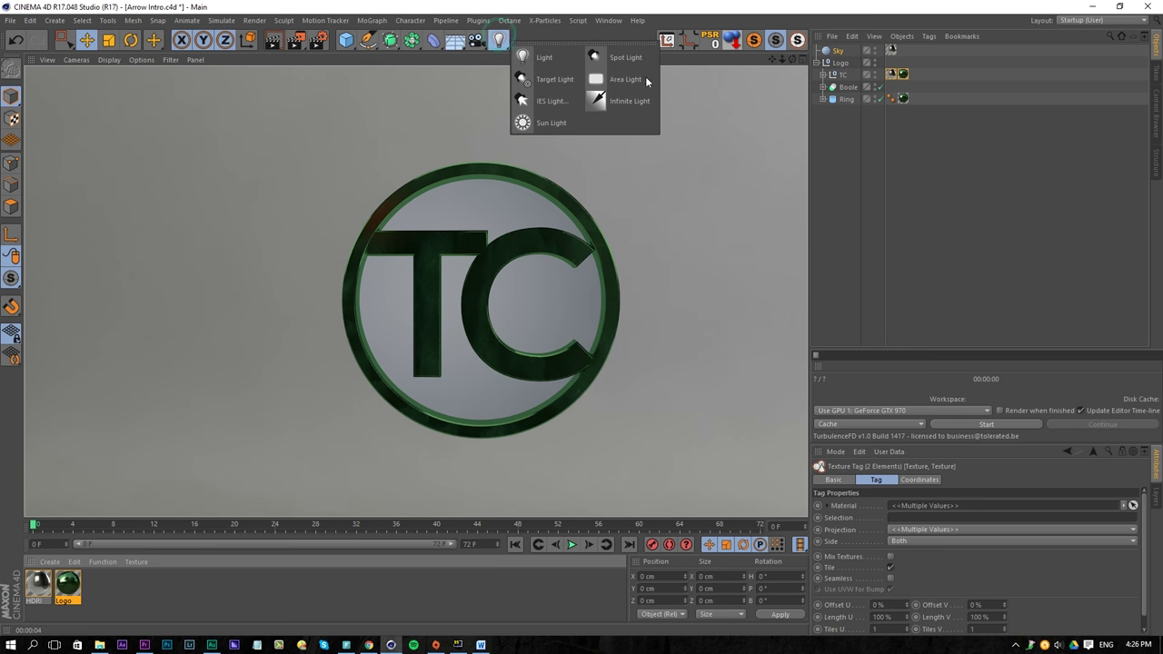
{"action": "left_click", "coordinate": [542, 57]}
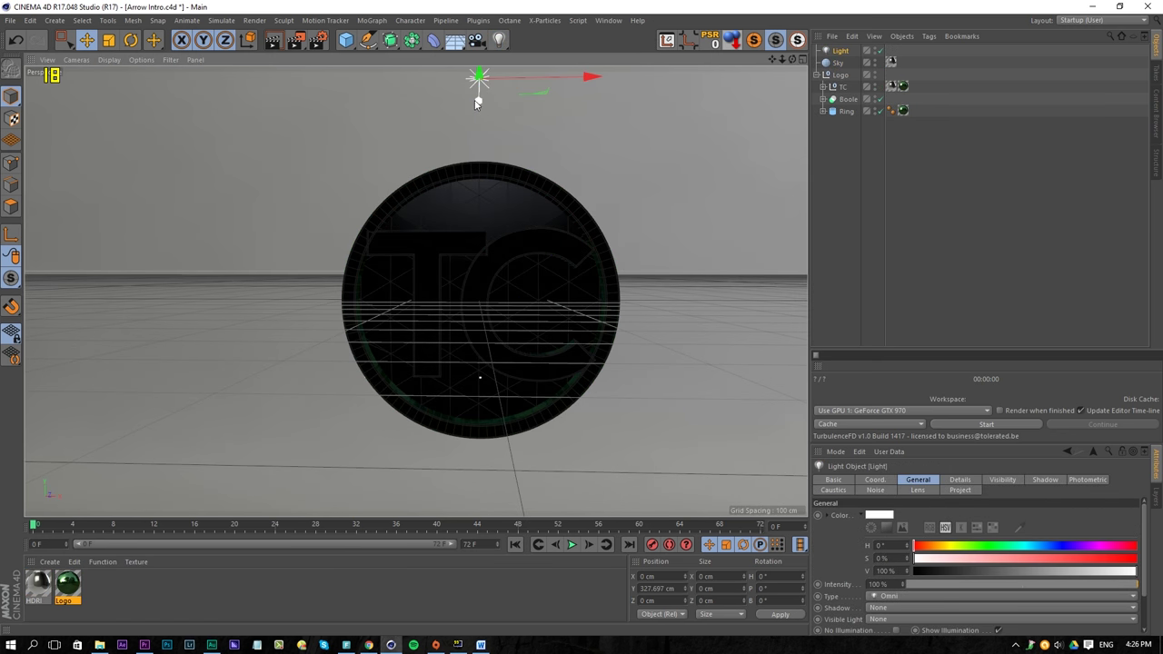
{"action": "left_click_drag", "start_coordinate": [479, 100], "coordinate": [618, 98]}
Step: Set the light's shadow type to Shadow Maps (Soft)
{"action": "left_click", "coordinate": [845, 52]}
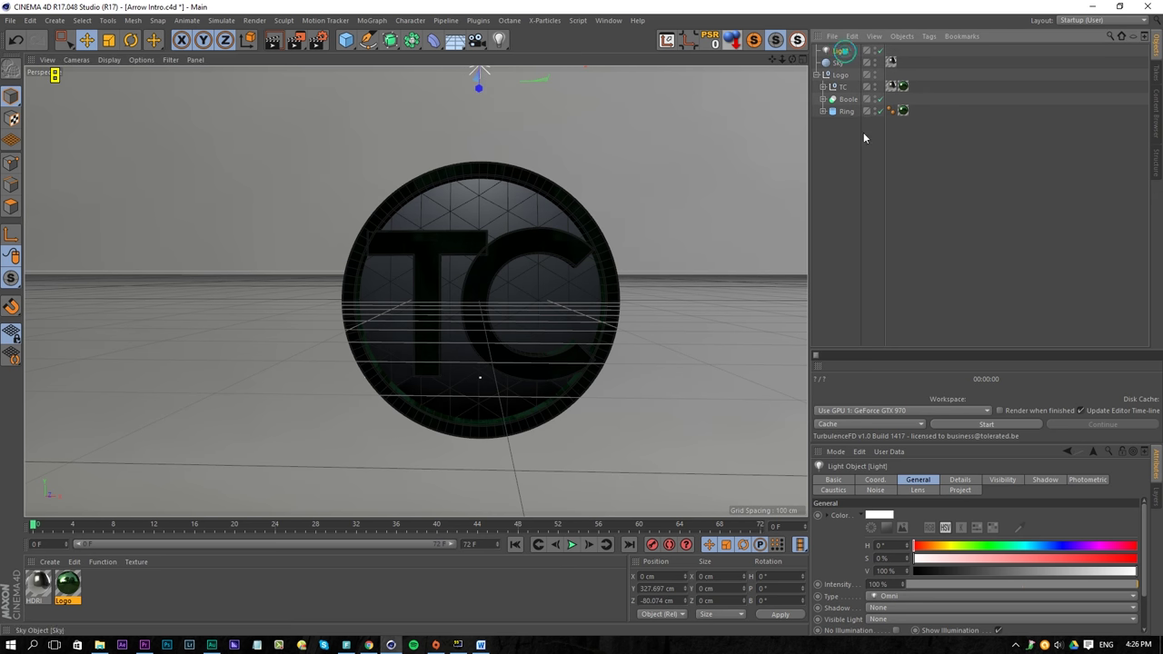
{"action": "left_click", "coordinate": [905, 608]}
{"action": "left_click", "coordinate": [900, 572]}
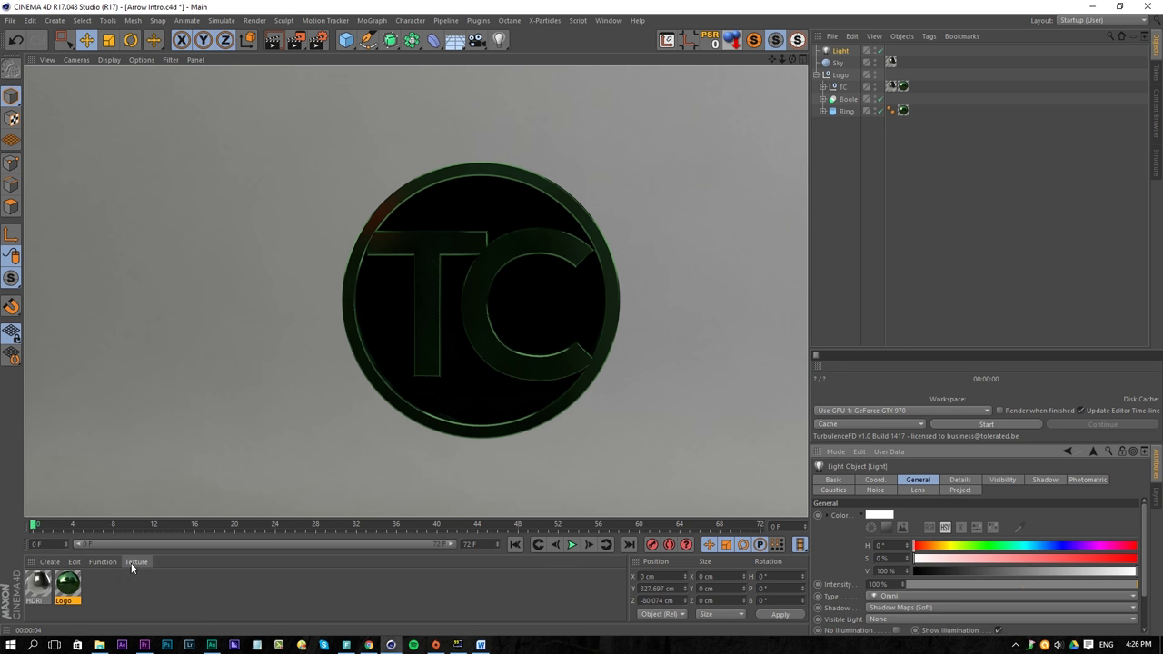
Step: Add a Background object with a black display color and set its Visible in Renderer option to On
{"action": "left_click", "coordinate": [456, 40]}
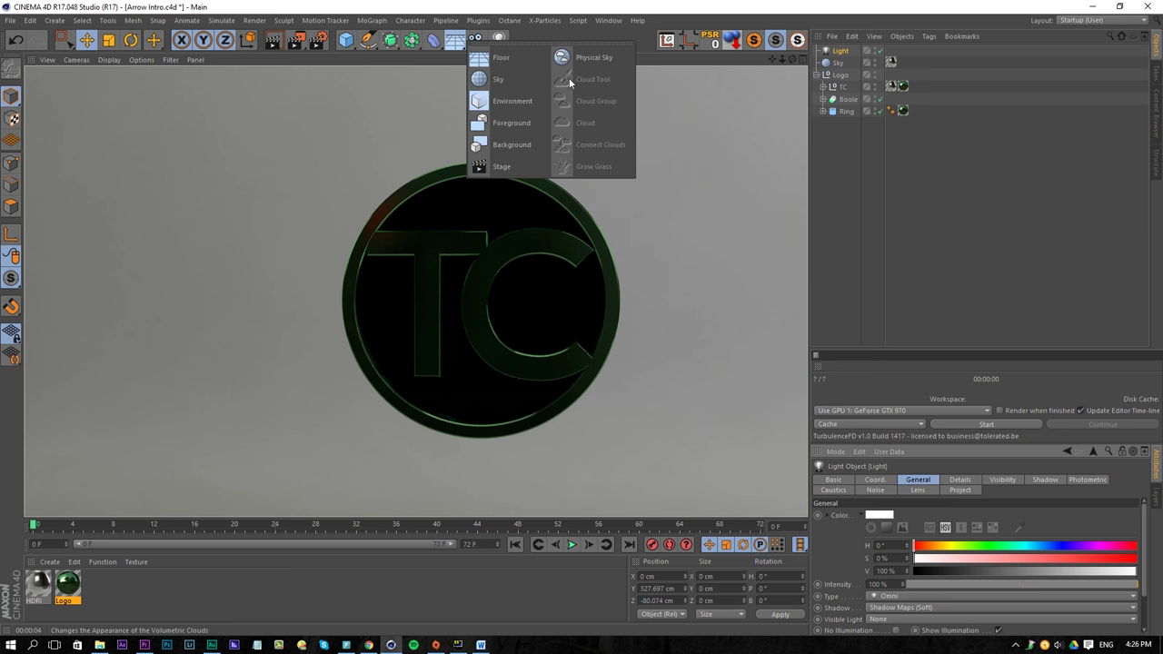
{"action": "left_click", "coordinate": [510, 145]}
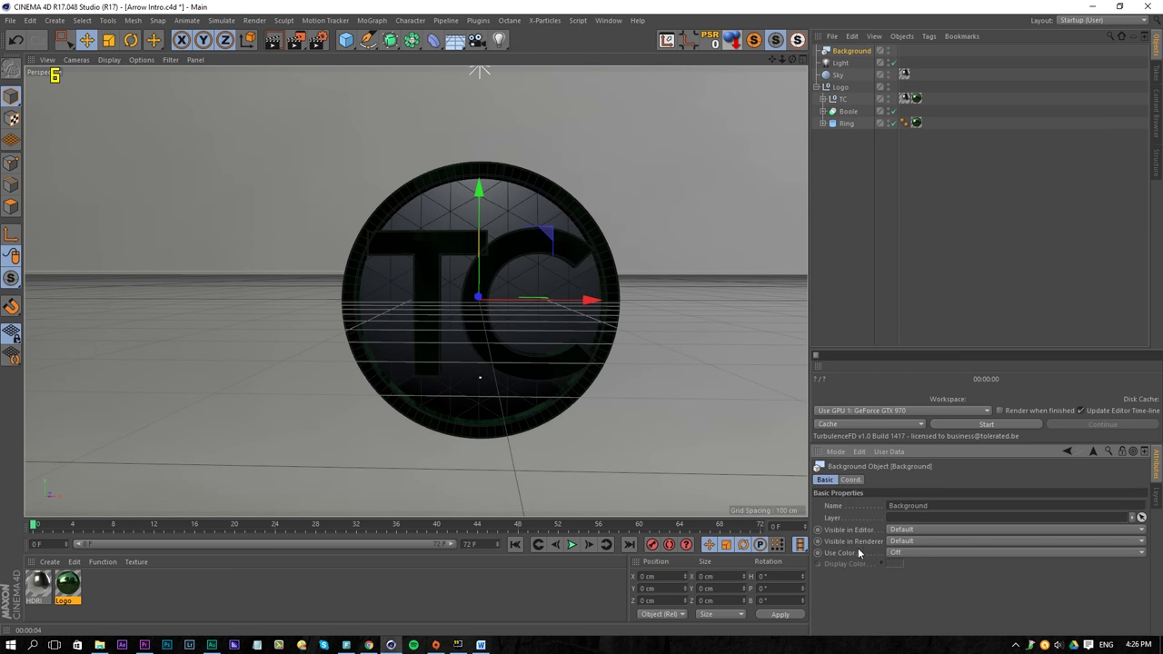
{"action": "left_click", "coordinate": [898, 552]}
{"action": "left_click", "coordinate": [900, 587]}
{"action": "left_click", "coordinate": [892, 564]}
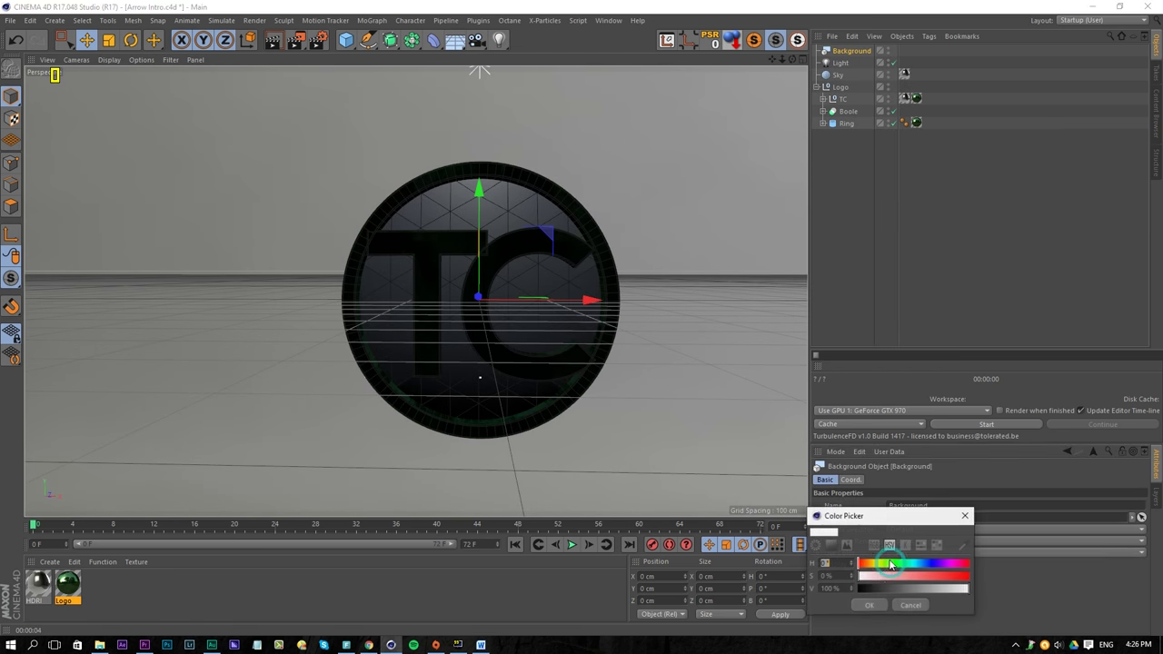
{"action": "left_click", "coordinate": [860, 588]}
{"action": "left_click", "coordinate": [869, 605]}
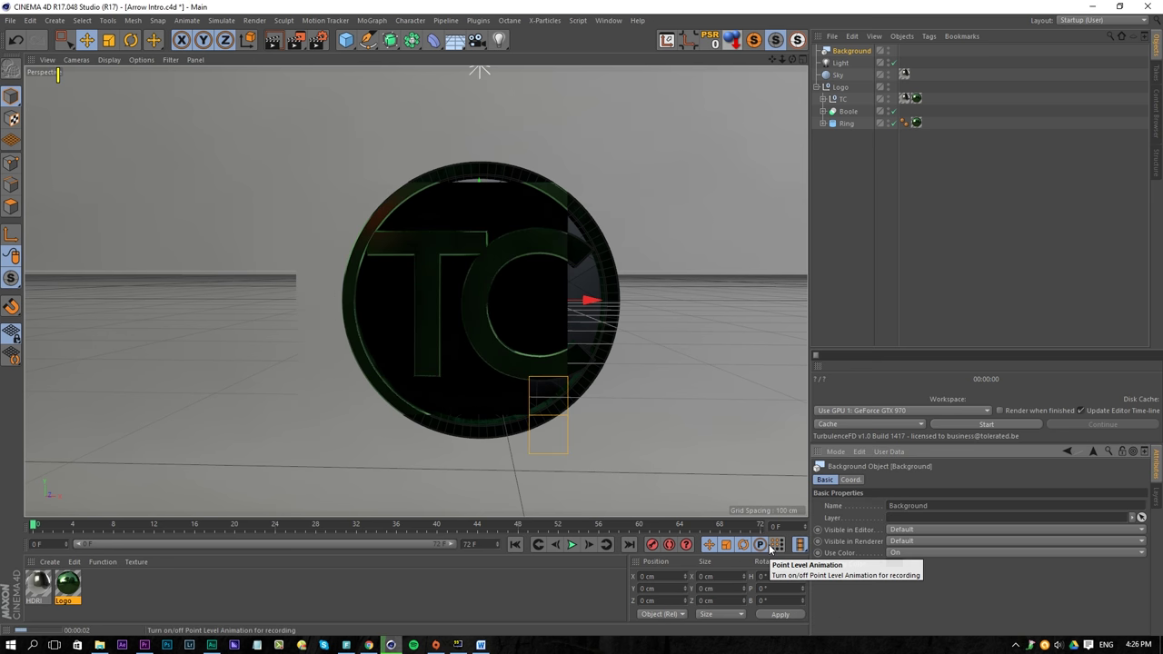
{"action": "left_click", "coordinate": [898, 541]}
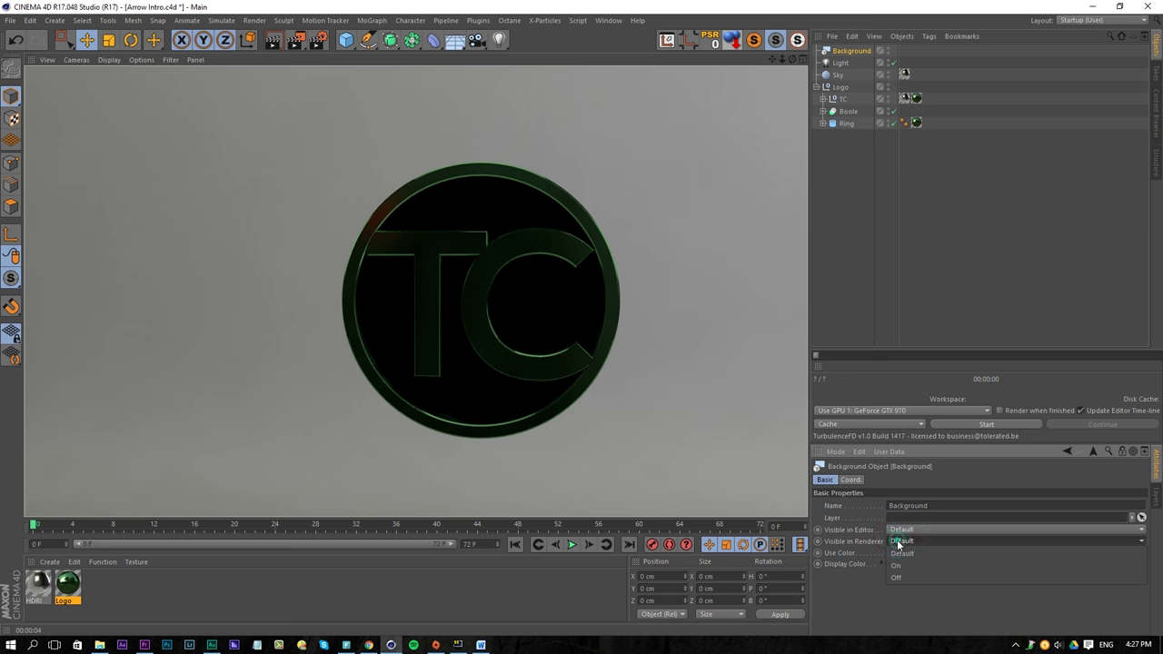
{"action": "left_click", "coordinate": [904, 565]}
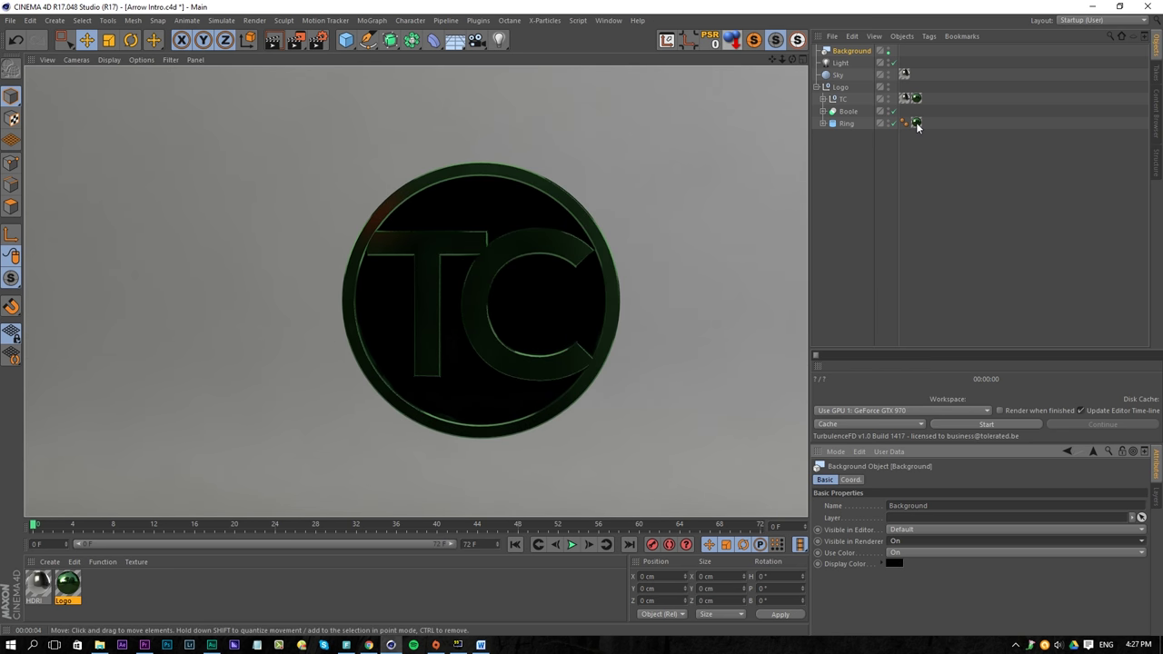
Step: Add a Compositing tag to the Sky object and disable Seen by Camera
{"action": "left_click", "coordinate": [834, 76]}
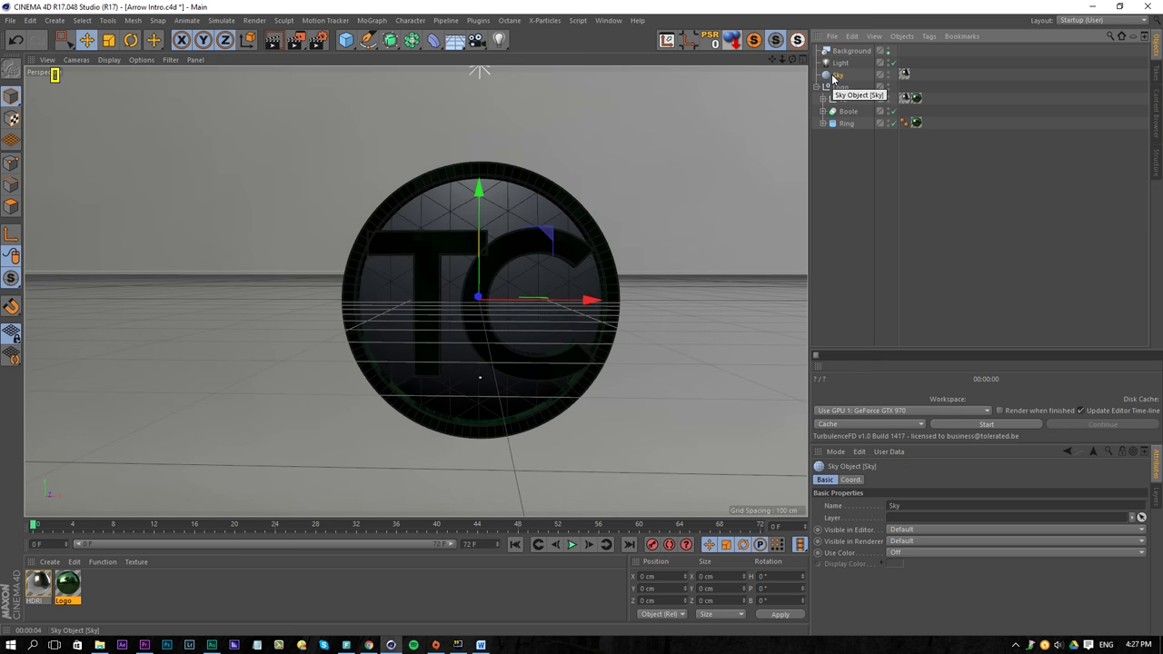
{"action": "right_click", "coordinate": [834, 80]}
{"action": "mouse_move", "coordinate": [946, 83]}
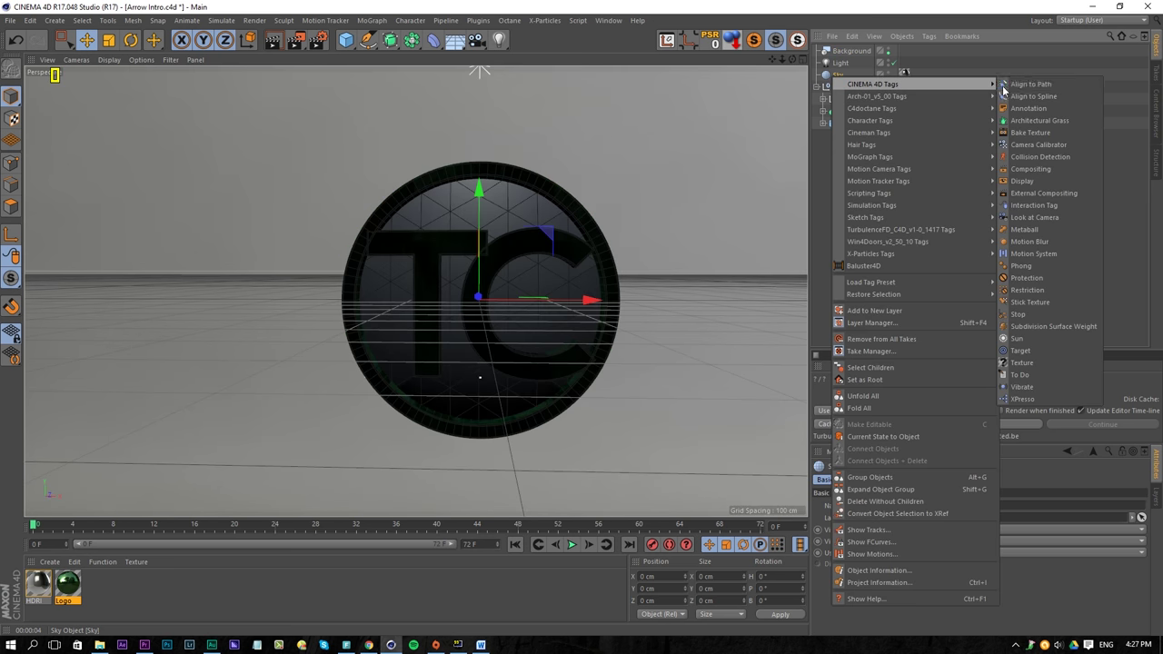
{"action": "left_click", "coordinate": [1052, 172]}
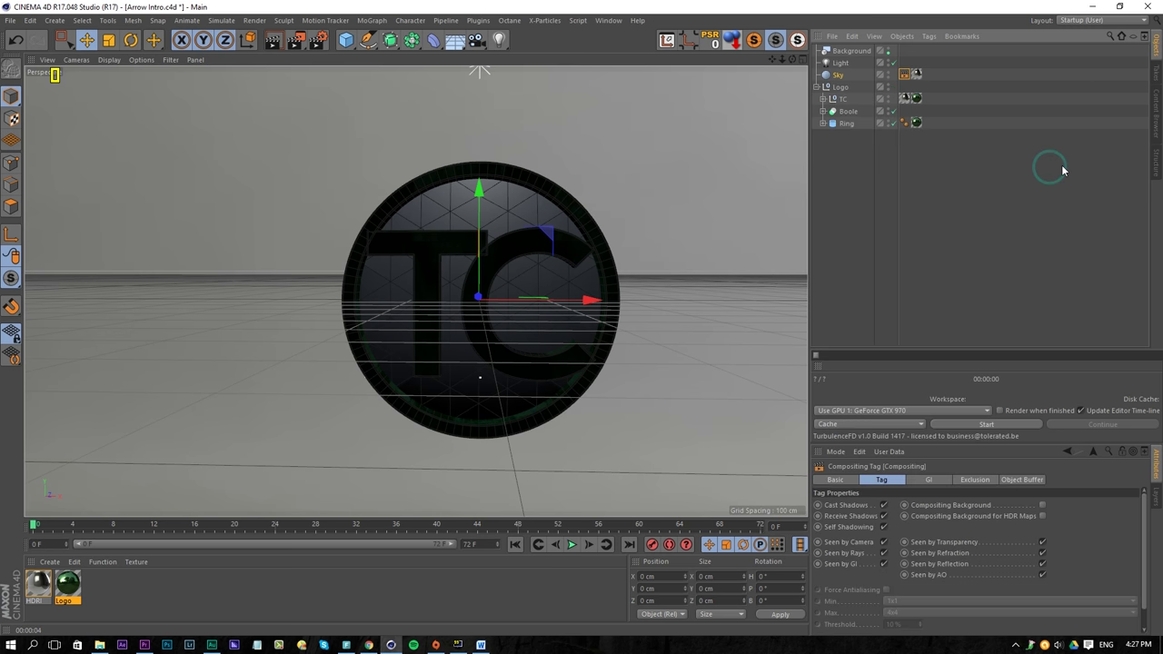
{"action": "left_click", "coordinate": [883, 542]}
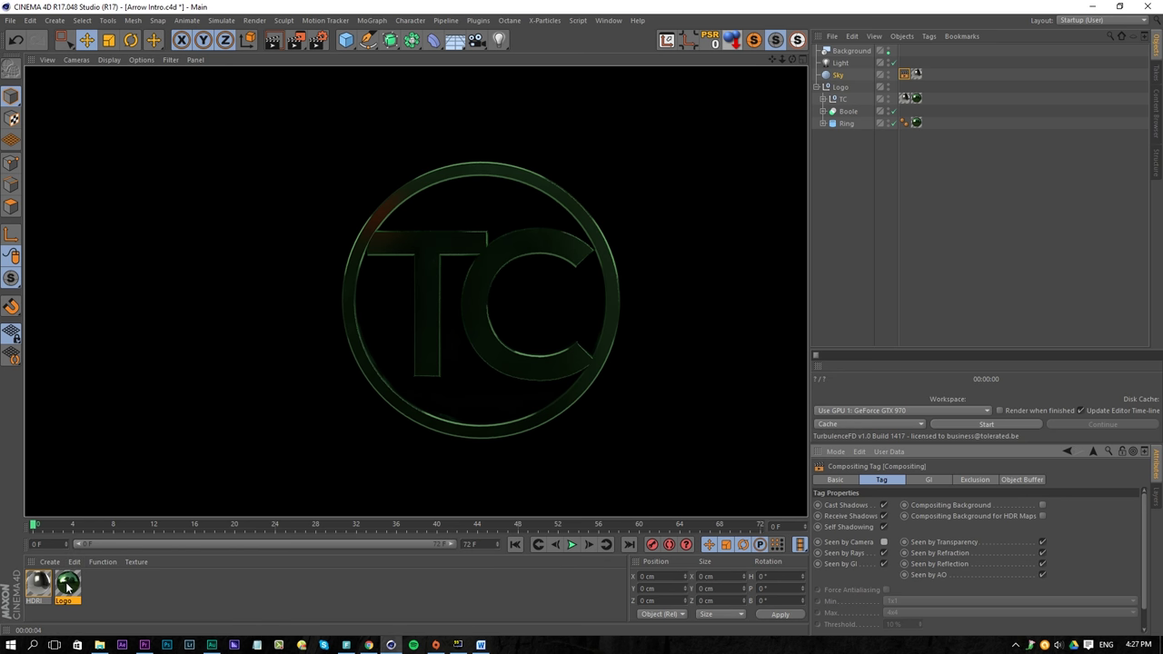
Step: Duplicate the Logo material and rename the copy Inner Logo
{"action": "left_click_drag", "start_coordinate": [69, 588], "coordinate": [100, 588], "text": "ctrl"}
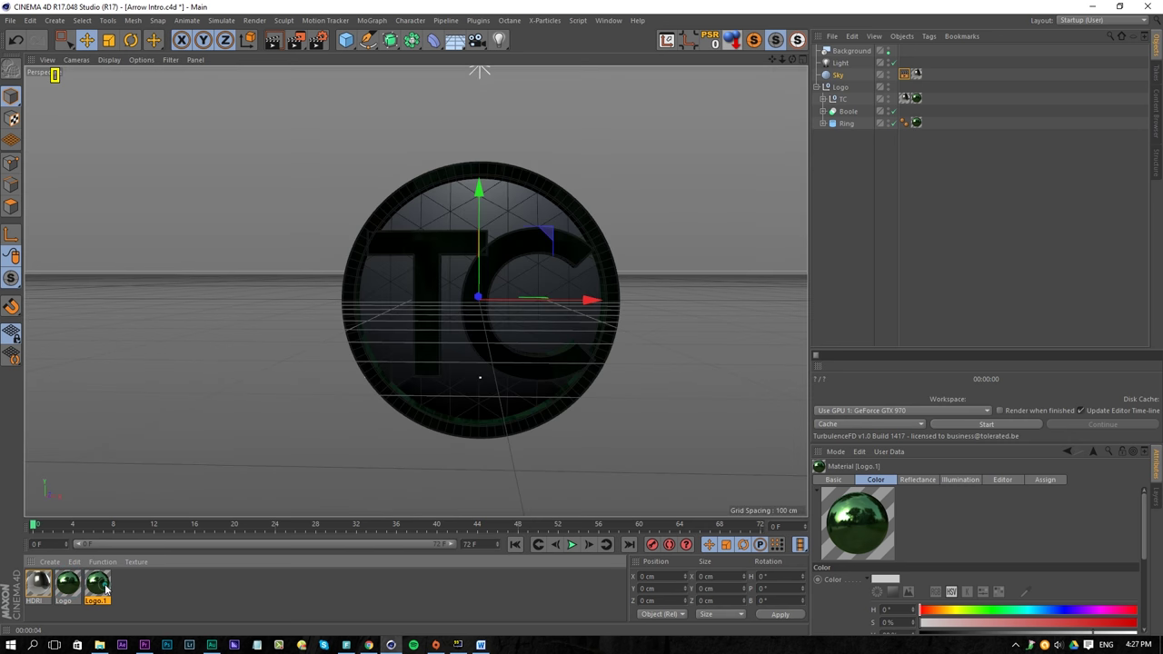
{"action": "double_click", "coordinate": [100, 584]}
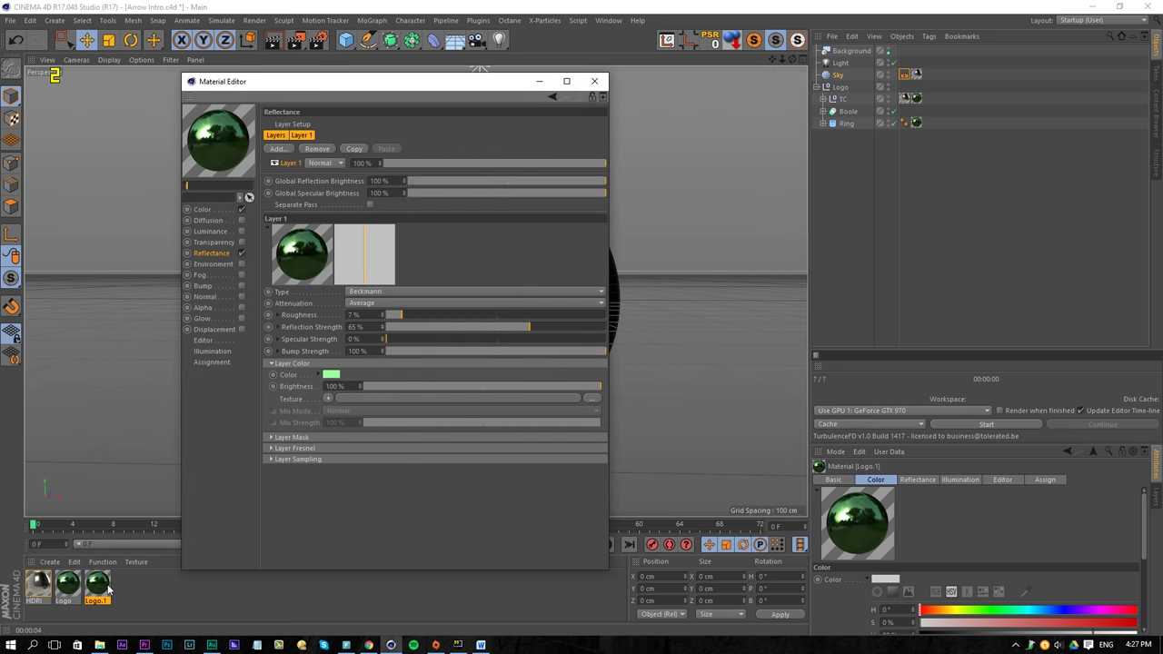
{"action": "key", "text": "Return"}
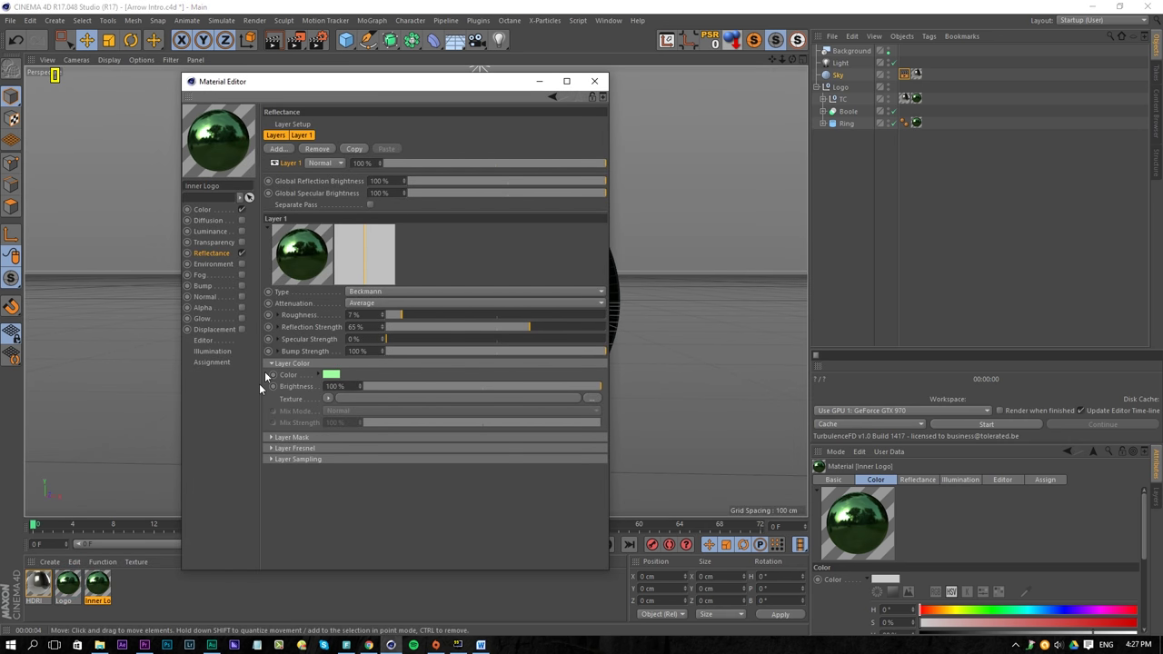
Step: Change the Inner Logo material's reflection layer color to white
{"action": "left_click", "coordinate": [331, 374]}
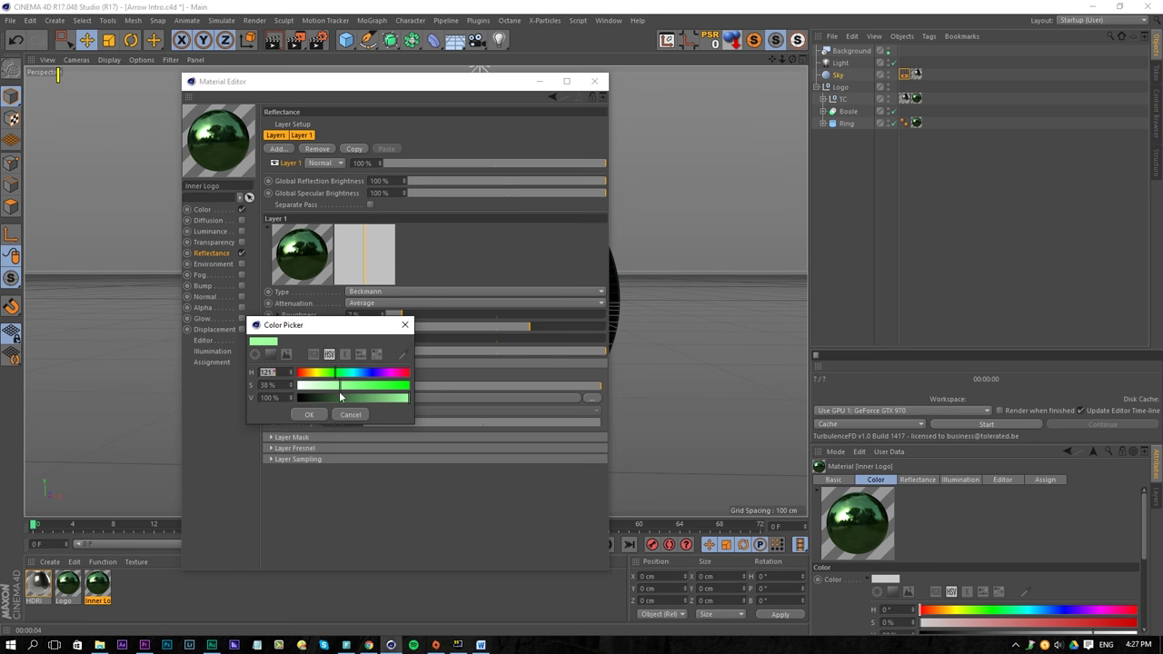
{"action": "left_click_drag", "start_coordinate": [368, 398], "coordinate": [462, 400]}
{"action": "left_click_drag", "start_coordinate": [339, 384], "coordinate": [142, 379]}
{"action": "left_click", "coordinate": [309, 415]}
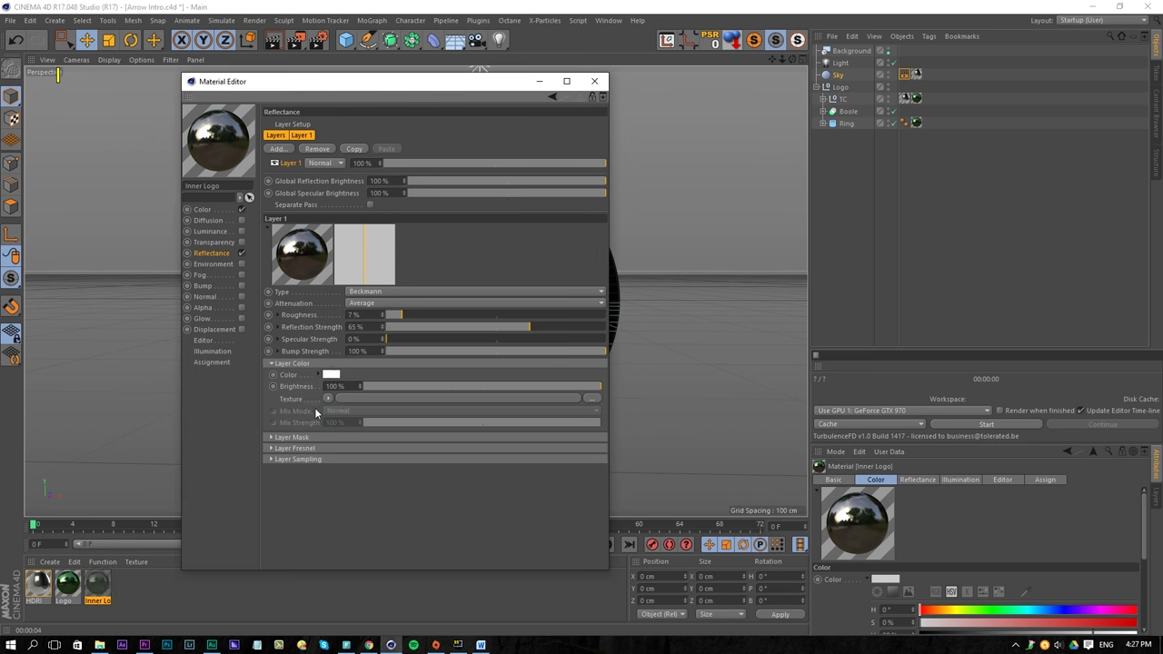
Step: Set the Inner Logo material's roughness to 28%, apply it to the disc behind the letters and render the view
{"action": "left_click_drag", "start_coordinate": [382, 81], "coordinate": [711, 63]}
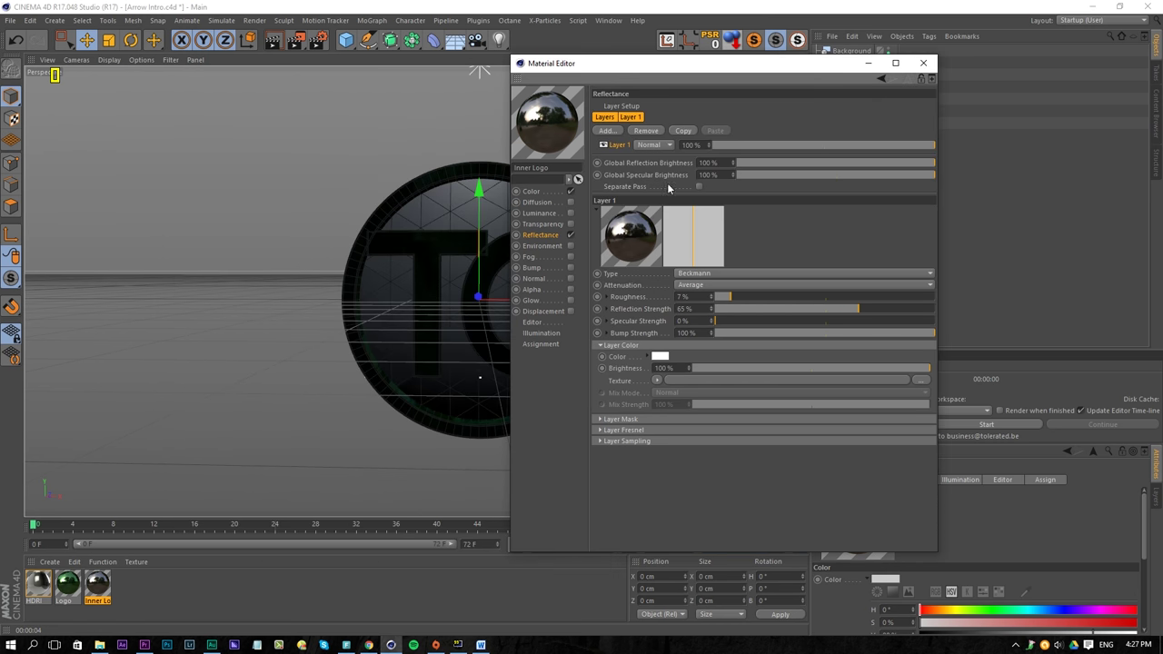
{"action": "left_click_drag", "start_coordinate": [748, 297], "coordinate": [777, 298]}
{"action": "mouse_move", "coordinate": [97, 584]}
{"action": "left_mouse_down"}
{"action": "mouse_move", "coordinate": [198, 529]}
{"action": "mouse_move", "coordinate": [449, 315]}
{"action": "left_mouse_up"}
{"action": "key", "text": "ctrl+r"}
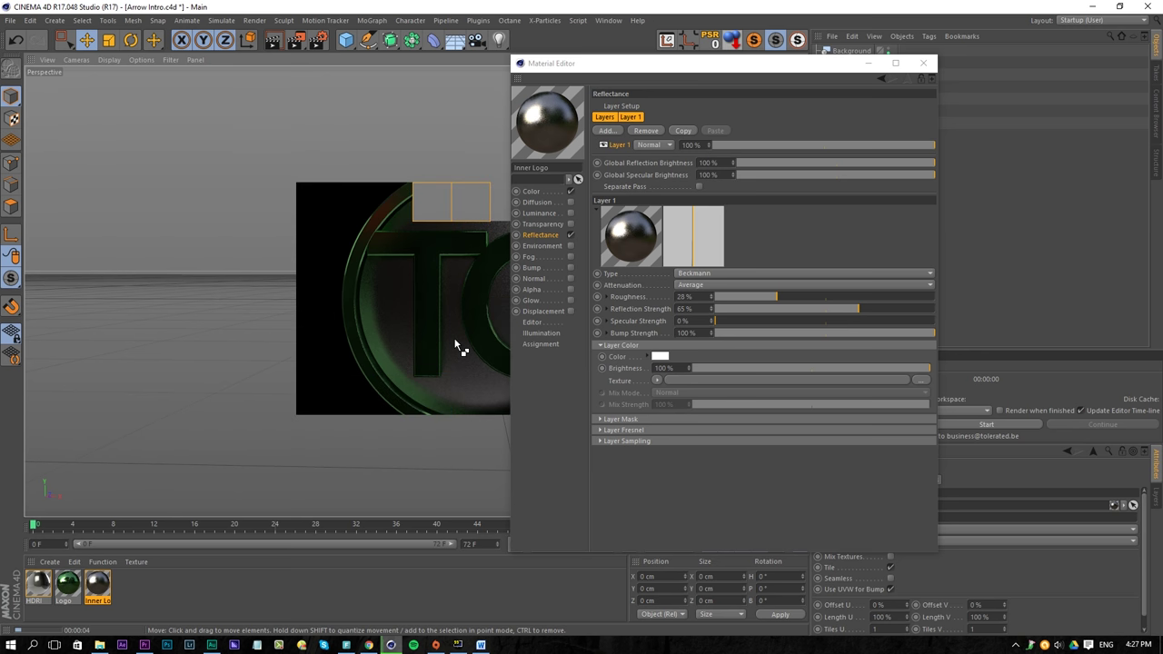
Step: Lower the Inner Logo material's reflection strength, test-rendering 20% and 0% before settling on 1%
{"action": "left_click_drag", "start_coordinate": [667, 69], "coordinate": [844, 64]}
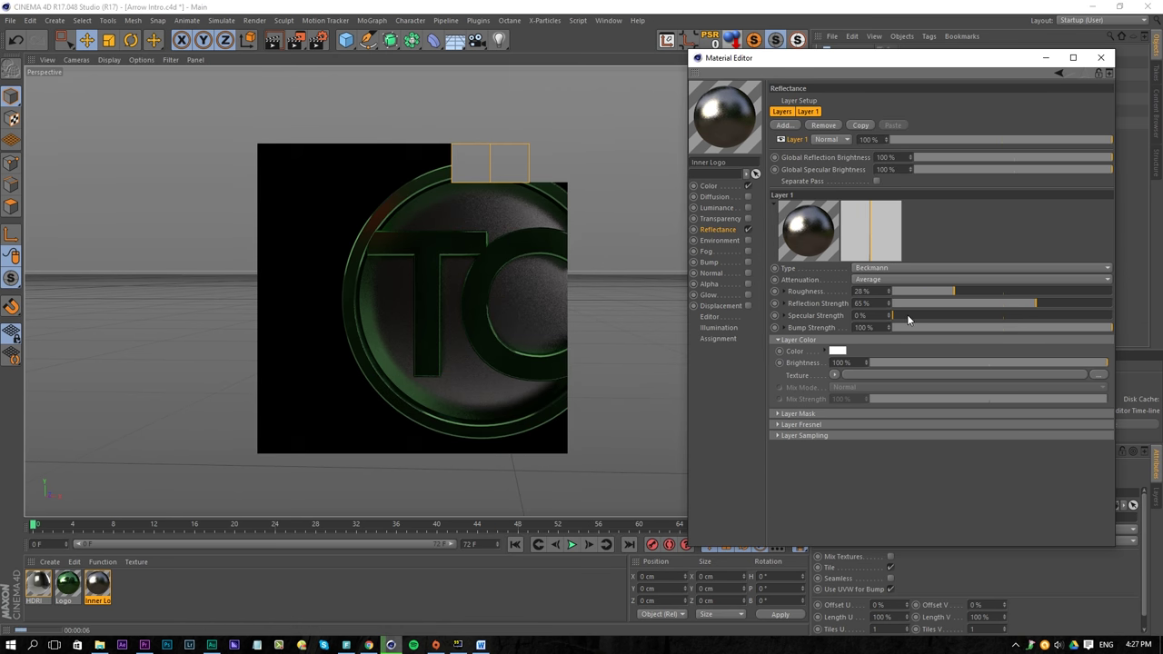
{"action": "left_click_drag", "start_coordinate": [923, 304], "coordinate": [937, 304]}
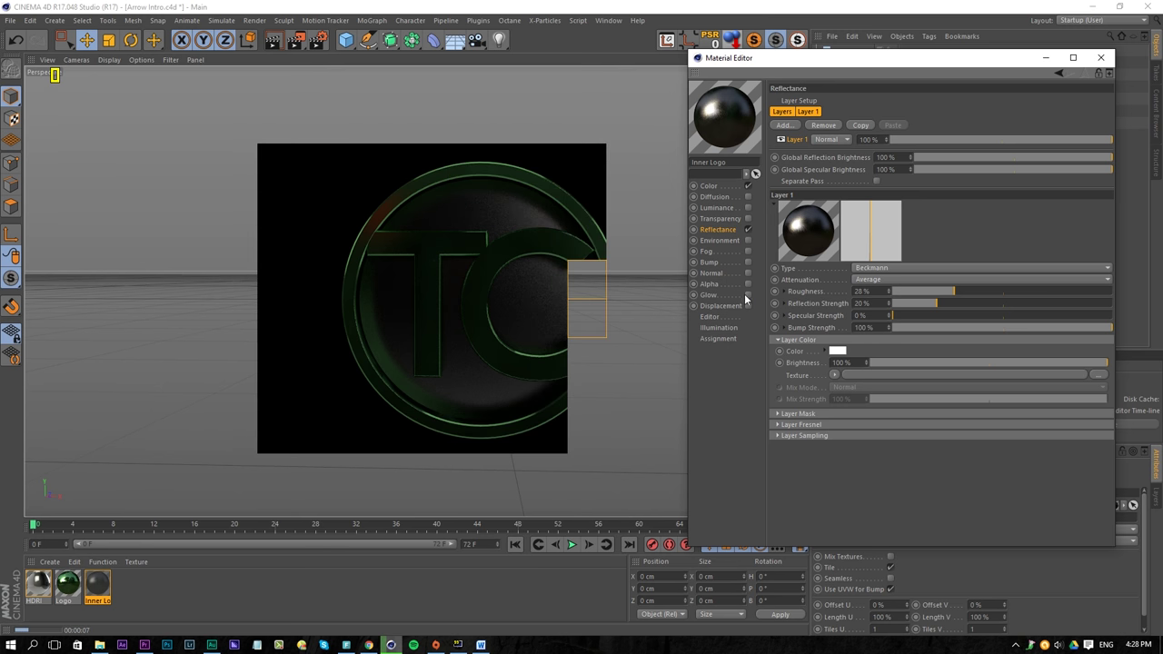
{"action": "key", "text": "ctrl+r"}
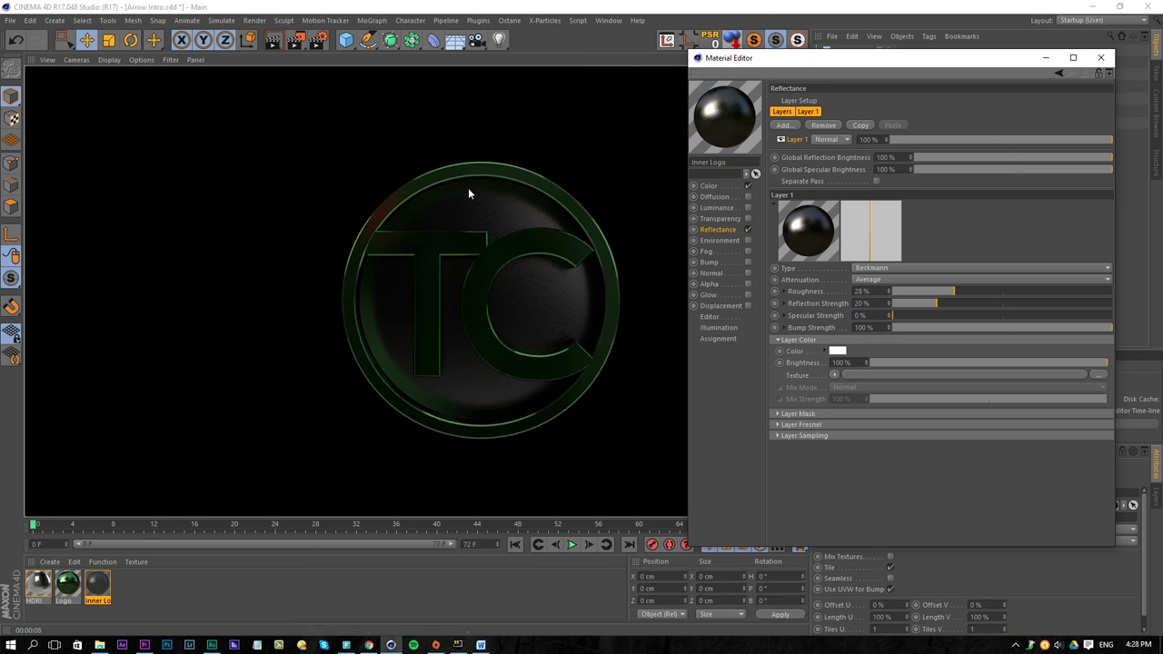
{"action": "left_click_drag", "start_coordinate": [901, 303], "coordinate": [635, 329]}
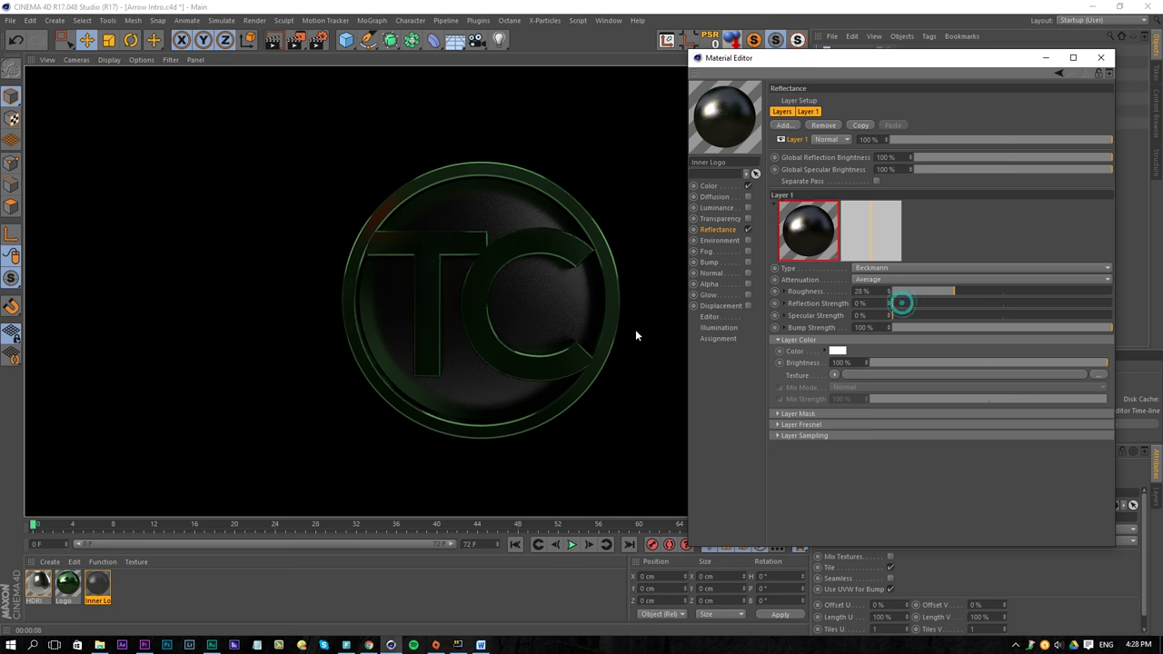
{"action": "key", "text": "ctrl+r"}
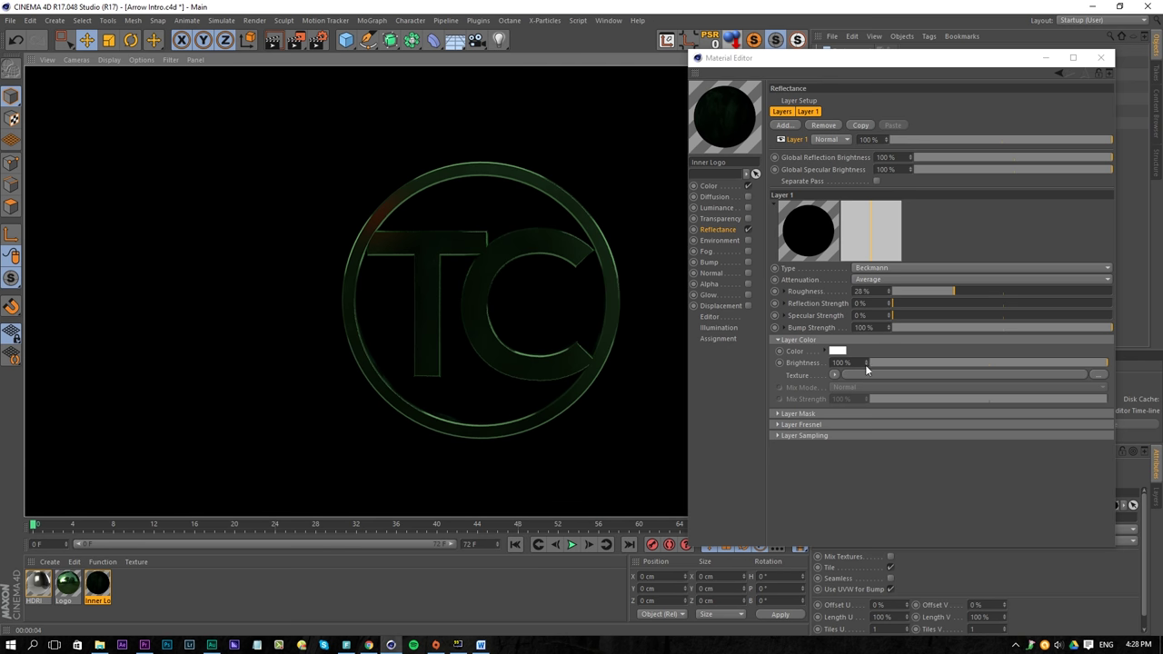
{"action": "left_click", "coordinate": [830, 423]}
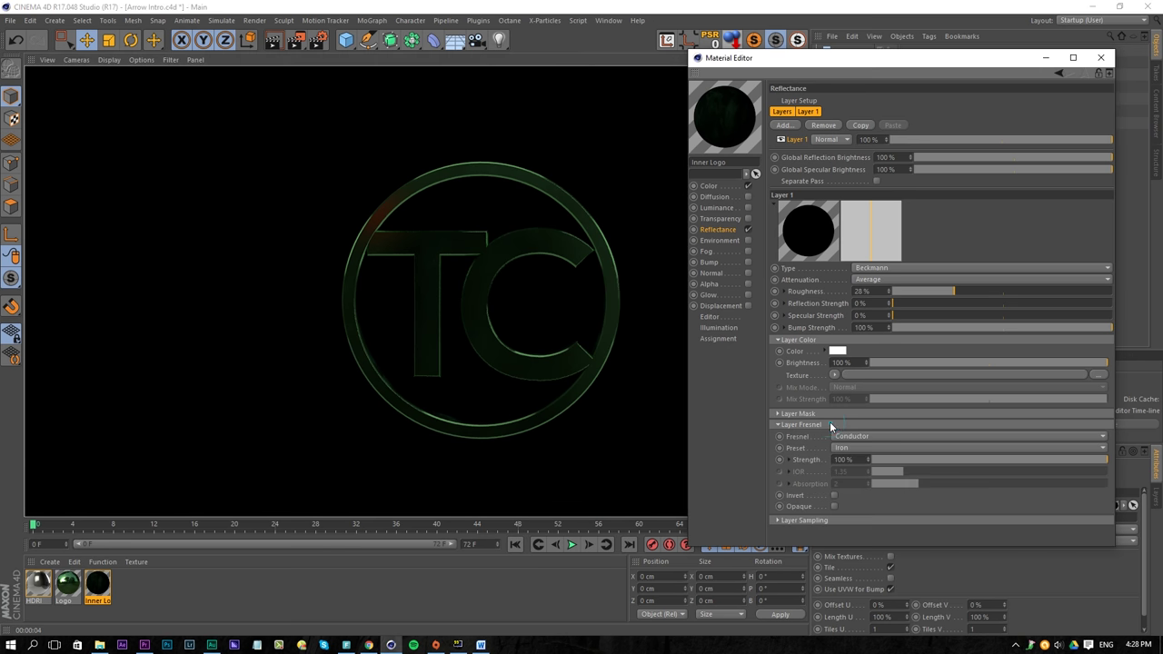
{"action": "left_click", "coordinate": [895, 307]}
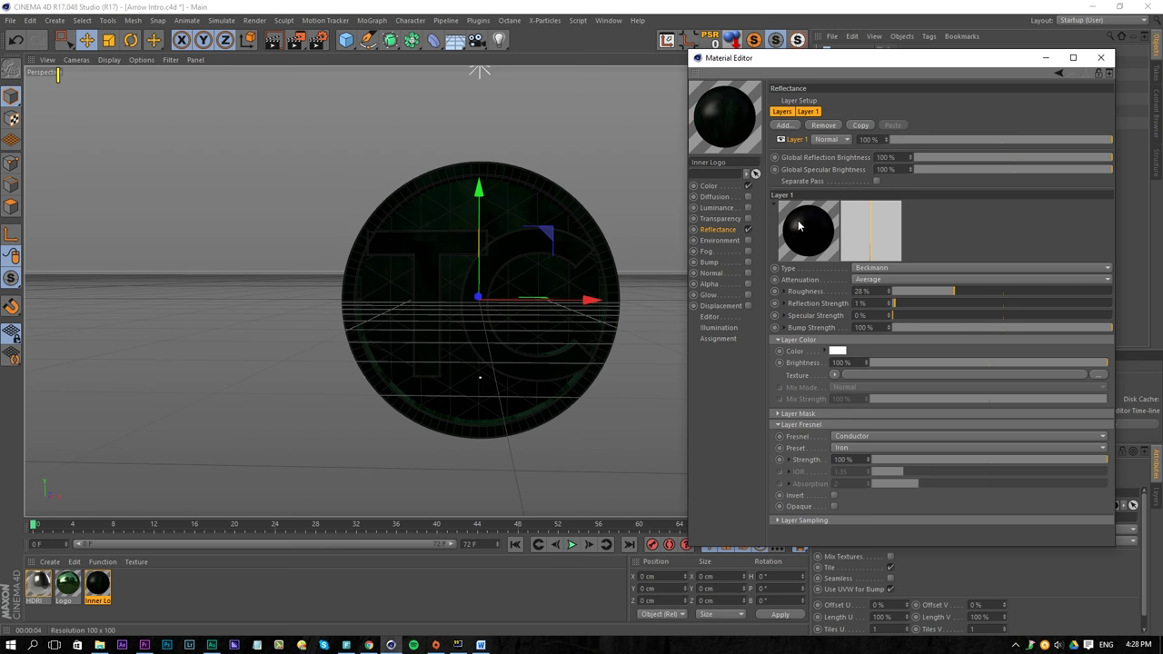
Step: Change the Color layer in the Inner Logo material's color shader to pure white, keeping brightness at 100%
{"action": "left_click", "coordinate": [714, 187]}
{"action": "left_click", "coordinate": [898, 186]}
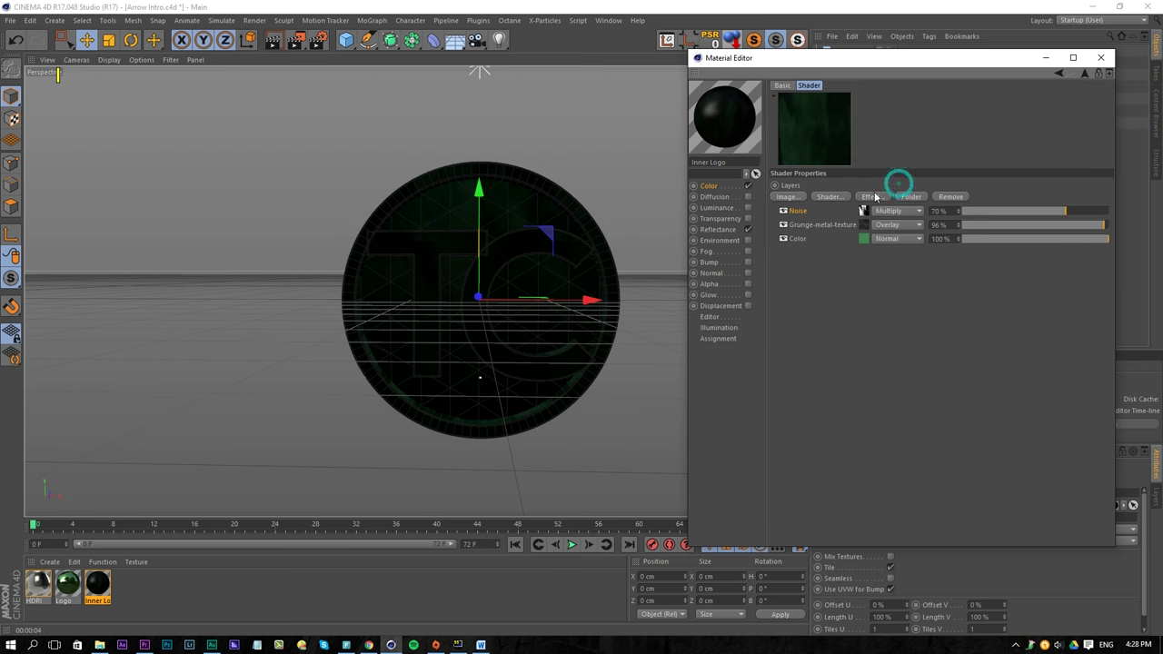
{"action": "left_click", "coordinate": [866, 238]}
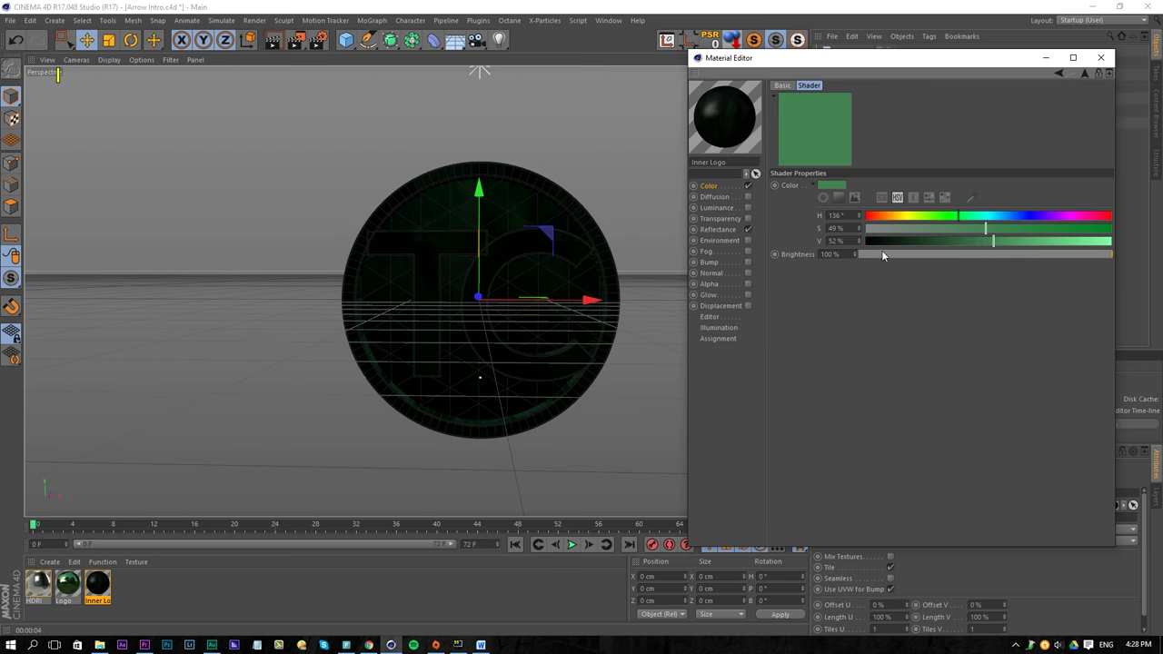
{"action": "left_click_drag", "start_coordinate": [883, 253], "coordinate": [1112, 263]}
{"action": "left_click_drag", "start_coordinate": [1000, 241], "coordinate": [1112, 241]}
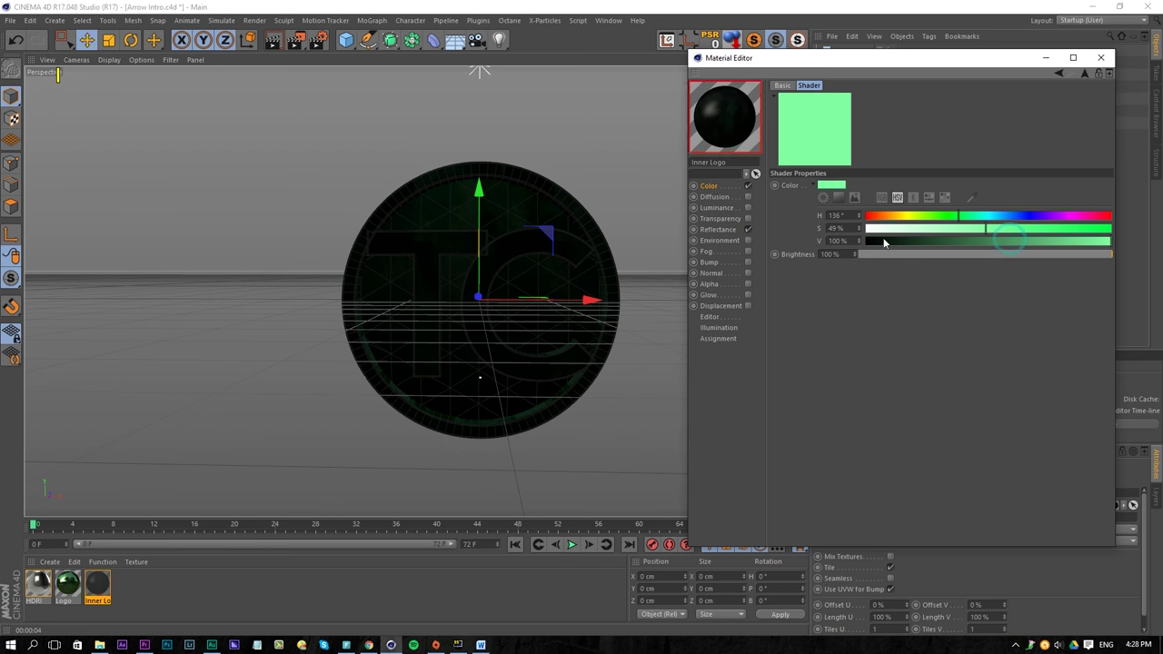
{"action": "left_click_drag", "start_coordinate": [901, 229], "coordinate": [857, 230]}
{"action": "left_click", "coordinate": [1084, 73]}
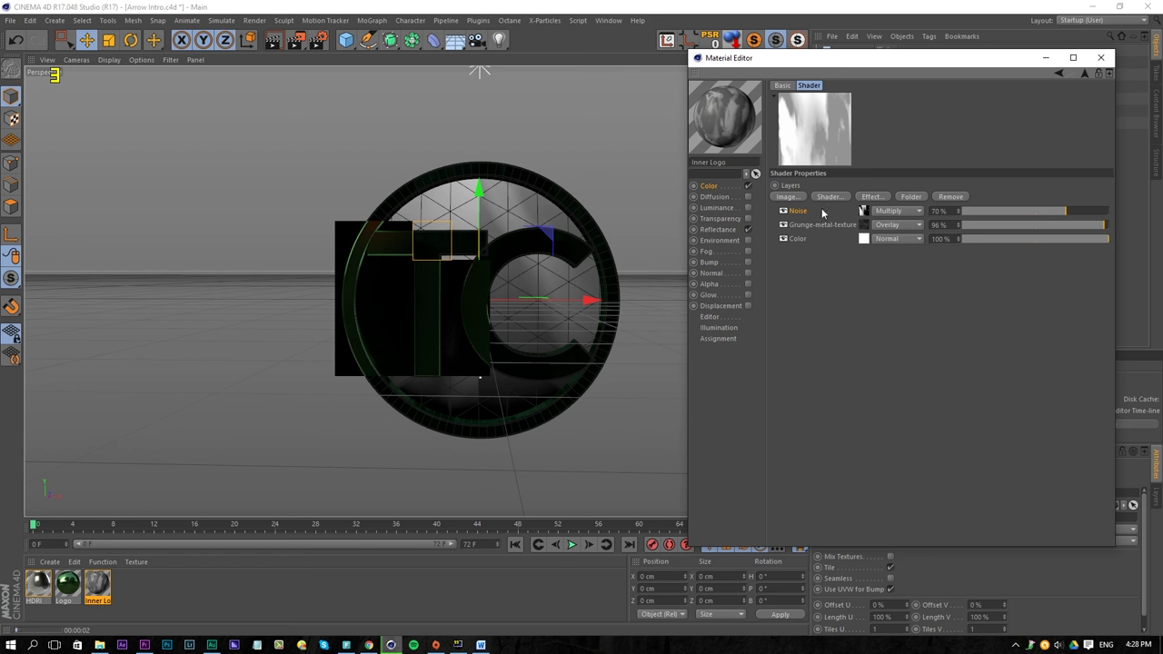
Step: Disable the Inner Logo material's Reflectance channel and close the material editor
{"action": "left_click", "coordinate": [748, 230]}
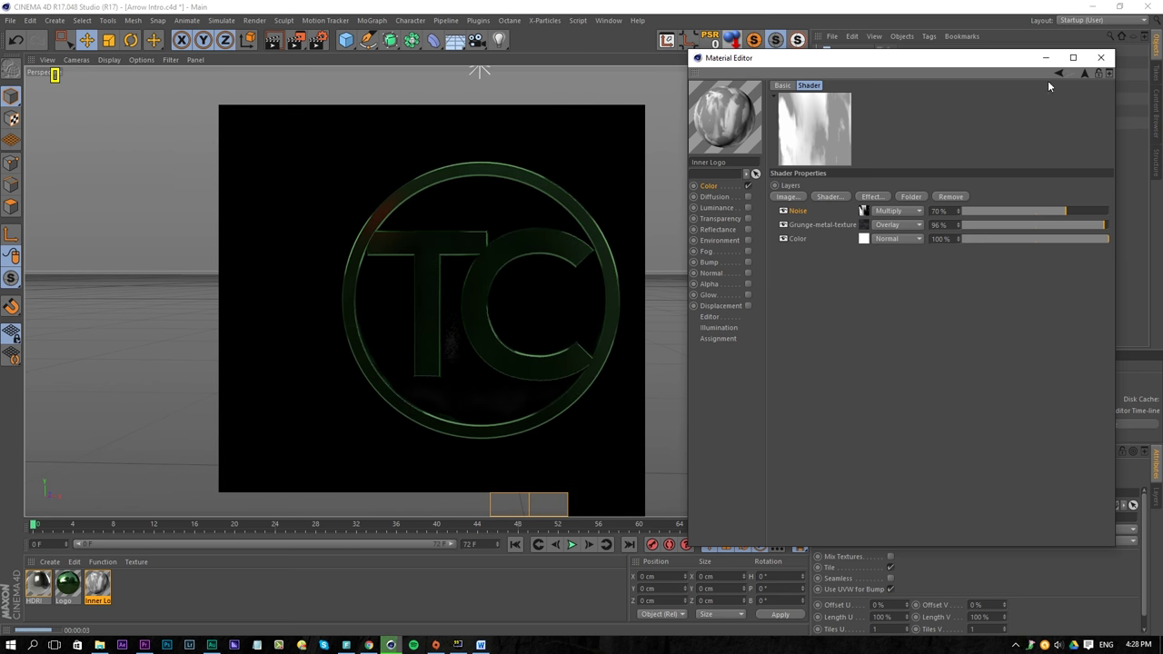
{"action": "left_click", "coordinate": [1101, 57]}
Step: Add a second light to the scene and move it to Z -281 cm in front of the logo
{"action": "left_click", "coordinate": [840, 63]}
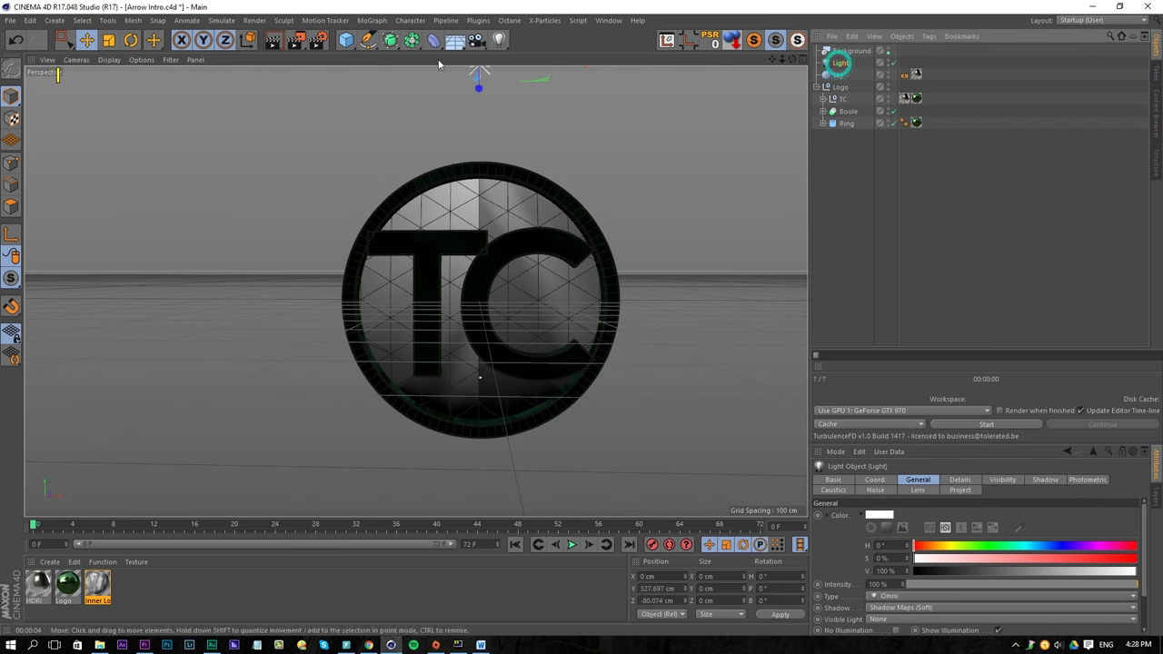
{"action": "left_click", "coordinate": [498, 39]}
{"action": "left_click", "coordinate": [876, 482]}
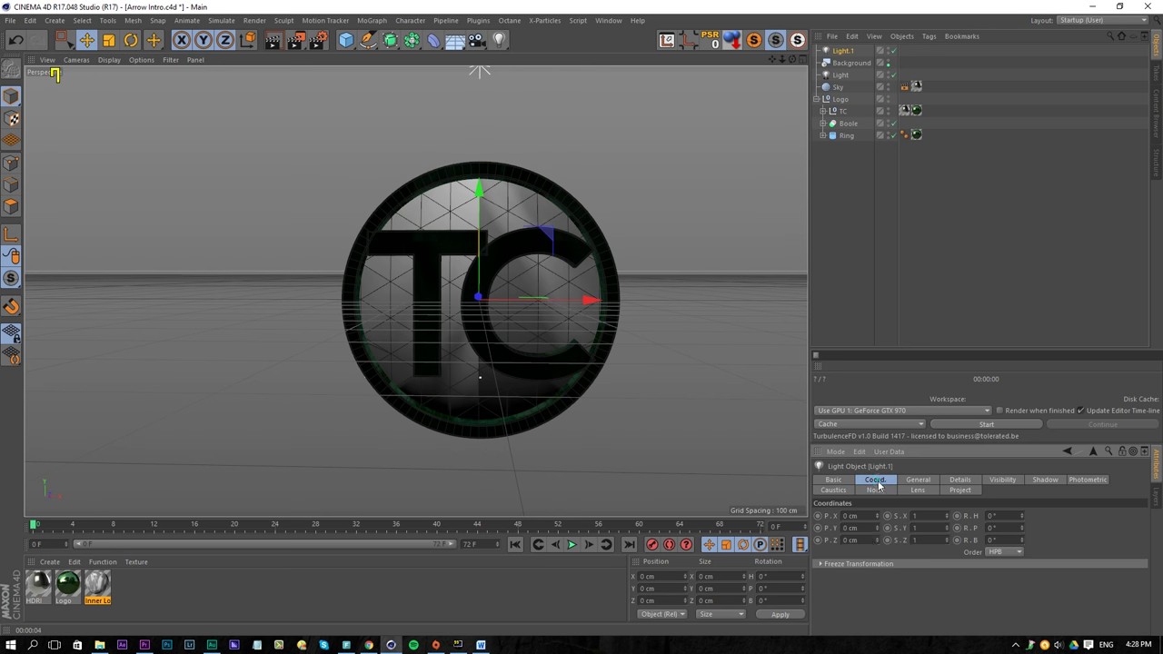
{"action": "left_click_drag", "start_coordinate": [878, 541], "coordinate": [878, 636]}
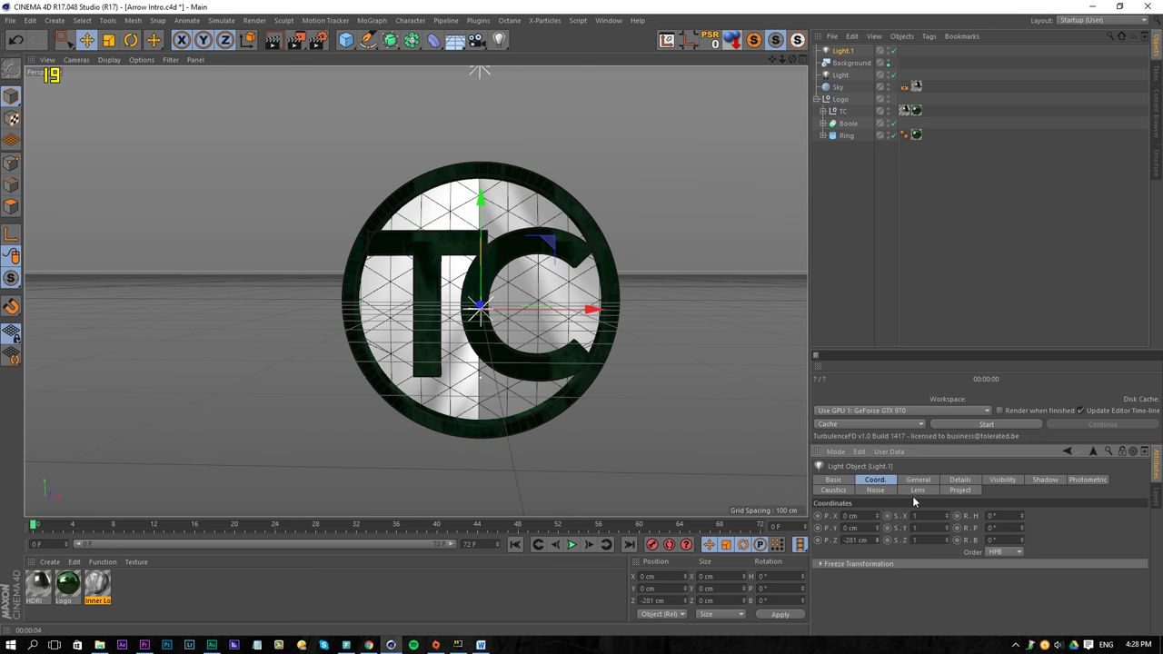
Step: Lower the new front light's intensity, test-rendering 19% before settling on 10%
{"action": "left_click", "coordinate": [918, 480]}
{"action": "left_click", "coordinate": [952, 586]}
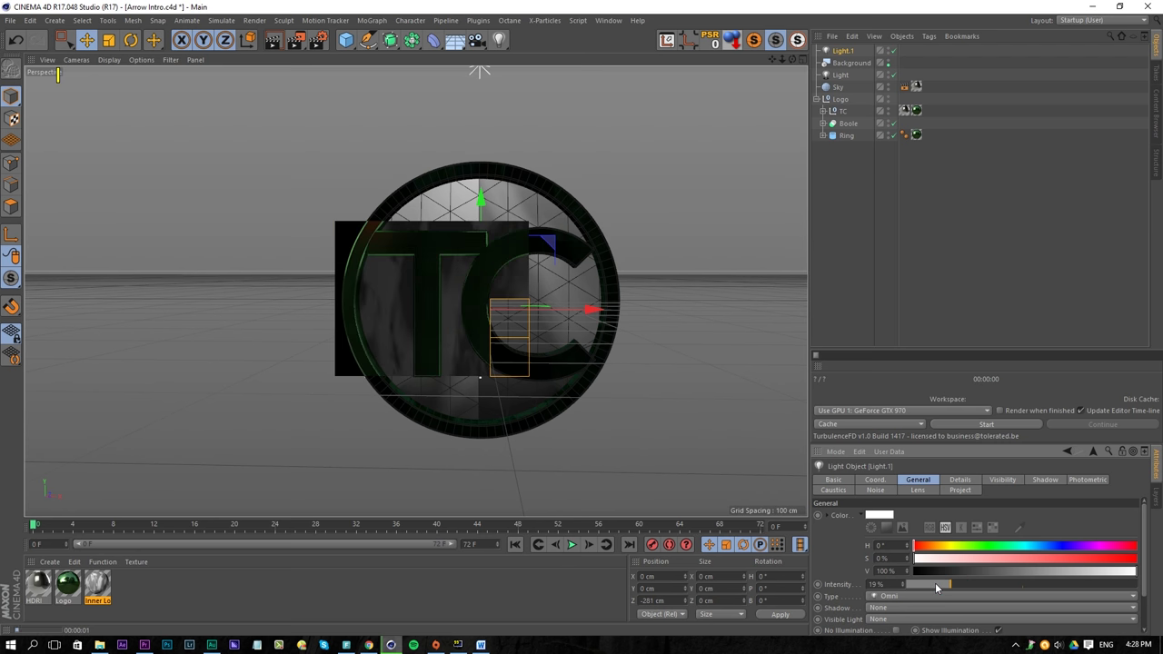
{"action": "left_click", "coordinate": [930, 586]}
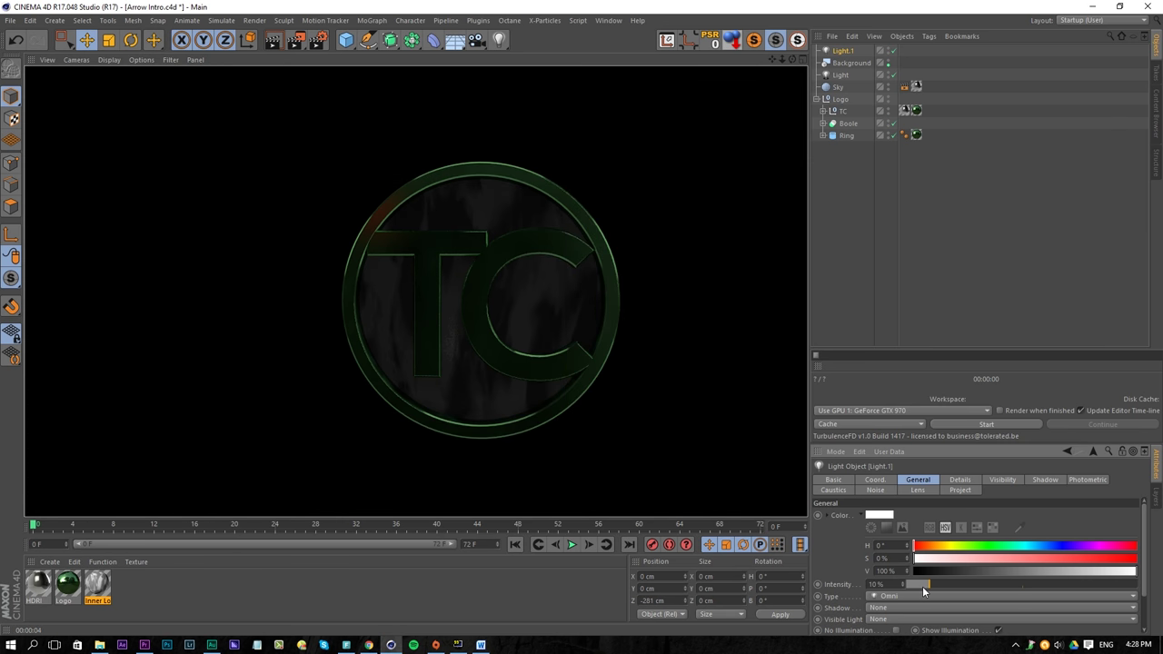
Step: In the Inner Logo material's color shader, set the Noise layer's global scale to 100% and its octaves to 10
{"action": "double_click", "coordinate": [96, 593]}
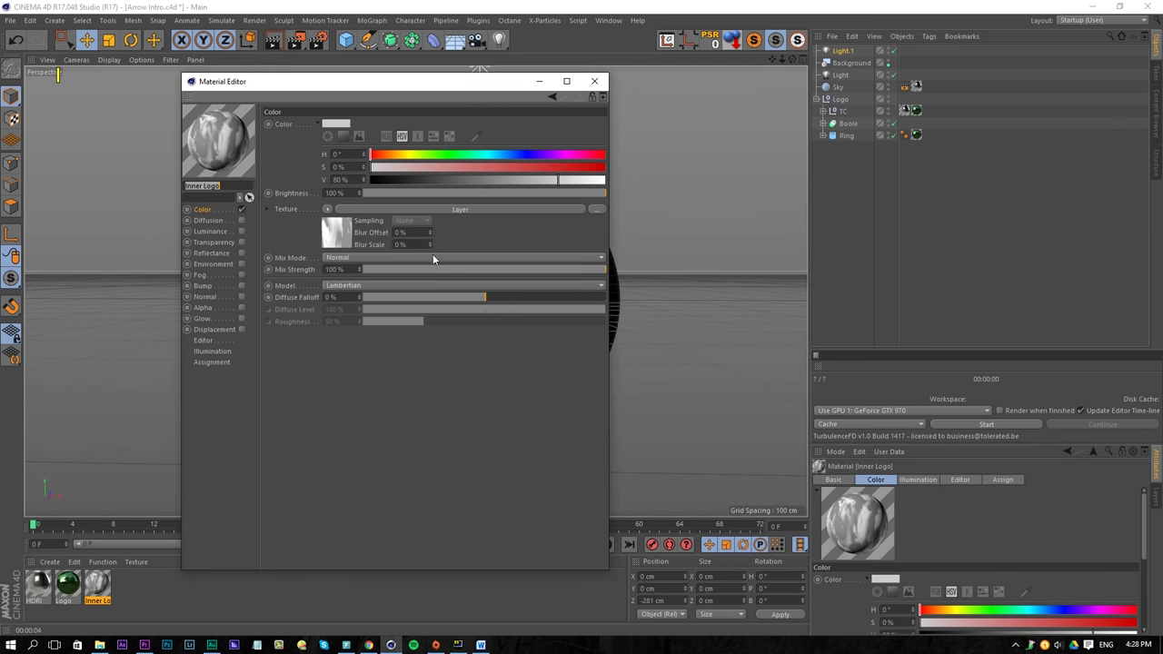
{"action": "left_click", "coordinate": [416, 211]}
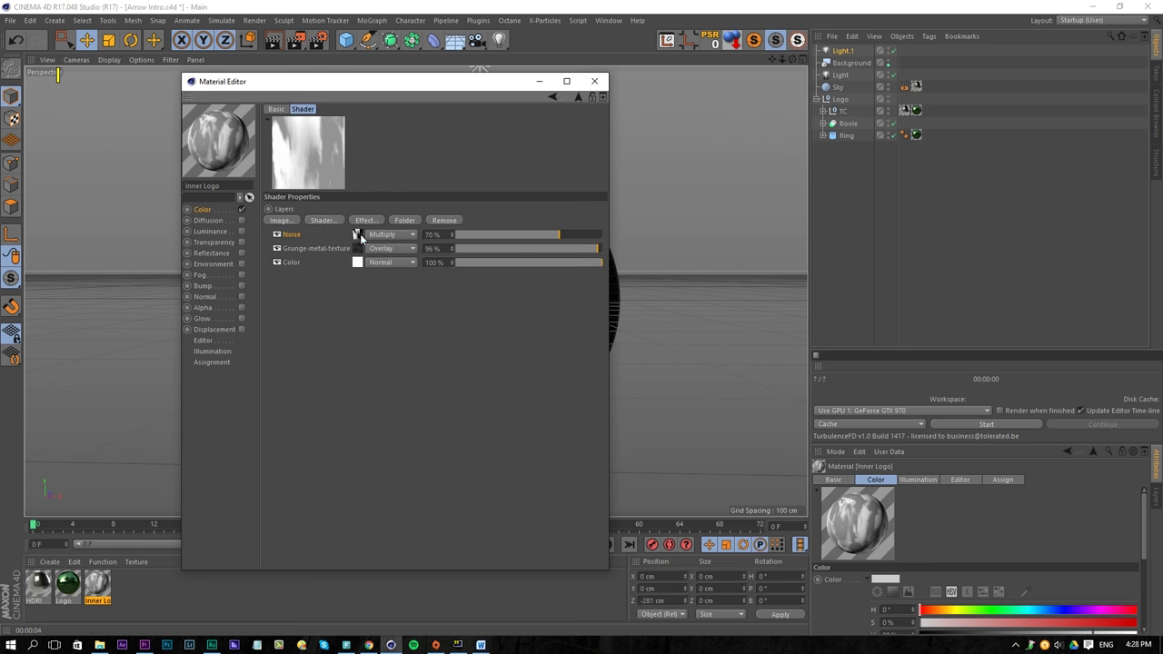
{"action": "left_click", "coordinate": [356, 279]}
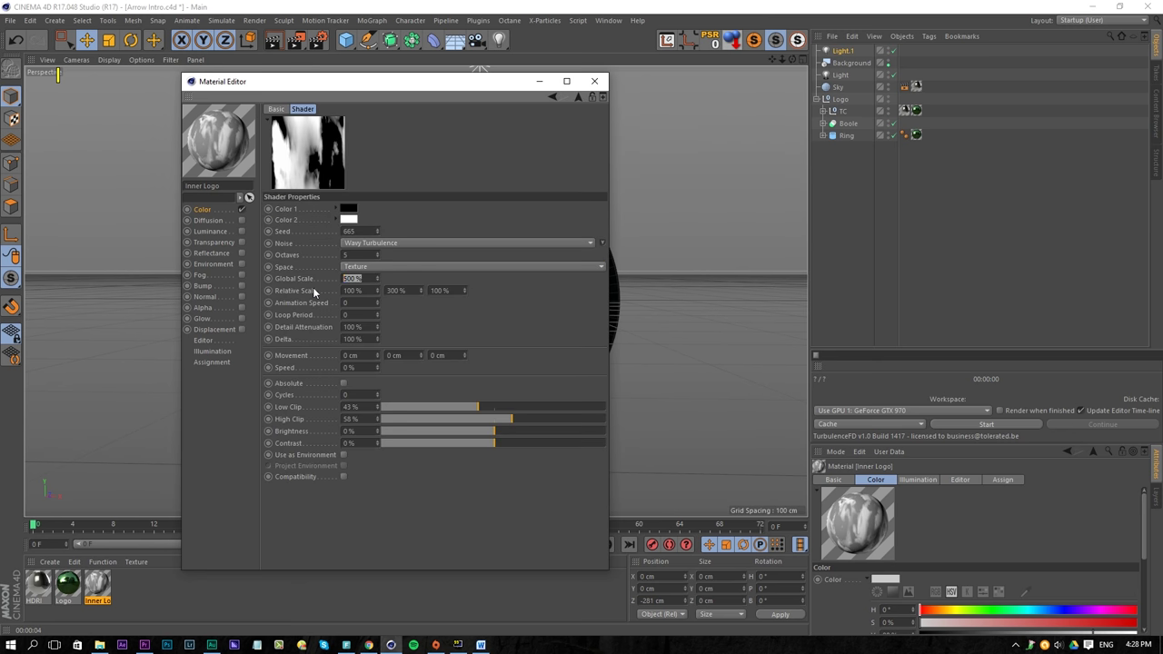
{"action": "type", "text": "100"}
{"action": "key", "text": "Return"}
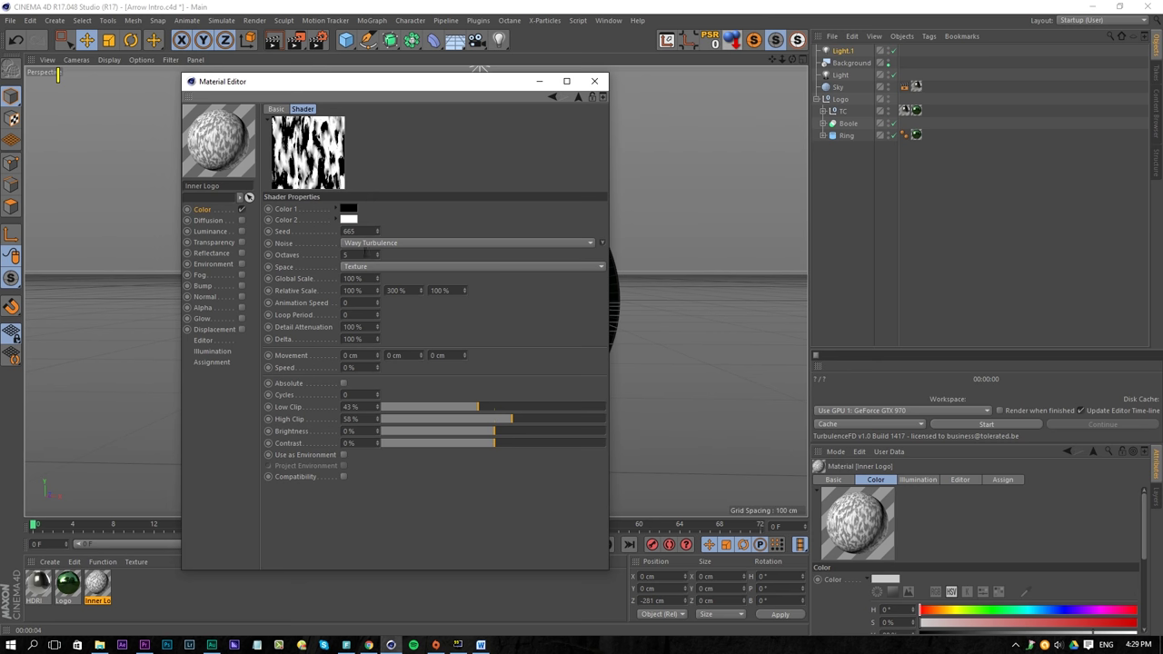
{"action": "left_click_drag", "start_coordinate": [365, 254], "coordinate": [282, 253]}
{"action": "type", "text": "10"}
{"action": "key", "text": "Return"}
Step: Set the noise seed to 667 and reduce the Noise layer's strength to 15% in the Inner Logo layer shader
{"action": "left_click_drag", "start_coordinate": [373, 86], "coordinate": [806, 87]}
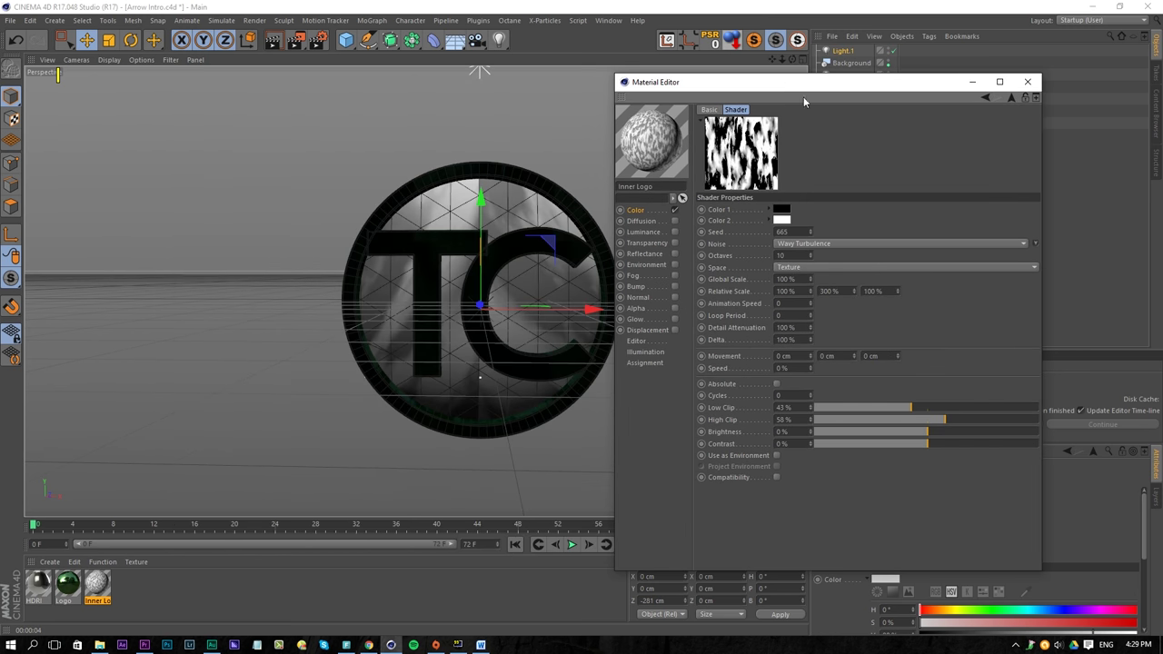
{"action": "left_click", "coordinate": [810, 230]}
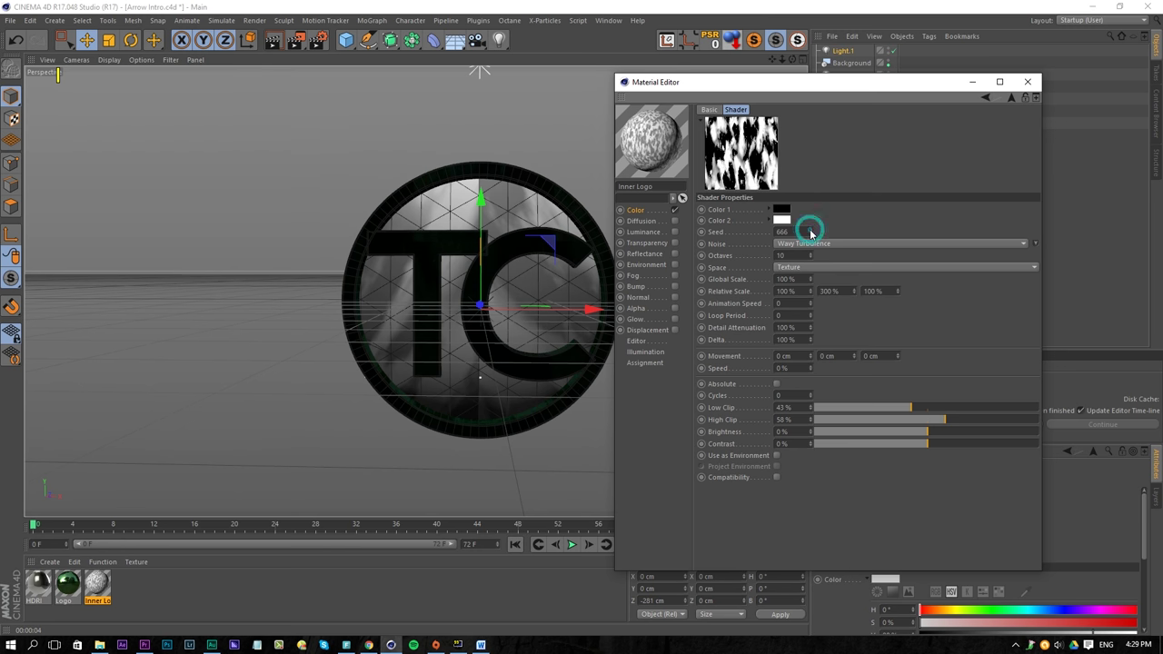
{"action": "left_click", "coordinate": [811, 230]}
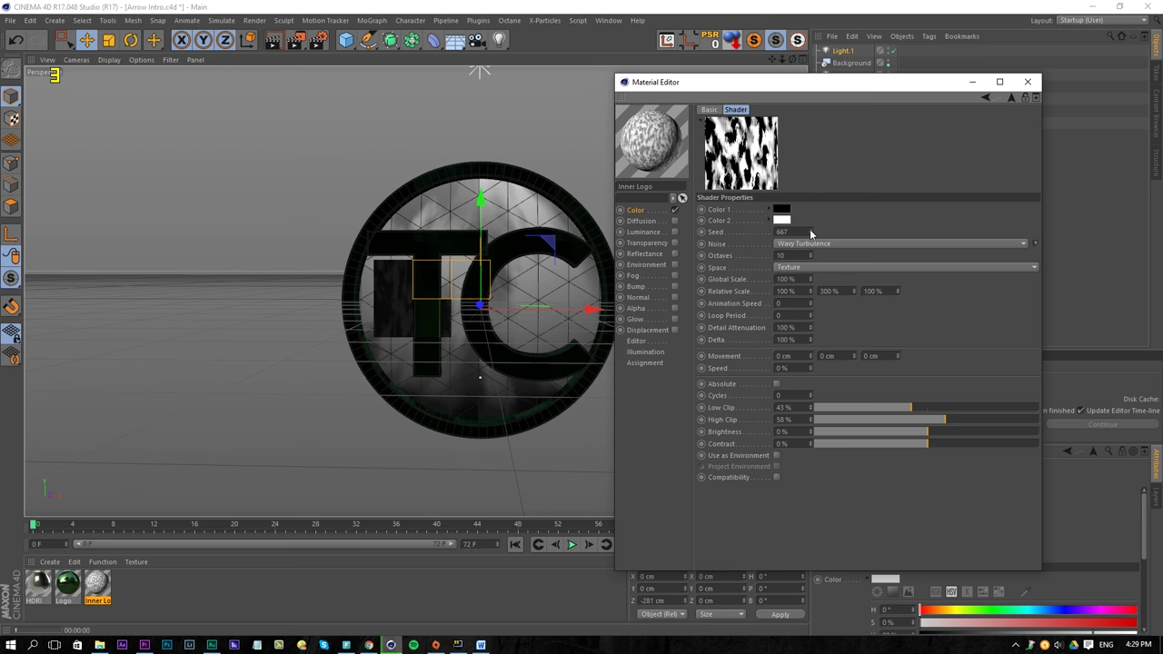
{"action": "left_click", "coordinate": [1011, 97]}
{"action": "left_click_drag", "start_coordinate": [919, 233], "coordinate": [912, 235]}
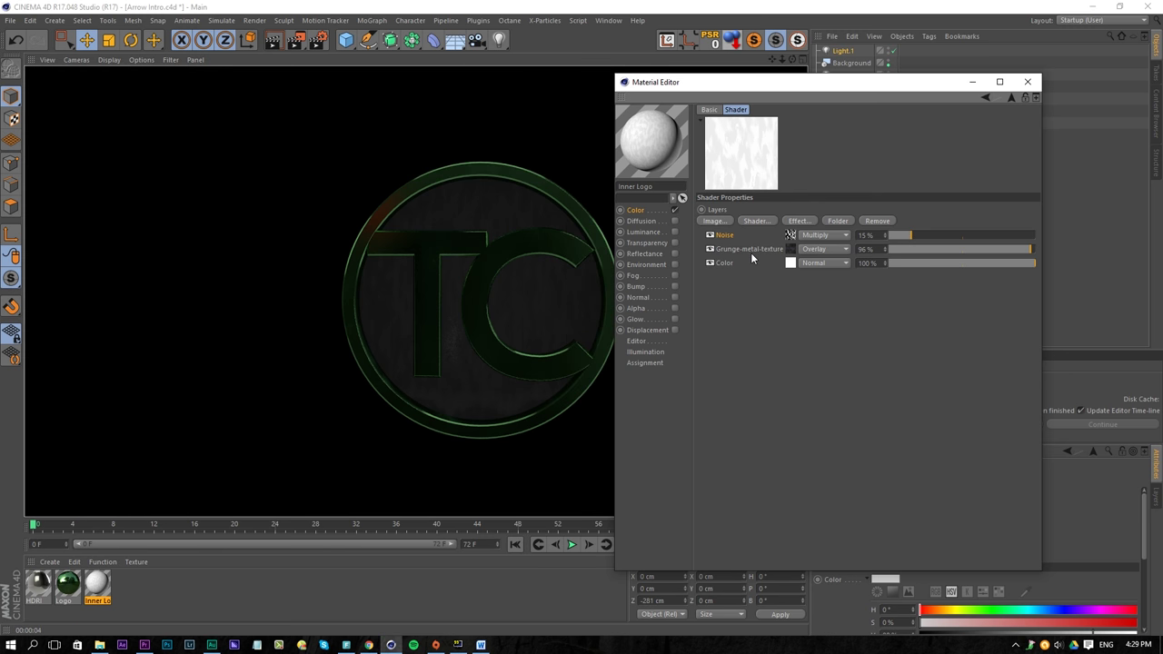
Step: Replace the Grunge-metal-texture layer with the grunge_metal_by_night_fate_stock image from the Metals folder in Stock Textures
{"action": "left_click", "coordinate": [751, 249]}
{"action": "key", "text": "Delete"}
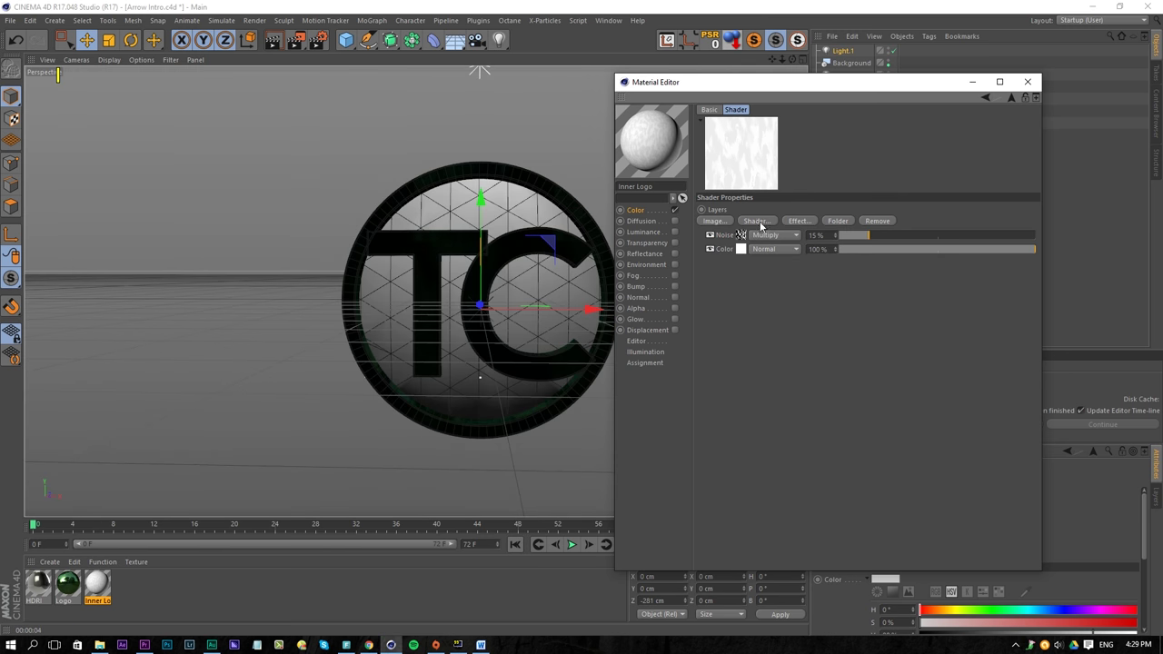
{"action": "left_click", "coordinate": [715, 221]}
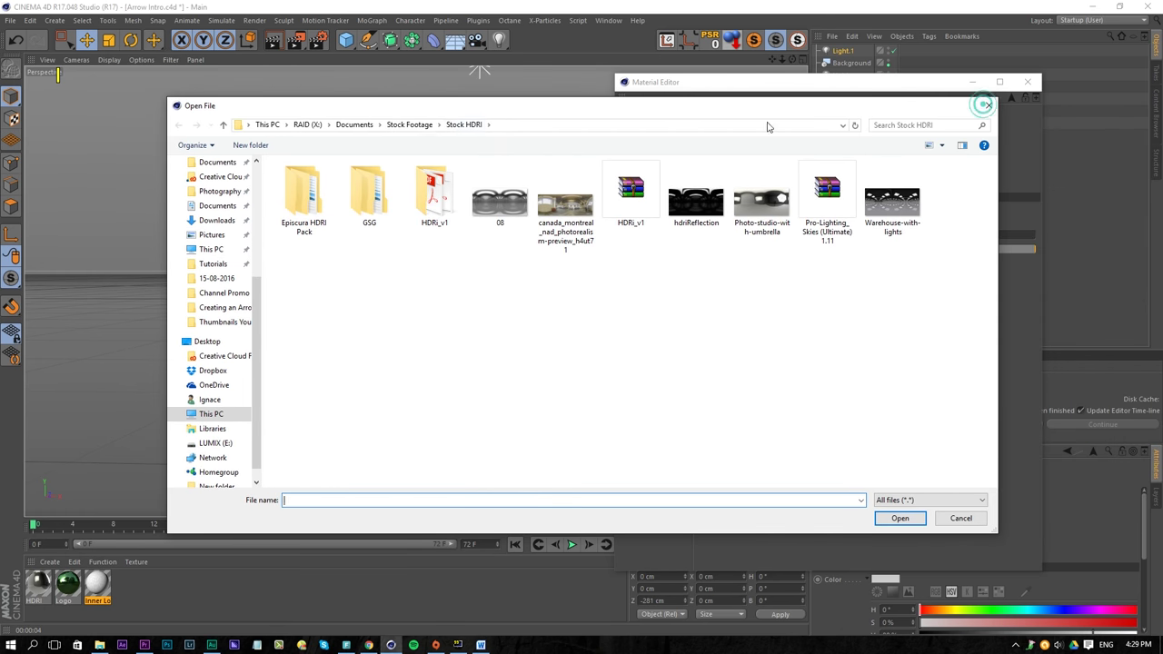
{"action": "left_click", "coordinate": [410, 124]}
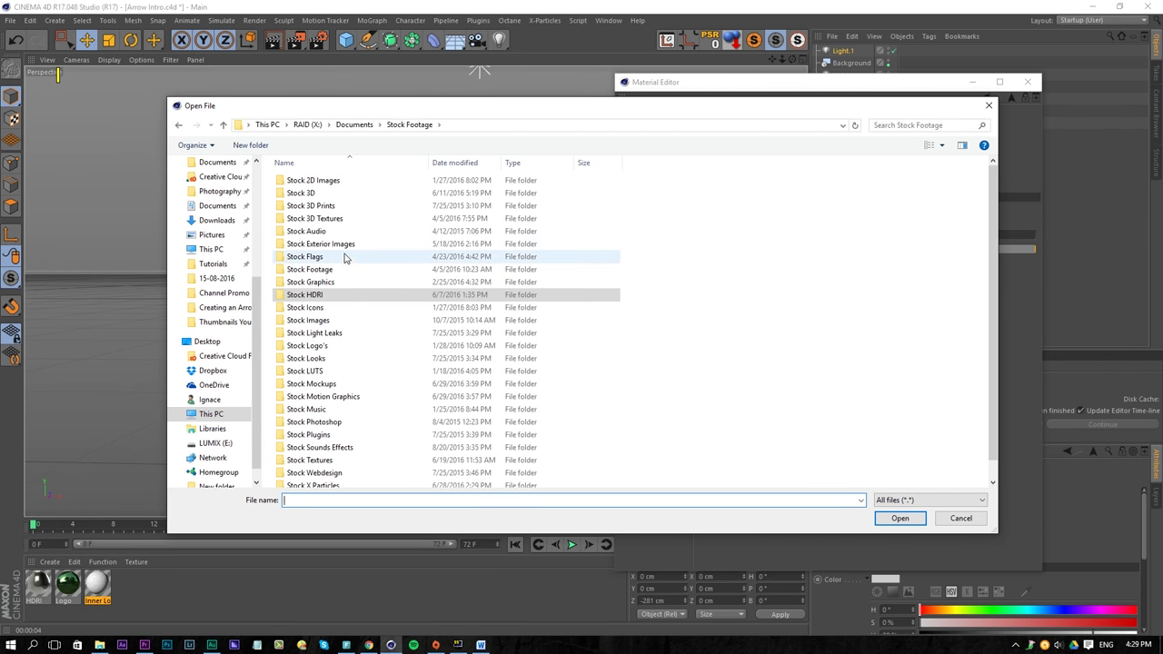
{"action": "scroll", "coordinate": [328, 446], "scroll_direction": "down", "scroll_amount": 1}
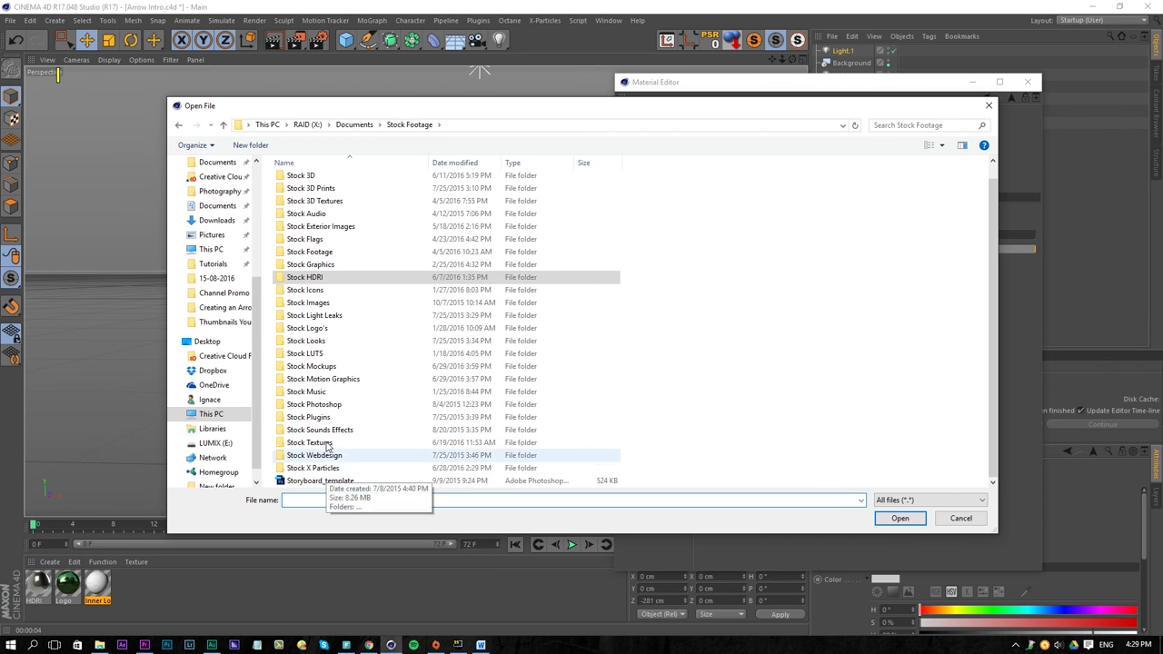
{"action": "double_click", "coordinate": [314, 443]}
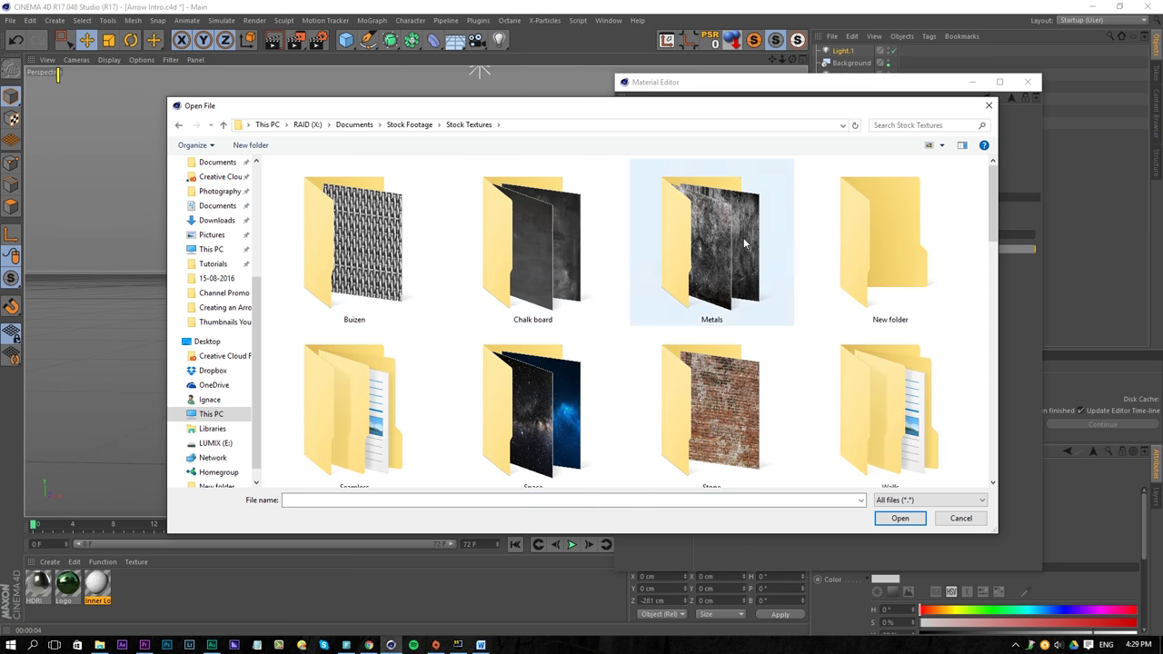
{"action": "double_click", "coordinate": [745, 242]}
{"action": "double_click", "coordinate": [739, 241]}
{"action": "key", "text": "Return"}
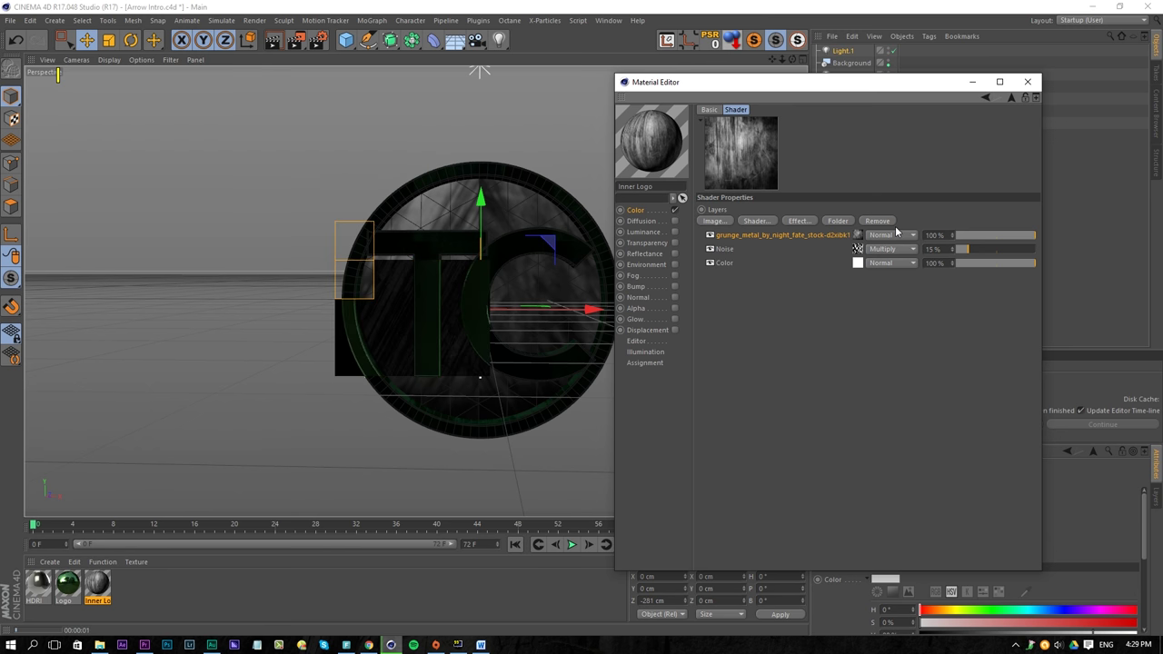
Step: Move the Inner Logo texture tag from the Sphere to the Boole object and set its projection to Cubic
{"action": "left_click_drag", "start_coordinate": [863, 82], "coordinate": [577, 171]}
{"action": "left_click", "coordinate": [916, 86]}
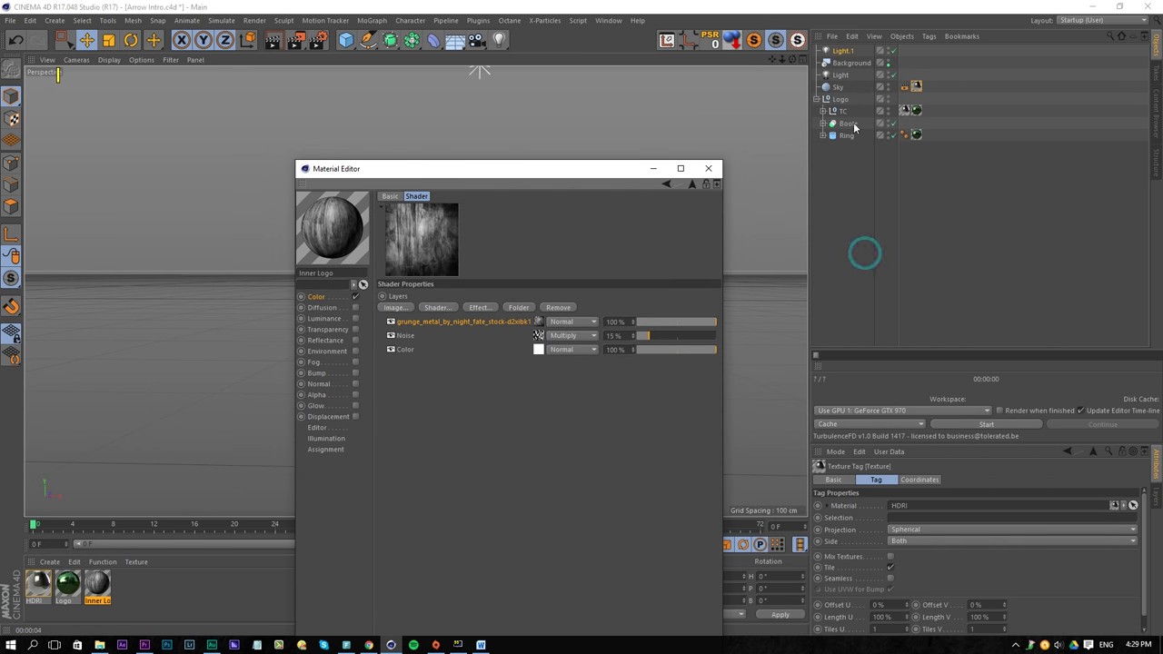
{"action": "left_click", "coordinate": [823, 123]}
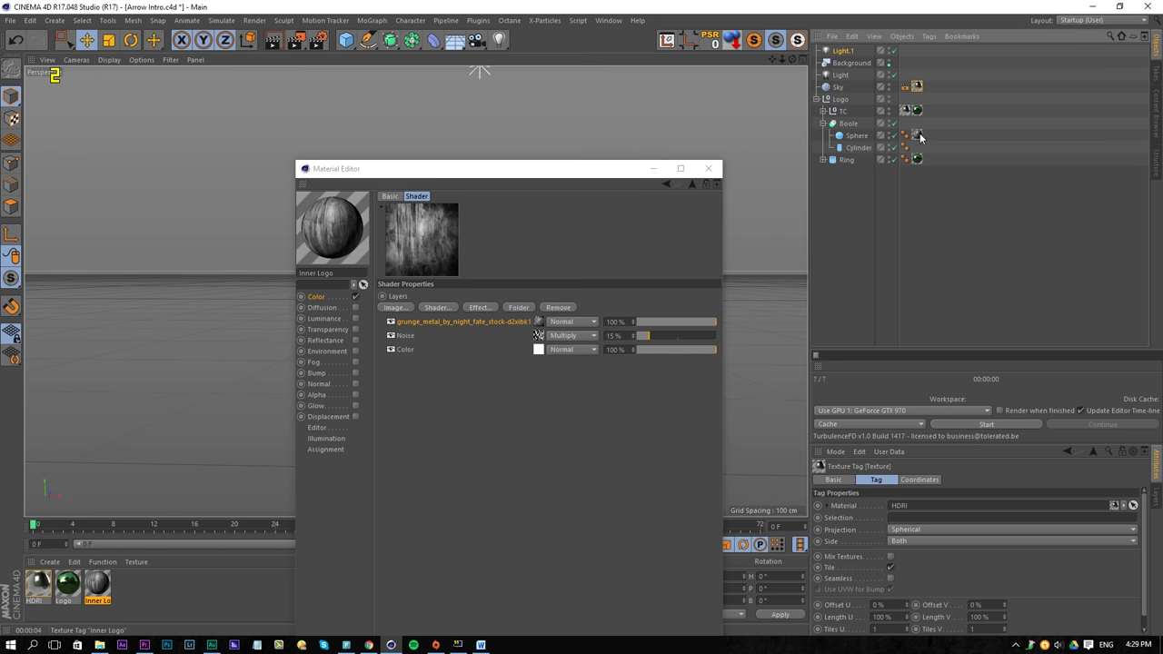
{"action": "left_click_drag", "start_coordinate": [918, 135], "coordinate": [905, 123]}
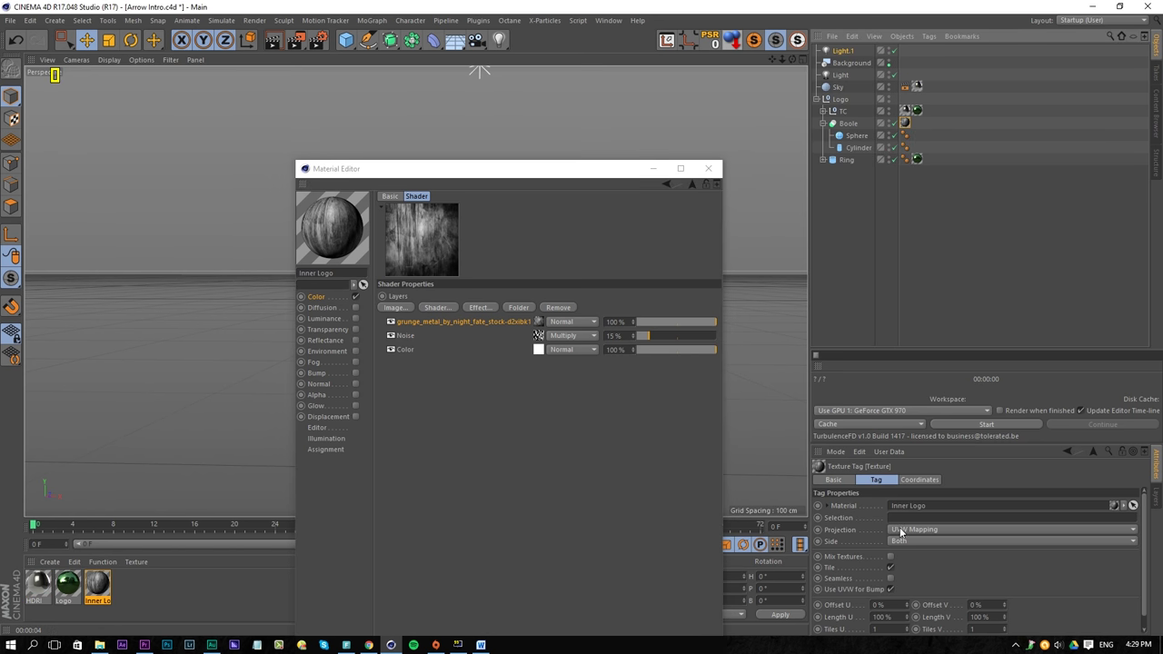
{"action": "left_click", "coordinate": [899, 527]}
{"action": "left_click", "coordinate": [913, 458]}
{"action": "left_click_drag", "start_coordinate": [488, 169], "coordinate": [856, 96]}
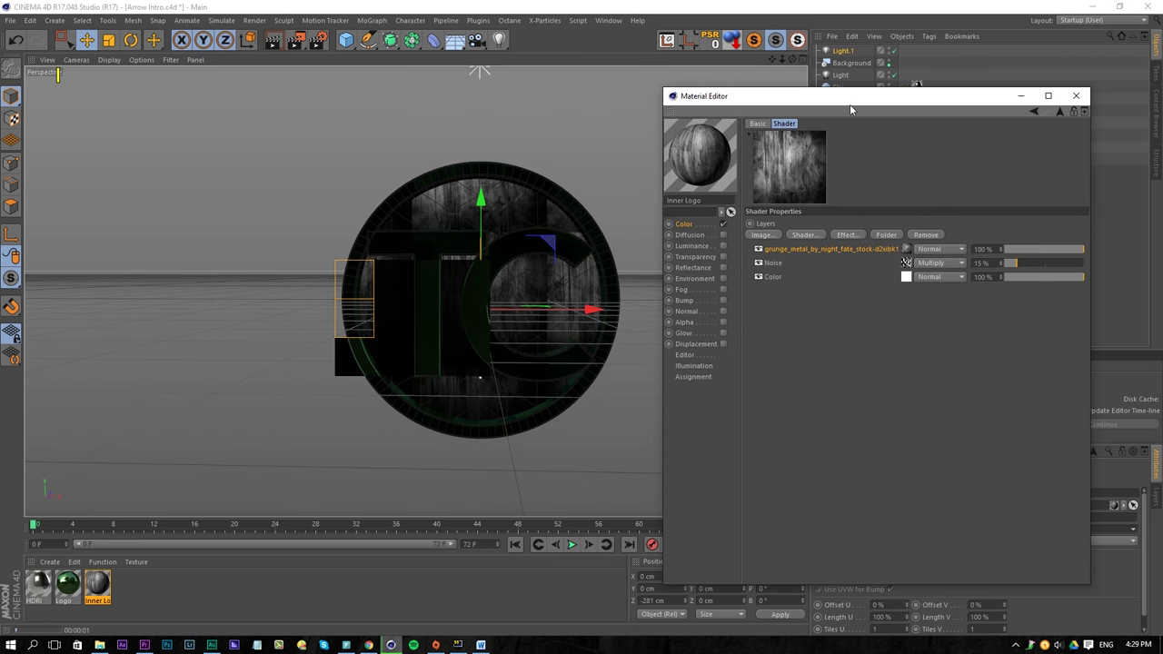
Step: Set Length U and Length V of the Boole's Inner Logo texture tag to 250%
{"action": "left_click_drag", "start_coordinate": [852, 109], "coordinate": [325, 112]}
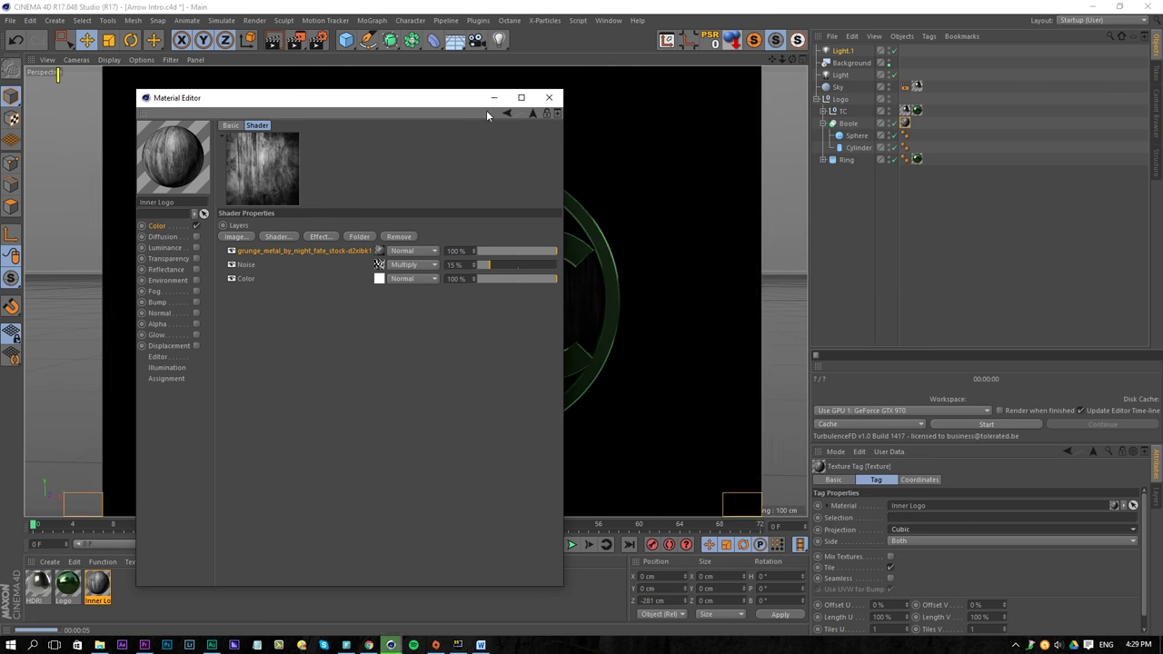
{"action": "left_click_drag", "start_coordinate": [487, 98], "coordinate": [212, 74]}
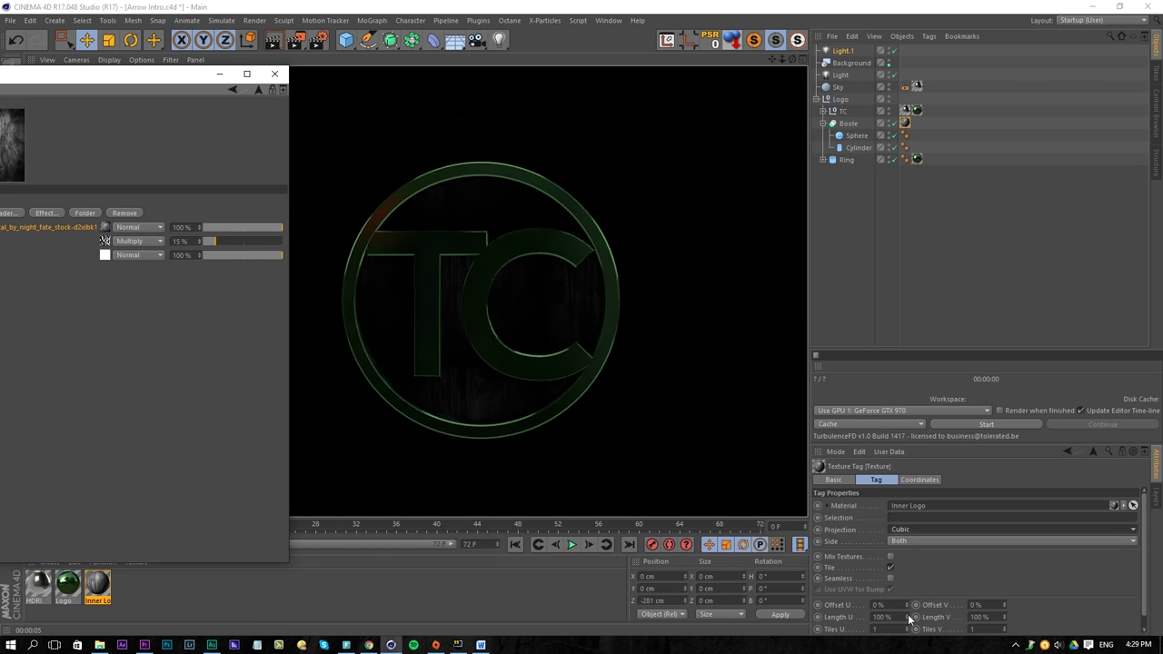
{"action": "left_click_drag", "start_coordinate": [908, 618], "coordinate": [911, 613]}
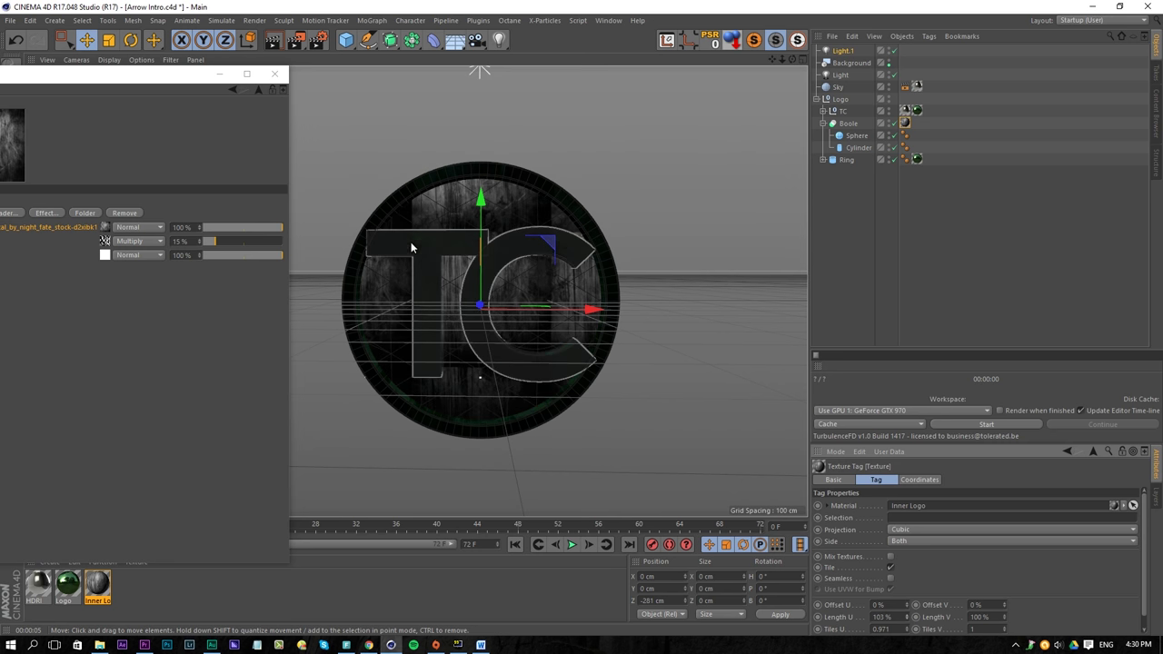
{"action": "mouse_move", "coordinate": [907, 618]}
{"action": "left_mouse_down"}
{"action": "mouse_move", "coordinate": [907, 509]}
{"action": "mouse_move", "coordinate": [909, 597]}
{"action": "left_mouse_up"}
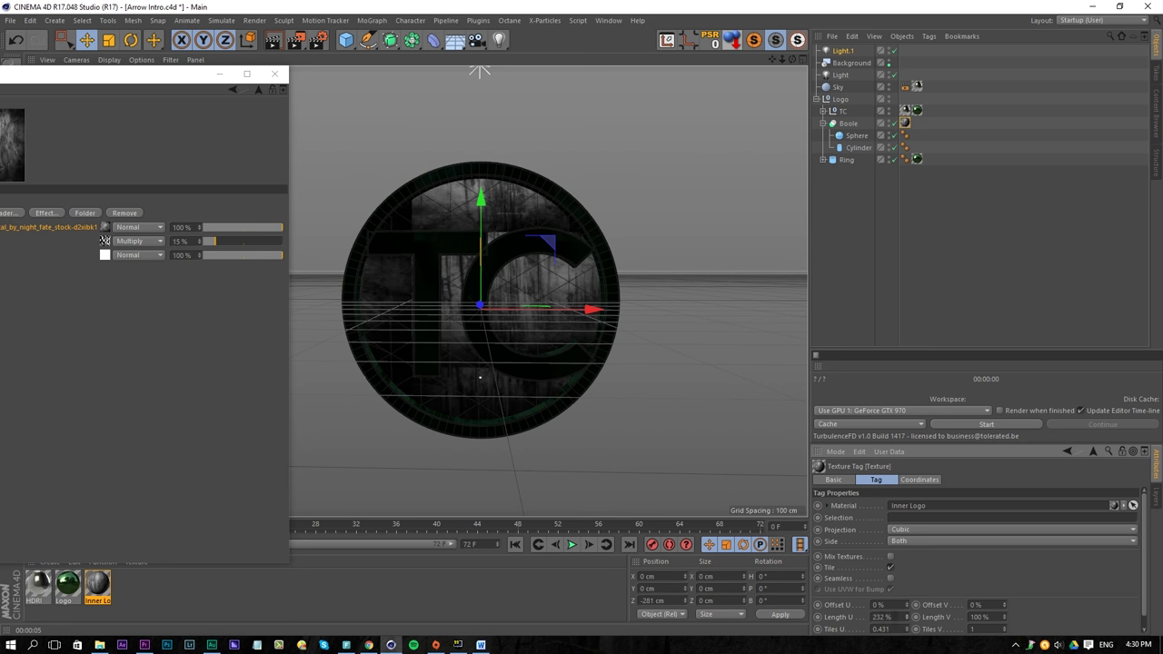
{"action": "double_click", "coordinate": [890, 617]}
{"action": "type", "text": "250"}
{"action": "double_click", "coordinate": [989, 617]}
{"action": "type", "text": "250"}
{"action": "key", "text": "Return"}
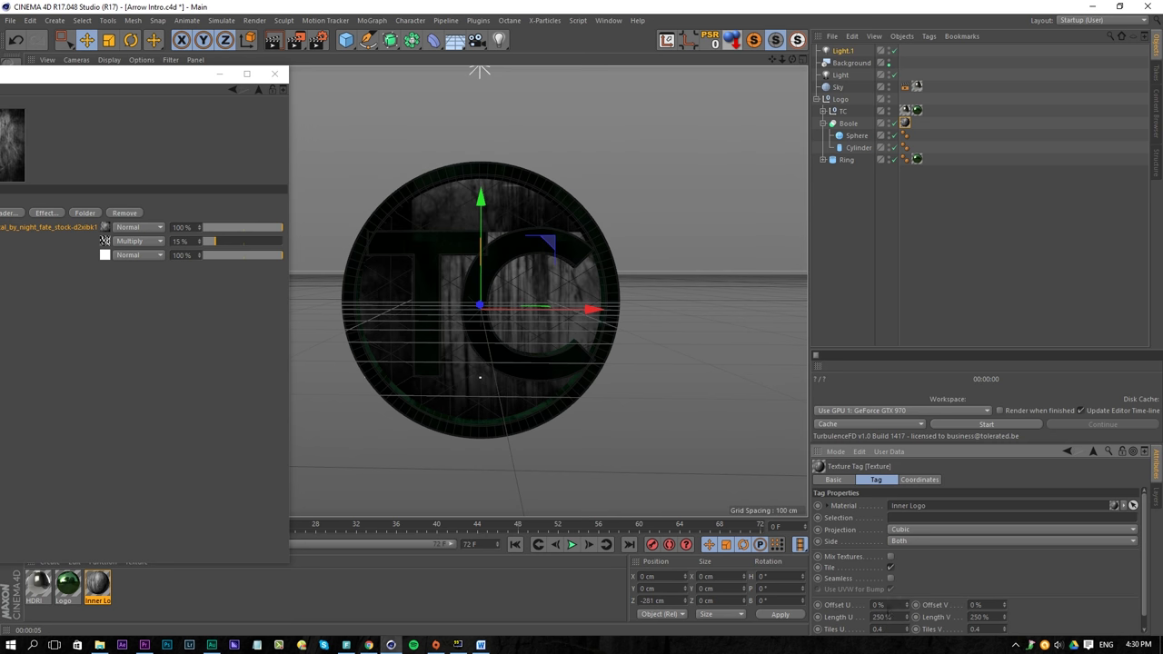
Step: Shift the Inner Logo texture to Offset U -85% and Offset V -114%, and render the view
{"action": "left_click_drag", "start_coordinate": [909, 607], "coordinate": [909, 618]}
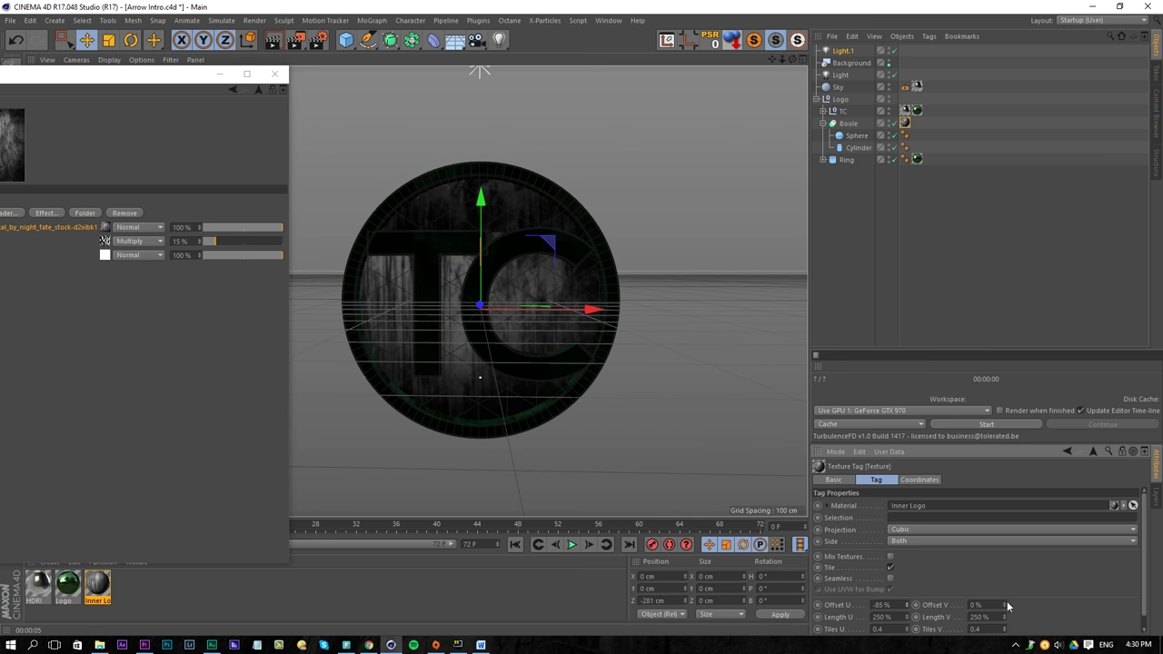
{"action": "left_click_drag", "start_coordinate": [1004, 604], "coordinate": [1005, 611]}
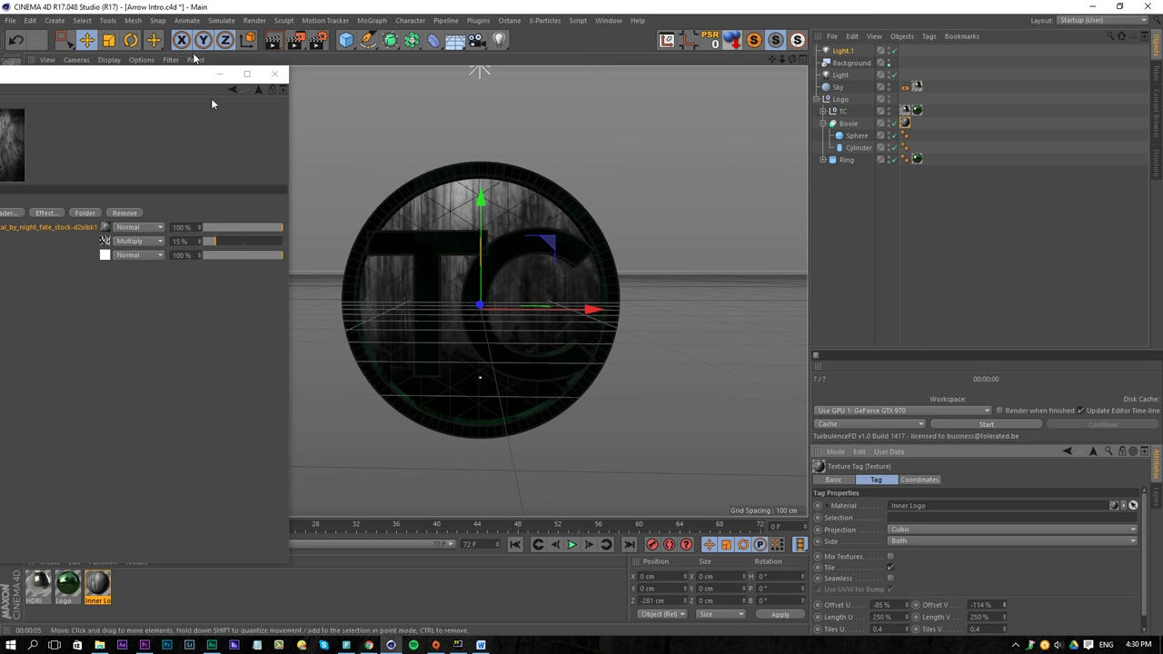
{"action": "left_click_drag", "start_coordinate": [138, 77], "coordinate": [911, 86]}
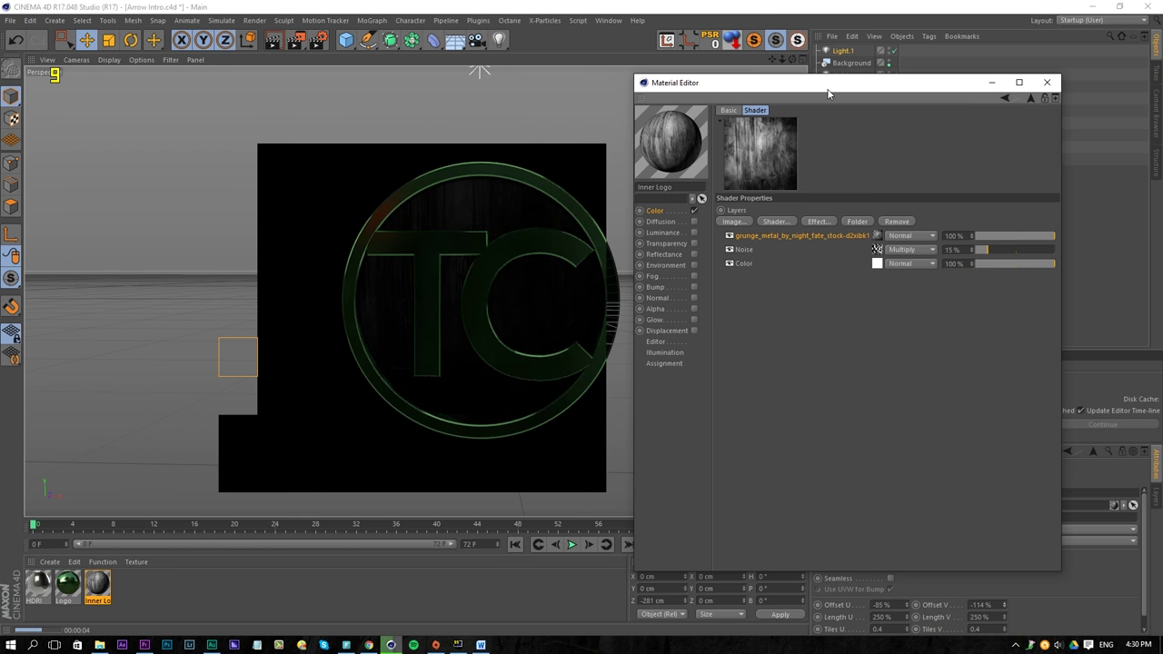
Step: Raise the front light Light.1's intensity to 20% and render the view
{"action": "left_click_drag", "start_coordinate": [845, 88], "coordinate": [307, 95]}
{"action": "left_click", "coordinate": [829, 52]}
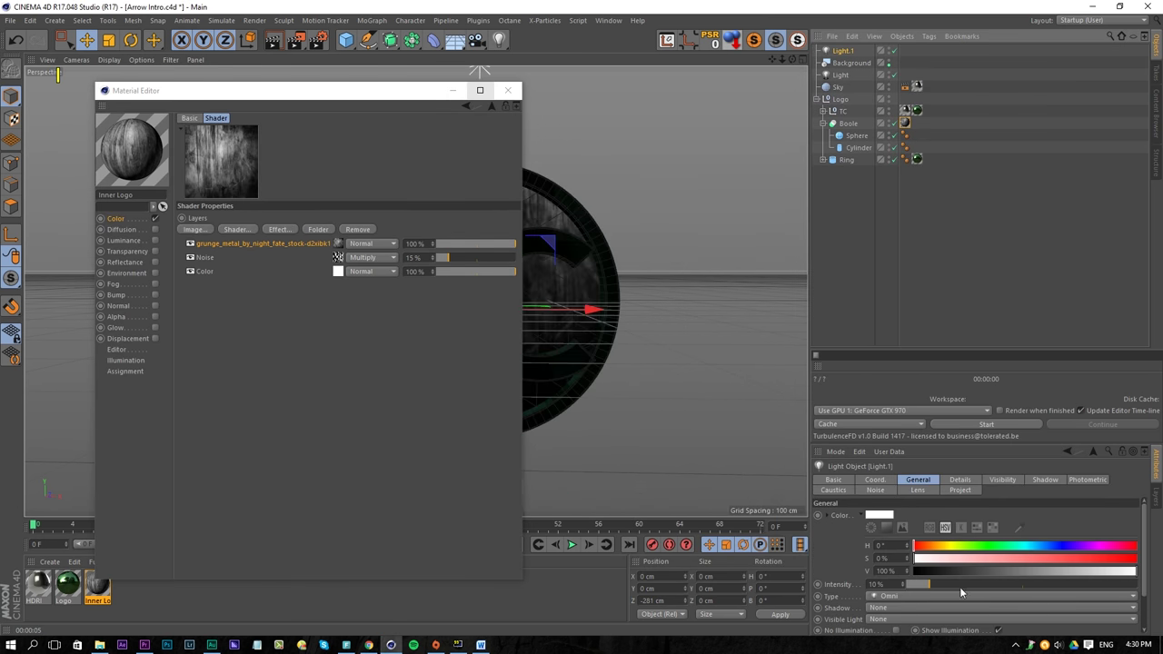
{"action": "left_click_drag", "start_coordinate": [449, 95], "coordinate": [1030, 87]}
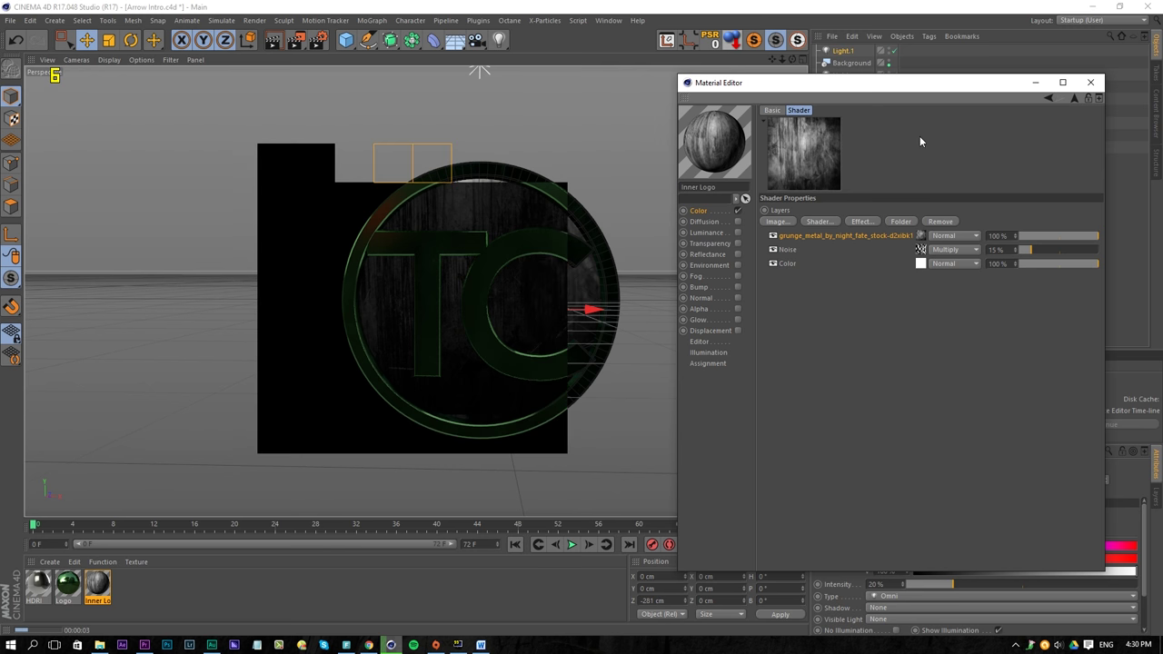
Step: Set the grunge metal image layer's blend mode to Multiply in the Inner Logo material
{"action": "left_click", "coordinate": [950, 236]}
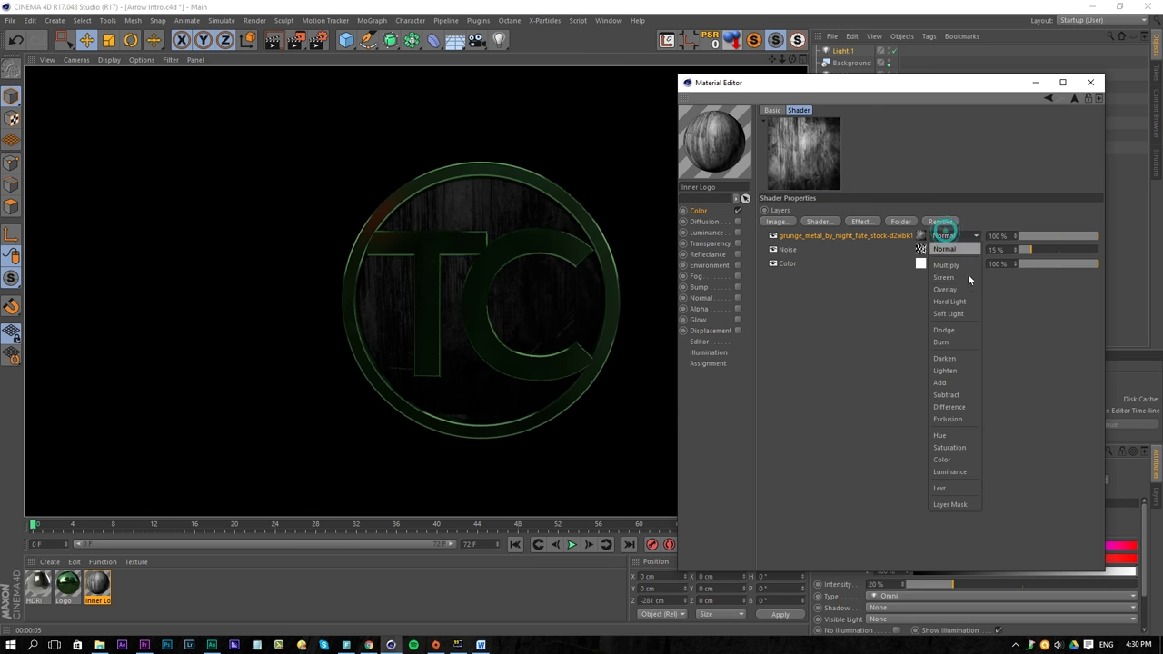
{"action": "left_click", "coordinate": [961, 267]}
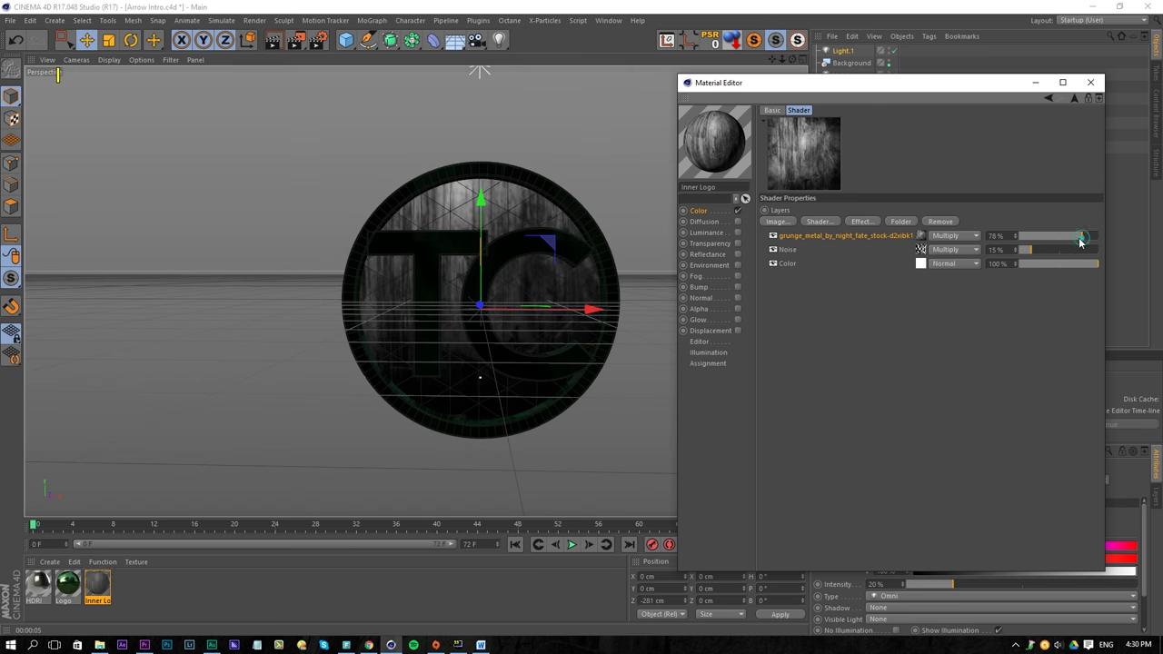
Step: Reduce the Inner Logo grunge metal layer's opacity to 78% and enable Luminance at 8% brightness
{"action": "left_click_drag", "start_coordinate": [1096, 236], "coordinate": [1081, 236]}
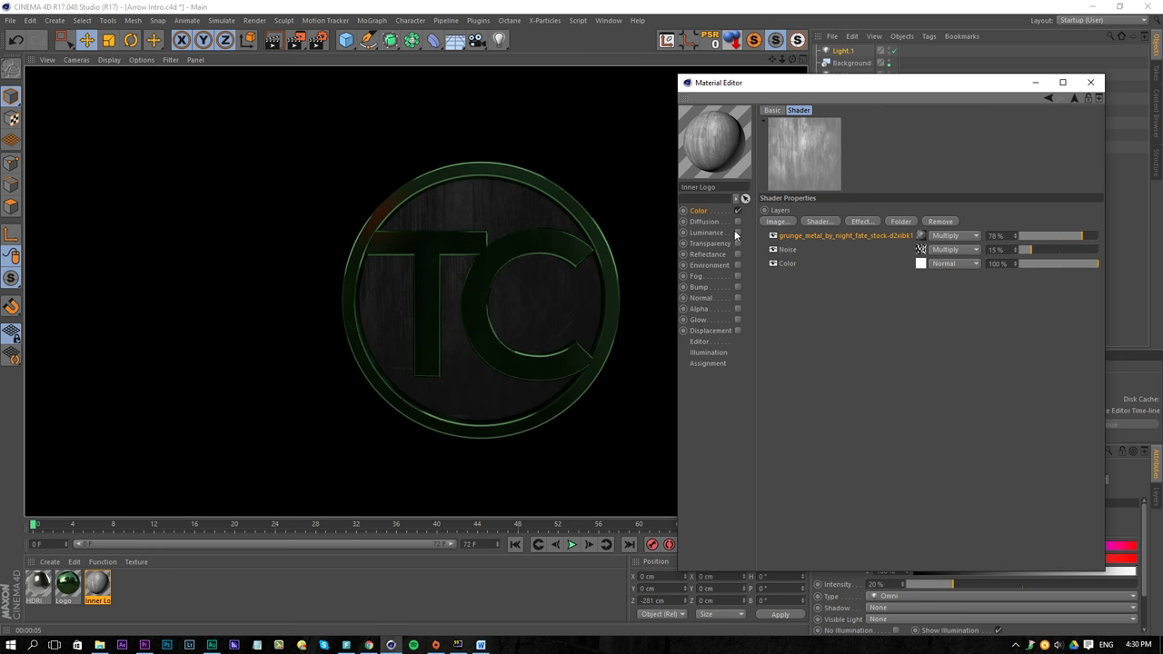
{"action": "left_click", "coordinate": [735, 231]}
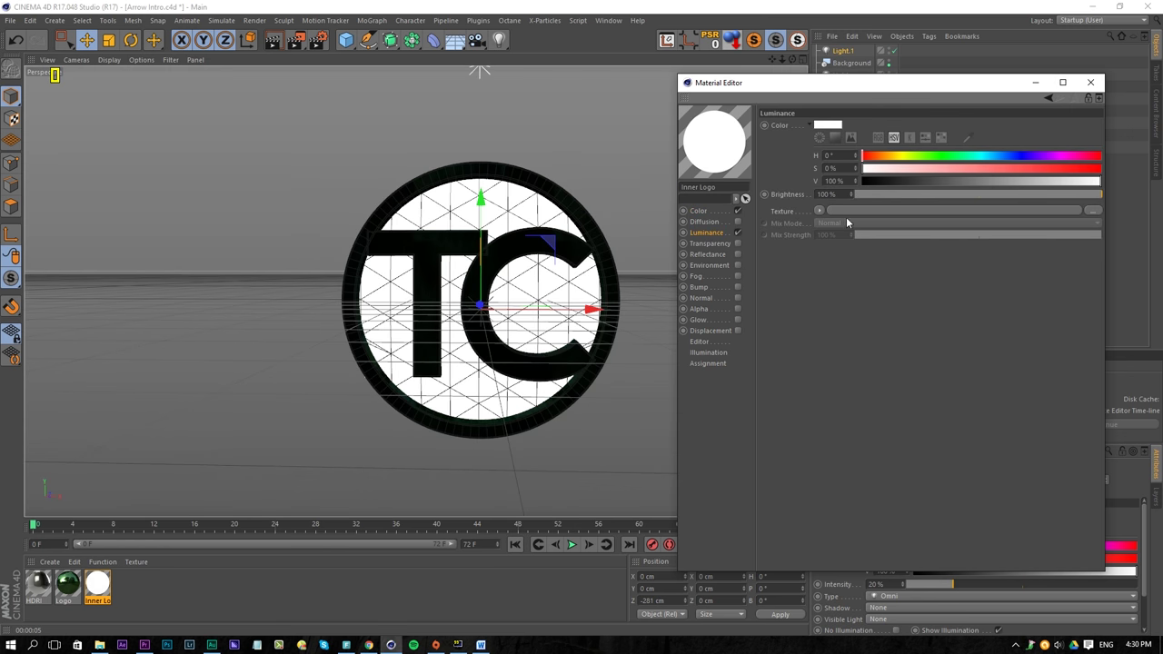
{"action": "left_click", "coordinate": [928, 195]}
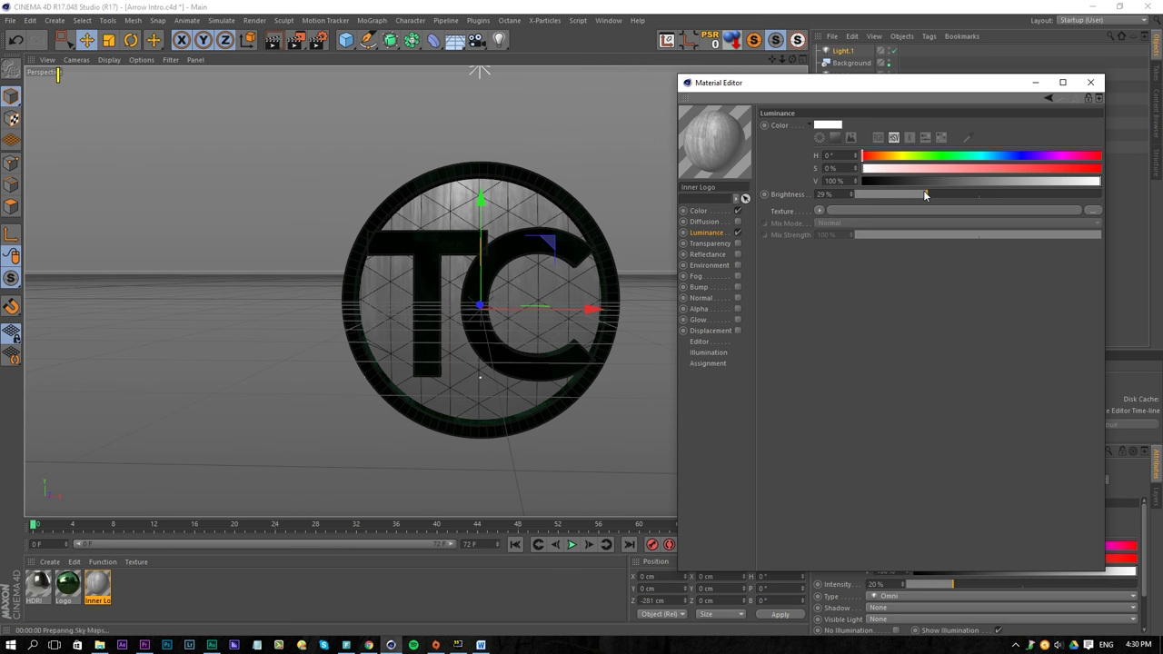
{"action": "left_click_drag", "start_coordinate": [924, 195], "coordinate": [876, 193]}
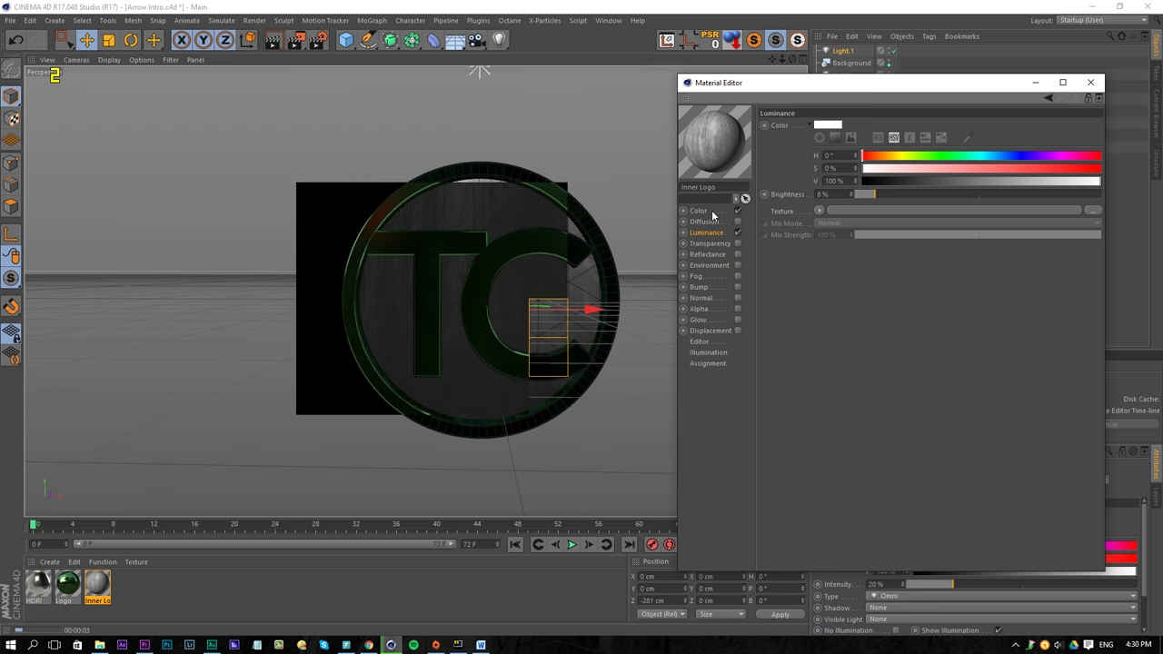
Step: Set the grunge metal image layer's opacity to 100% in the Inner Logo material's Color channel
{"action": "left_click", "coordinate": [700, 211]}
{"action": "left_click", "coordinate": [898, 209]}
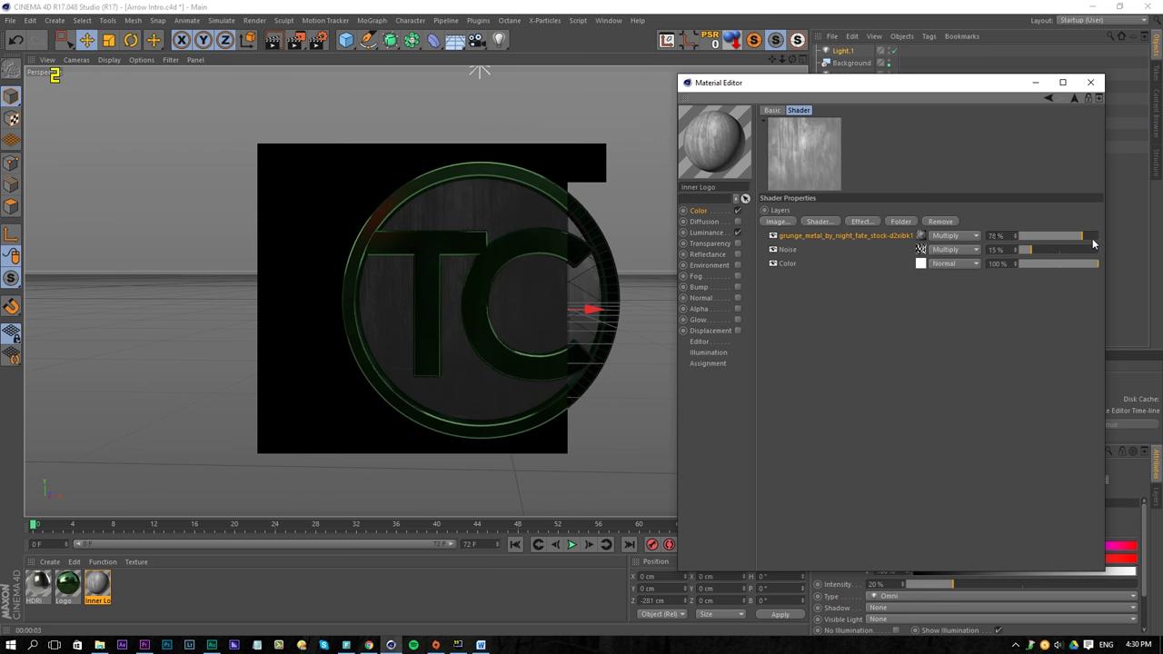
{"action": "left_click_drag", "start_coordinate": [1093, 244], "coordinate": [1093, 244]}
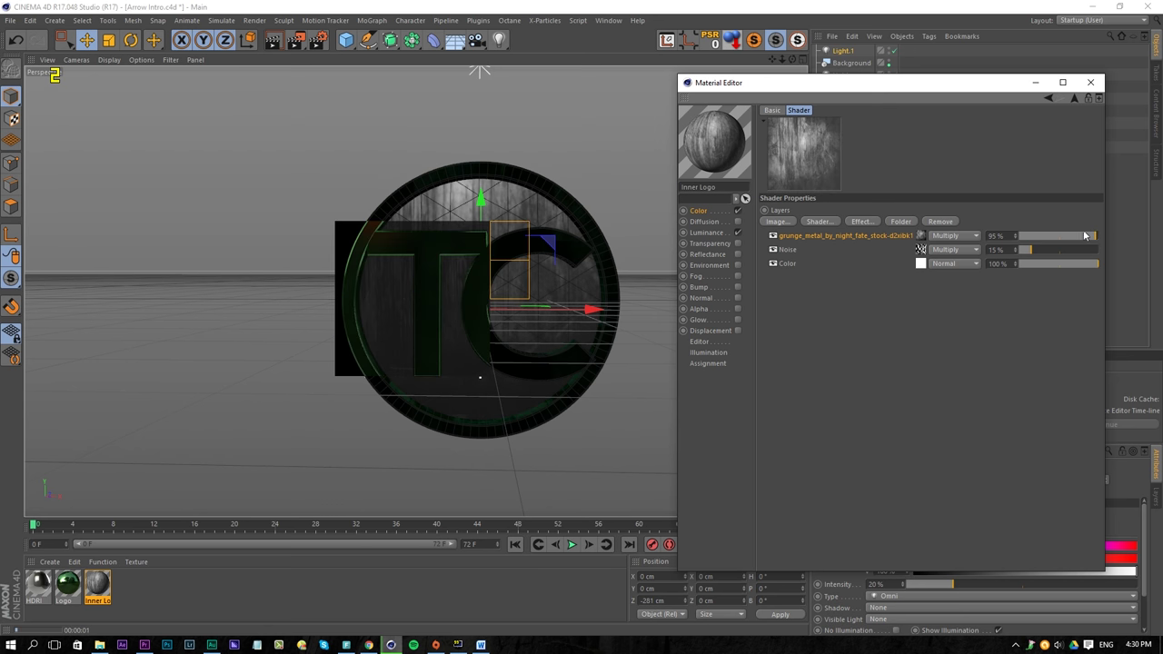
{"action": "left_click_drag", "start_coordinate": [1085, 236], "coordinate": [1096, 236]}
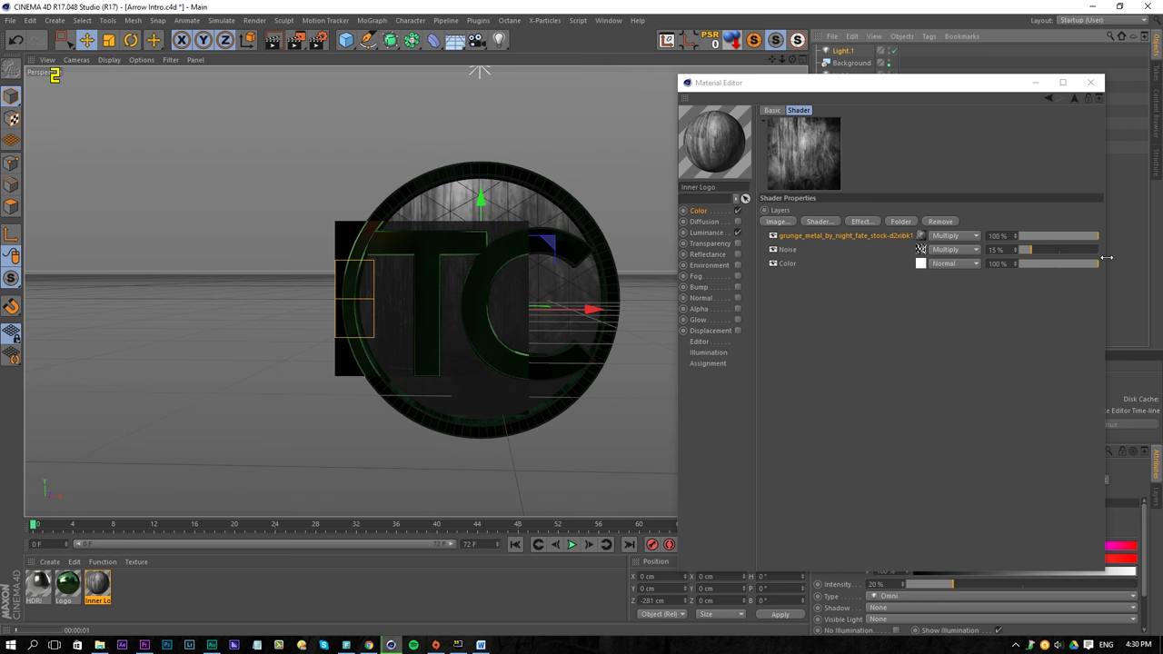
Step: Set the Inner Logo material's Luminance brightness to 4% and close the Material Editor
{"action": "left_click", "coordinate": [716, 233]}
{"action": "left_click", "coordinate": [866, 196]}
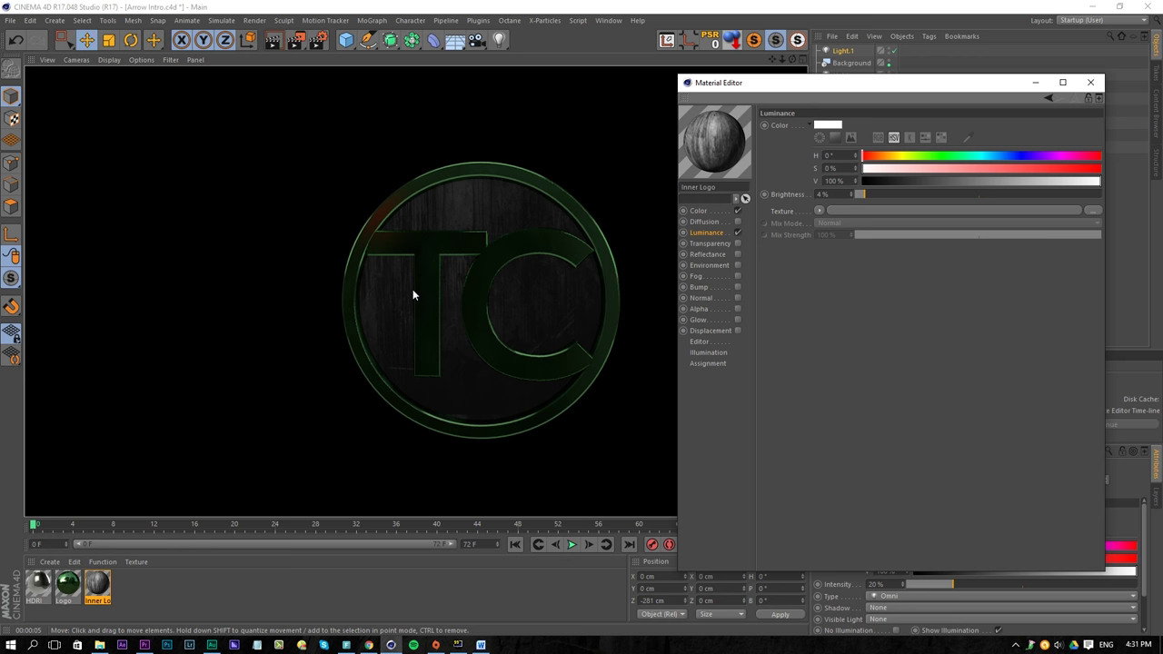
{"action": "left_click", "coordinate": [1090, 82]}
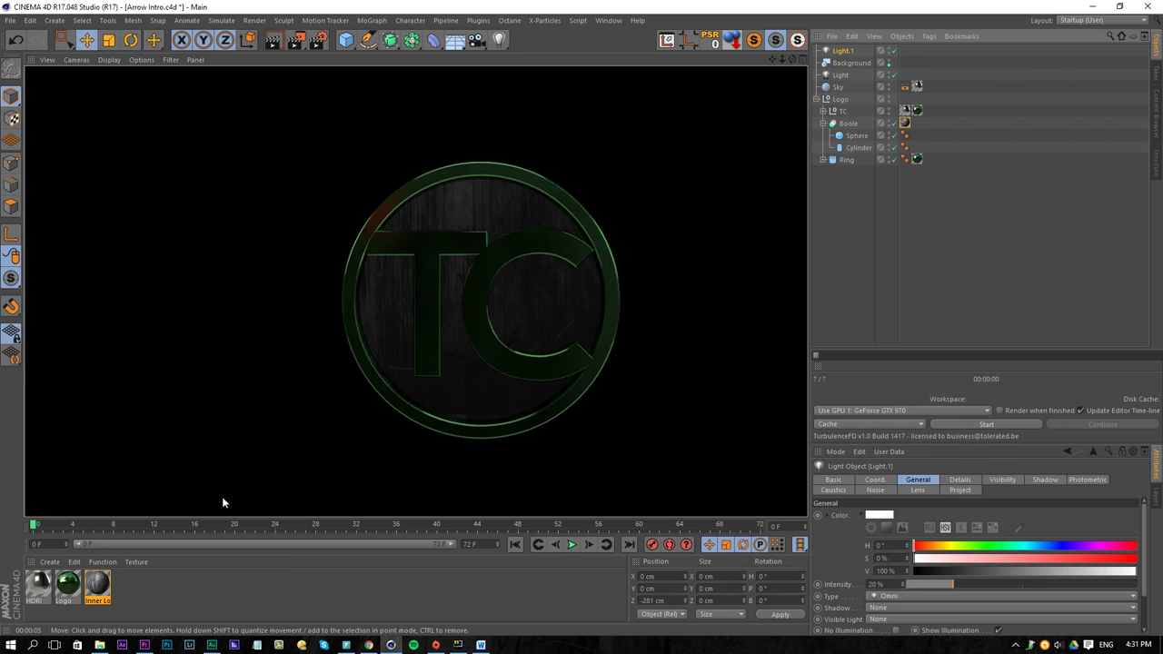
Step: Darken the green layer color of the Logo material's Reflectance and move the Material Editor clear of the logo
{"action": "double_click", "coordinate": [70, 586]}
{"action": "left_click", "coordinate": [227, 253]}
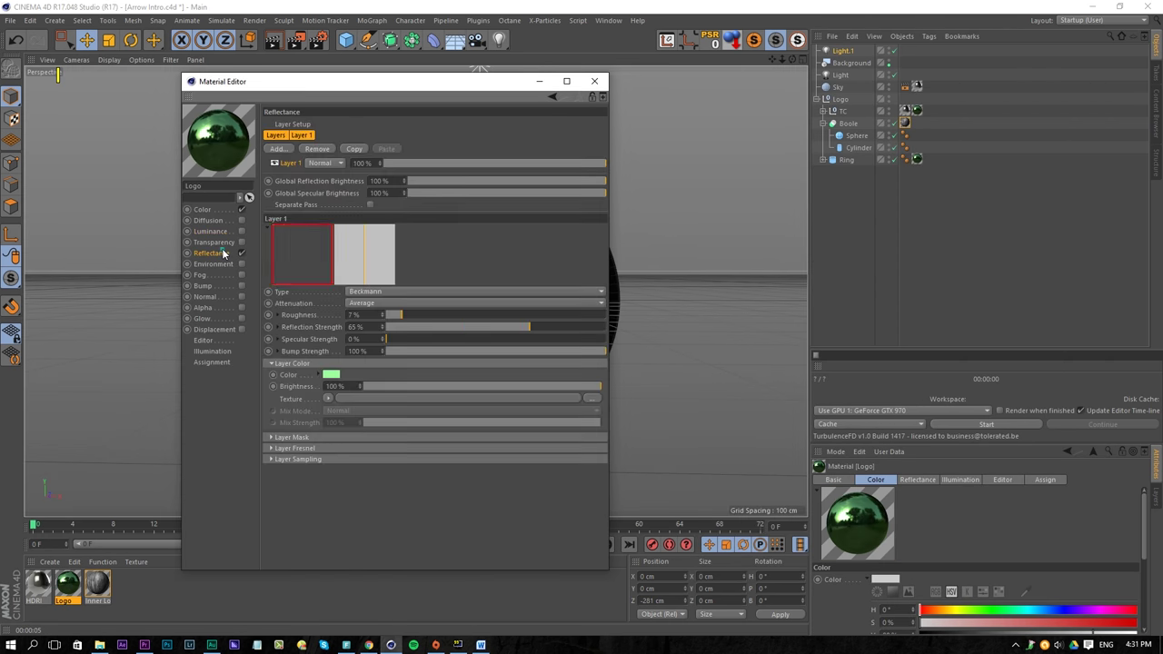
{"action": "left_click", "coordinate": [332, 374]}
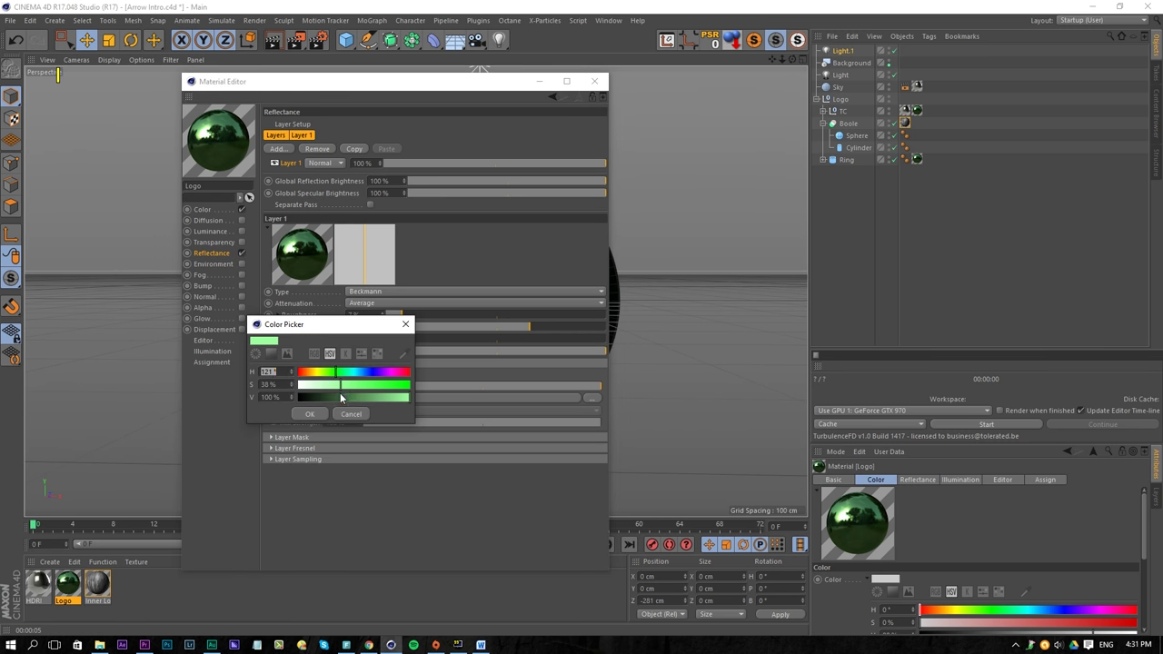
{"action": "left_click", "coordinate": [347, 397]}
{"action": "left_click", "coordinate": [314, 415]}
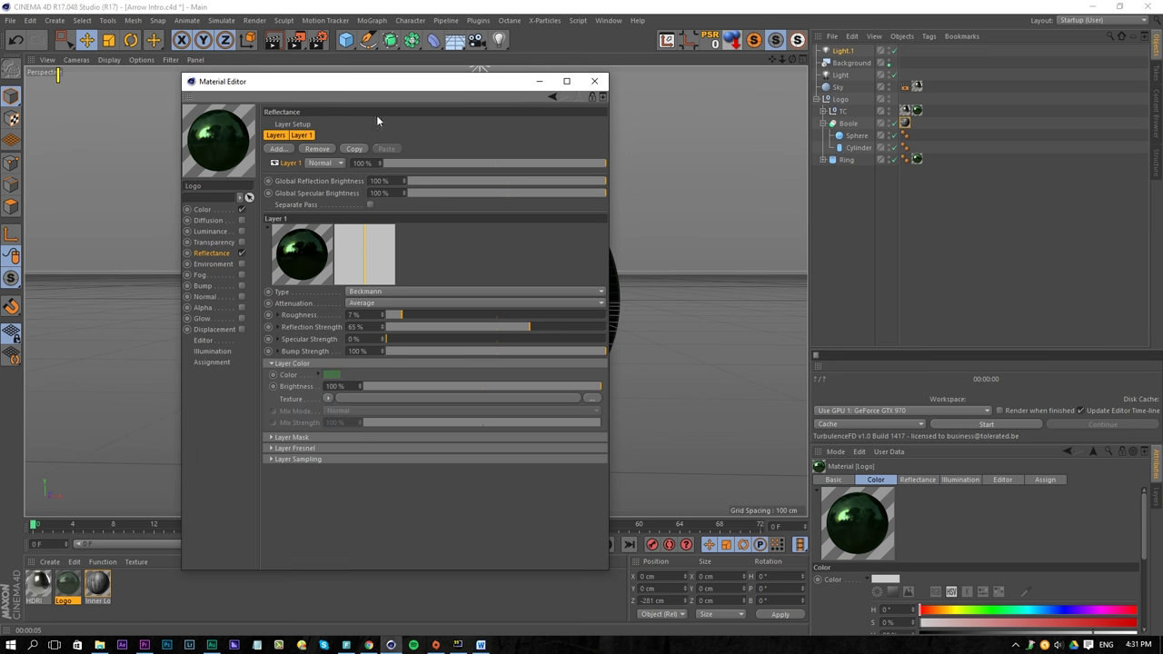
{"action": "left_click_drag", "start_coordinate": [377, 81], "coordinate": [811, 51]}
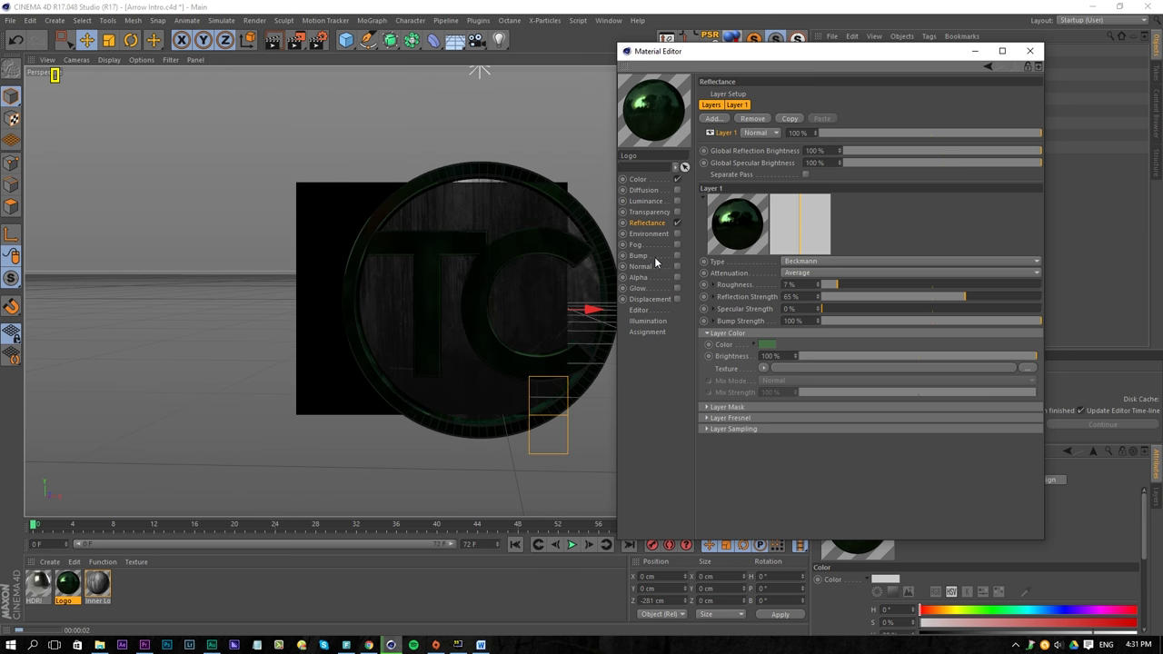
Step: Set the Logo material's Noise layer to 27% and its grunge metal texture layer to 39% opacity
{"action": "left_click", "coordinate": [658, 179]}
{"action": "left_click", "coordinate": [830, 178]}
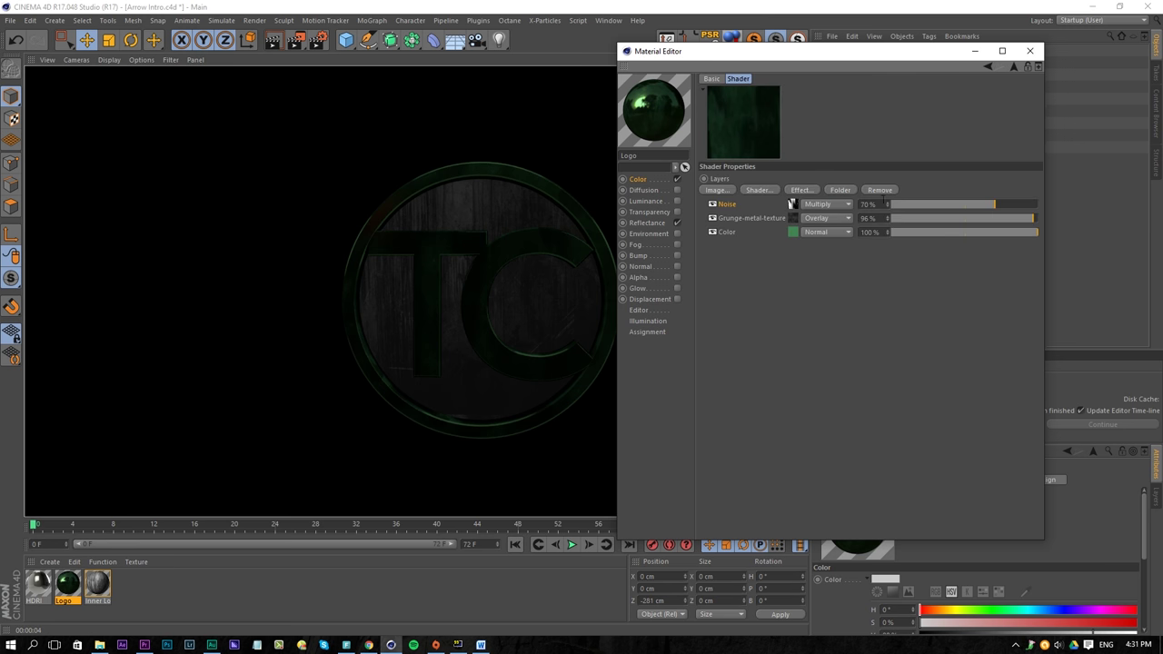
{"action": "left_click", "coordinate": [927, 220]}
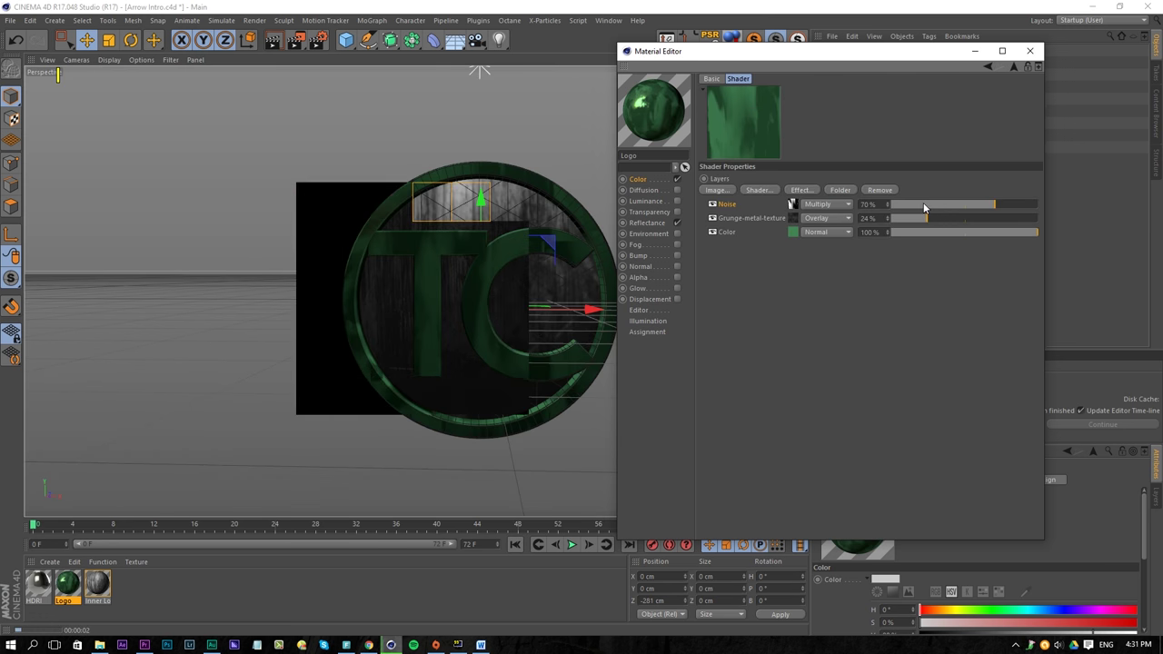
{"action": "left_click", "coordinate": [925, 205]}
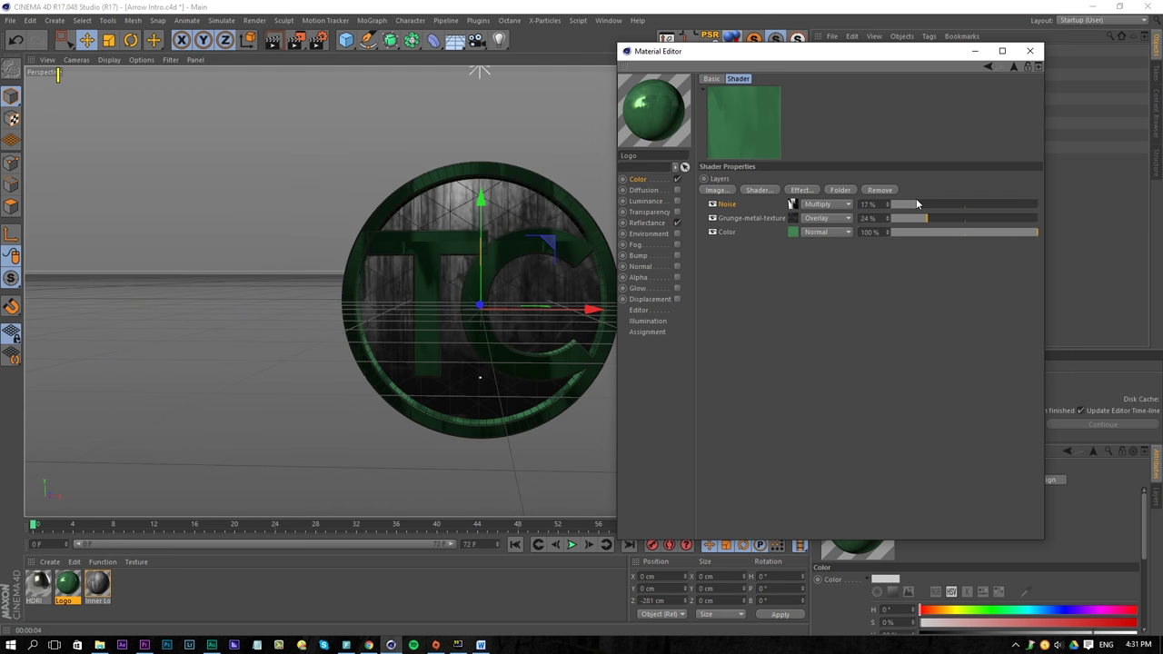
{"action": "mouse_move", "coordinate": [937, 218]}
{"action": "left_mouse_down"}
{"action": "mouse_move", "coordinate": [948, 221]}
{"action": "mouse_move", "coordinate": [928, 206]}
{"action": "left_mouse_up"}
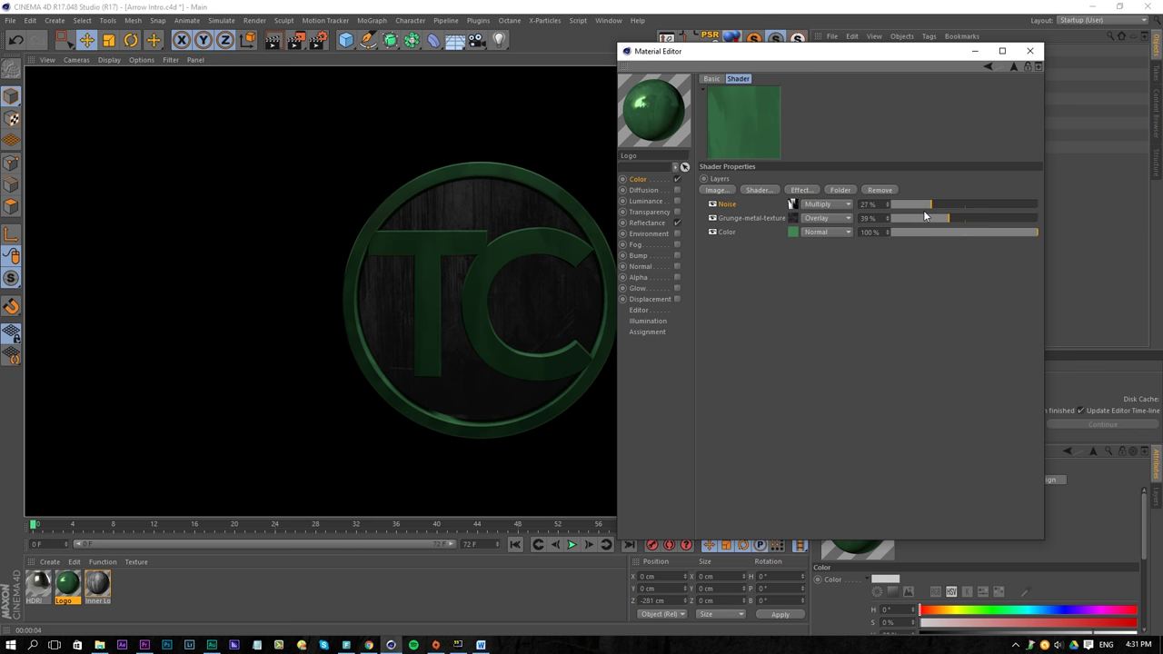
Step: Undo the Logo material's layer opacity and reflectance color changes
{"action": "key", "text": "ctrl+z"}
{"action": "key", "text": "ctrl+z"}
{"action": "key", "text": "ctrl+z"}
{"action": "key", "text": "ctrl+z"}
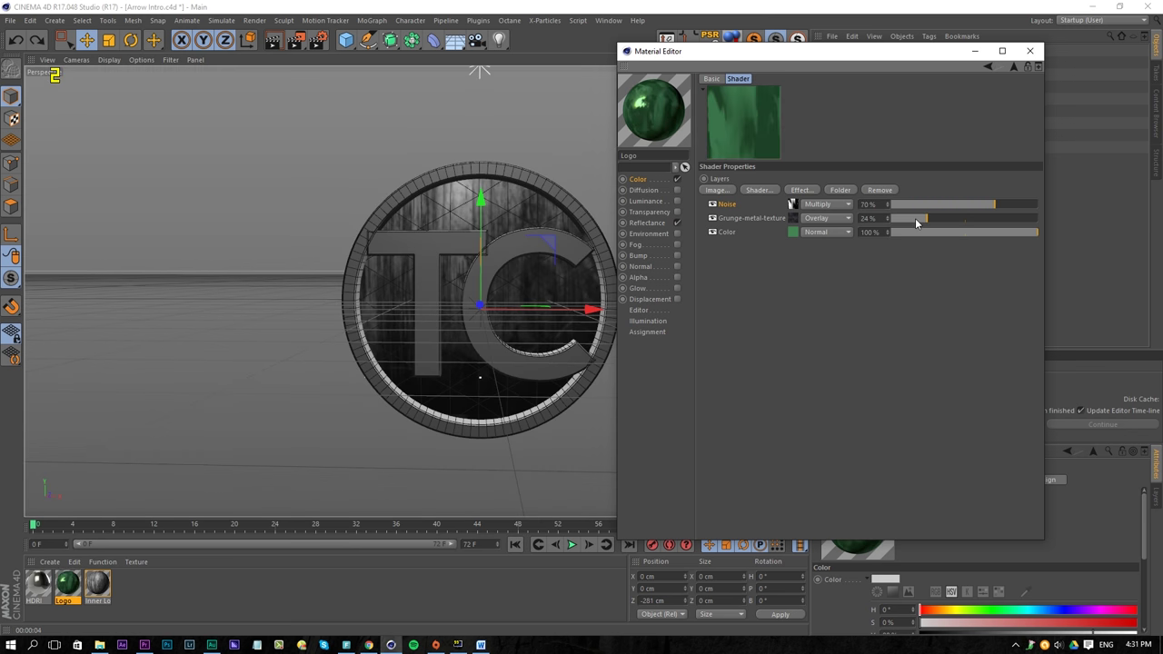
{"action": "key", "text": "ctrl+z"}
{"action": "key", "text": "ctrl+z"}
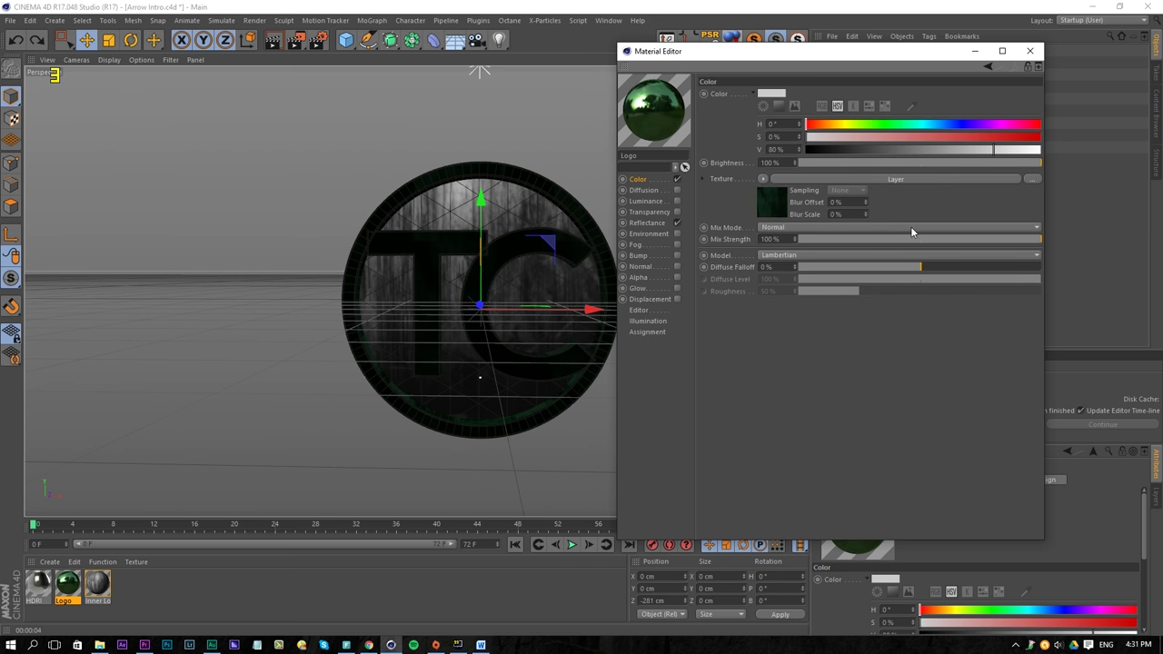
{"action": "key", "text": "ctrl+z"}
Step: Render the view to check the logo with its restored materials, and close the Material Editor
{"action": "left_click", "coordinate": [650, 201]}
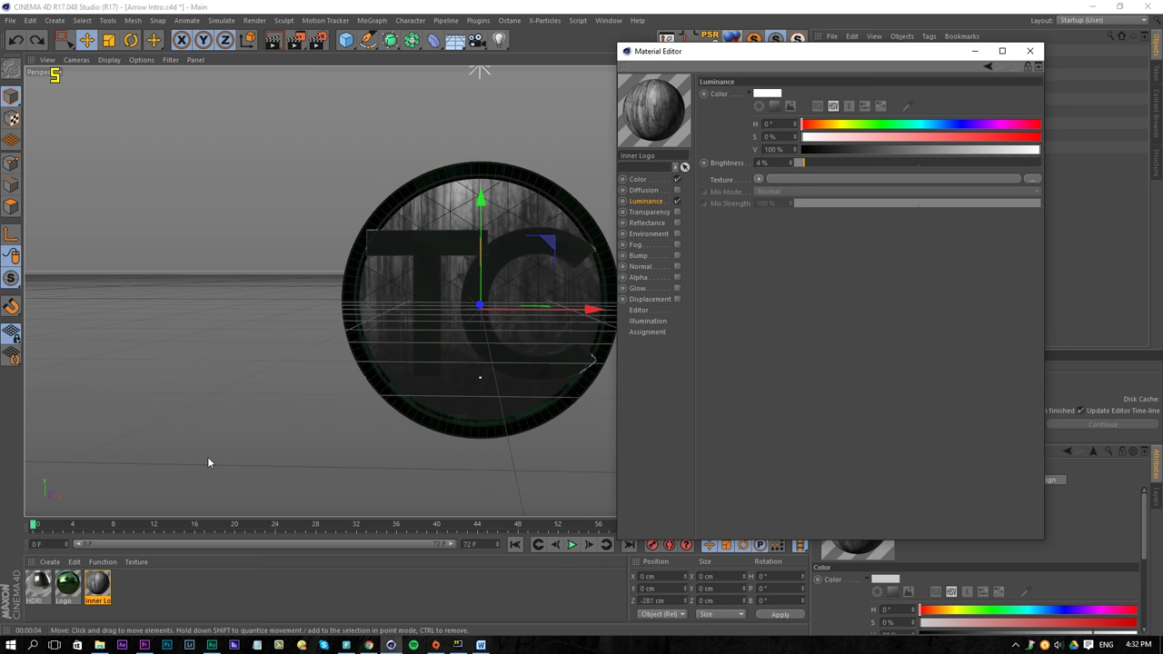
{"action": "key", "text": "ctrl+r"}
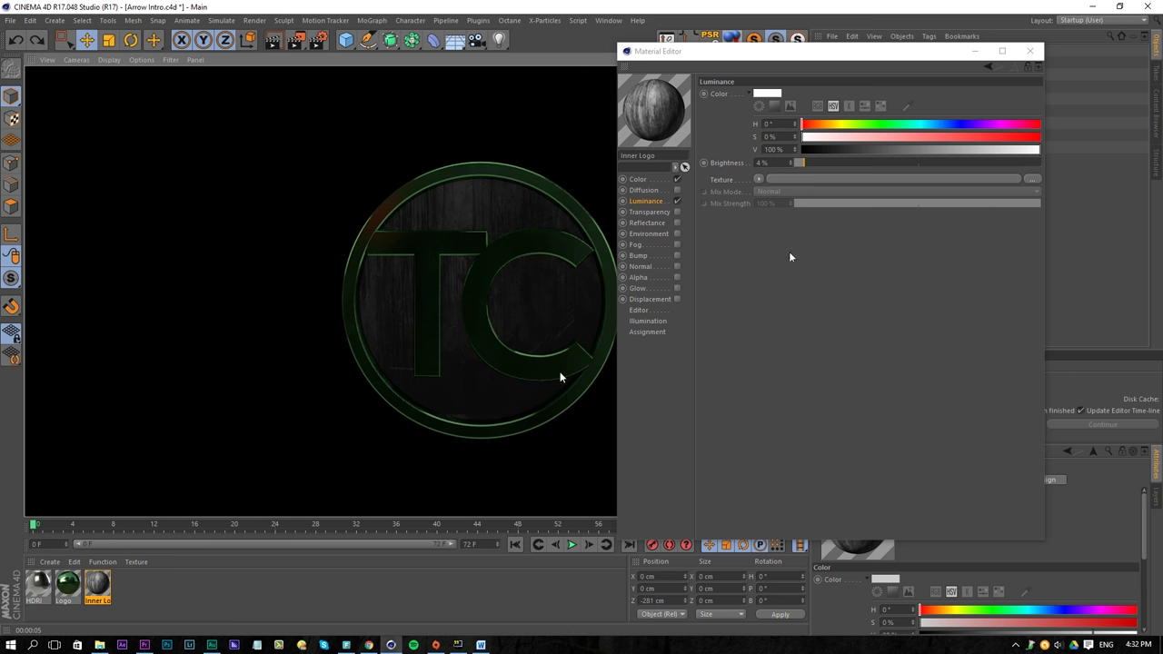
{"action": "left_click", "coordinate": [1026, 52]}
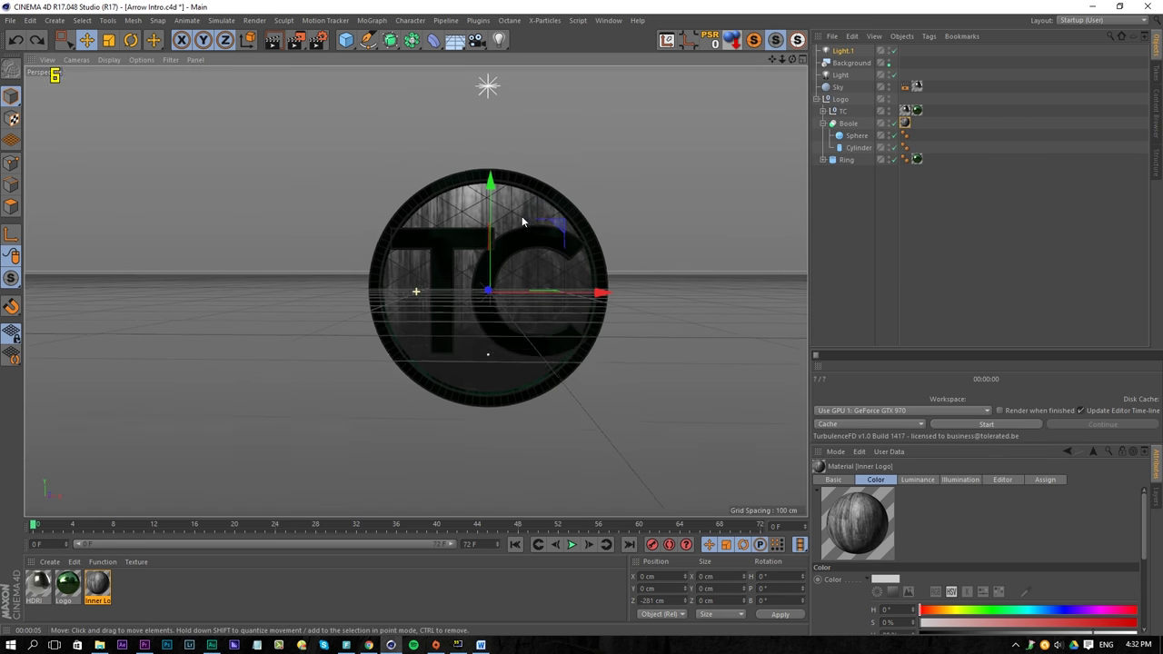
Step: Add a camera, look through it, and set its X and Y position to 0 cm
{"action": "left_click_drag", "start_coordinate": [508, 207], "coordinate": [490, 230], "text": "alt"}
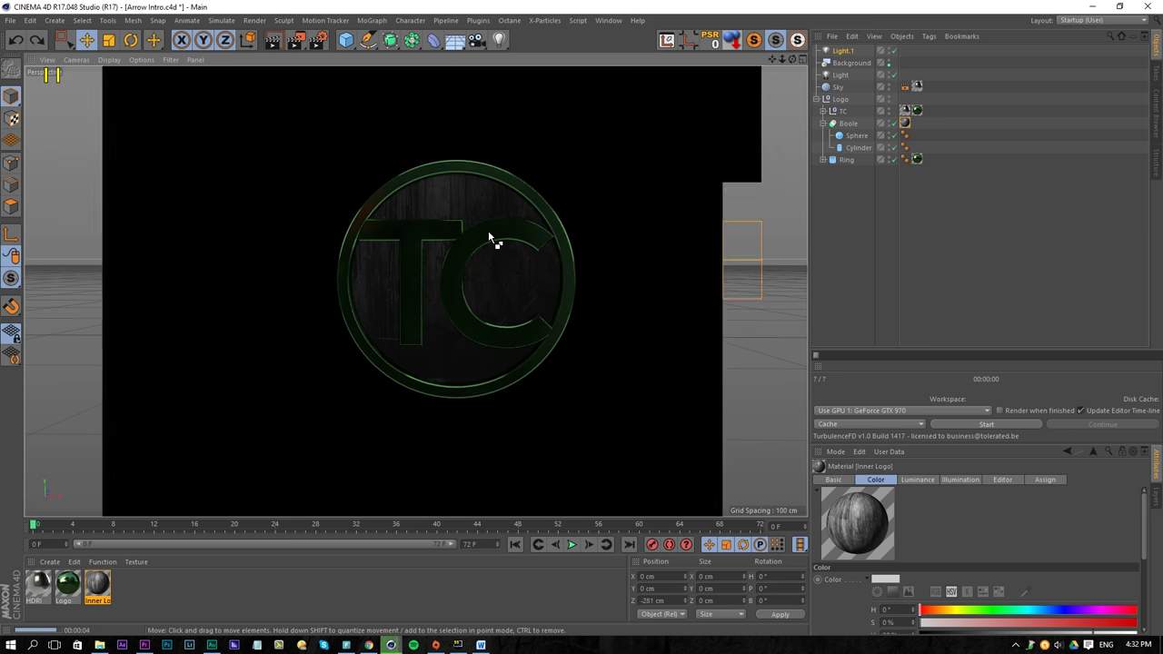
{"action": "left_click", "coordinate": [477, 40]}
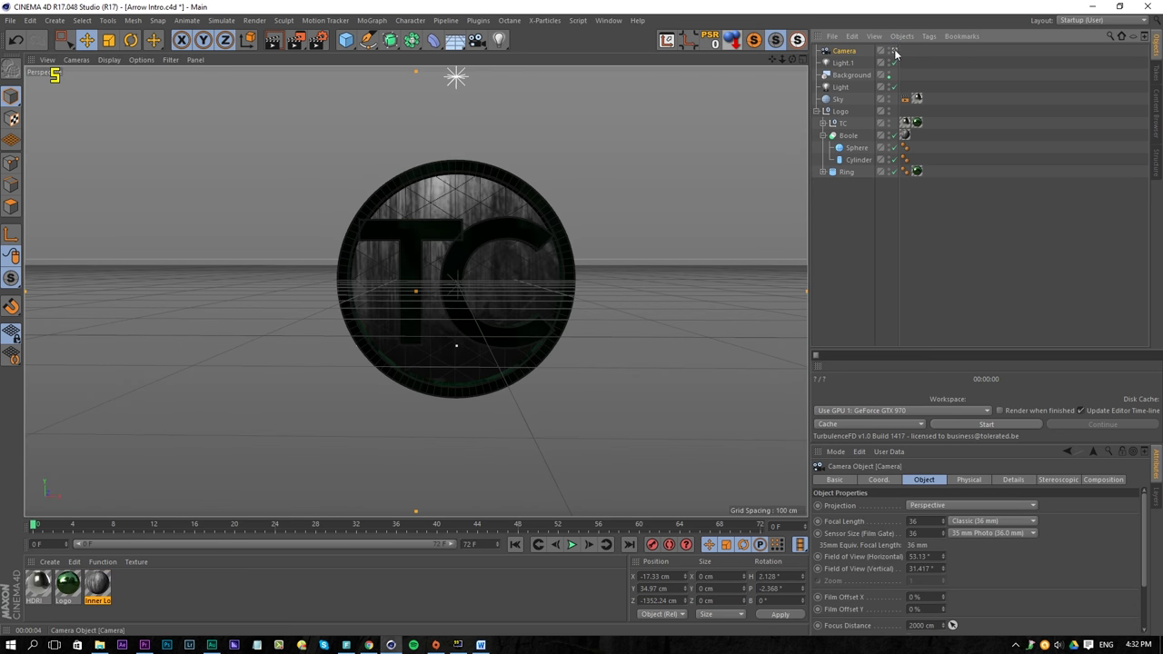
{"action": "left_click", "coordinate": [878, 480]}
{"action": "double_click", "coordinate": [867, 507]}
{"action": "type", "text": "0"}
{"action": "double_click", "coordinate": [855, 518]}
{"action": "type", "text": "0"}
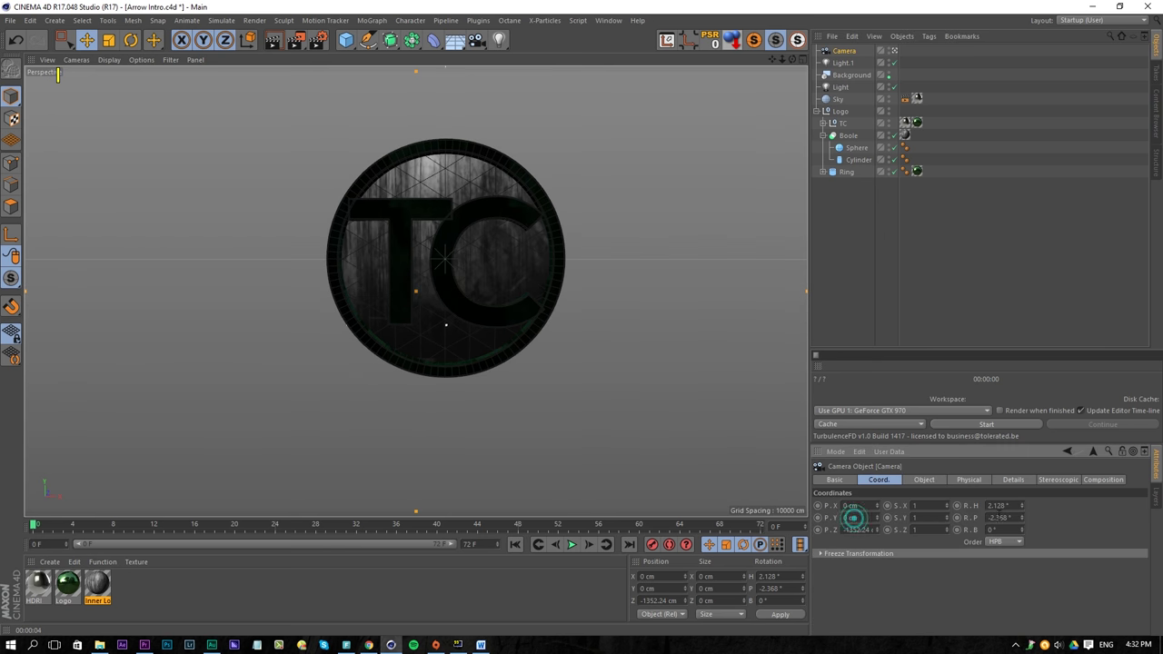
Step: Set the camera's heading and pitch to 0° and move it closer to a Z position of about -1133 cm
{"action": "double_click", "coordinate": [1000, 506]}
{"action": "type", "text": "0"}
{"action": "key", "text": "Return"}
{"action": "double_click", "coordinate": [997, 517]}
{"action": "type", "text": "0"}
{"action": "key", "text": "Return"}
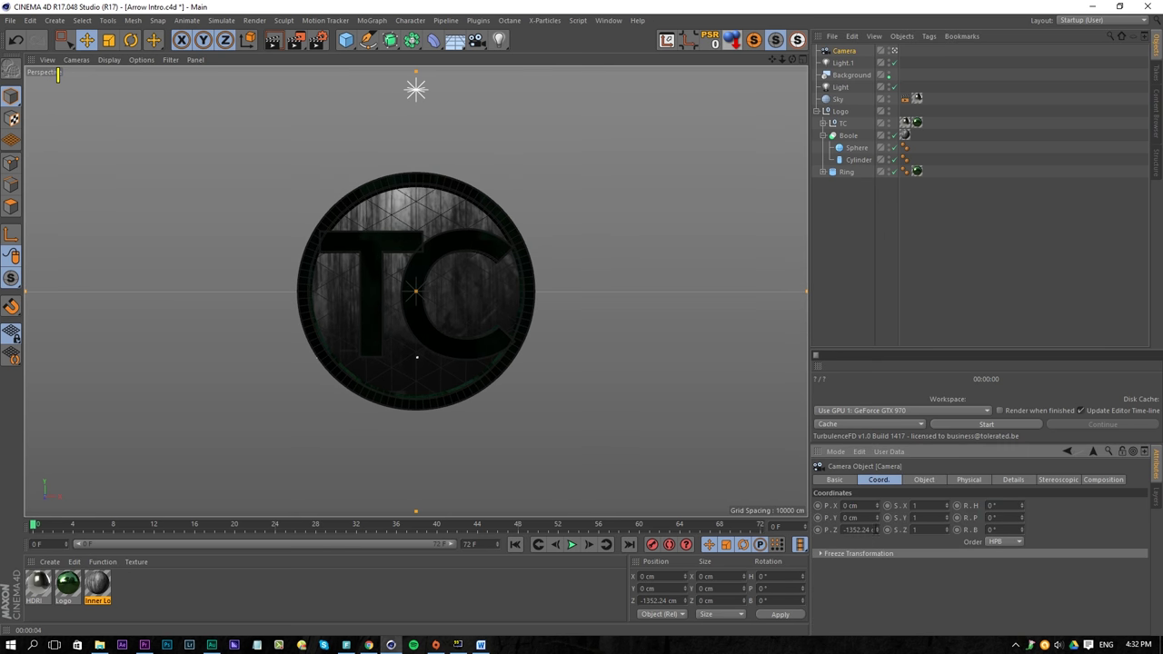
{"action": "left_click_drag", "start_coordinate": [880, 530], "coordinate": [830, 540]}
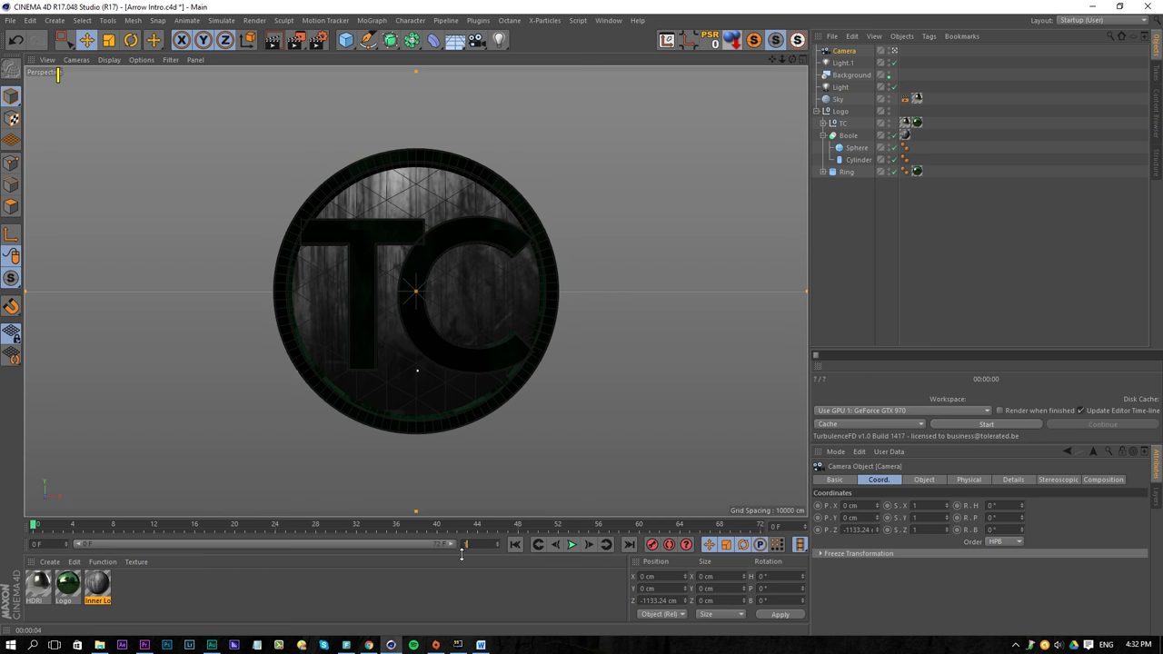
Step: Extend the timeline to 140 frames and keyframe the camera's Z position at frame 0
{"action": "left_click_drag", "start_coordinate": [462, 551], "coordinate": [447, 555]}
{"action": "double_click", "coordinate": [274, 544]}
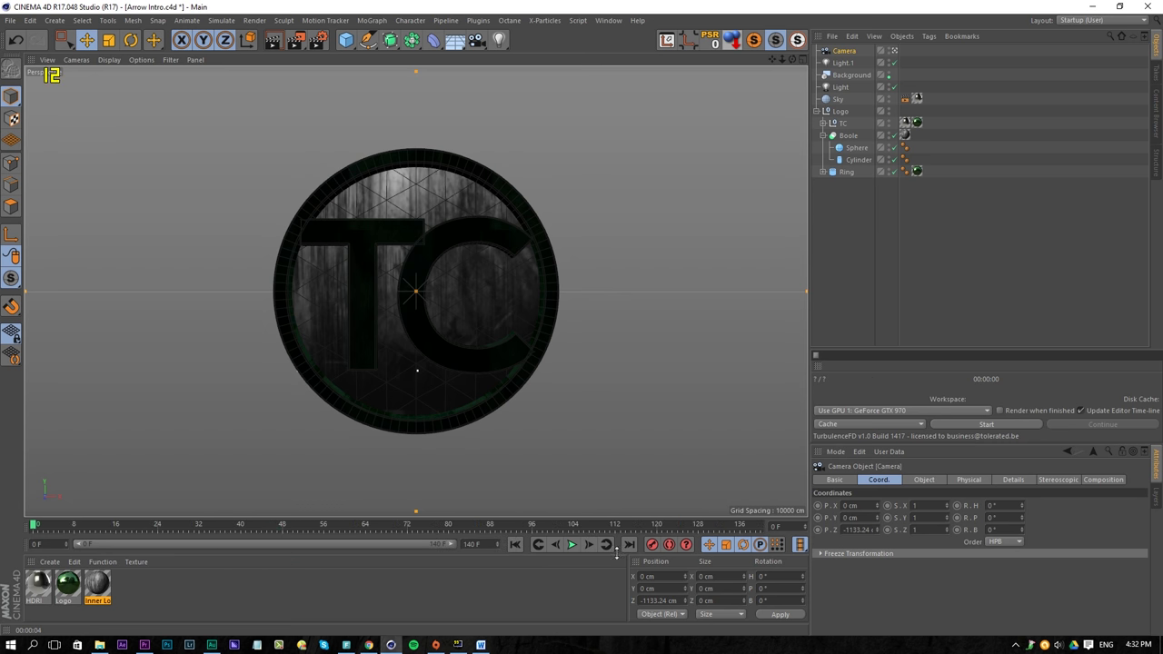
{"action": "left_click", "coordinate": [819, 530]}
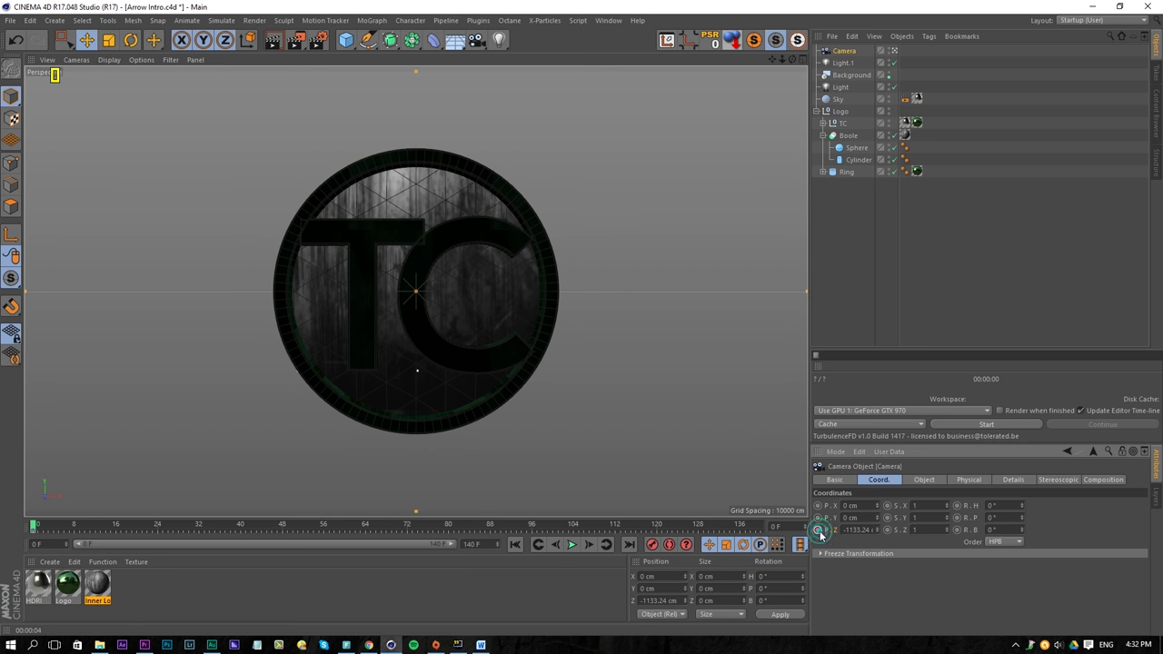
Step: Keyframe the camera's Z position at about -1325 cm on frame 140
{"action": "left_click", "coordinate": [629, 544]}
{"action": "left_click_drag", "start_coordinate": [877, 529], "coordinate": [877, 645]}
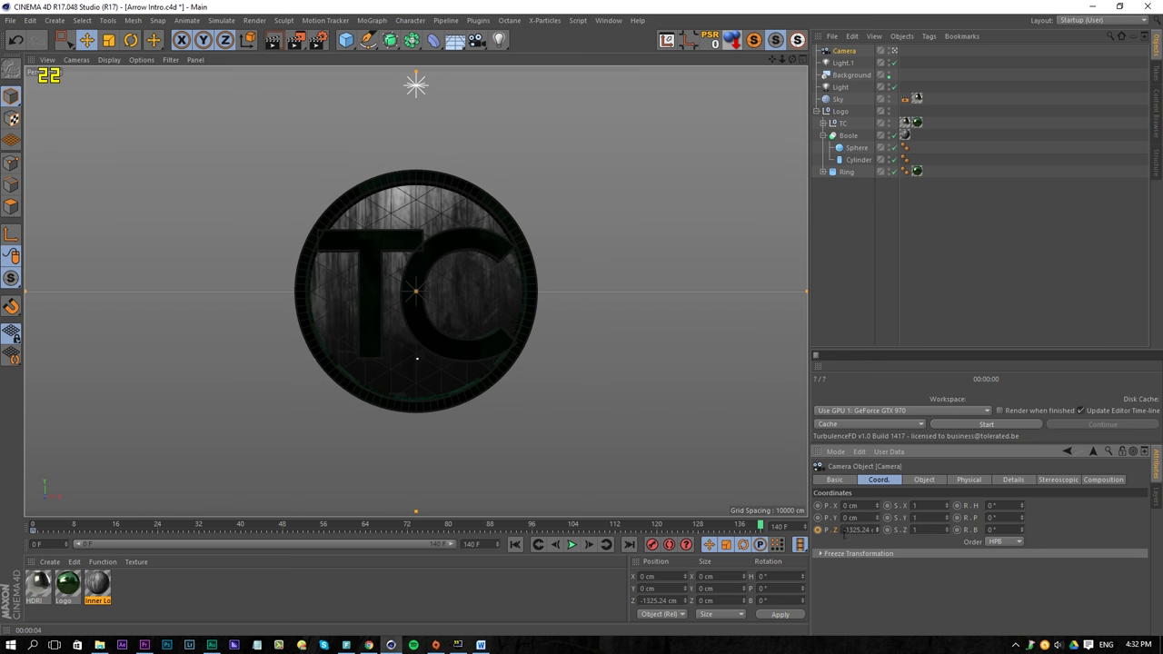
{"action": "left_click", "coordinate": [818, 531]}
Step: Play the camera move from the start and scrub to frame 60 to check it
{"action": "left_click", "coordinate": [516, 544]}
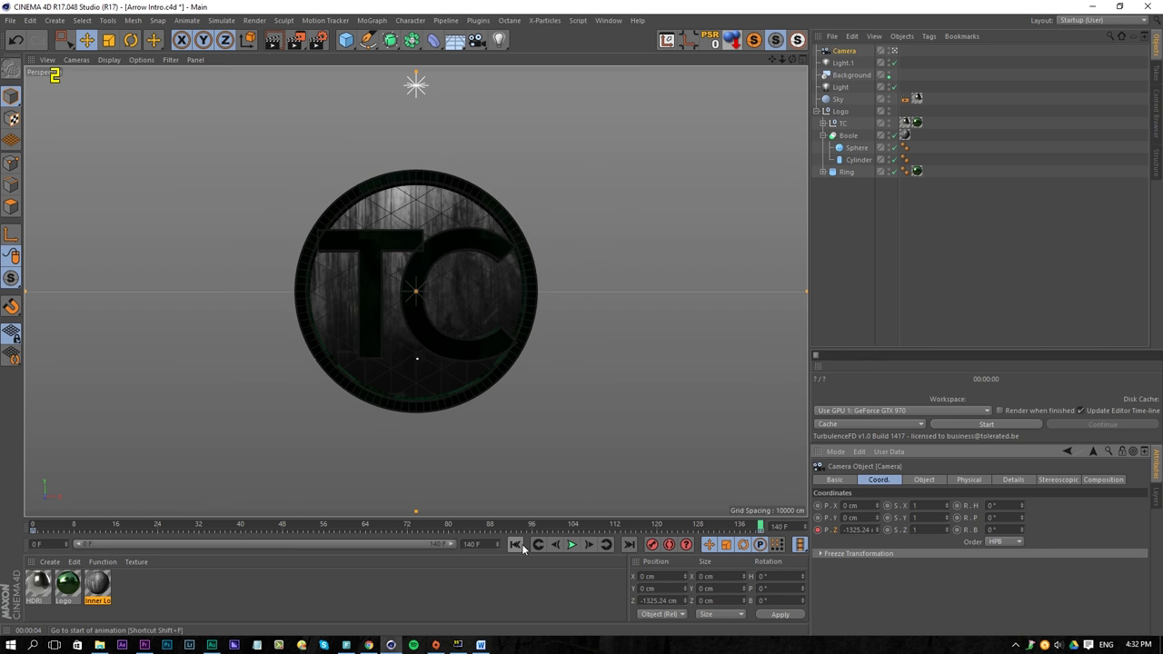
{"action": "left_click", "coordinate": [574, 546]}
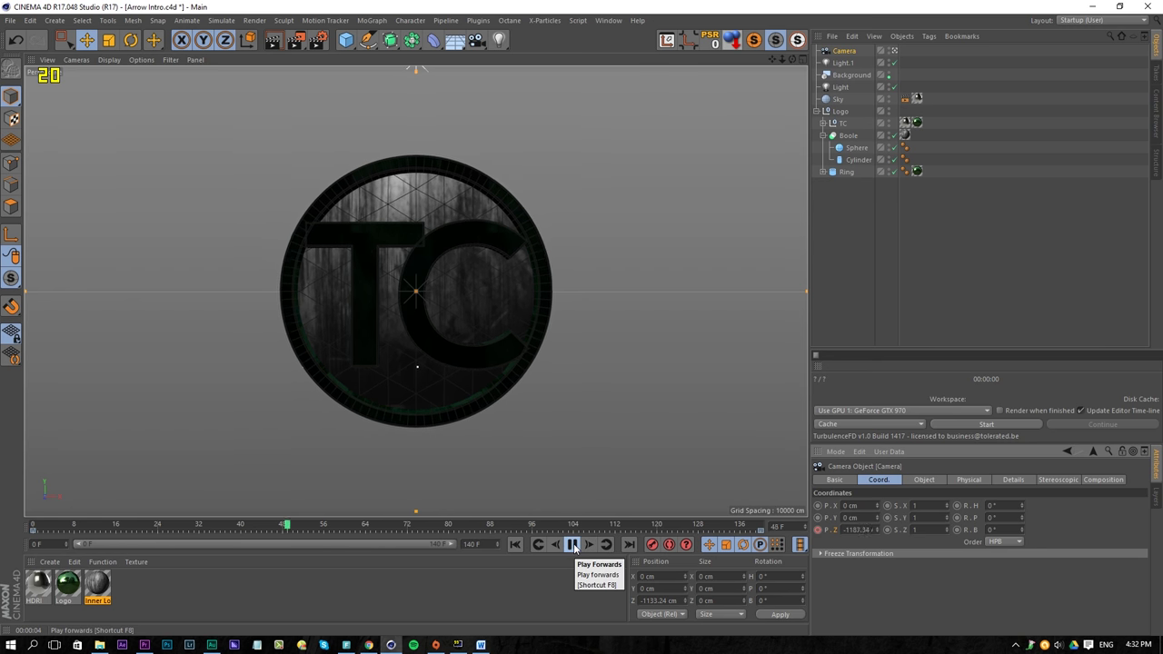
{"action": "left_click", "coordinate": [574, 545]}
{"action": "left_click", "coordinate": [516, 544]}
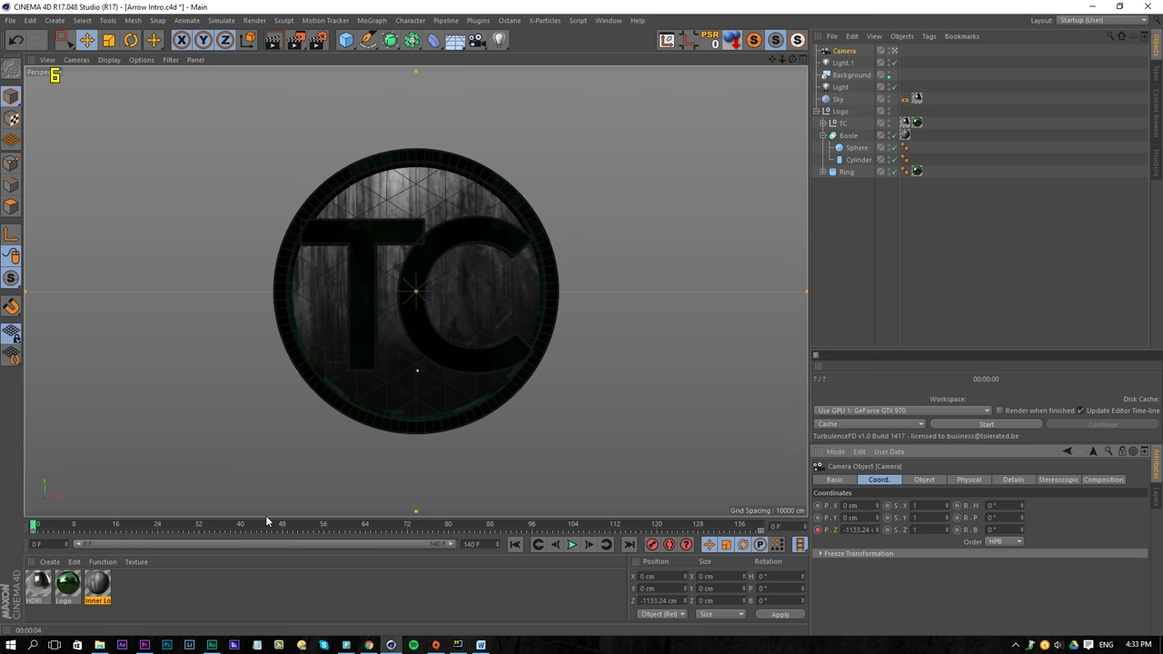
{"action": "left_click_drag", "start_coordinate": [260, 524], "coordinate": [347, 541]}
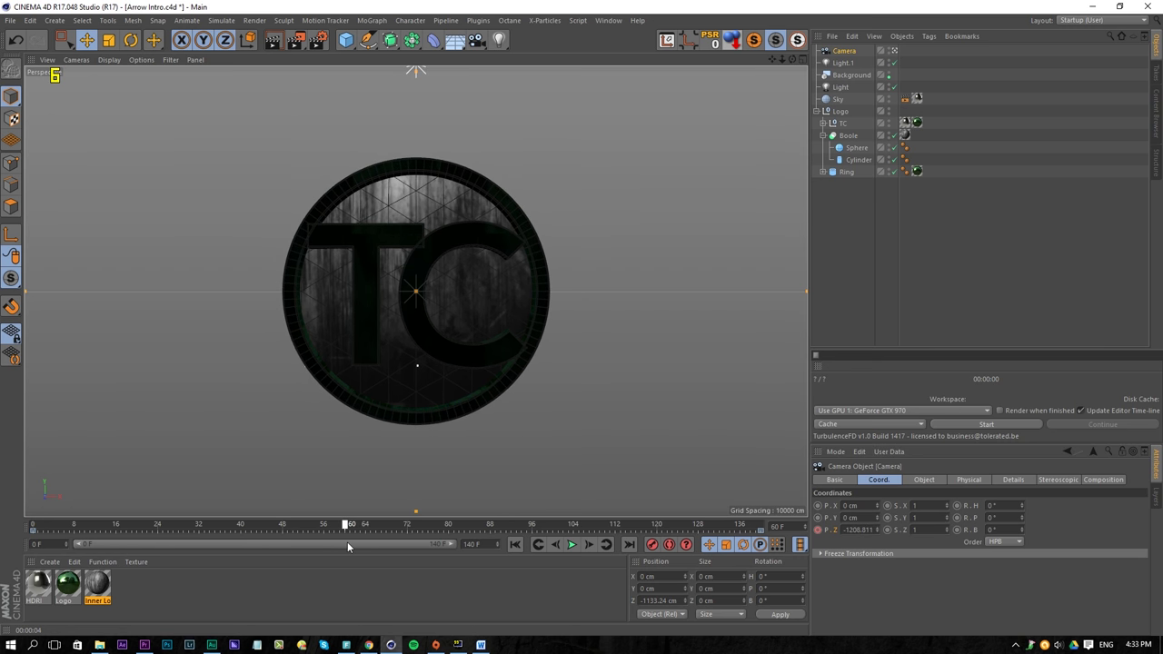
Step: Add a Display tag to the Logo group and enable its visibility property
{"action": "left_click", "coordinate": [839, 111]}
{"action": "left_click", "coordinate": [817, 111]}
{"action": "right_click", "coordinate": [837, 113]}
{"action": "mouse_move", "coordinate": [891, 113]}
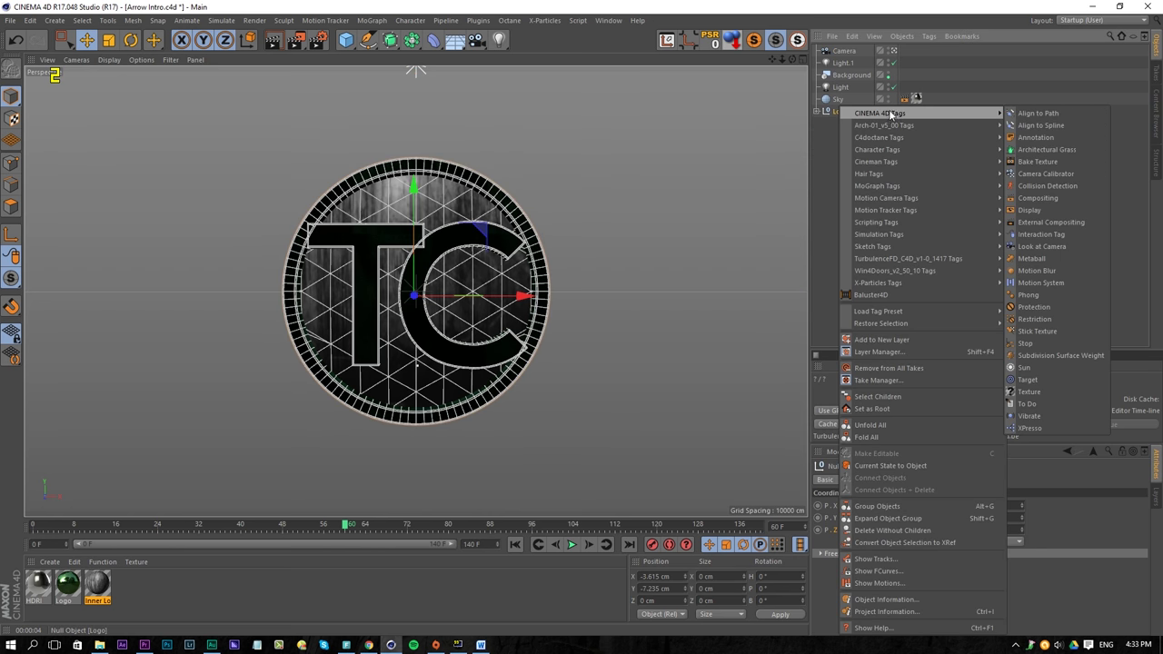
{"action": "left_click", "coordinate": [1053, 210]}
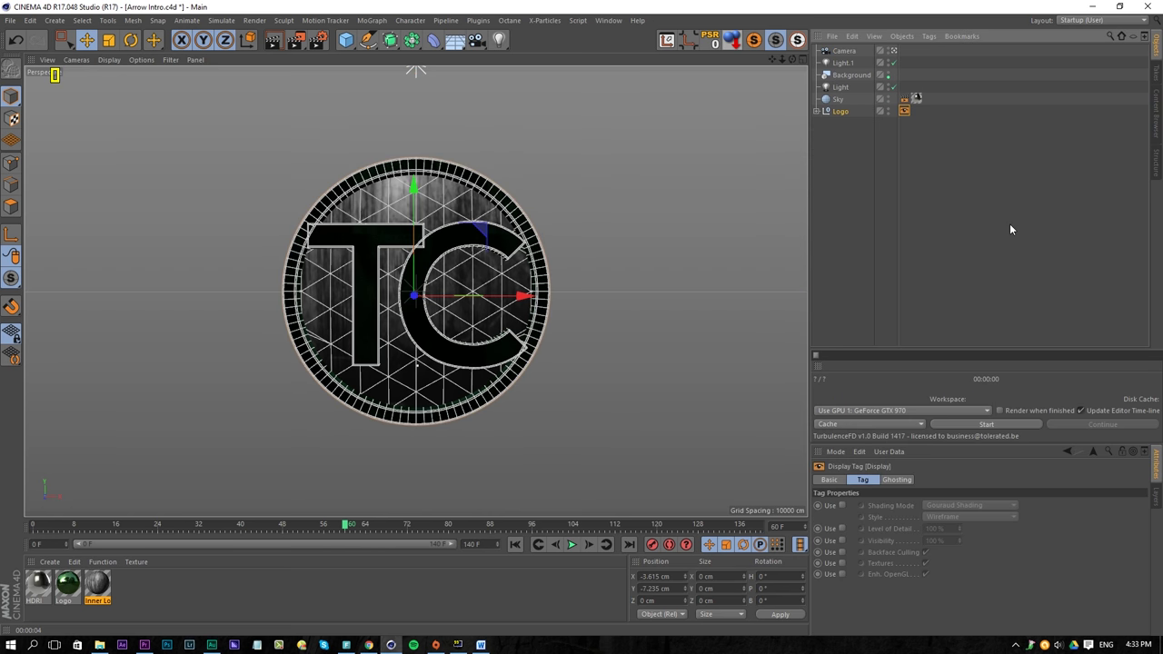
{"action": "left_click", "coordinate": [842, 541]}
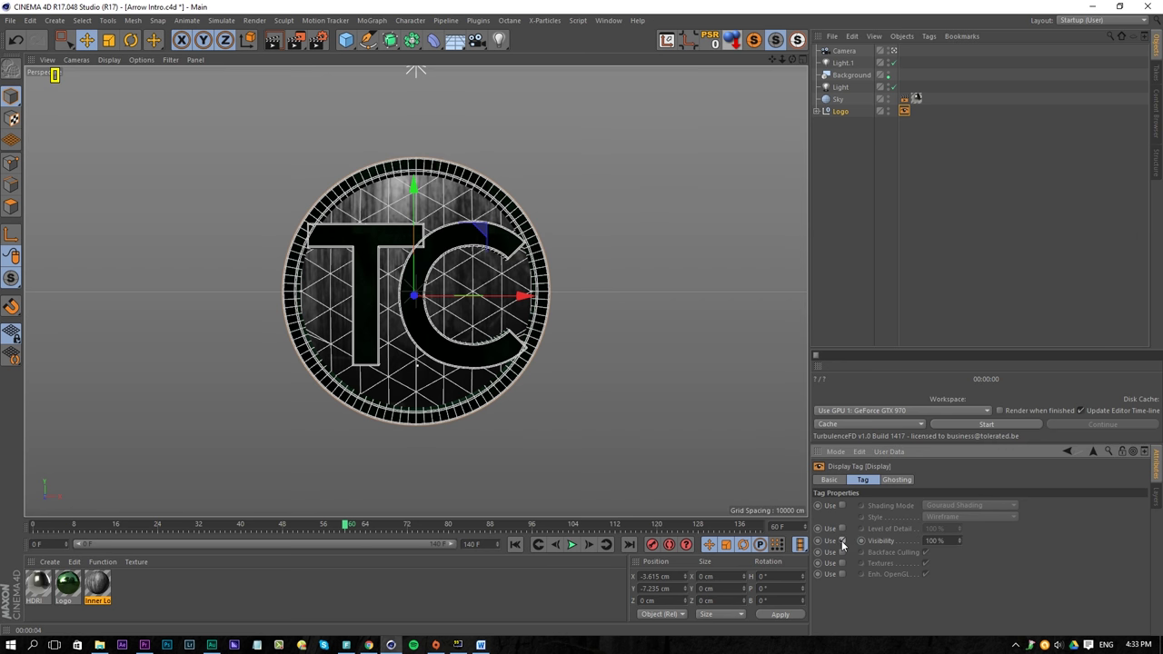
Step: Keyframe the Logo group's visibility at 100% on frame 60 and 0% on frame 61, and return to frame 60
{"action": "left_click", "coordinate": [862, 542], "text": "ctrl"}
{"action": "left_click", "coordinate": [589, 544]}
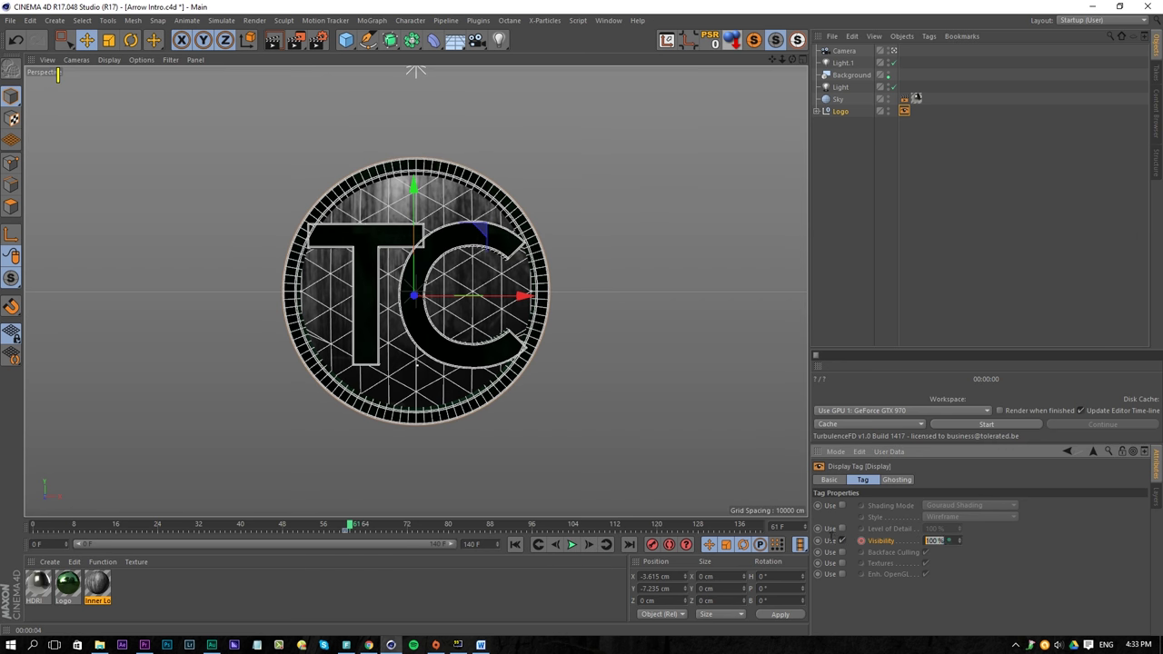
{"action": "left_click", "coordinate": [862, 543]}
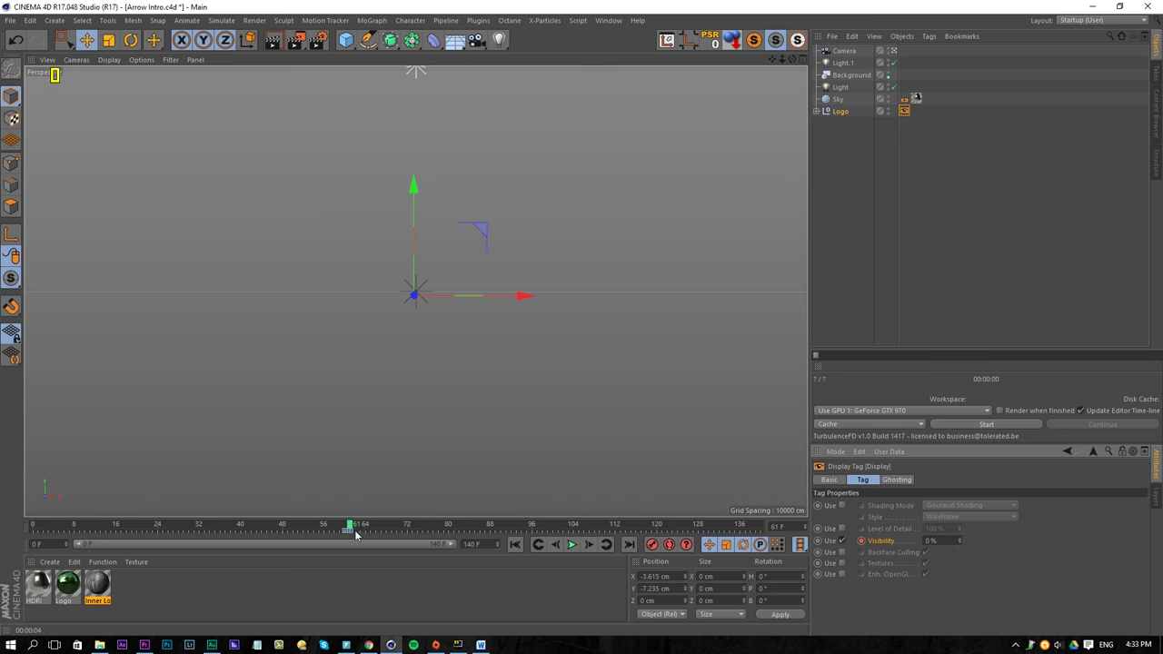
{"action": "mouse_move", "coordinate": [351, 530]}
{"action": "left_mouse_down"}
{"action": "mouse_move", "coordinate": [55, 533]}
{"action": "mouse_move", "coordinate": [434, 530]}
{"action": "mouse_move", "coordinate": [337, 526]}
{"action": "mouse_move", "coordinate": [348, 536]}
{"action": "left_mouse_up"}
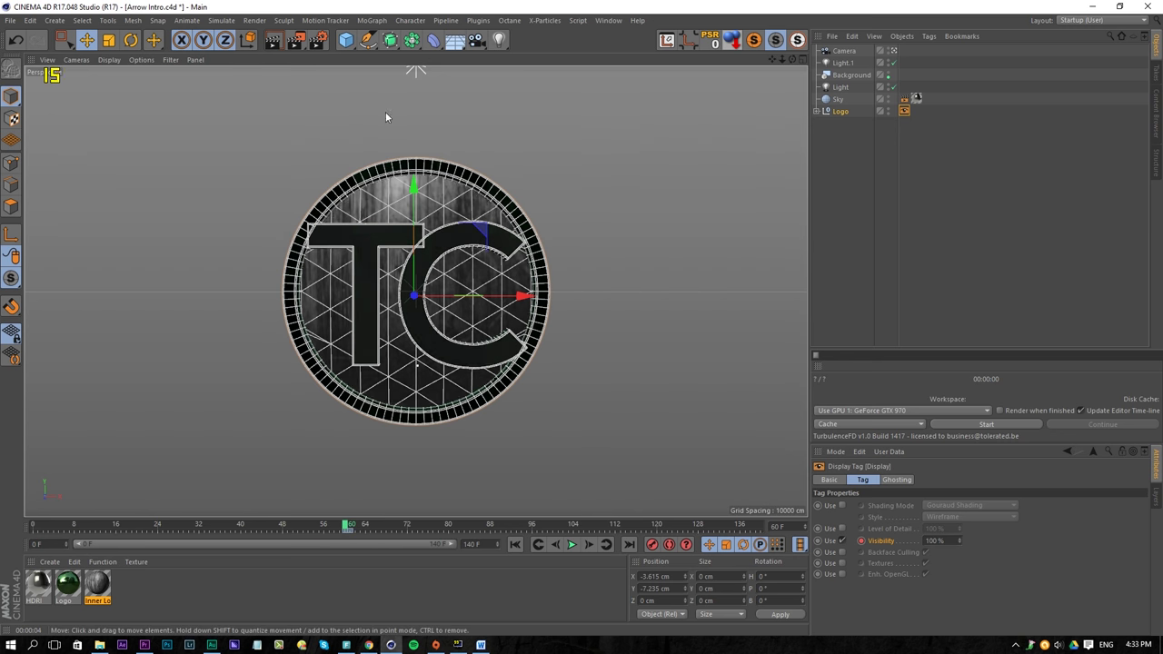
{"action": "left_click", "coordinate": [372, 20]}
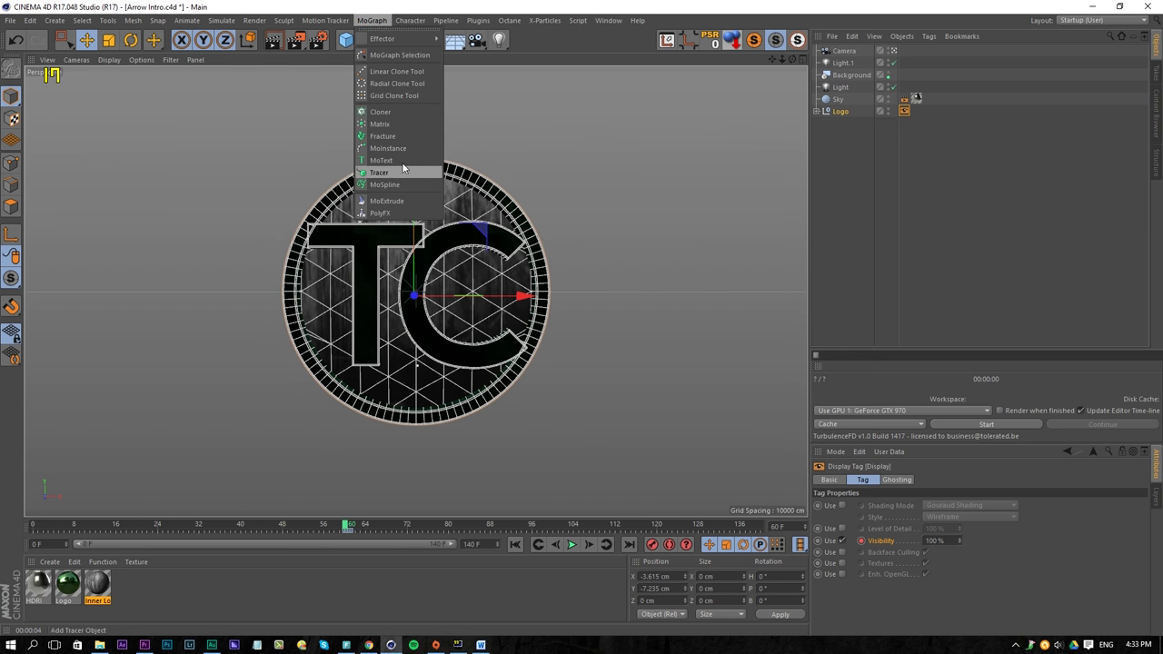
{"action": "left_click", "coordinate": [403, 164]}
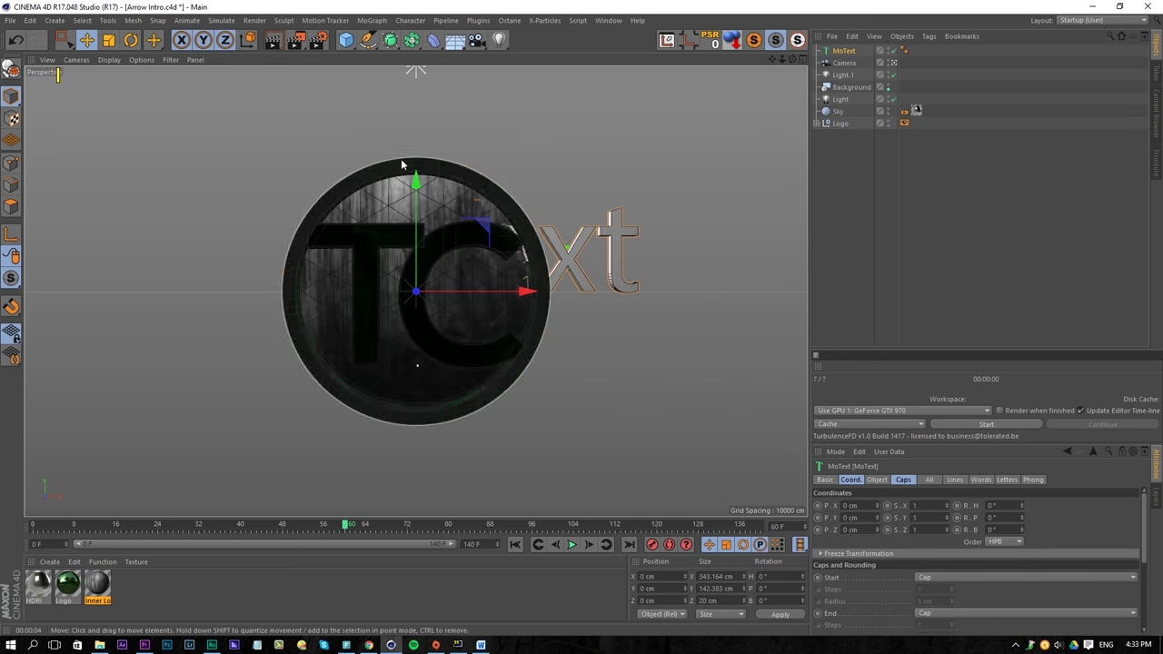
{"action": "left_click", "coordinate": [844, 50]}
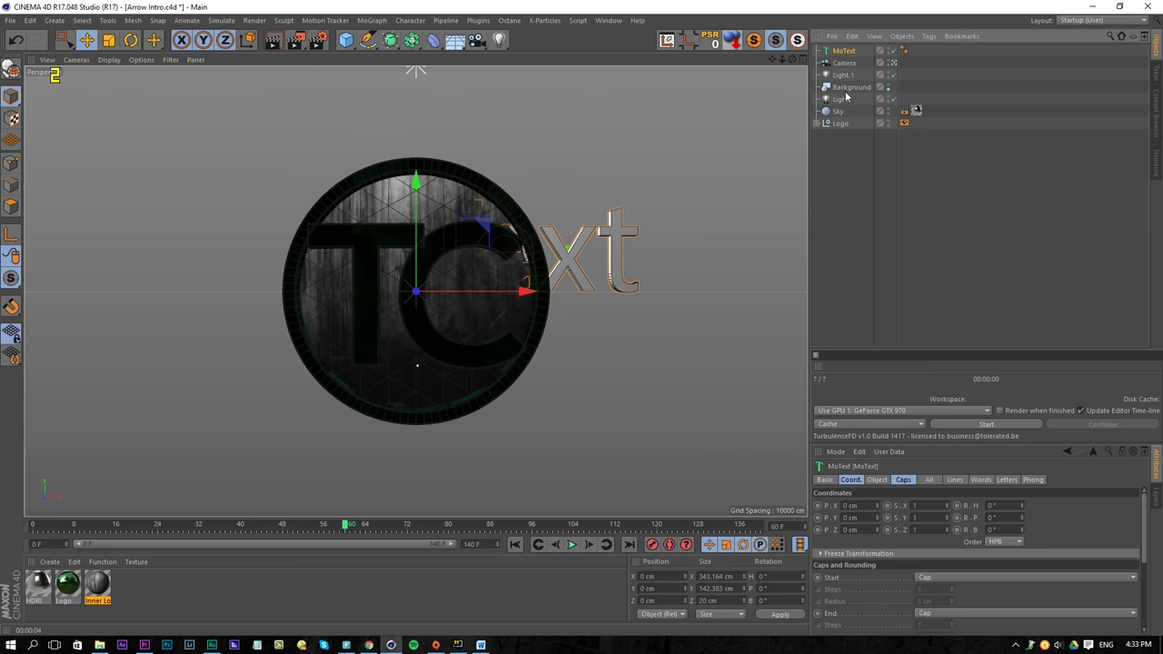
{"action": "left_click", "coordinate": [828, 51]}
{"action": "key", "text": "Delete"}
Step: Duplicate the TC text group out of the Logo group to the top level of the object hierarchy
{"action": "left_click", "coordinate": [817, 111]}
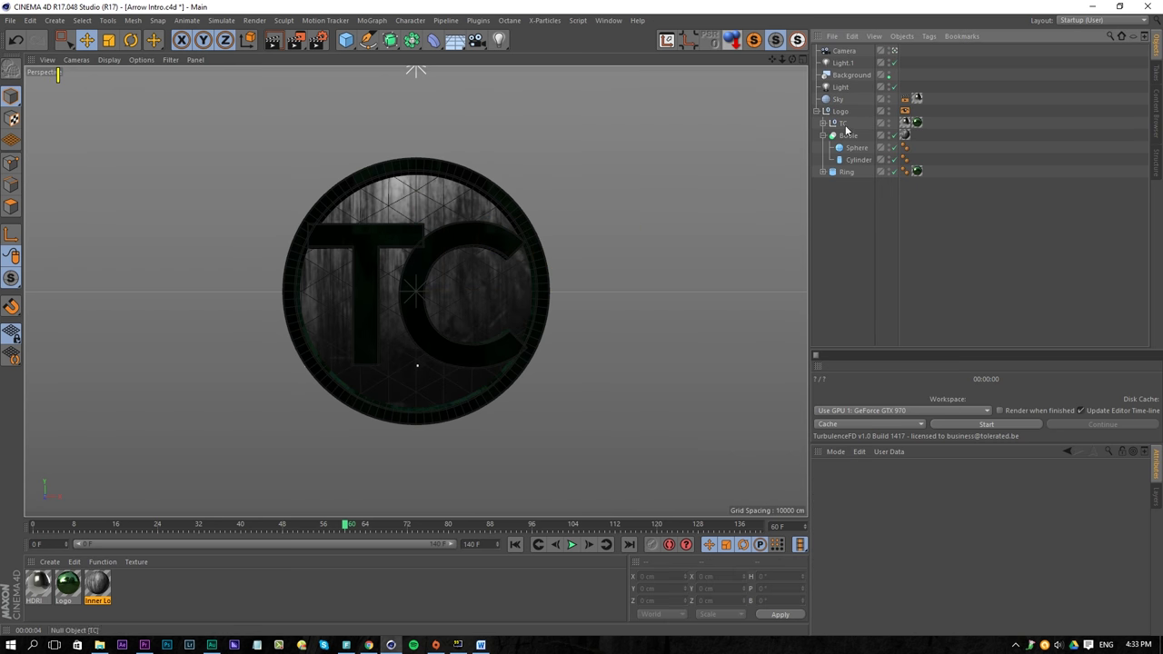
{"action": "left_click", "coordinate": [823, 123]}
{"action": "left_click_drag", "start_coordinate": [844, 123], "coordinate": [846, 47]}
{"action": "key", "text": "ctrl+z"}
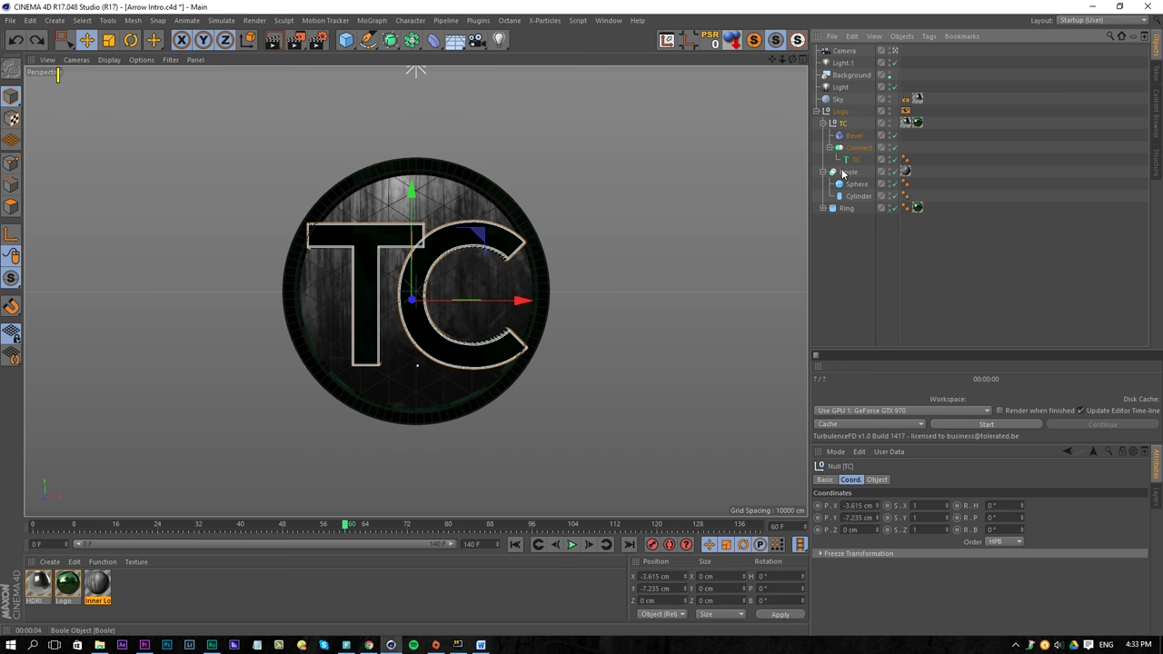
{"action": "left_click_drag", "start_coordinate": [845, 123], "coordinate": [847, 48]}
{"action": "left_click", "coordinate": [817, 159]}
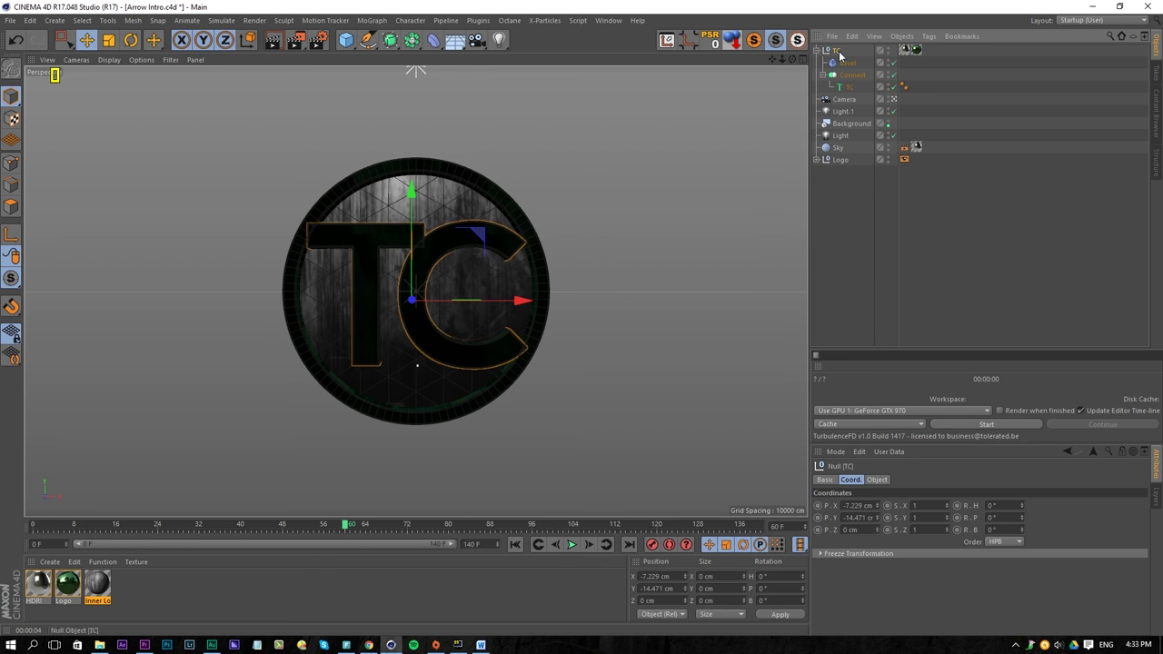
Step: Change the duplicated MoText's wording to TOLERATED CINEMATICS and its height to 75 cm
{"action": "left_click", "coordinate": [836, 49]}
{"action": "left_click", "coordinate": [849, 86]}
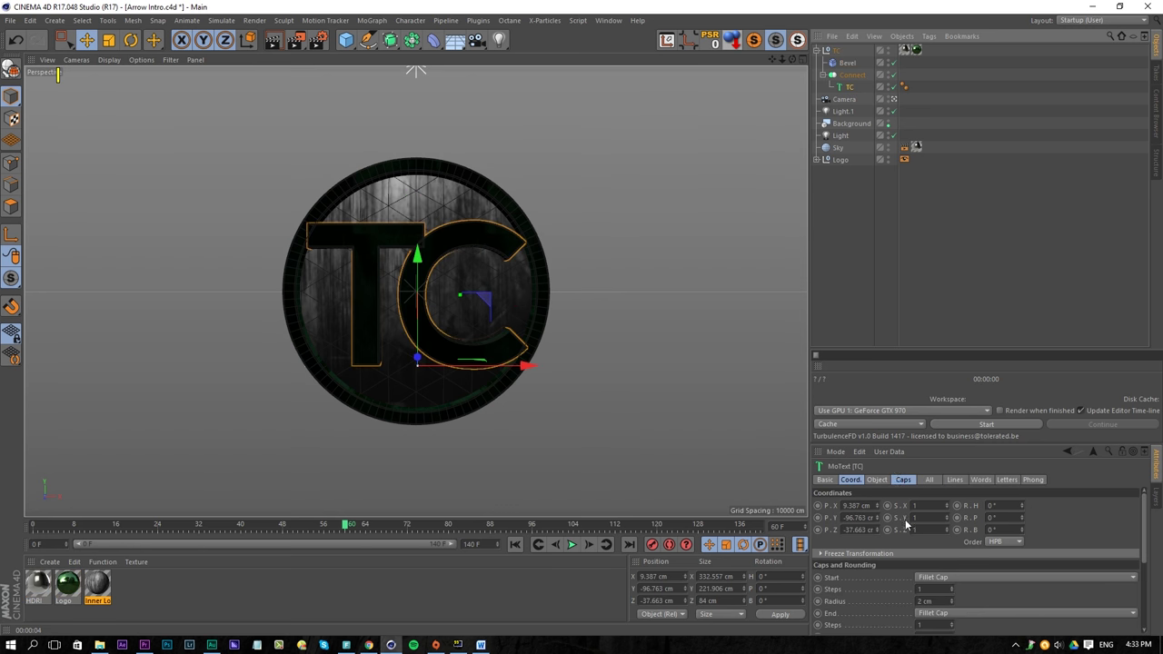
{"action": "left_click", "coordinate": [878, 481]}
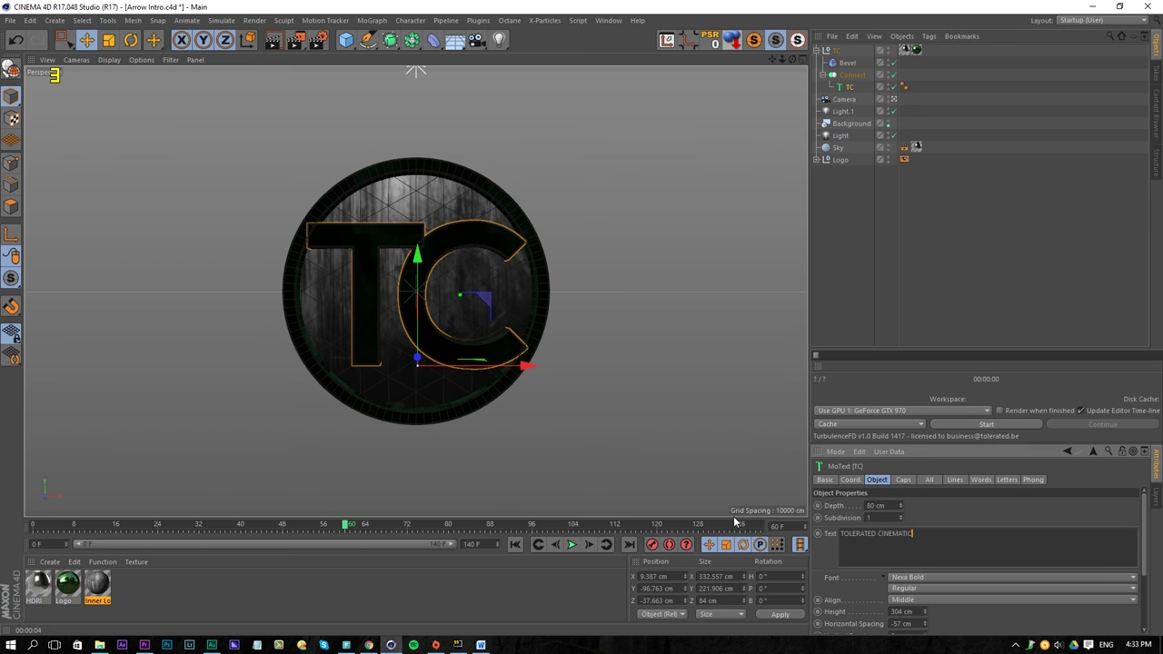
{"action": "left_click", "coordinate": [926, 509]}
{"action": "left_click_drag", "start_coordinate": [925, 623], "coordinate": [925, 616]}
{"action": "left_click", "coordinate": [909, 612]}
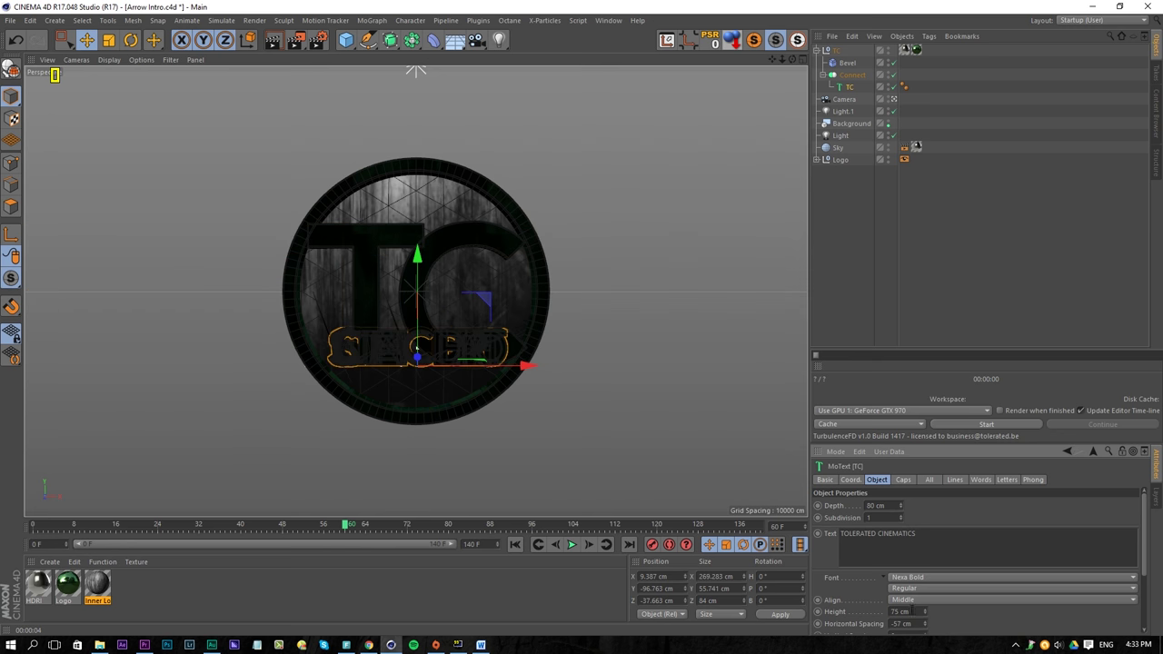
Step: Try a height of 150 cm for the TOLERATED CINEMATICS text
{"action": "type", "text": "150"}
{"action": "key", "text": "Return"}
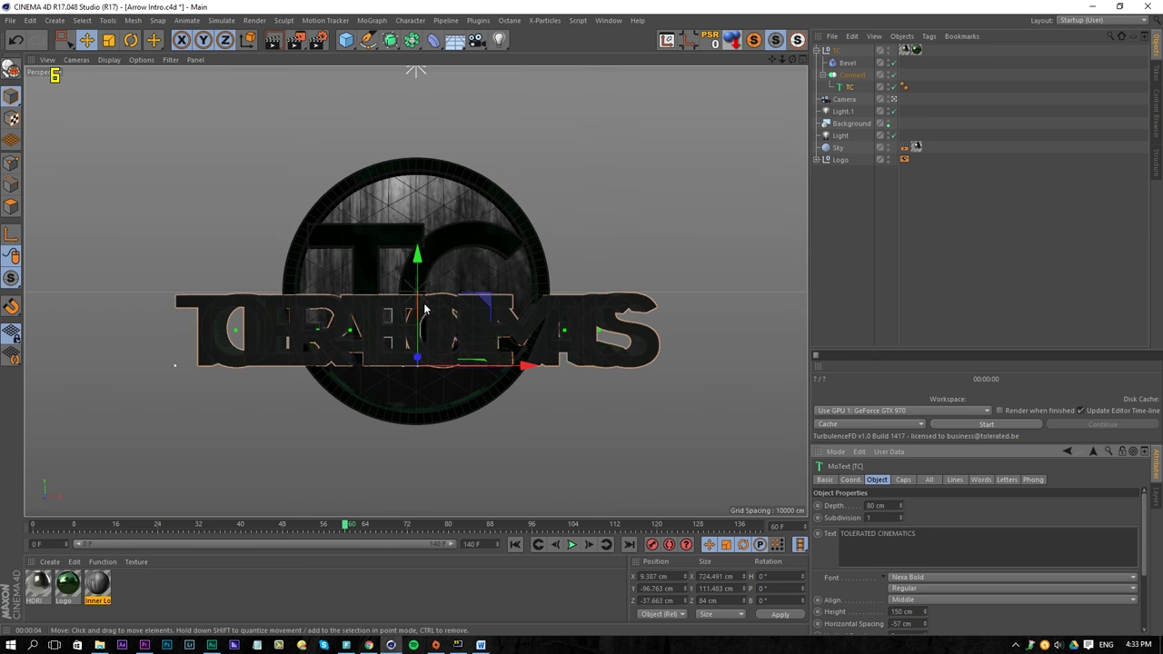
{"action": "left_click_drag", "start_coordinate": [421, 301], "coordinate": [421, 299]}
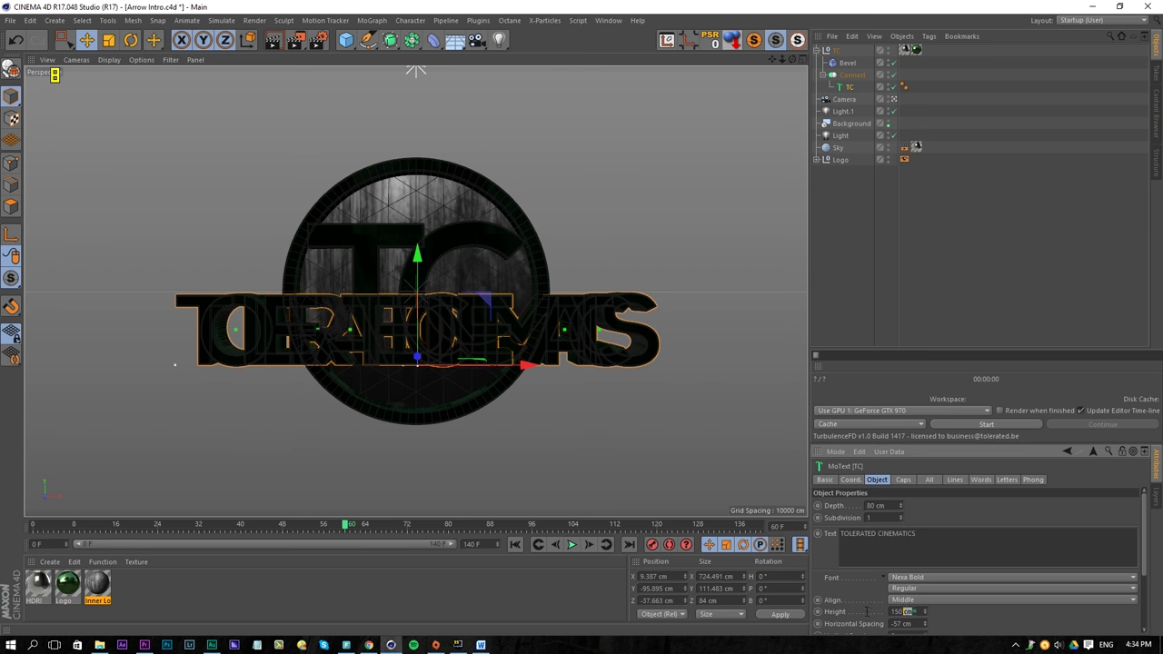
Step: Set the text's height to 75 cm and horizontal spacing to 0 cm, raising it to a Y position of about -19 cm
{"action": "type", "text": "75"}
{"action": "key", "text": "Return"}
{"action": "left_click_drag", "start_coordinate": [915, 611], "coordinate": [809, 615]}
{"action": "type", "text": "0"}
{"action": "key", "text": "Return"}
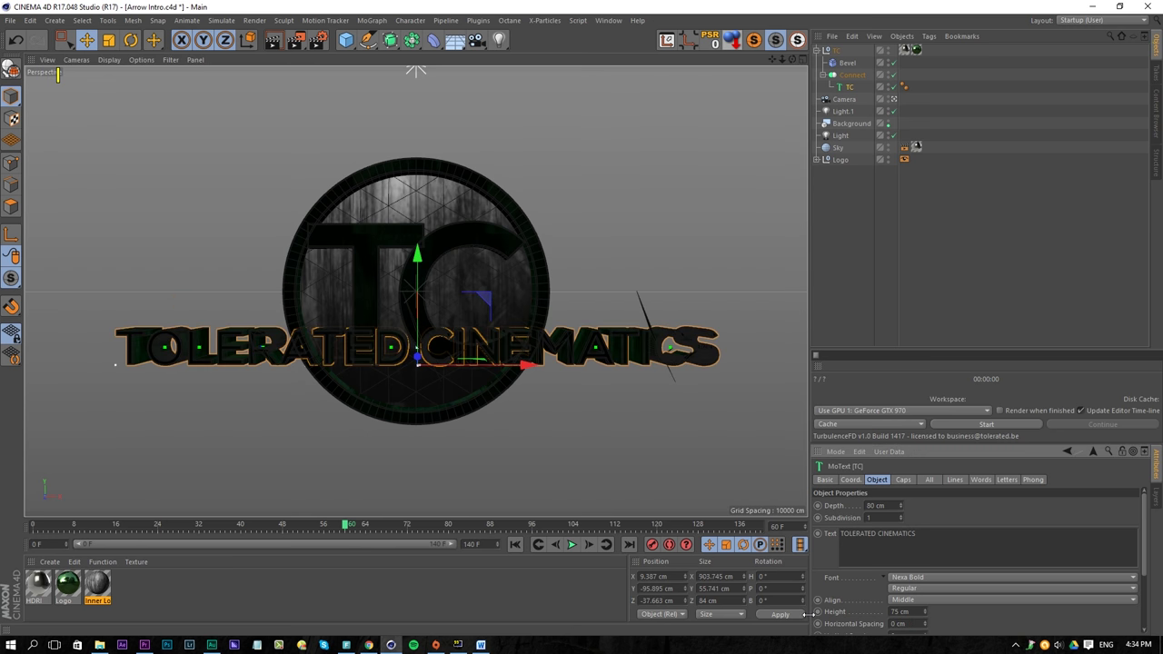
{"action": "left_click_drag", "start_coordinate": [419, 302], "coordinate": [419, 251]}
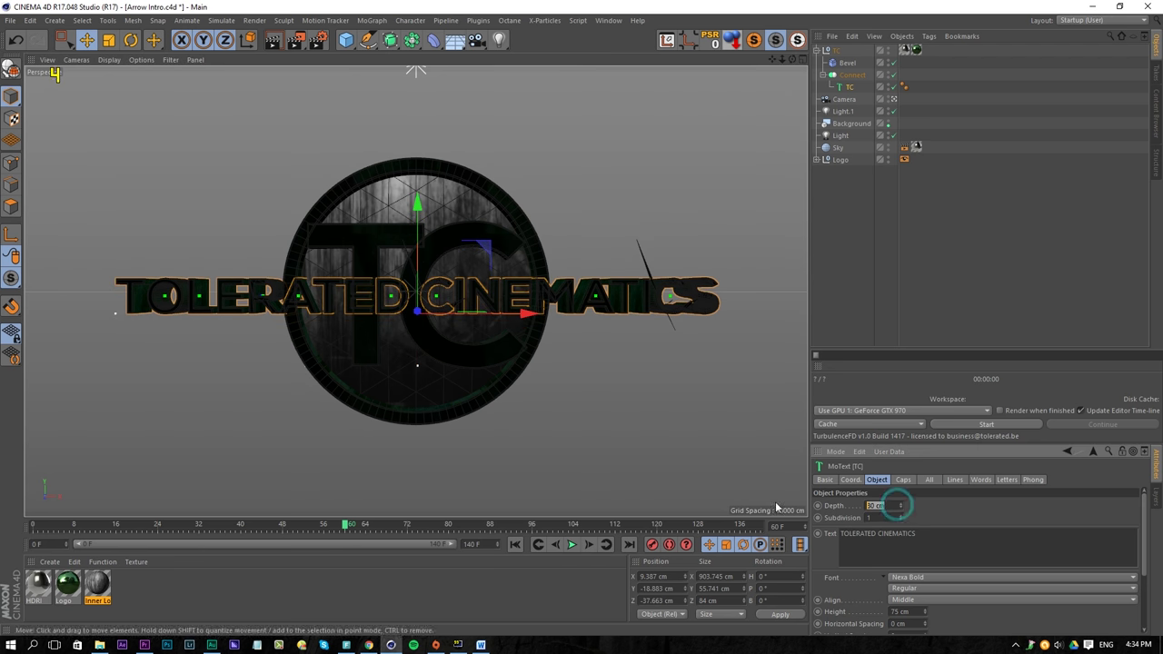
Step: Disable the Constrain option for the text's caps and set the extrusion depth to 25 cm
{"action": "scroll", "coordinate": [857, 615], "scroll_direction": "down", "scroll_amount": 5}
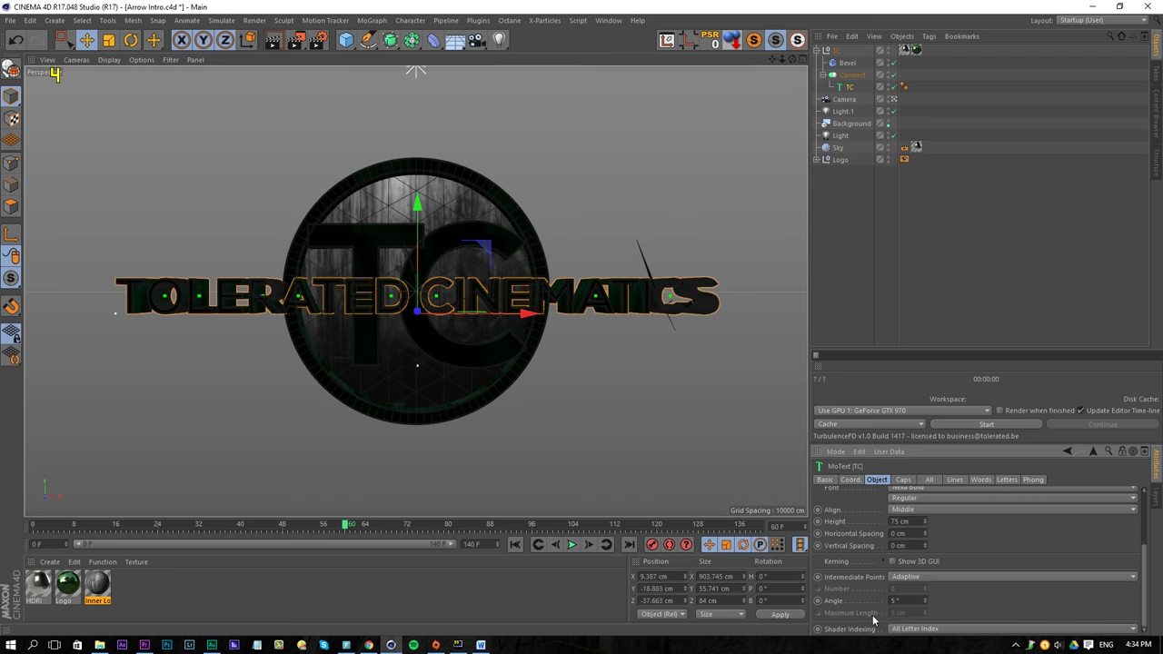
{"action": "scroll", "coordinate": [871, 608], "scroll_direction": "up", "scroll_amount": 5}
{"action": "scroll", "coordinate": [870, 607], "scroll_direction": "down", "scroll_amount": 5}
{"action": "left_click_drag", "start_coordinate": [847, 348], "coordinate": [846, 212]}
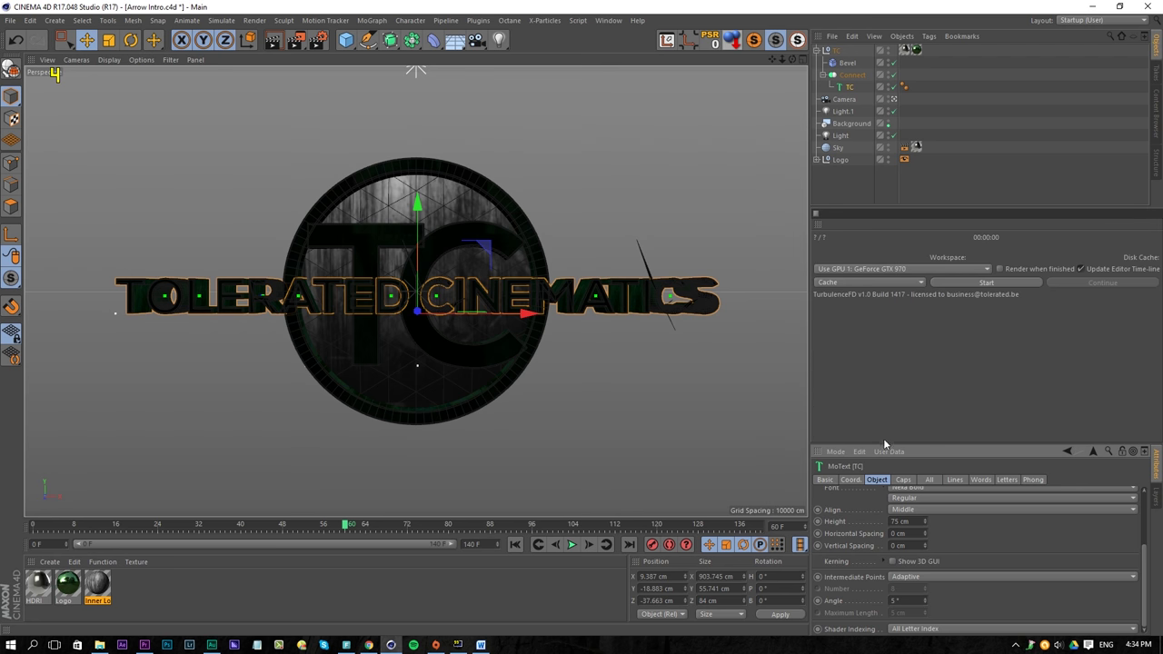
{"action": "left_click", "coordinate": [903, 337]}
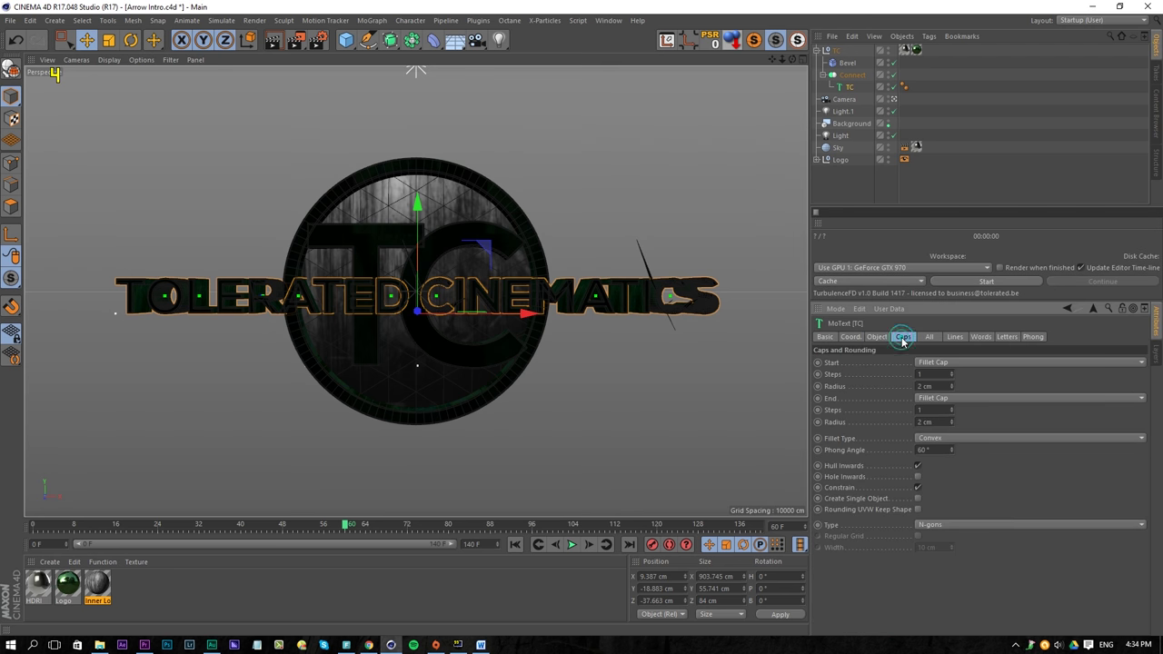
{"action": "left_click", "coordinate": [919, 487]}
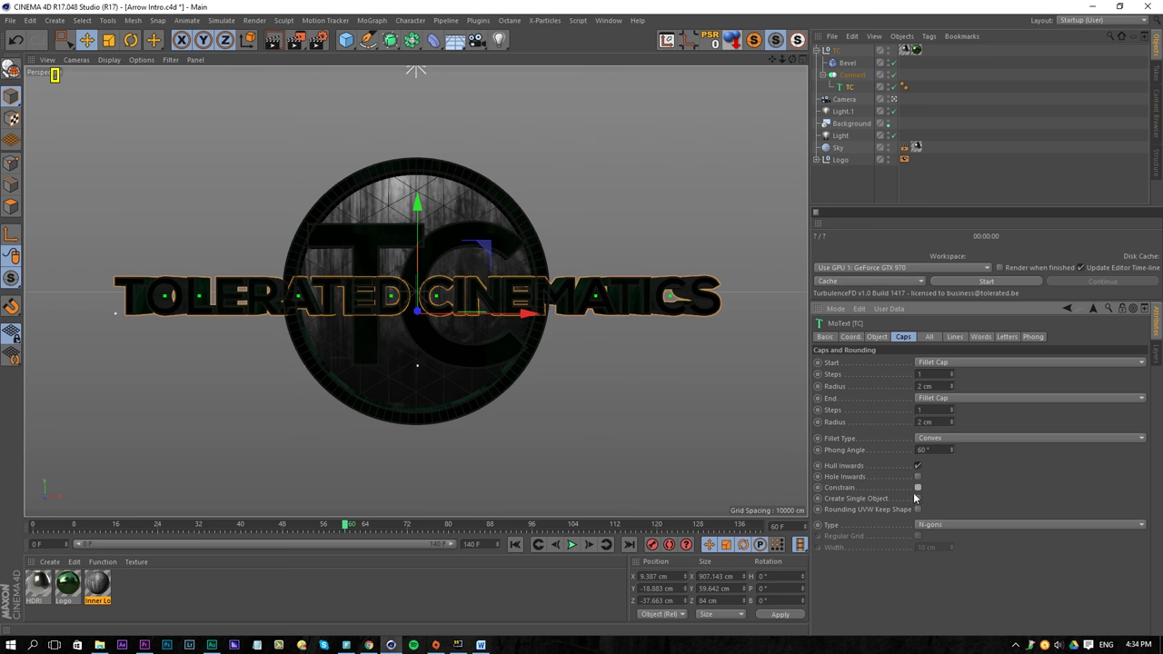
{"action": "left_click", "coordinate": [877, 337]}
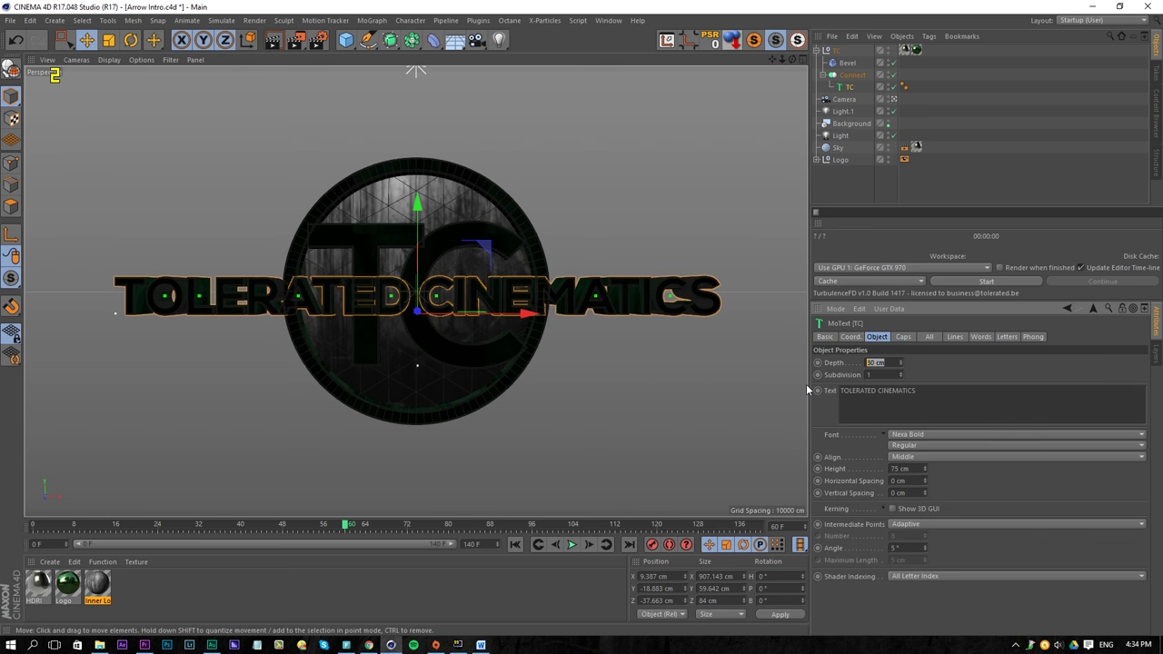
{"action": "type", "text": "25"}
{"action": "key", "text": "Return"}
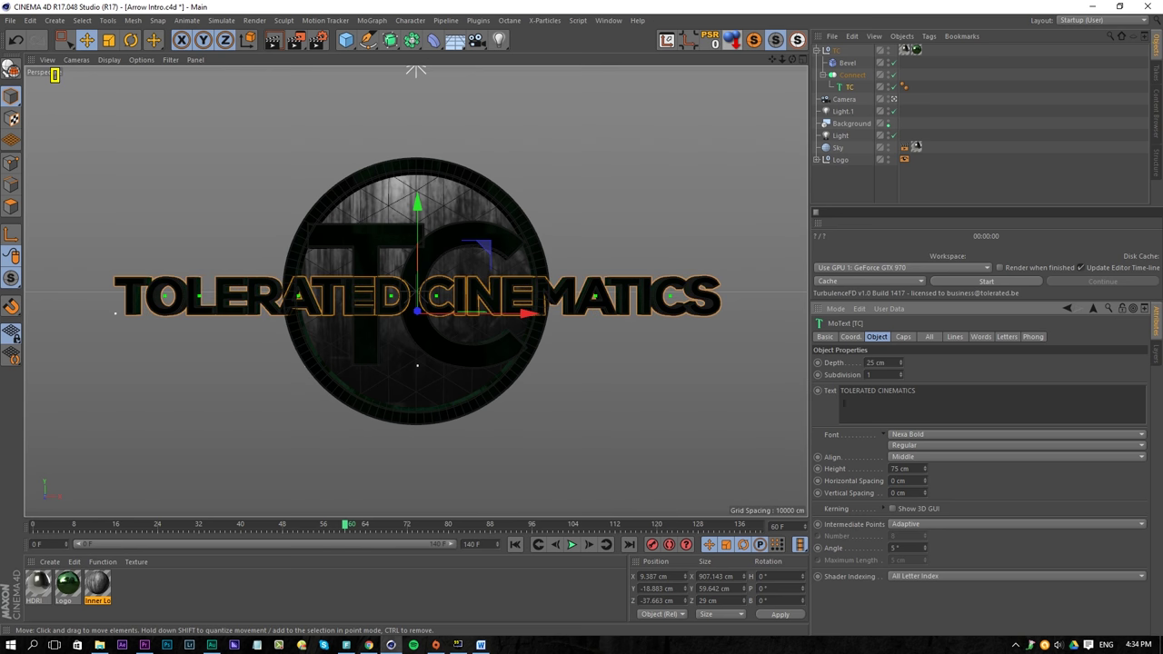
Step: Set the start fillet cap radius of the TOLERATED CINEMATICS text to 1 cm
{"action": "left_click", "coordinate": [903, 337]}
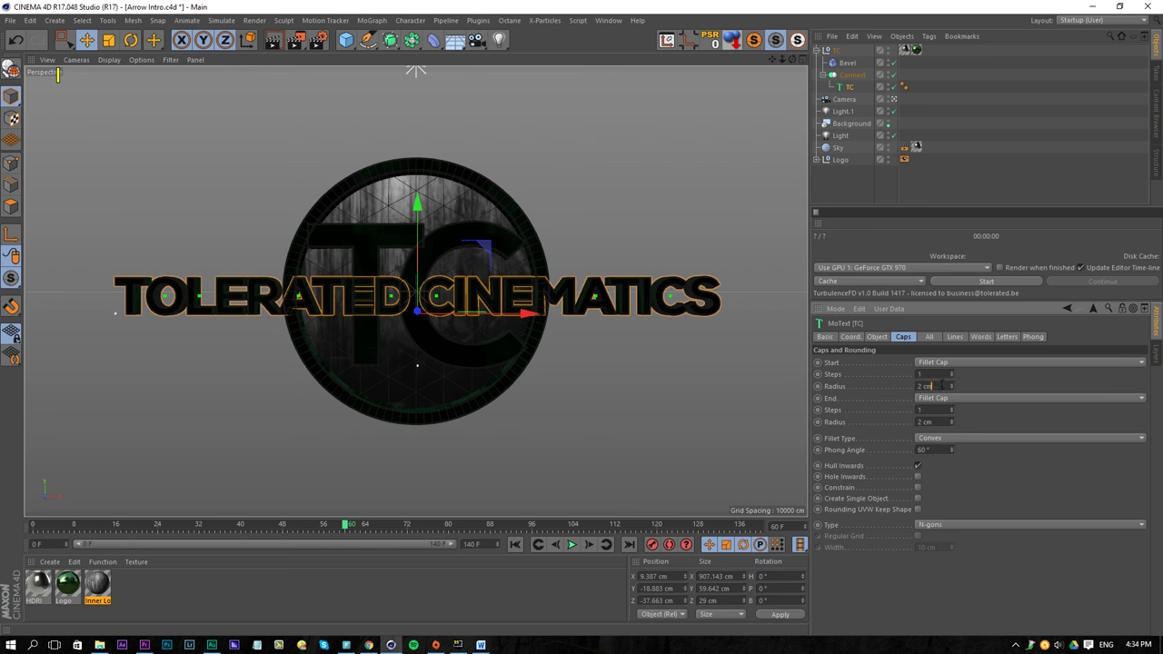
{"action": "left_click_drag", "start_coordinate": [942, 386], "coordinate": [856, 389]}
{"action": "type", "text": "1"}
{"action": "key", "text": "Return"}
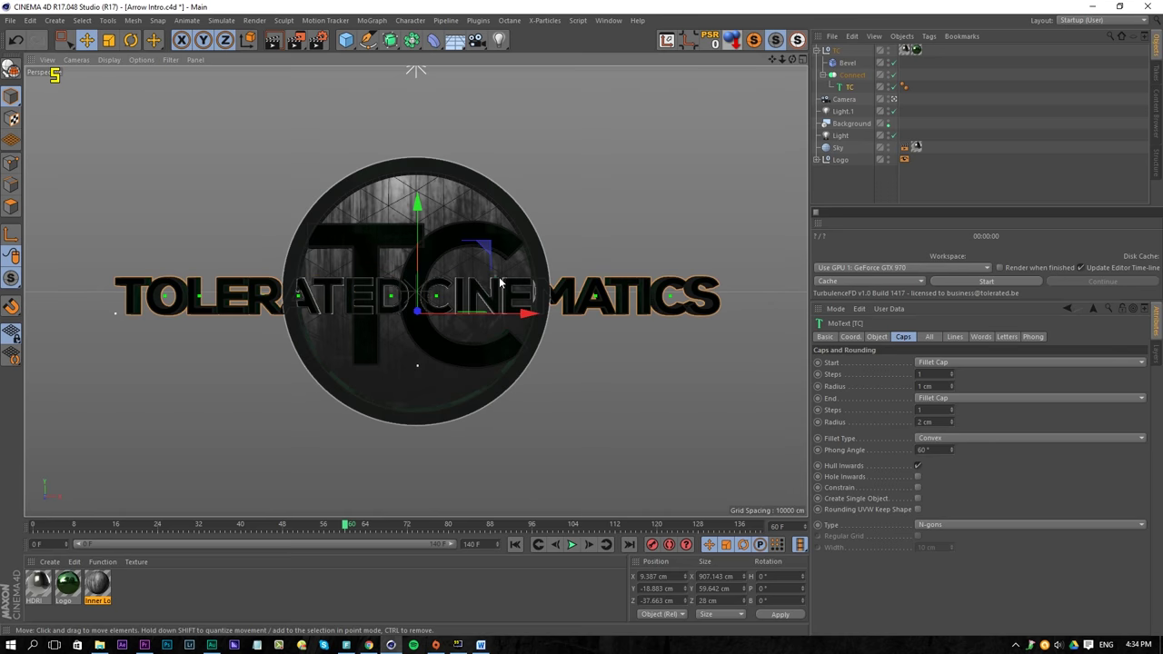
Step: Set the offset of the duplicated text group's Bevel deformer to 0.05 cm
{"action": "right_click_drag", "start_coordinate": [497, 278], "coordinate": [900, 277], "text": "alt"}
{"action": "left_click_drag", "start_coordinate": [483, 338], "coordinate": [426, 362], "text": "alt"}
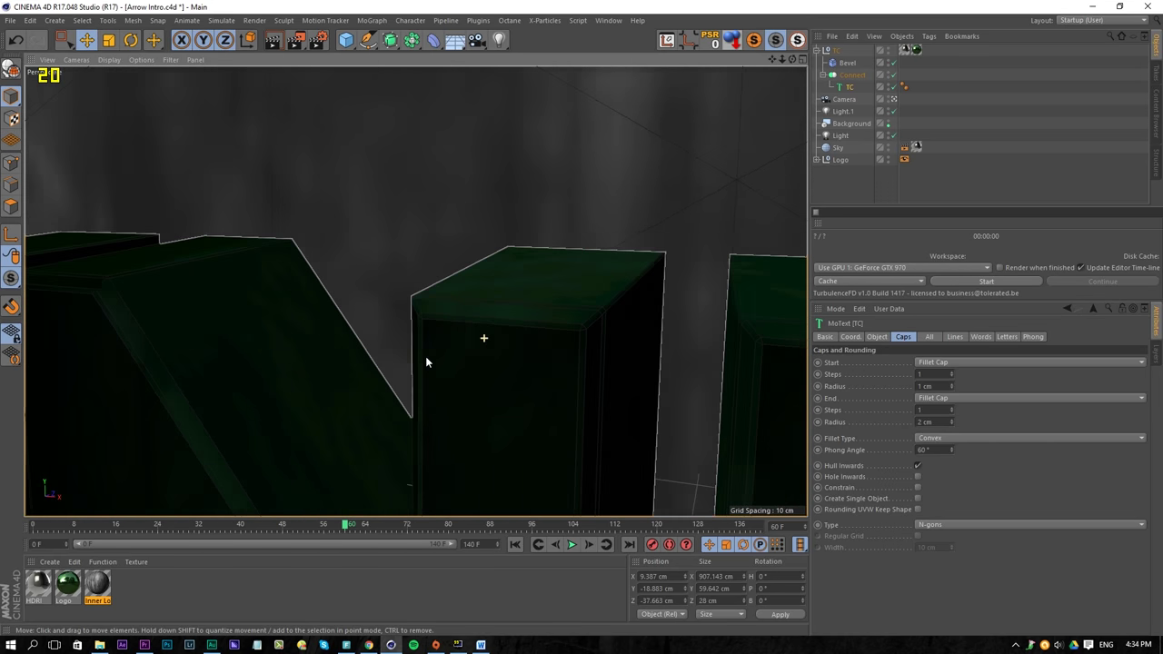
{"action": "scroll", "coordinate": [509, 382], "scroll_direction": "down", "scroll_amount": 3}
{"action": "left_click_drag", "start_coordinate": [944, 386], "coordinate": [825, 382]}
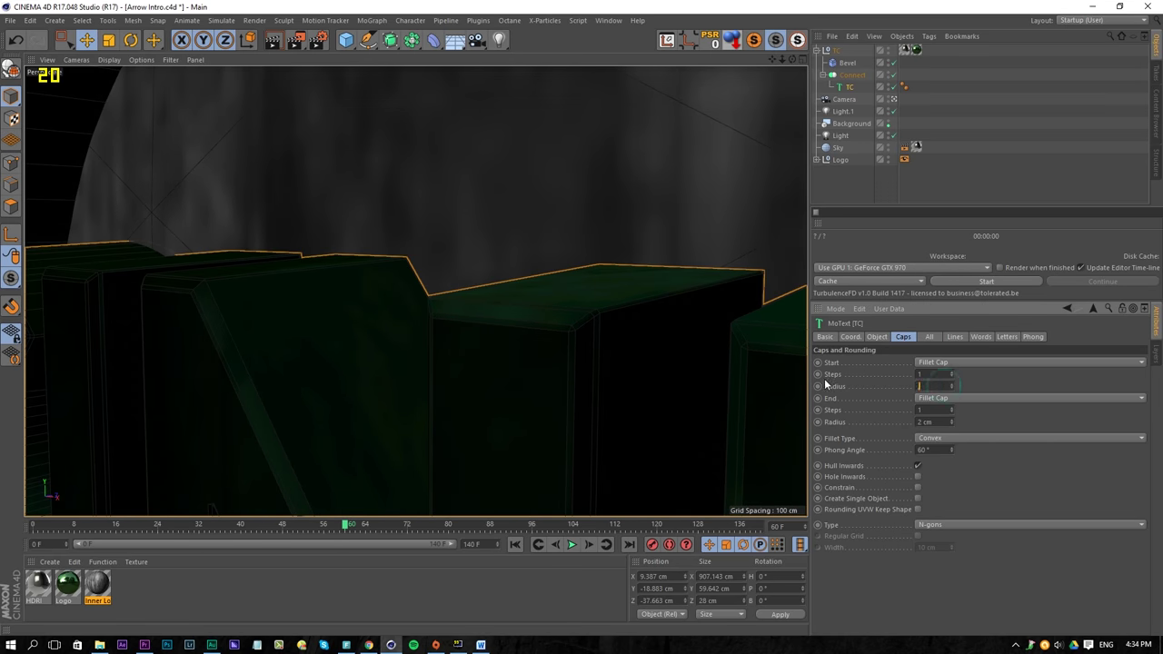
{"action": "left_click", "coordinate": [847, 62]}
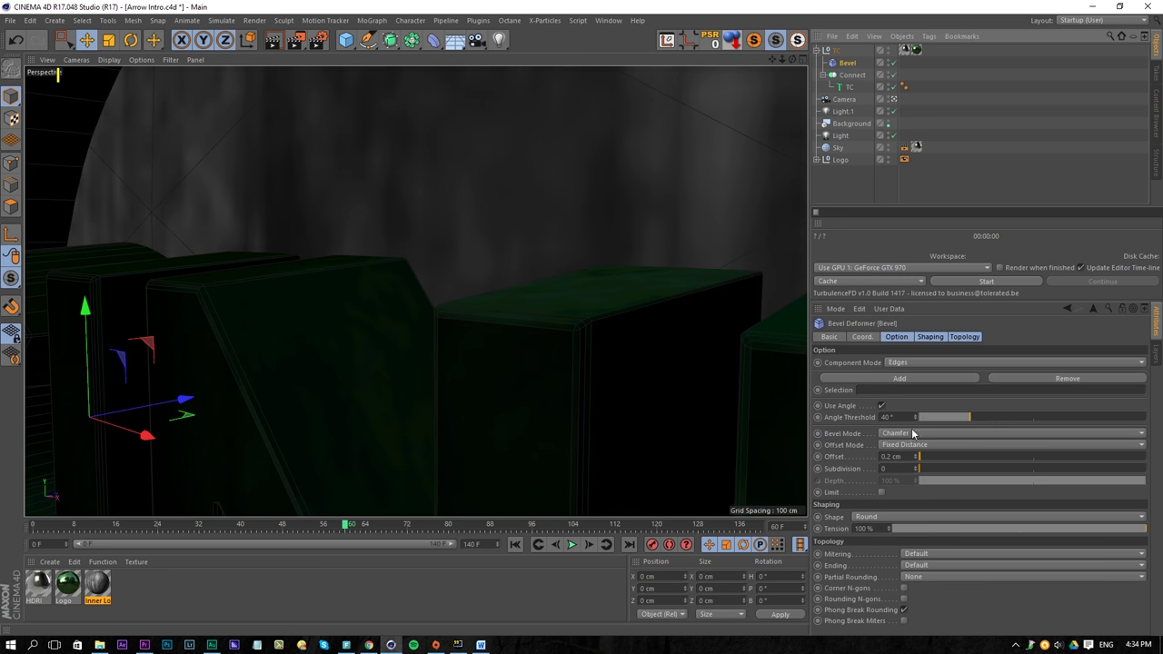
{"action": "double_click", "coordinate": [892, 457]}
{"action": "left_click_drag", "start_coordinate": [898, 458], "coordinate": [803, 454]}
{"action": "type", "text": "0.05"}
{"action": "key", "text": "Return"}
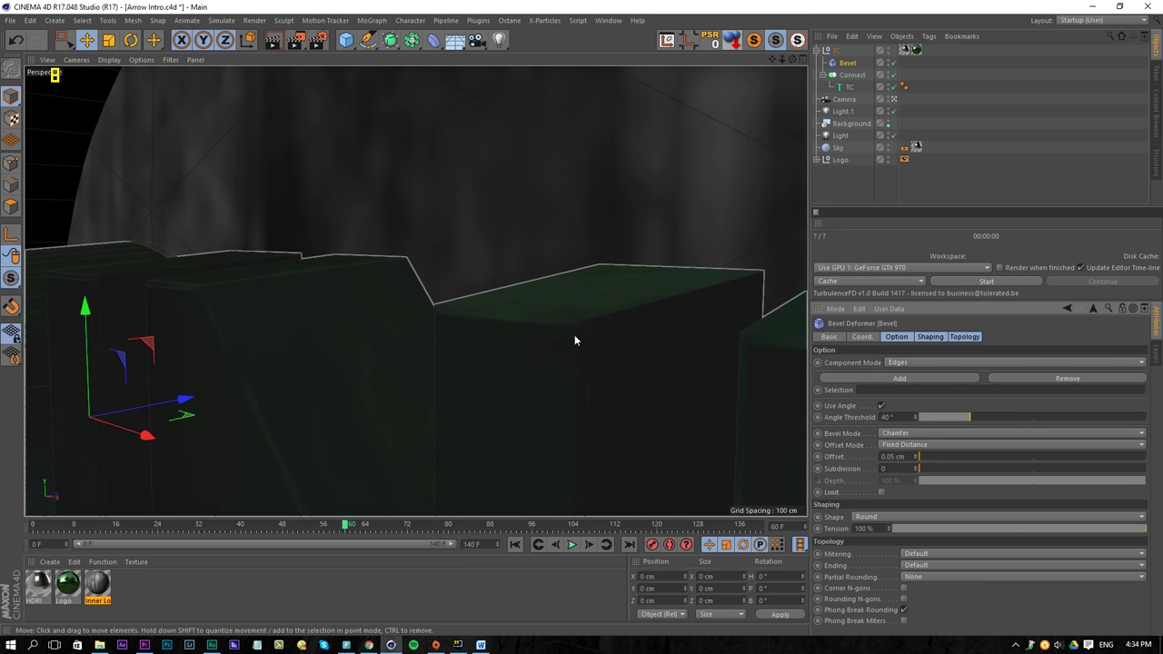
Step: Examine the bevelled TOLERATED CINEMATICS lettering up close and as a whole in front of the logo
{"action": "left_click_drag", "start_coordinate": [521, 338], "coordinate": [573, 332], "text": "alt"}
{"action": "right_click_drag", "start_coordinate": [573, 332], "coordinate": [363, 405], "text": "alt"}
{"action": "middle_click_drag", "start_coordinate": [456, 359], "coordinate": [478, 318], "text": "alt"}
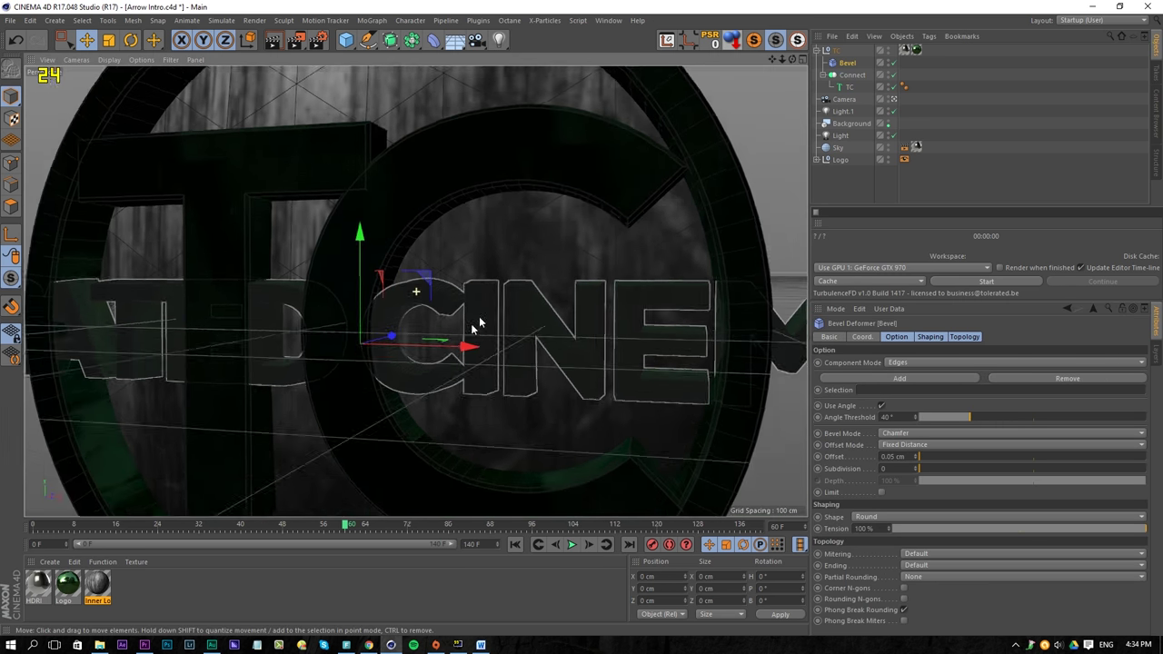
{"action": "left_click_drag", "start_coordinate": [401, 300], "coordinate": [533, 315], "text": "alt"}
{"action": "scroll", "coordinate": [533, 314], "scroll_direction": "down", "scroll_amount": 10}
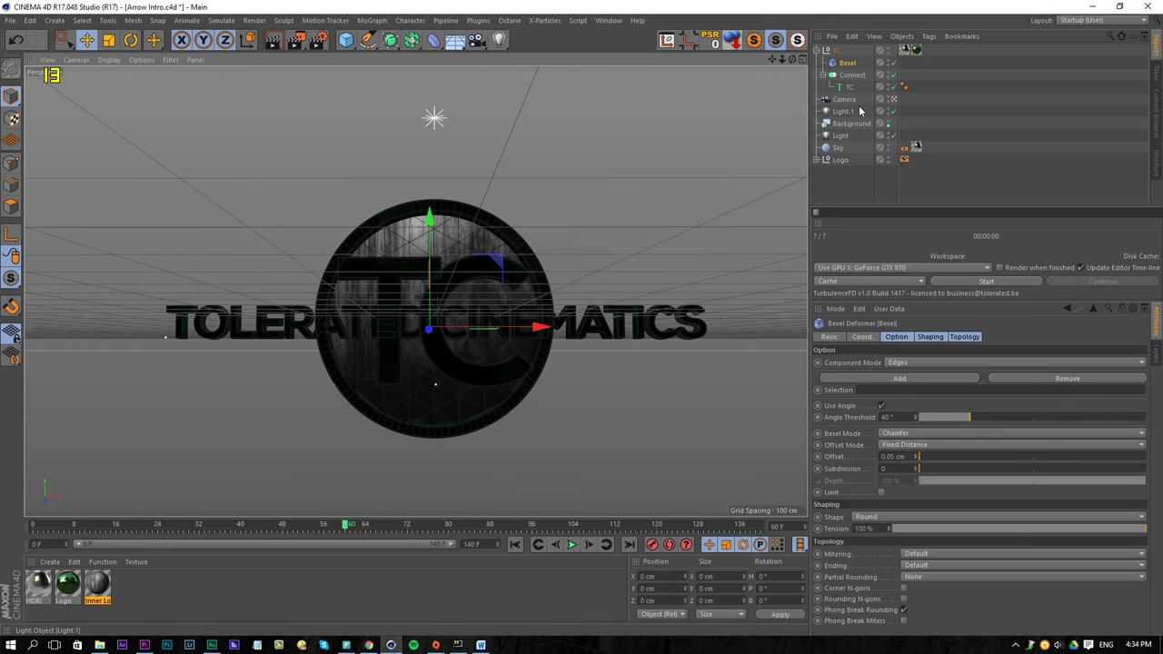
Step: Play the animation briefly from the start and select the Camera object
{"action": "left_click", "coordinate": [515, 544]}
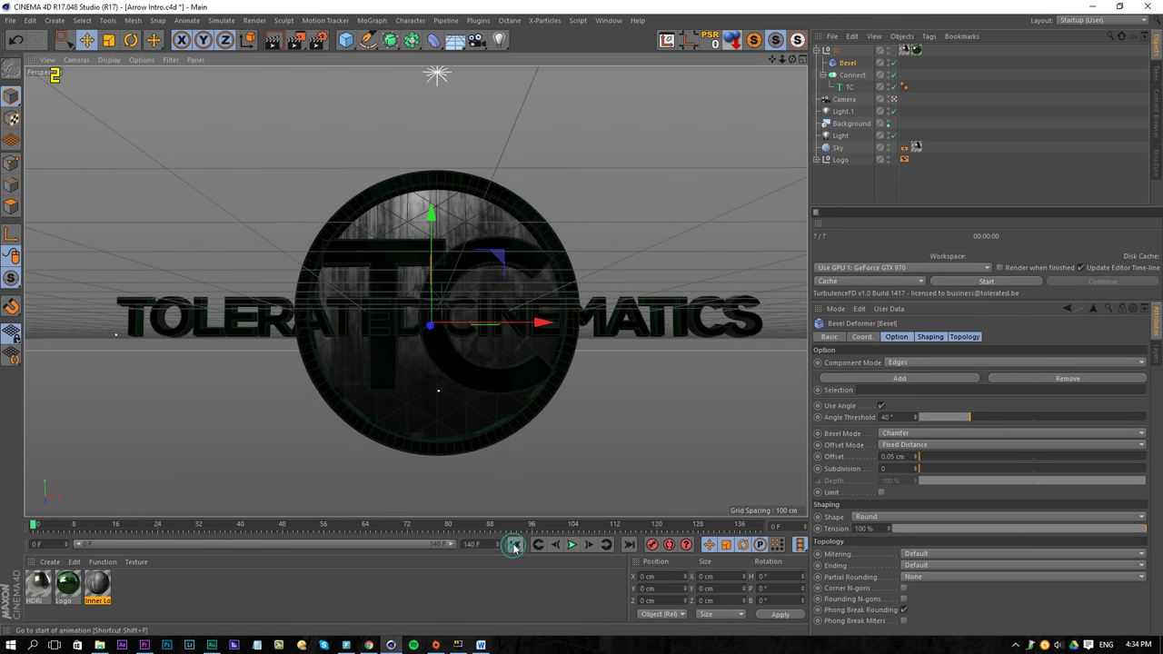
{"action": "left_click", "coordinate": [572, 544]}
{"action": "left_click", "coordinate": [571, 544]}
{"action": "left_click", "coordinate": [836, 100]}
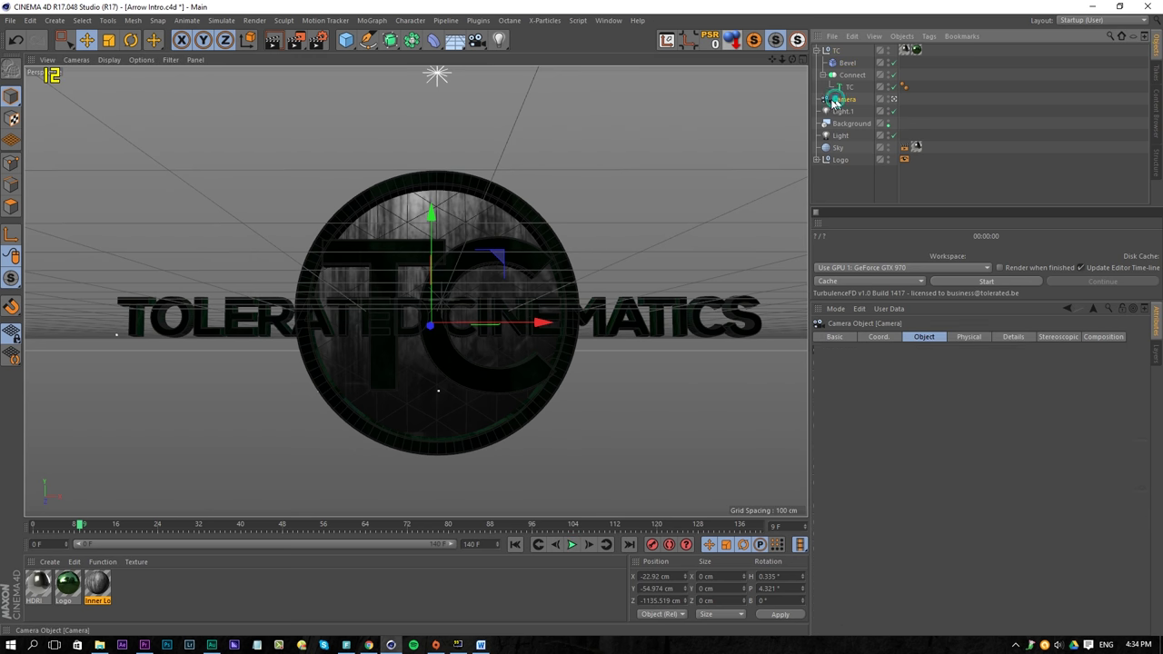
Step: Centre and straighten the camera by setting its X and Y position to 0 cm and its heading and pitch to 0°
{"action": "left_click", "coordinate": [868, 336]}
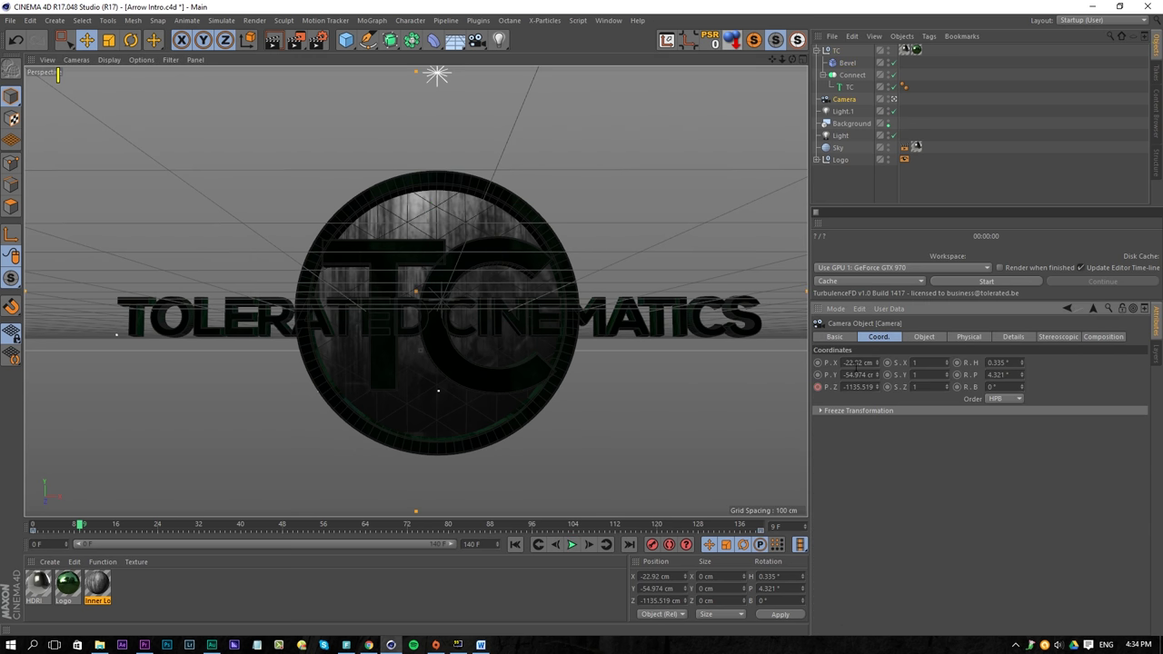
{"action": "double_click", "coordinate": [857, 375]}
{"action": "type", "text": "0"}
{"action": "key", "text": "Return"}
{"action": "double_click", "coordinate": [994, 363]}
{"action": "type", "text": "0"}
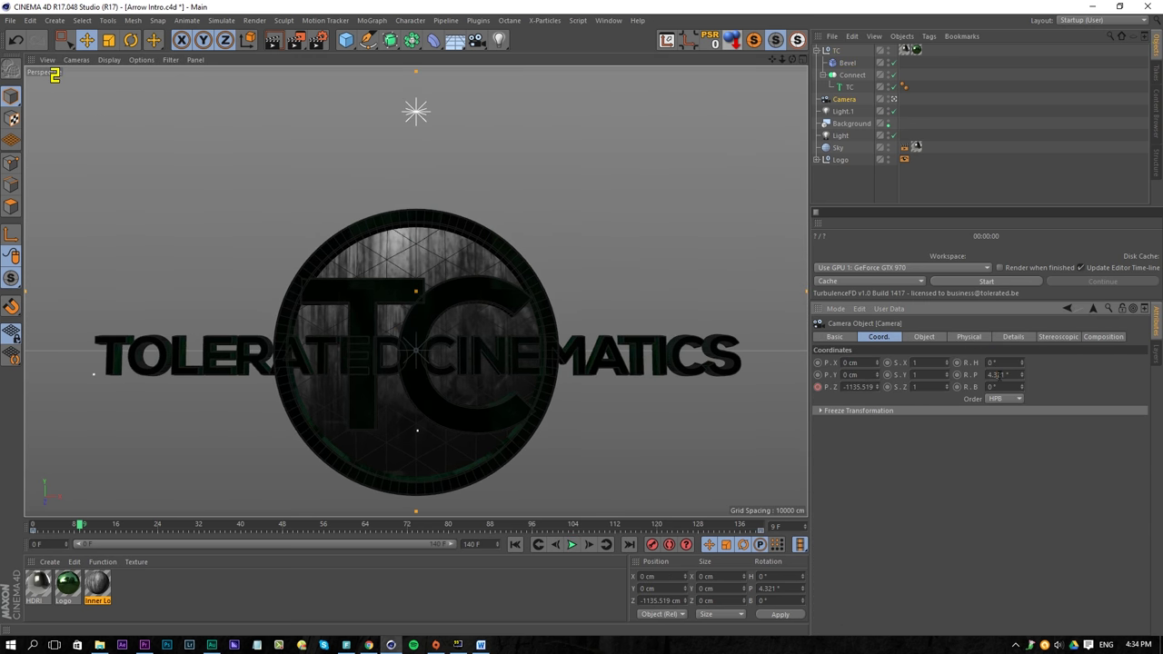
{"action": "double_click", "coordinate": [998, 374]}
{"action": "type", "text": "0"}
{"action": "key", "text": "Return"}
Step: Lock the Camera object in place with a Protection tag and clear the selection
{"action": "right_click", "coordinate": [848, 99]}
{"action": "mouse_move", "coordinate": [918, 106]}
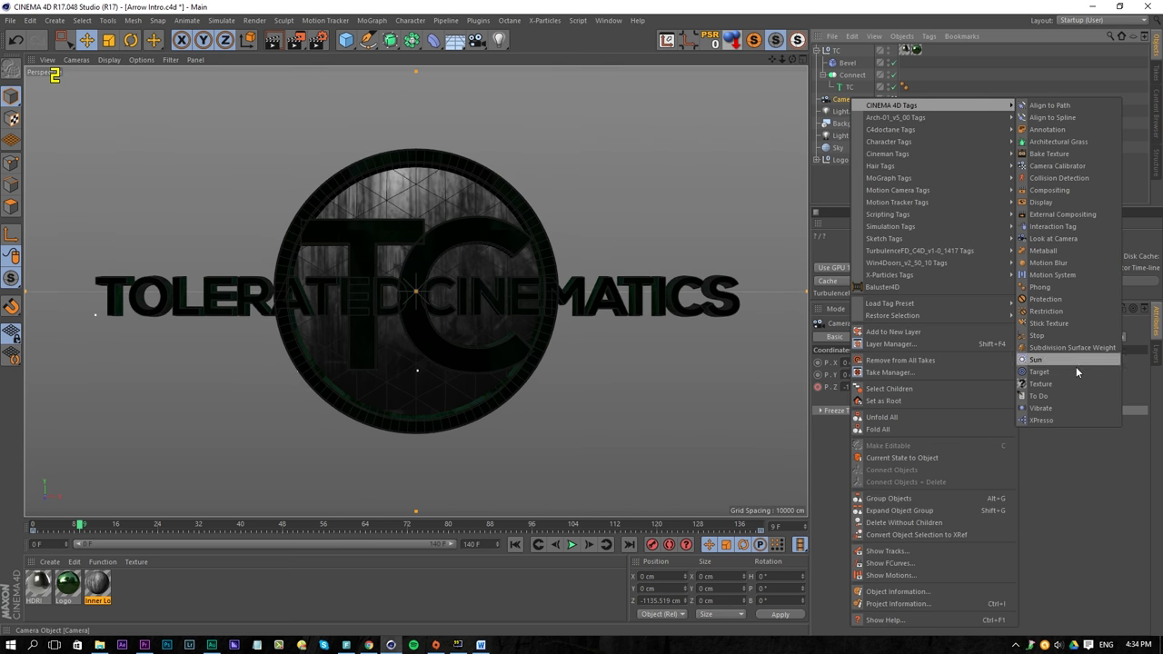
{"action": "left_click", "coordinate": [1056, 302]}
{"action": "left_click", "coordinate": [976, 164]}
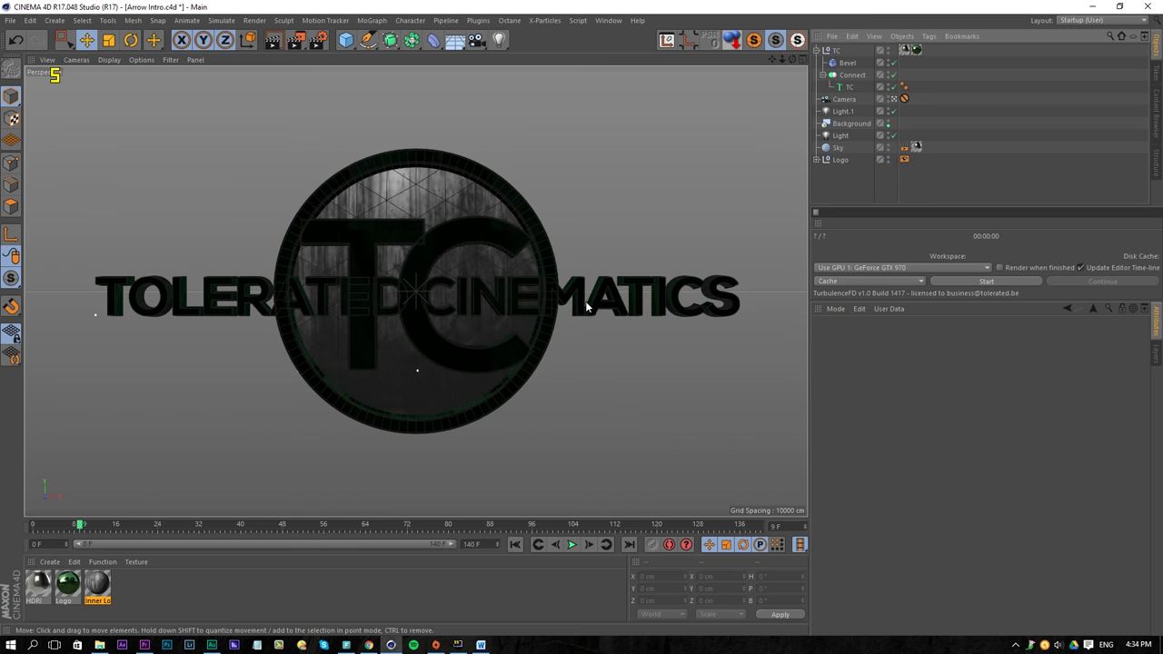
Step: Rename the text group's TC null as Tolerated cinematics
{"action": "left_click", "coordinate": [838, 50]}
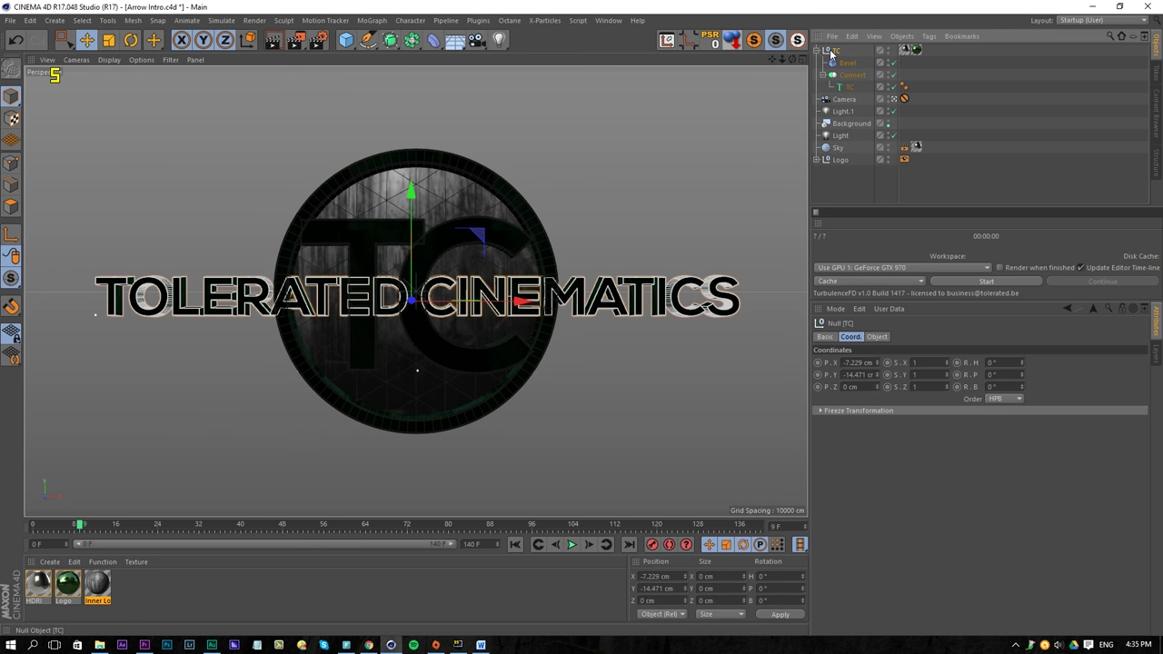
{"action": "double_click", "coordinate": [838, 50]}
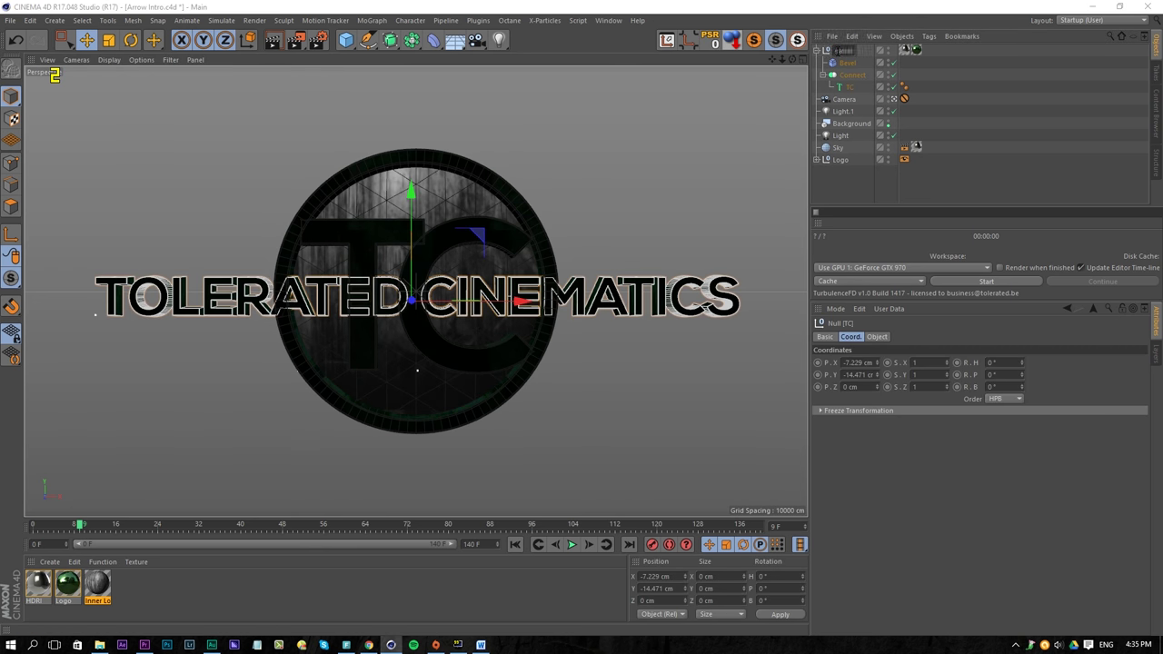
{"action": "type", "text": "Tolerated cinematics"}
{"action": "key", "text": "Return"}
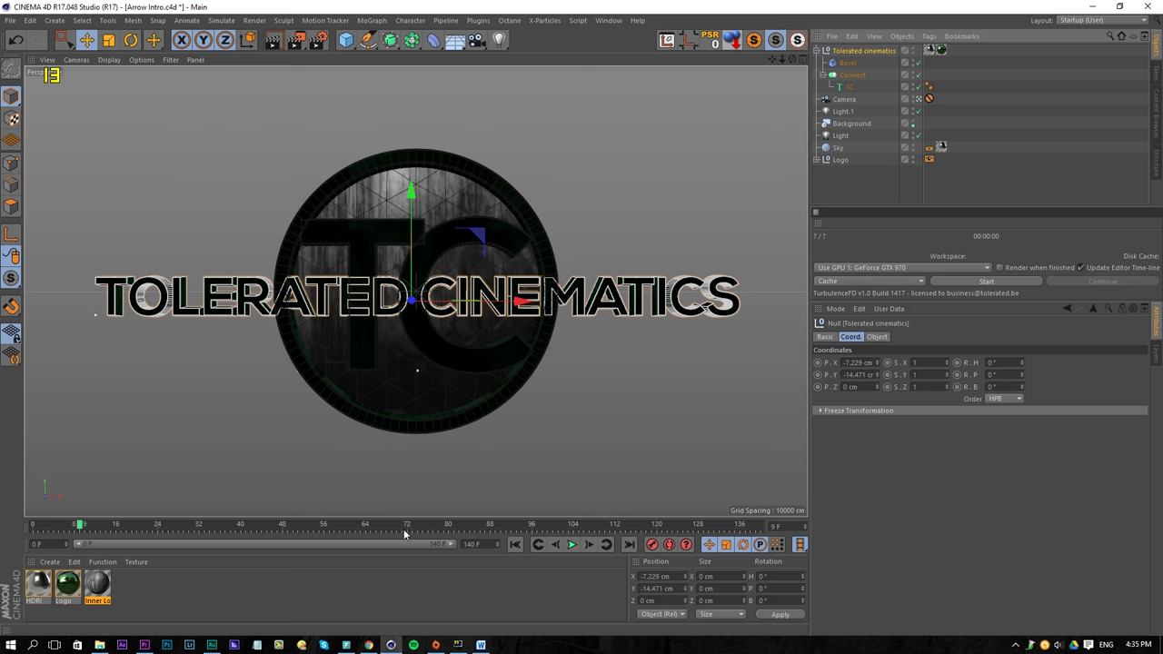
Step: Go to frame 60, add a Display tag to the Tolerated cinematics group and enable the tag's Visibility property
{"action": "left_click_drag", "start_coordinate": [405, 533], "coordinate": [347, 538]}
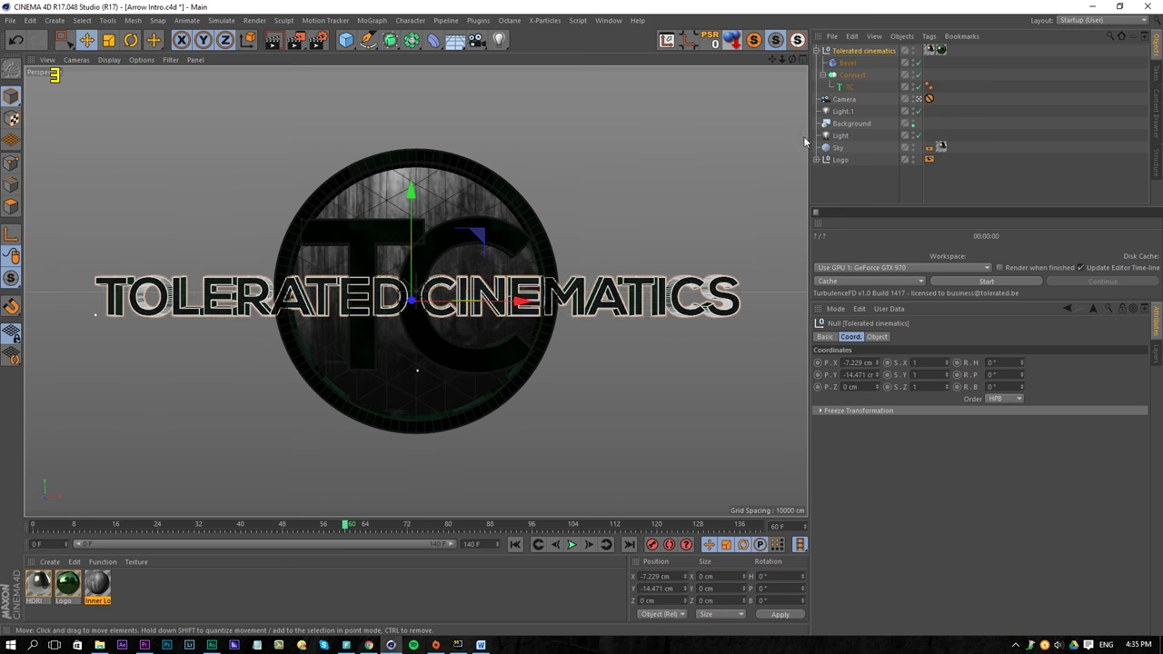
{"action": "right_click", "coordinate": [886, 52]}
{"action": "mouse_move", "coordinate": [924, 59]}
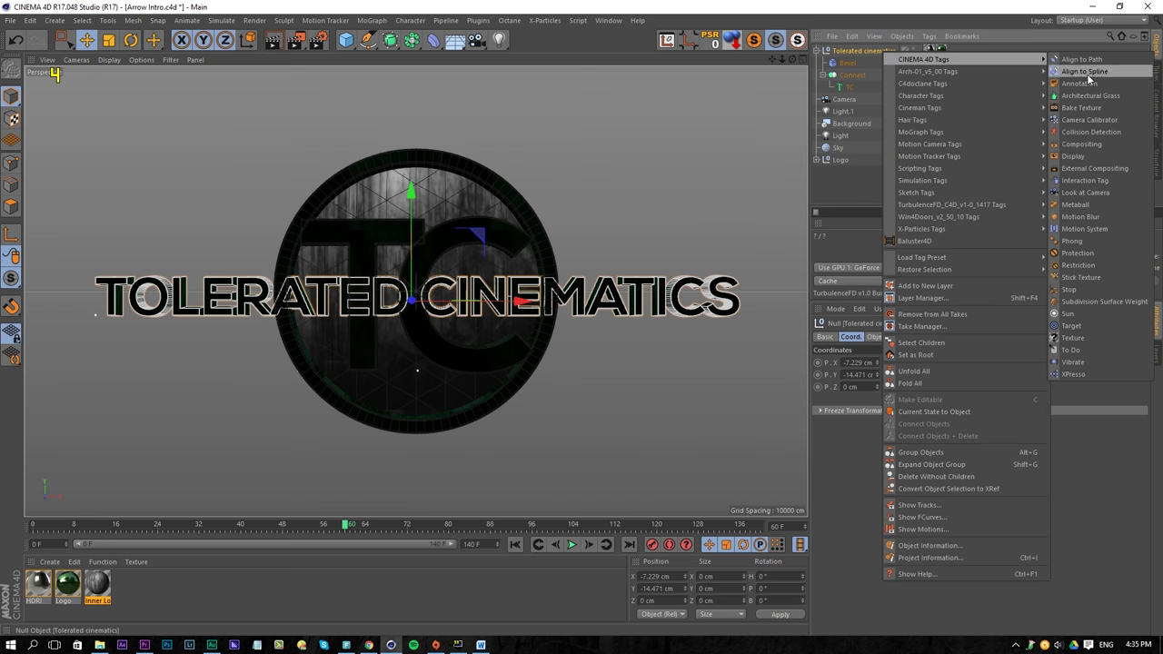
{"action": "left_click", "coordinate": [1074, 156]}
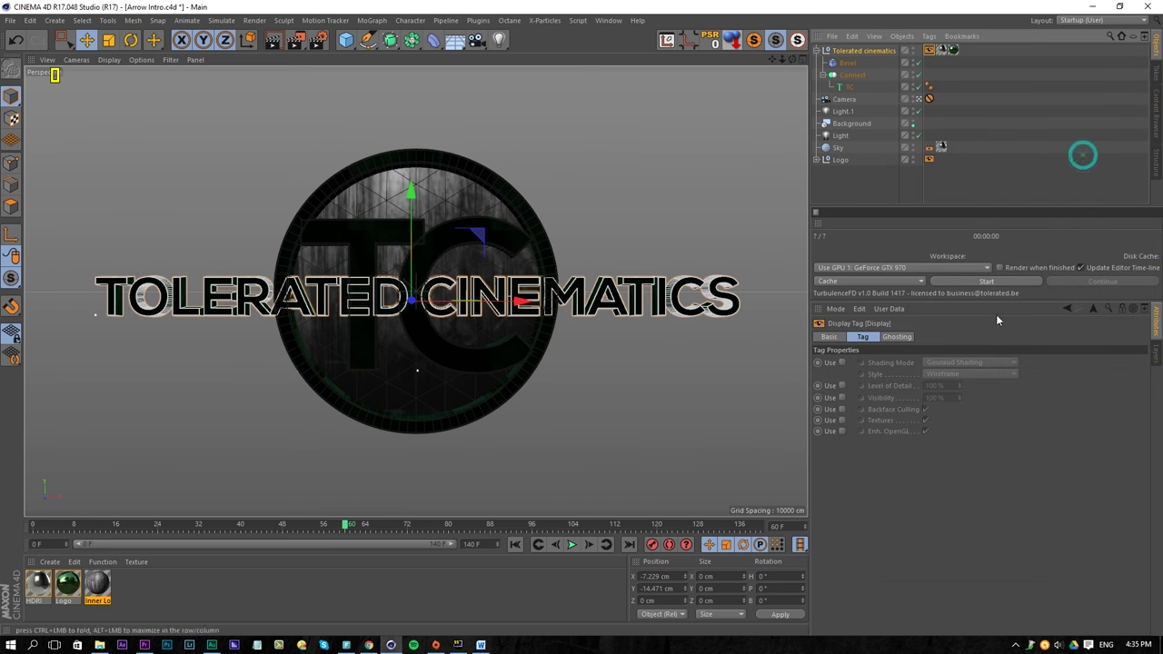
{"action": "left_click", "coordinate": [843, 397]}
Step: Try keyframing the Display tag's Visibility at frame 60 and at 0% on frame 61
{"action": "left_click", "coordinate": [862, 398]}
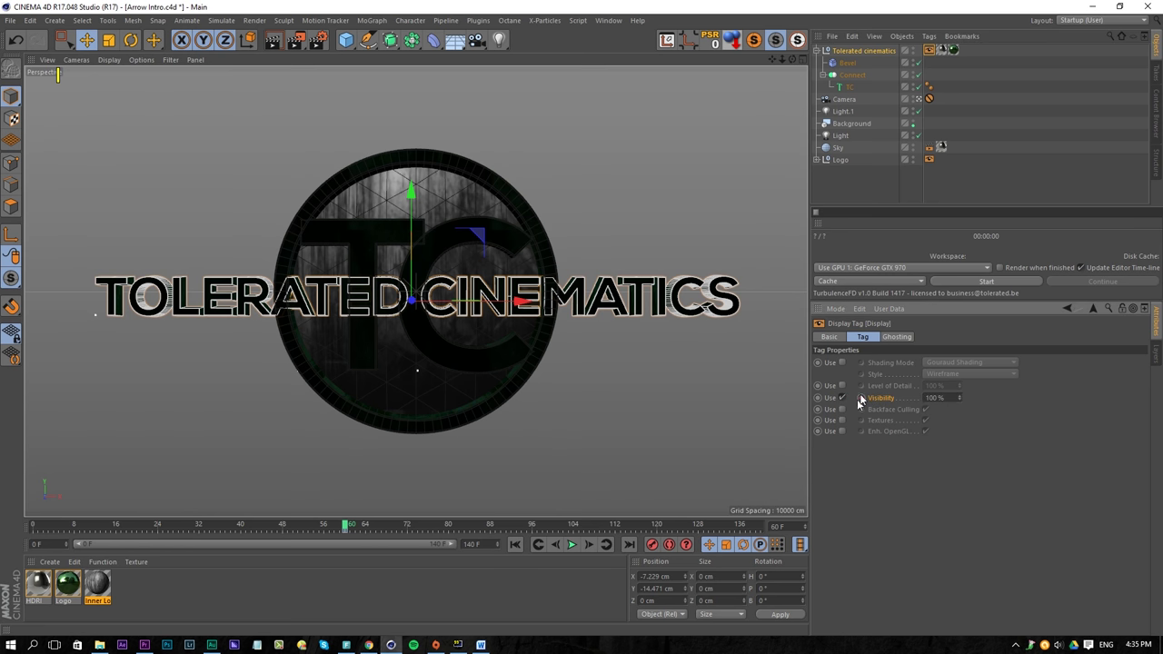
{"action": "left_click_drag", "start_coordinate": [952, 399], "coordinate": [860, 402]}
{"action": "type", "text": "0"}
{"action": "key", "text": "Return"}
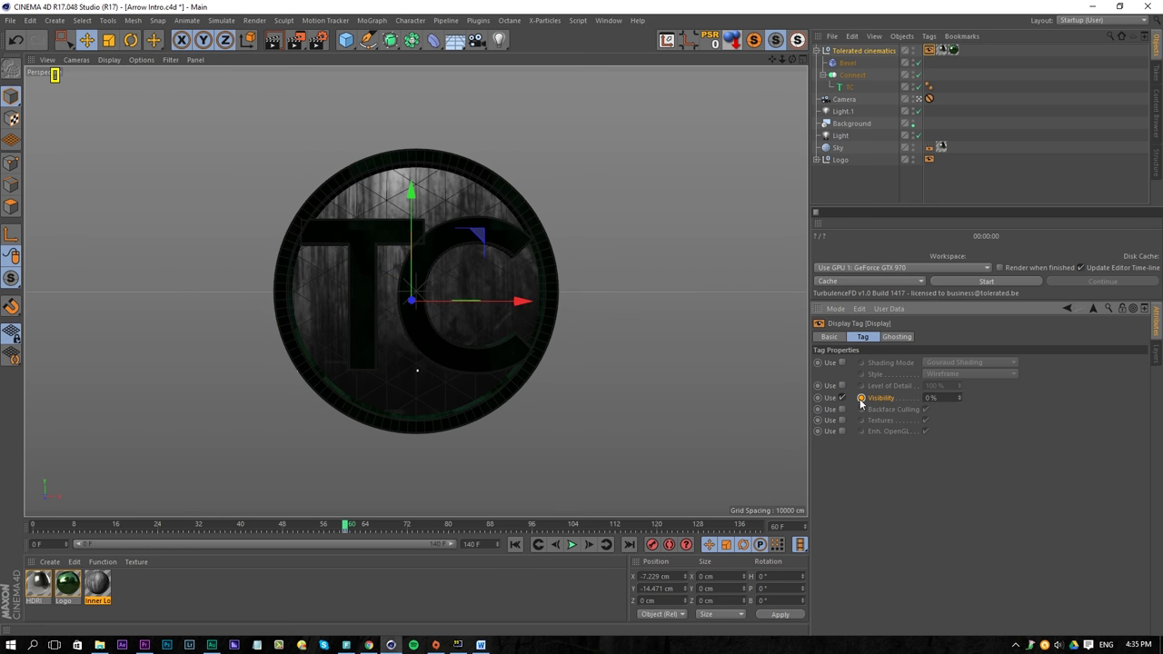
{"action": "left_click", "coordinate": [589, 545]}
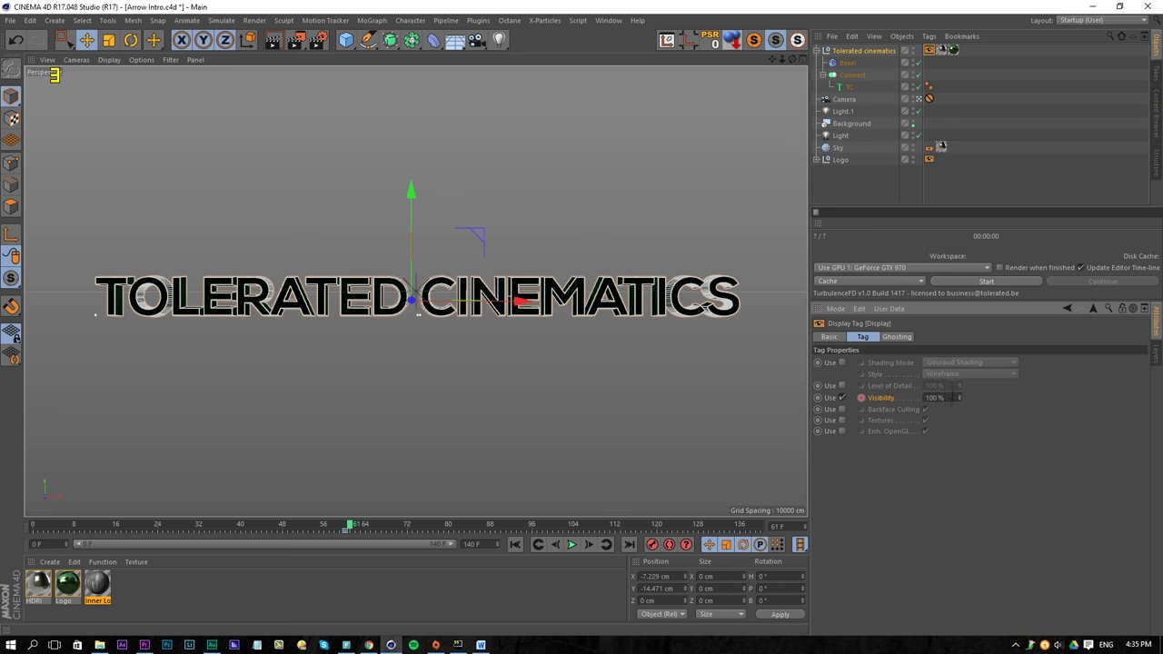
{"action": "left_click_drag", "start_coordinate": [952, 396], "coordinate": [828, 400]}
{"action": "left_click", "coordinate": [861, 398]}
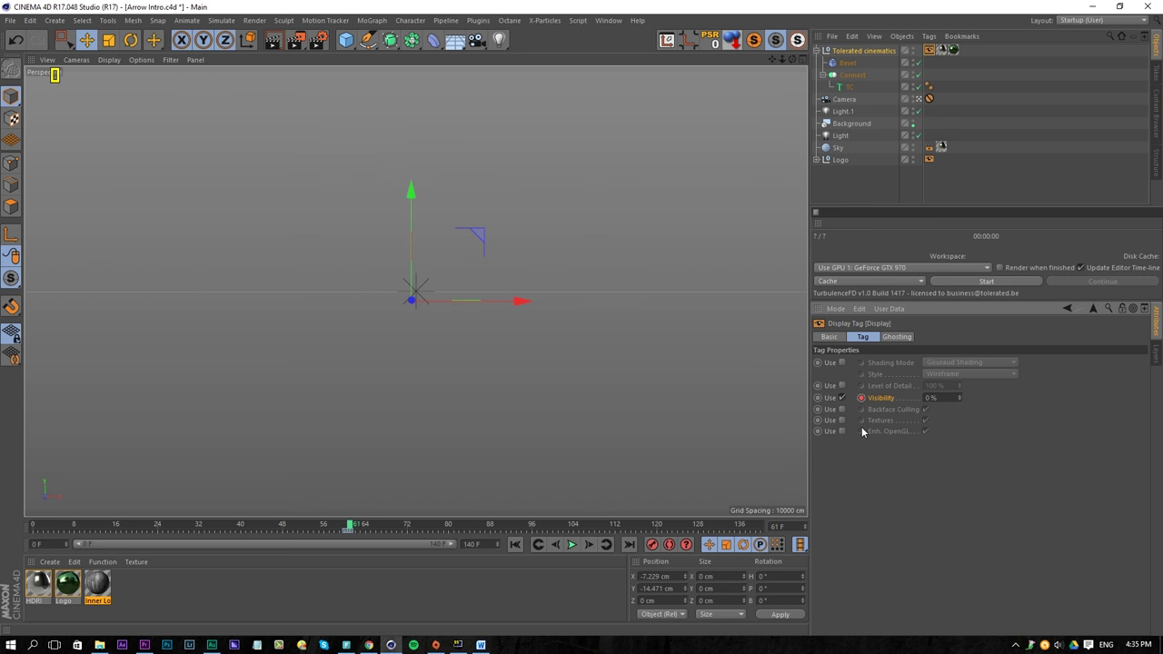
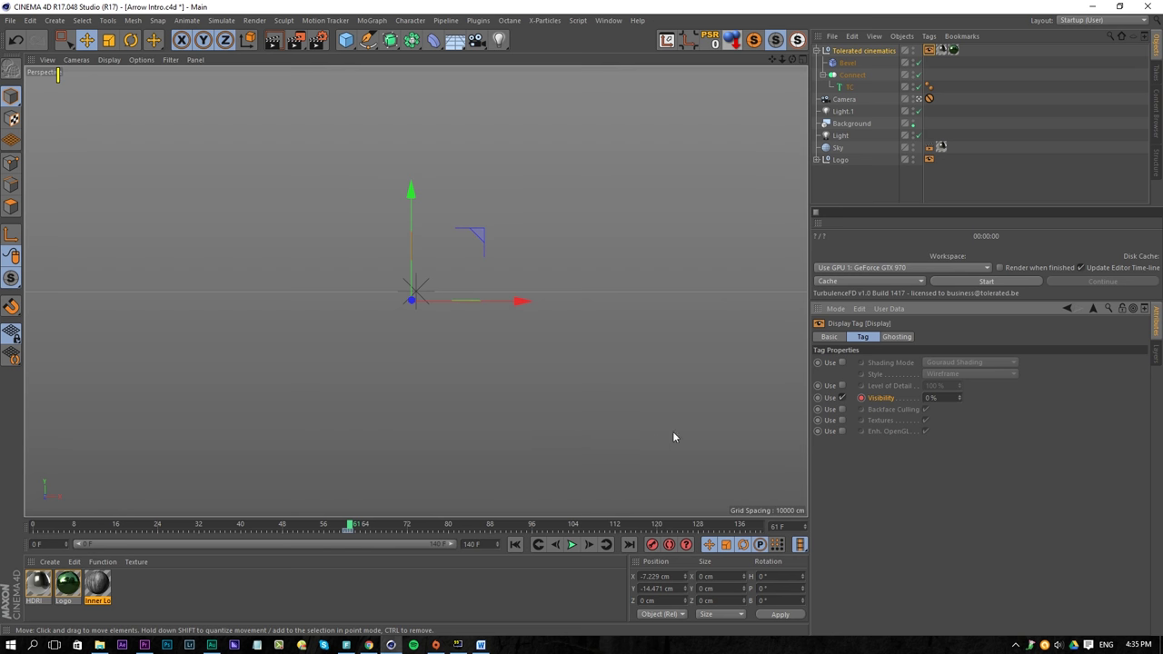
Step: Keyframe the text group's Display tag Visibility at 0% on frame 60 and at 100% on frame 61
{"action": "left_click", "coordinate": [555, 544]}
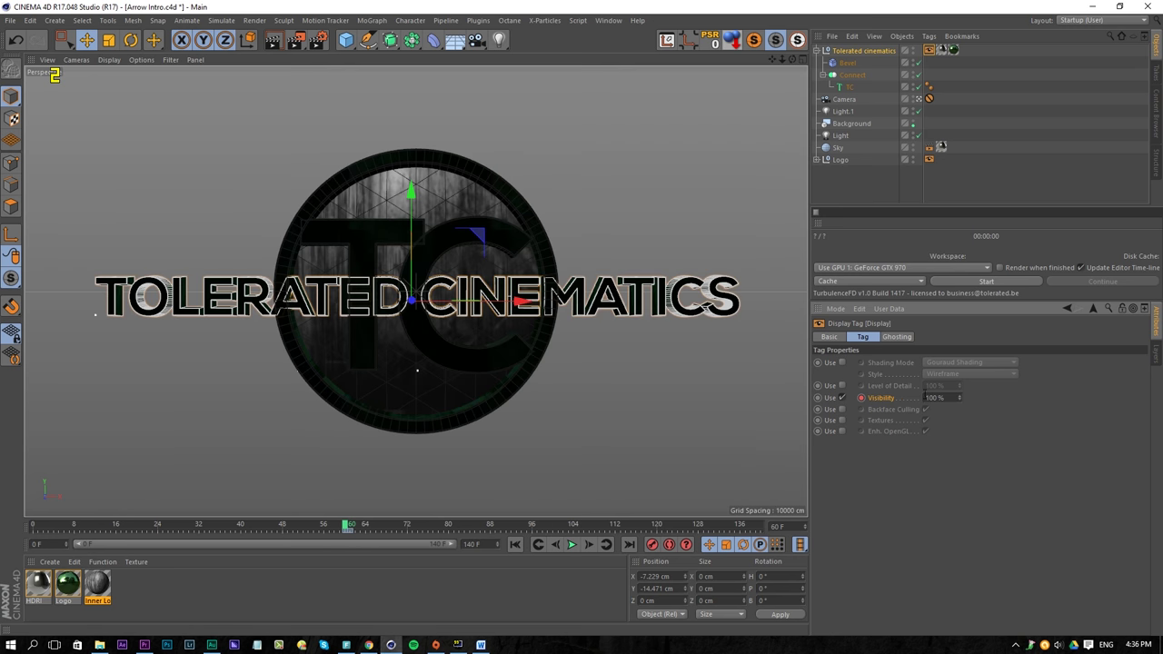
{"action": "left_click_drag", "start_coordinate": [943, 399], "coordinate": [889, 406]}
{"action": "type", "text": "0"}
{"action": "left_click", "coordinate": [860, 398], "text": "ctrl"}
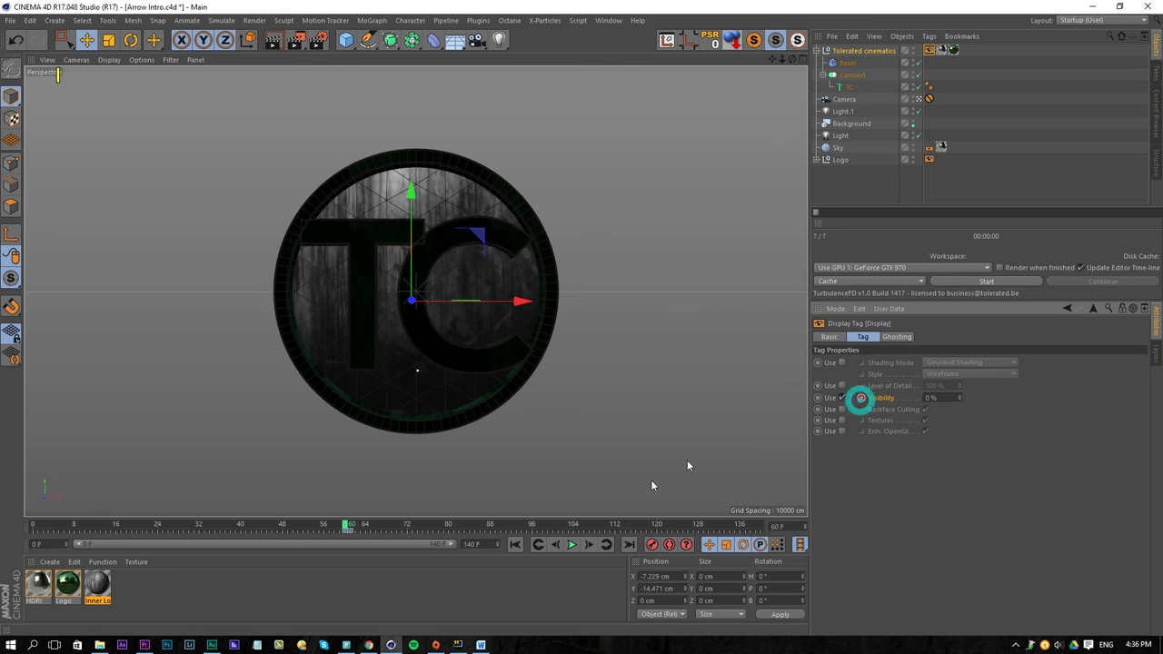
{"action": "left_click", "coordinate": [588, 544]}
{"action": "double_click", "coordinate": [943, 397]}
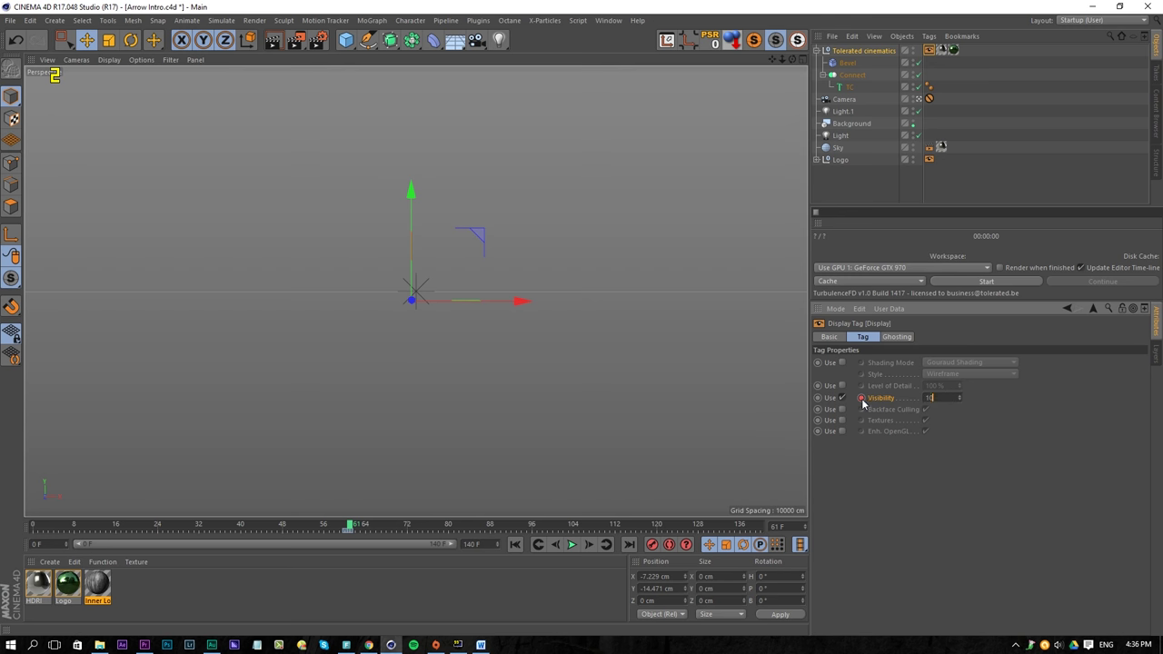
{"action": "type", "text": "100"}
{"action": "key", "text": "Return"}
{"action": "left_click", "coordinate": [862, 397]}
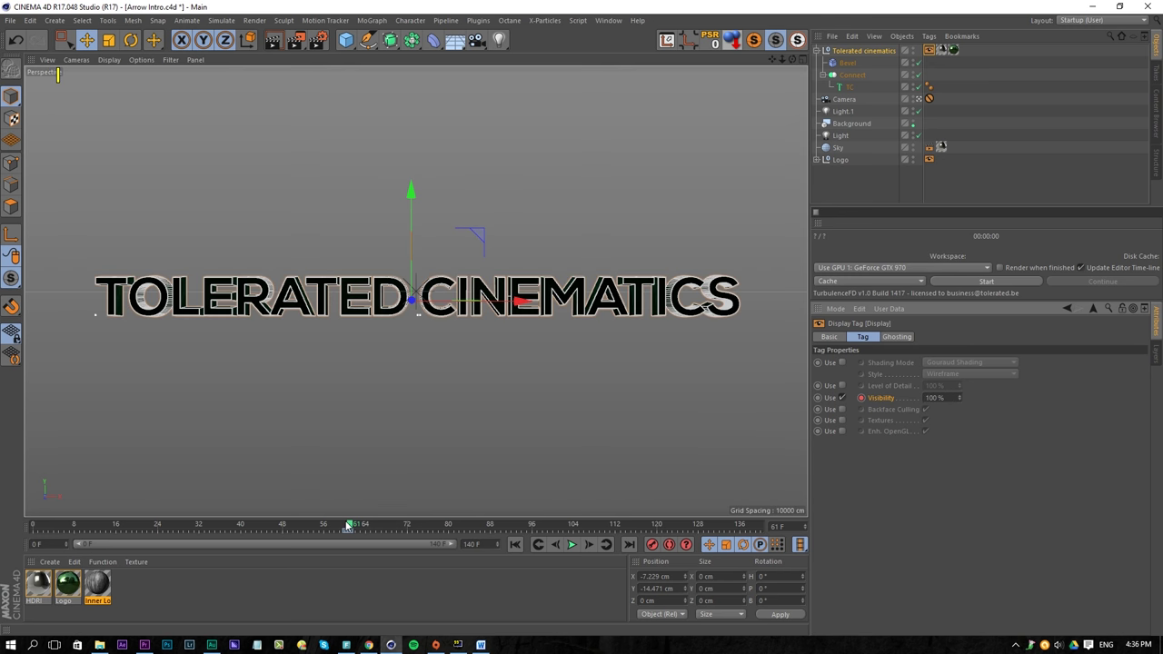
Step: Scale the Tolerated cinematics group down uniformly so it fills just over half the camera view's width
{"action": "left_click_drag", "start_coordinate": [348, 527], "coordinate": [408, 535]}
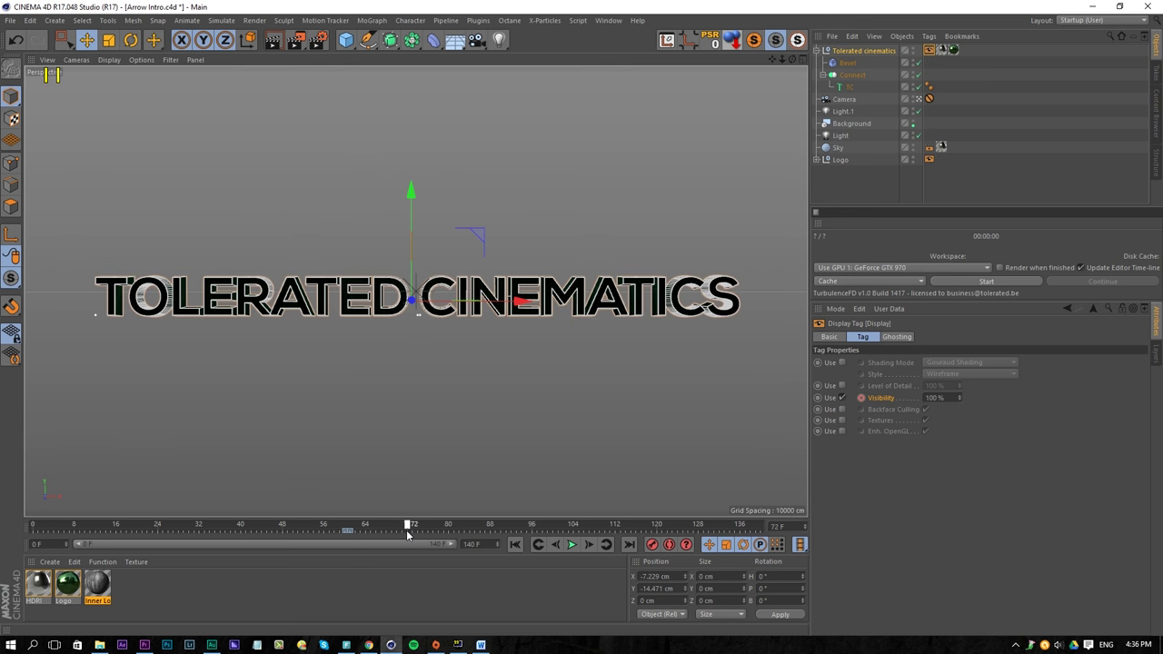
{"action": "left_click", "coordinate": [865, 51]}
{"action": "key", "text": "t"}
{"action": "left_click_drag", "start_coordinate": [691, 158], "coordinate": [568, 196]}
Step: Play the animation from the start to check the logo-to-text switch, and return to frame 0
{"action": "left_click", "coordinate": [515, 544]}
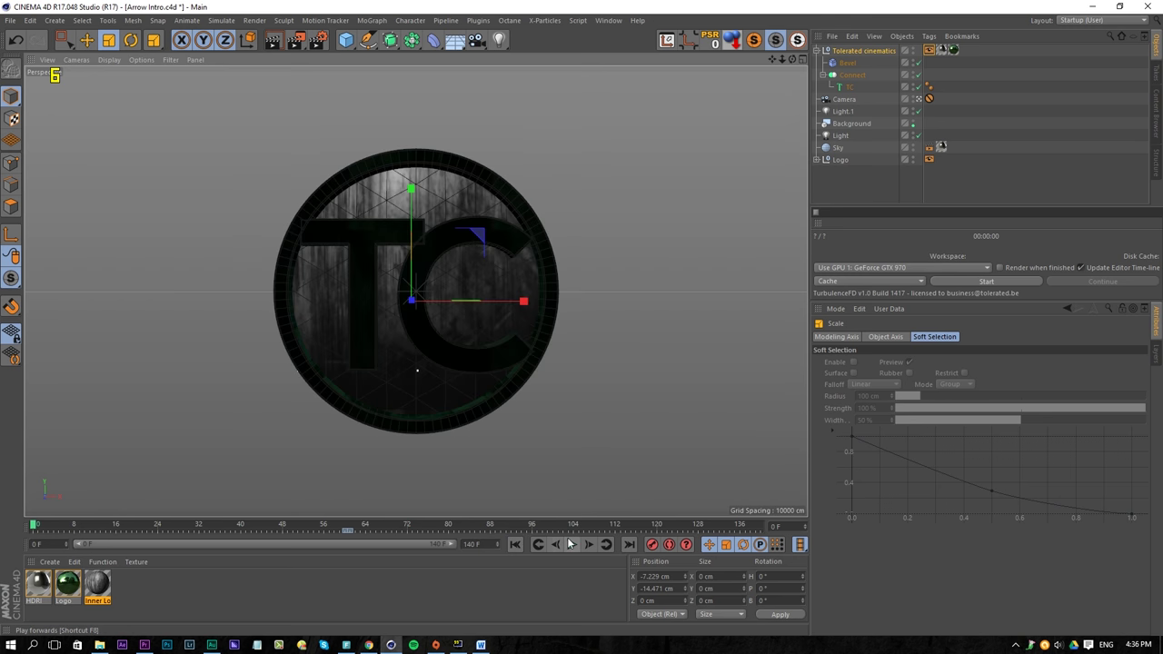
{"action": "left_click", "coordinate": [572, 545]}
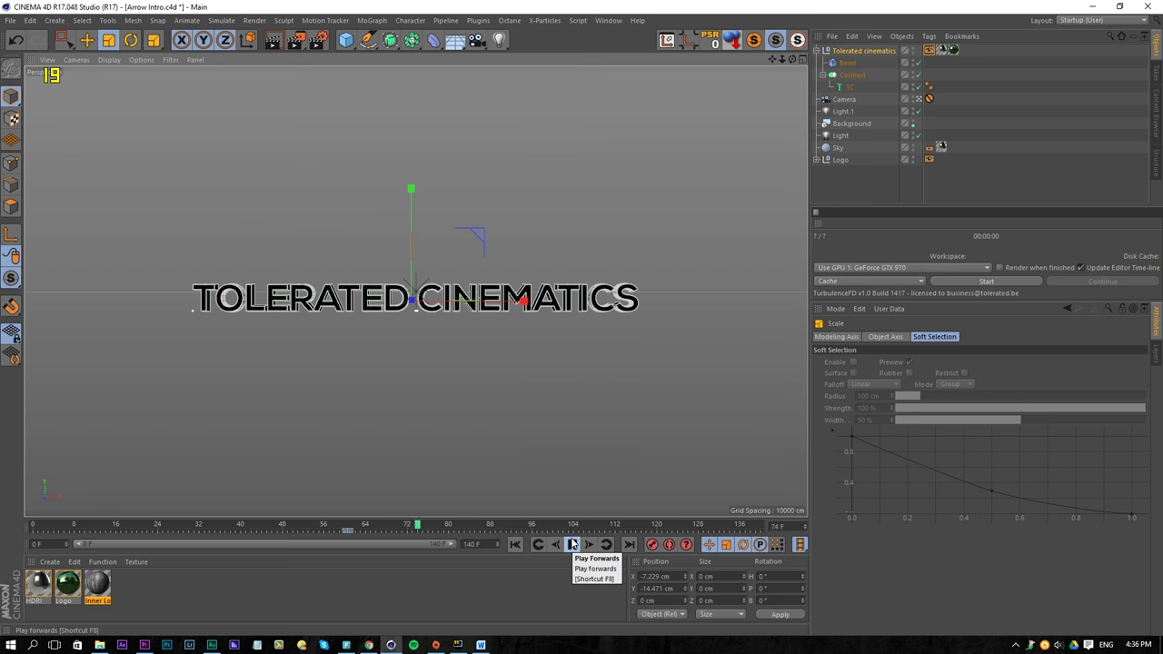
{"action": "left_click", "coordinate": [571, 544]}
{"action": "left_click", "coordinate": [515, 545]}
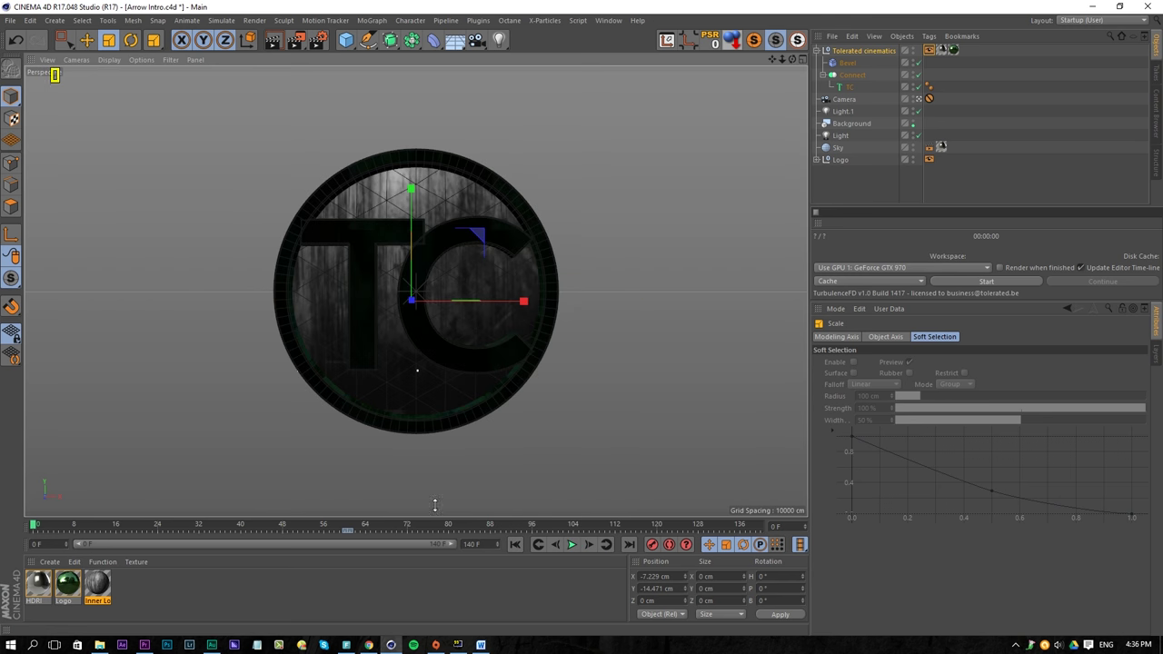
Step: Add a particle Emitter at the scene centre and scale it up to about 701 cm wide and high
{"action": "left_click", "coordinate": [221, 20]}
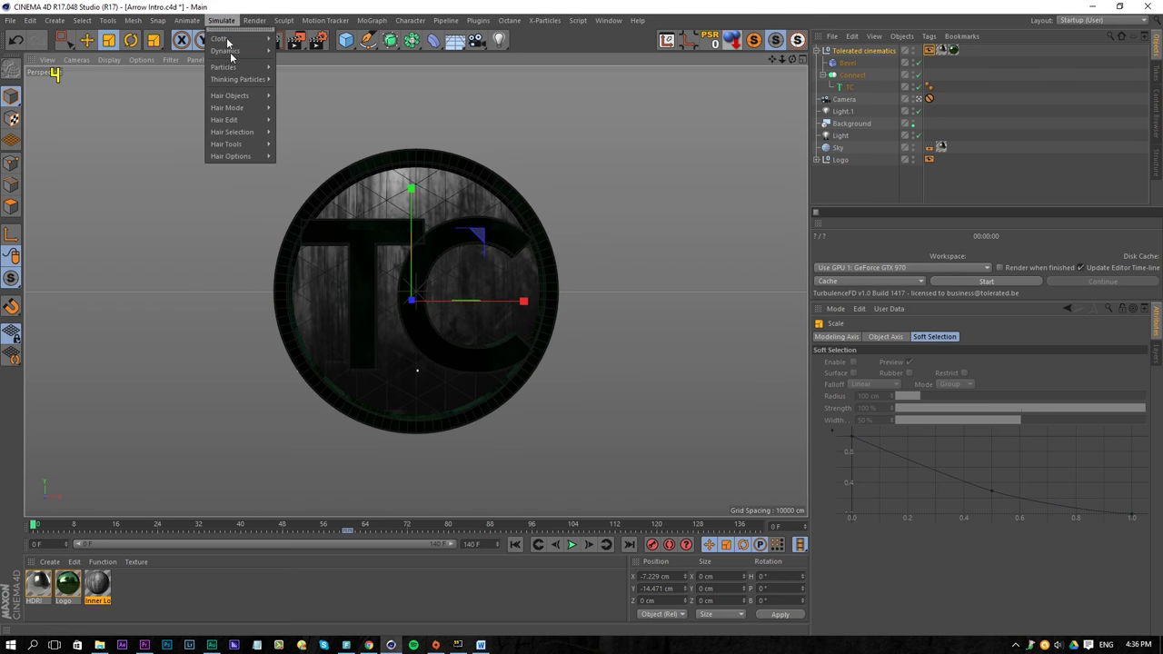
{"action": "mouse_move", "coordinate": [238, 67]}
{"action": "left_click", "coordinate": [327, 72]}
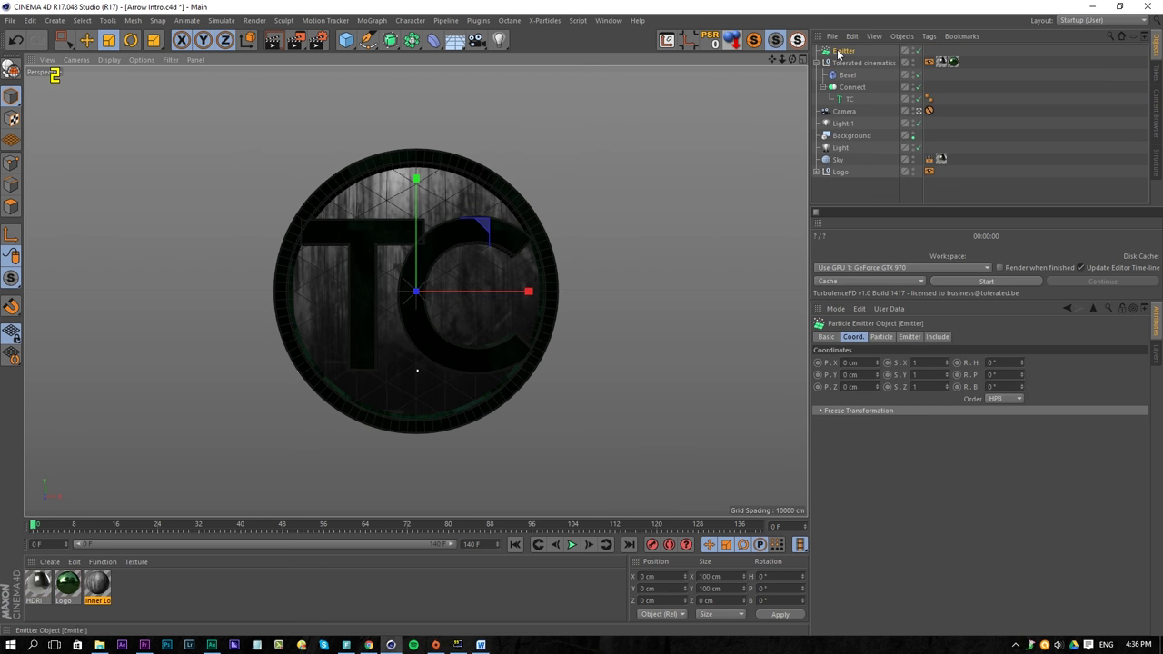
{"action": "left_click", "coordinate": [881, 336]}
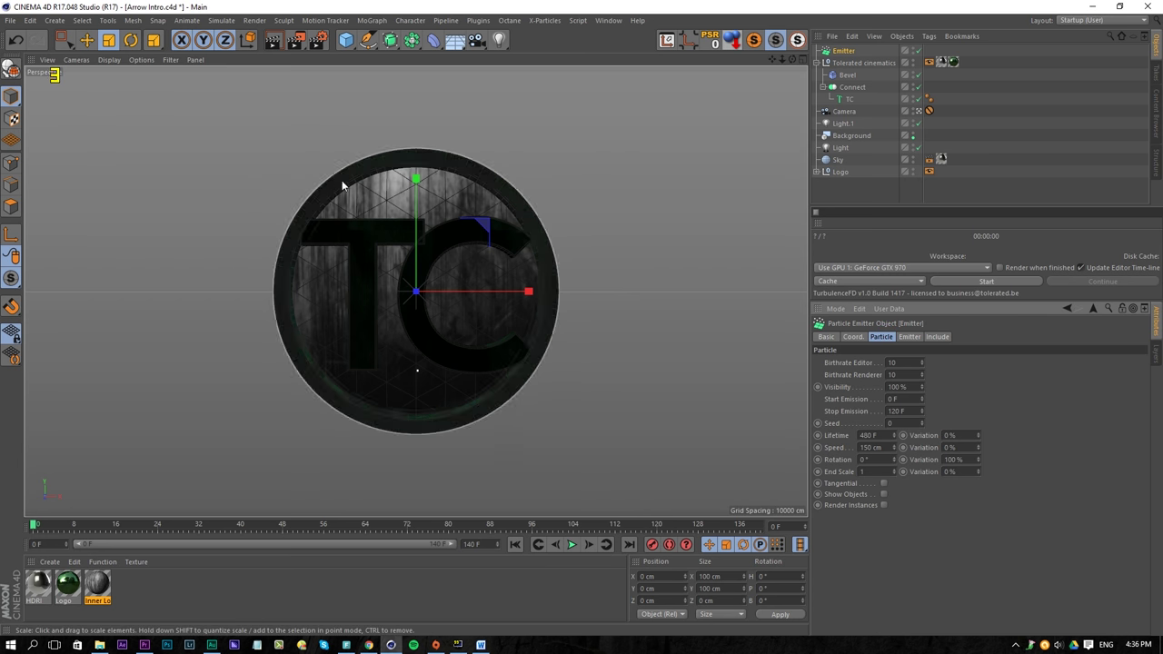
{"action": "left_click_drag", "start_coordinate": [560, 194], "coordinate": [772, 194]}
{"action": "left_click_drag", "start_coordinate": [416, 291], "coordinate": [558, 228]}
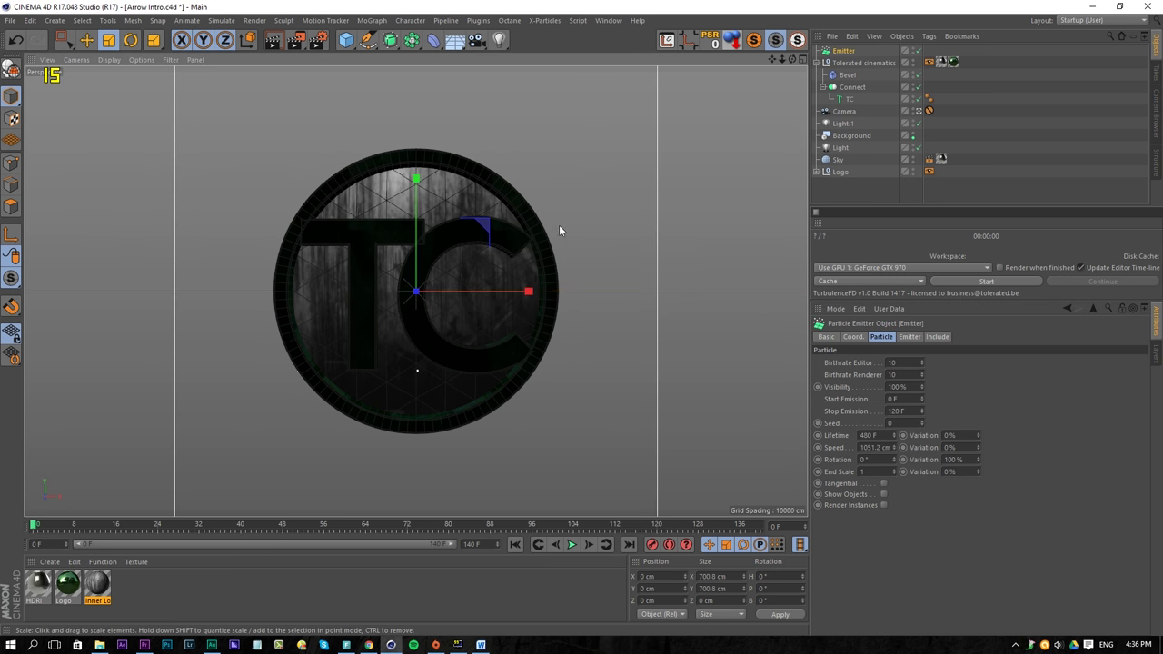
Step: Leave the camera view and play the animation from the side to check the direction of the emitted particles
{"action": "left_click", "coordinate": [918, 111]}
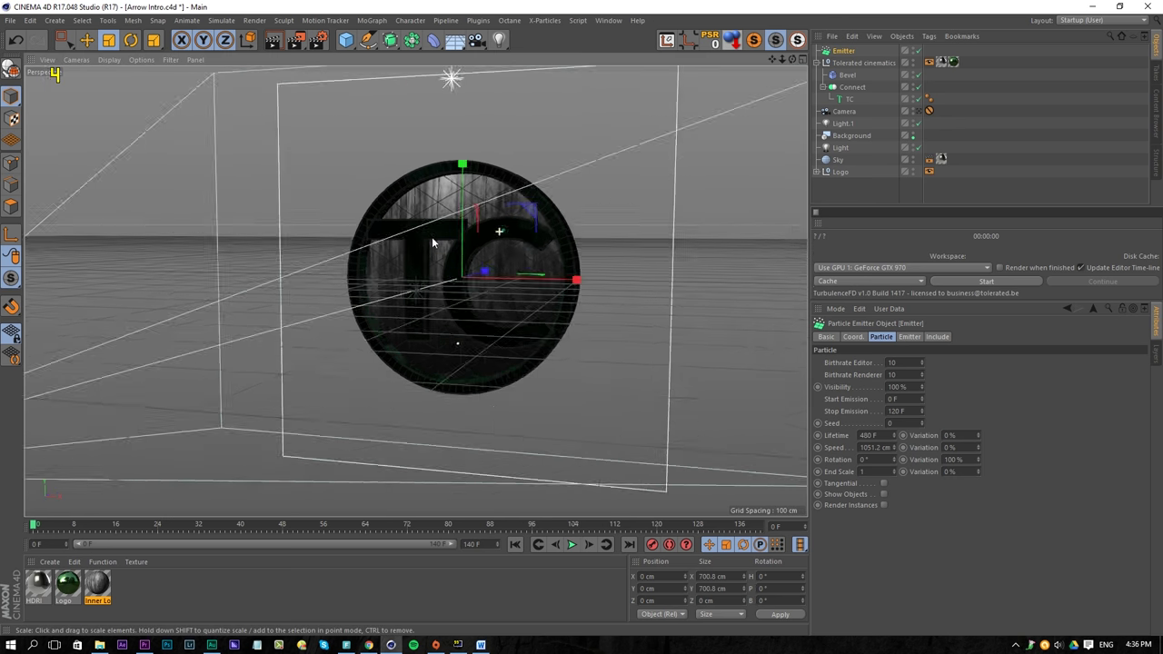
{"action": "left_click_drag", "start_coordinate": [431, 236], "coordinate": [493, 265], "text": "alt"}
{"action": "left_click", "coordinate": [571, 544]}
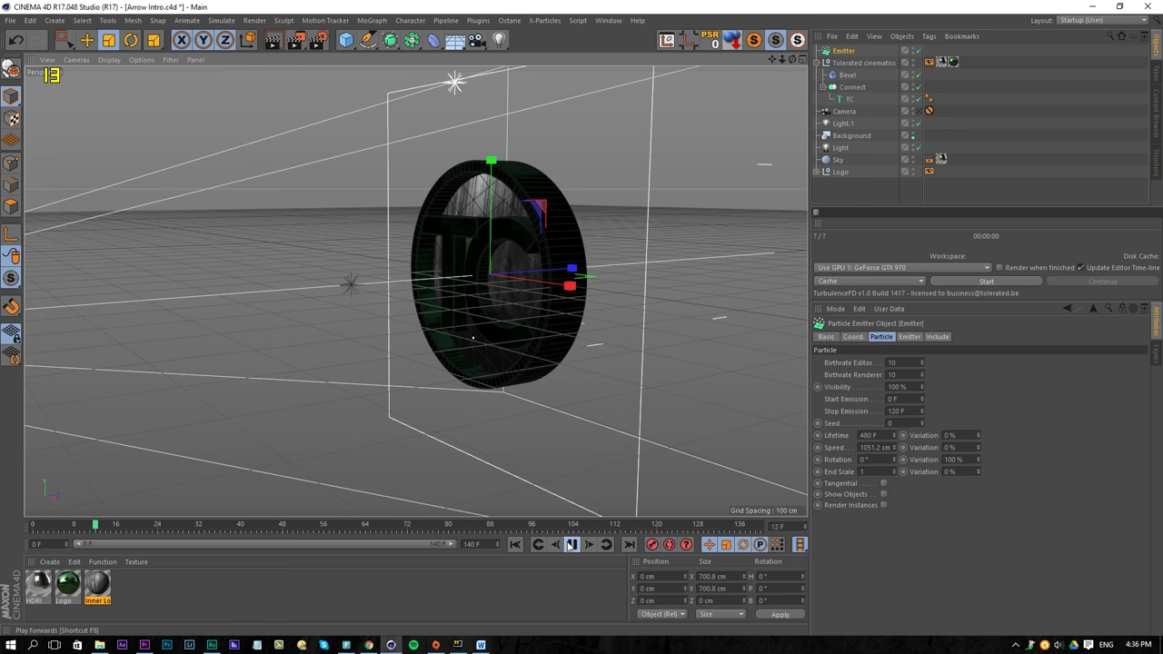
{"action": "left_click", "coordinate": [571, 544]}
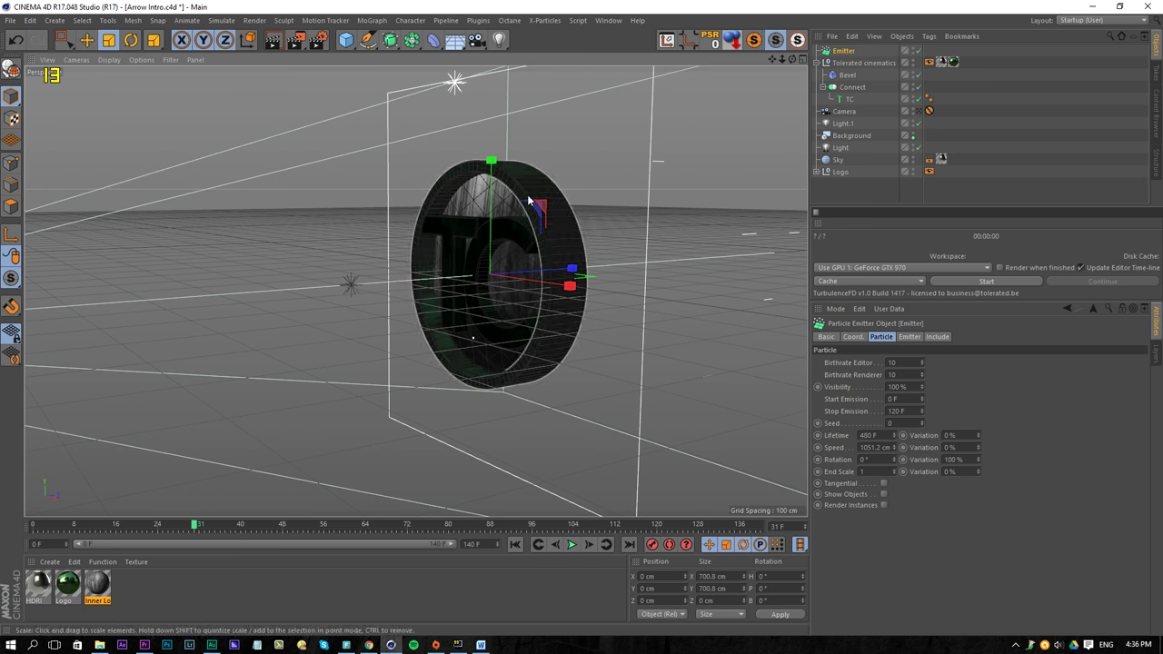
Step: Rotate the emitter to a heading of 180° and play the animation from the start to check the particle direction
{"action": "key", "text": "r"}
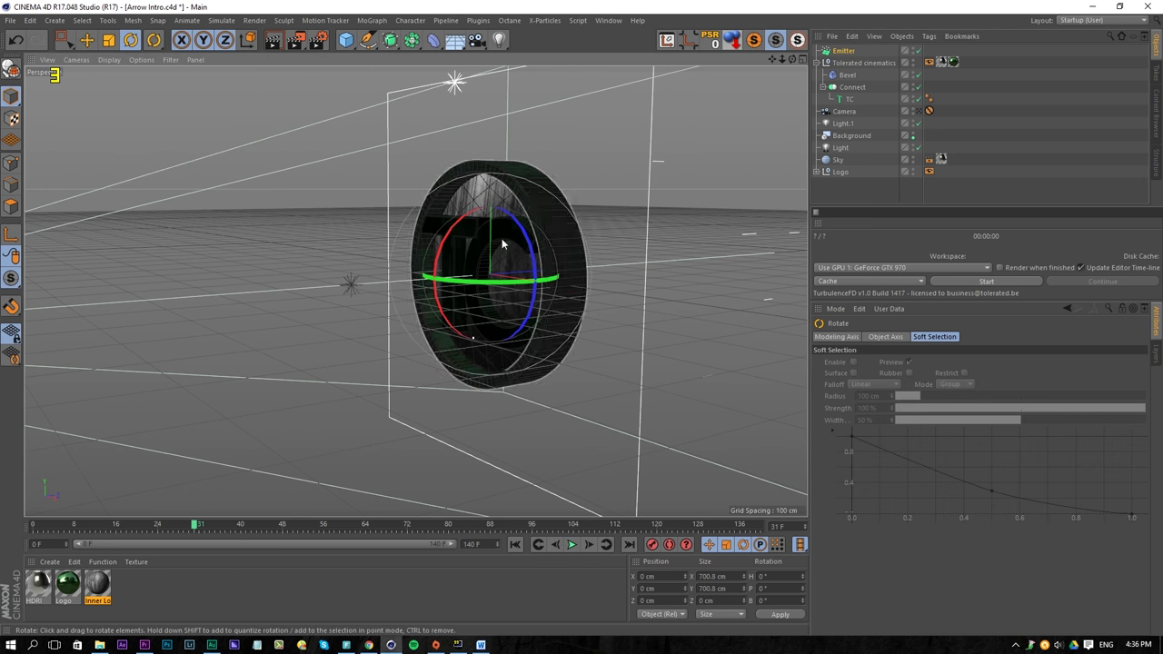
{"action": "left_click_drag", "start_coordinate": [501, 239], "coordinate": [626, 366]}
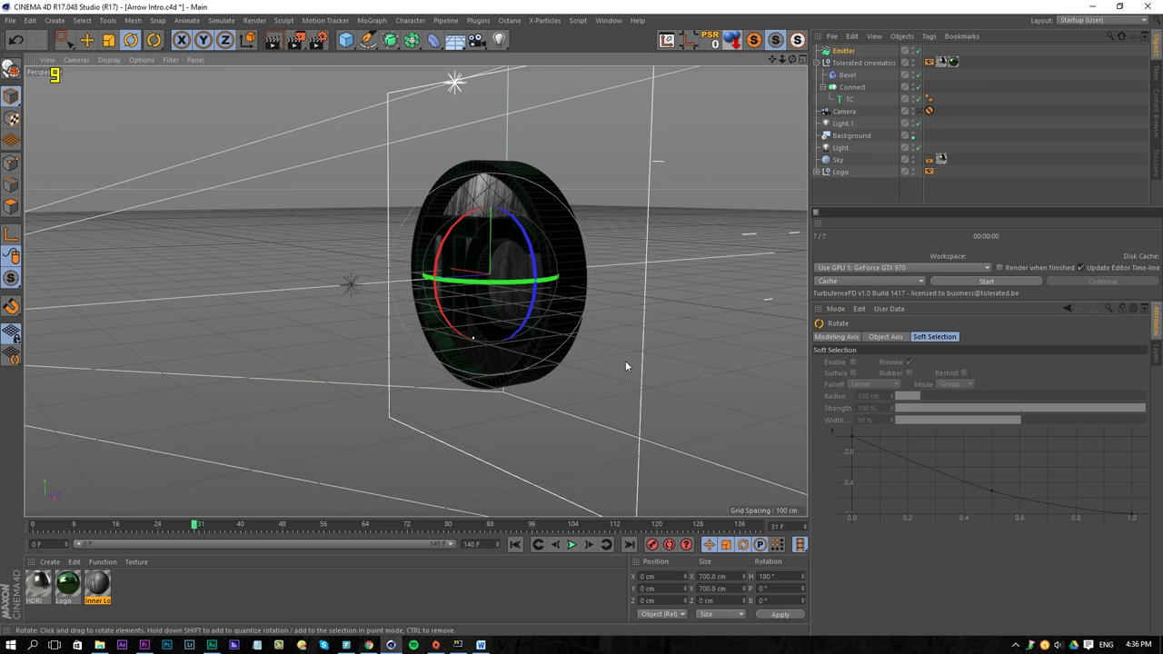
{"action": "left_click", "coordinate": [515, 545]}
{"action": "left_click", "coordinate": [571, 545]}
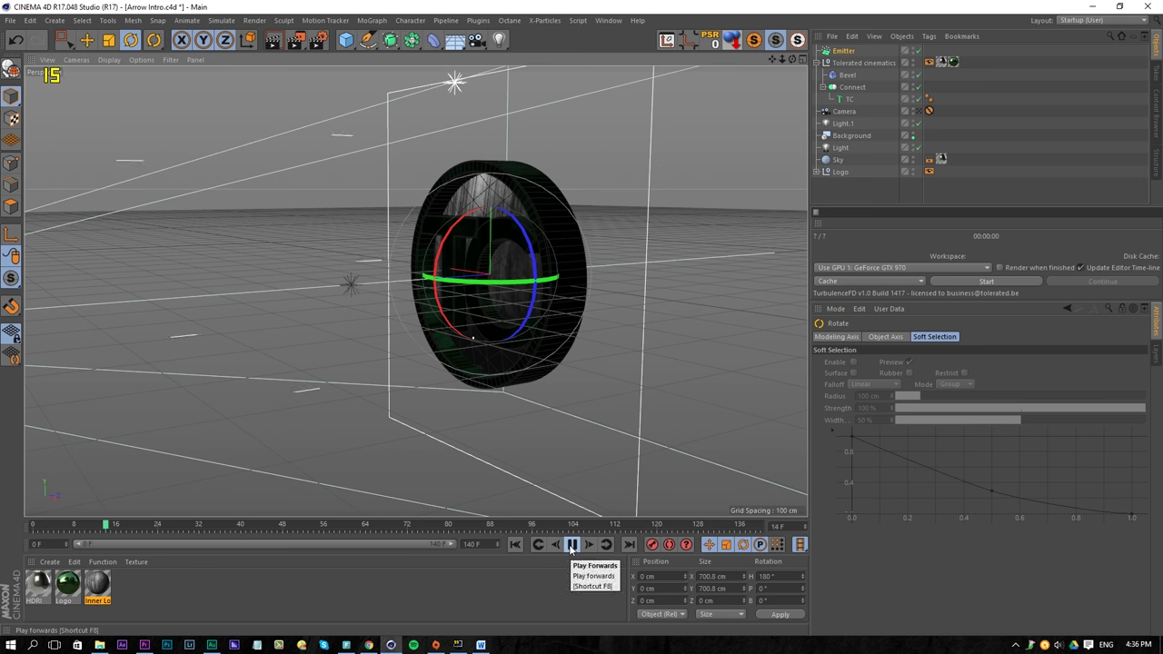
{"action": "left_click", "coordinate": [570, 545]}
Step: Rotate the emitter's heading to about 163° and view it together with the camera and logo
{"action": "left_click_drag", "start_coordinate": [506, 281], "coordinate": [544, 280]}
{"action": "right_click_drag", "start_coordinate": [545, 277], "coordinate": [504, 294], "text": "alt"}
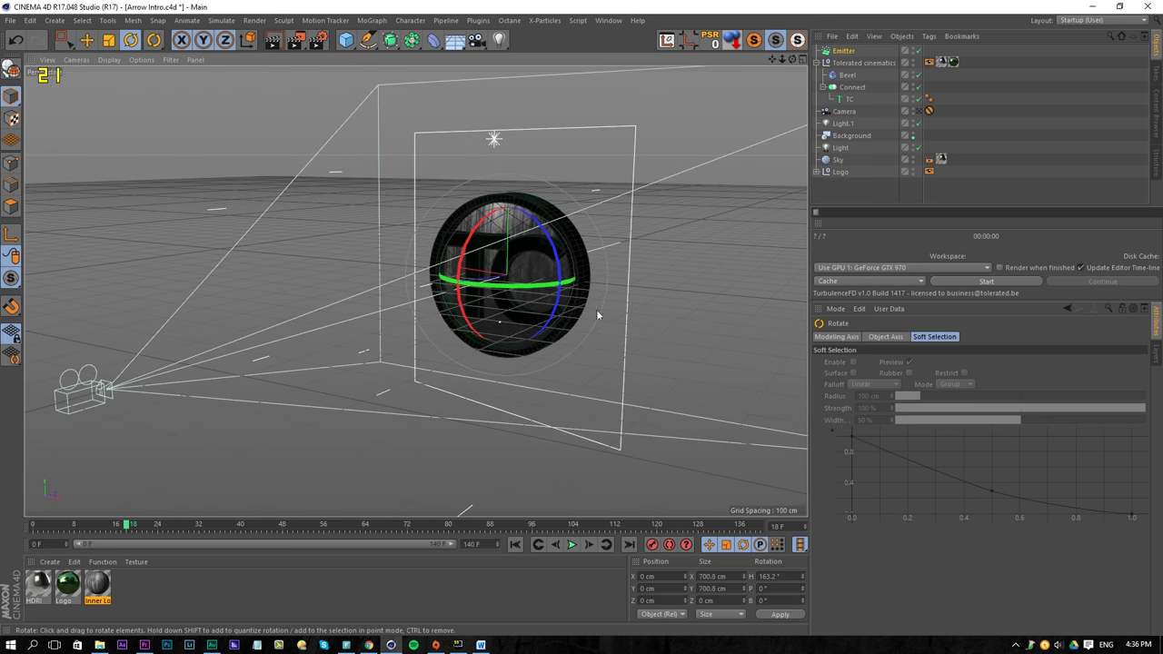
{"action": "left_click_drag", "start_coordinate": [575, 307], "coordinate": [596, 324], "text": "alt"}
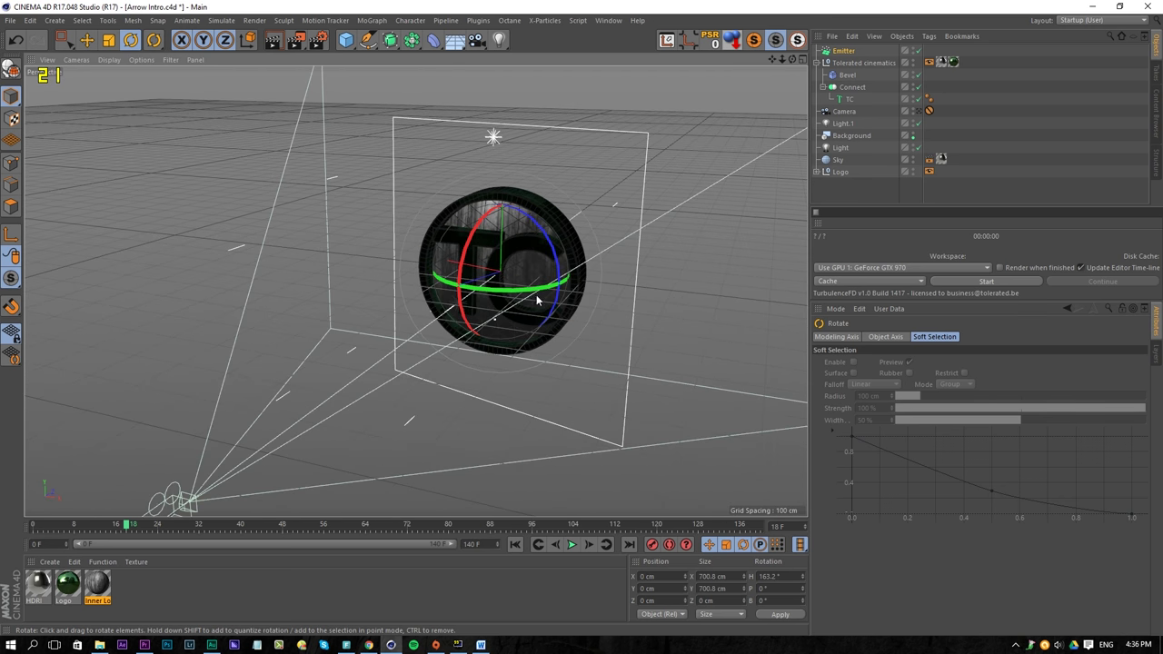
Step: Place the Emitter behind the logo at about X 359, Z 472 cm, rotate its heading to about 142.8° and scale it to about 1298 cm
{"action": "left_click_drag", "start_coordinate": [532, 293], "coordinate": [651, 263]}
{"action": "key", "text": "e"}
{"action": "key", "text": "t"}
{"action": "left_click_drag", "start_coordinate": [744, 302], "coordinate": [823, 302]}
{"action": "left_click_drag", "start_coordinate": [688, 278], "coordinate": [651, 291], "text": "alt"}
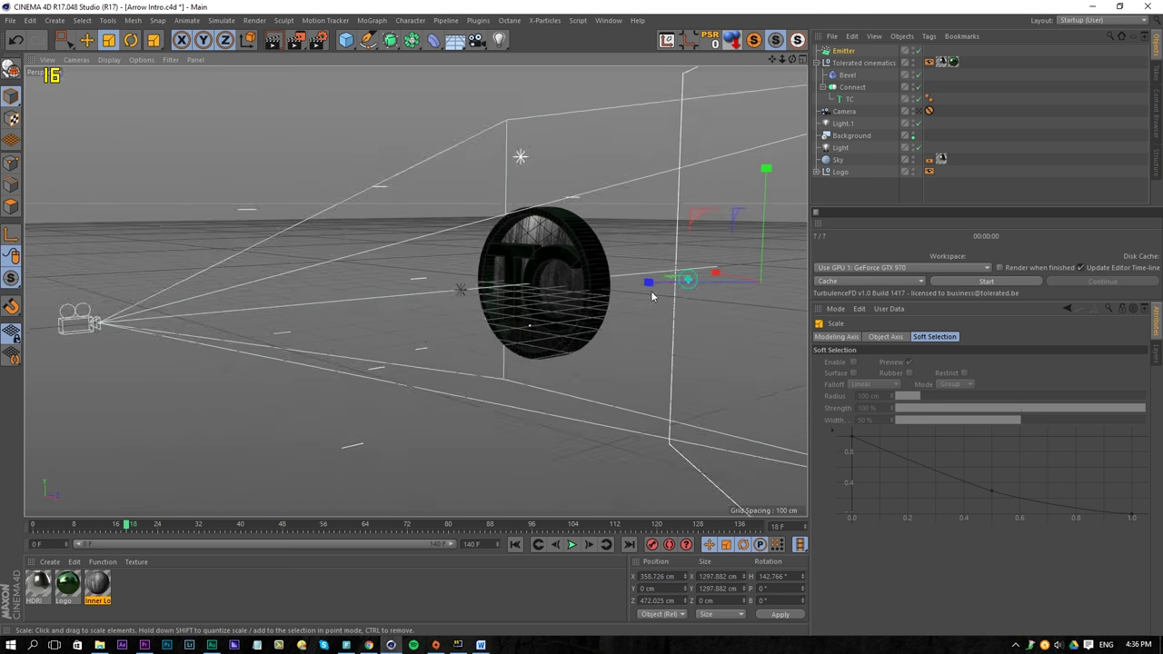
Step: Play the animation to check how the particles from the enlarged emitter travel past the logo and camera
{"action": "left_click_drag", "start_coordinate": [543, 303], "coordinate": [573, 320], "text": "alt"}
{"action": "left_click", "coordinate": [570, 543]}
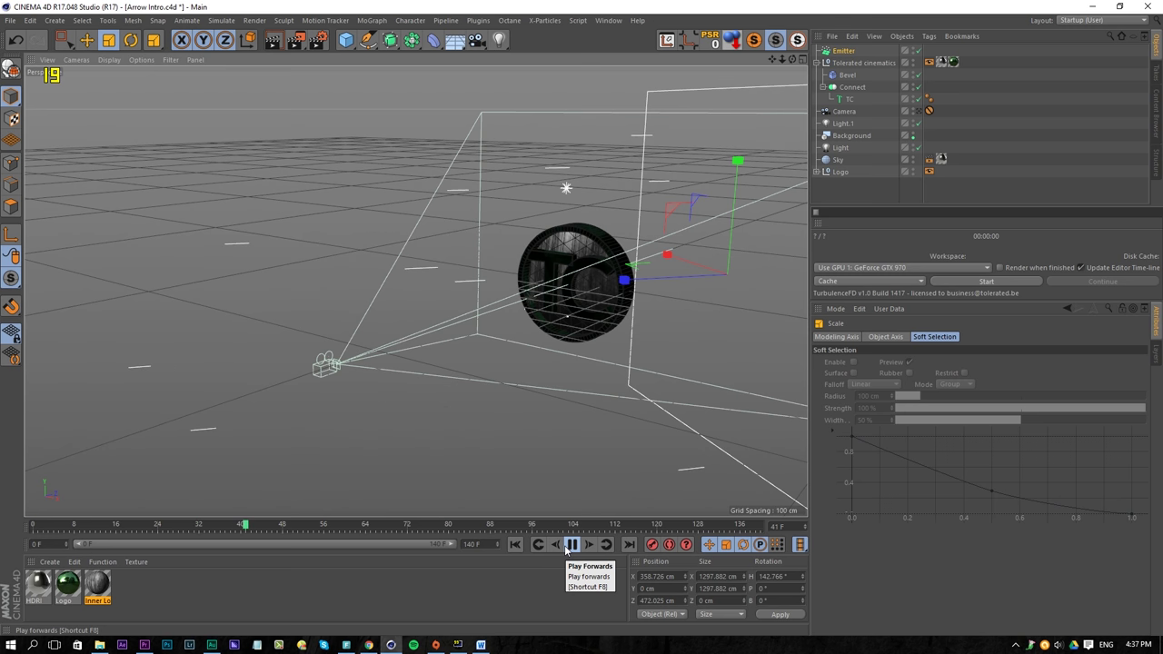
{"action": "left_click", "coordinate": [570, 543]}
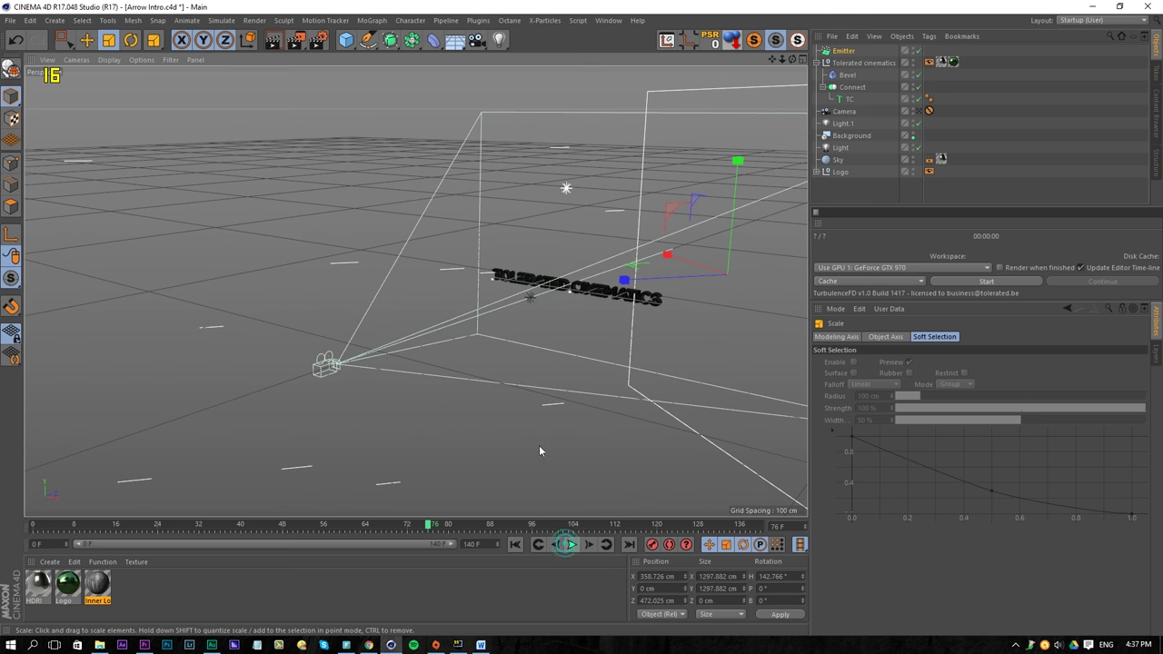
Step: Reduce the Emitter's Y-Size to about 999 cm
{"action": "left_click_drag", "start_coordinate": [541, 447], "coordinate": [582, 382], "text": "alt"}
{"action": "left_click", "coordinate": [843, 51]}
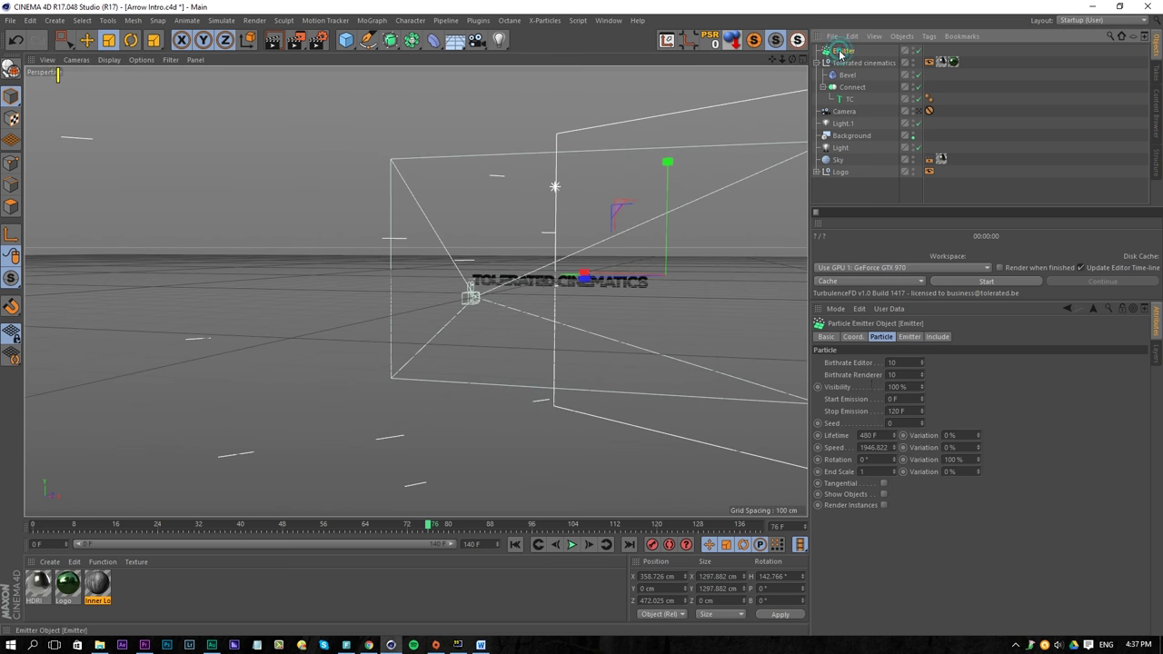
{"action": "left_click", "coordinate": [909, 337]}
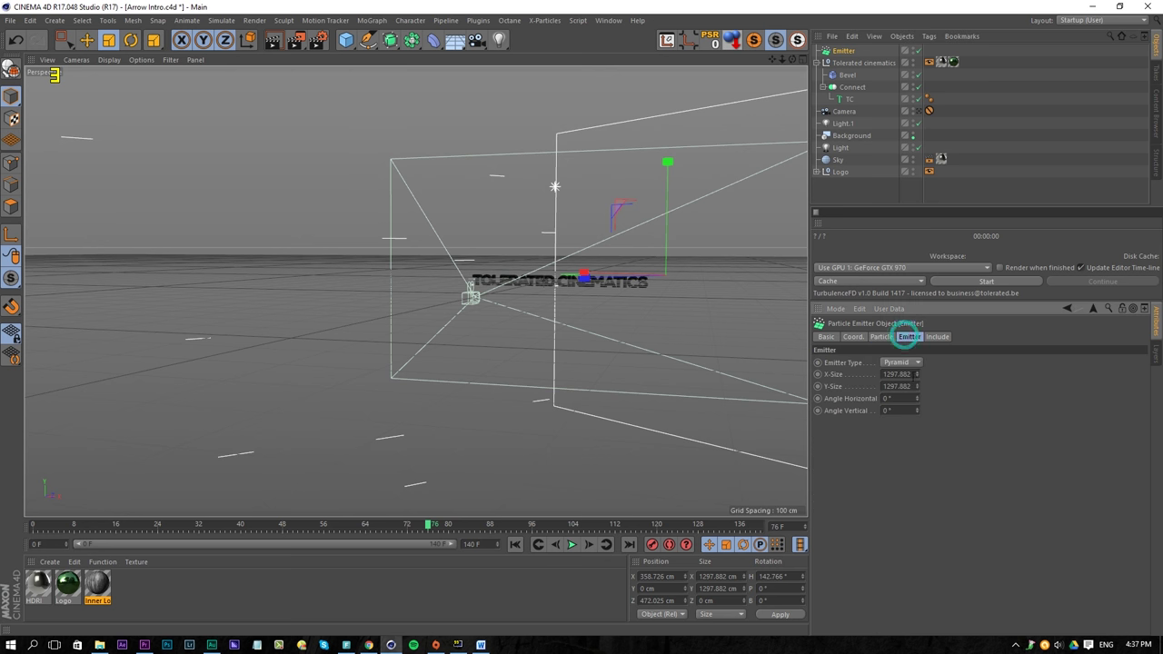
{"action": "left_click_drag", "start_coordinate": [917, 388], "coordinate": [917, 426]}
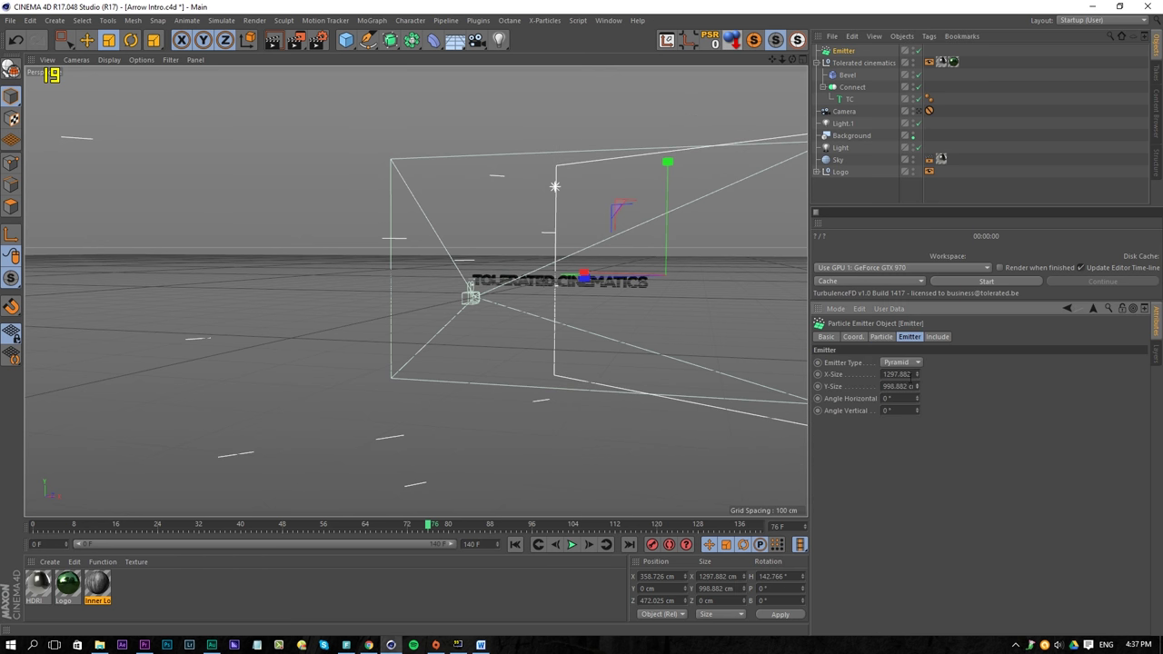
Step: Set the Emitter's particle speed to 500 cm and play the animation from the start to check it
{"action": "left_click", "coordinate": [878, 336]}
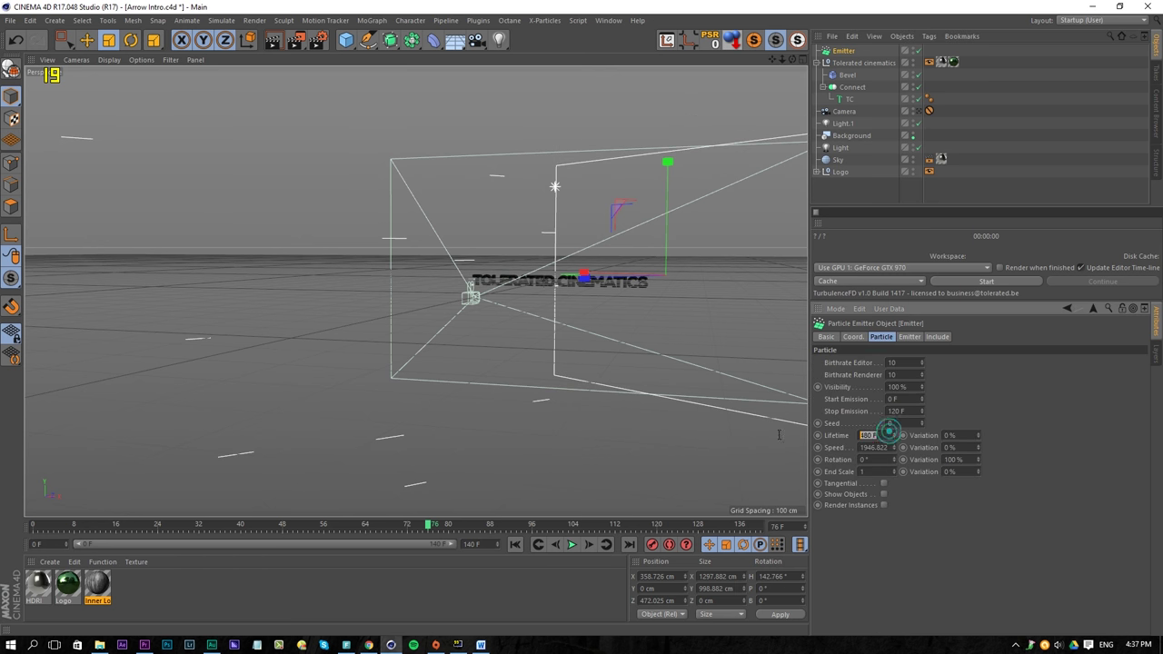
{"action": "left_click", "coordinate": [875, 448]}
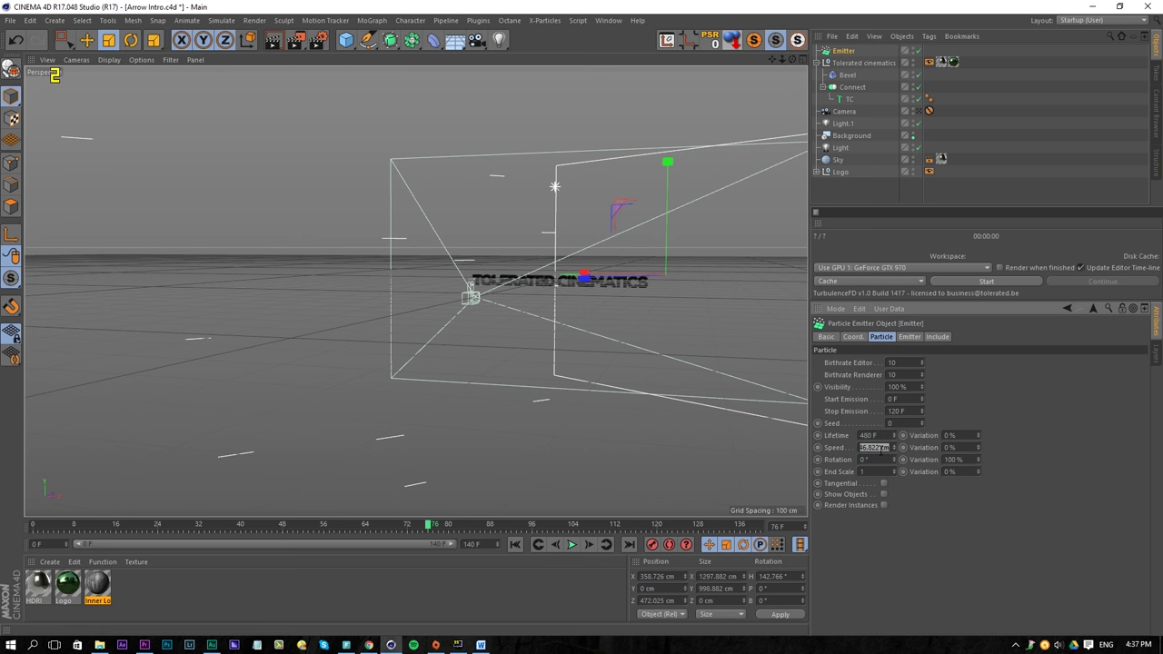
{"action": "left_click", "coordinate": [514, 545]}
{"action": "left_click", "coordinate": [572, 545]}
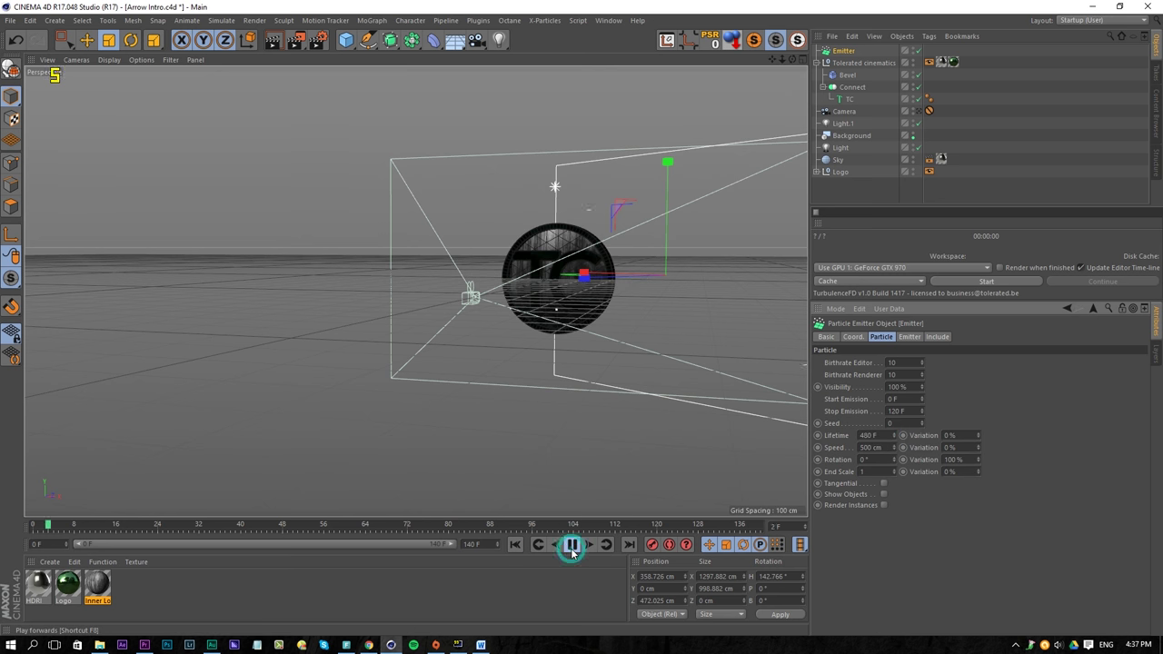
{"action": "left_click", "coordinate": [572, 548]}
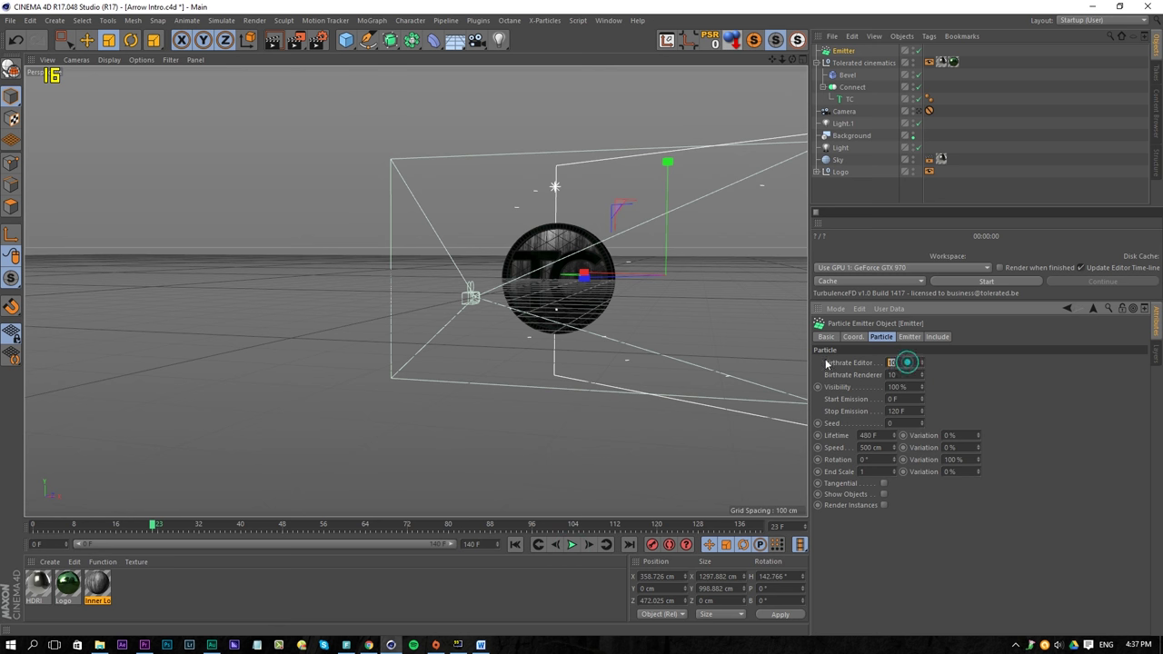
Step: Set the Emitter's editor and renderer birthrates to 7 and replay the animation from the start
{"action": "type", "text": "7"}
{"action": "key", "text": "Return"}
{"action": "left_click", "coordinate": [514, 544]}
{"action": "left_click", "coordinate": [572, 544]}
{"action": "left_click", "coordinate": [572, 545]}
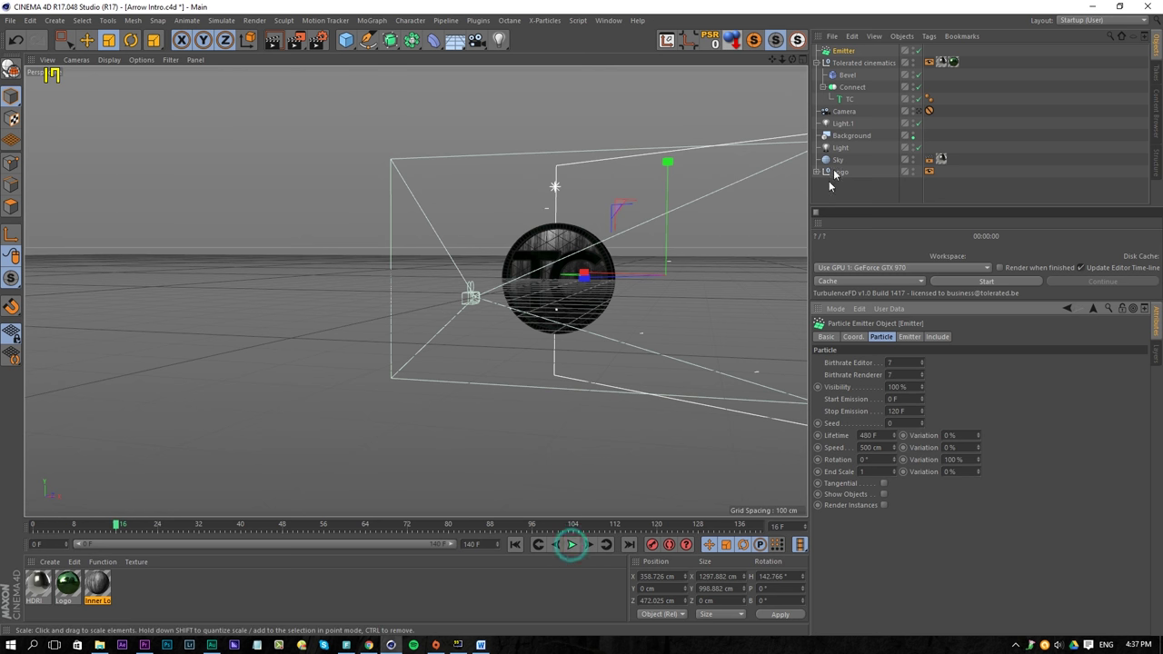
Step: View the arrow model in the Arrow.c4d project and return to Arrow Intro.c4d
{"action": "left_click", "coordinate": [608, 20]}
{"action": "left_click", "coordinate": [629, 330]}
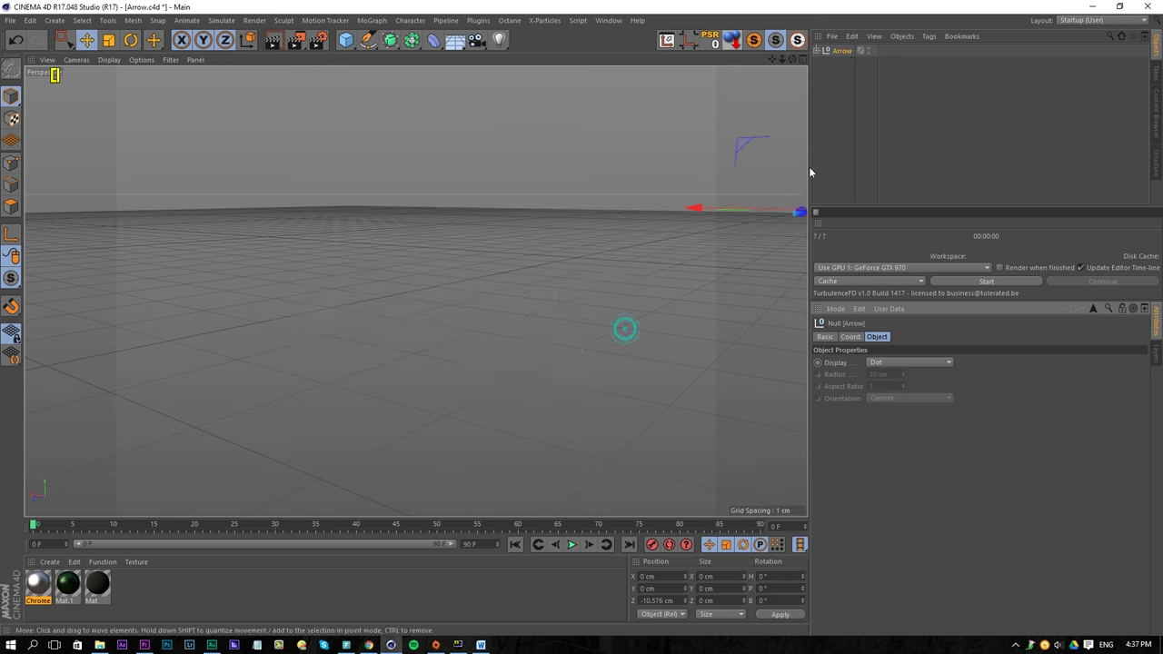
{"action": "left_click", "coordinate": [610, 20]}
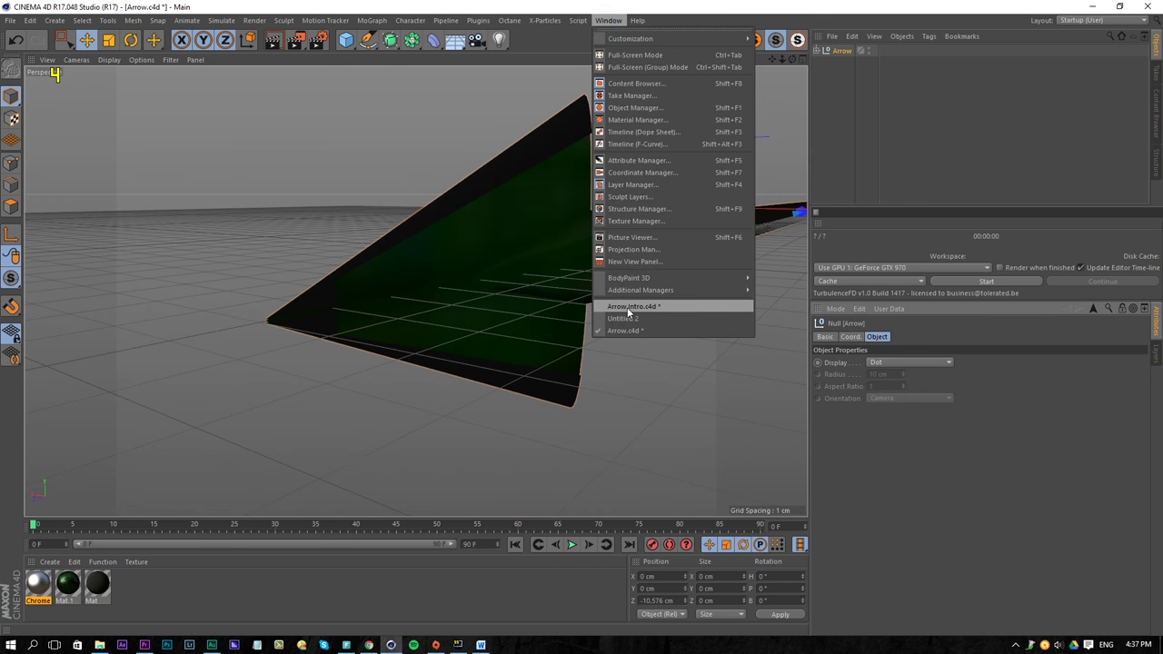
{"action": "left_click", "coordinate": [629, 306]}
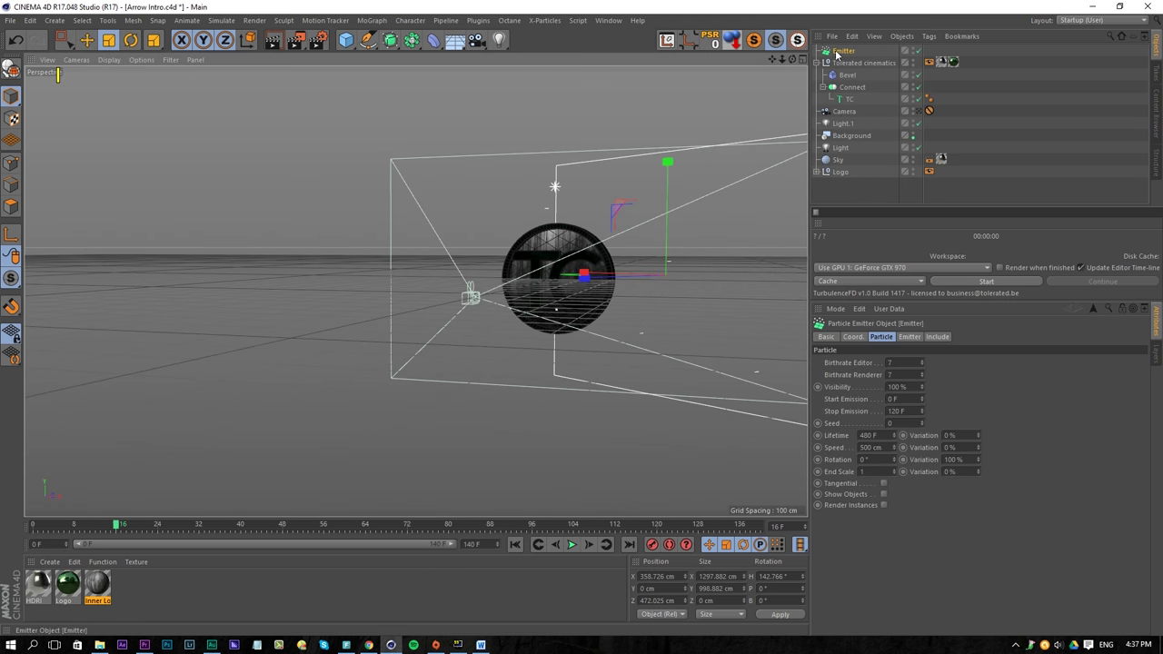
Step: Copy the Arrow null from Arrow.c4d into Arrow Intro.c4d and make it a child of the Emitter
{"action": "left_click", "coordinate": [853, 185]}
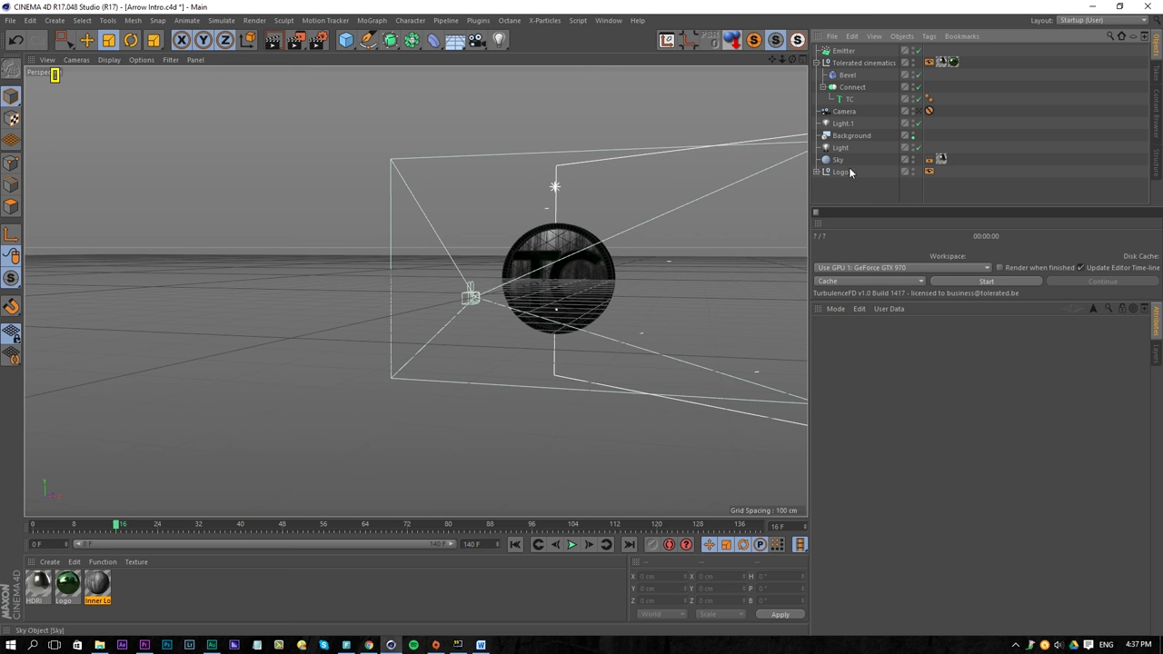
{"action": "left_click", "coordinate": [608, 20]}
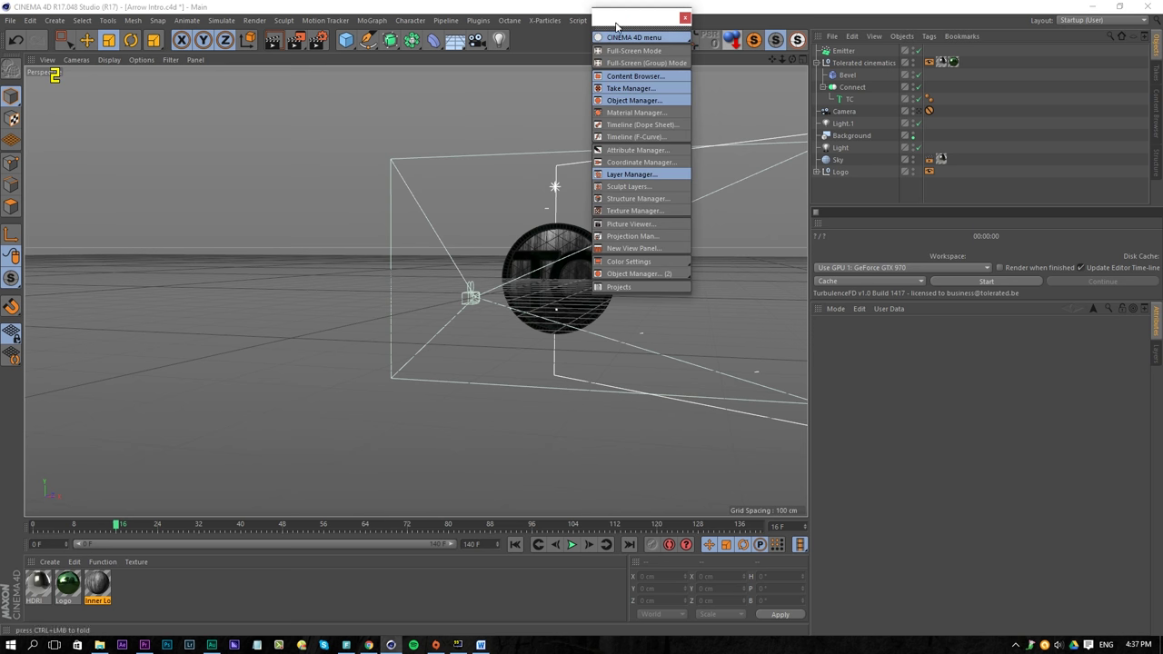
{"action": "left_click", "coordinate": [637, 320]}
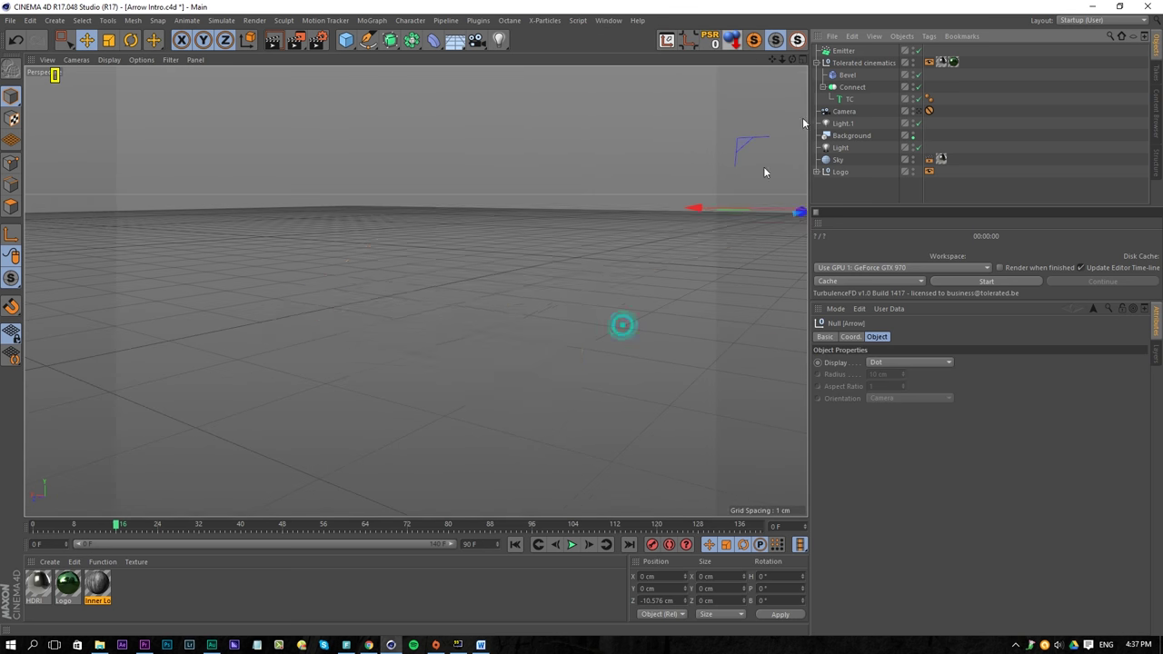
{"action": "right_click", "coordinate": [842, 57]}
{"action": "key", "text": "Escape"}
{"action": "left_click", "coordinate": [853, 36]}
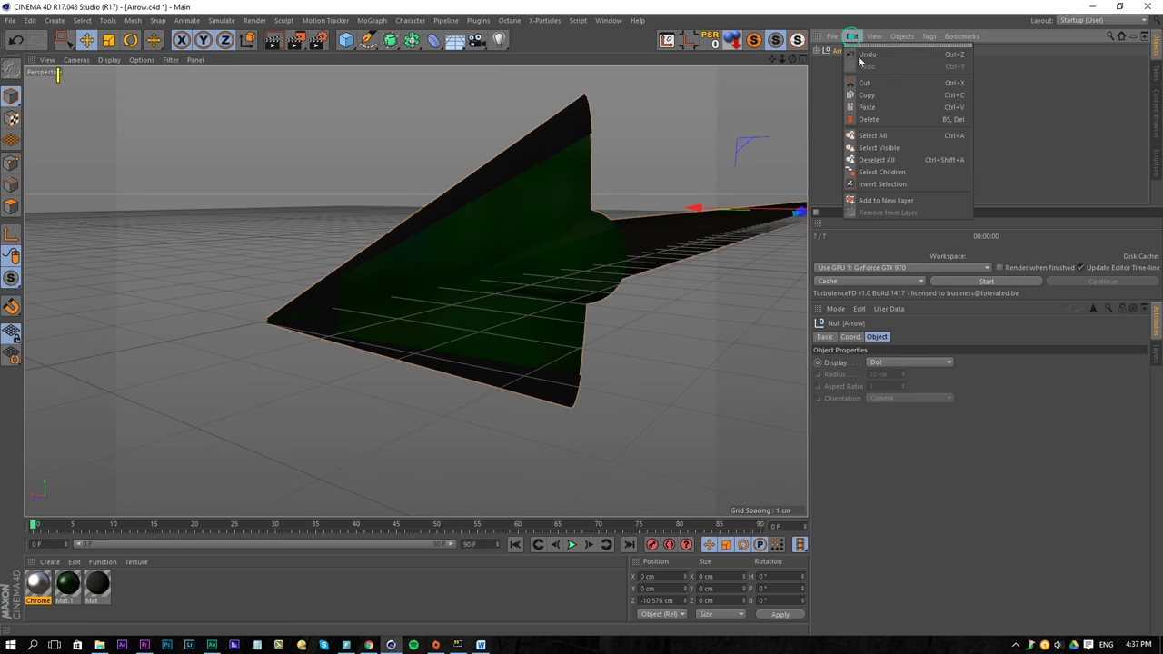
{"action": "left_click", "coordinate": [868, 95]}
{"action": "left_click", "coordinate": [608, 20]}
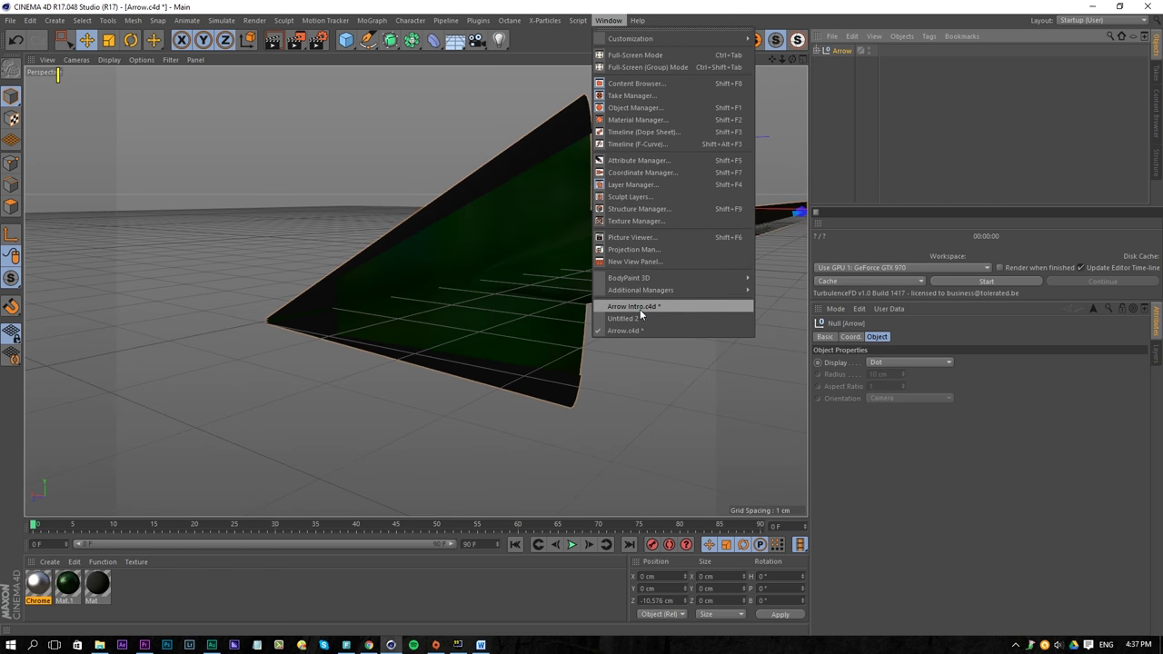
{"action": "left_click", "coordinate": [636, 315]}
{"action": "key", "text": "ctrl+v"}
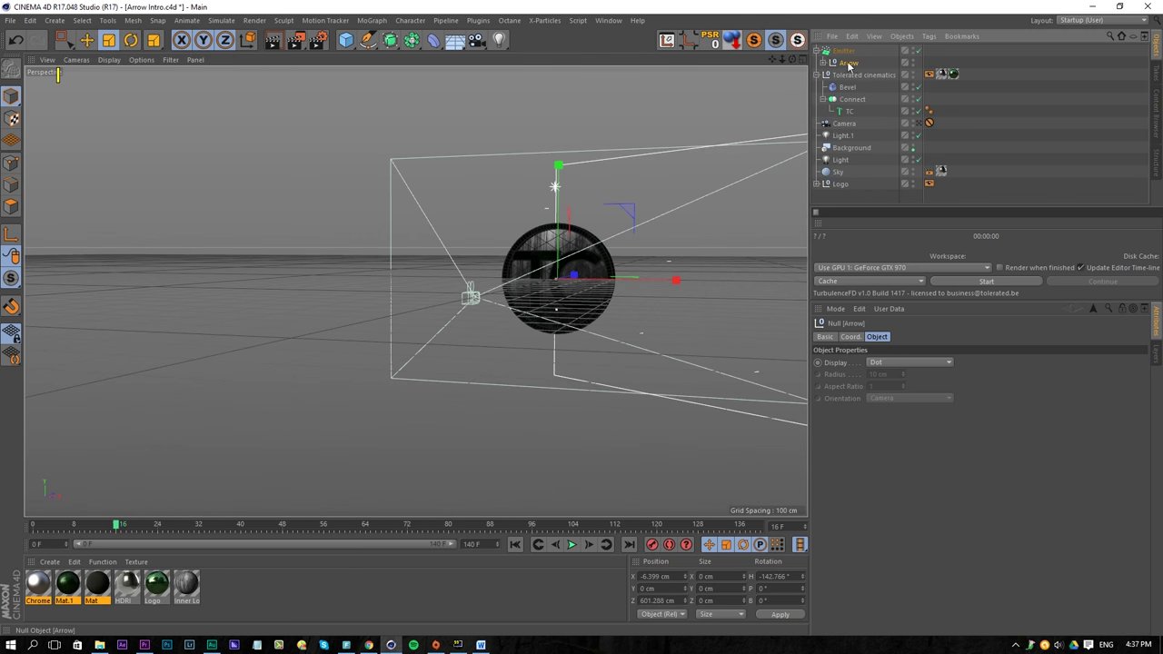
Step: Return to frame 0 and enable Show Objects on the Emitter
{"action": "left_click", "coordinate": [515, 545]}
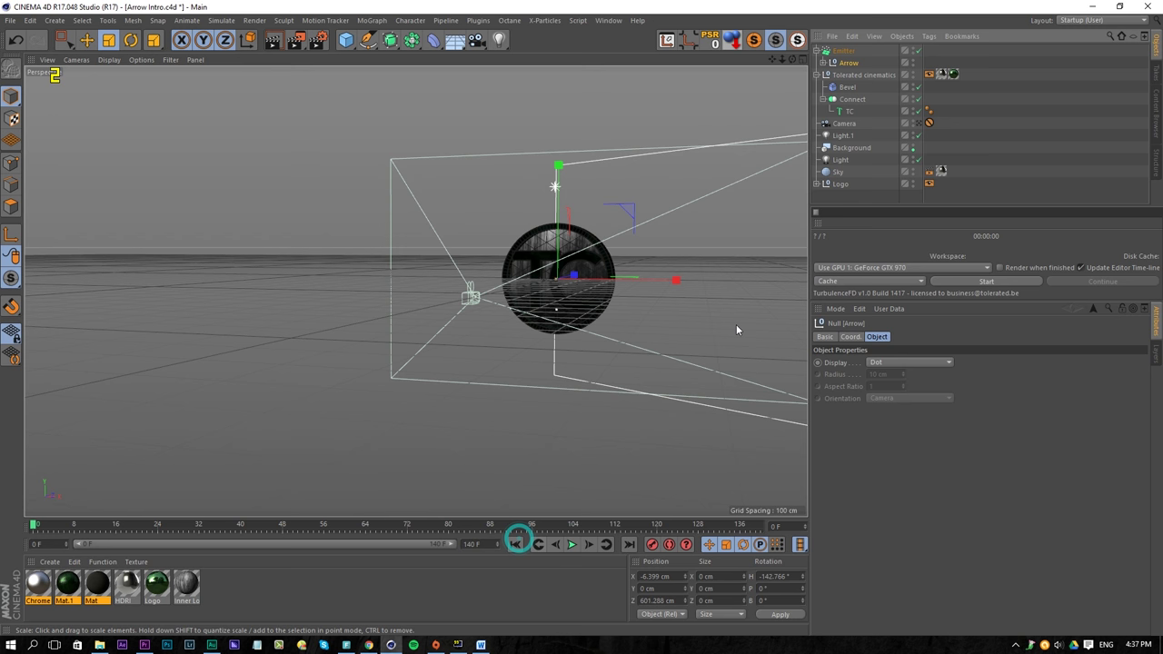
{"action": "left_click", "coordinate": [846, 51]}
{"action": "left_click", "coordinate": [885, 495]}
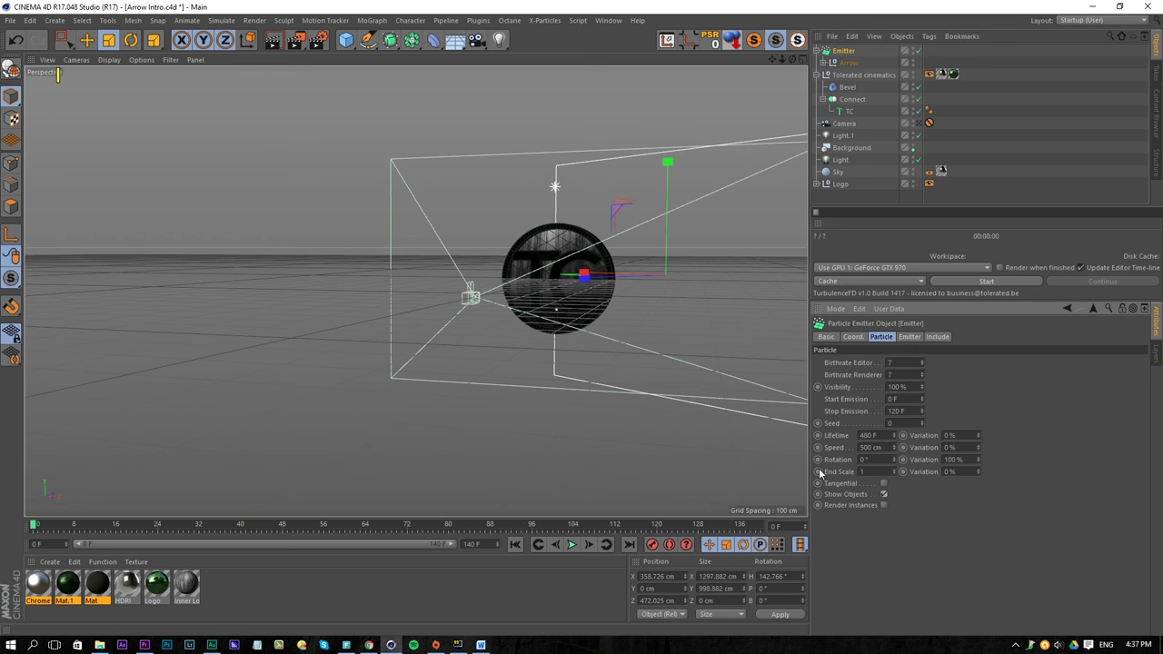
Step: Play the animation from an elevated angle to check the orientation of the emitted arrows
{"action": "left_click_drag", "start_coordinate": [683, 309], "coordinate": [555, 436], "text": "alt"}
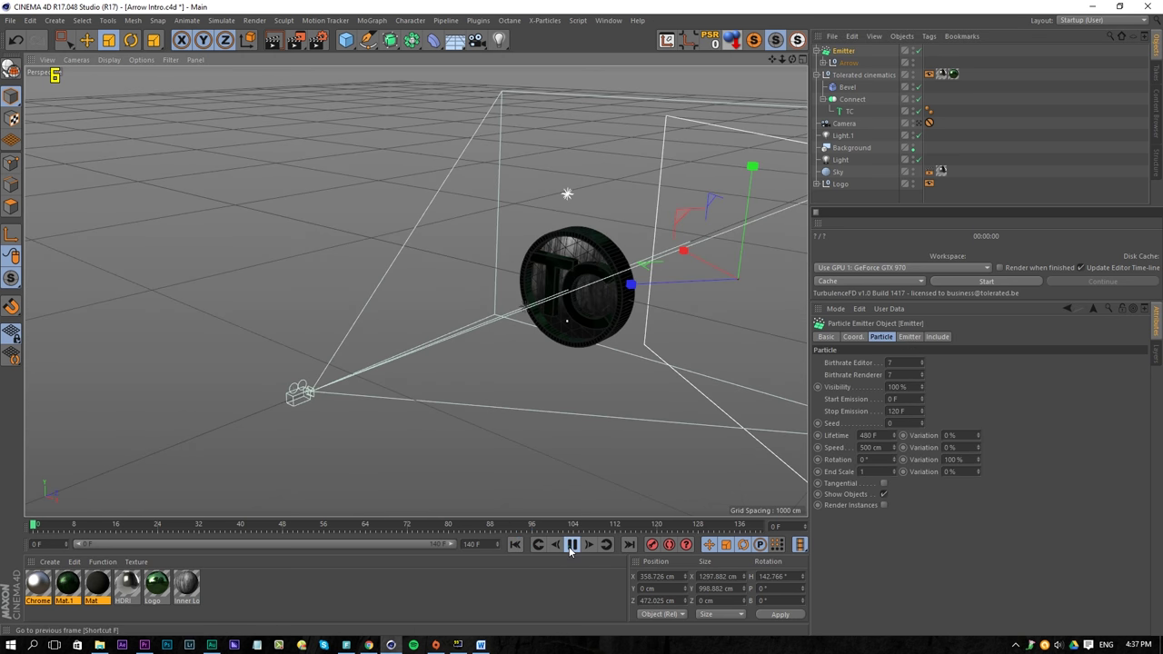
{"action": "left_click", "coordinate": [571, 546]}
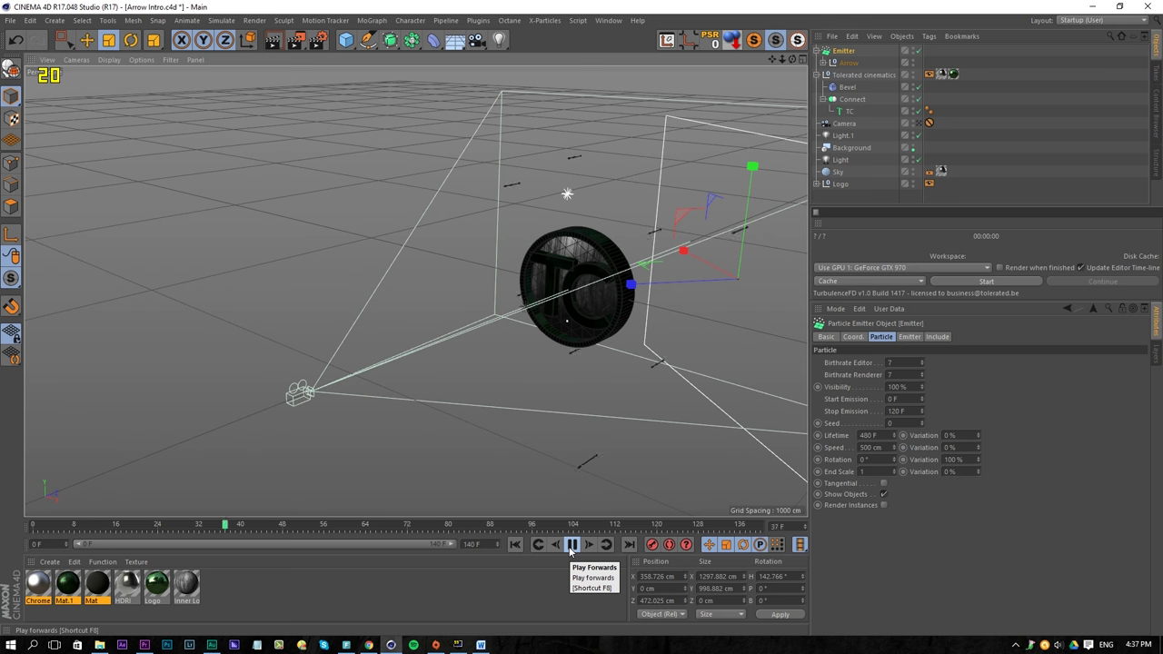
{"action": "left_click", "coordinate": [572, 545]}
{"action": "left_click_drag", "start_coordinate": [610, 446], "coordinate": [600, 355], "text": "alt"}
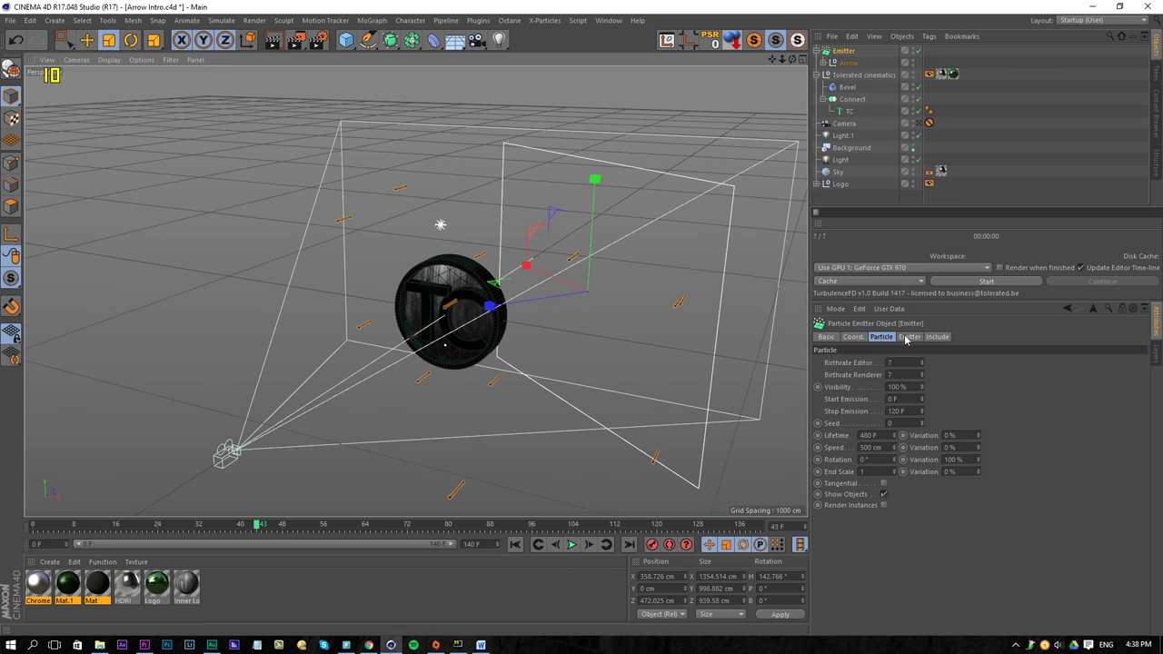
Step: Try setting the Emitter's heading to 0°
{"action": "left_click", "coordinate": [908, 337]}
{"action": "left_click", "coordinate": [882, 338]}
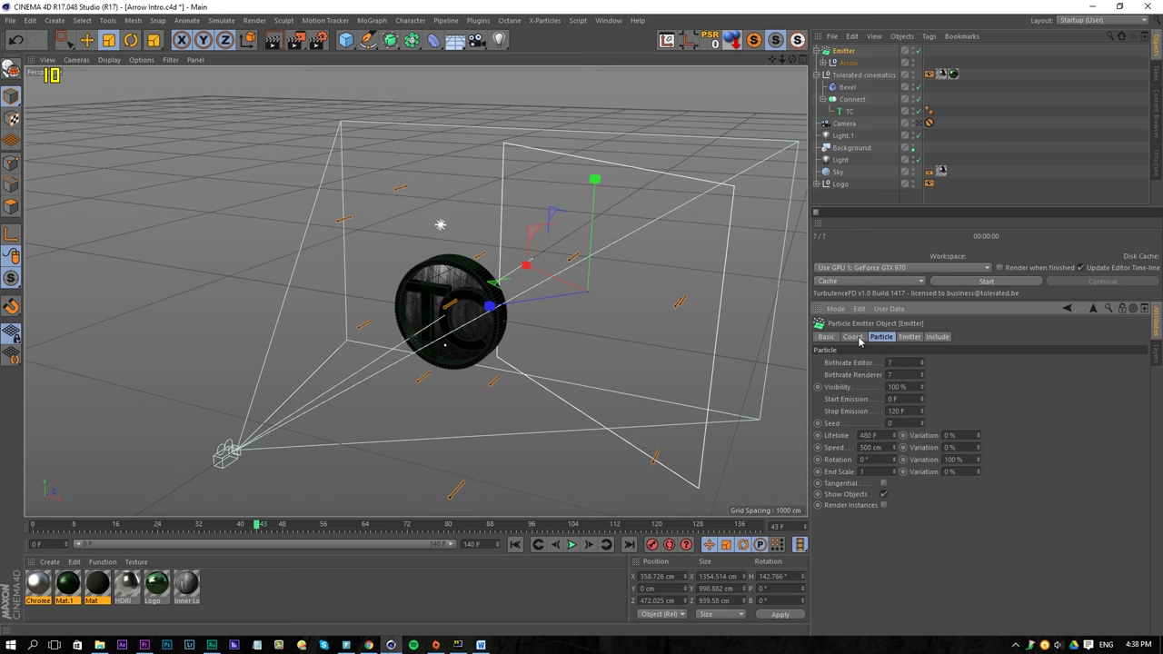
{"action": "left_click", "coordinate": [855, 337]}
{"action": "type", "text": "0"}
{"action": "key", "text": "Return"}
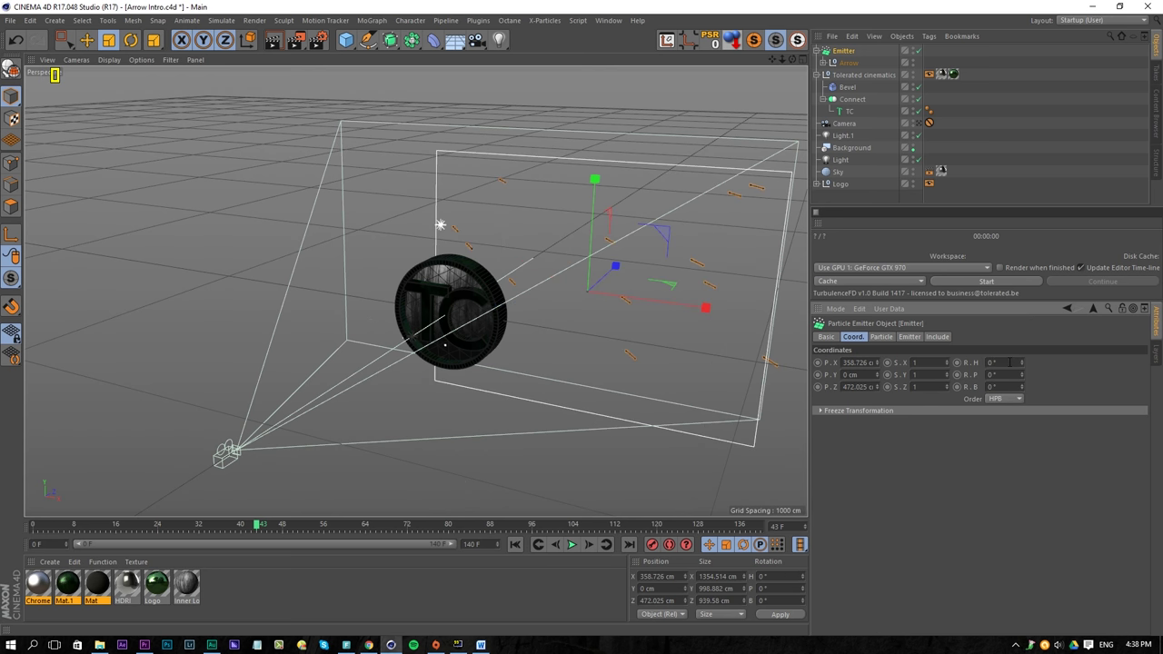
Step: Rotate the Arrow null to a heading of about -157.3° and play the animation from the start to check it
{"action": "left_click", "coordinate": [847, 63]}
{"action": "key", "text": "r"}
{"action": "mouse_move", "coordinate": [445, 337]}
{"action": "left_mouse_down"}
{"action": "mouse_move", "coordinate": [418, 340]}
{"action": "mouse_move", "coordinate": [441, 347]}
{"action": "left_mouse_up"}
{"action": "left_click", "coordinate": [515, 545]}
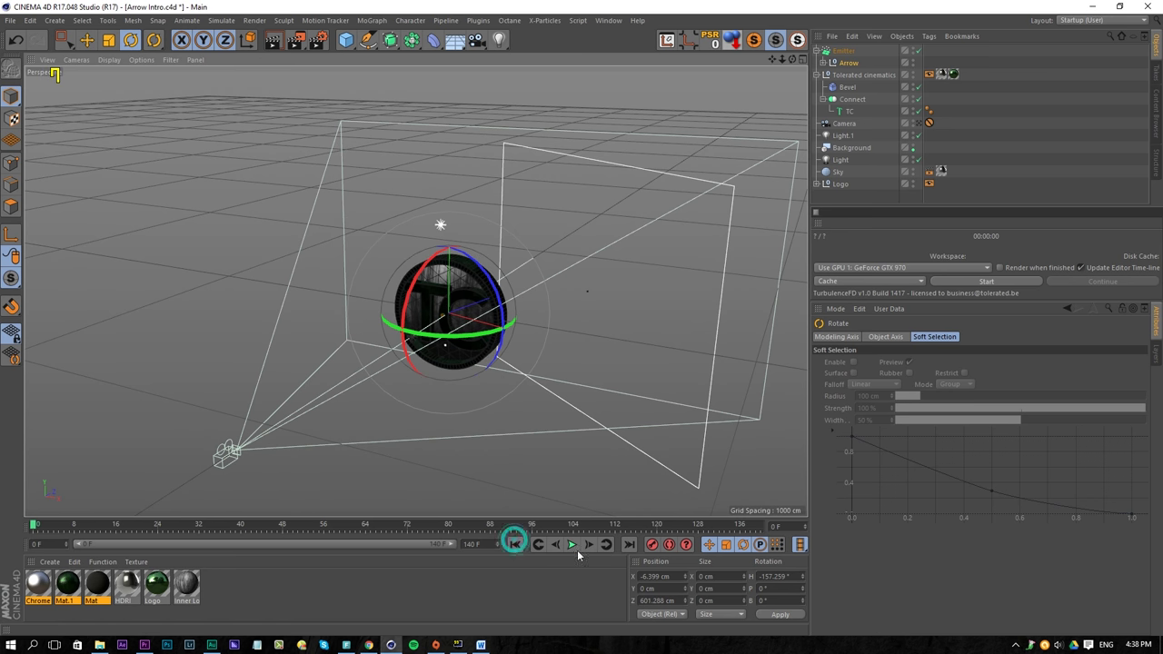
{"action": "left_click", "coordinate": [571, 544]}
{"action": "left_click", "coordinate": [571, 544]}
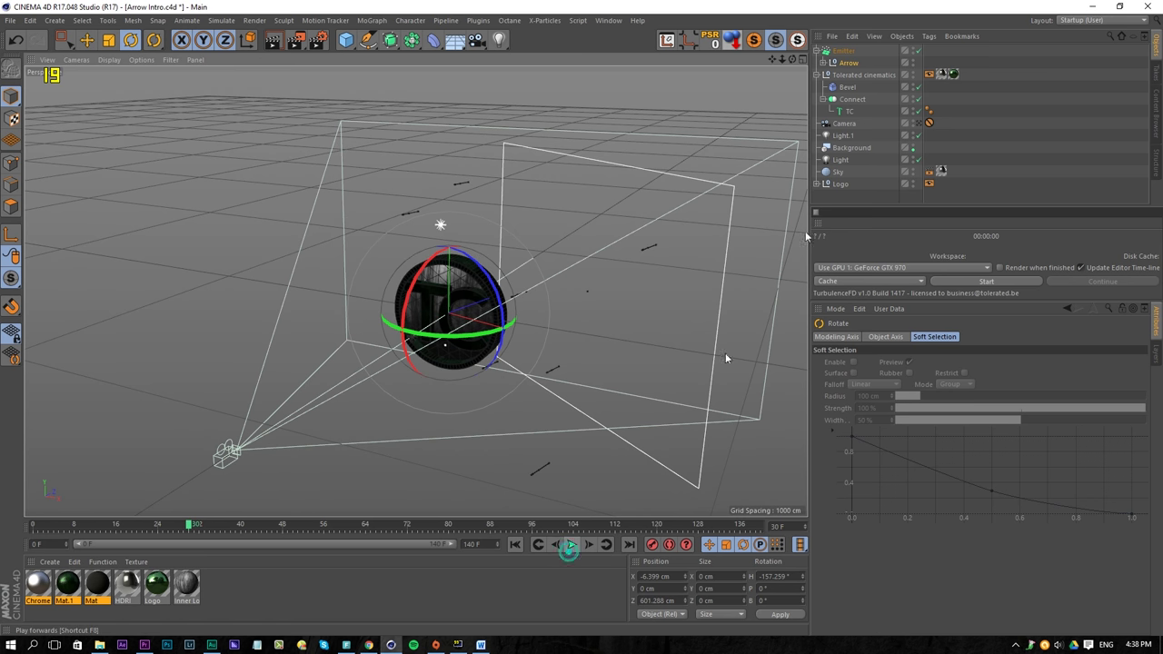
Step: Try copying the Emitter's heading of 142.766° to the Arrow null's heading
{"action": "left_click", "coordinate": [851, 62]}
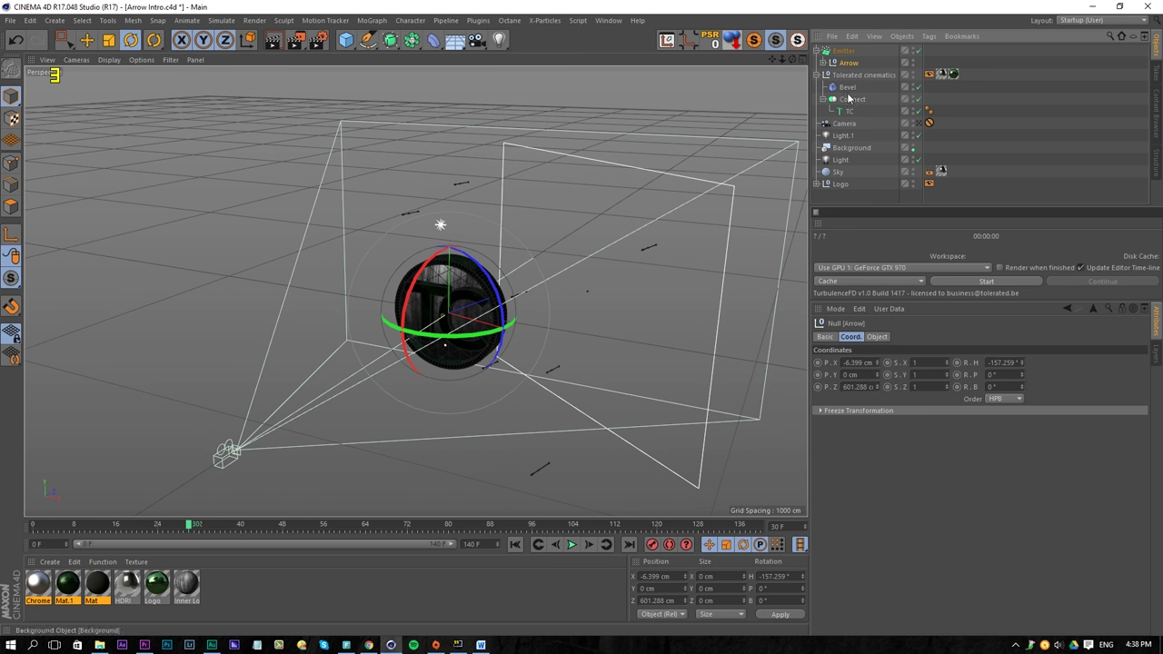
{"action": "left_click", "coordinate": [845, 51]}
{"action": "left_click", "coordinate": [1003, 363]}
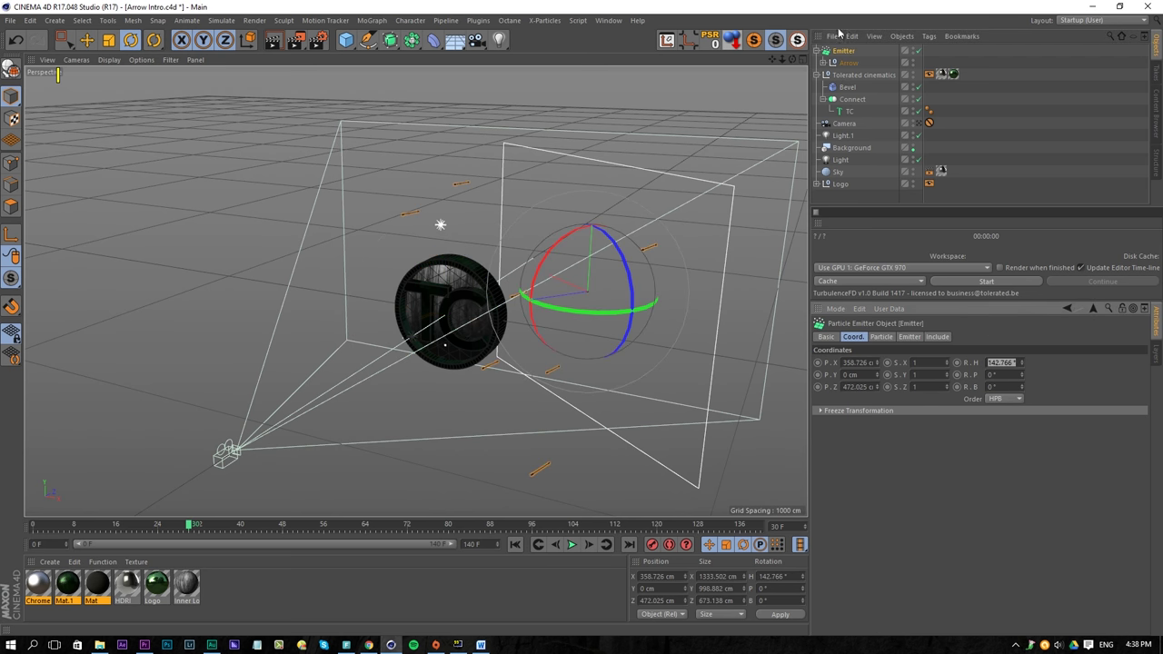
{"action": "left_click", "coordinate": [849, 62]}
{"action": "left_click", "coordinate": [1000, 364]}
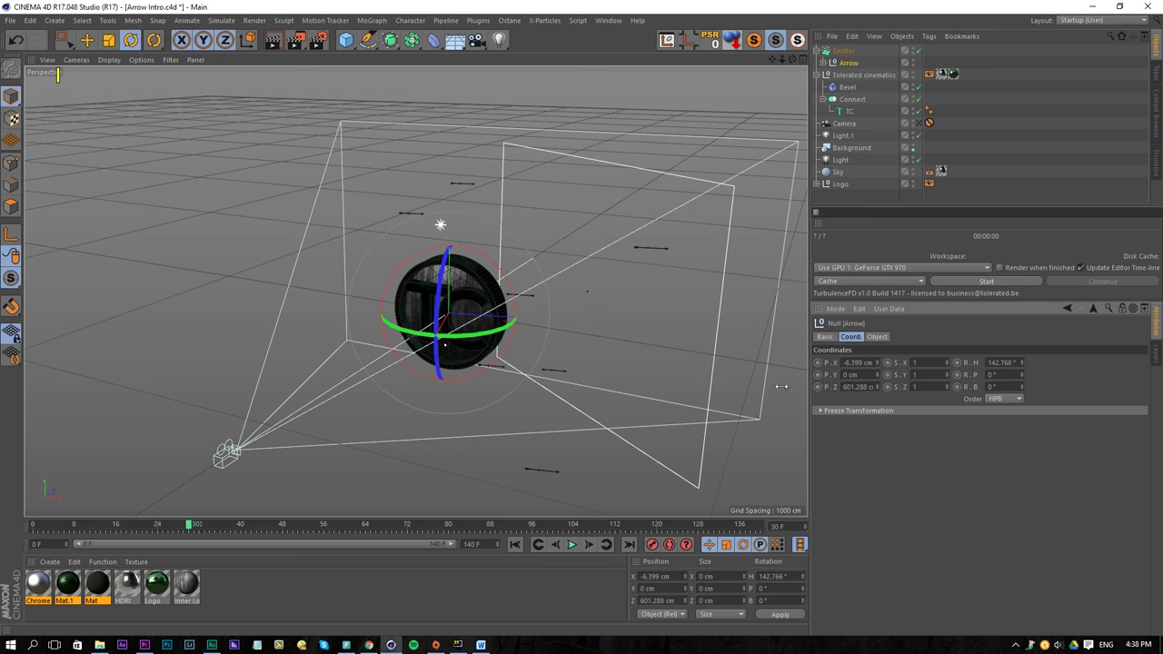
Step: Play the animation from the start, undo the Arrow null's last heading change and resume playback to check the flying arrows
{"action": "left_click", "coordinate": [516, 545]}
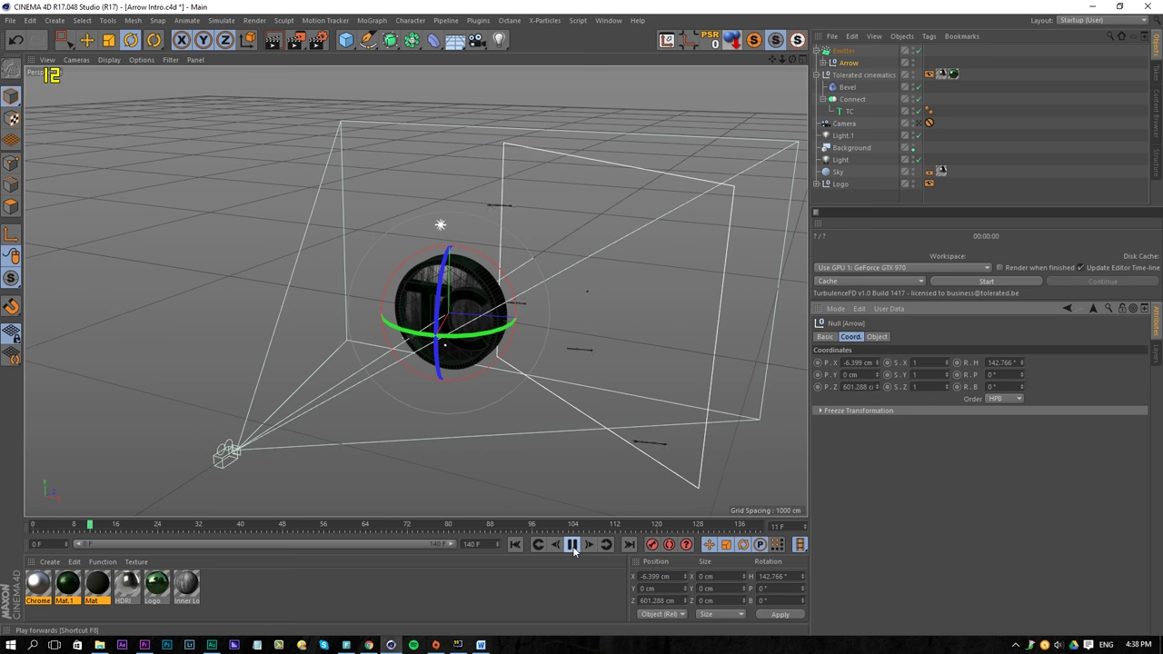
{"action": "left_click", "coordinate": [572, 545]}
{"action": "key", "text": "ctrl+z"}
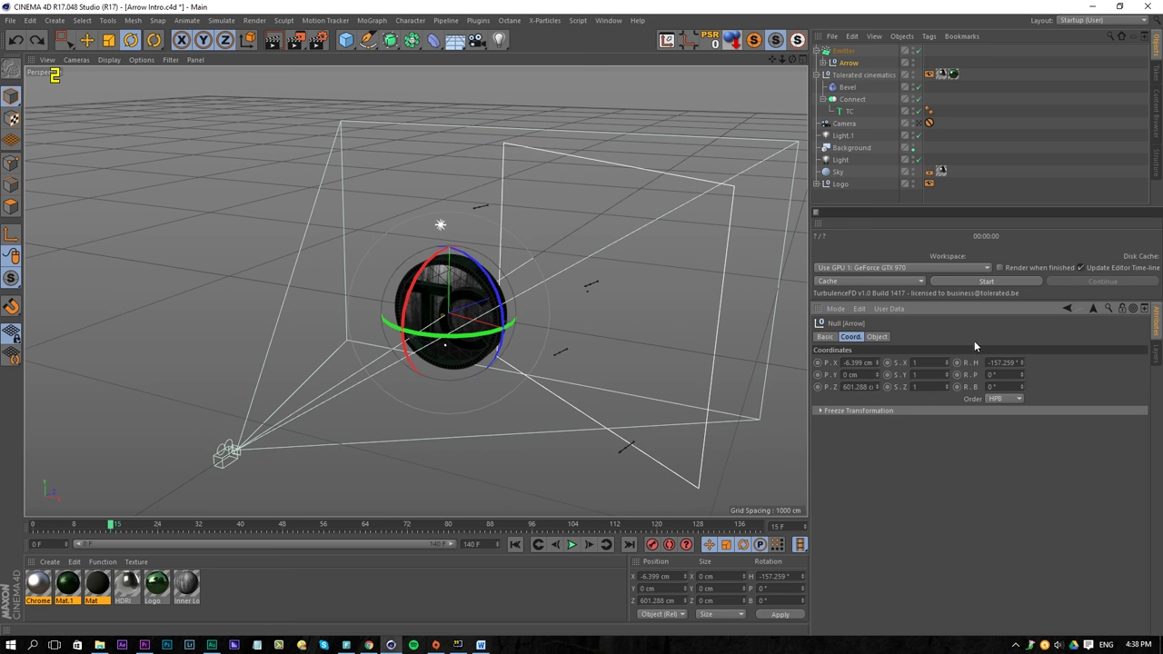
{"action": "left_click", "coordinate": [570, 545]}
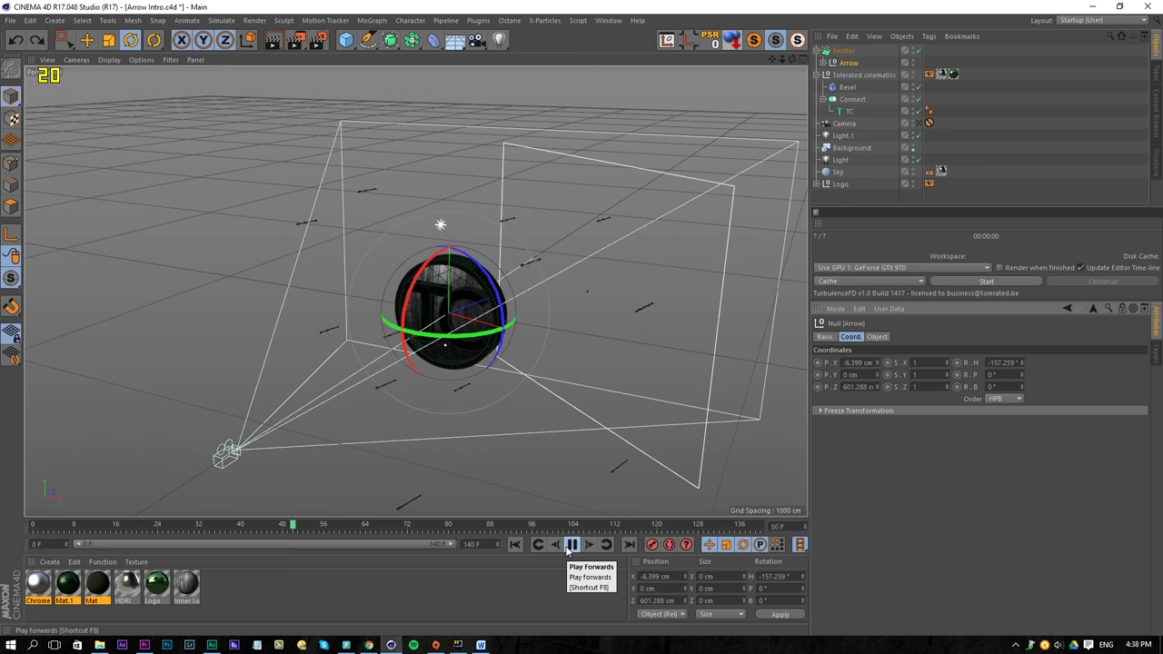
Step: Stop the playback, inspect the arrows from another angle and undo the Arrow null's rotation to a heading of 0°
{"action": "left_click", "coordinate": [570, 545]}
{"action": "left_click_drag", "start_coordinate": [510, 366], "coordinate": [505, 325], "text": "alt"}
{"action": "right_click_drag", "start_coordinate": [462, 200], "coordinate": [527, 222], "text": "alt"}
{"action": "left_click_drag", "start_coordinate": [513, 238], "coordinate": [514, 280], "text": "alt"}
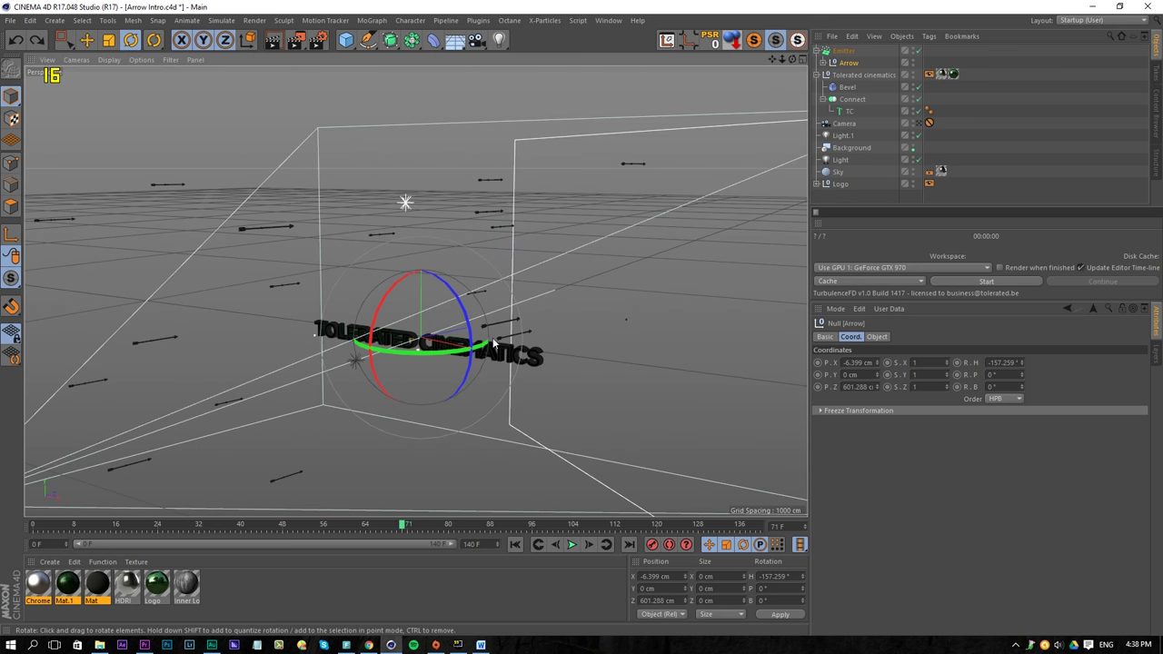
{"action": "right_click_drag", "start_coordinate": [493, 340], "coordinate": [641, 344], "text": "alt"}
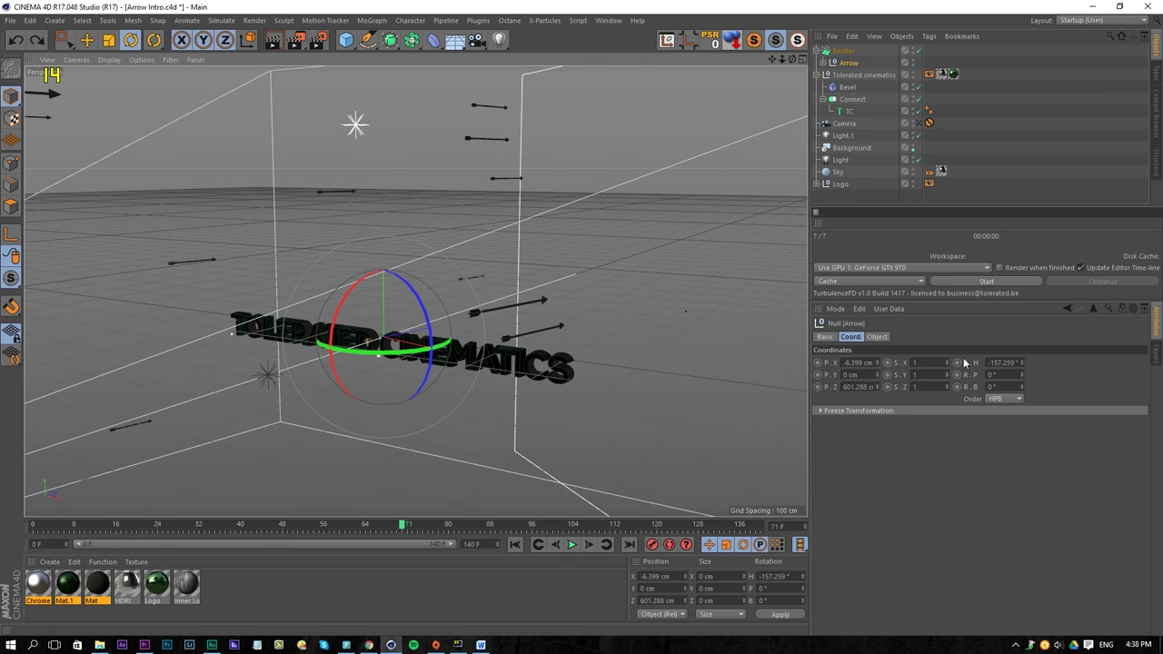
{"action": "left_click", "coordinate": [843, 57]}
{"action": "left_click_drag", "start_coordinate": [1024, 363], "coordinate": [1000, 361]}
{"action": "key", "text": "ctrl+z"}
Step: Play the animation from the start to check the arrows' flight direction from above
{"action": "left_click_drag", "start_coordinate": [568, 280], "coordinate": [550, 569], "text": "alt"}
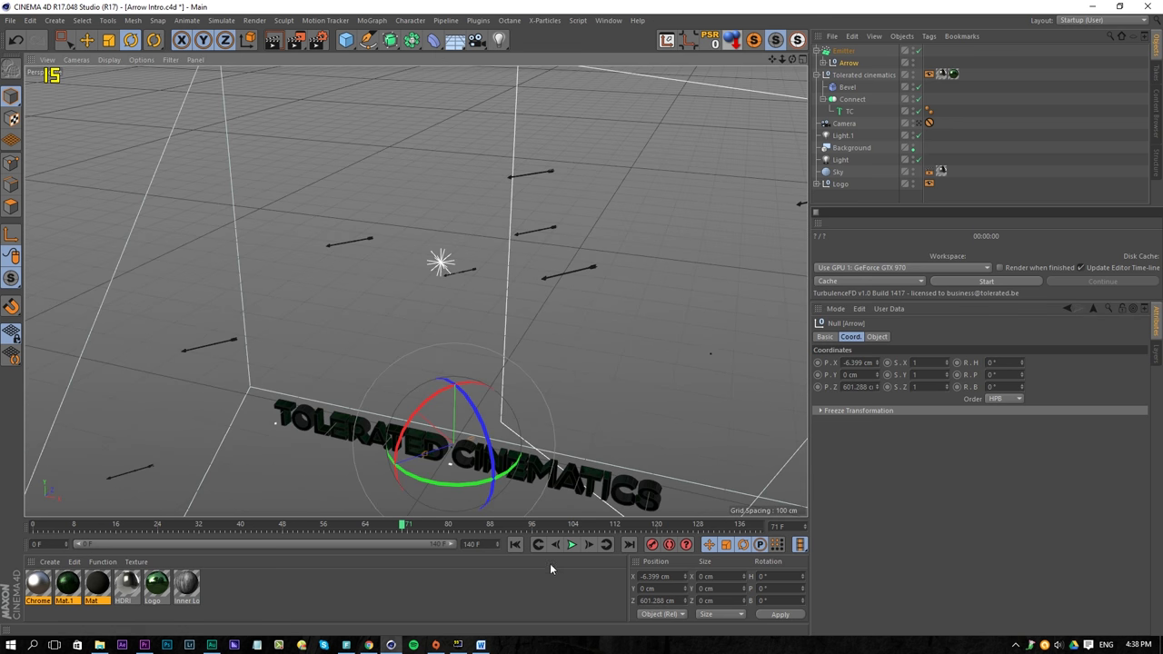
{"action": "left_click", "coordinate": [571, 545]}
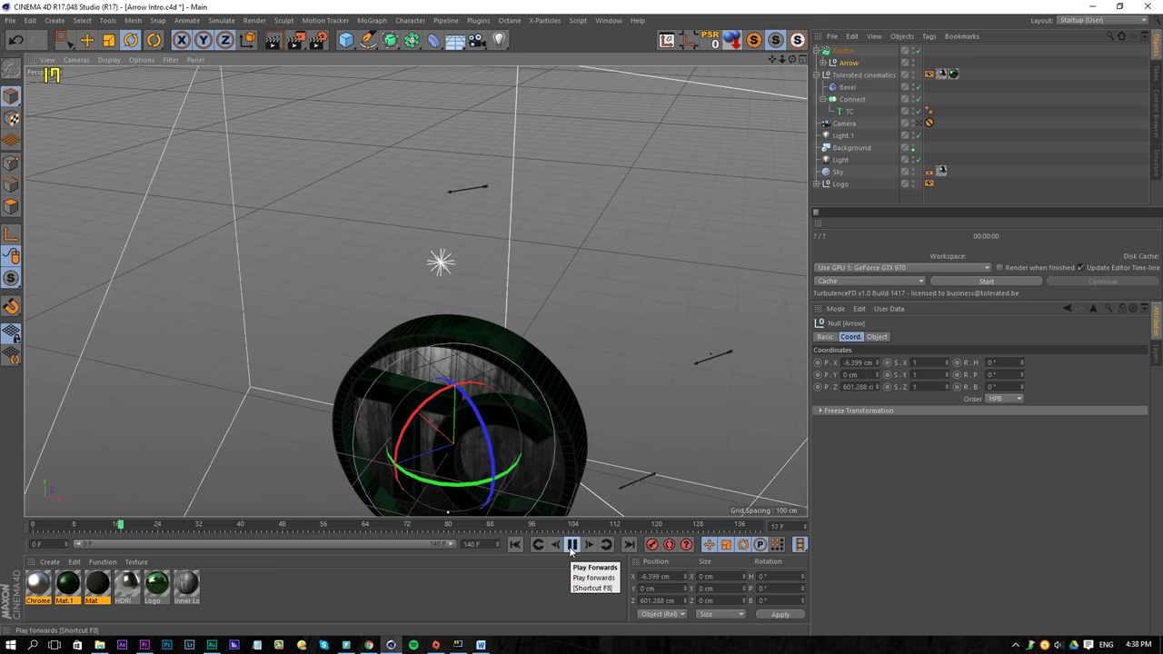
{"action": "left_click", "coordinate": [570, 545]}
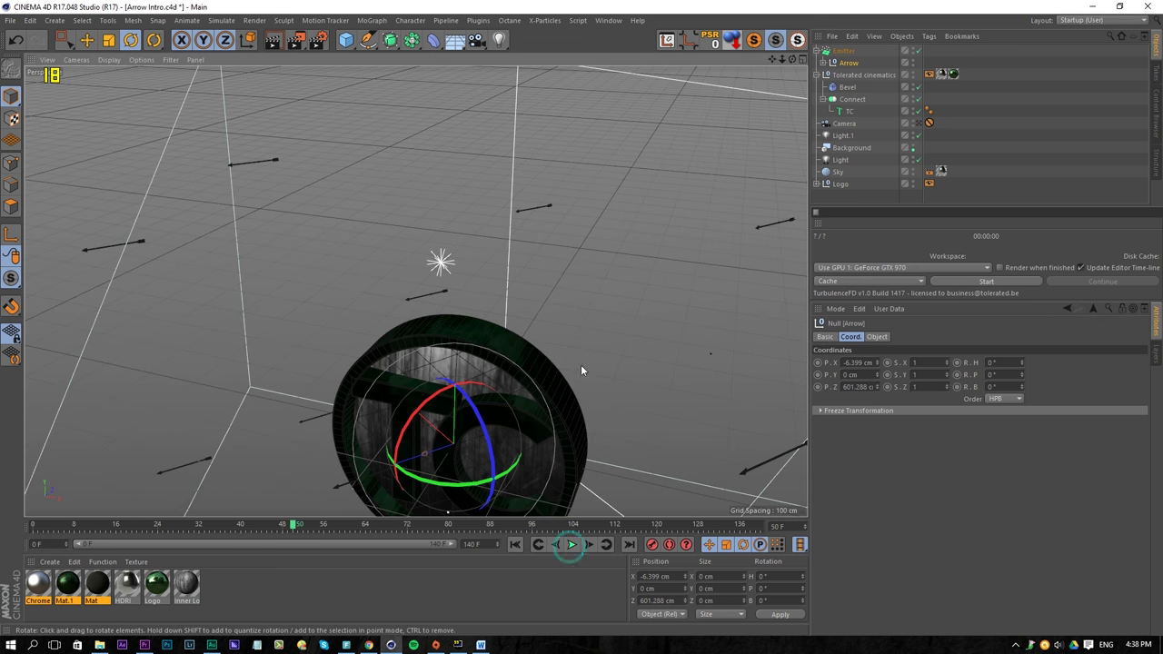
Step: Scale the Arrow null up to several times its size and replay the animation from the start
{"action": "left_click_drag", "start_coordinate": [580, 365], "coordinate": [542, 309], "text": "alt"}
{"action": "left_click", "coordinate": [843, 62]}
{"action": "key", "text": "t"}
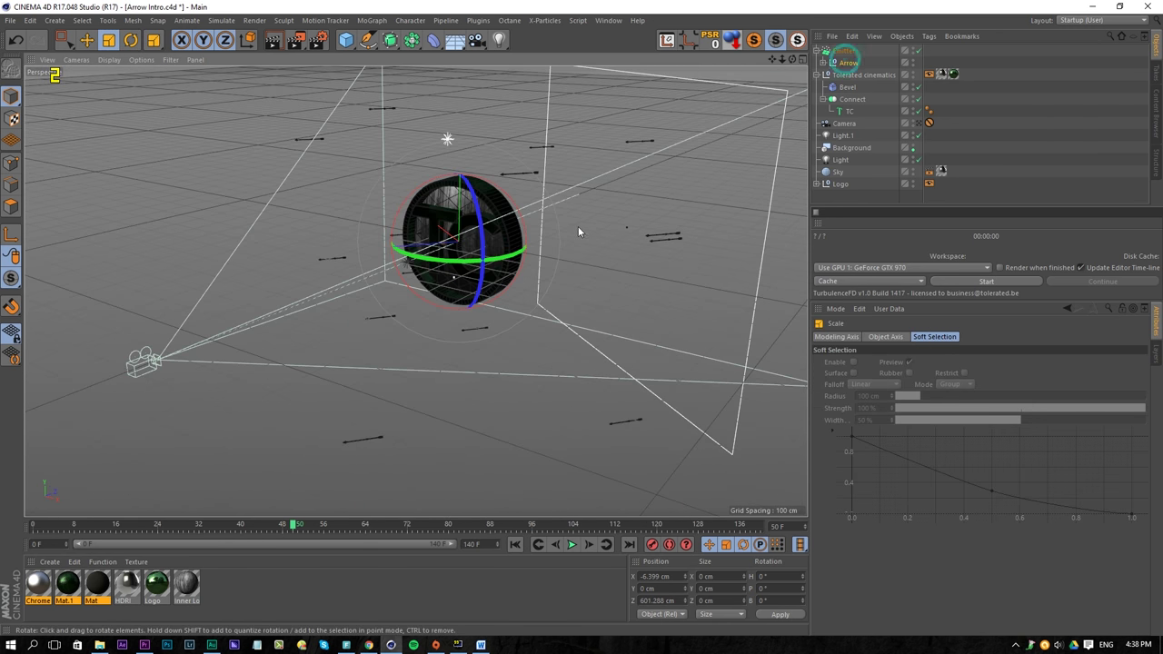
{"action": "left_click_drag", "start_coordinate": [578, 241], "coordinate": [1154, 243]}
{"action": "left_click_drag", "start_coordinate": [187, 264], "coordinate": [4, 276]}
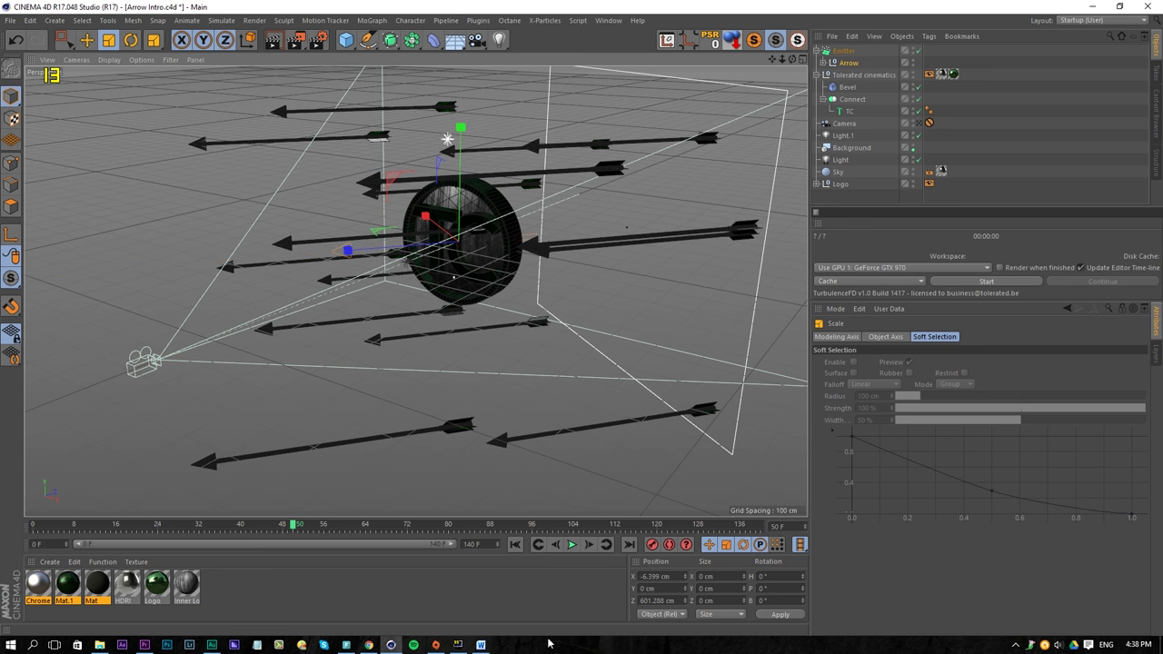
{"action": "left_click", "coordinate": [515, 545]}
{"action": "left_click", "coordinate": [572, 545]}
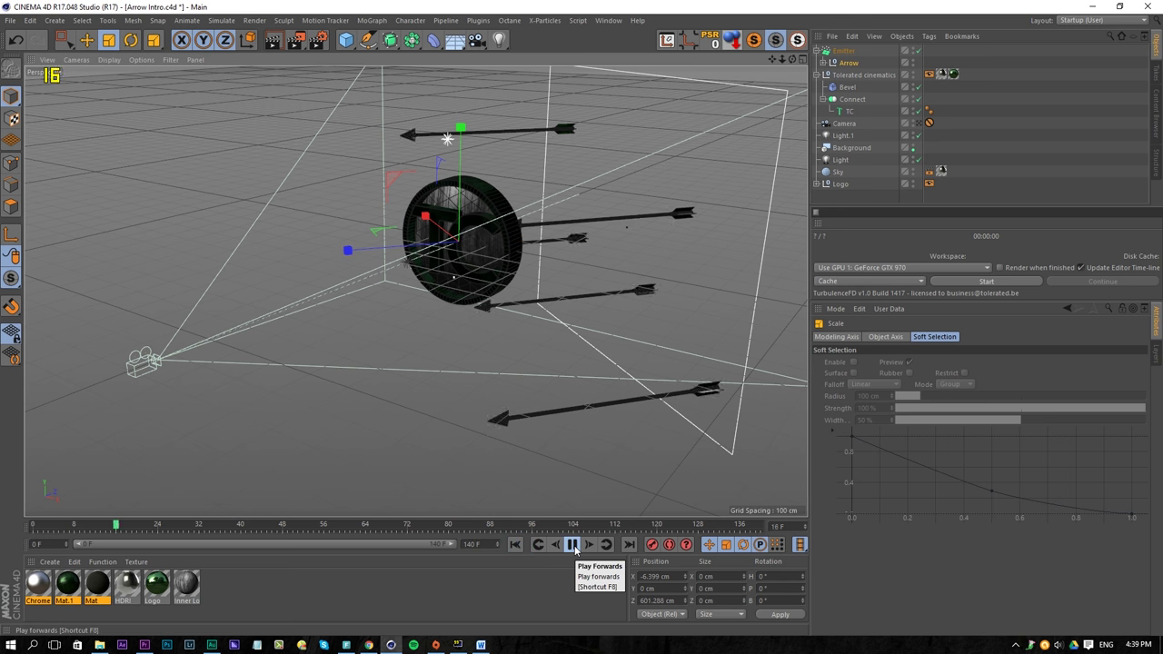
{"action": "left_click", "coordinate": [572, 545]}
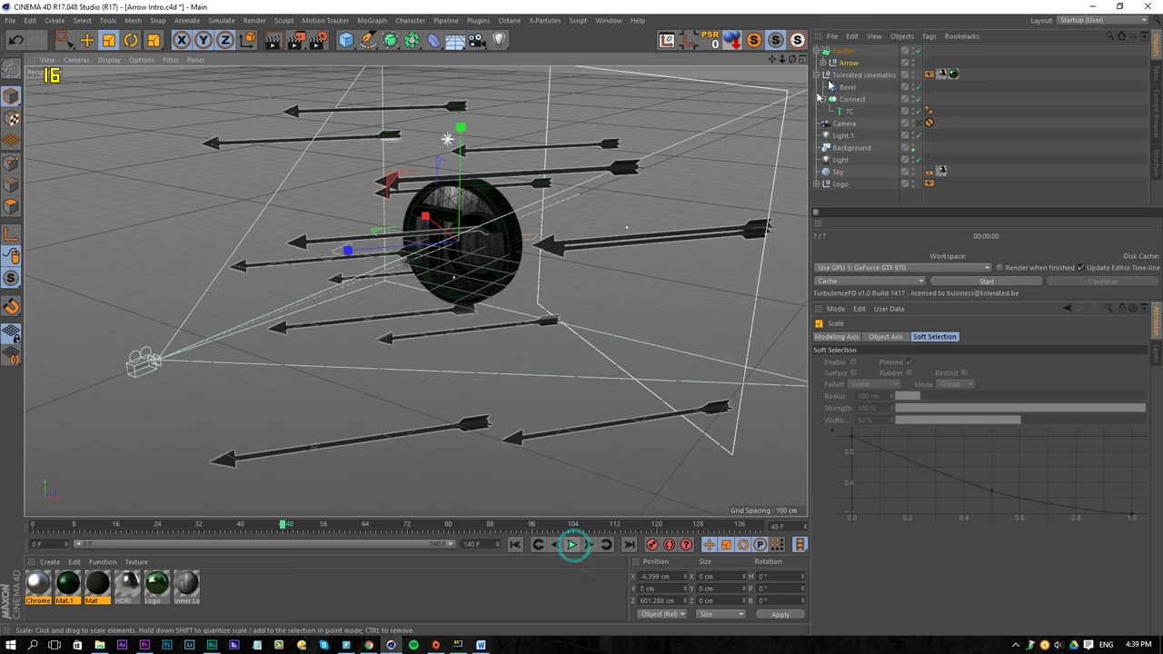
Step: Move the Emitter back from the logo to about X 984 cm, Z 1294 cm
{"action": "left_click", "coordinate": [843, 51]}
{"action": "key", "text": "e"}
{"action": "left_click_drag", "start_coordinate": [603, 228], "coordinate": [790, 218]}
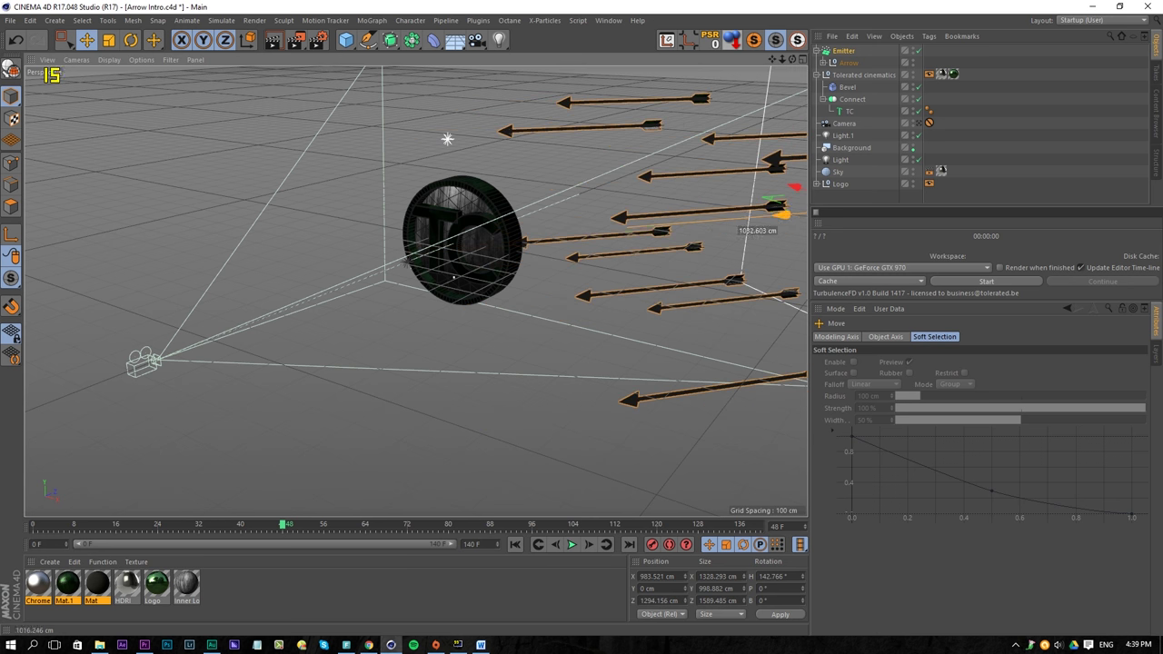
Step: Set the Emitter's particle speed to 1000 cm and play the animation from the start to check it
{"action": "left_click", "coordinate": [845, 62]}
{"action": "left_click", "coordinate": [843, 51]}
{"action": "left_click", "coordinate": [883, 337]}
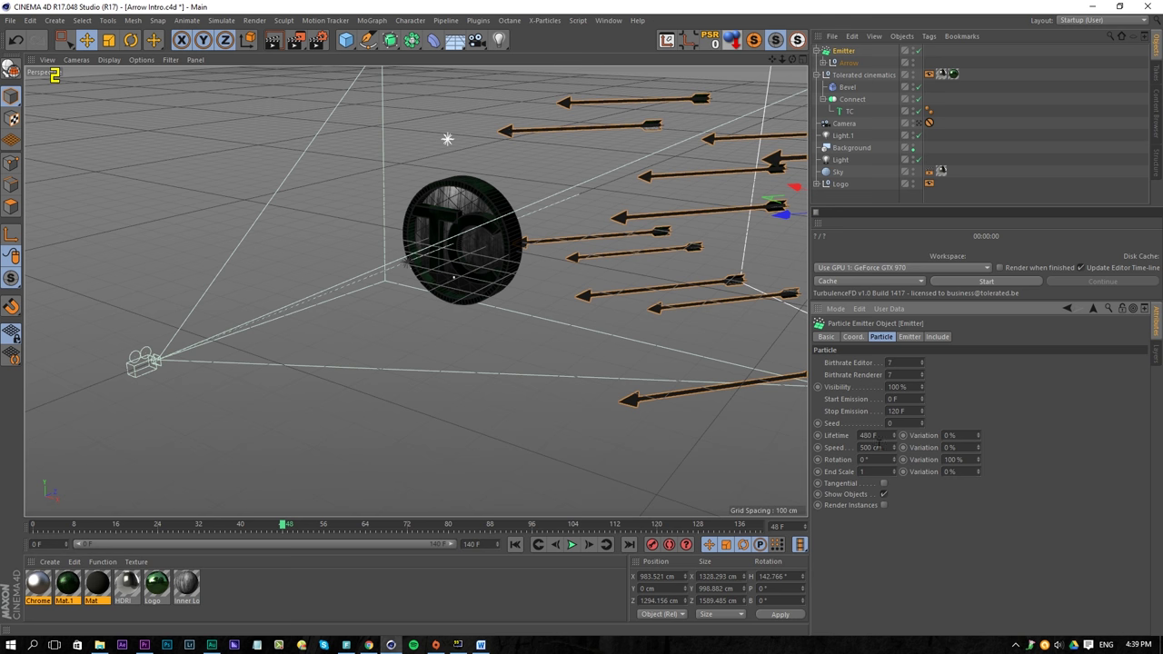
{"action": "type", "text": "100"}
{"action": "key", "text": "Return"}
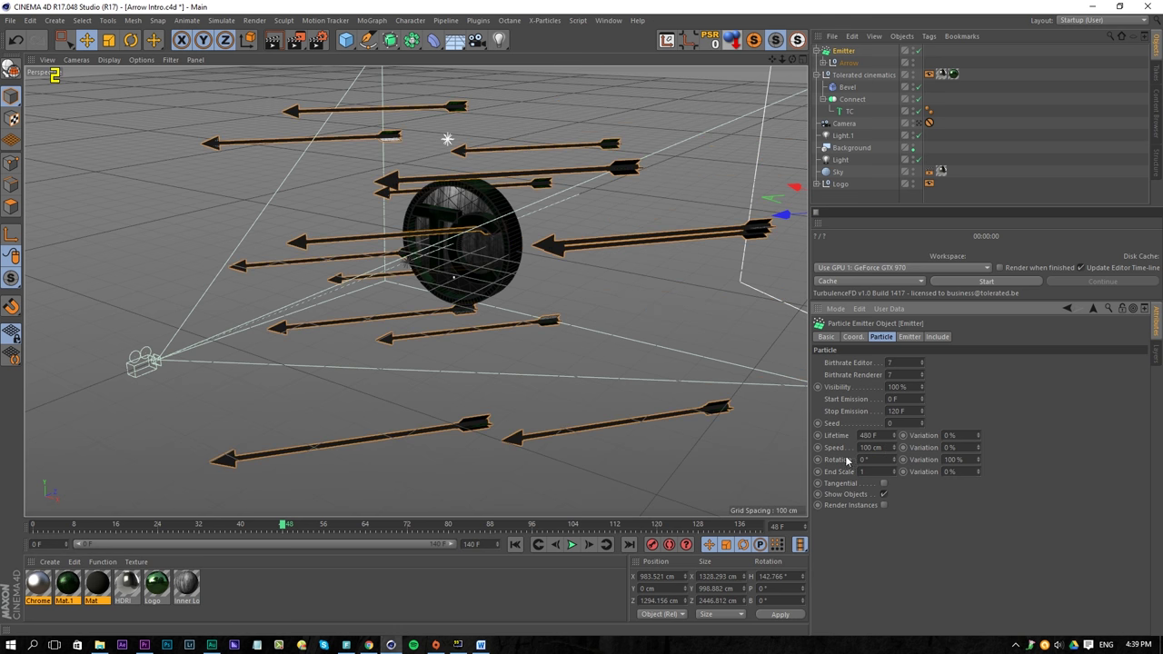
{"action": "left_click", "coordinate": [516, 545]}
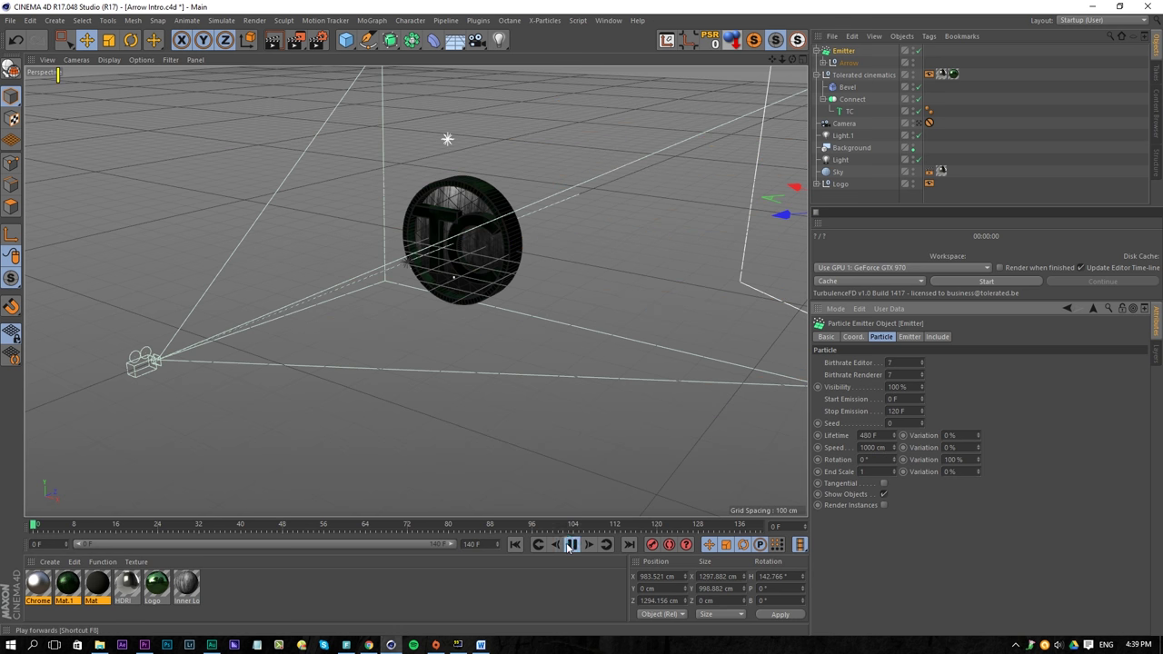
{"action": "left_click", "coordinate": [571, 546]}
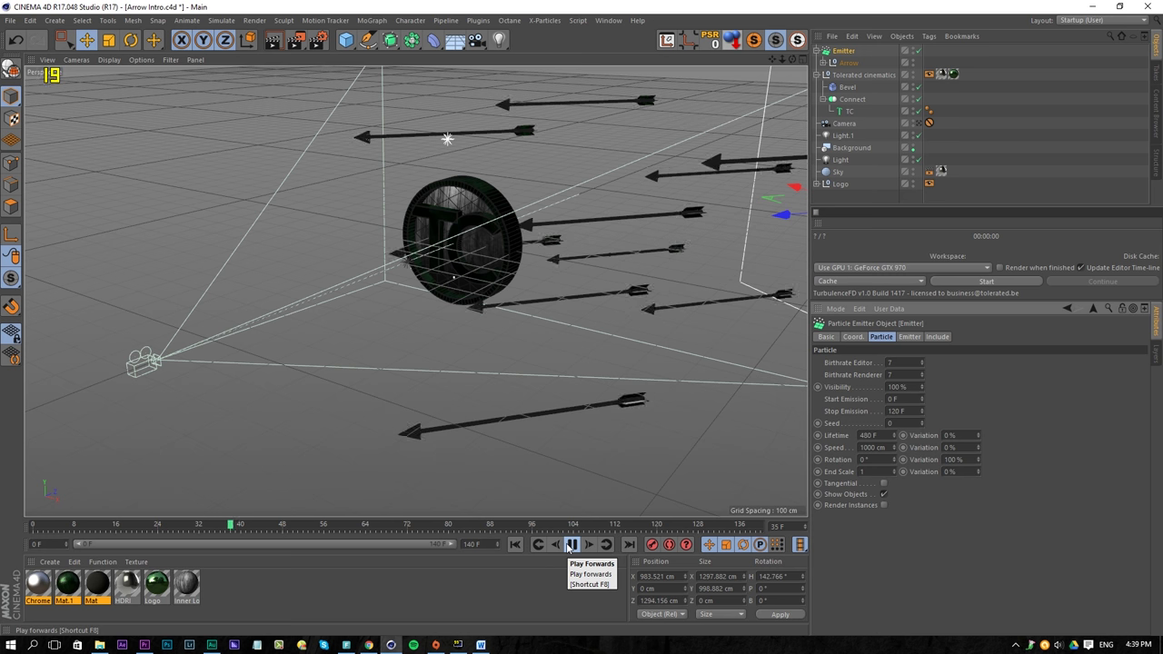
{"action": "left_click", "coordinate": [572, 545]}
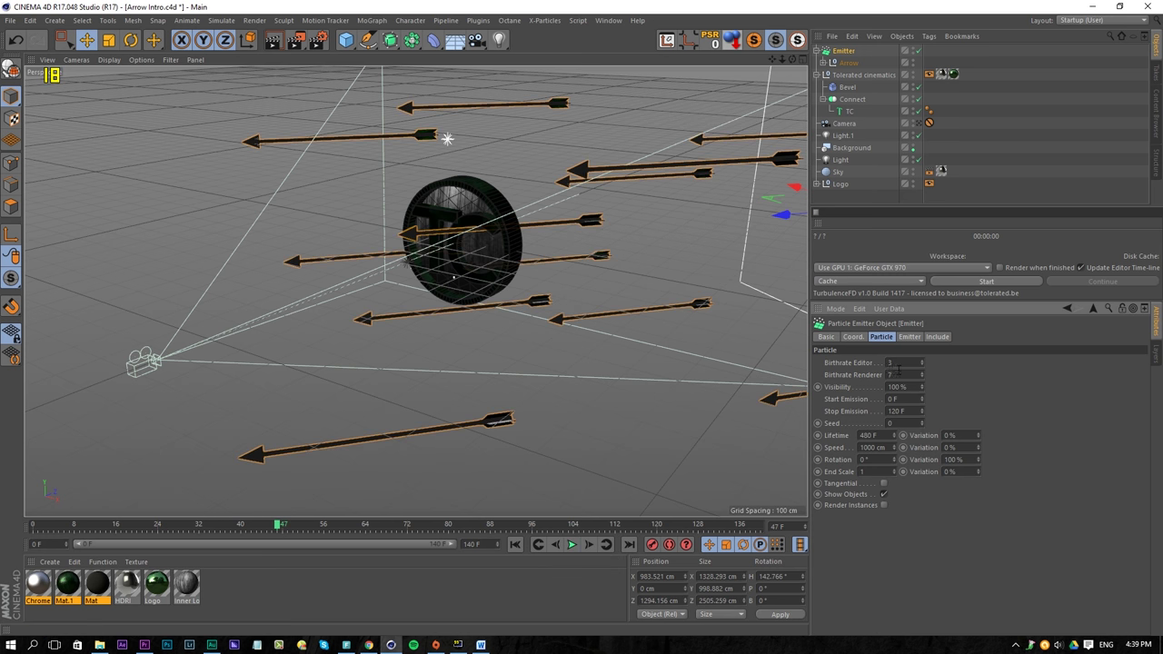
Step: Set the Emitter's editor and renderer birthrates to 3 and replay the animation from the start
{"action": "type", "text": "3"}
{"action": "key", "text": "Return"}
{"action": "left_click", "coordinate": [515, 546]}
{"action": "left_click", "coordinate": [572, 546]}
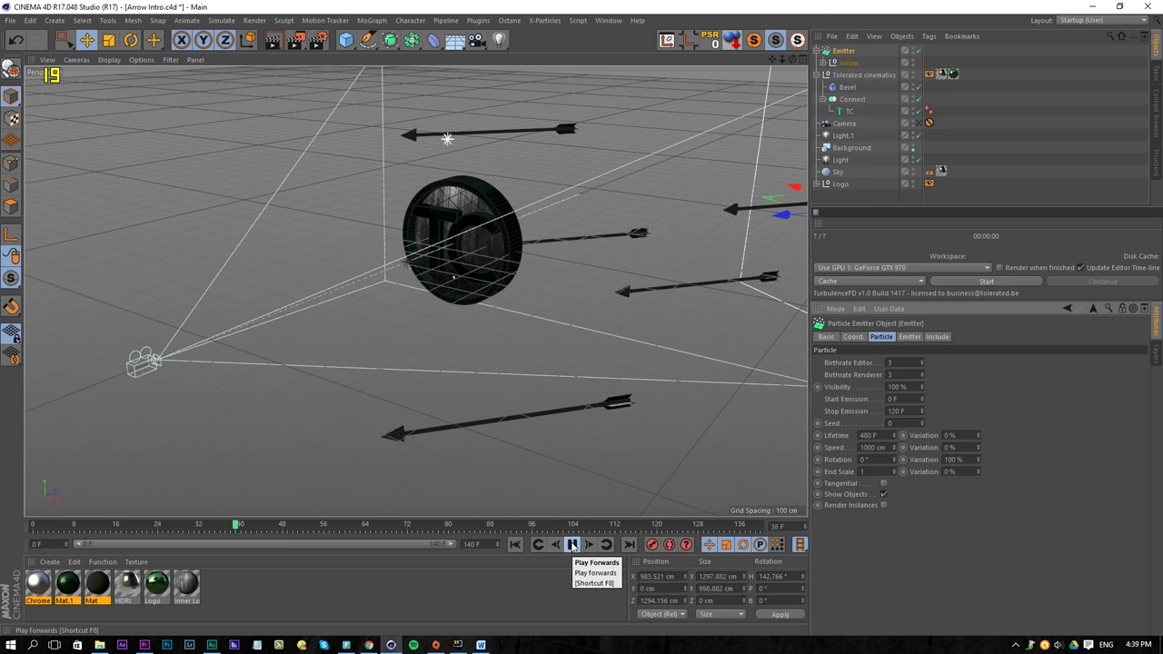
{"action": "left_click", "coordinate": [572, 546]}
Step: Look through the Camera, play the animation from the start and return to frame 0
{"action": "left_click", "coordinate": [918, 123]}
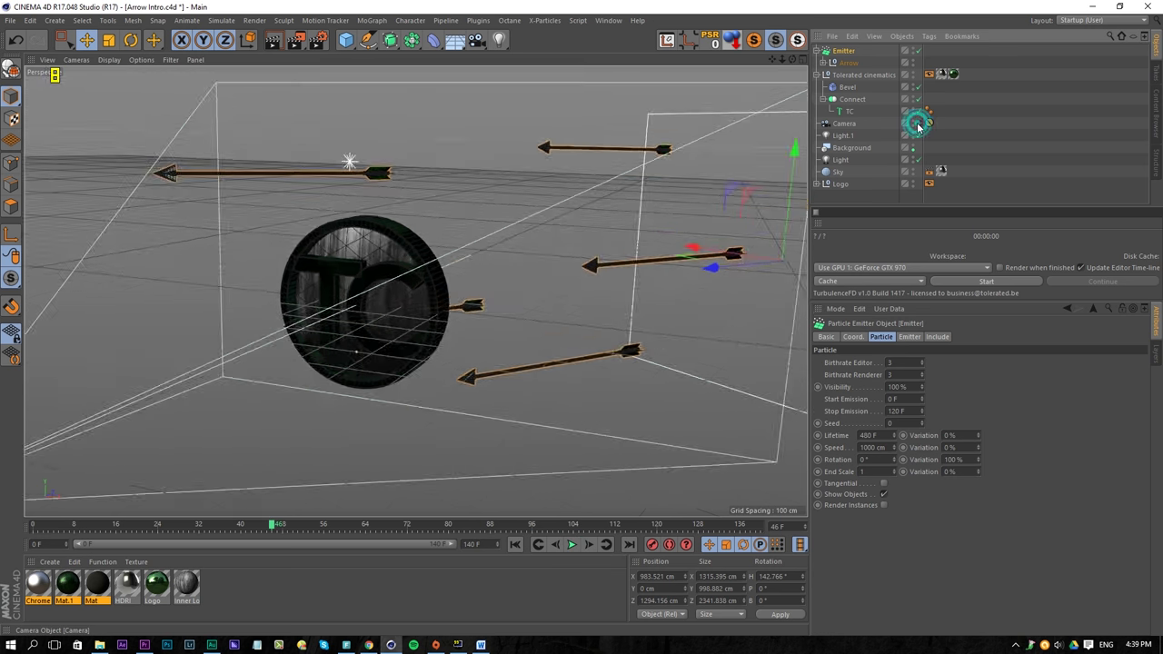
{"action": "left_click", "coordinate": [515, 544]}
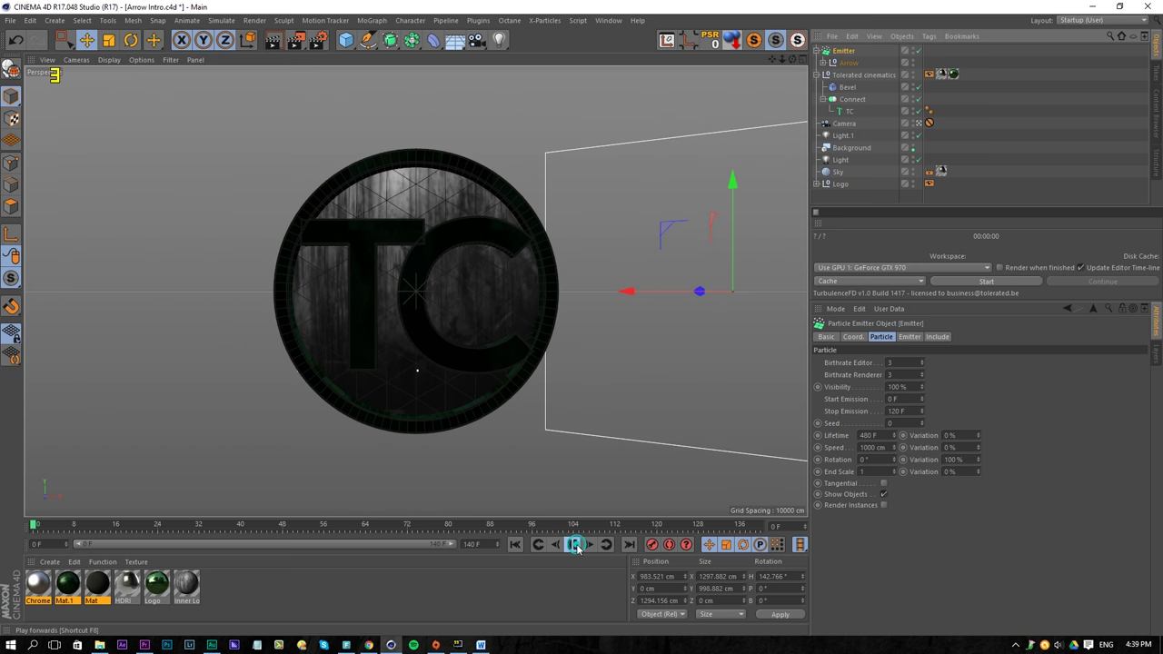
{"action": "left_click", "coordinate": [572, 545]}
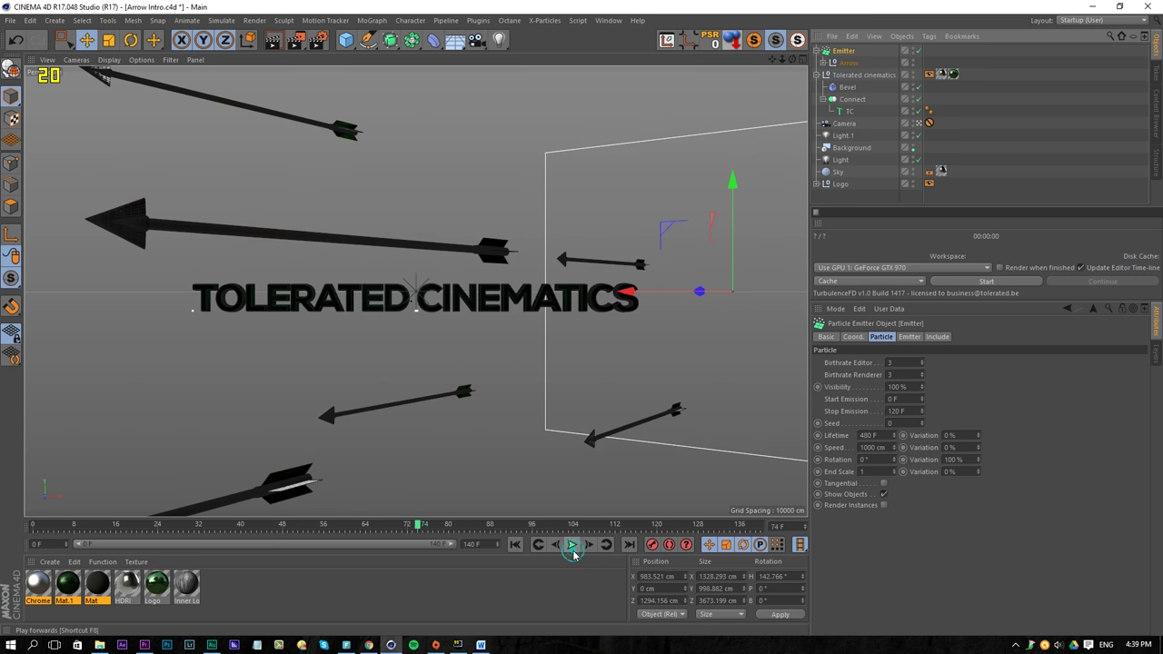
{"action": "left_click", "coordinate": [570, 546]}
{"action": "left_click_drag", "start_coordinate": [427, 531], "coordinate": [2, 558]}
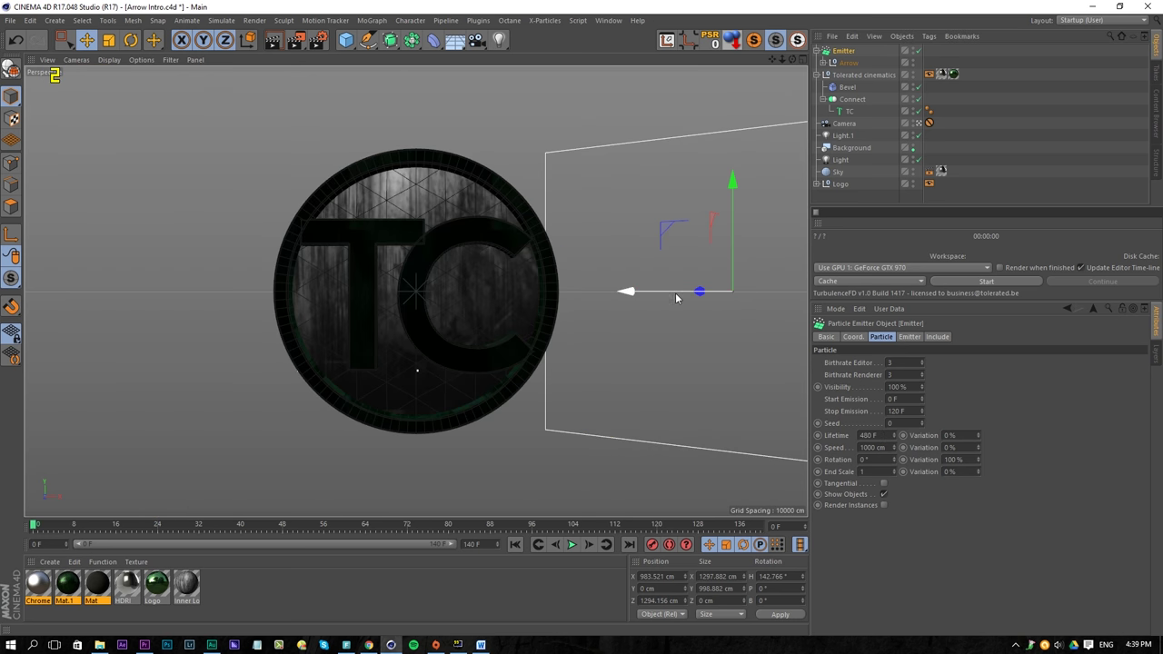
Step: Move the Emitter to about X 898 cm, Z 1359 cm, and test a particle speed of 2000 cm in playback
{"action": "left_click_drag", "start_coordinate": [672, 299], "coordinate": [637, 298]}
{"action": "left_click", "coordinate": [873, 447]}
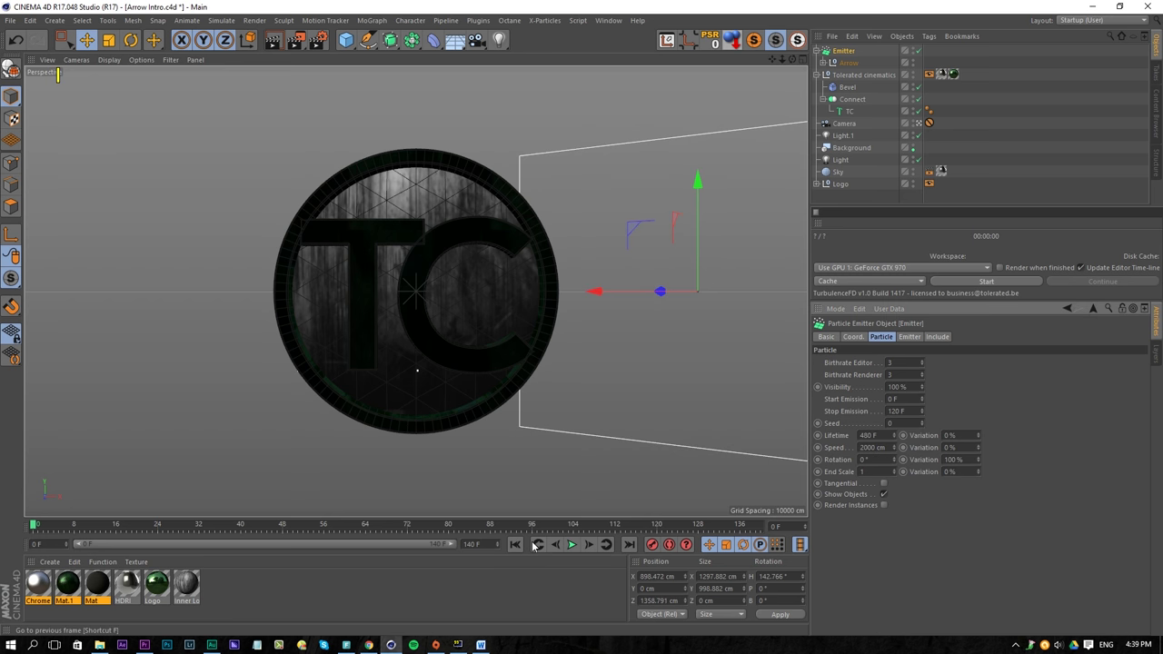
{"action": "left_click", "coordinate": [570, 547]}
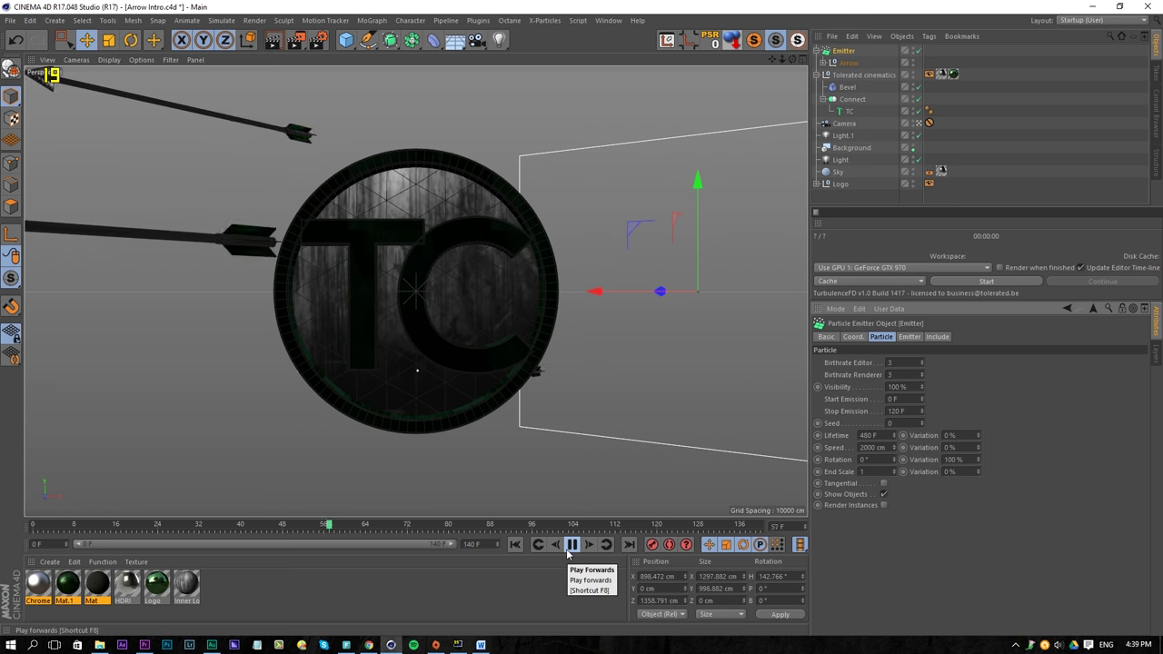
{"action": "left_click", "coordinate": [571, 548]}
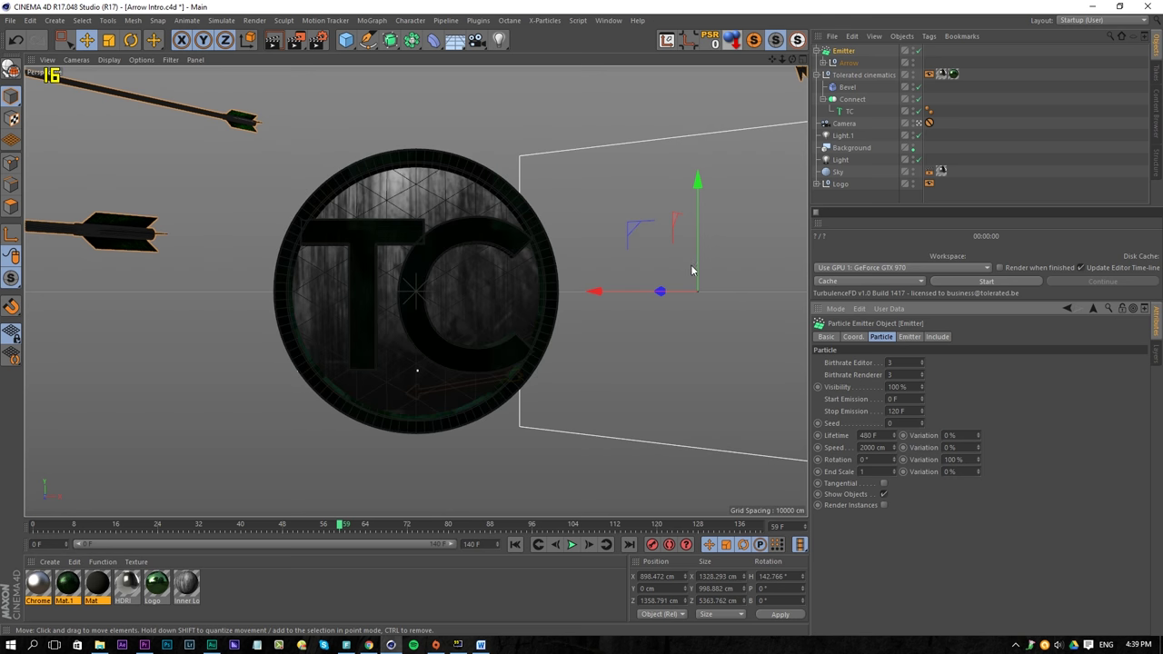
{"action": "key", "text": "t"}
{"action": "left_click_drag", "start_coordinate": [710, 342], "coordinate": [873, 318]}
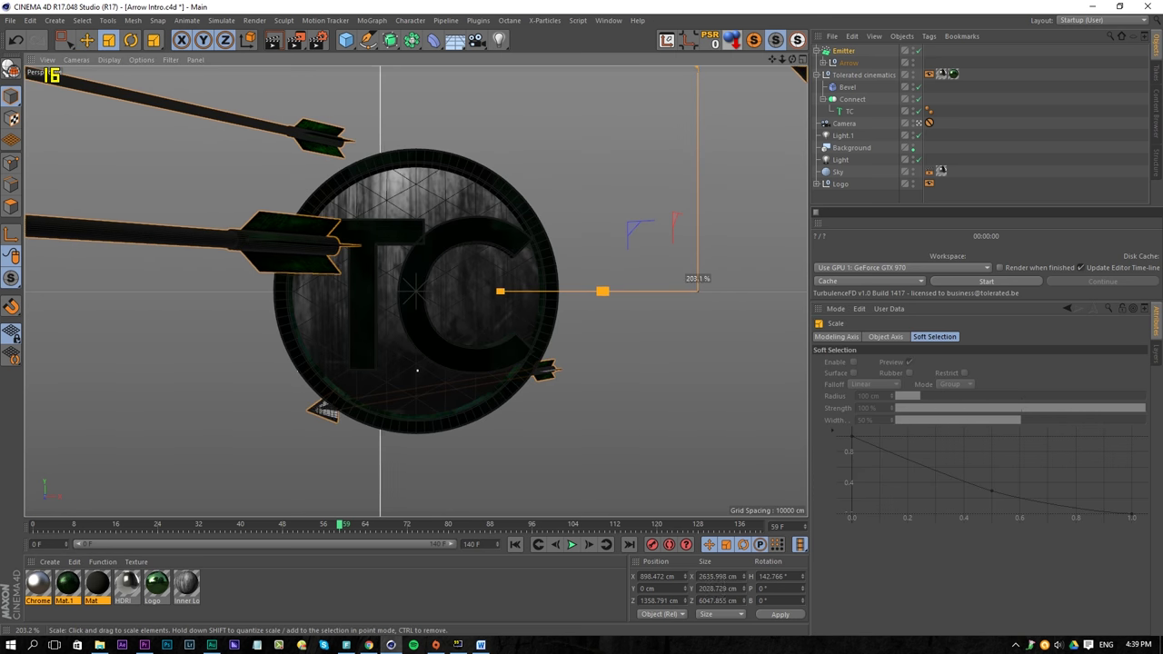
{"action": "left_click_drag", "start_coordinate": [763, 336], "coordinate": [697, 334]}
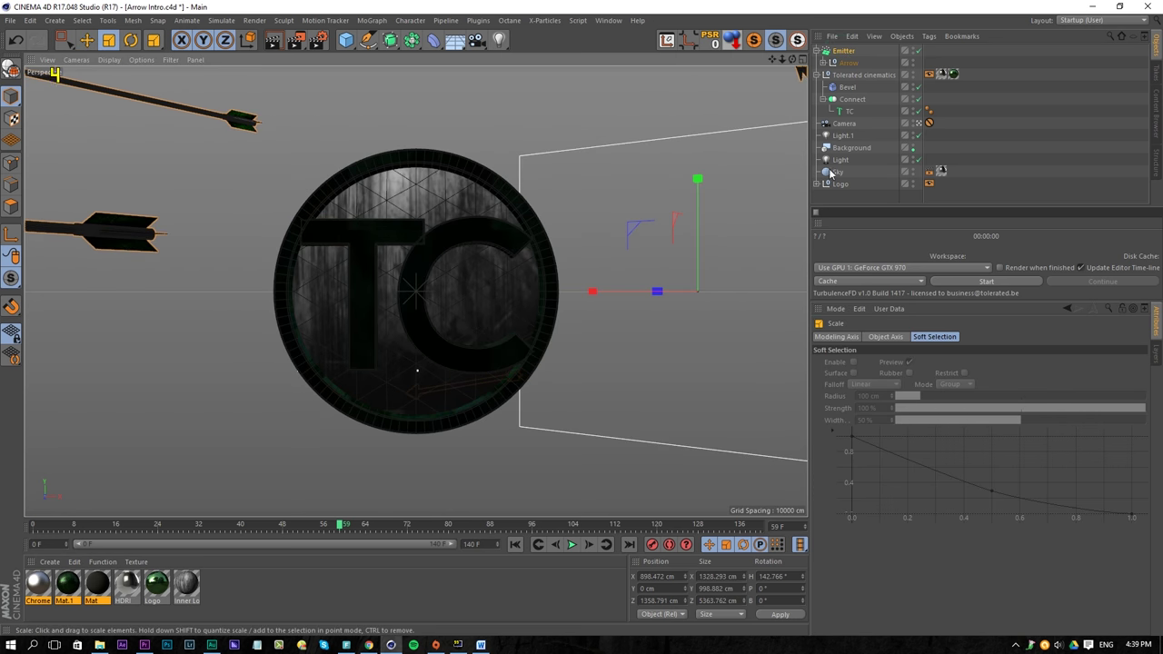
Step: Enlarge the Emitter to an X-Size of about 1943 cm and a Y-Size of about 1693 cm
{"action": "left_click", "coordinate": [846, 51]}
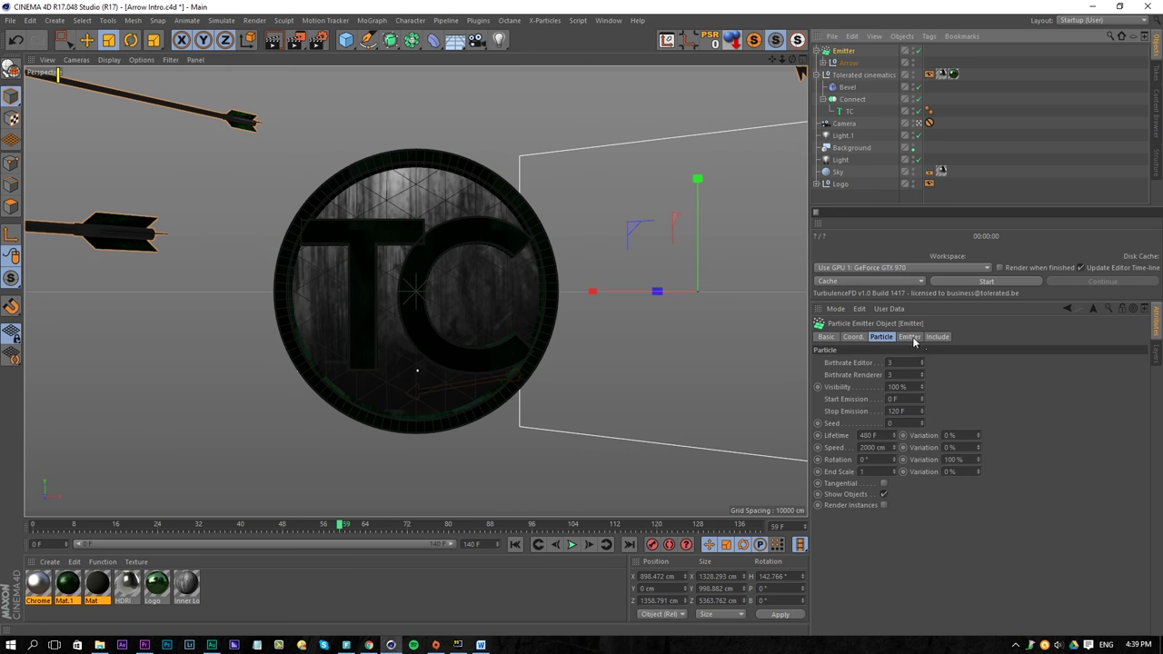
{"action": "left_click", "coordinate": [909, 337]}
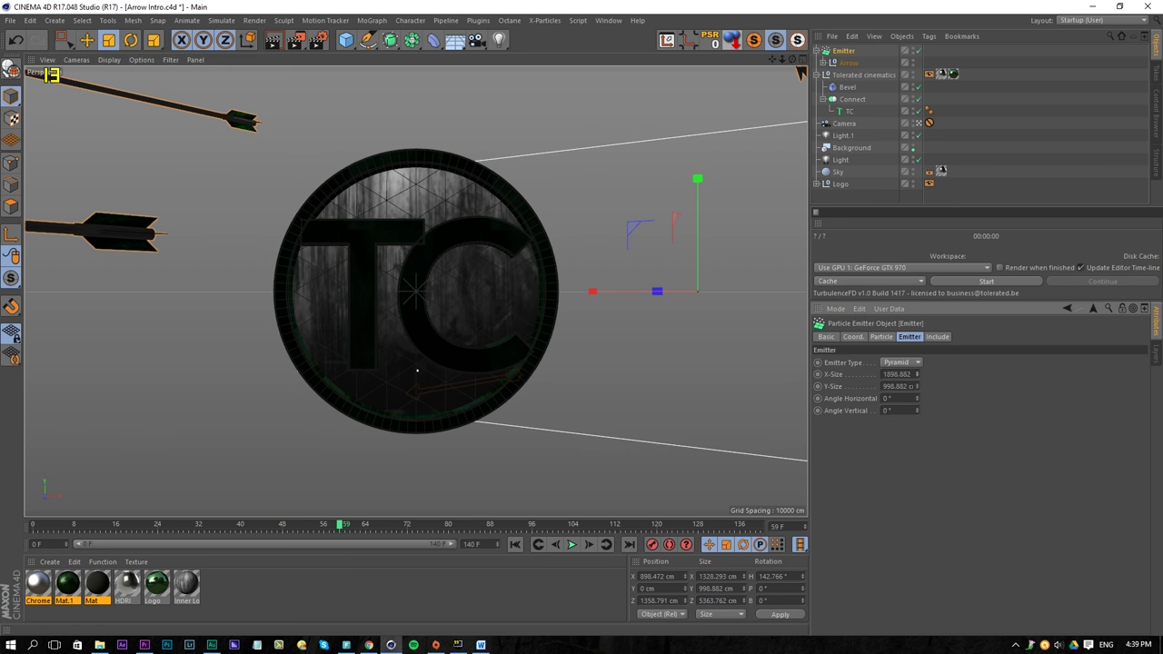
{"action": "left_click_drag", "start_coordinate": [917, 387], "coordinate": [922, 373]}
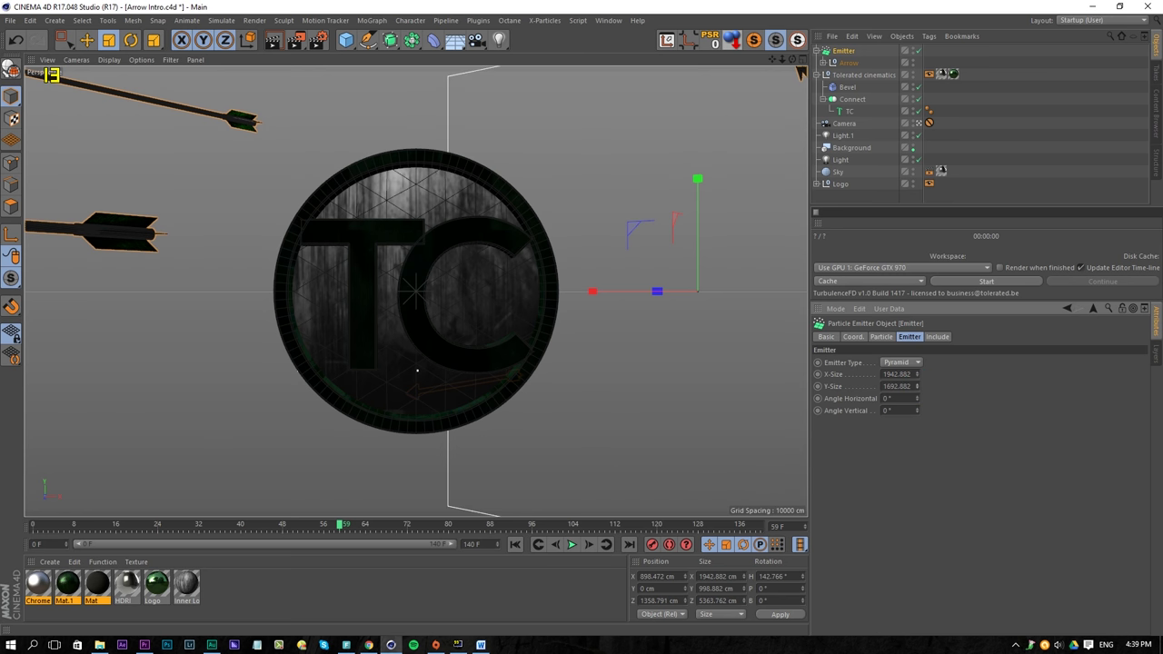
Step: Shift the Emitter closer to the logo, to about X 634 cm, Z 1560 cm
{"action": "key", "text": "e"}
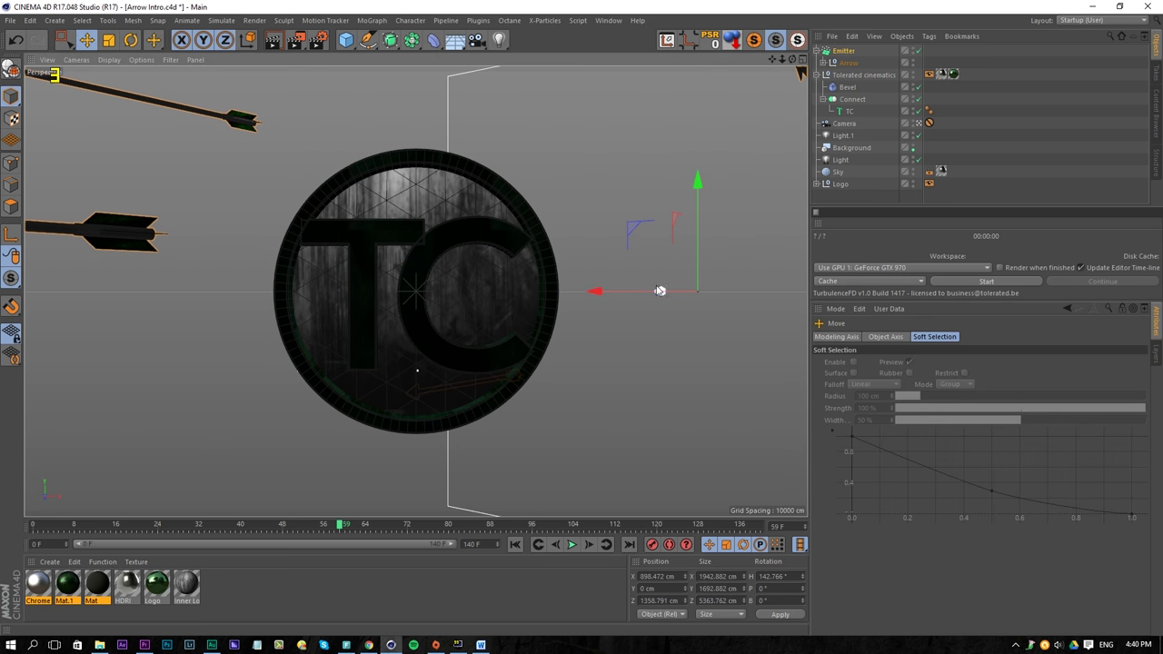
{"action": "left_click_drag", "start_coordinate": [657, 290], "coordinate": [506, 277], "text": "ctrl"}
{"action": "key", "text": "ctrl+z"}
Step: Play the animation twice from the start through the Camera, checking the arrows around the logo-to-text switch, and rewind
{"action": "left_click", "coordinate": [514, 544]}
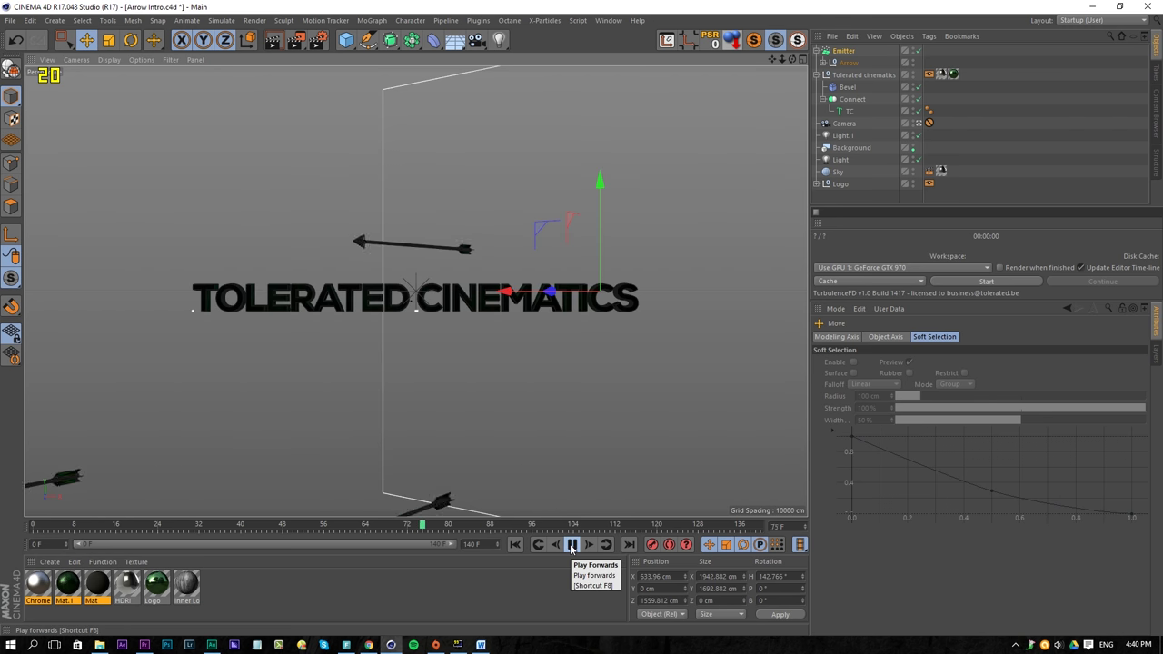
{"action": "left_click", "coordinate": [571, 544]}
{"action": "left_click_drag", "start_coordinate": [429, 532], "coordinate": [11, 546]}
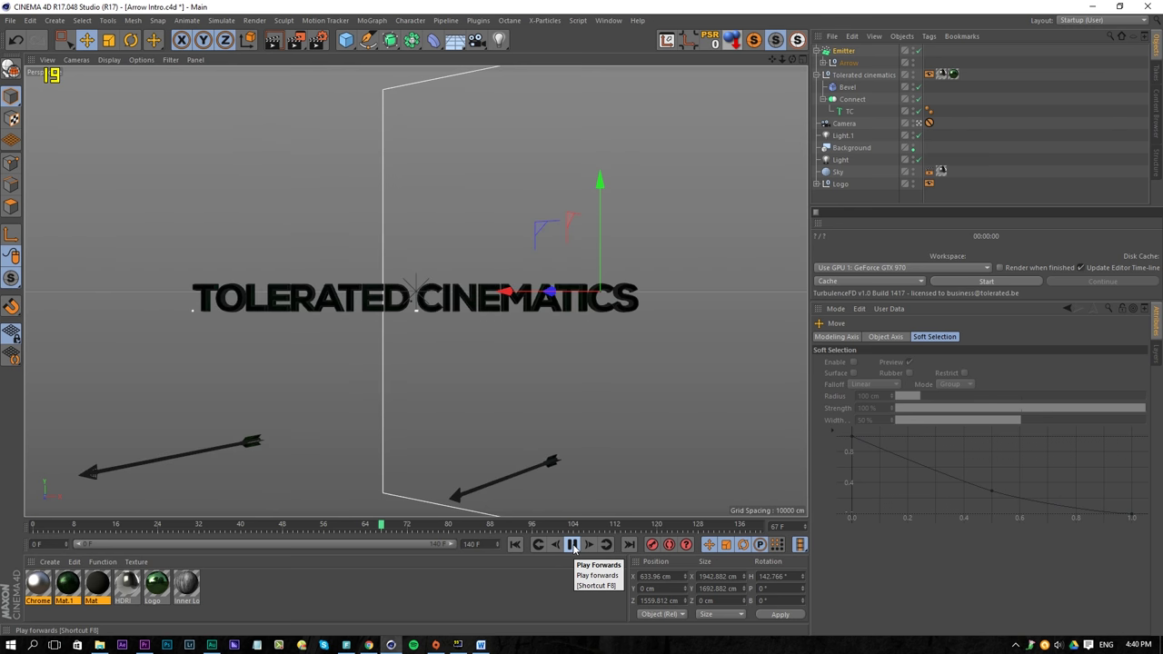
{"action": "left_click", "coordinate": [572, 544]}
{"action": "left_click_drag", "start_coordinate": [412, 527], "coordinate": [276, 536]}
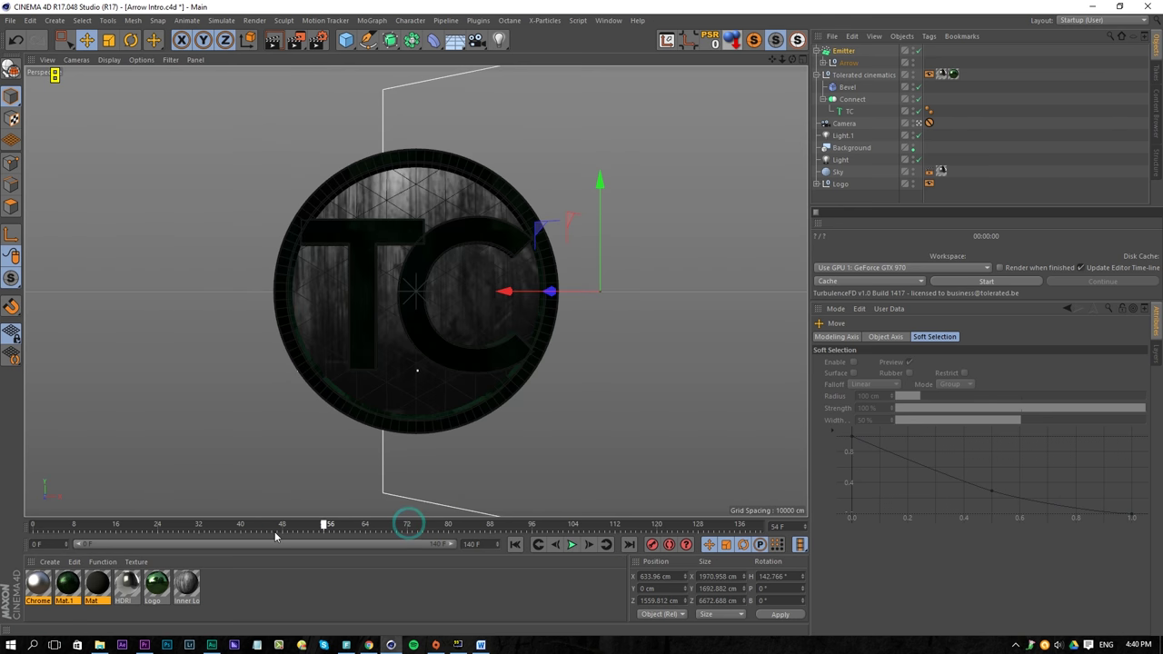
Step: Duplicate the Arrow null outside the Emitter, leave the Camera view and move the copy to about X 1176 cm, Z 393 cm
{"action": "left_click", "coordinate": [848, 63]}
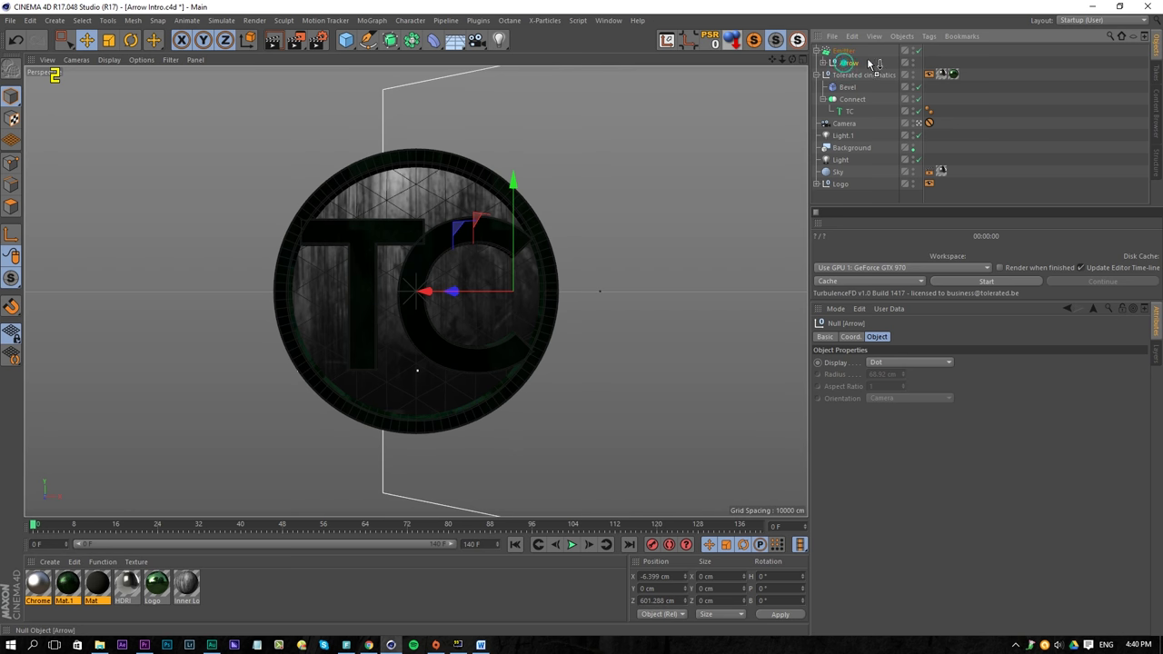
{"action": "left_click_drag", "start_coordinate": [855, 47], "coordinate": [852, 51]}
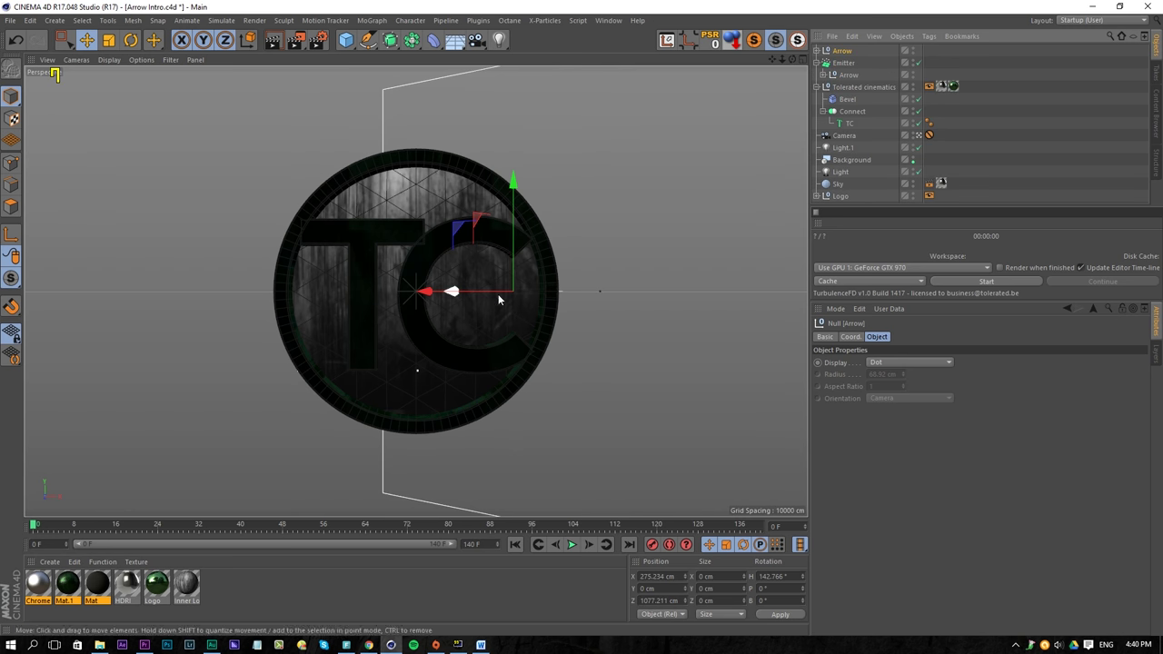
{"action": "left_click", "coordinate": [919, 137]}
{"action": "left_click_drag", "start_coordinate": [646, 227], "coordinate": [736, 397], "text": "alt"}
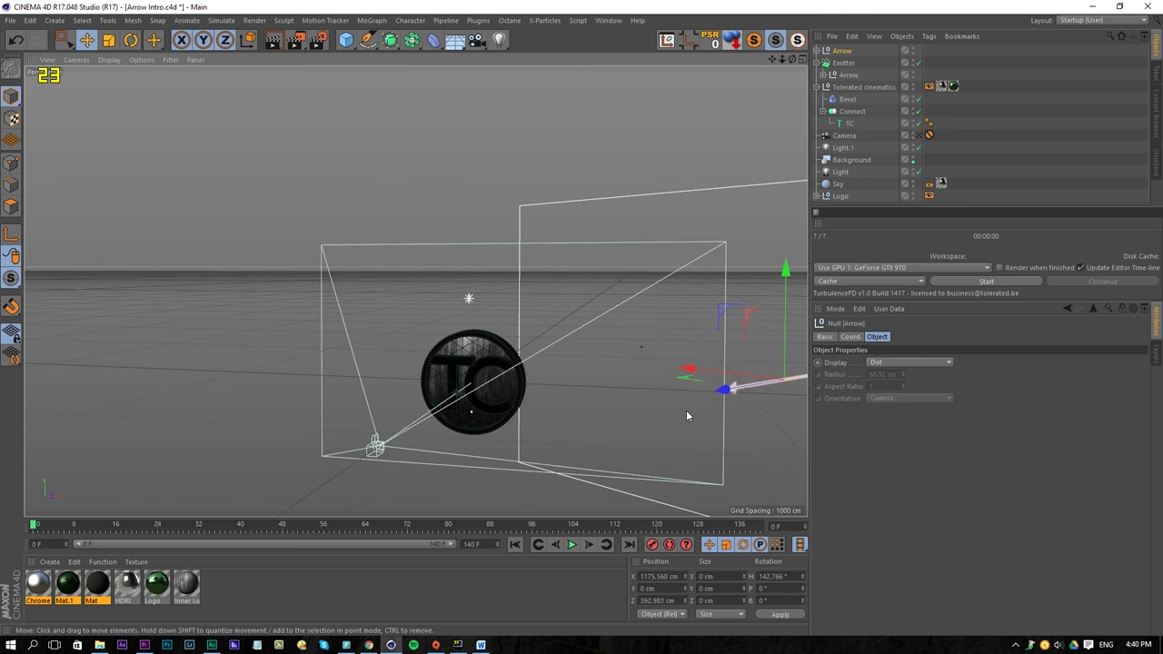
Step: Keyframe the separate Arrow at frame 0, move it to about X 230 cm, Z -851 cm at frame 60, and check it through the Camera
{"action": "left_click", "coordinate": [650, 547]}
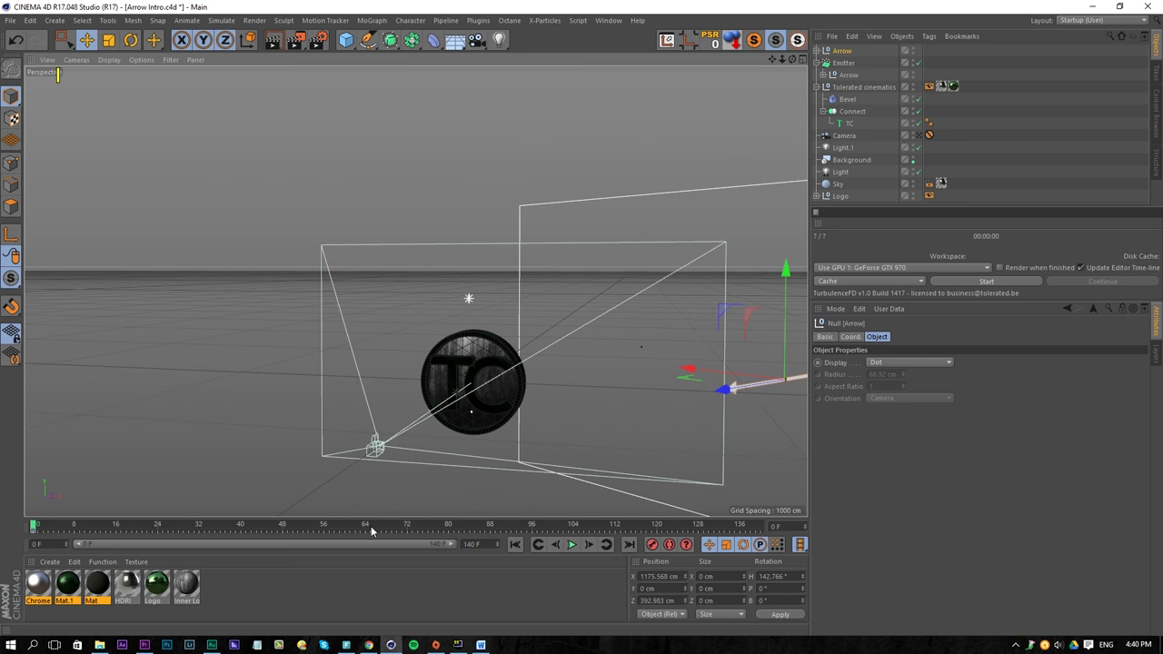
{"action": "left_click_drag", "start_coordinate": [371, 531], "coordinate": [347, 527]}
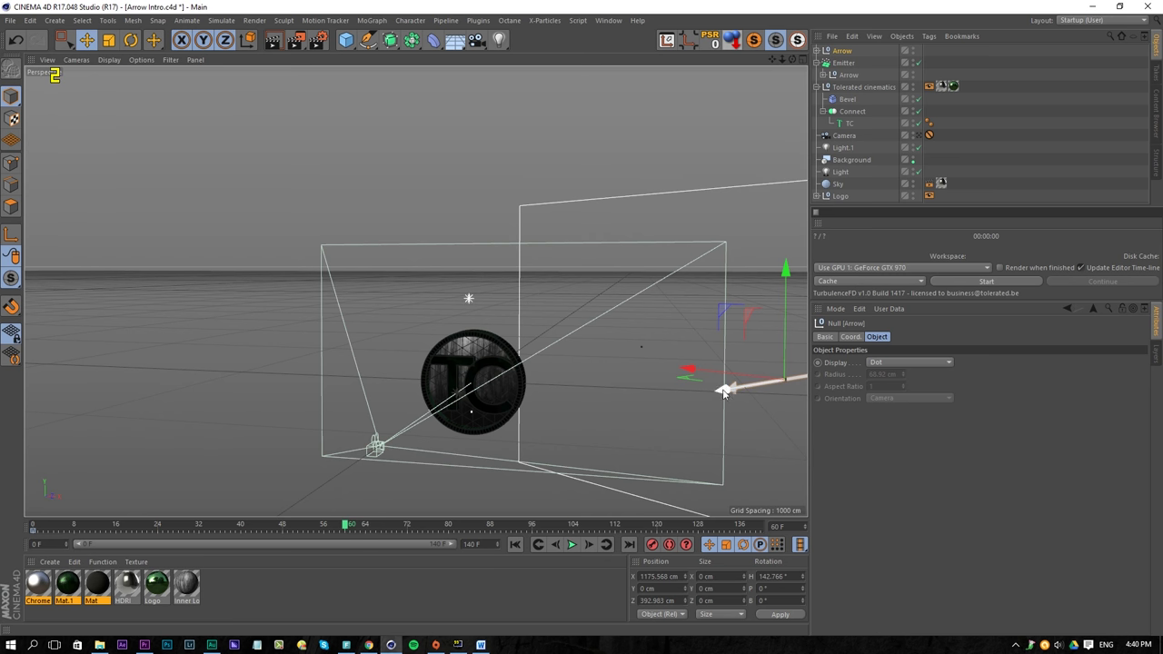
{"action": "left_click_drag", "start_coordinate": [725, 393], "coordinate": [397, 443]}
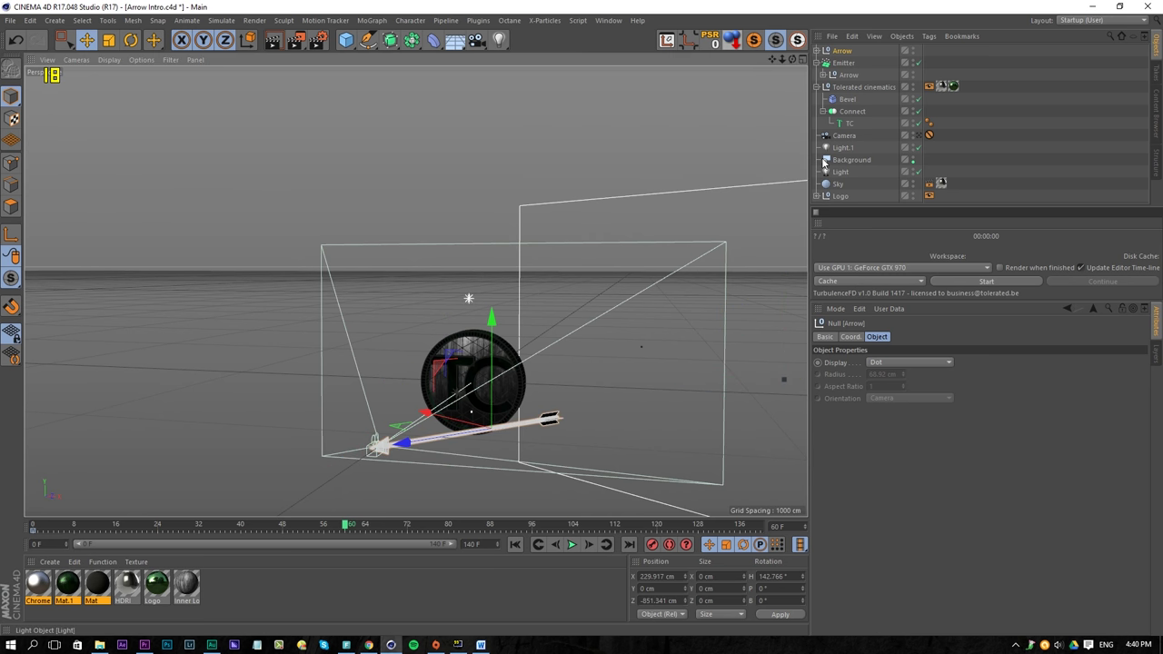
{"action": "left_click", "coordinate": [928, 136]}
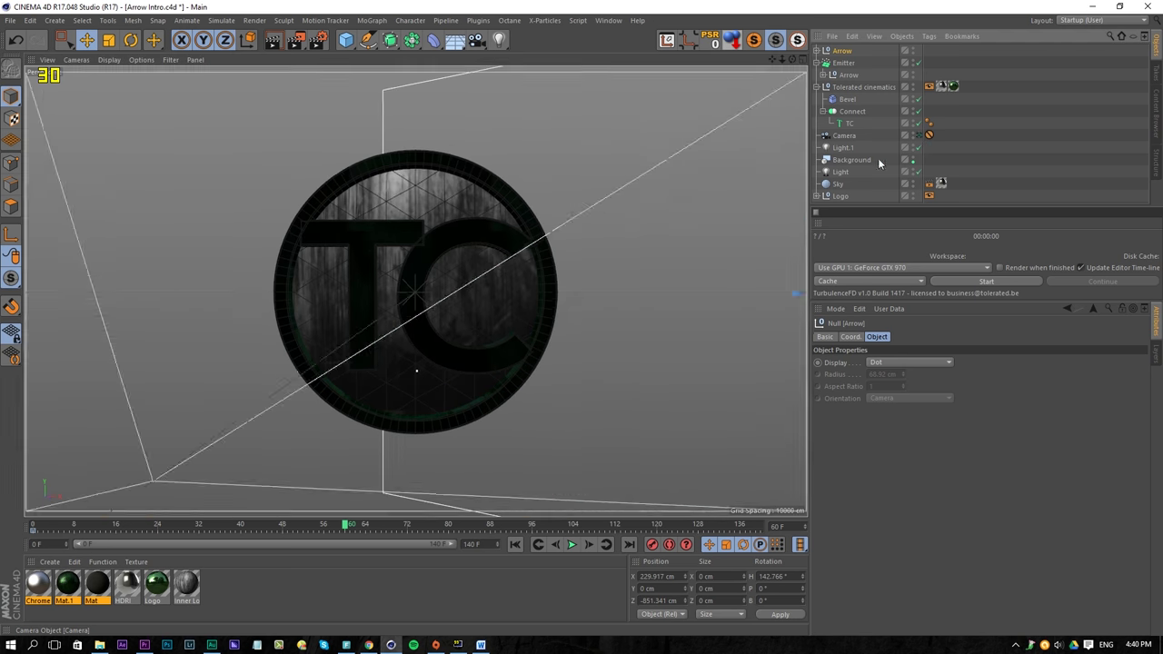
Step: Remove the separate Arrow's keyframes from all its position, scale and rotation coordinates
{"action": "left_click", "coordinate": [850, 336]}
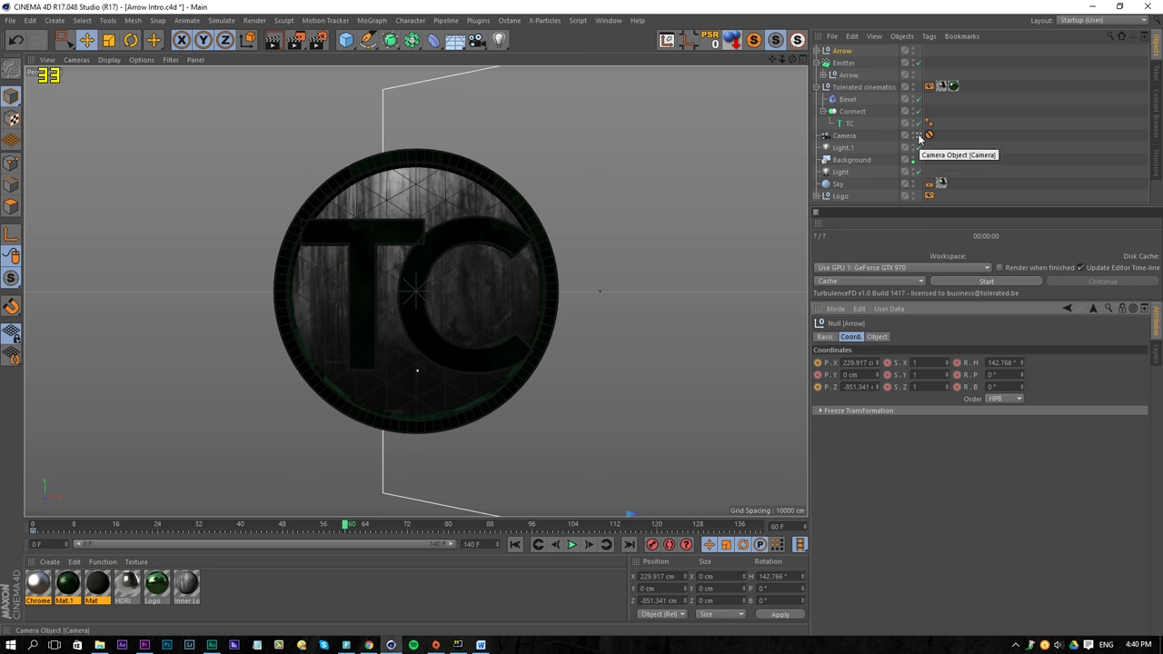
{"action": "left_click", "coordinate": [817, 362], "text": "ctrl+shift"}
{"action": "left_click", "coordinate": [818, 375], "text": "ctrl+shift"}
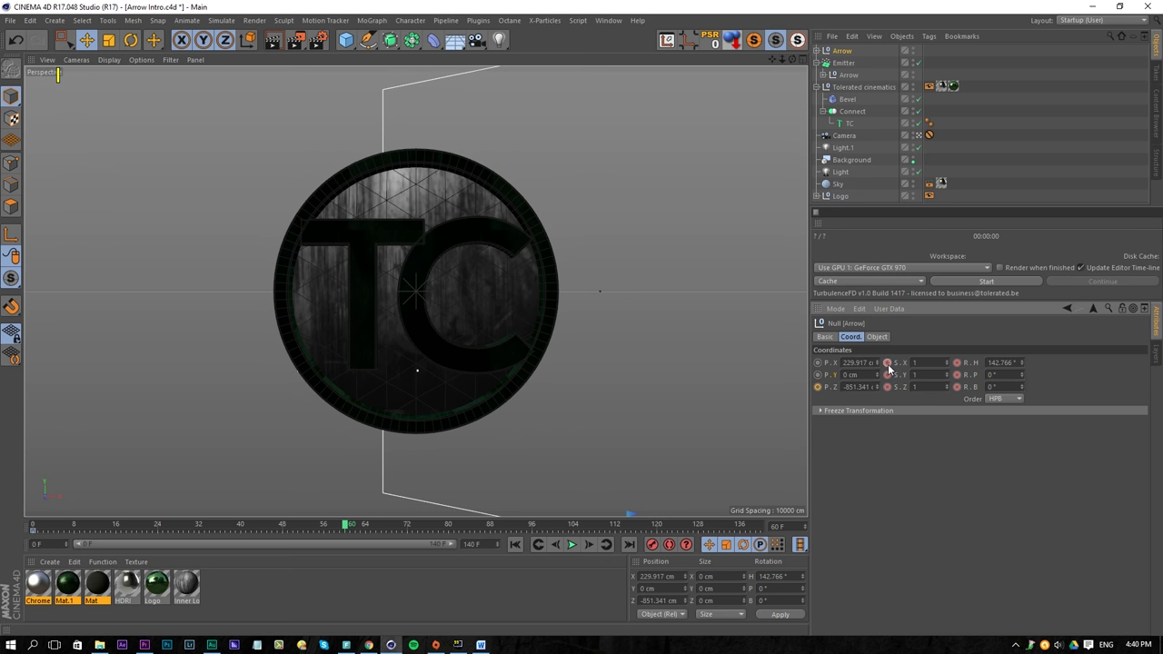
{"action": "left_click", "coordinate": [887, 363], "text": "ctrl+shift"}
{"action": "left_click", "coordinate": [887, 375], "text": "ctrl+shift"}
{"action": "left_click", "coordinate": [887, 387], "text": "ctrl+shift"}
{"action": "left_click", "coordinate": [956, 363]}
{"action": "left_click", "coordinate": [957, 375]}
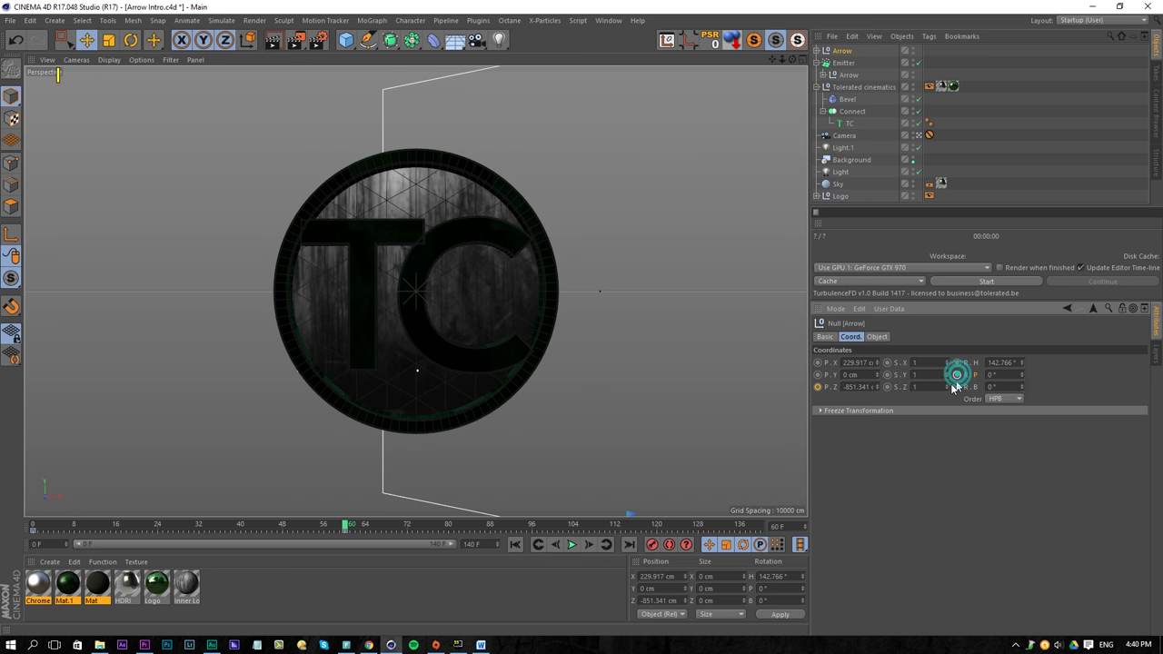
{"action": "left_click", "coordinate": [818, 386]}
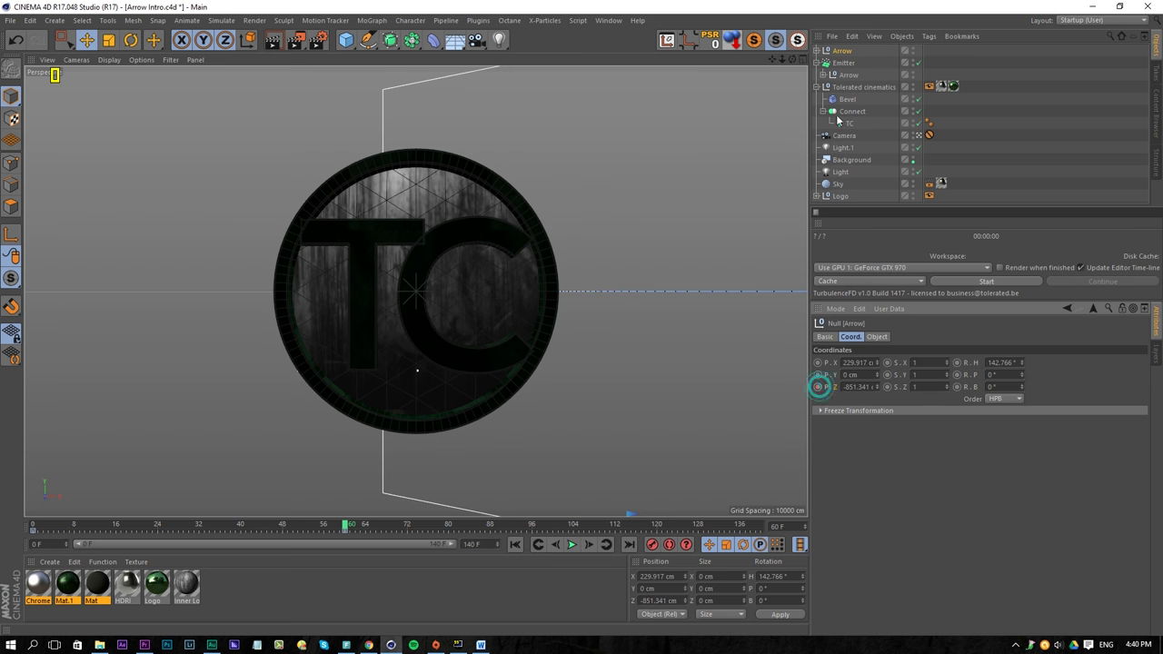
{"action": "left_click", "coordinate": [818, 387]}
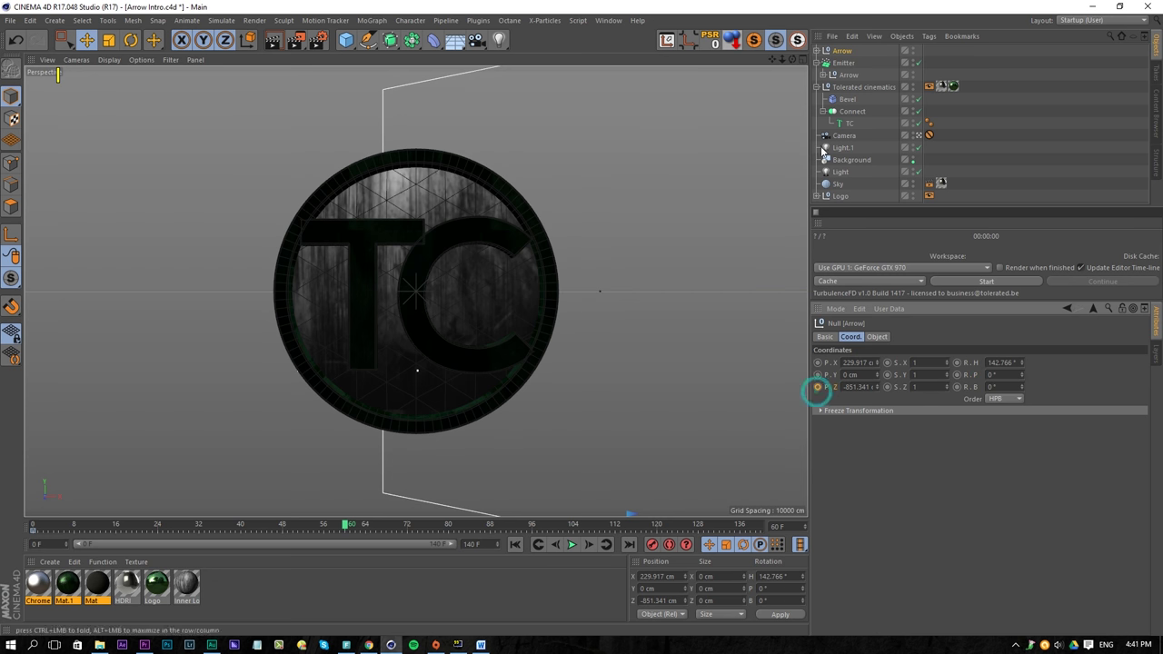
{"action": "left_click", "coordinate": [818, 388]}
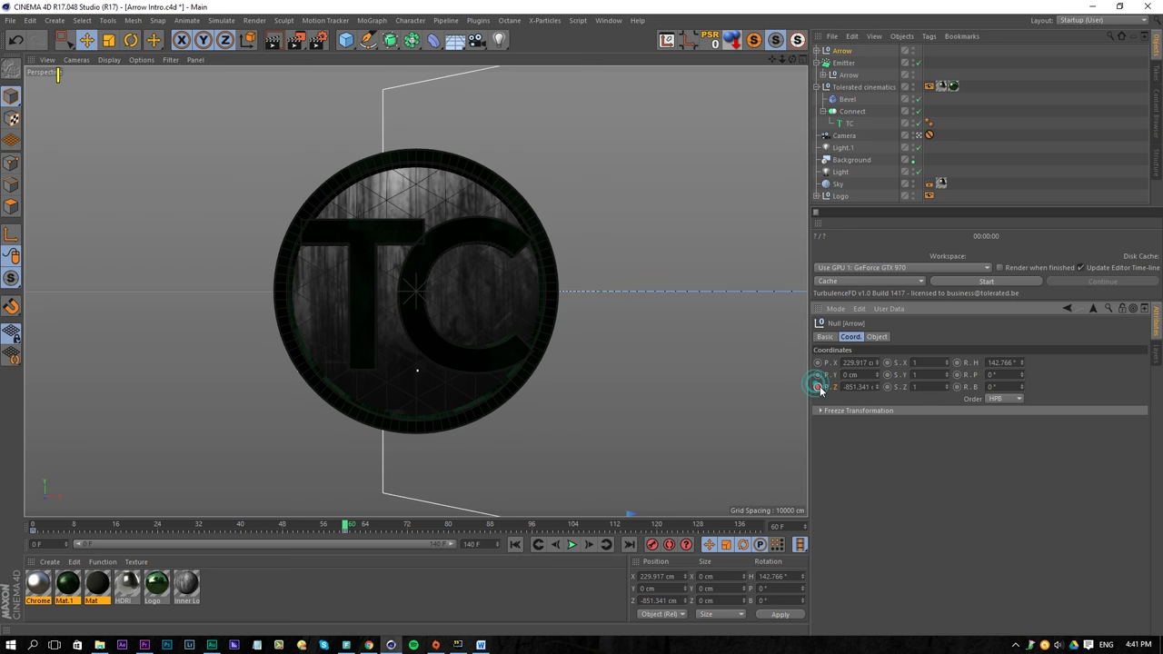
{"action": "left_click", "coordinate": [818, 387]}
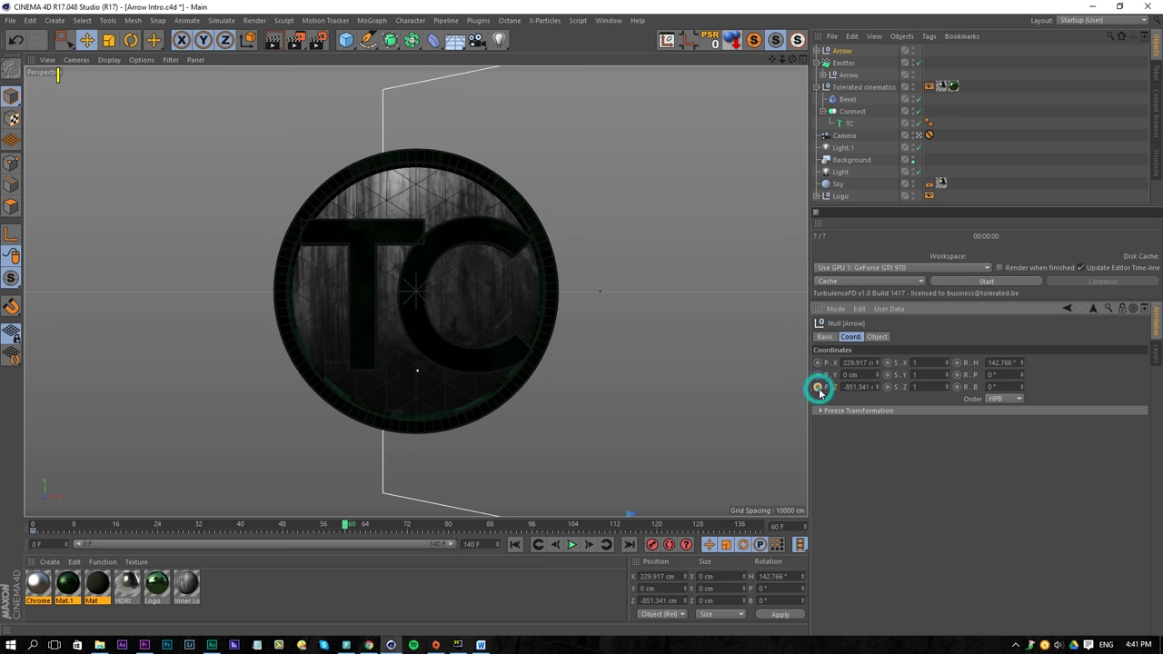
{"action": "left_click", "coordinate": [819, 388], "text": "ctrl+shift"}
Step: Set the Arrow's Z position to about -794 cm, try an X position of about 190 cm, and undo the X change
{"action": "mouse_move", "coordinate": [878, 386]}
{"action": "left_mouse_down"}
{"action": "mouse_move", "coordinate": [878, 363]}
{"action": "mouse_move", "coordinate": [878, 375]}
{"action": "left_mouse_up"}
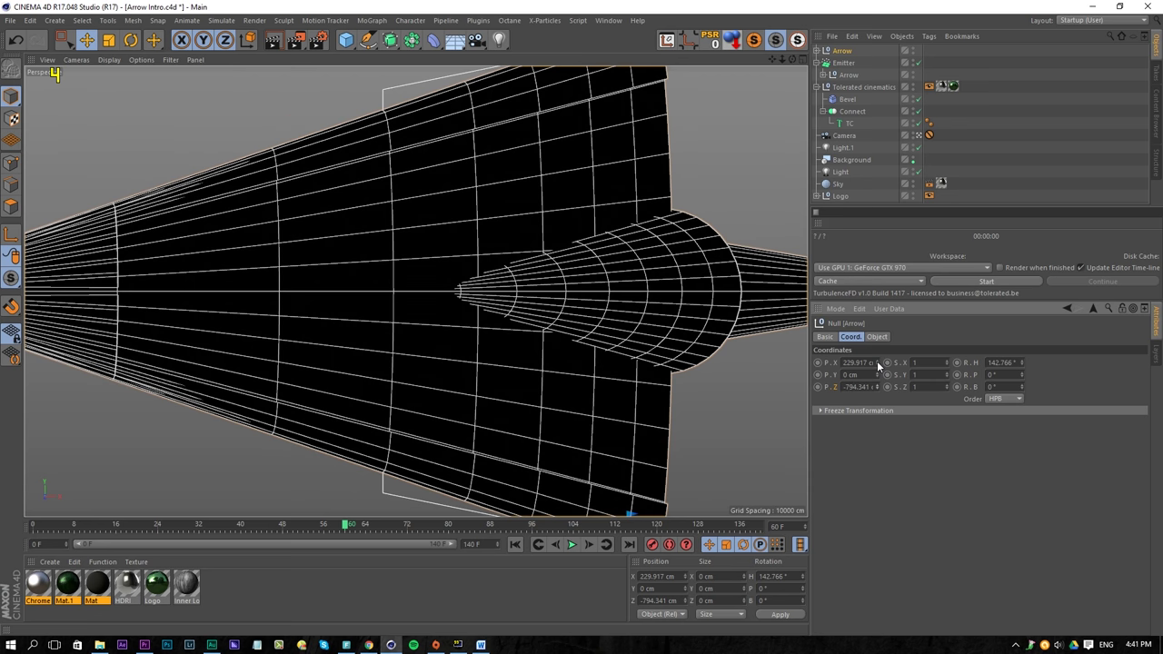
{"action": "left_click_drag", "start_coordinate": [878, 364], "coordinate": [878, 365]}
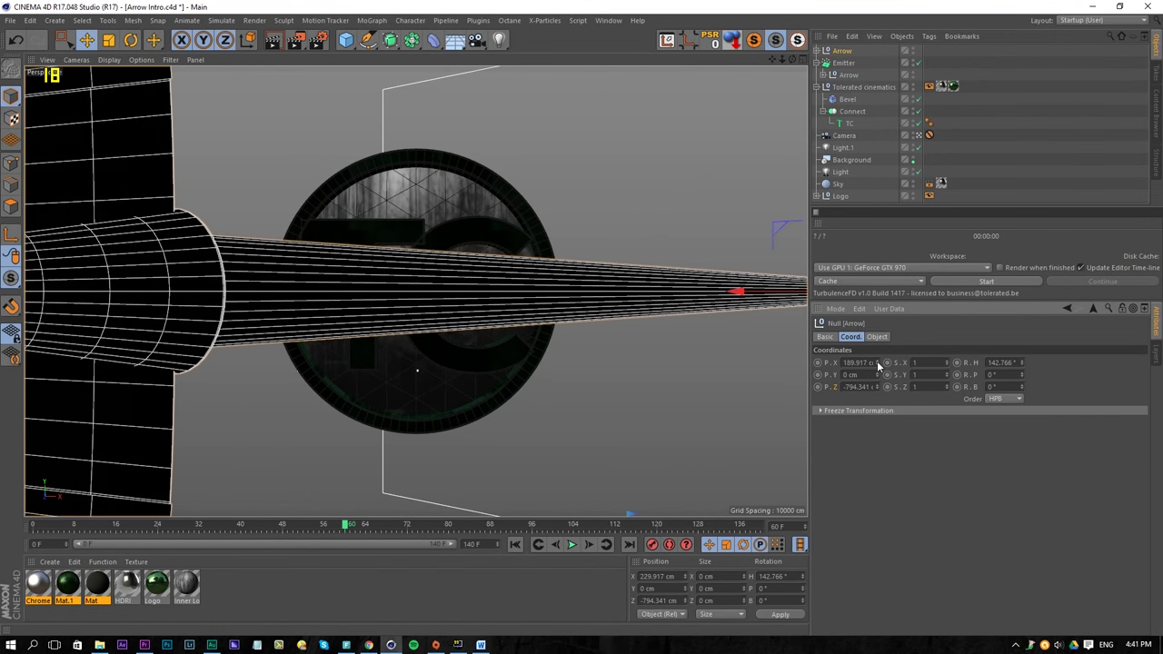
{"action": "key", "text": "ctrl+z"}
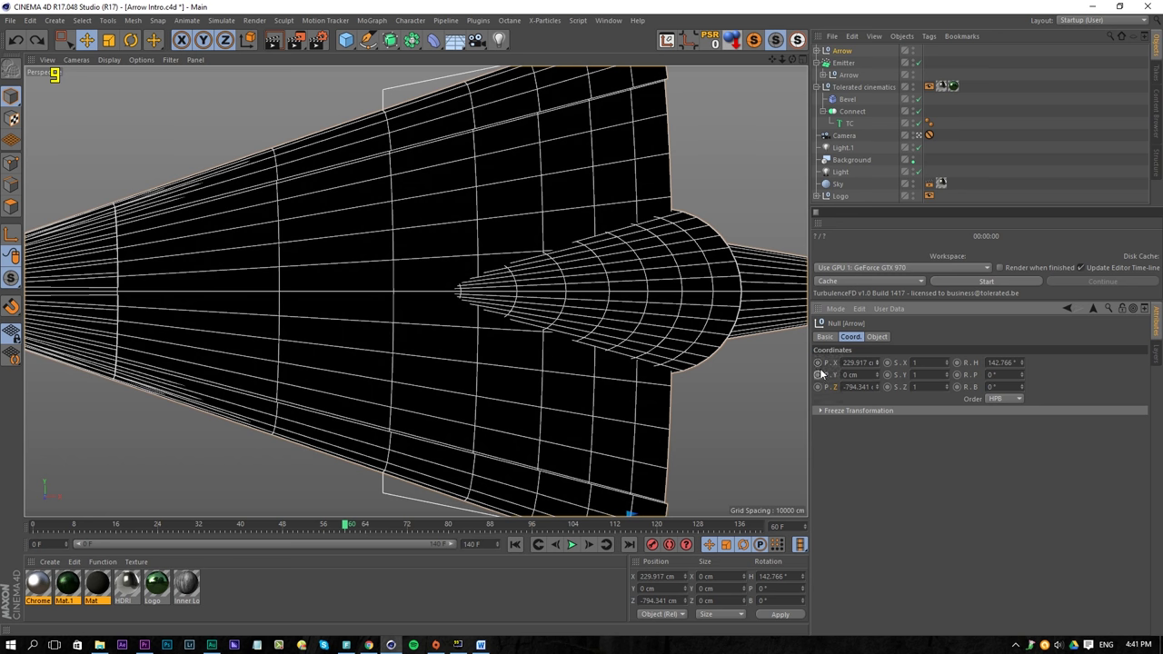
Step: Leave the Camera view, move the Arrow back to about X 1176 cm, Z 451 cm, and keyframe it at frame 0
{"action": "left_click", "coordinate": [919, 136]}
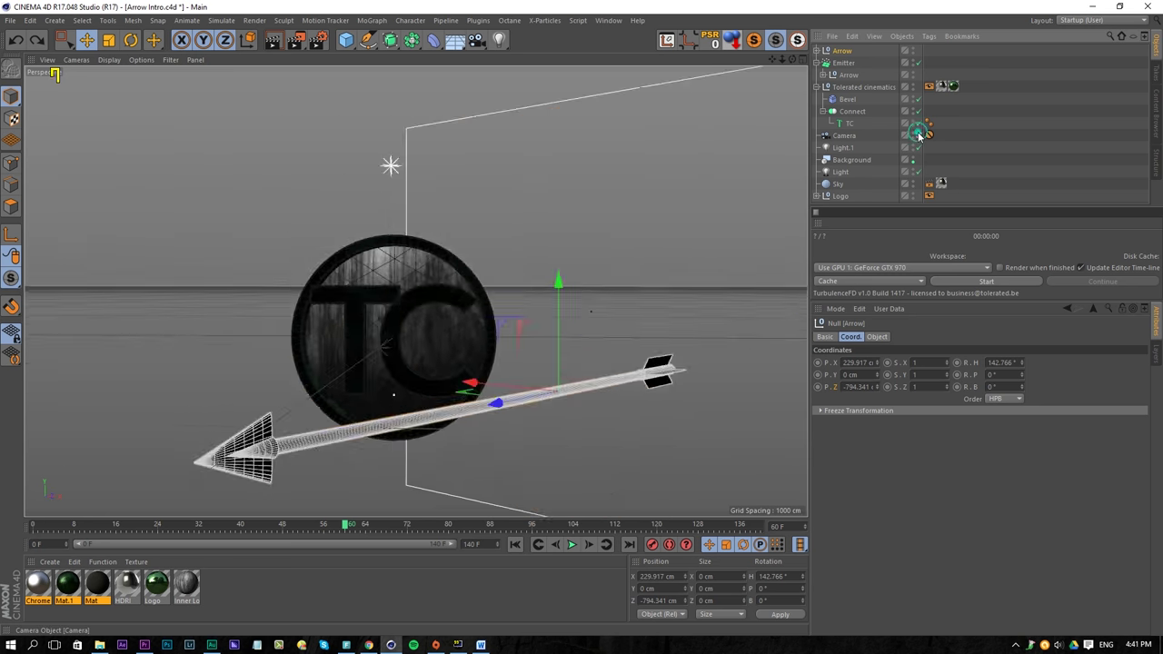
{"action": "left_click_drag", "start_coordinate": [560, 414], "coordinate": [566, 457], "text": "alt"}
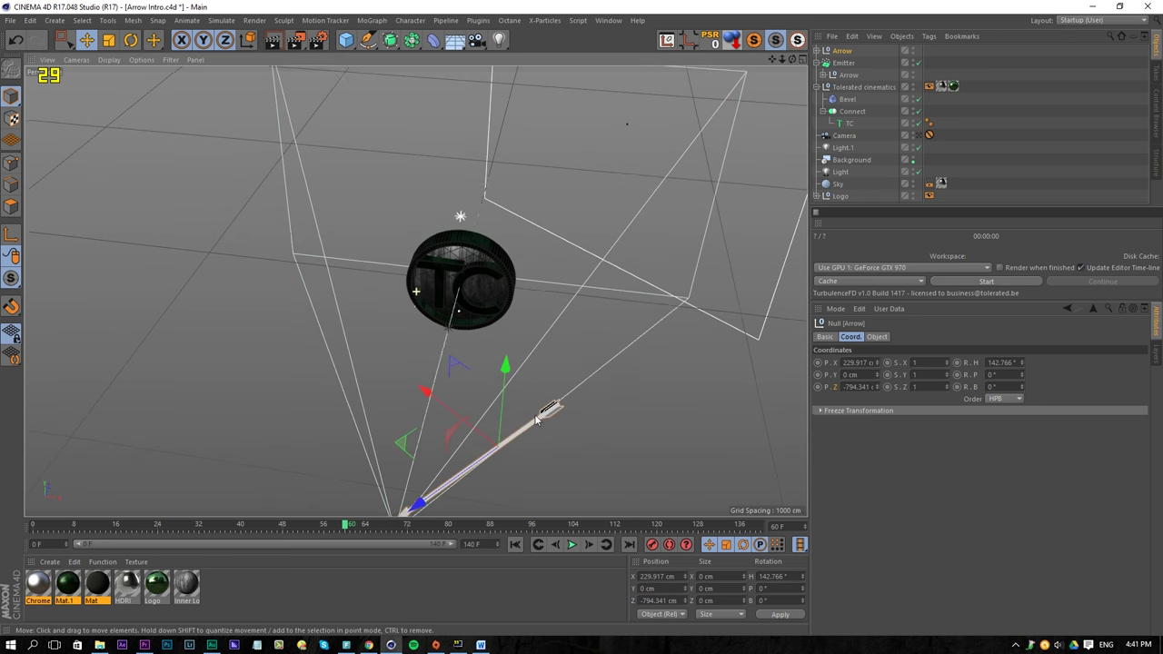
{"action": "middle_click_drag", "start_coordinate": [493, 496], "coordinate": [502, 418], "text": "alt"}
{"action": "left_click_drag", "start_coordinate": [503, 420], "coordinate": [740, 184], "text": "alt"}
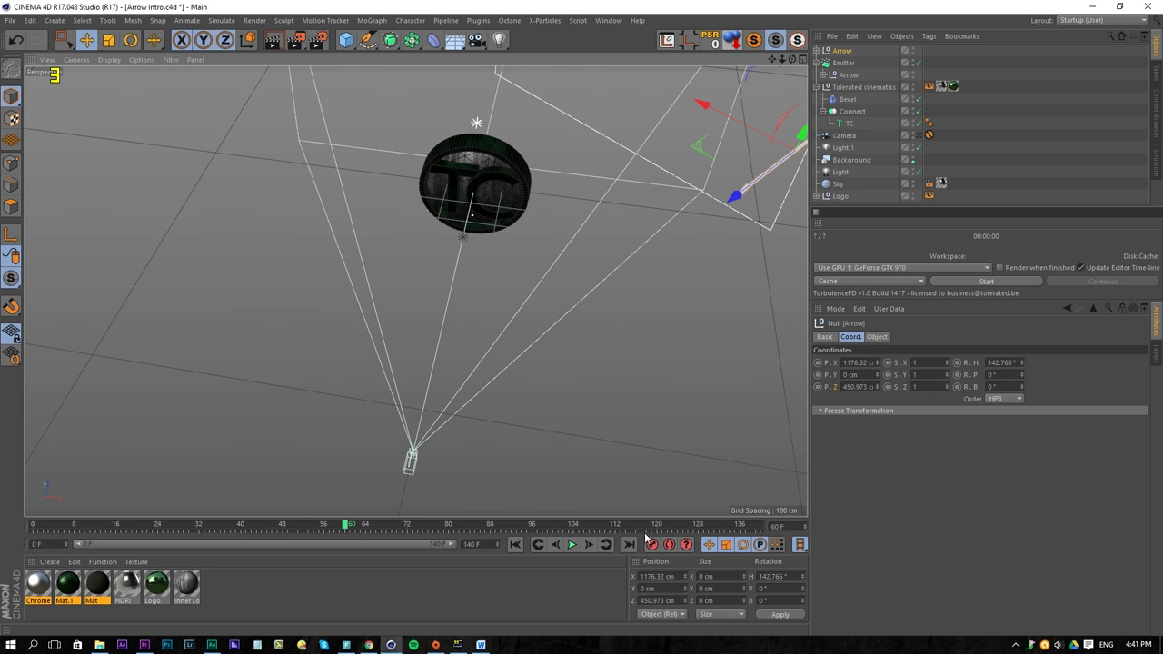
{"action": "left_click", "coordinate": [515, 545]}
{"action": "left_click", "coordinate": [651, 545]}
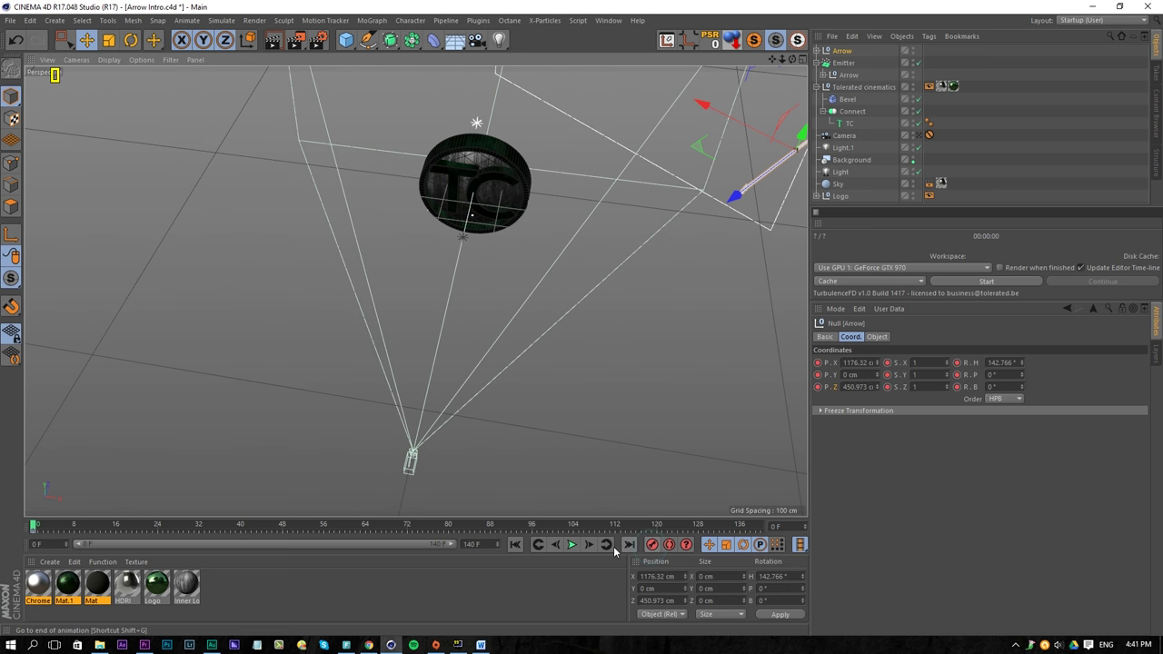
Step: At frame 65, move the Arrow past the Camera to about X -236 cm, Z -1407 cm, and keyframe it there
{"action": "left_click_drag", "start_coordinate": [345, 527], "coordinate": [371, 527]}
{"action": "left_click_drag", "start_coordinate": [734, 200], "coordinate": [372, 473]}
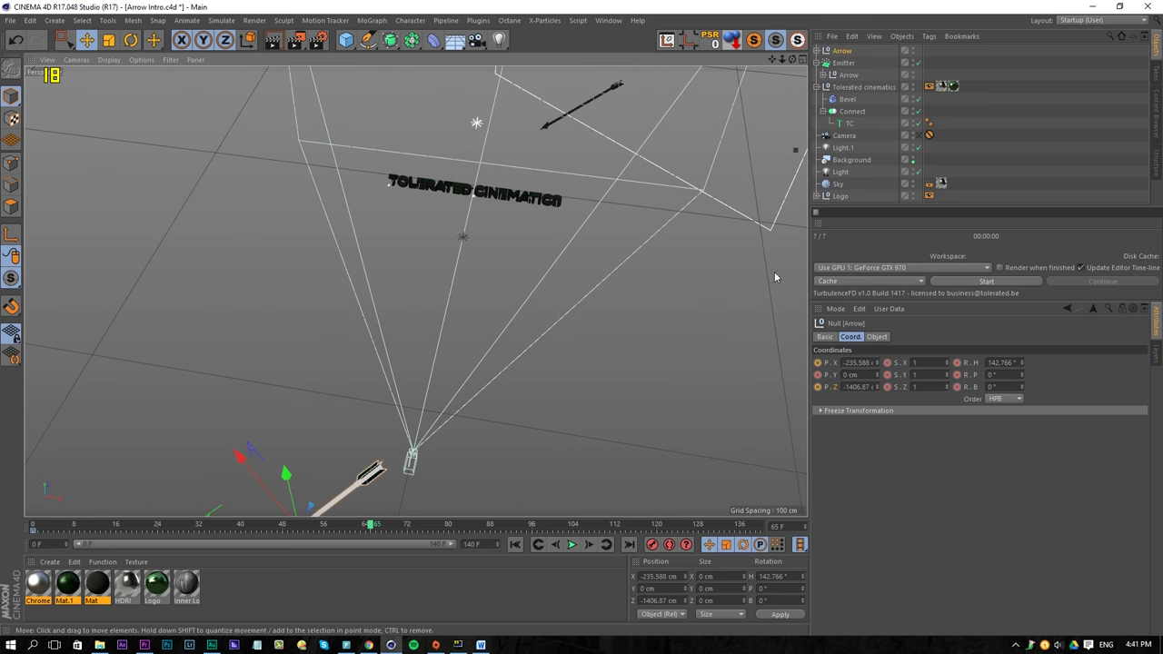
{"action": "left_click", "coordinate": [651, 546]}
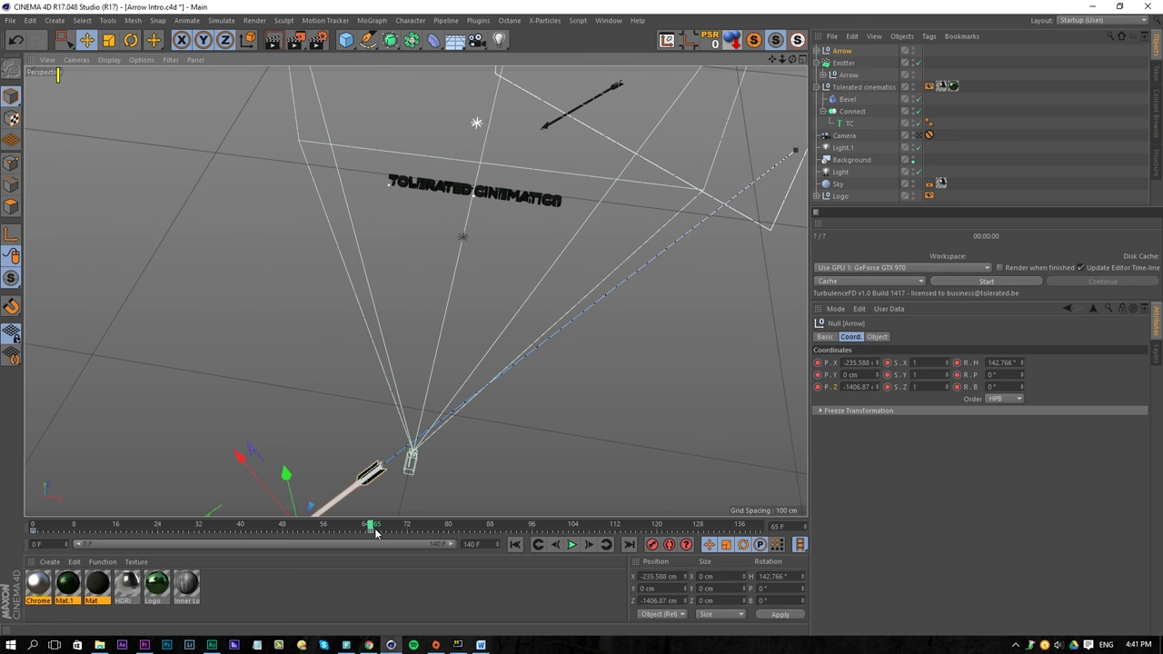
Step: Return to the Camera view and delay the Arrow's end keyframe to frame 96, checking its pass between frames 40 and 60
{"action": "left_click", "coordinate": [918, 135]}
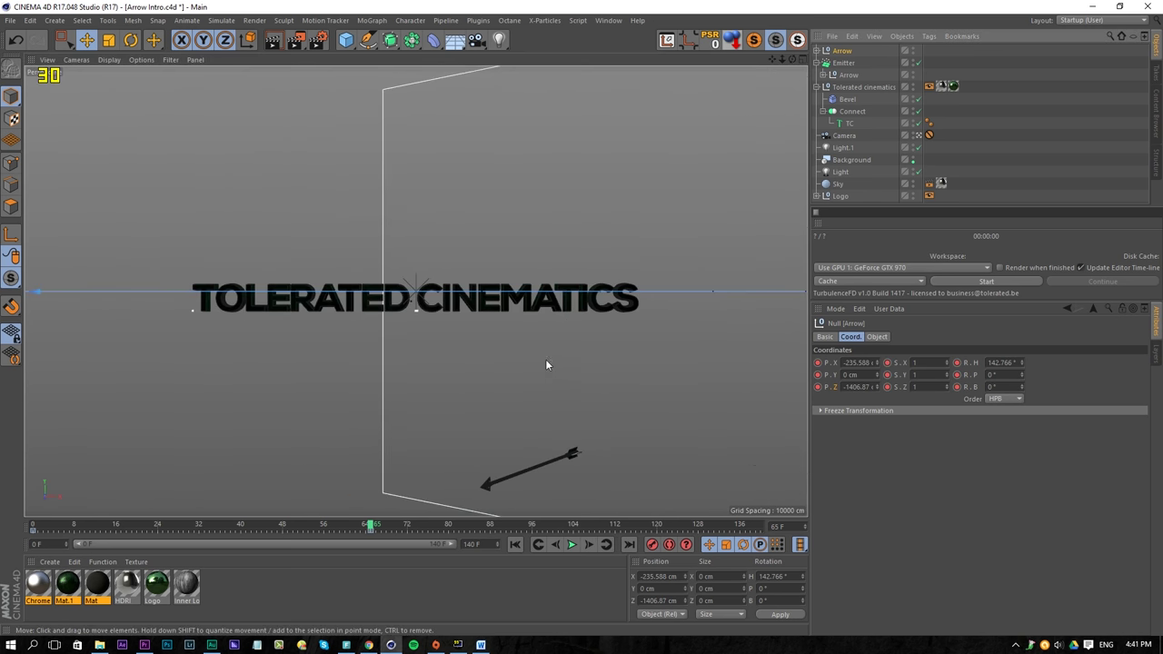
{"action": "left_click", "coordinate": [368, 526]}
{"action": "left_click_drag", "start_coordinate": [368, 525], "coordinate": [242, 553]}
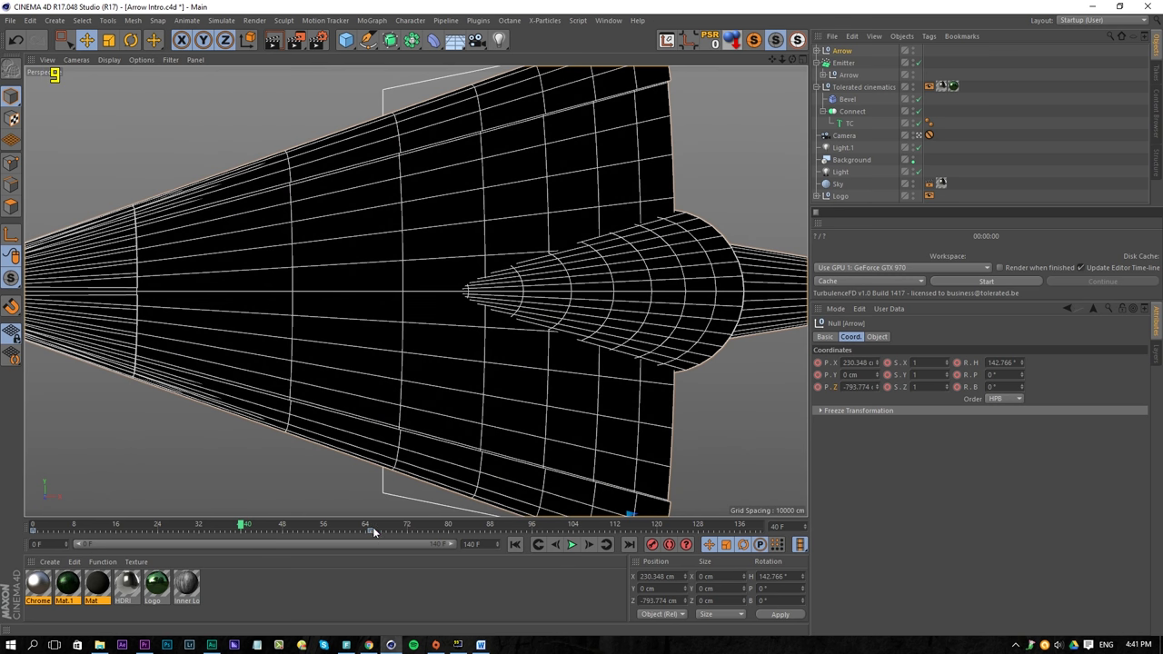
{"action": "left_click_drag", "start_coordinate": [374, 533], "coordinate": [417, 538]}
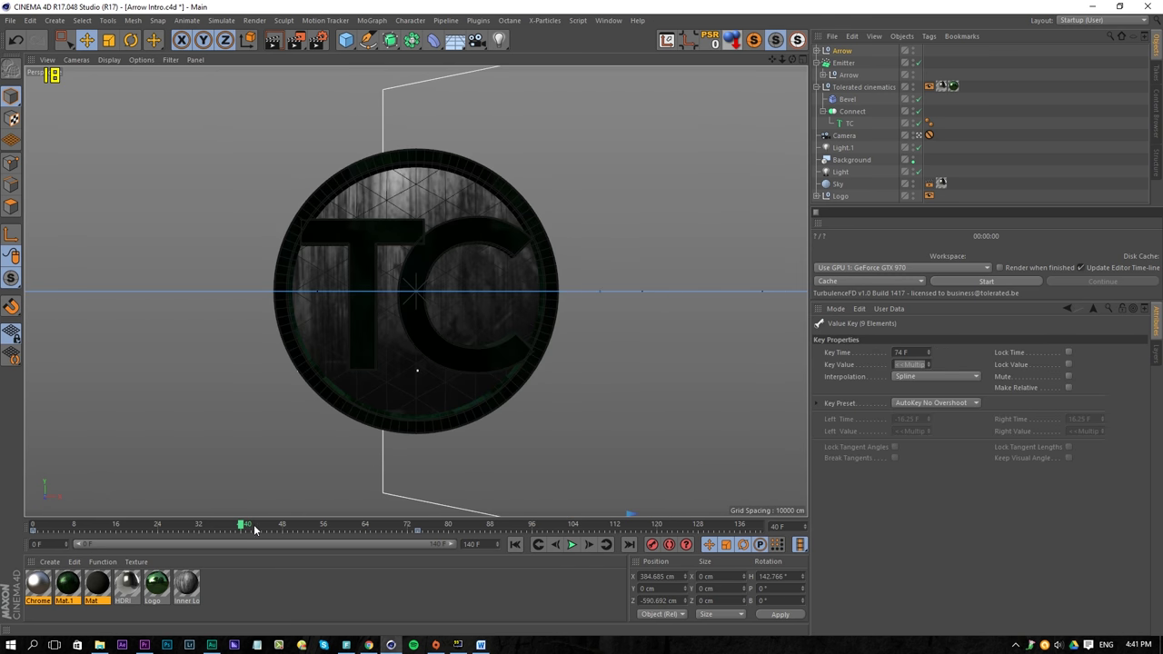
{"action": "left_click_drag", "start_coordinate": [280, 530], "coordinate": [308, 524]}
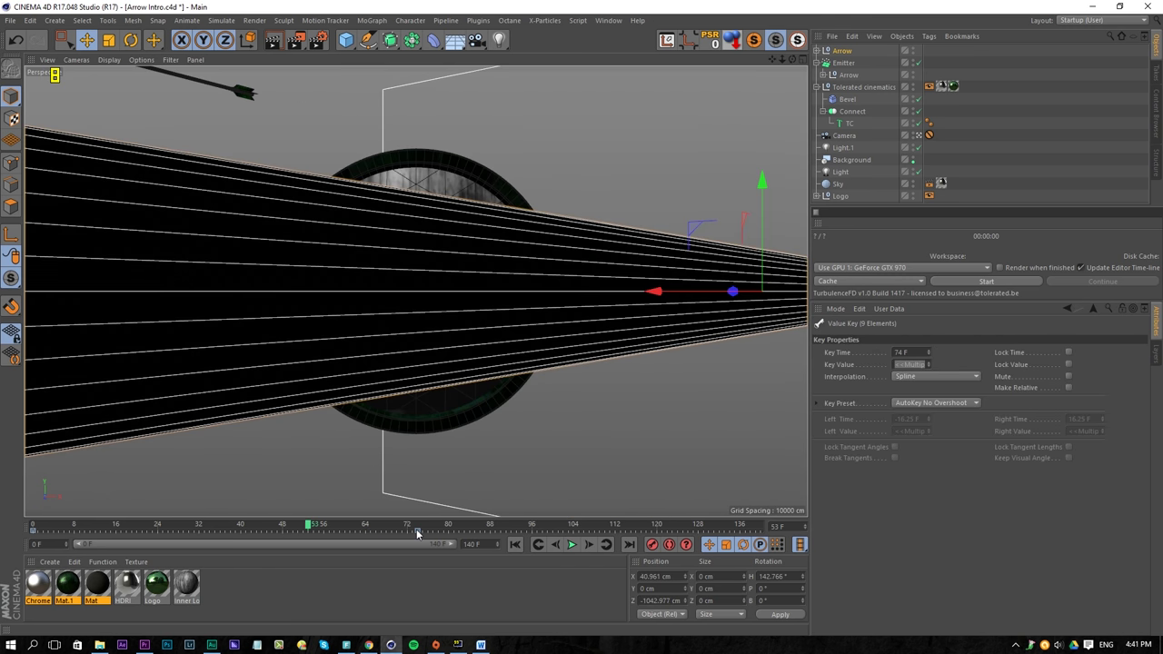
{"action": "left_click_drag", "start_coordinate": [417, 534], "coordinate": [459, 534]}
{"action": "left_click_drag", "start_coordinate": [309, 530], "coordinate": [329, 544]}
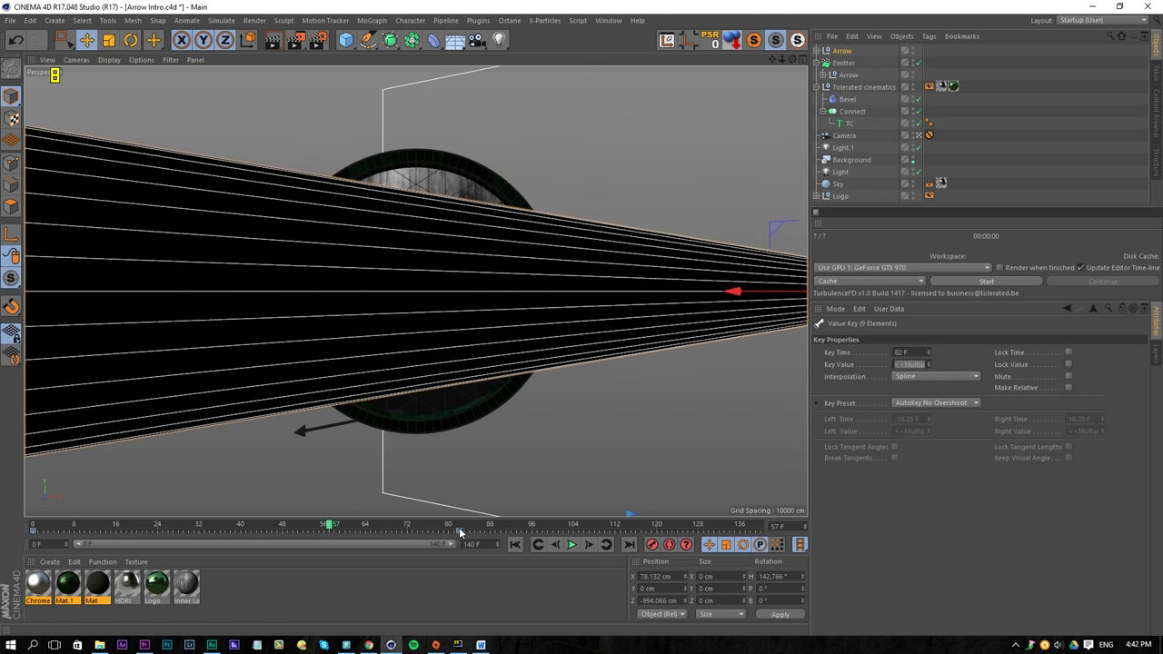
{"action": "left_click_drag", "start_coordinate": [461, 534], "coordinate": [527, 535]}
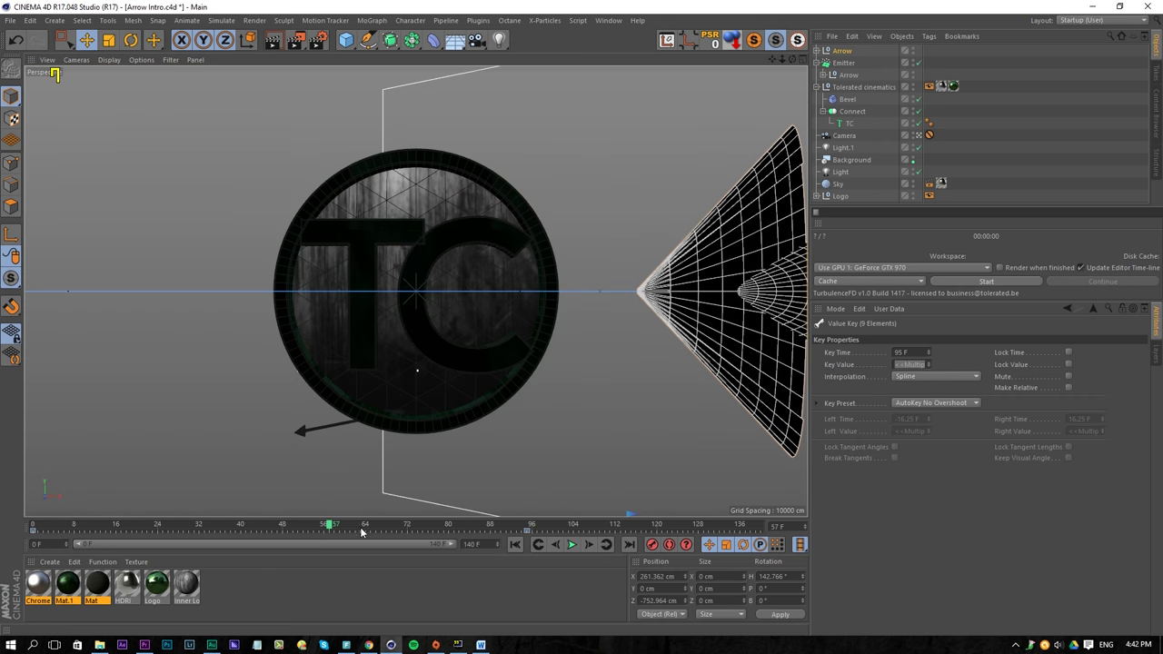
{"action": "left_click_drag", "start_coordinate": [333, 527], "coordinate": [347, 527]}
{"action": "left_click_drag", "start_coordinate": [529, 534], "coordinate": [532, 535]}
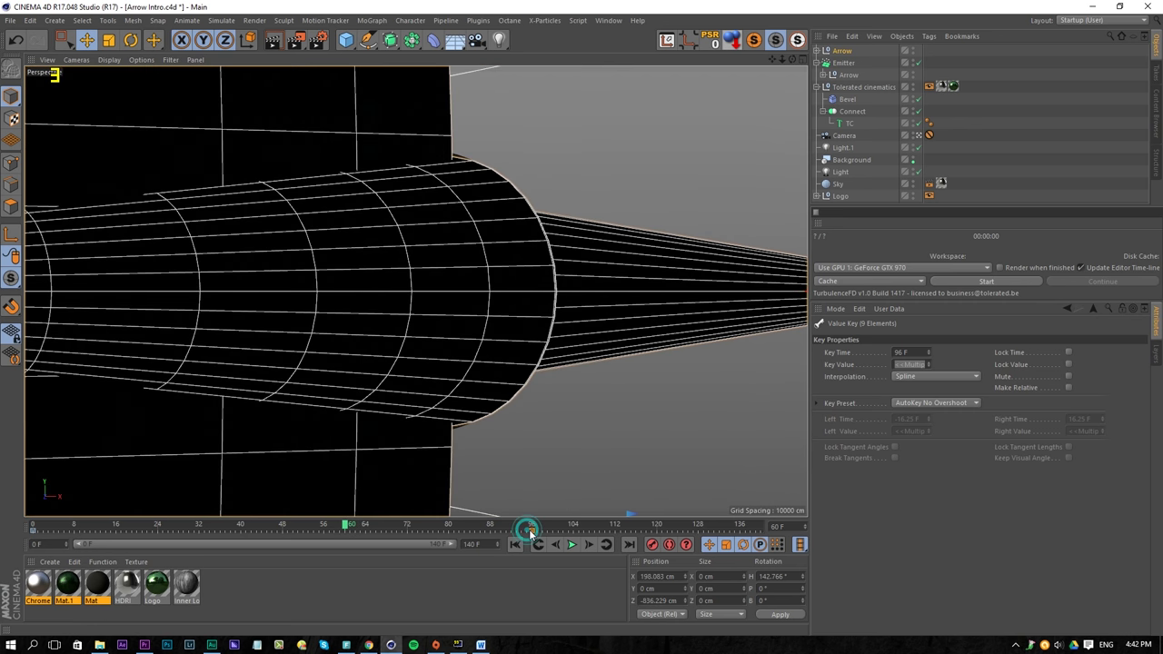
Step: Play the animation from frame 0 through the Camera to check the separate Arrow's fly-past, and stop playback
{"action": "left_click_drag", "start_coordinate": [344, 527], "coordinate": [1, 522]}
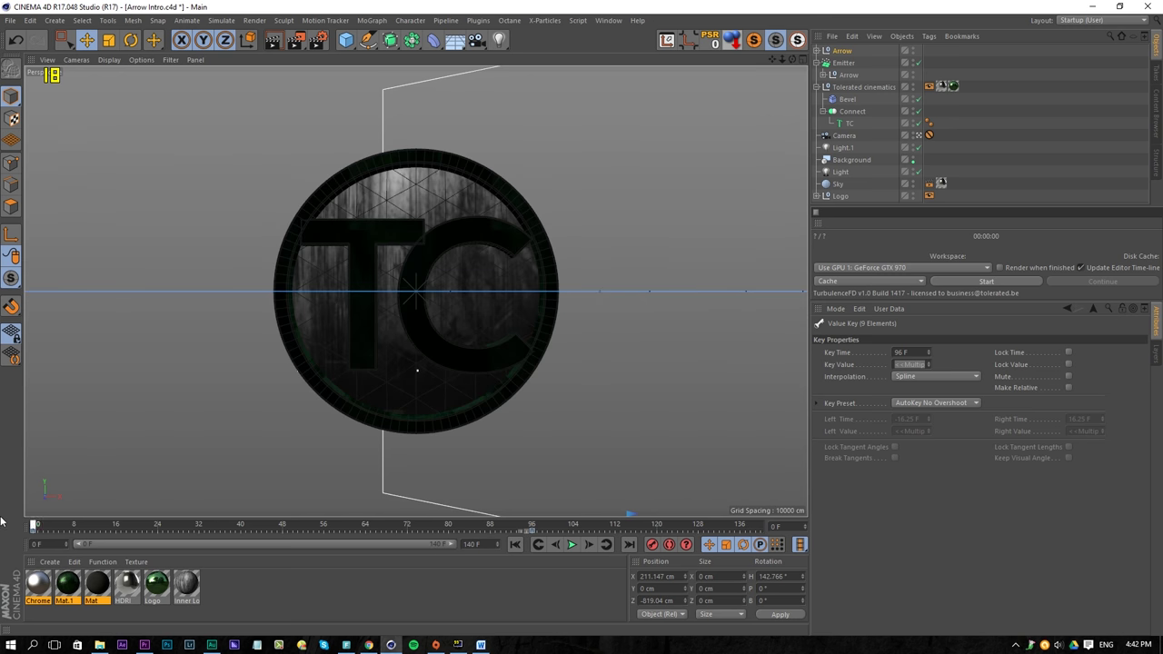
{"action": "left_click", "coordinate": [572, 544]}
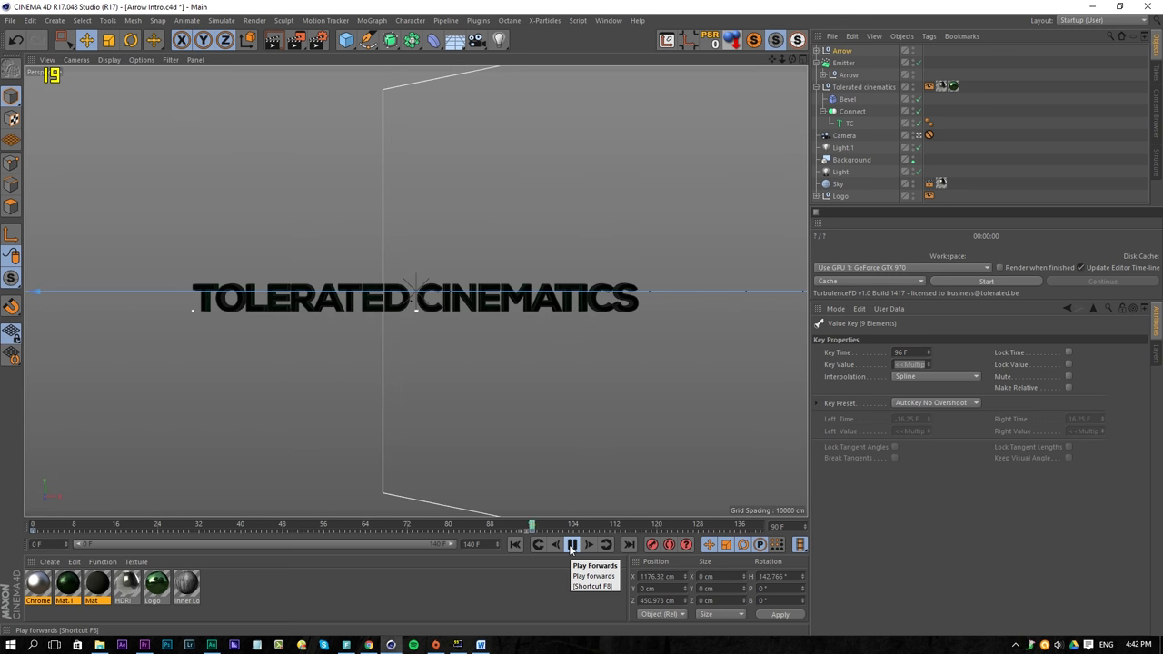
{"action": "left_click", "coordinate": [571, 544]}
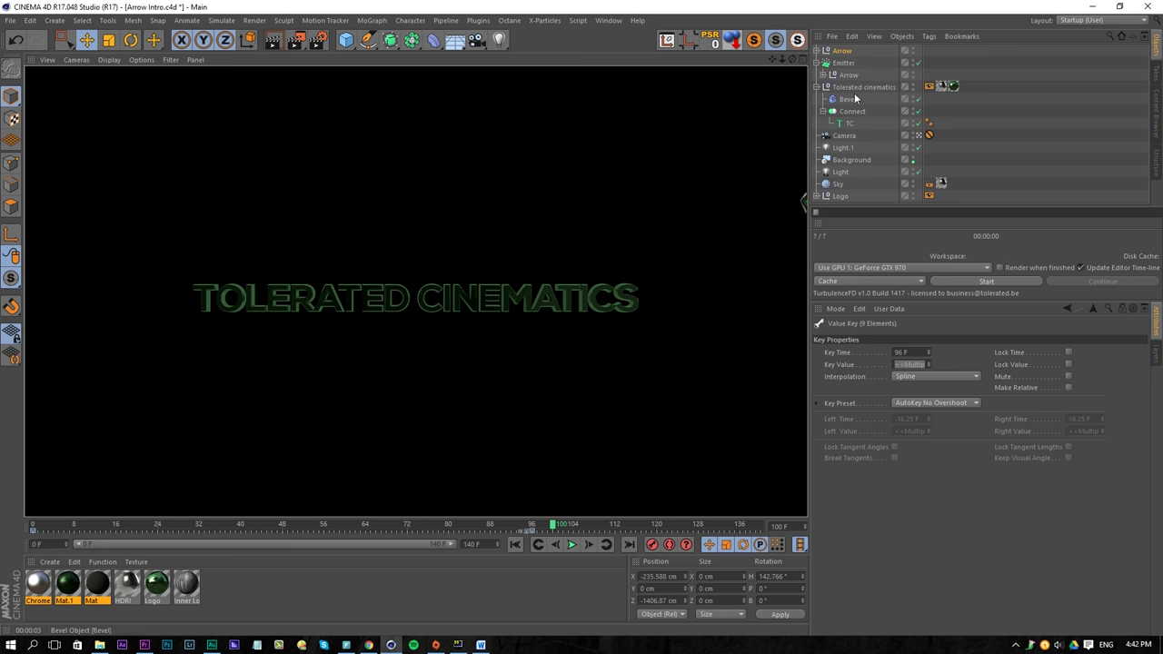
Step: Give Light.1 an intensity of 35% with Shadow Maps (Soft), move it to Z -759 cm, and preview the render
{"action": "left_click", "coordinate": [841, 147]}
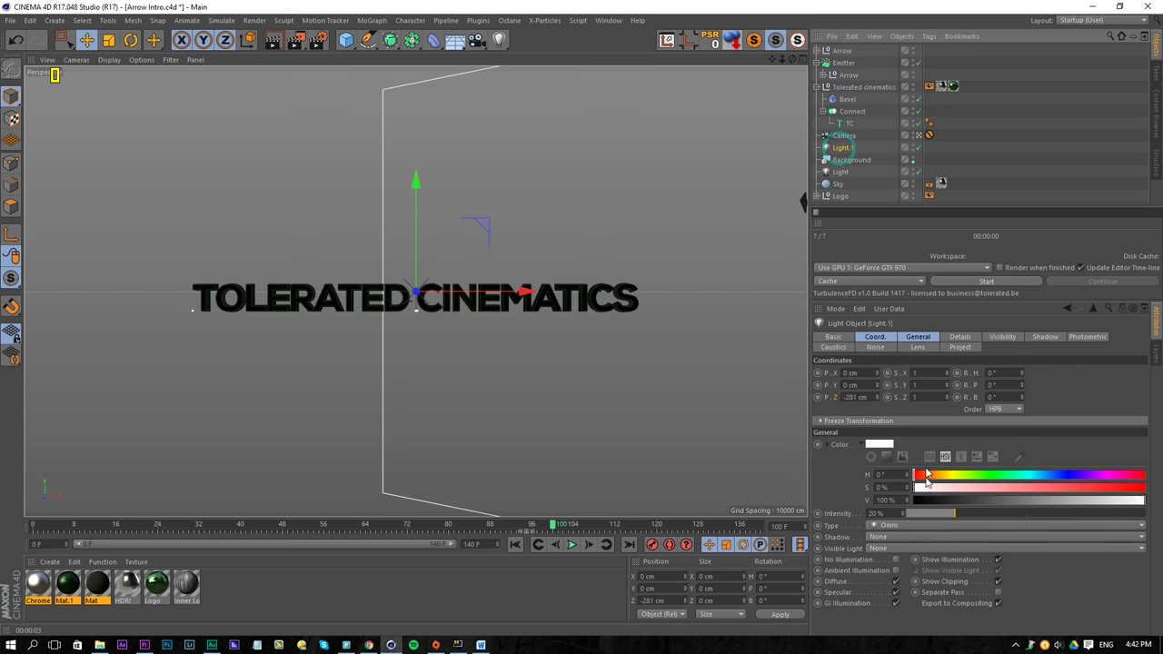
{"action": "left_click", "coordinate": [895, 537]}
{"action": "left_click", "coordinate": [892, 561]}
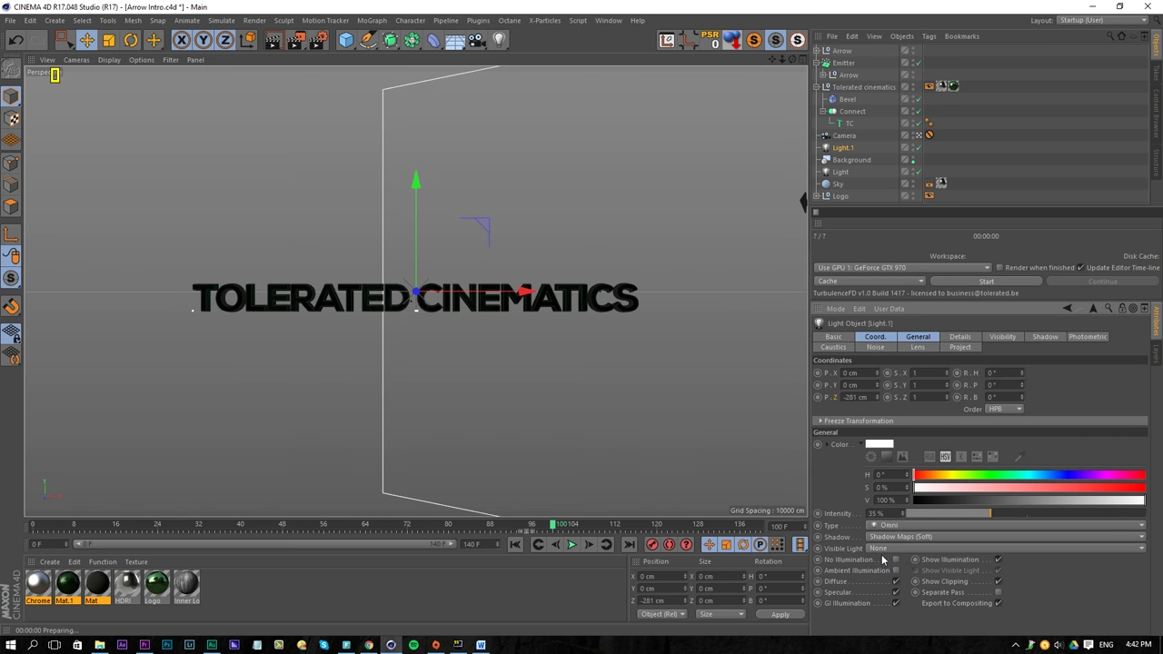
{"action": "left_click", "coordinate": [873, 338]}
{"action": "left_click_drag", "start_coordinate": [878, 398], "coordinate": [868, 398]}
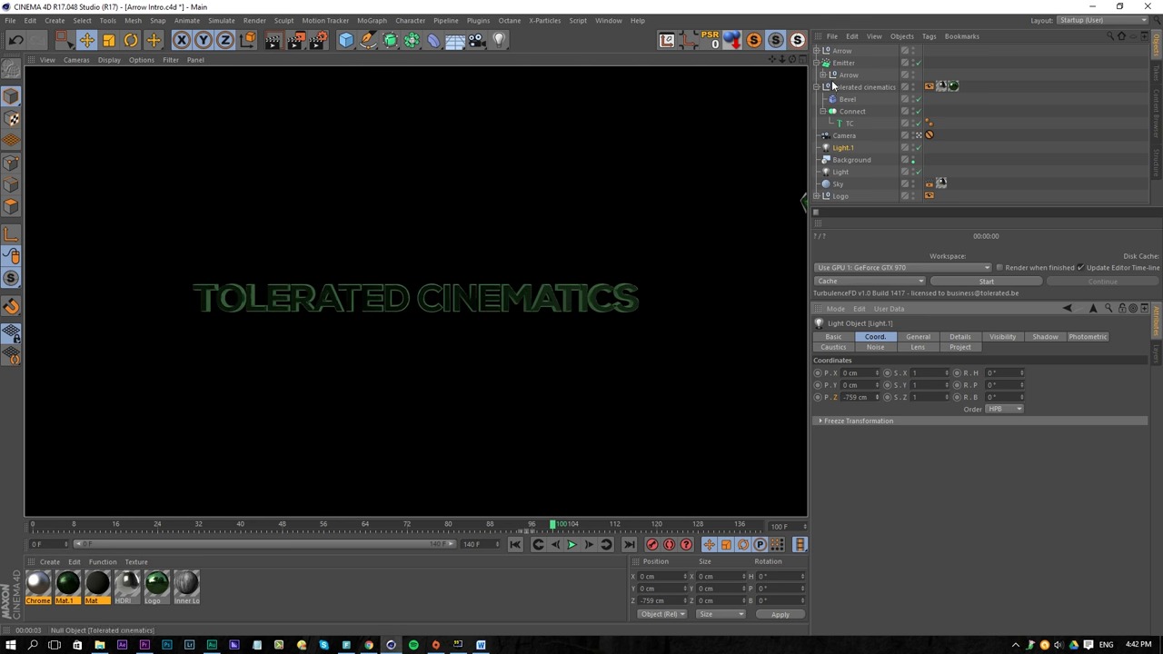
{"action": "key", "text": "alt+r"}
Step: Duplicate the original Light, move the copy to about X 265 cm, Y -213 cm, Z -168 cm, and preview the render
{"action": "left_click", "coordinate": [841, 172]}
{"action": "left_click", "coordinate": [918, 336]}
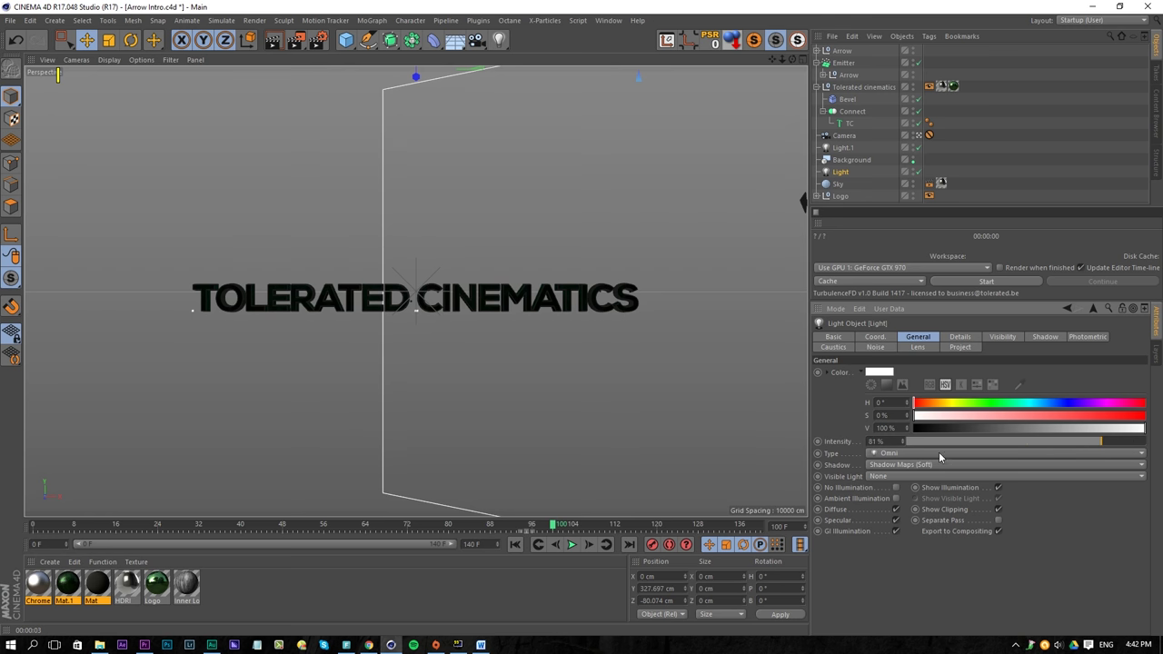
{"action": "left_click", "coordinate": [838, 172]}
{"action": "key", "text": "ctrl+c"}
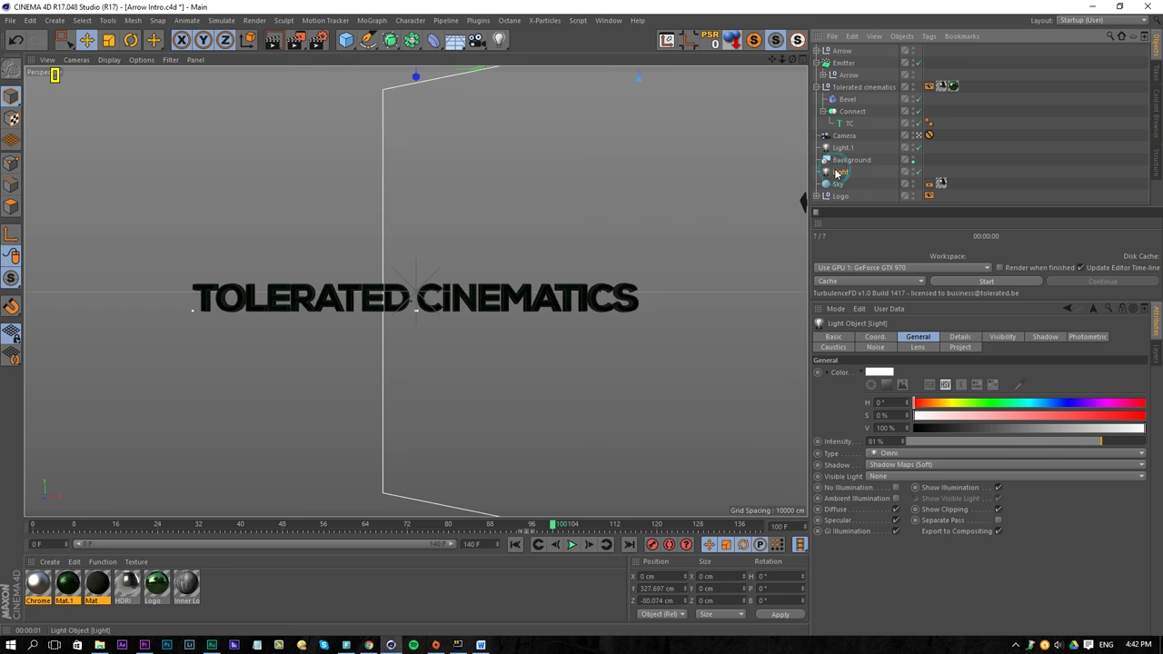
{"action": "key", "text": "ctrl+v"}
{"action": "left_click", "coordinate": [875, 337]}
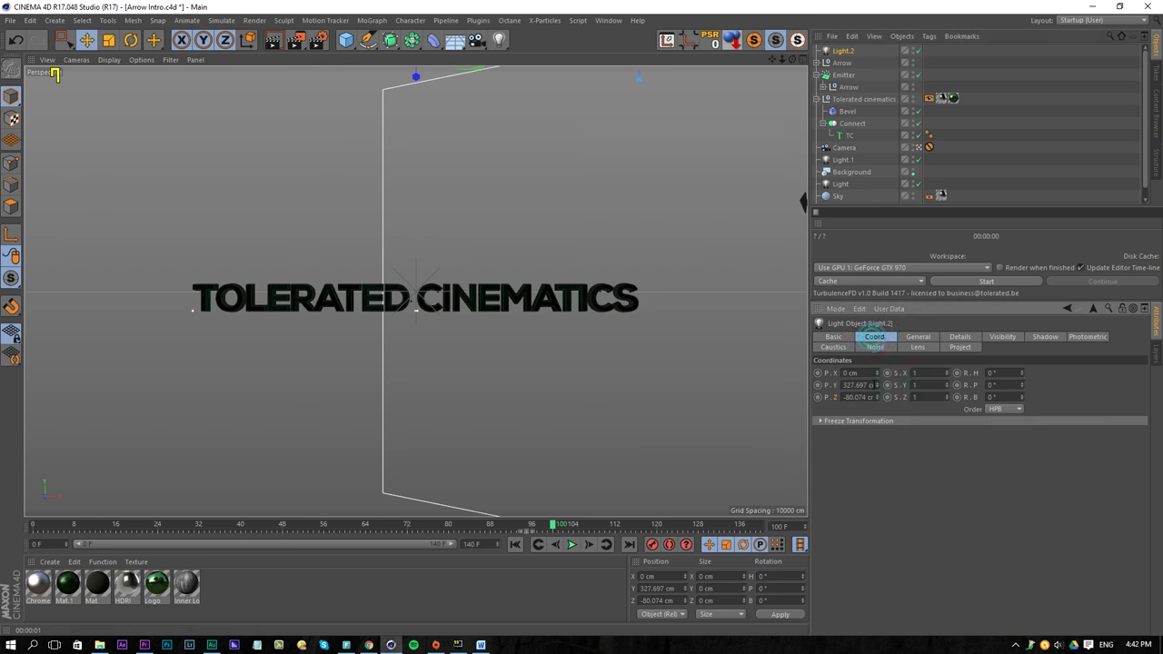
{"action": "left_click_drag", "start_coordinate": [877, 387], "coordinate": [611, 461]}
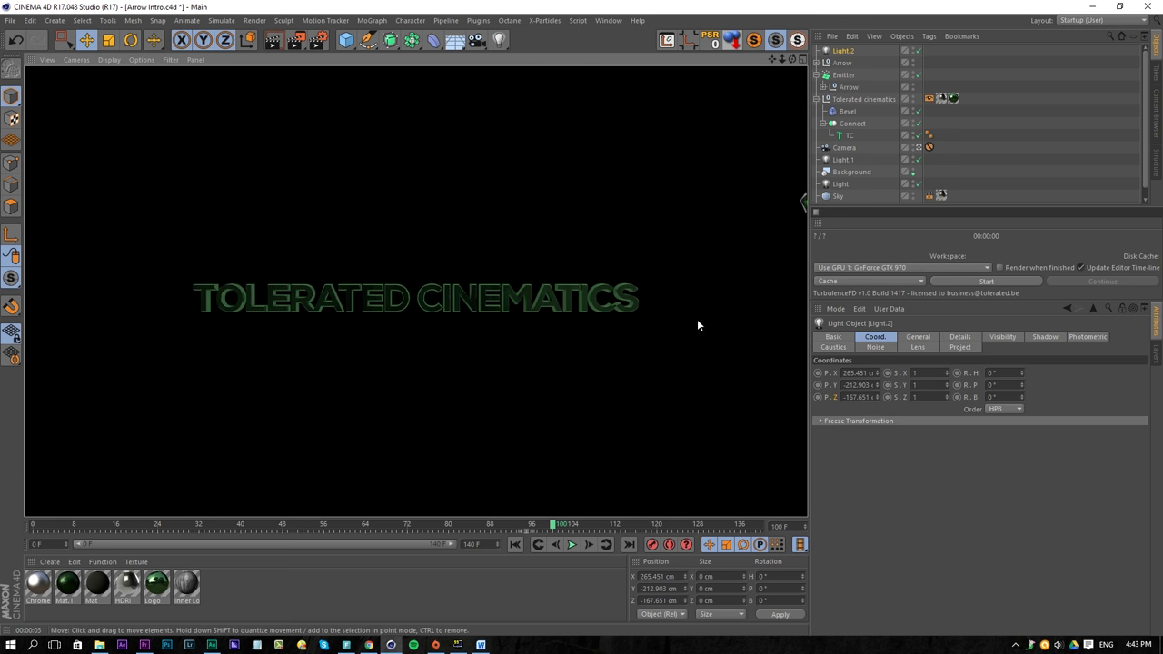
Step: Go back to frame 0 and set the depth of the TOLERATED CINEMATICS MoText to 5 cm
{"action": "left_click", "coordinate": [515, 544]}
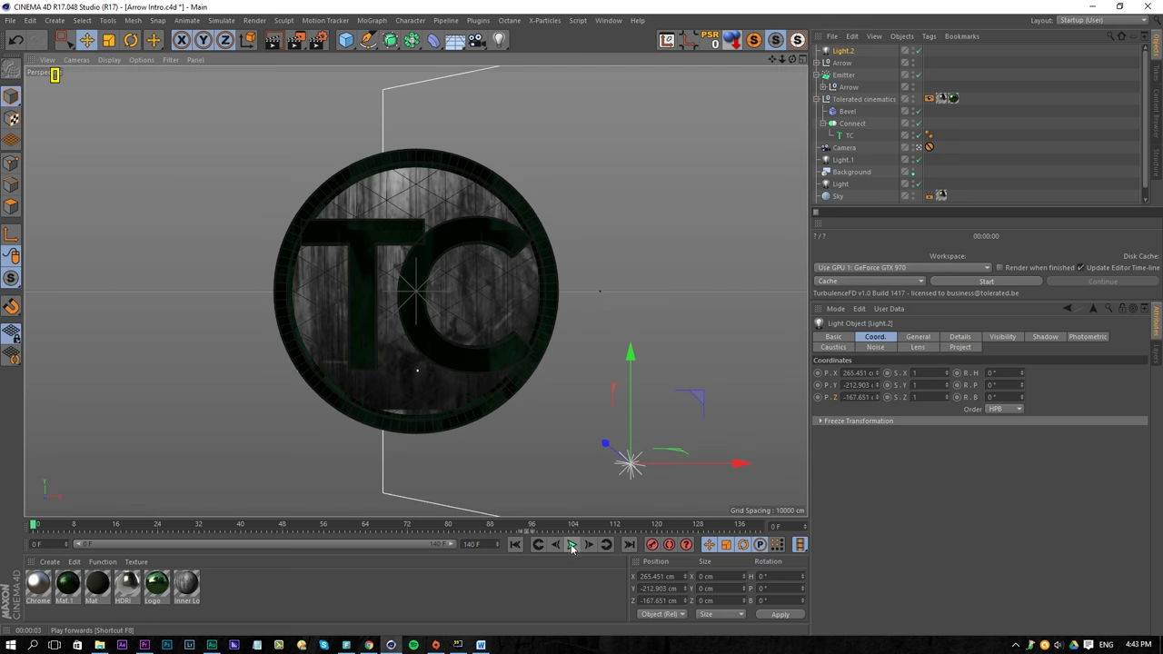
{"action": "left_click", "coordinate": [854, 135]}
{"action": "left_click", "coordinate": [878, 337]}
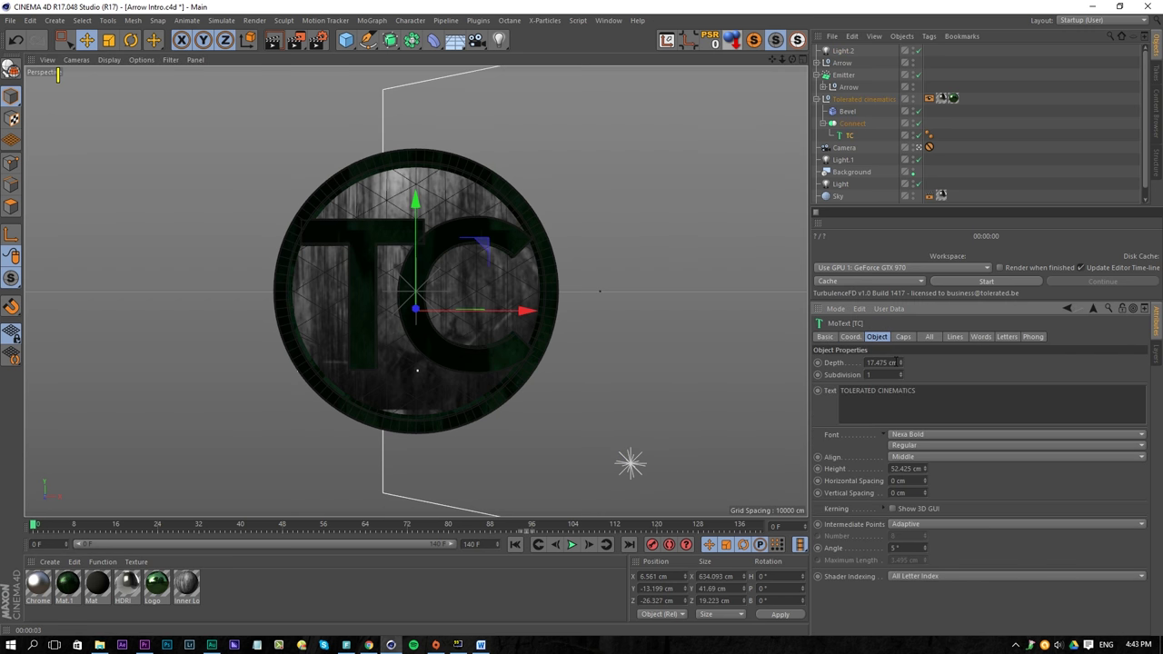
{"action": "double_click", "coordinate": [894, 362]}
{"action": "type", "text": "5"}
{"action": "key", "text": "Return"}
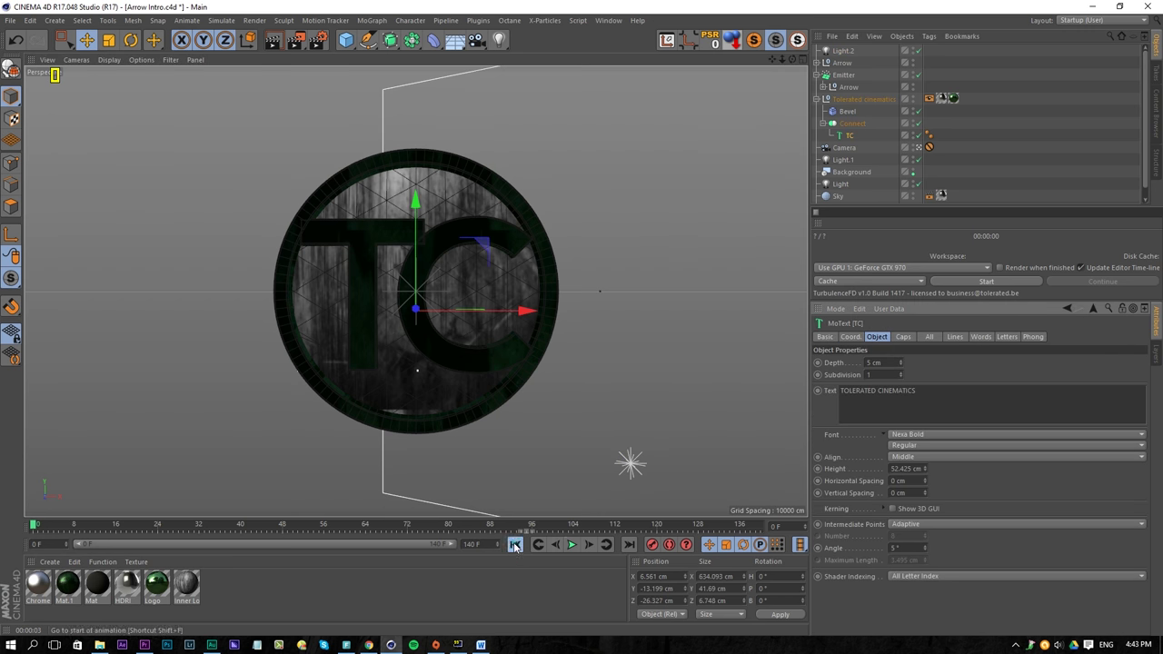
Step: Play the animation, stop to preview the render of the arrow fly-past at frame 58, and replay from frame 0
{"action": "left_click", "coordinate": [571, 544]}
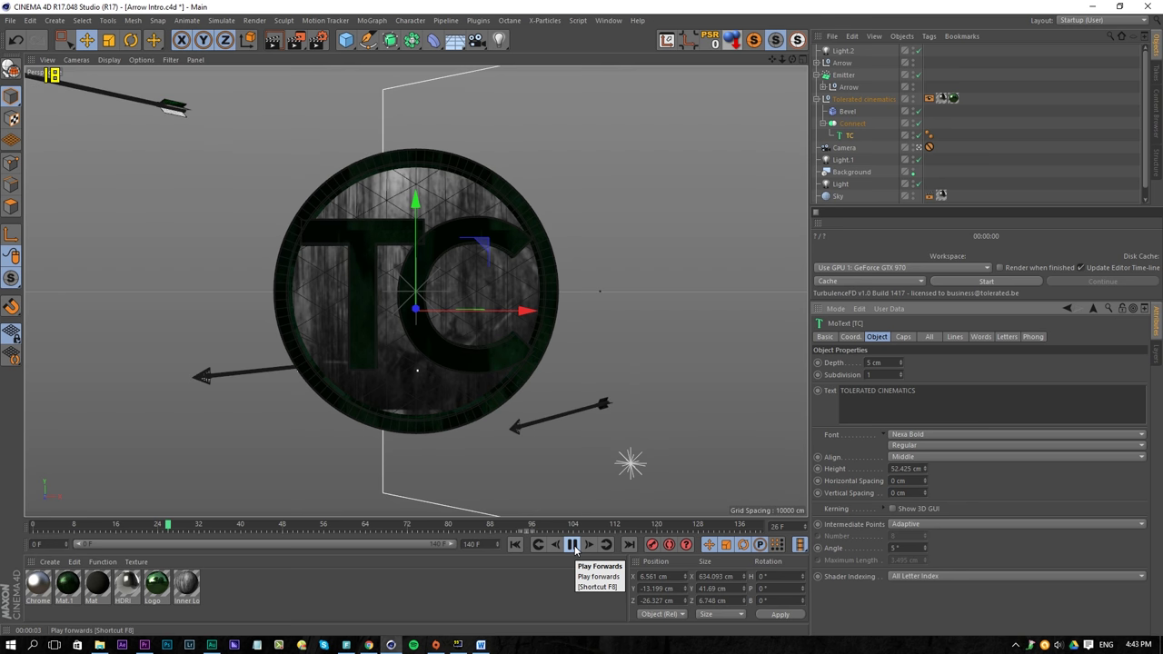
{"action": "left_click", "coordinate": [573, 545]}
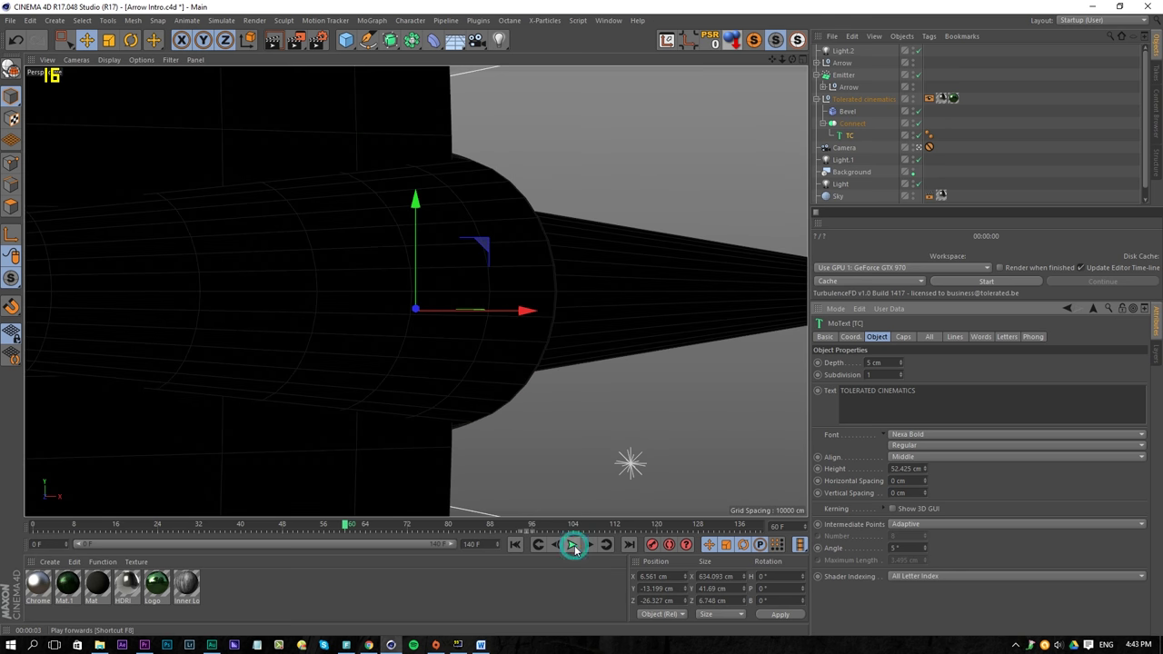
{"action": "left_click_drag", "start_coordinate": [346, 532], "coordinate": [336, 532]}
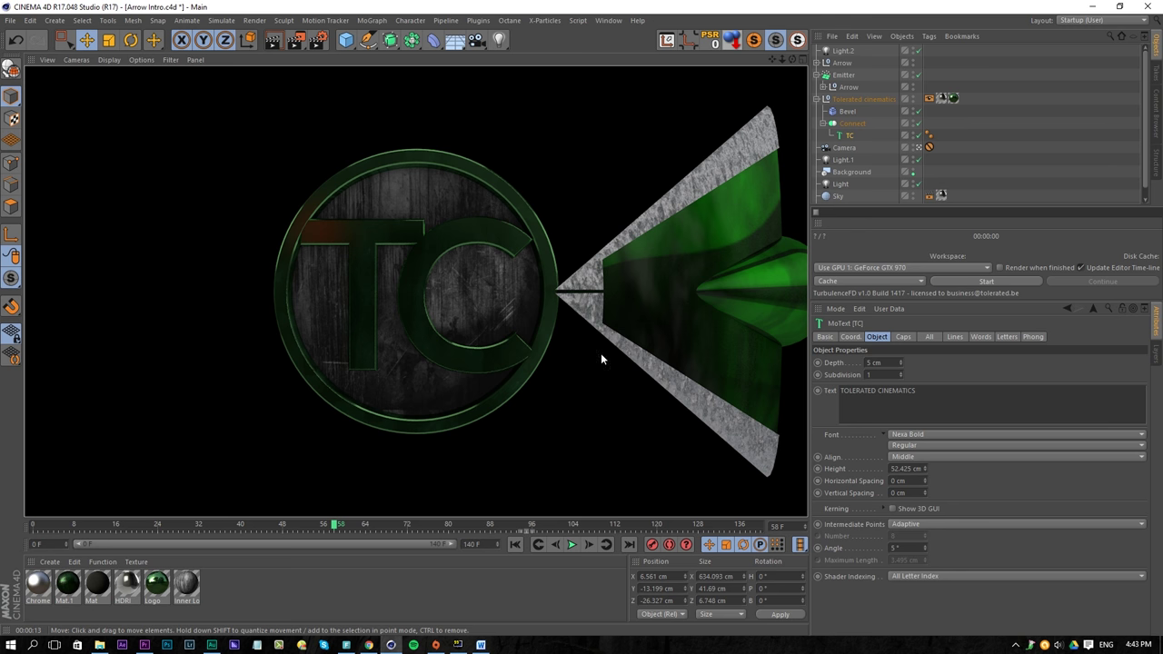
{"action": "left_click", "coordinate": [519, 544]}
{"action": "left_click", "coordinate": [571, 544]}
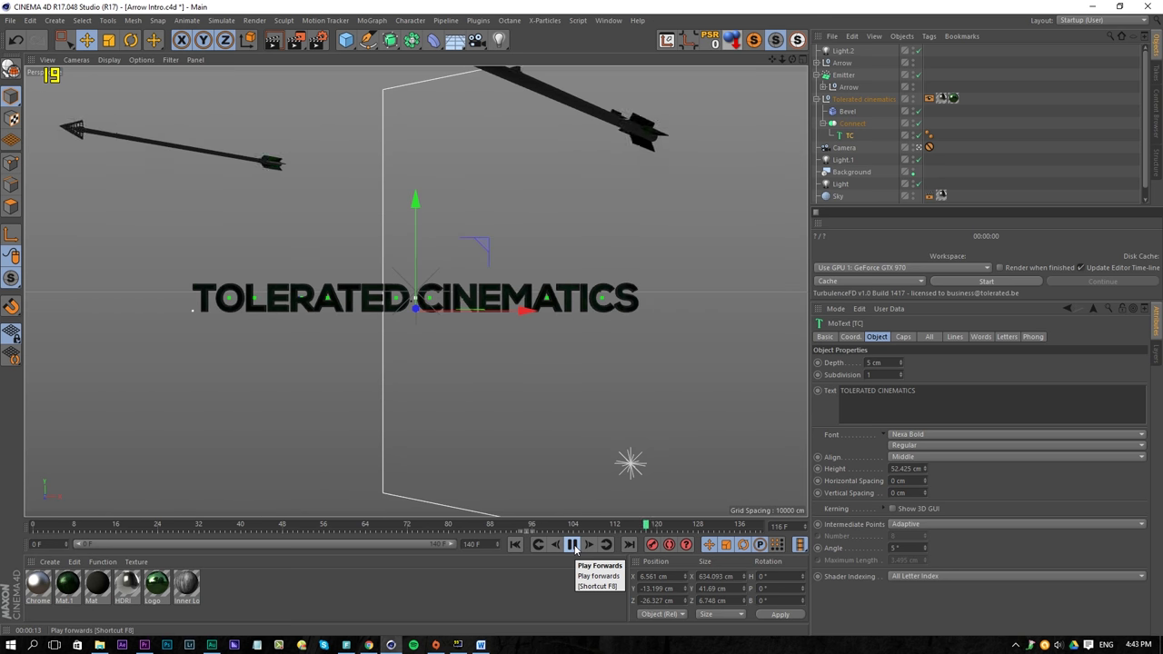
Step: Enable Alpha Channel in the render's save settings and check the output file location without choosing a file
{"action": "left_click", "coordinate": [318, 39]}
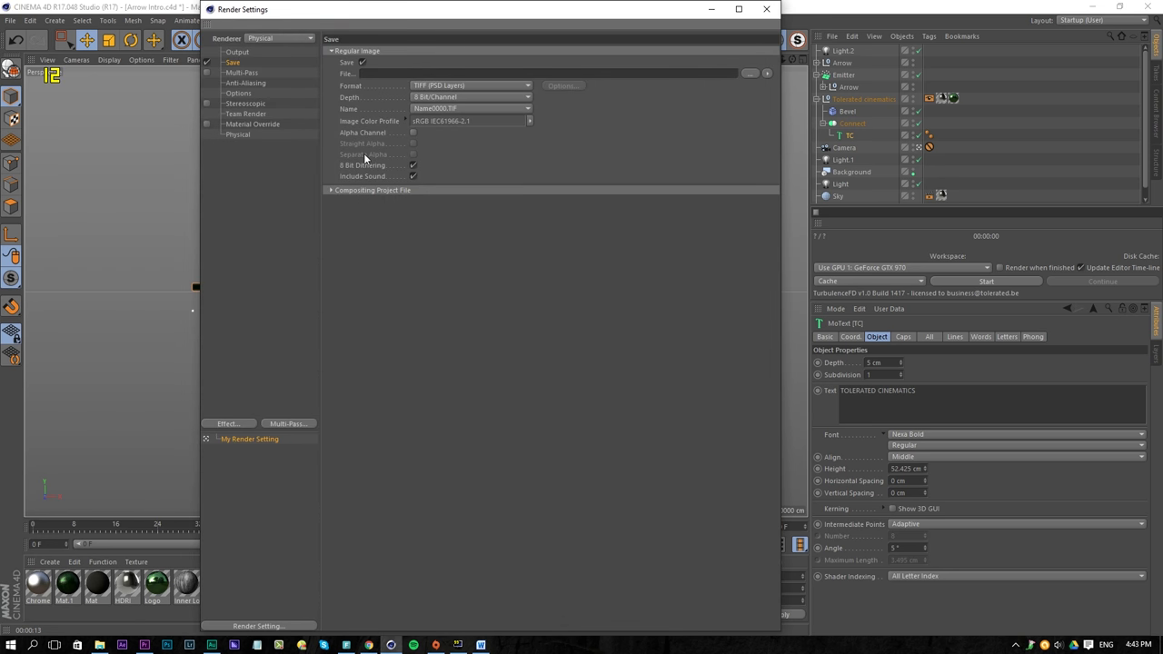
{"action": "left_click", "coordinate": [414, 133]}
{"action": "left_click", "coordinate": [451, 71]}
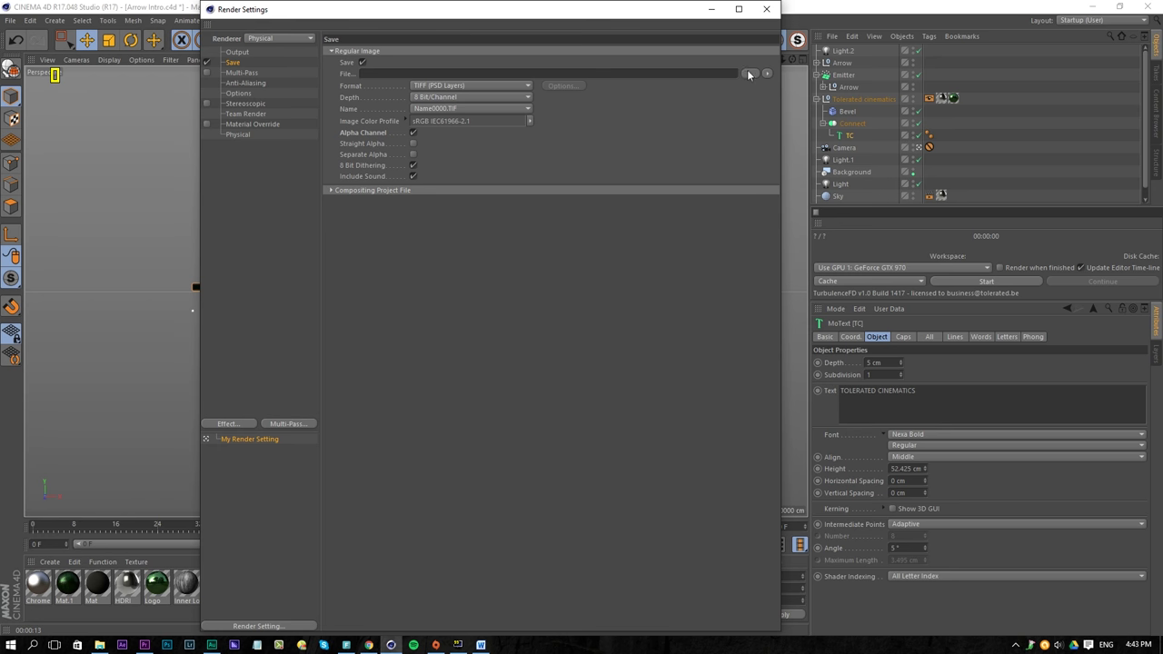
{"action": "left_click", "coordinate": [750, 72]}
{"action": "left_click", "coordinate": [1031, 30]}
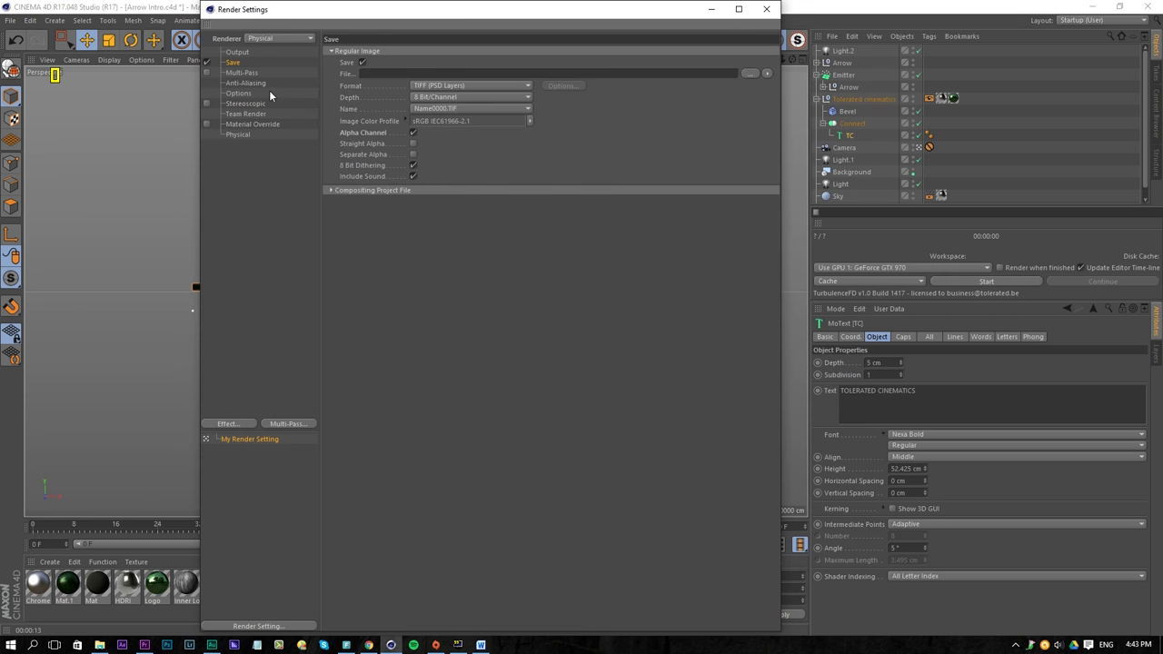